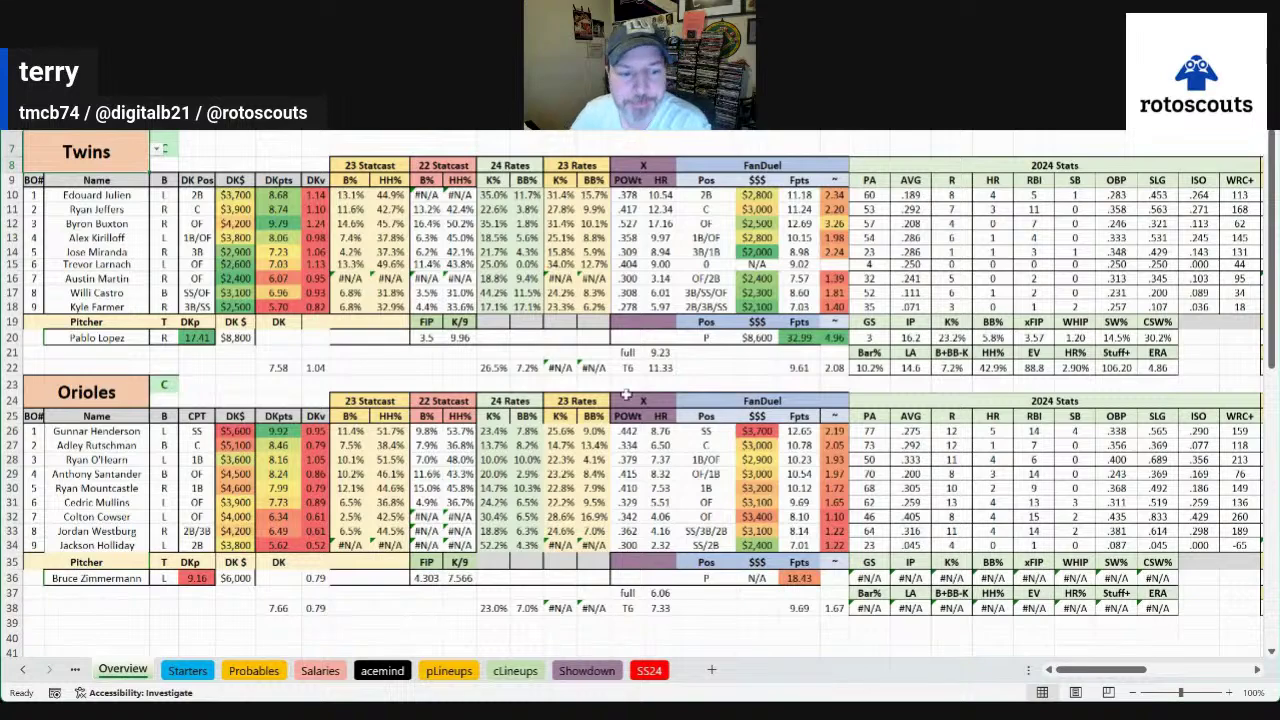
# Open the Team Runs sheet and clear the yellow fill from the Padres–Brewers total and line cells
pyautogui.click(22, 670)
pyautogui.click(22, 670)
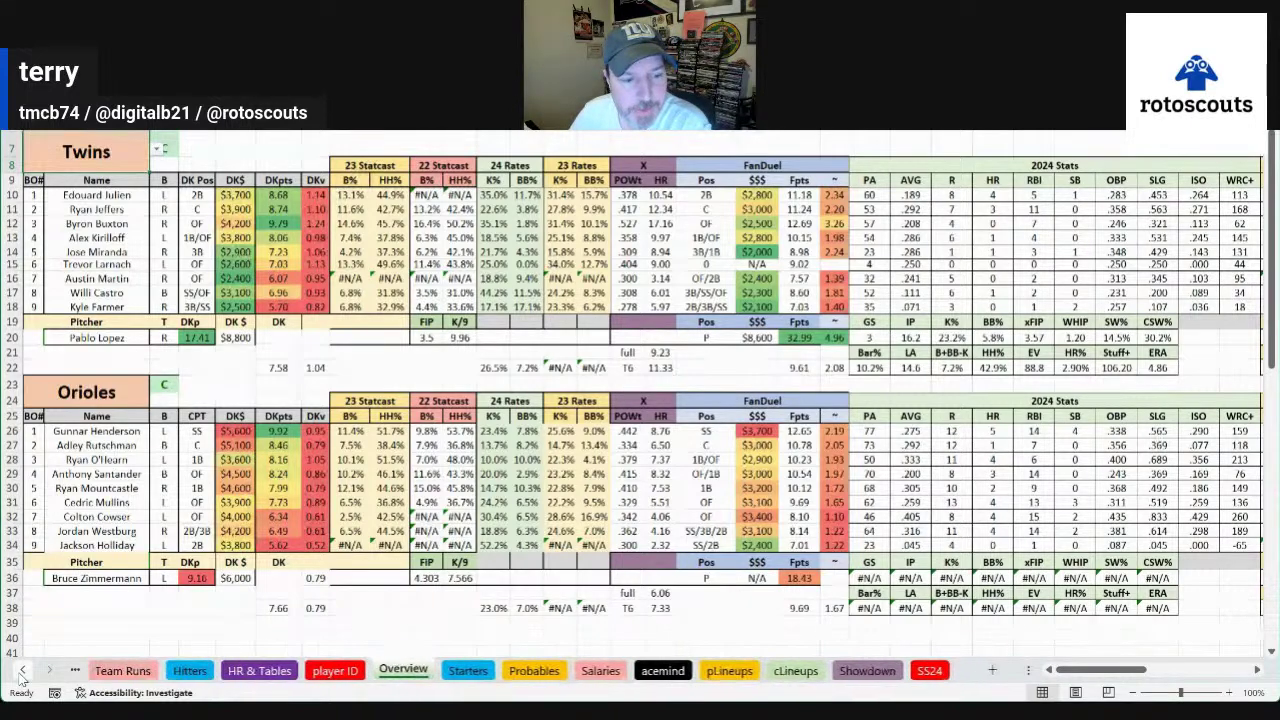
pyautogui.click(22, 670)
pyautogui.click(221, 669)
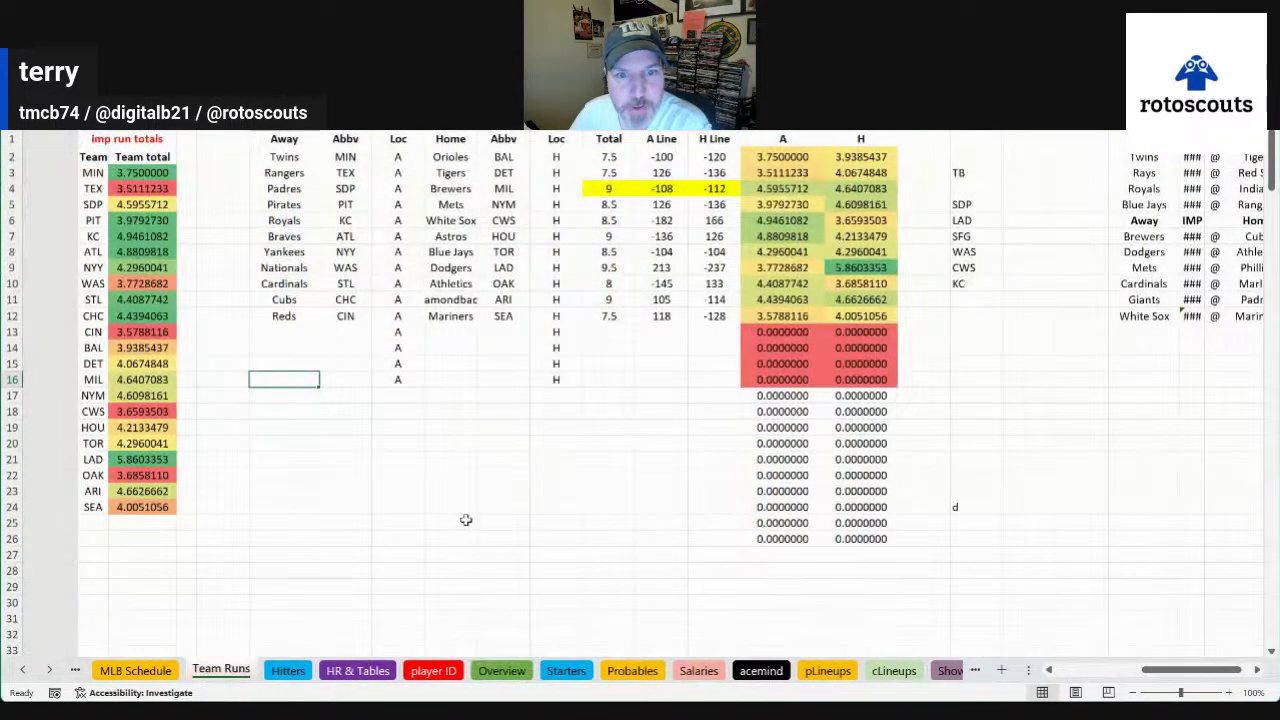
pyautogui.moveTo(600, 172); pyautogui.dragTo(716, 190)
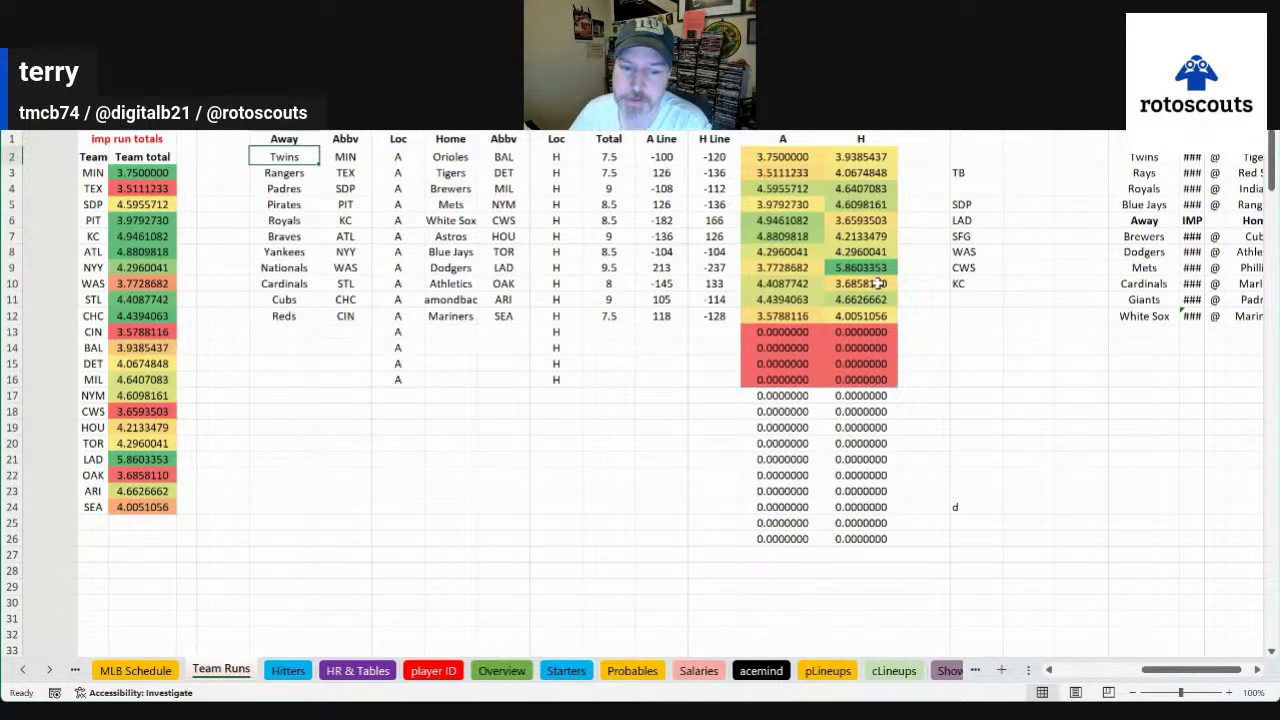
# On the Overview sheet, sort the pitcher table by DraftKings projected points from largest to smallest
pyautogui.click(498, 670)
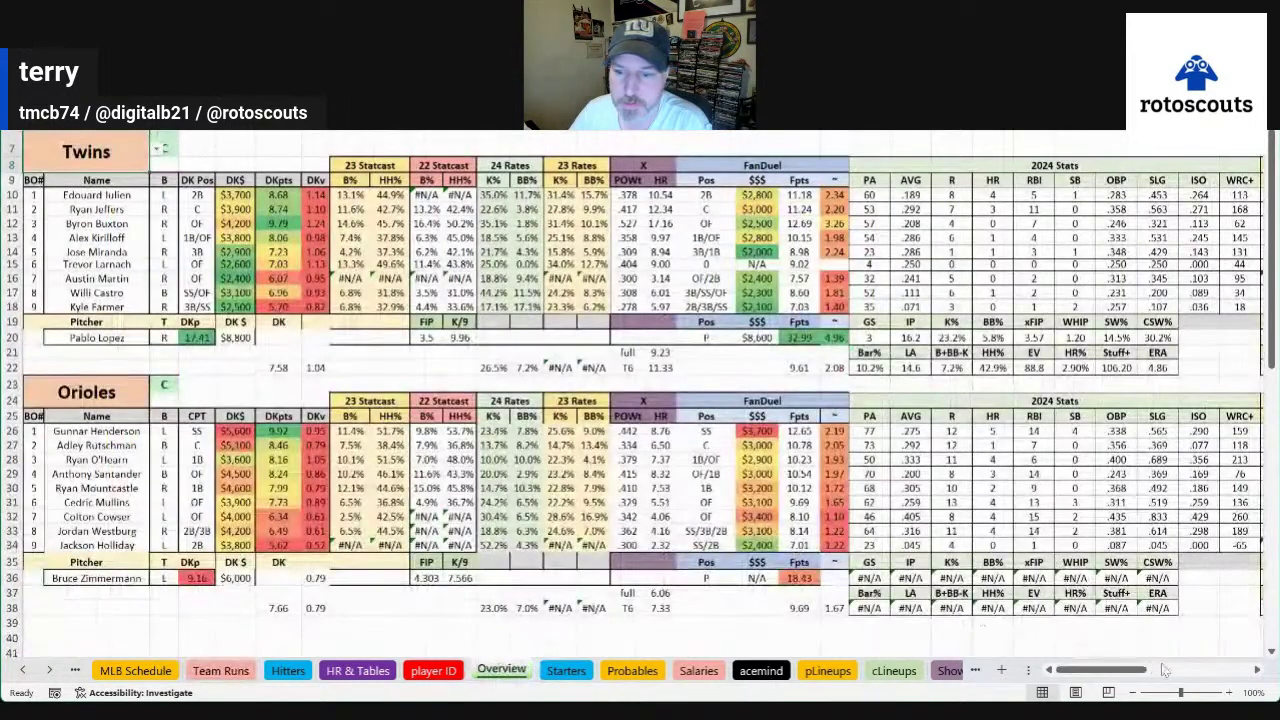
pyautogui.scroll(-2, 956, 425)
pyautogui.hscroll(5, 956, 425)
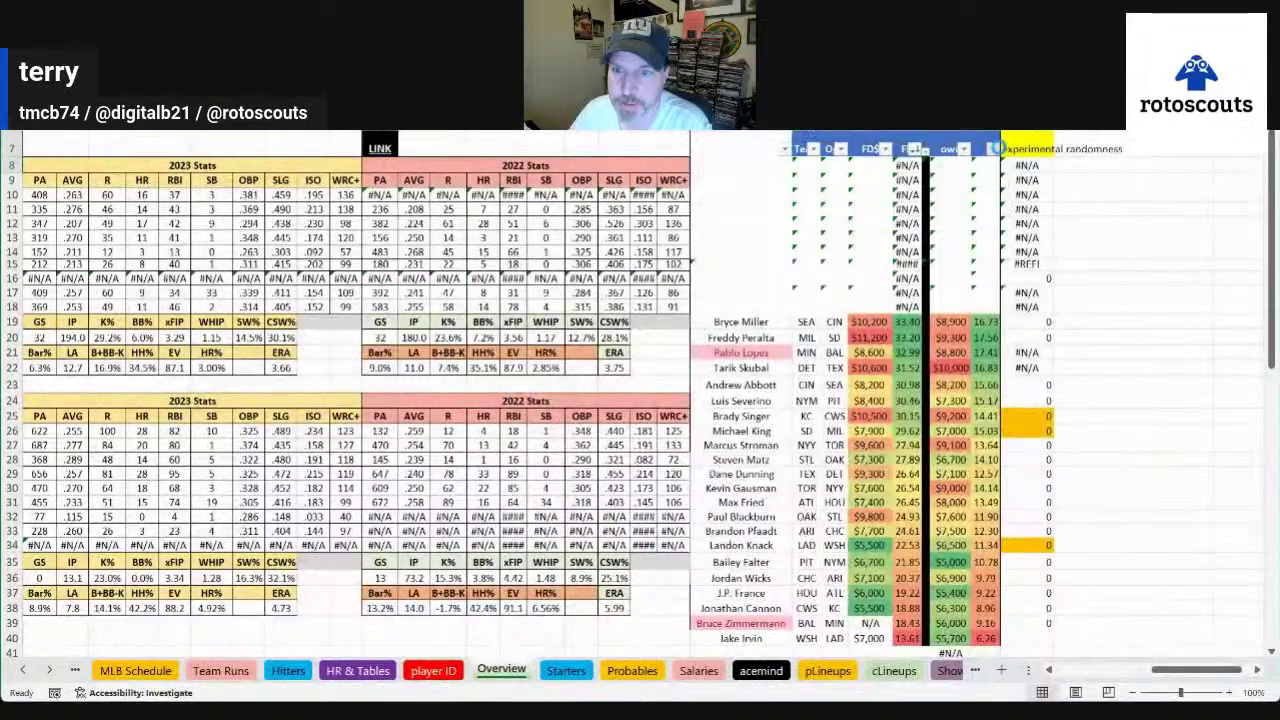
pyautogui.hscroll(5, 845, 535)
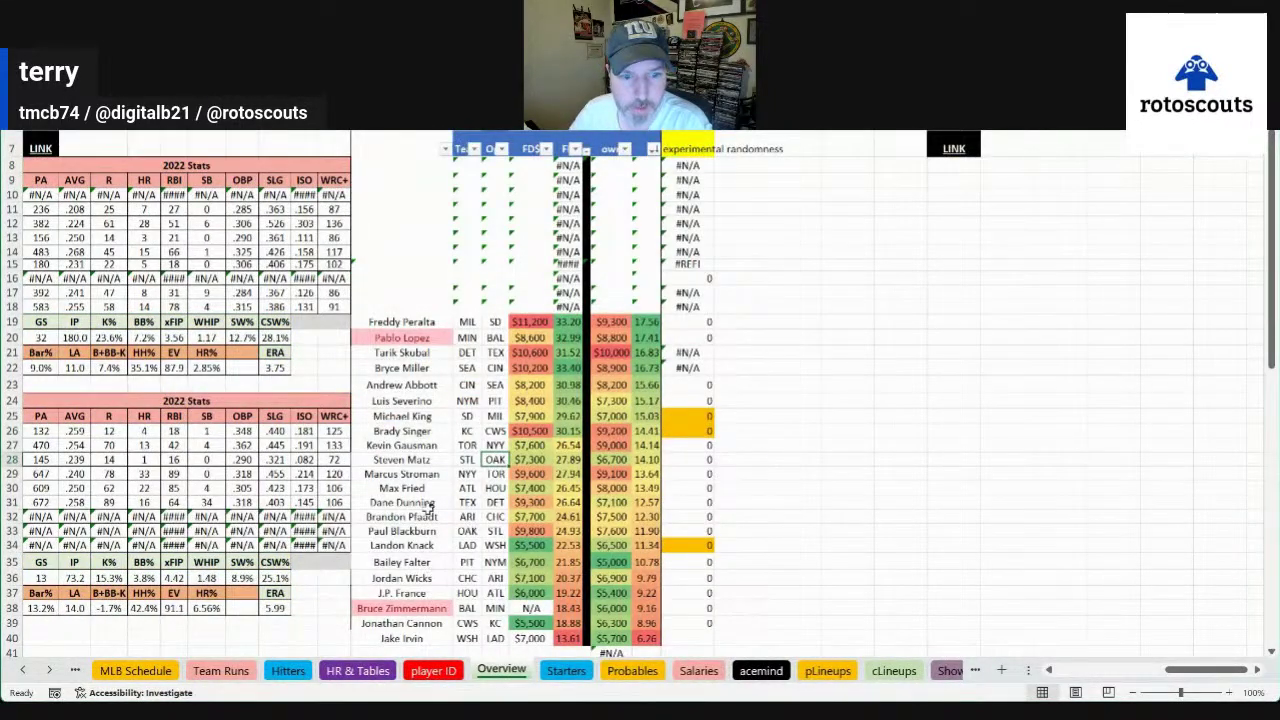
# Examine the pitchers from Freddy Peralta to Brady Singer and compare their projected points with those of Steven Matz and Marcus Stroman
pyautogui.click(405, 338)
pyautogui.click(396, 308)
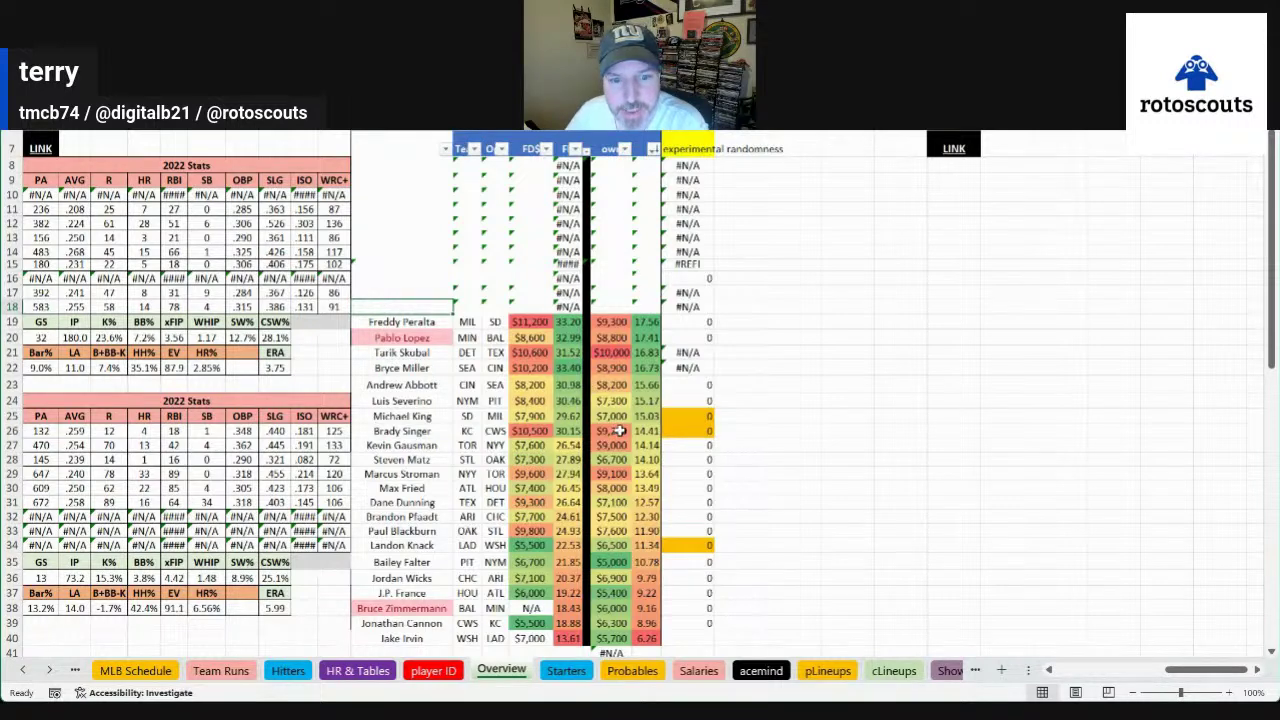
pyautogui.moveTo(400, 430); pyautogui.dragTo(645, 328)
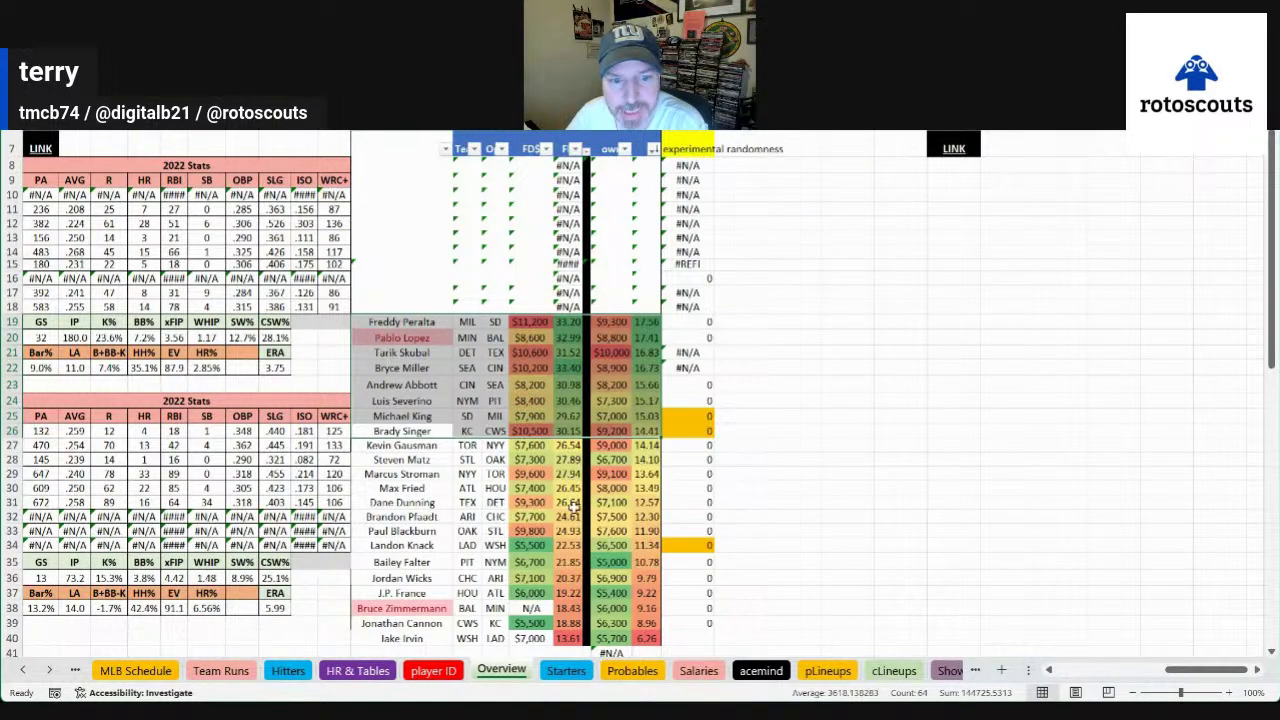
pyautogui.click(575, 431)
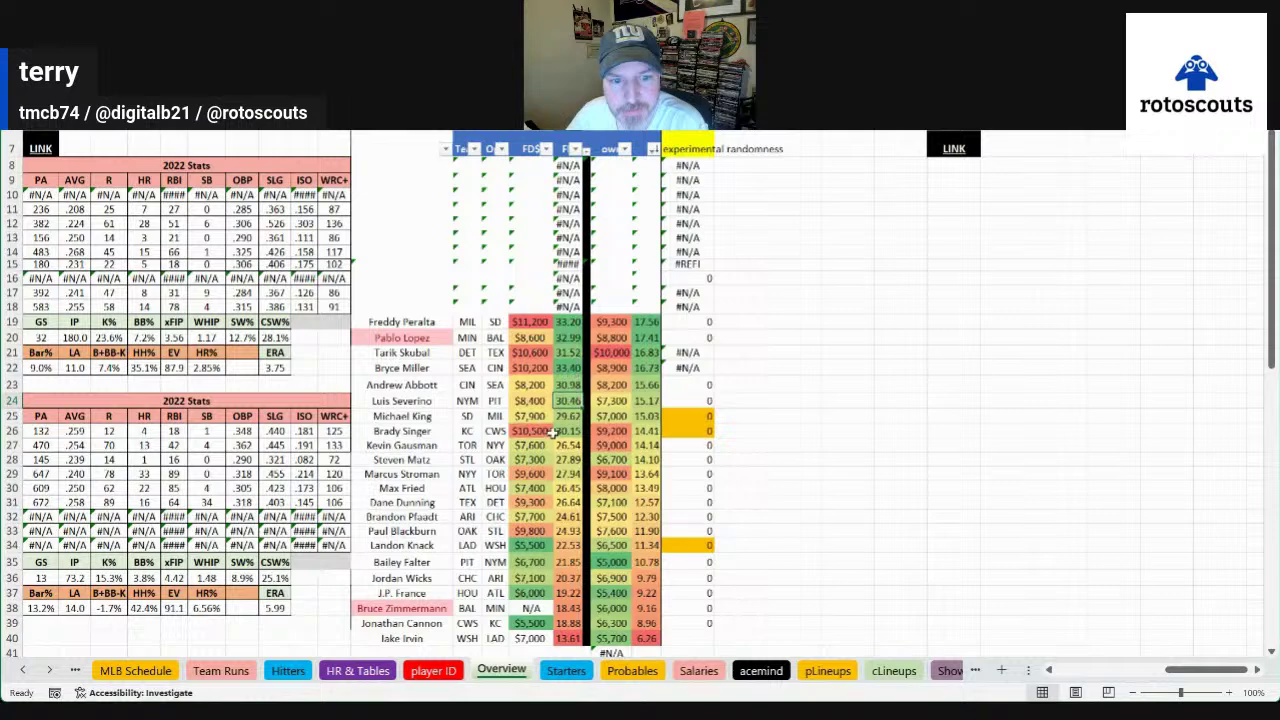
pyautogui.moveTo(568, 459); pyautogui.dragTo(574, 487)
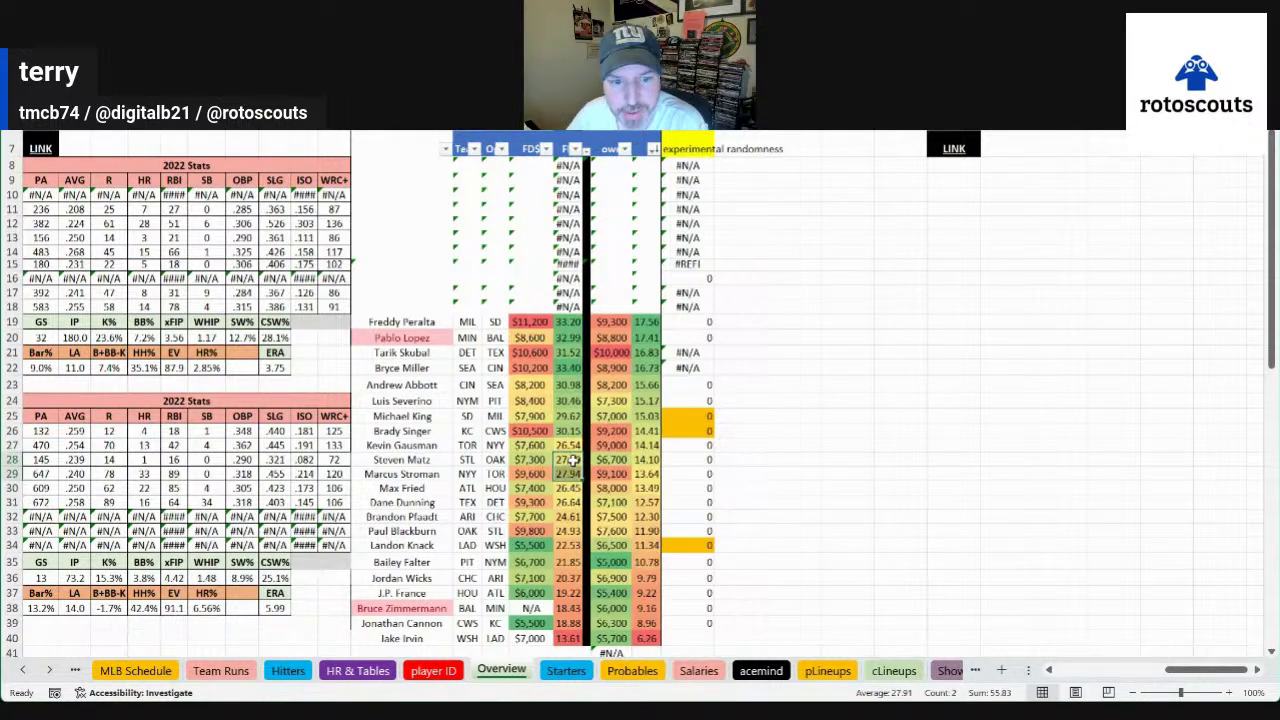
pyautogui.click(650, 473)
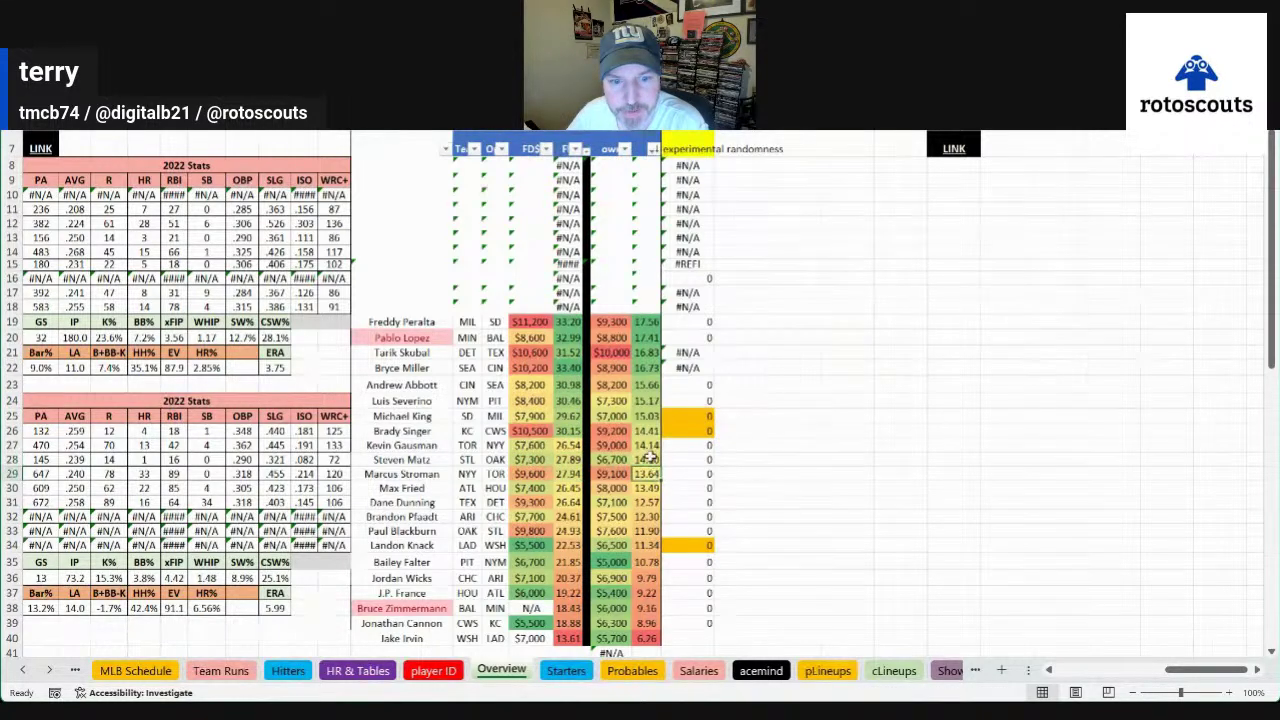
pyautogui.click(647, 416)
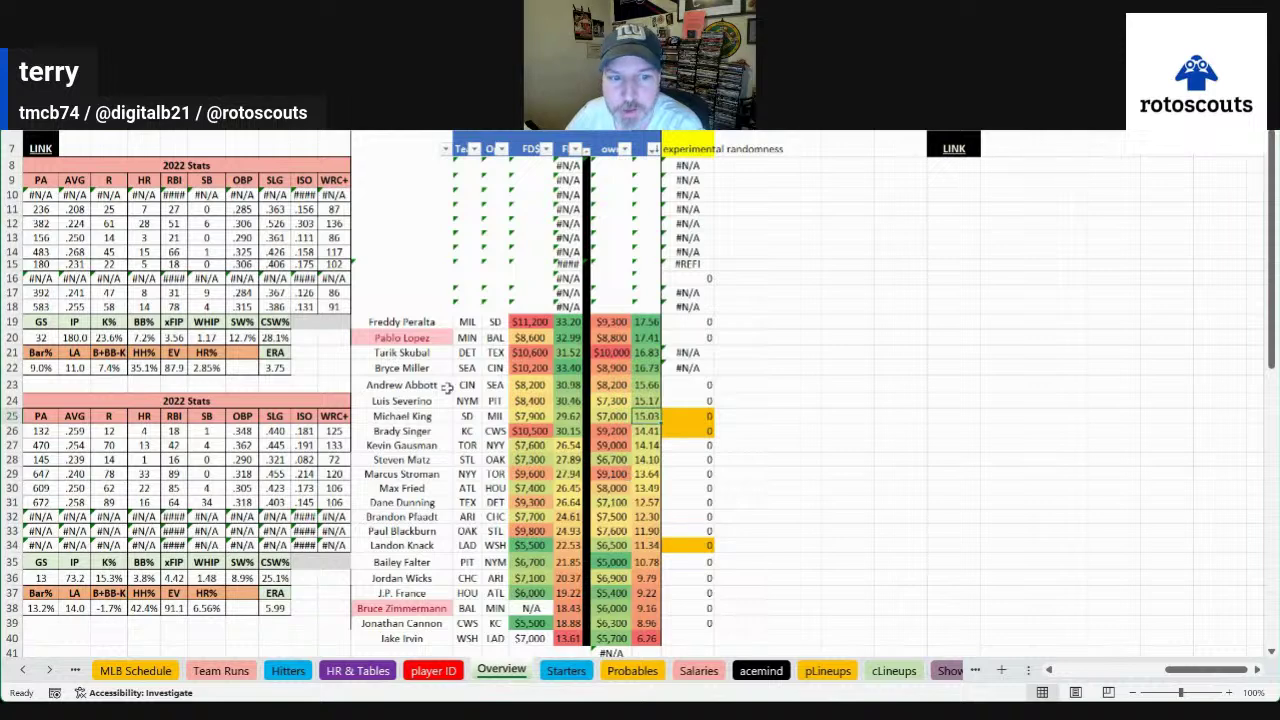
# Review the salaries and projections of Freddy Peralta, Pablo Lopez, Tarik Skubal and Bryce Miller in the pitcher table
pyautogui.moveTo(425, 369); pyautogui.dragTo(645, 388)
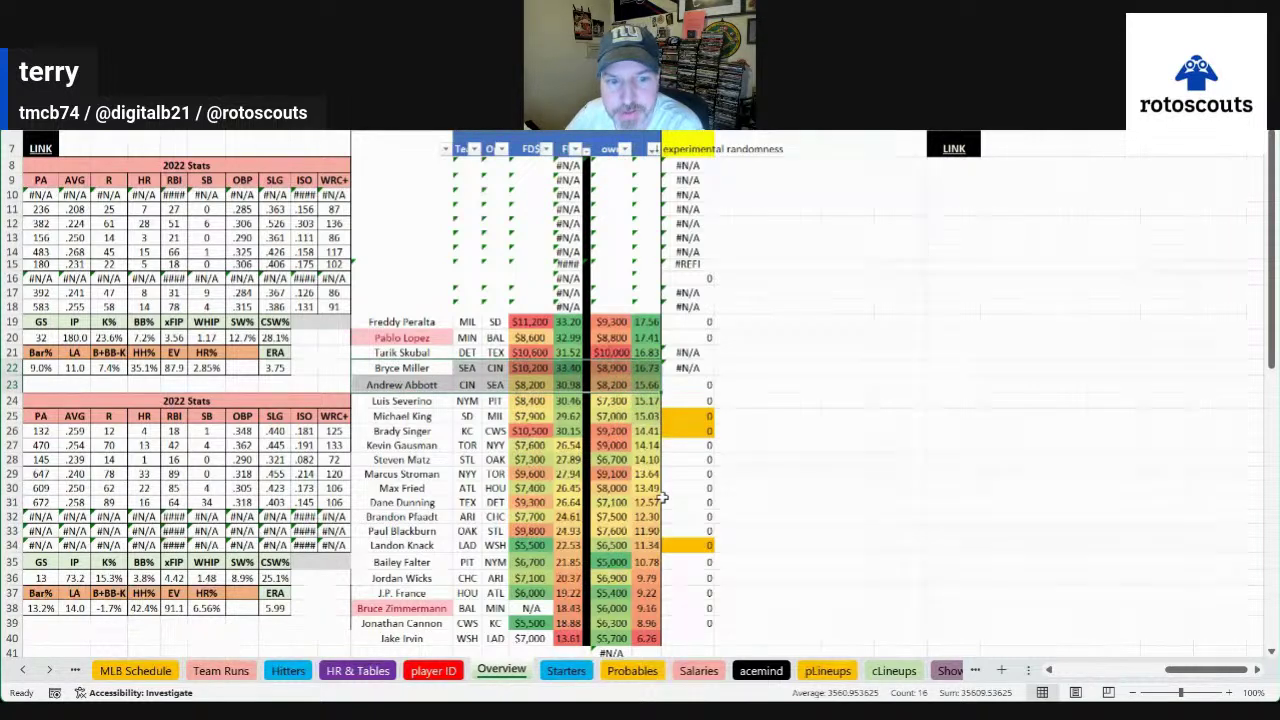
pyautogui.click(405, 324)
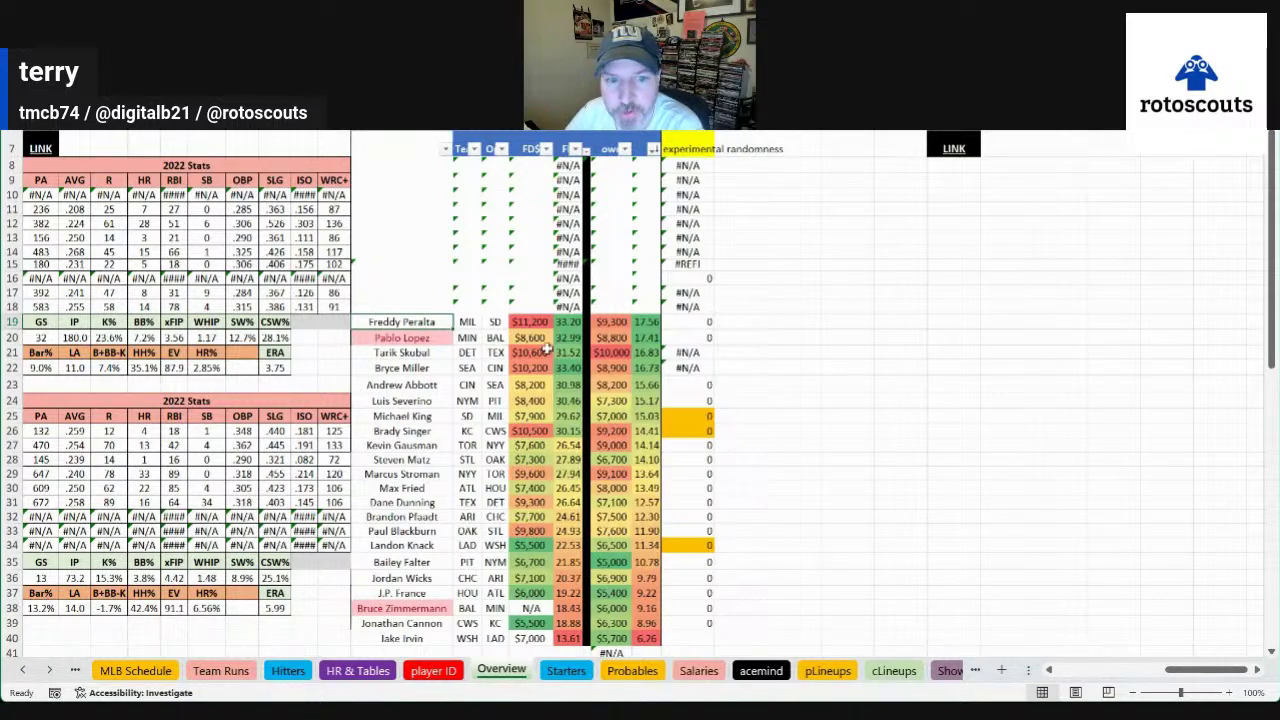
pyautogui.moveTo(530, 338); pyautogui.dragTo(650, 350)
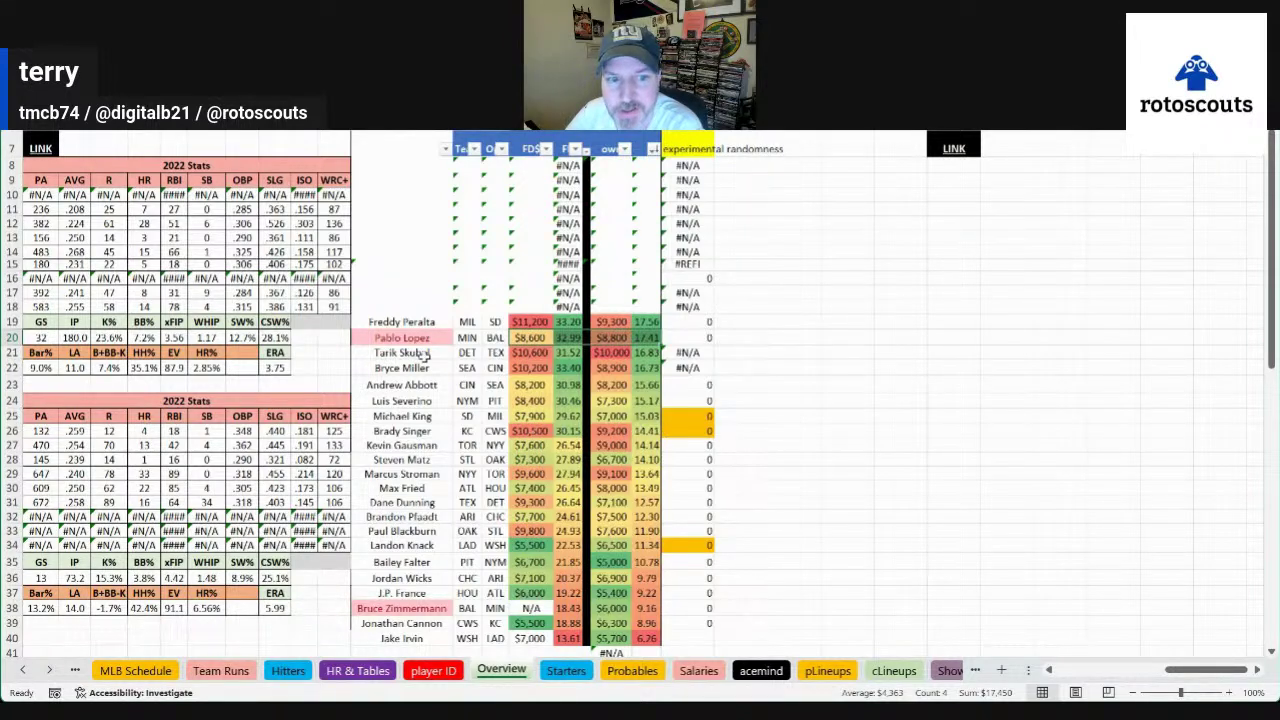
pyautogui.moveTo(420, 353); pyautogui.dragTo(660, 355)
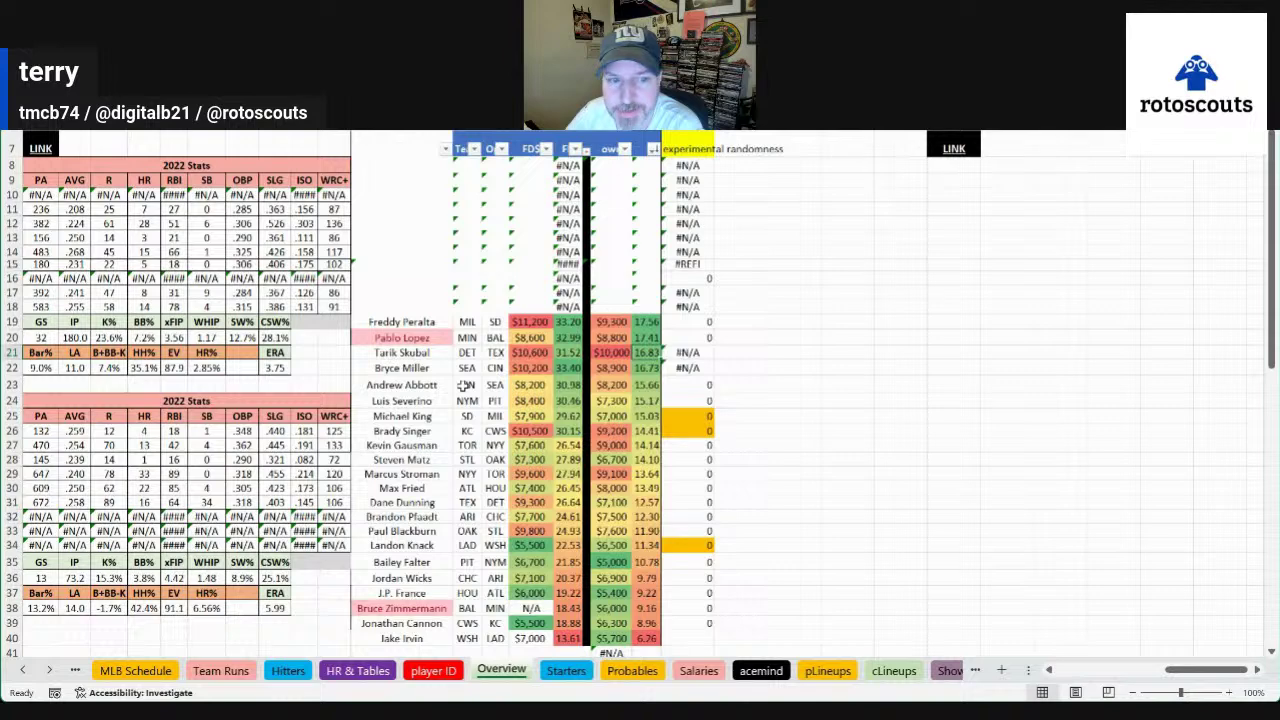
pyautogui.moveTo(417, 368); pyautogui.dragTo(641, 368)
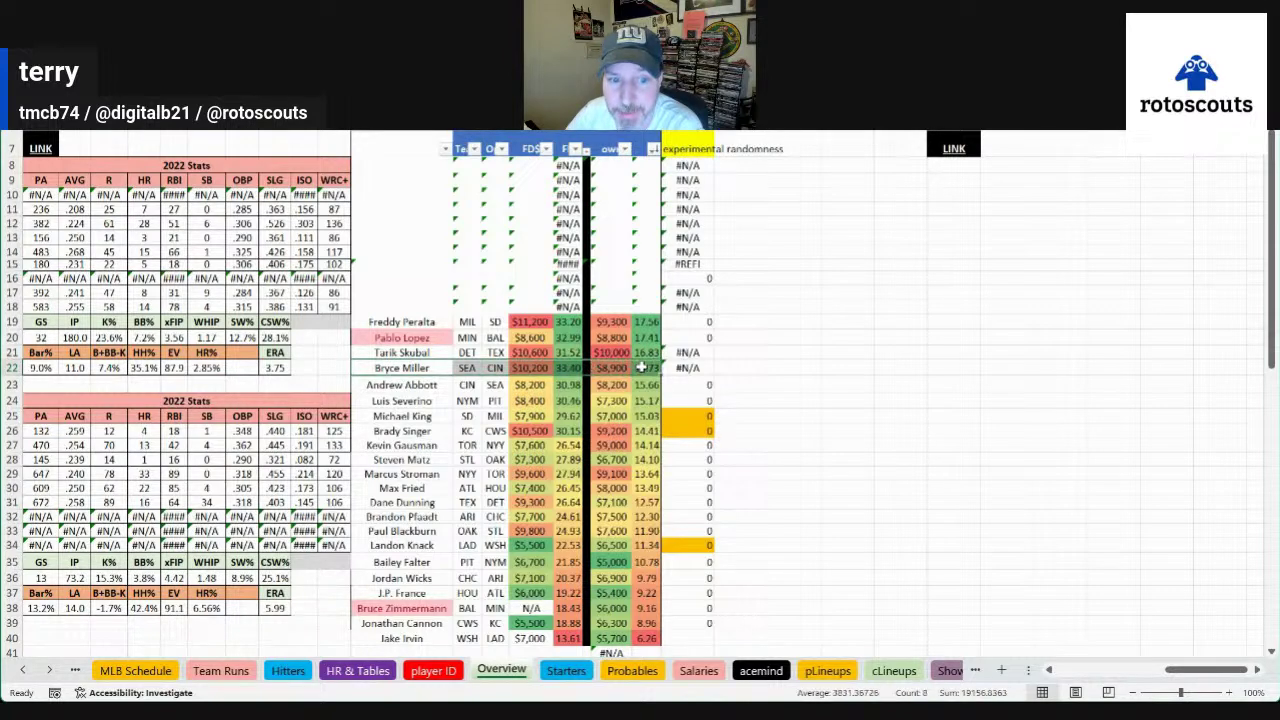
pyautogui.click(540, 367)
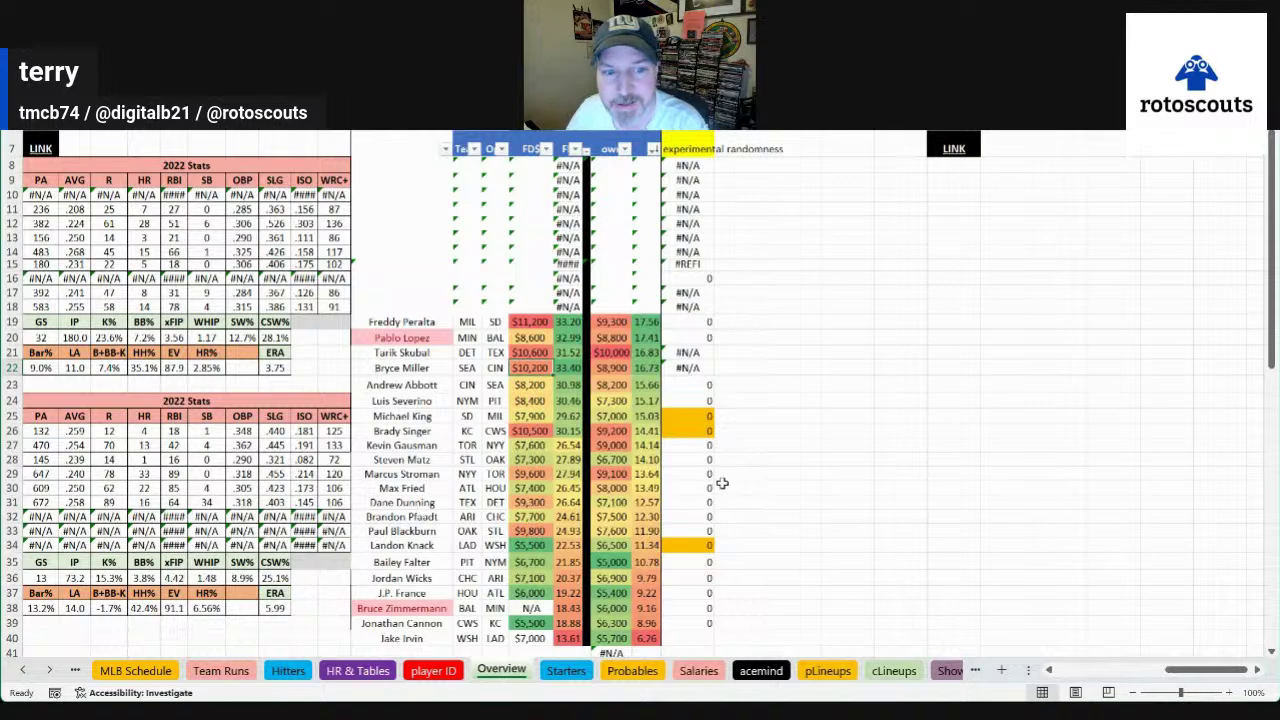
# Compare the salaries and projections of Andrew Abbott, Luis Severino and Michael King, including against the pitchers ranked above them
pyautogui.click(534, 384)
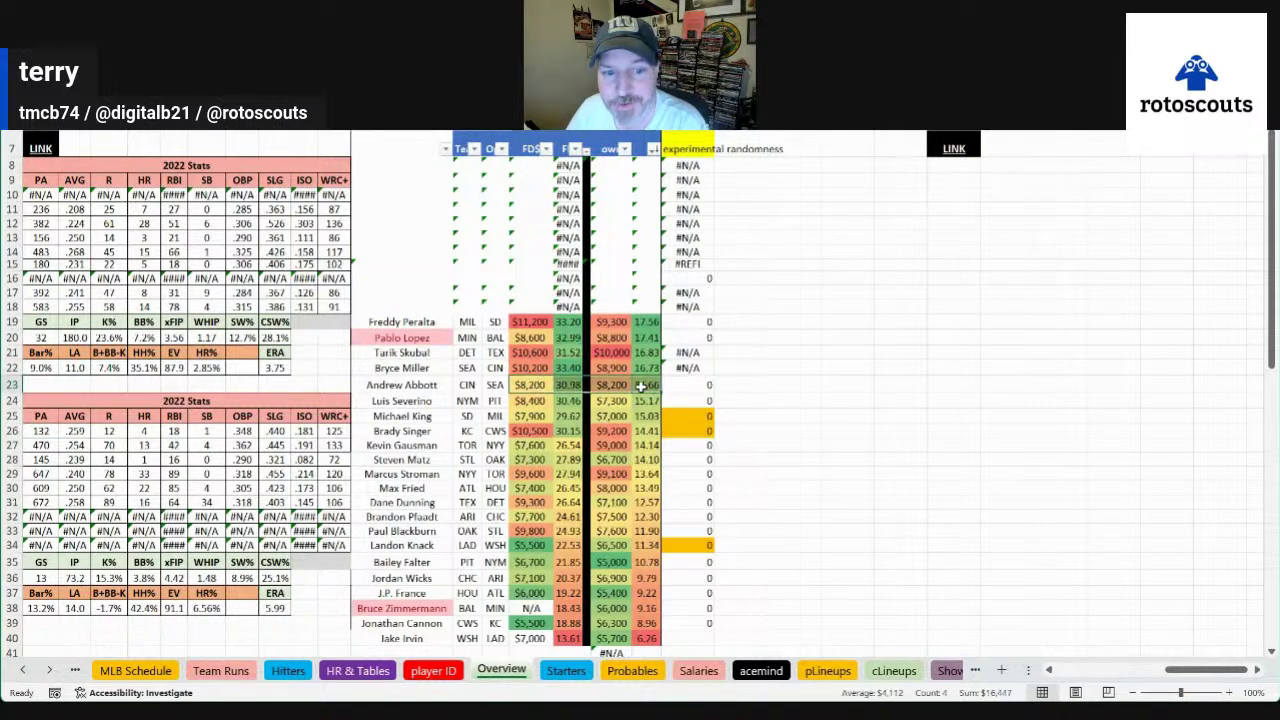
pyautogui.click(494, 400)
pyautogui.moveTo(417, 400); pyautogui.dragTo(670, 402)
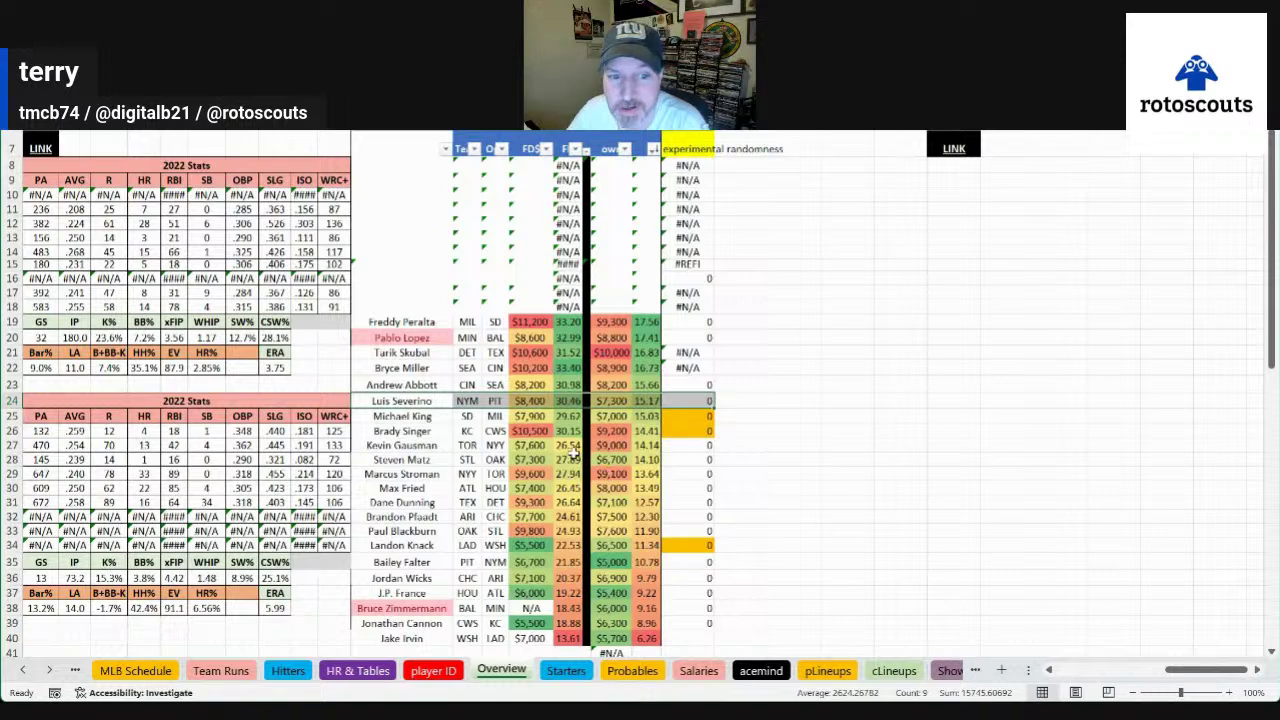
pyautogui.click(620, 402)
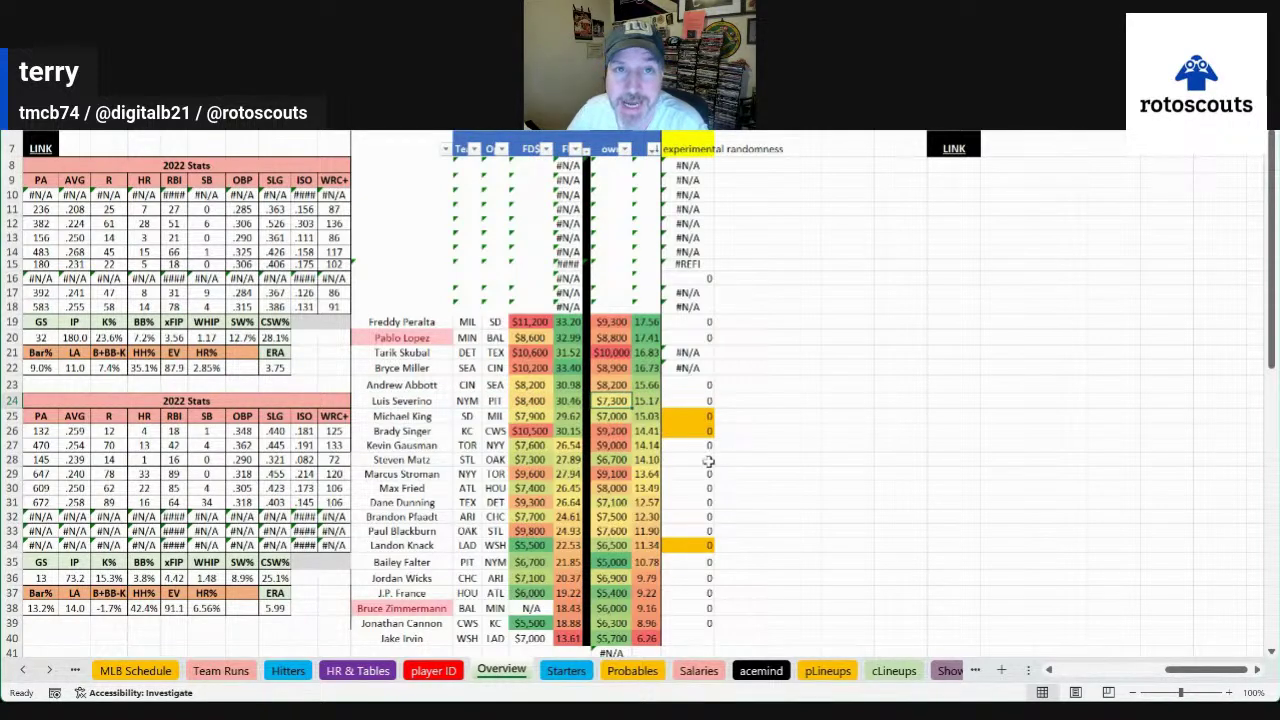
pyautogui.moveTo(402, 416); pyautogui.dragTo(645, 416)
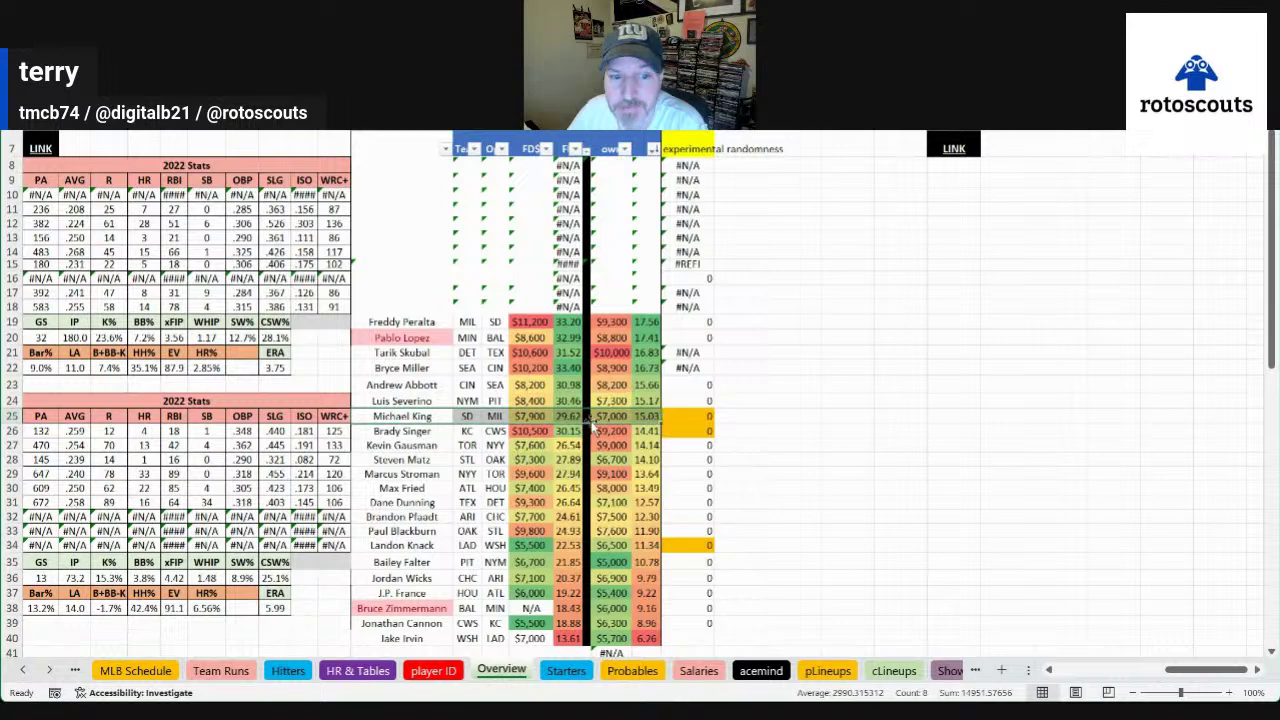
pyautogui.click(728, 420)
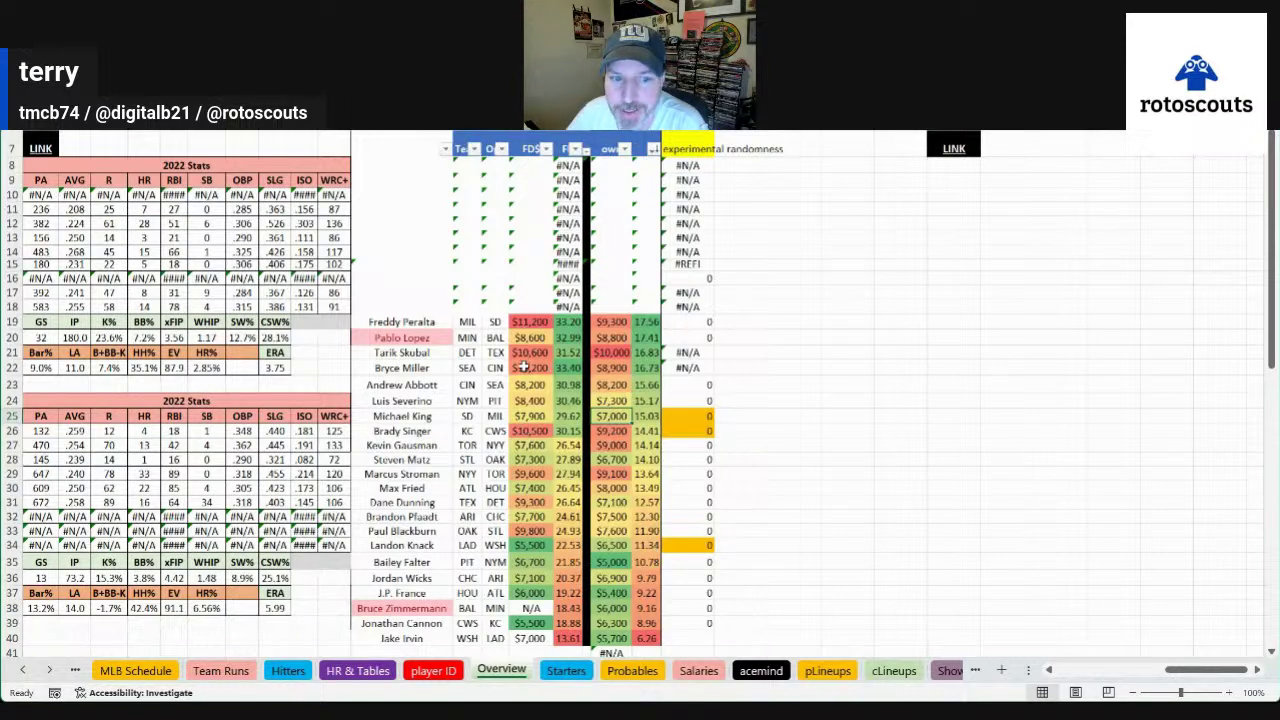
pyautogui.moveTo(360, 322); pyautogui.dragTo(575, 410)
pyautogui.click(641, 398)
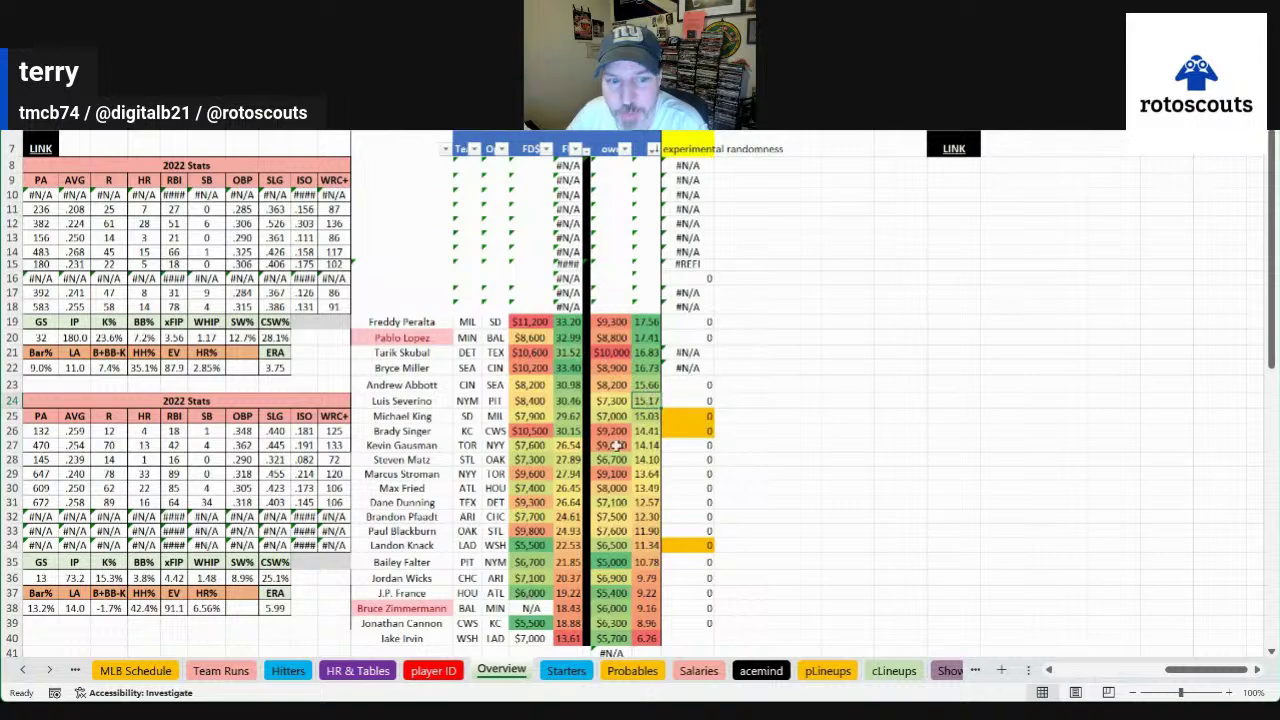
# Check the rows of mid-table pitchers Kevin Gausman and Brandon Pfaadt, plus the salaries of Landon Knack and Bailey Falter
pyautogui.moveTo(436, 445); pyautogui.dragTo(652, 445)
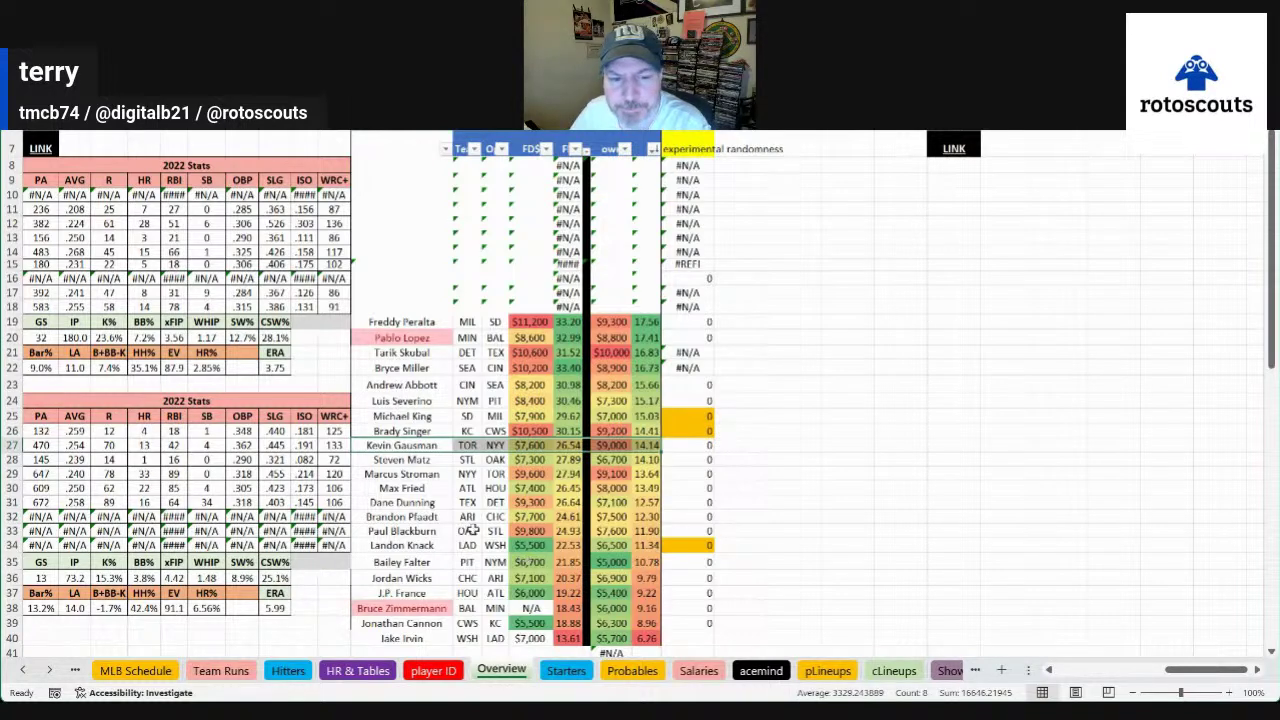
pyautogui.moveTo(427, 518)
pyautogui.mouseDown()
pyautogui.moveTo(650, 516)
pyautogui.moveTo(440, 517)
pyautogui.mouseUp()
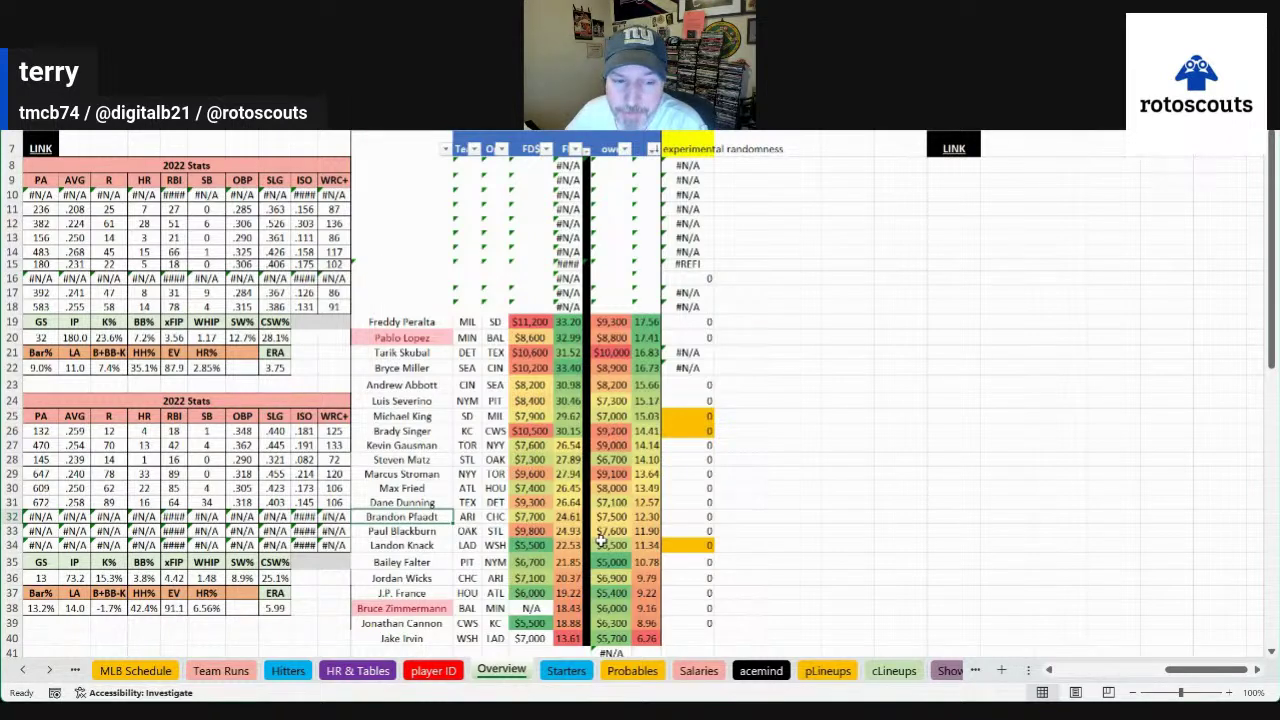
pyautogui.click(601, 540)
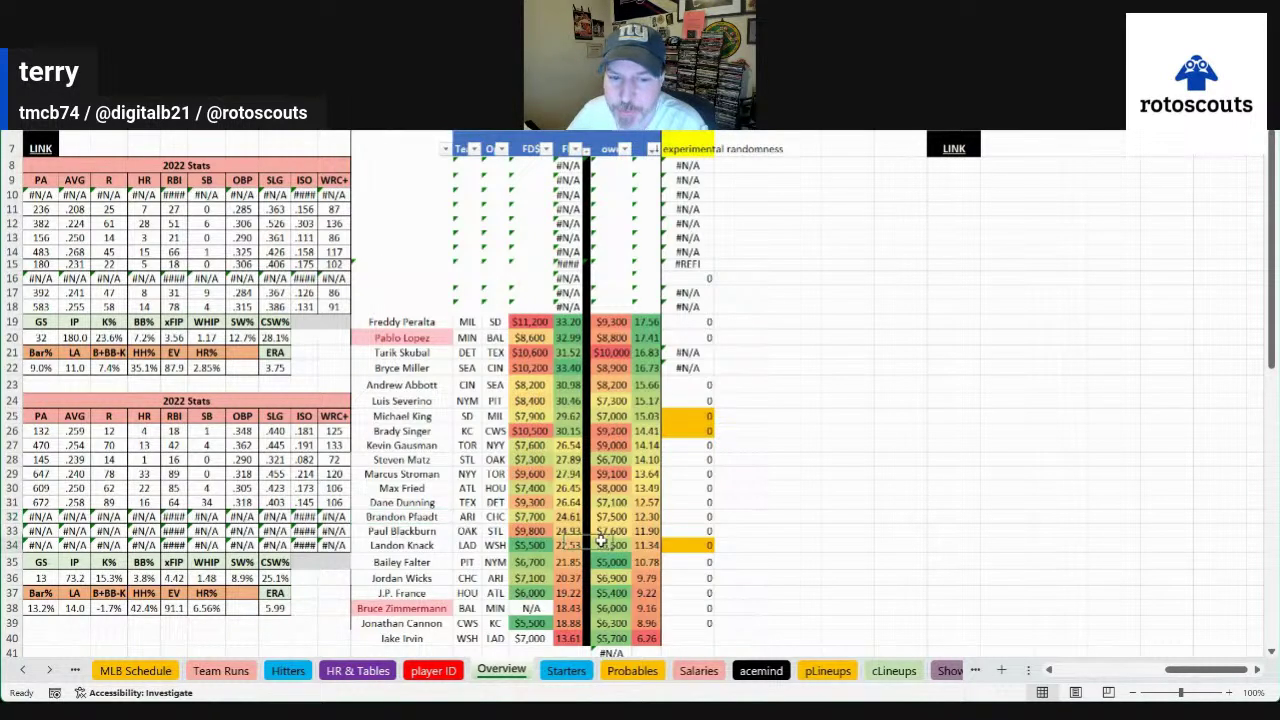
pyautogui.click(607, 560)
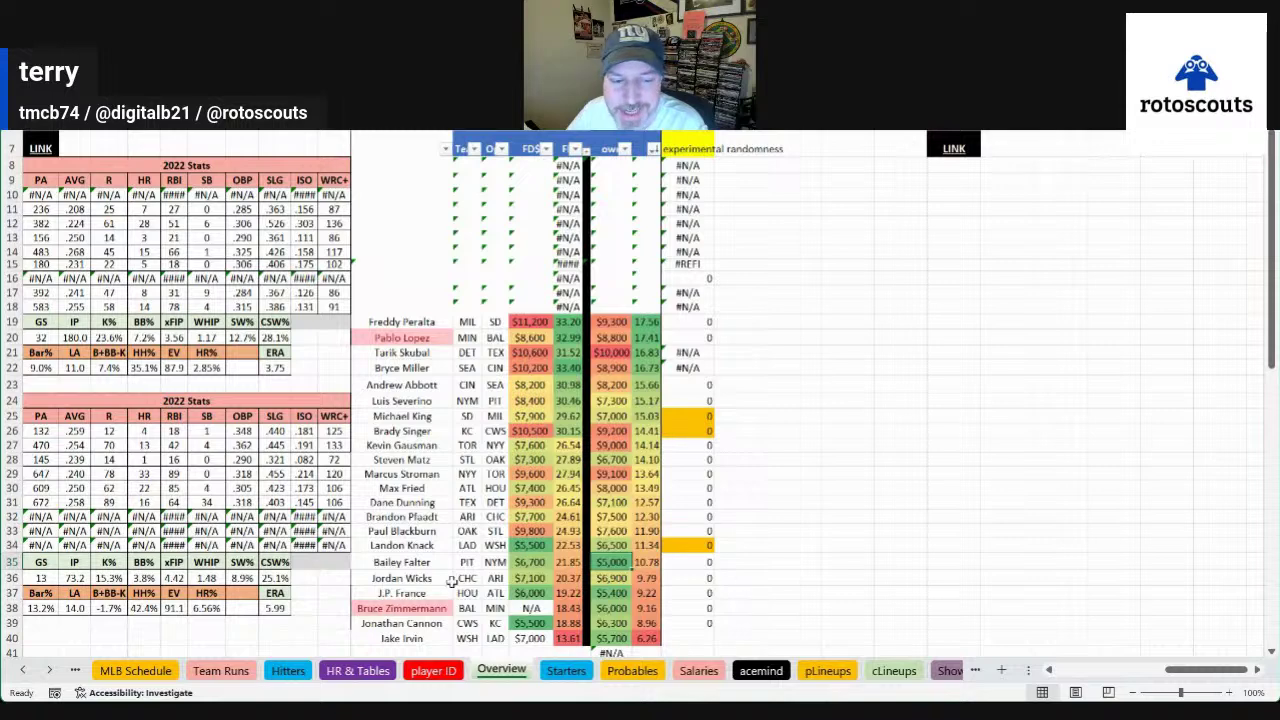
# Examine the matchup of J.P. France and the salary and projection cells of Bruce Zimmermann
pyautogui.click(402, 593)
pyautogui.click(495, 593)
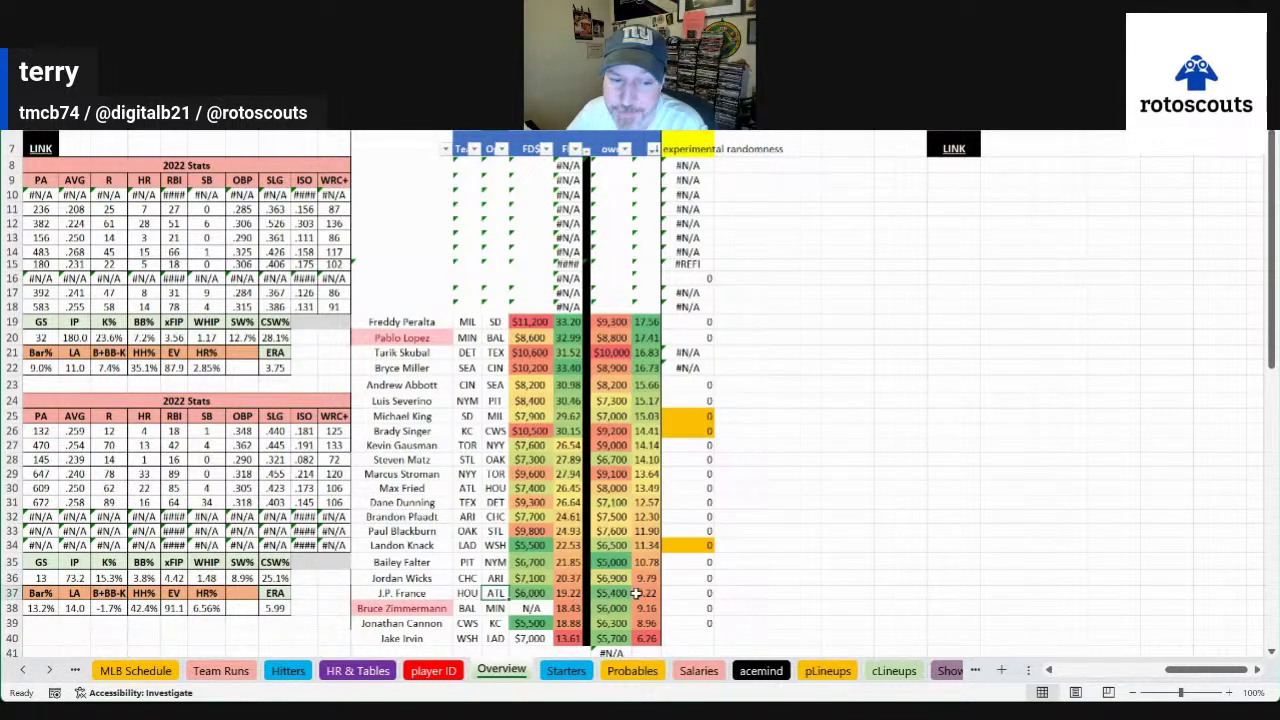
pyautogui.press('Left')
pyautogui.press('Left')
pyautogui.press('Down')
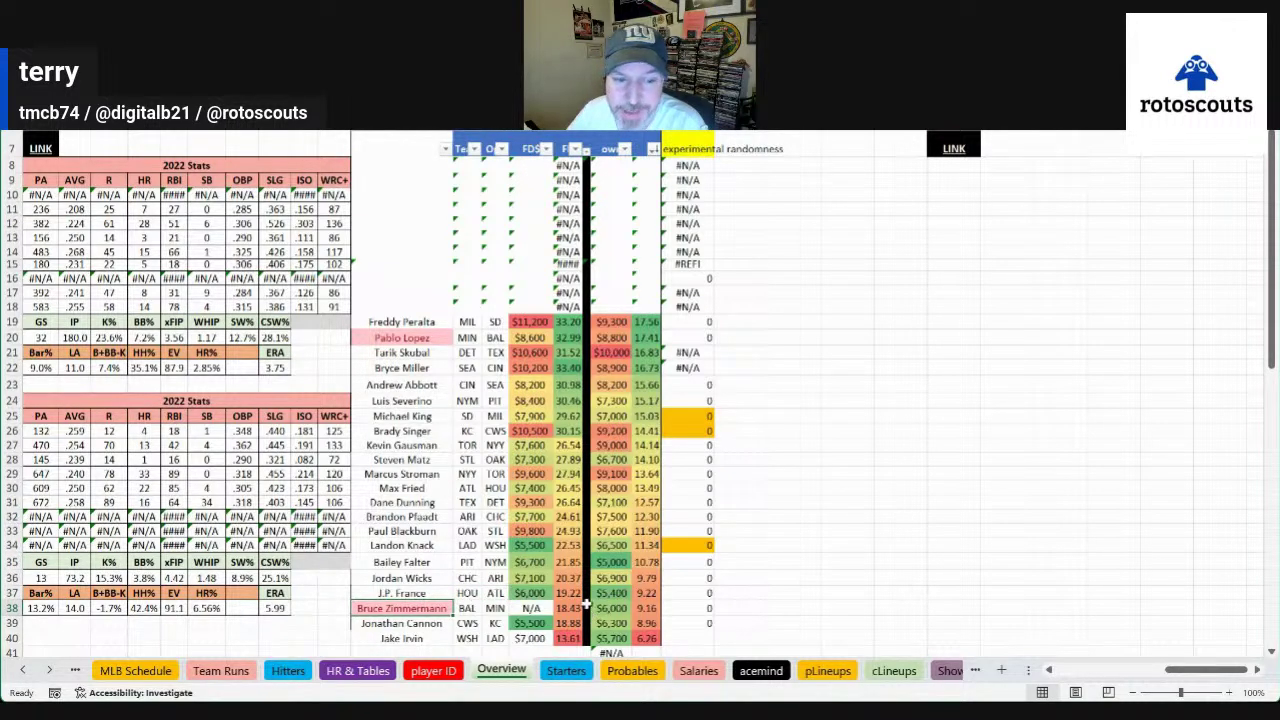
pyautogui.press('Right')
pyautogui.press('Right')
pyautogui.press('Right')
pyautogui.press('Right')
pyautogui.press('Right')
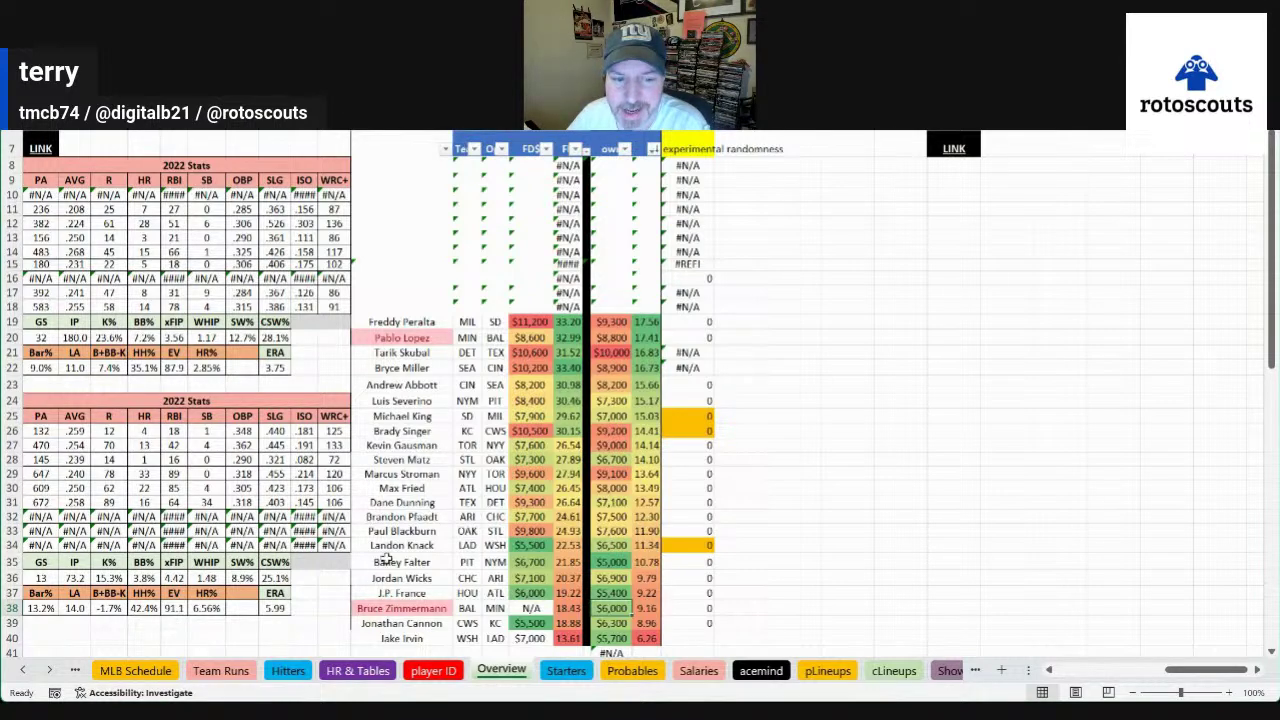
# Review the low-ranked pitchers from Landon Knack to Jonathan Cannon and check Paul Blackburn's DraftKings and FanDuel salaries
pyautogui.moveTo(390, 545); pyautogui.dragTo(565, 594)
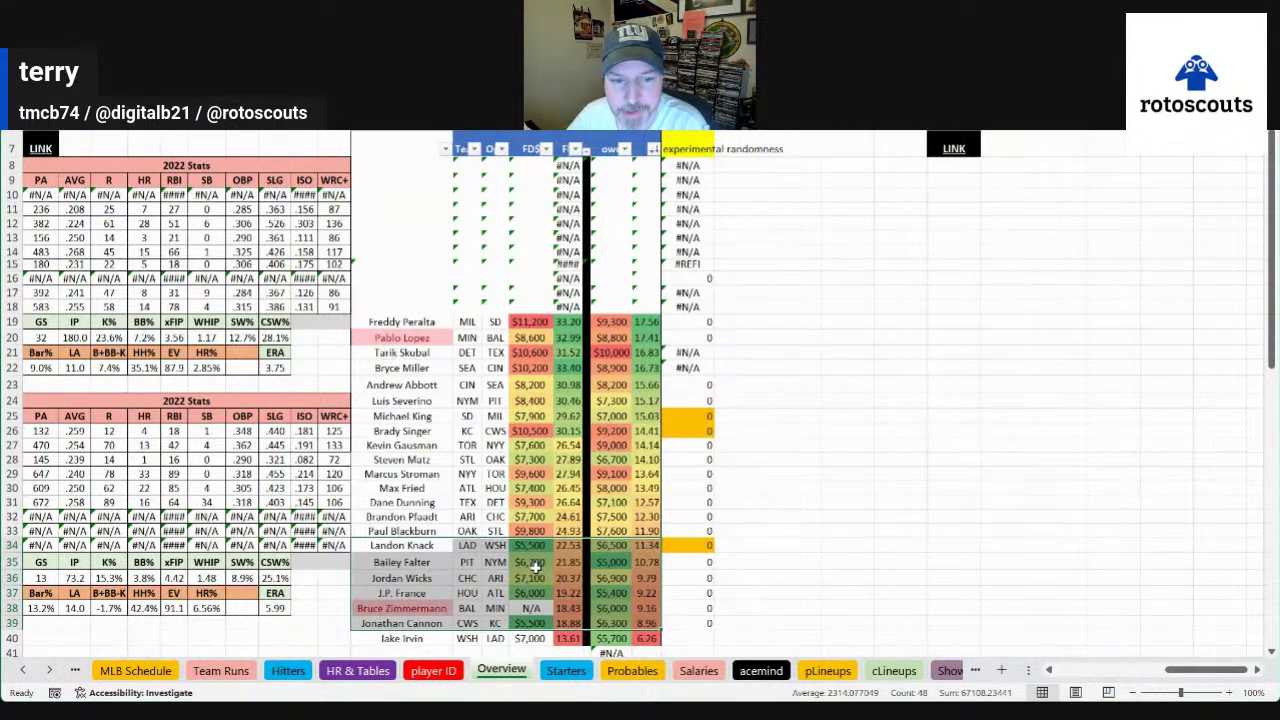
pyautogui.click(564, 594)
pyautogui.moveTo(430, 531); pyautogui.dragTo(645, 531)
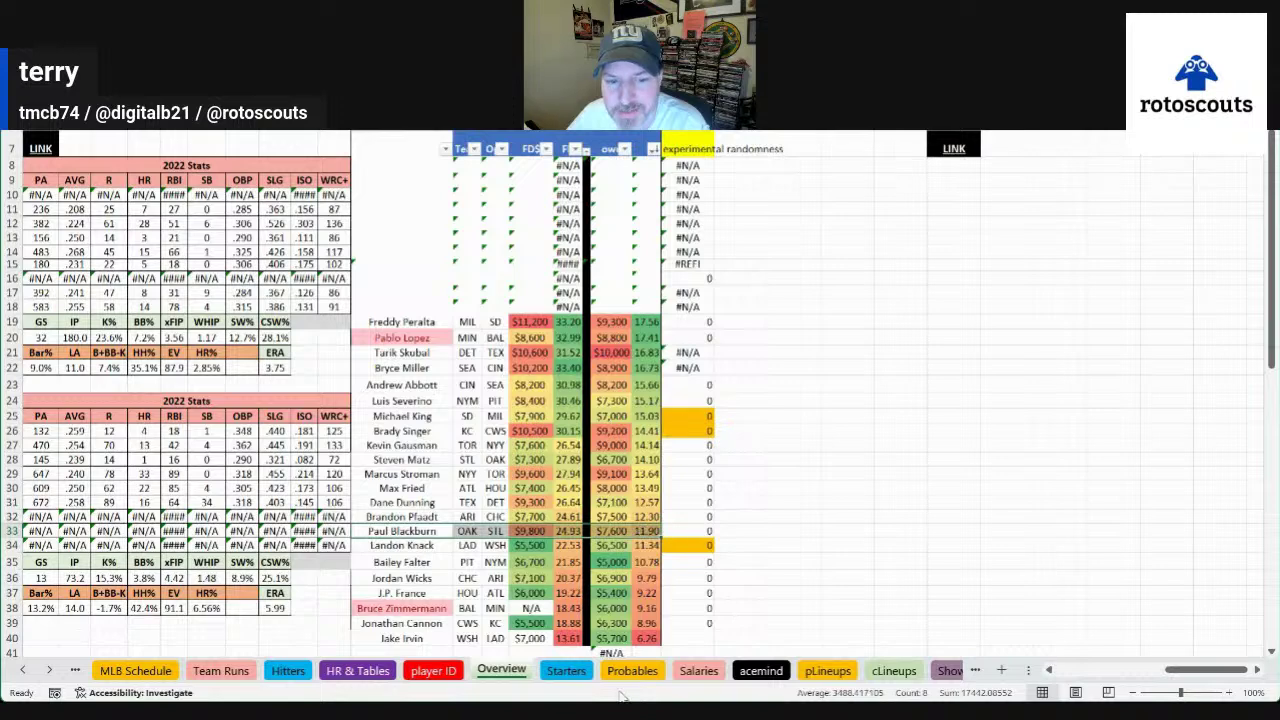
pyautogui.click(618, 531)
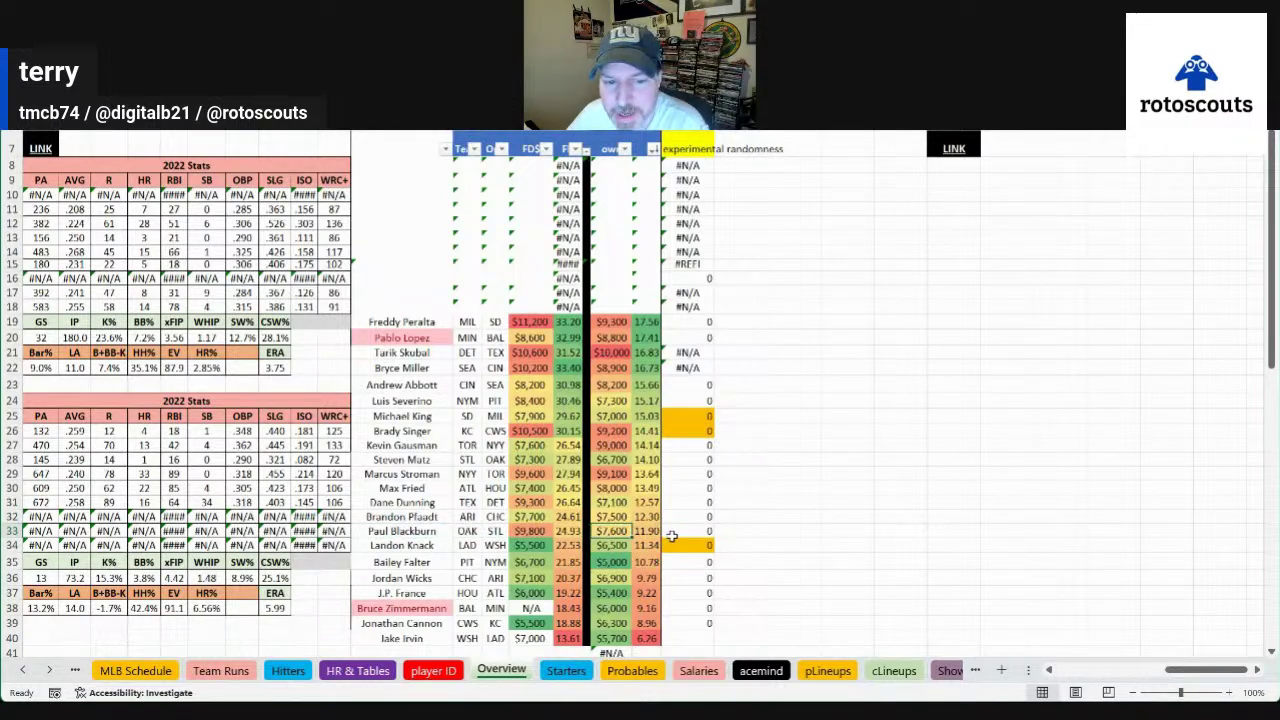
pyautogui.click(533, 530)
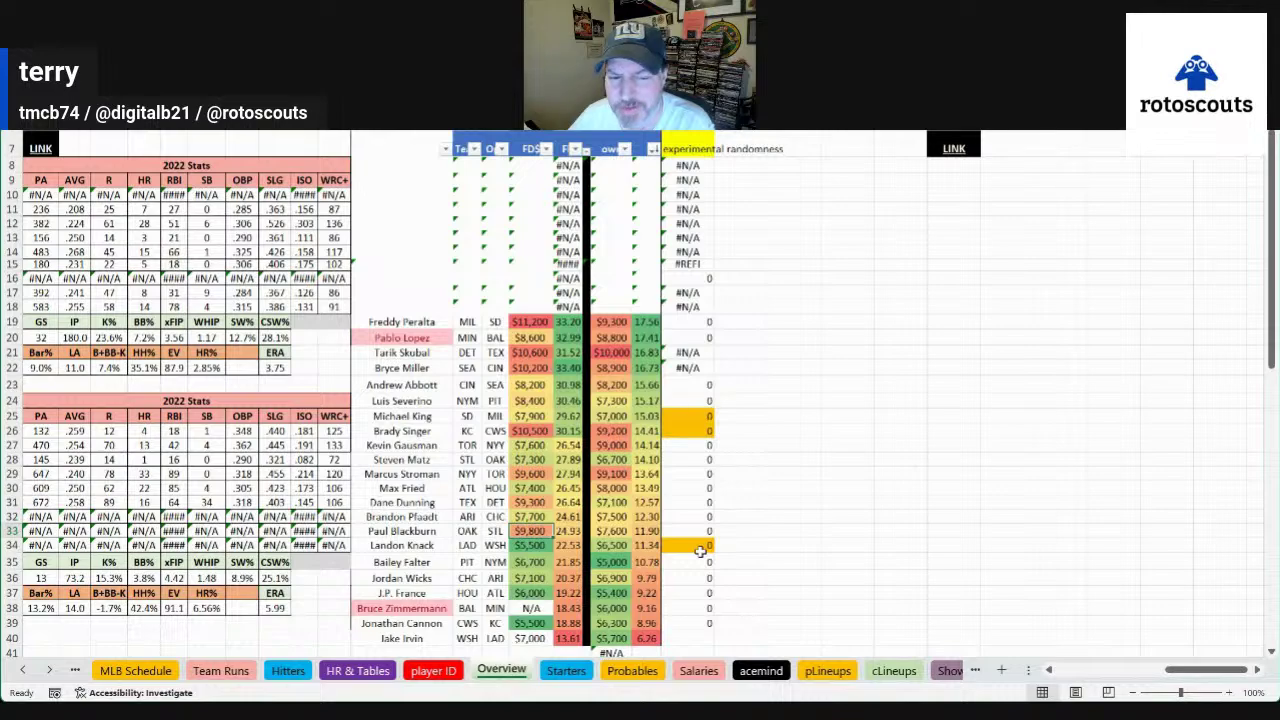
# Set the Overview sheet's matchup to the Padres against the Brewers
pyautogui.click(1080, 669)
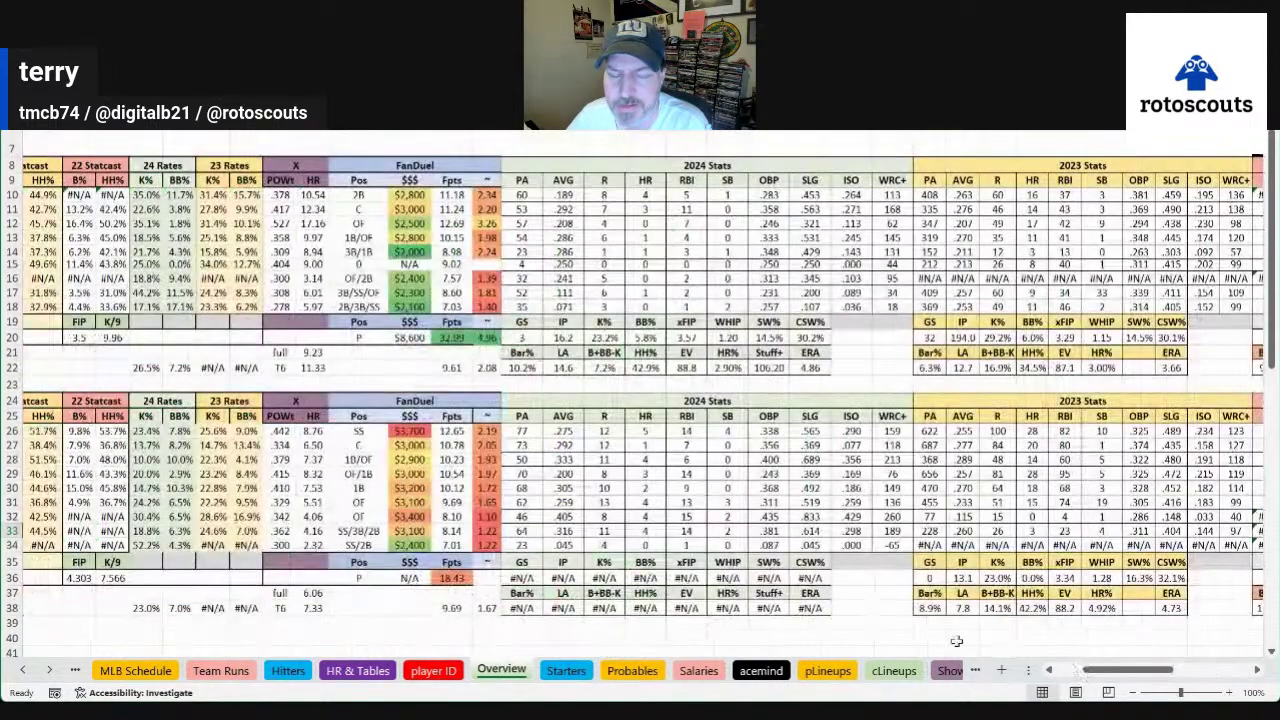
pyautogui.click(1065, 669)
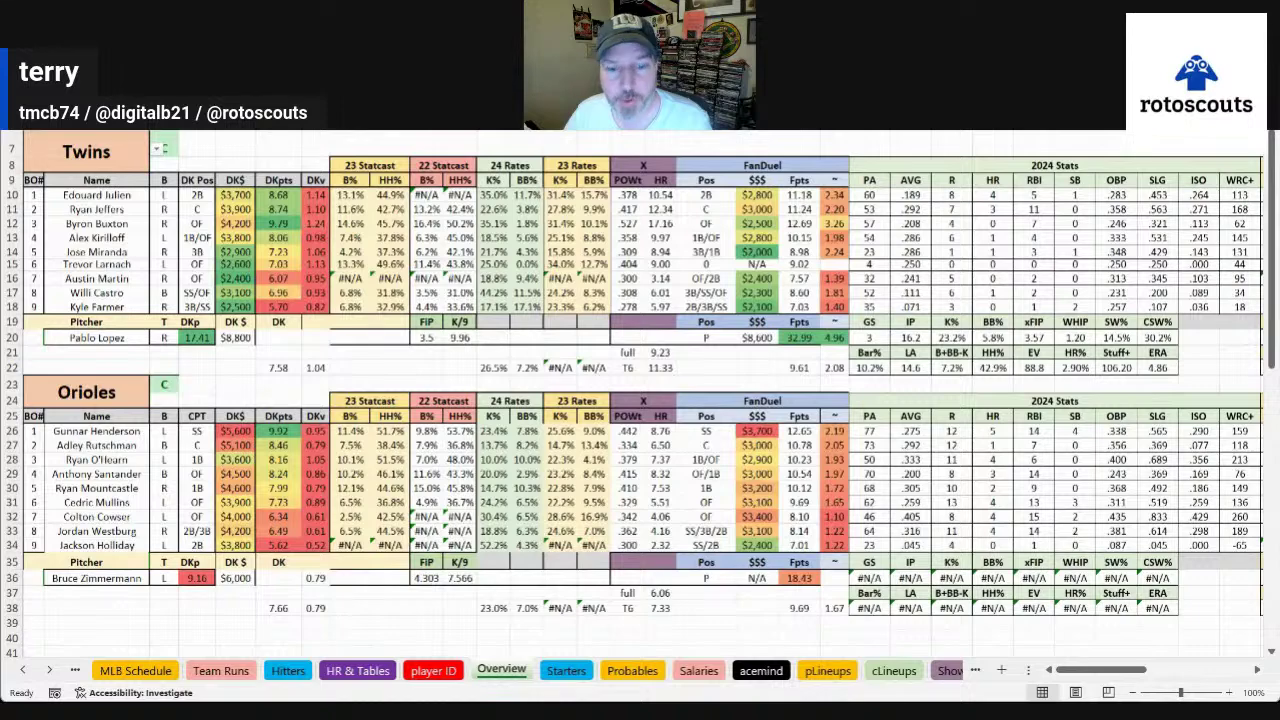
pyautogui.click(157, 149)
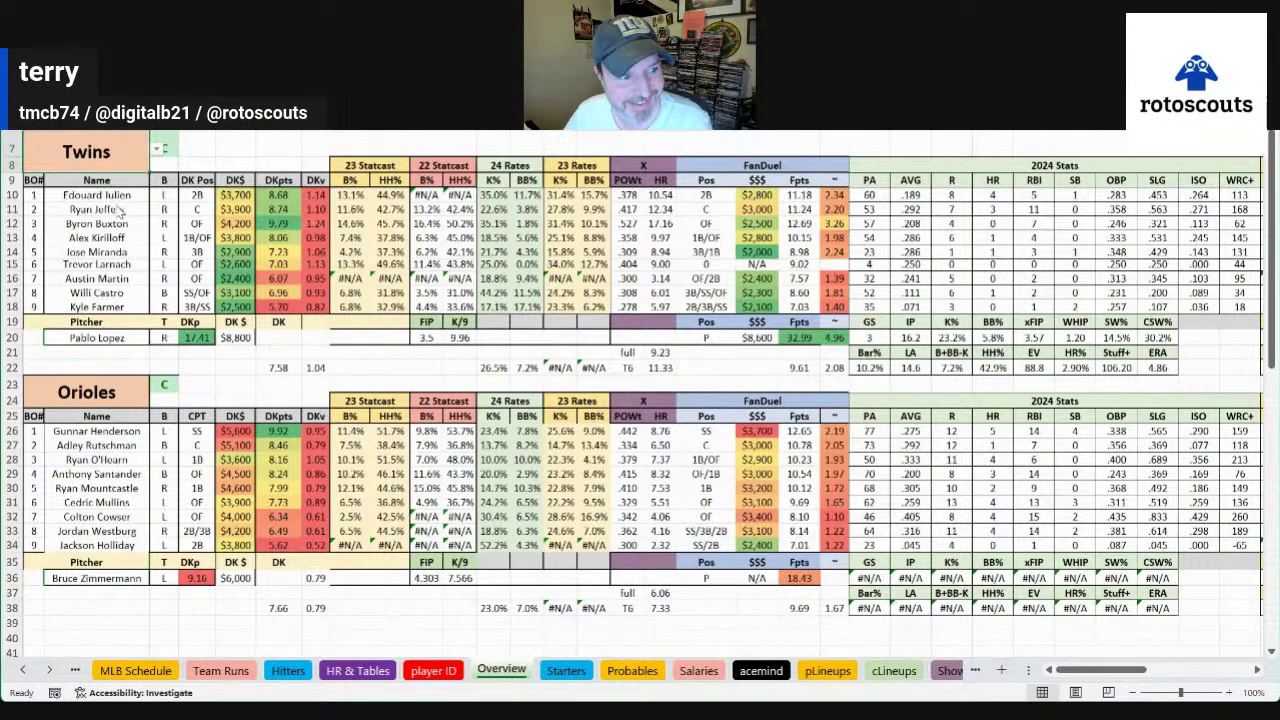
pyautogui.click(126, 207)
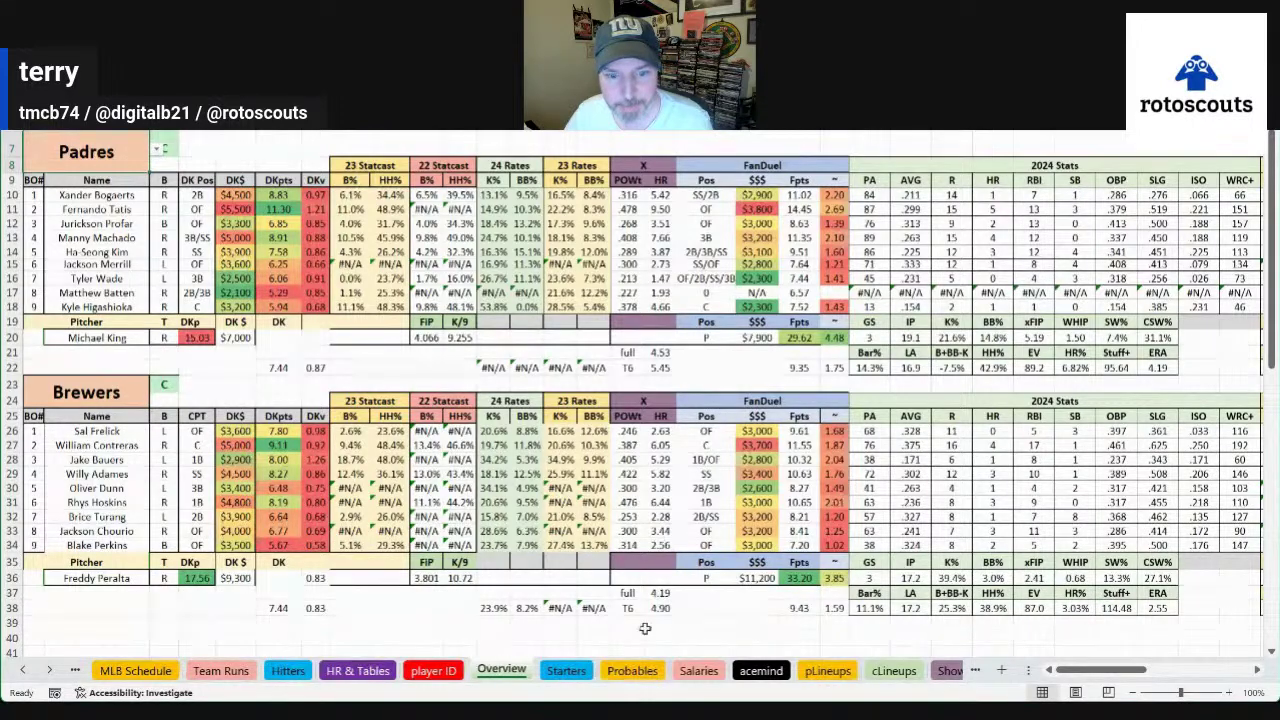
# Try to shorten the FanGraphs leaderboard link in row 57 of the Probables sheet to its base address
pyautogui.click(640, 674)
pyautogui.scroll(-5, 160, 440)
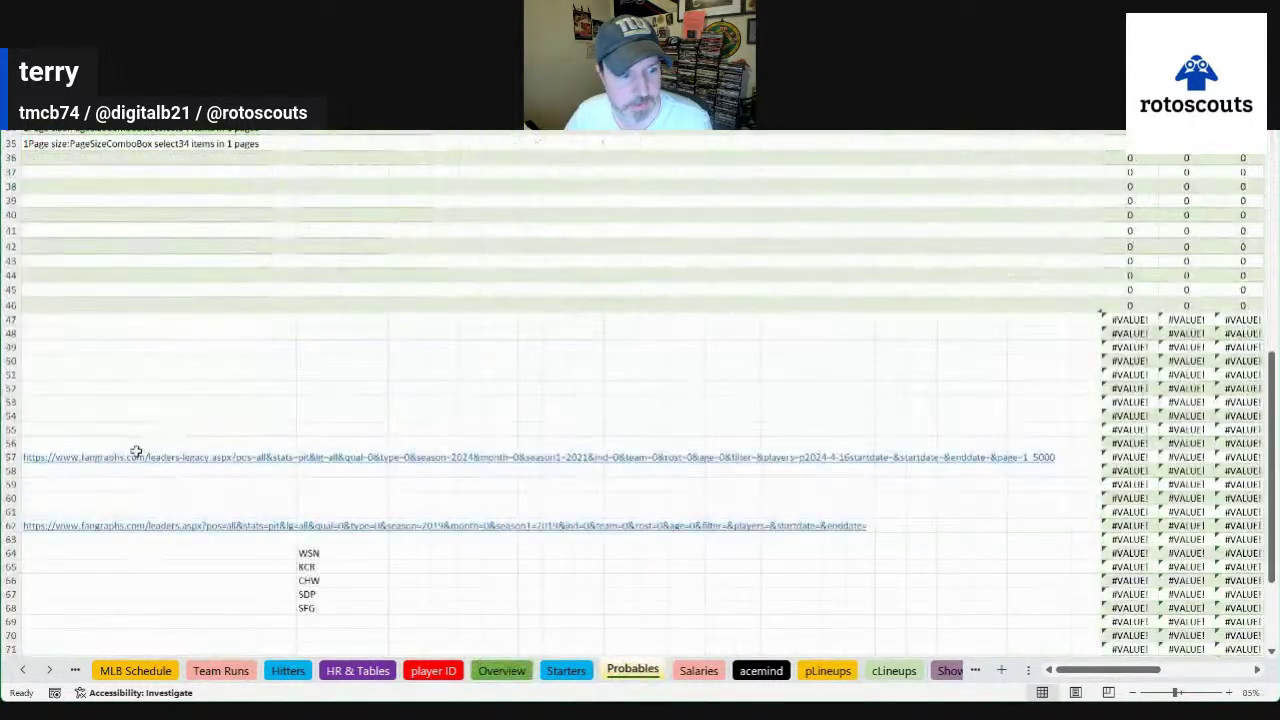
pyautogui.click(143, 457)
pyautogui.doubleClick(147, 459)
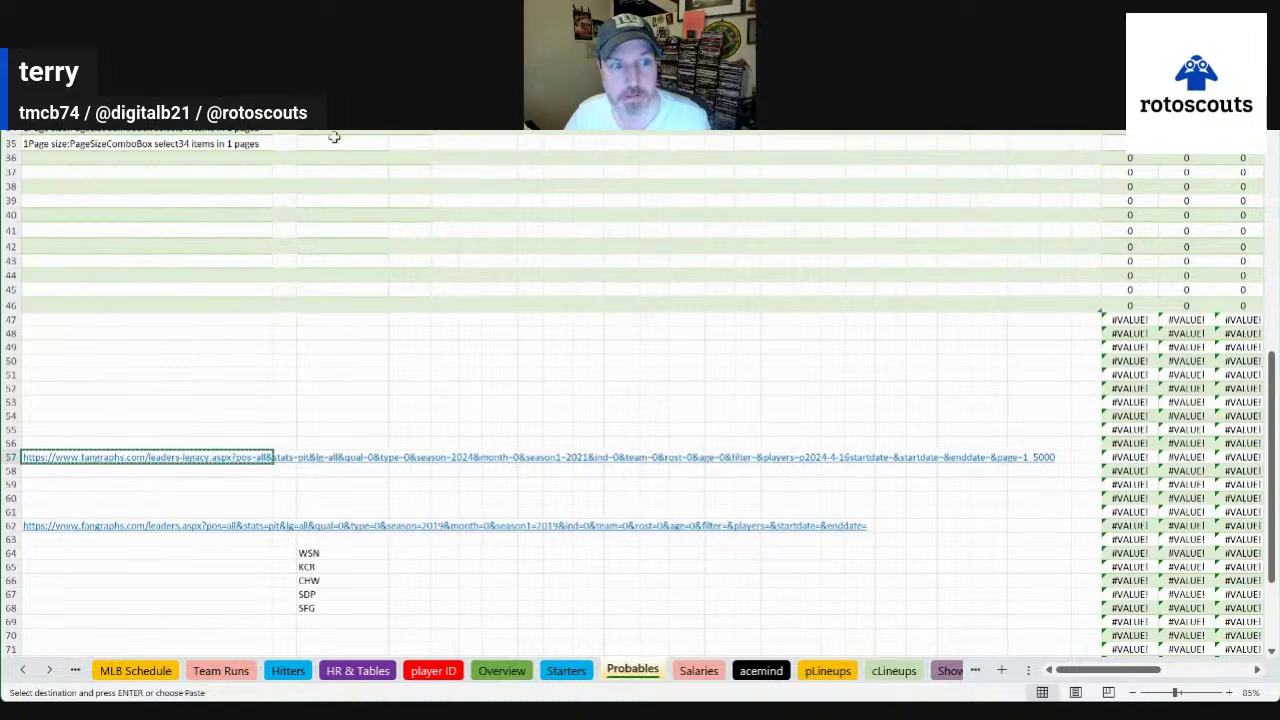
pyautogui.hotkey('shift', 'End')
pyautogui.press('Delete')
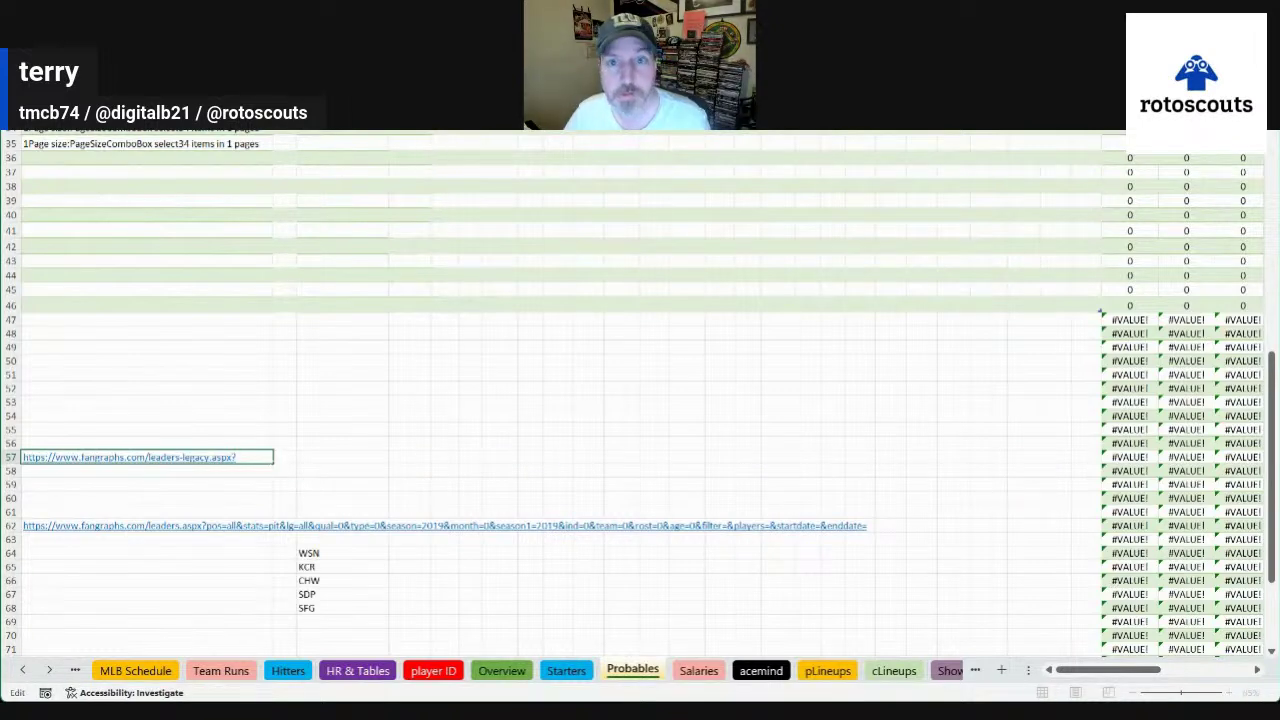
pyautogui.press('Return')
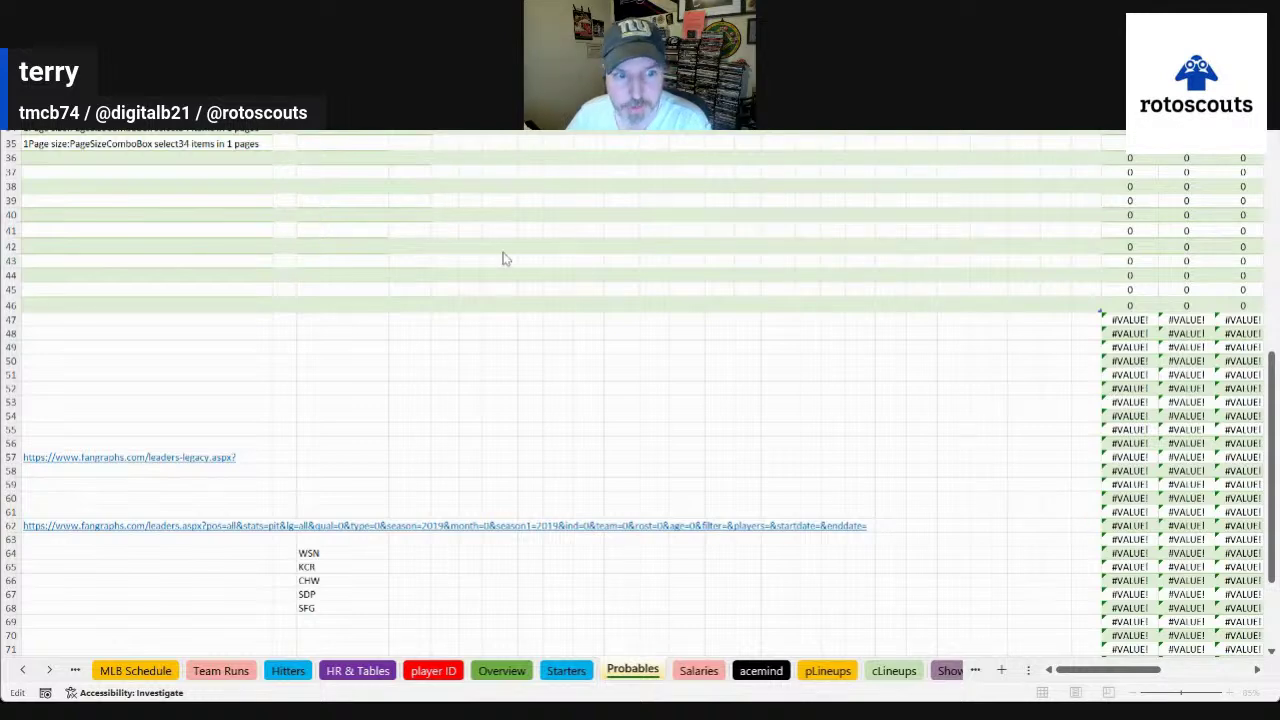
pyautogui.click(130, 457)
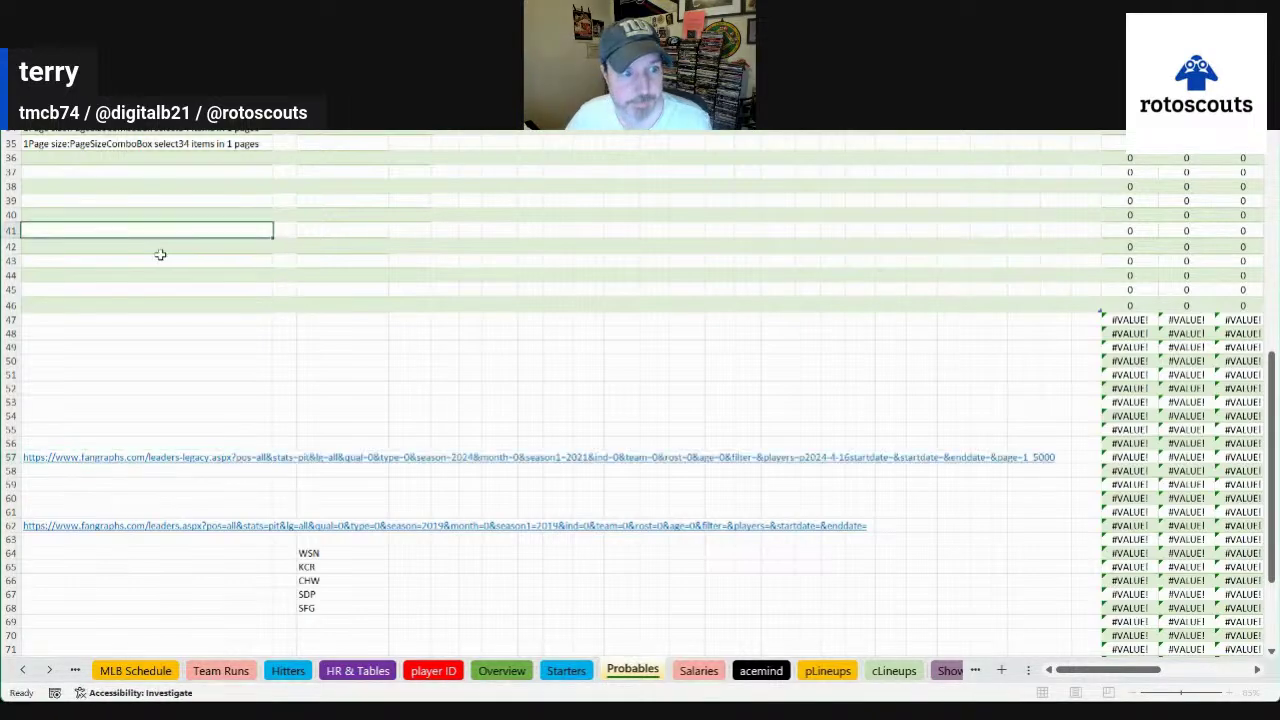
# Replace Freddy Peralta's row on the Probables sheet with Bryse Wilson's statistics and set the team to MIL
pyautogui.scroll(12, 160, 254)
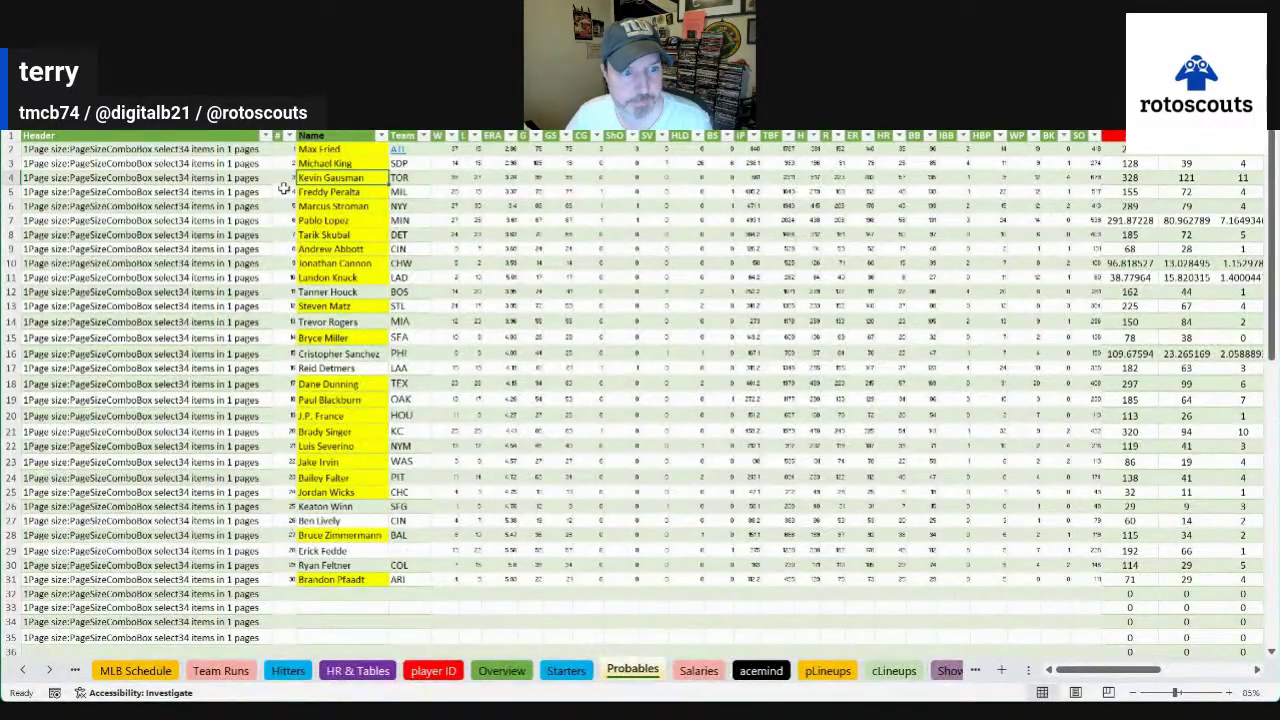
pyautogui.click(285, 191)
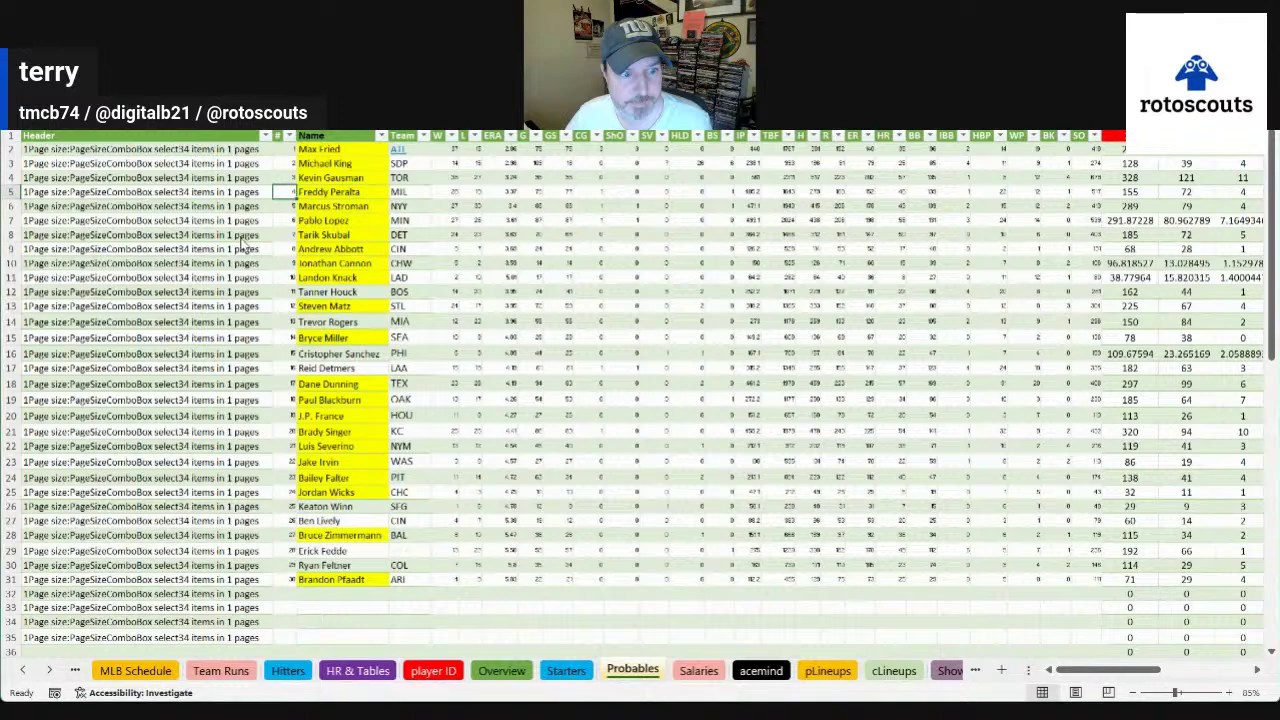
pyautogui.click(410, 191)
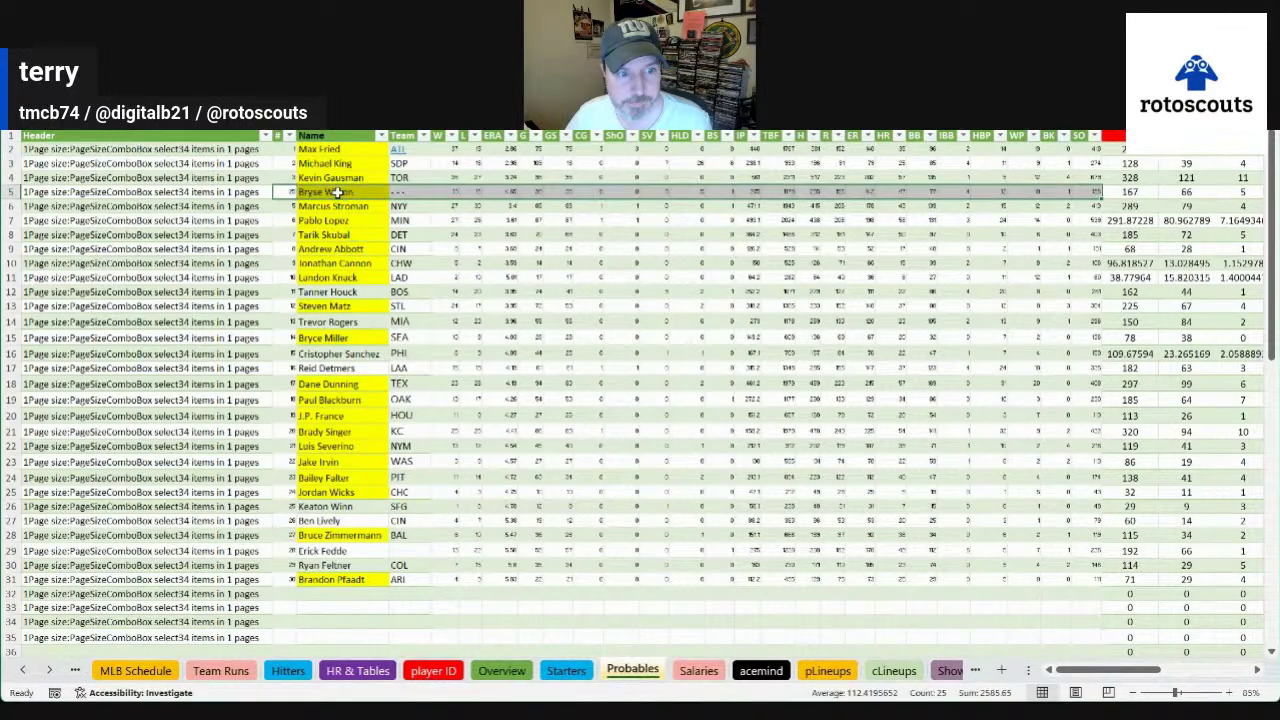
pyautogui.write('MIL')
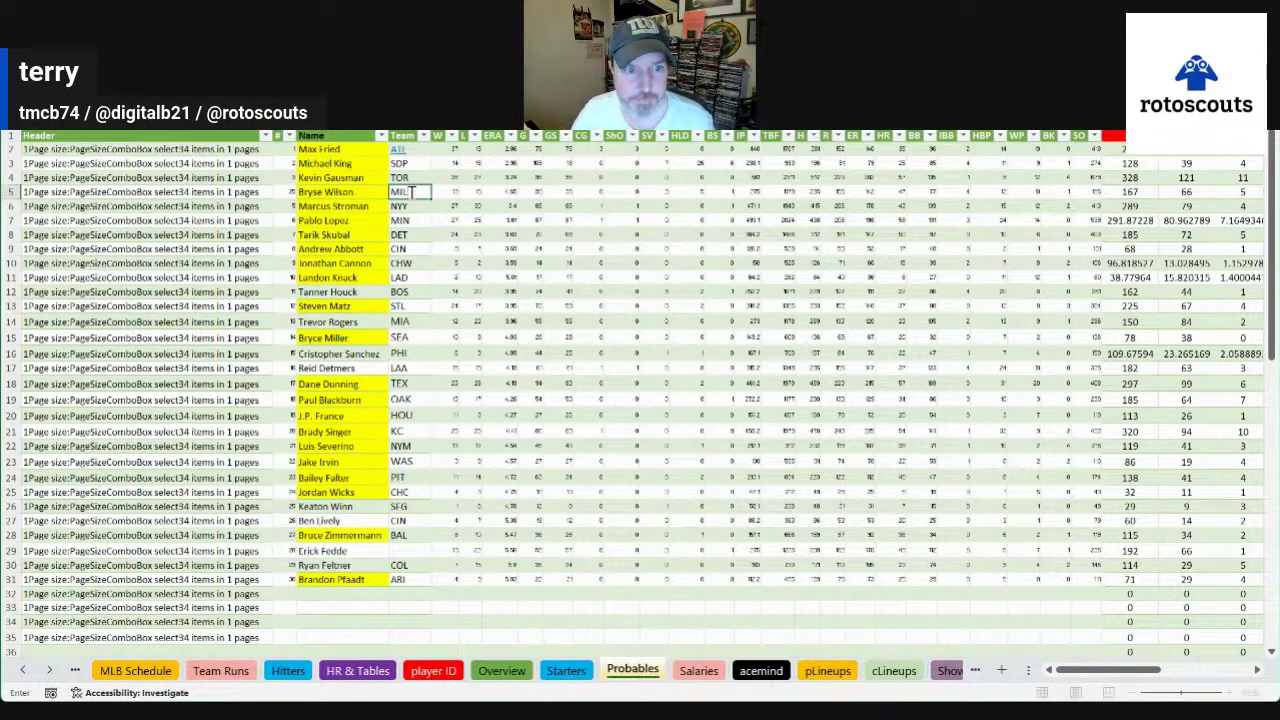
pyautogui.press('Return')
# Copy Bryse Wilson's name and team over Freddy Peralta's entry on the Starters sheet and check the row's projections
pyautogui.hotkey('ctrl', 'c')
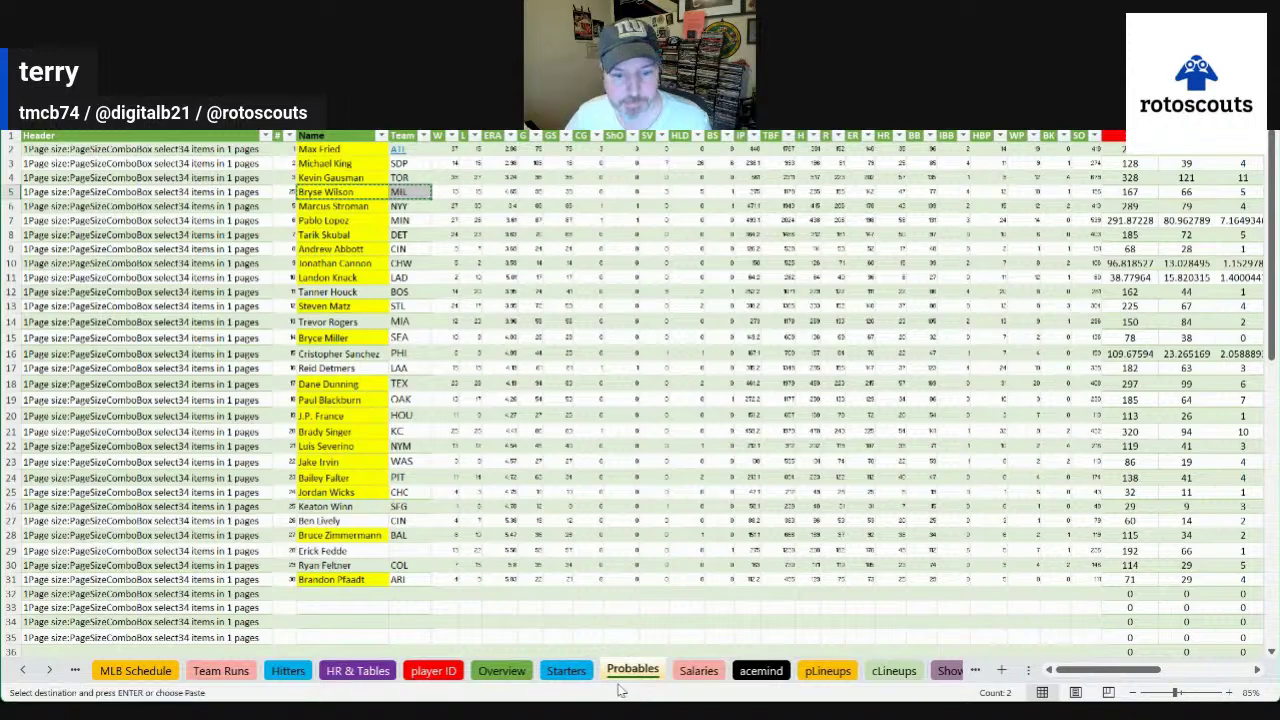
pyautogui.click(566, 670)
pyautogui.click(85, 198)
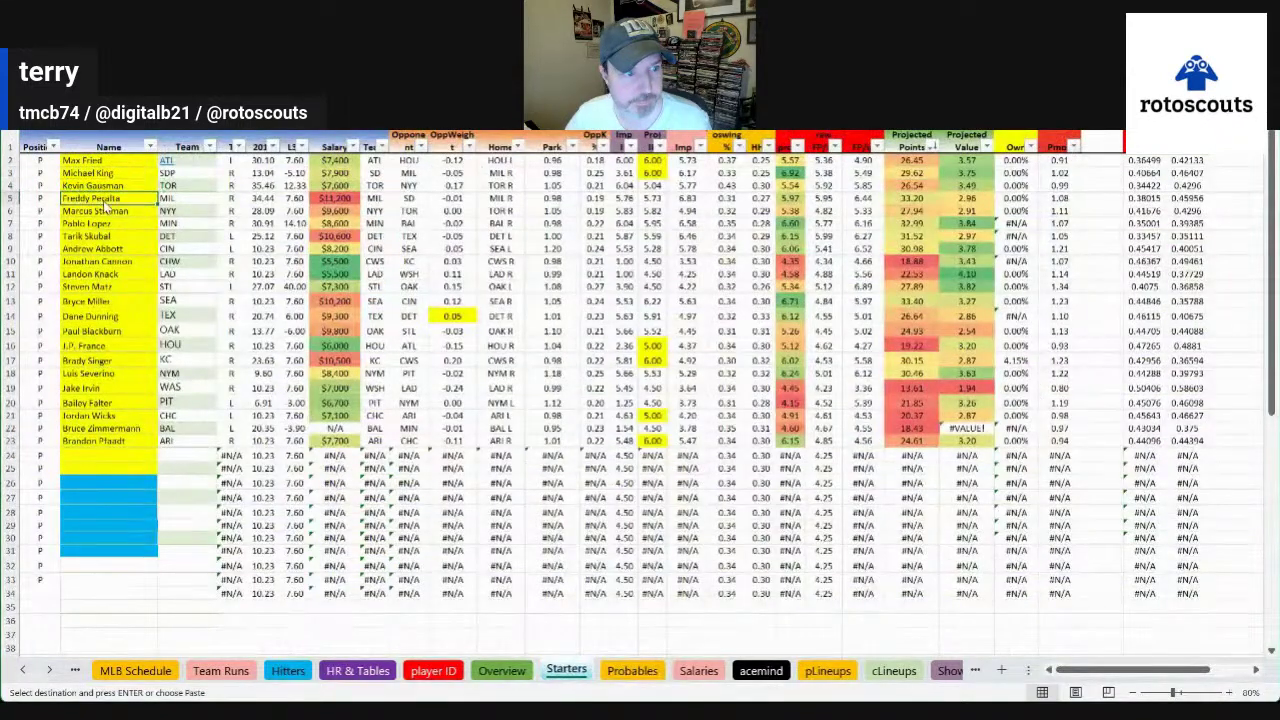
pyautogui.hotkey('ctrl', 'v')
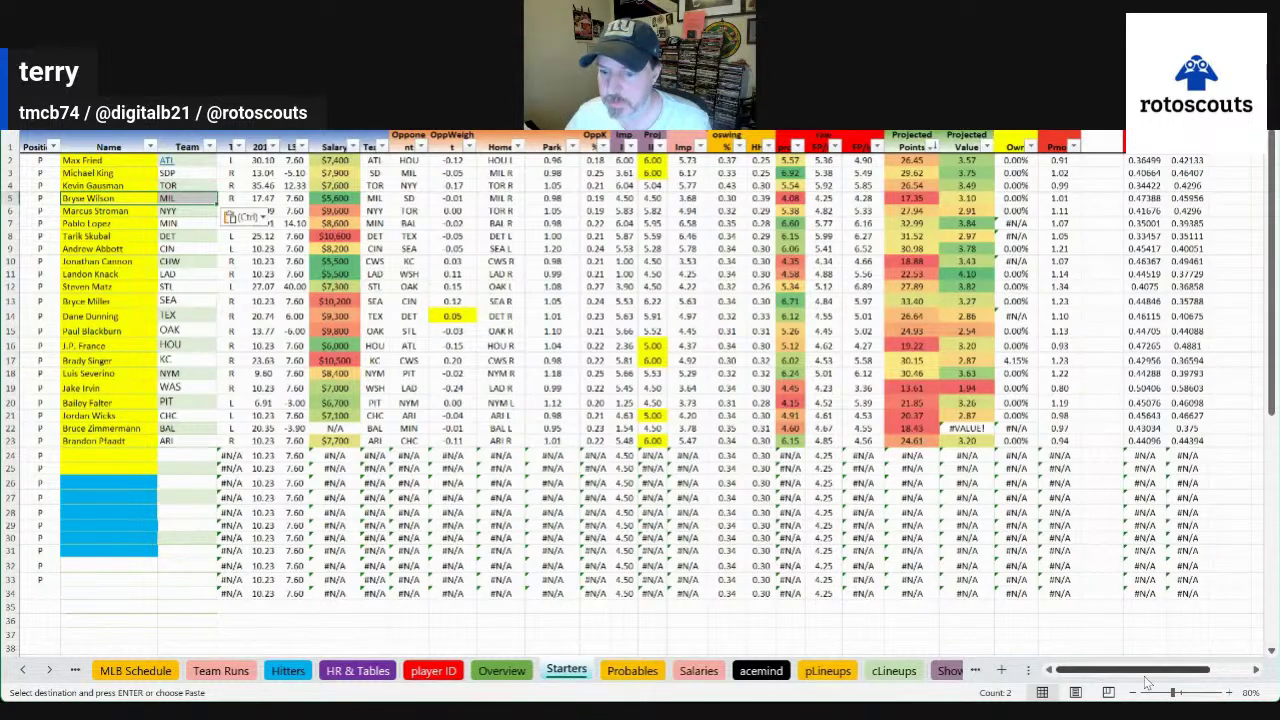
pyautogui.hscroll(2, 1150, 670)
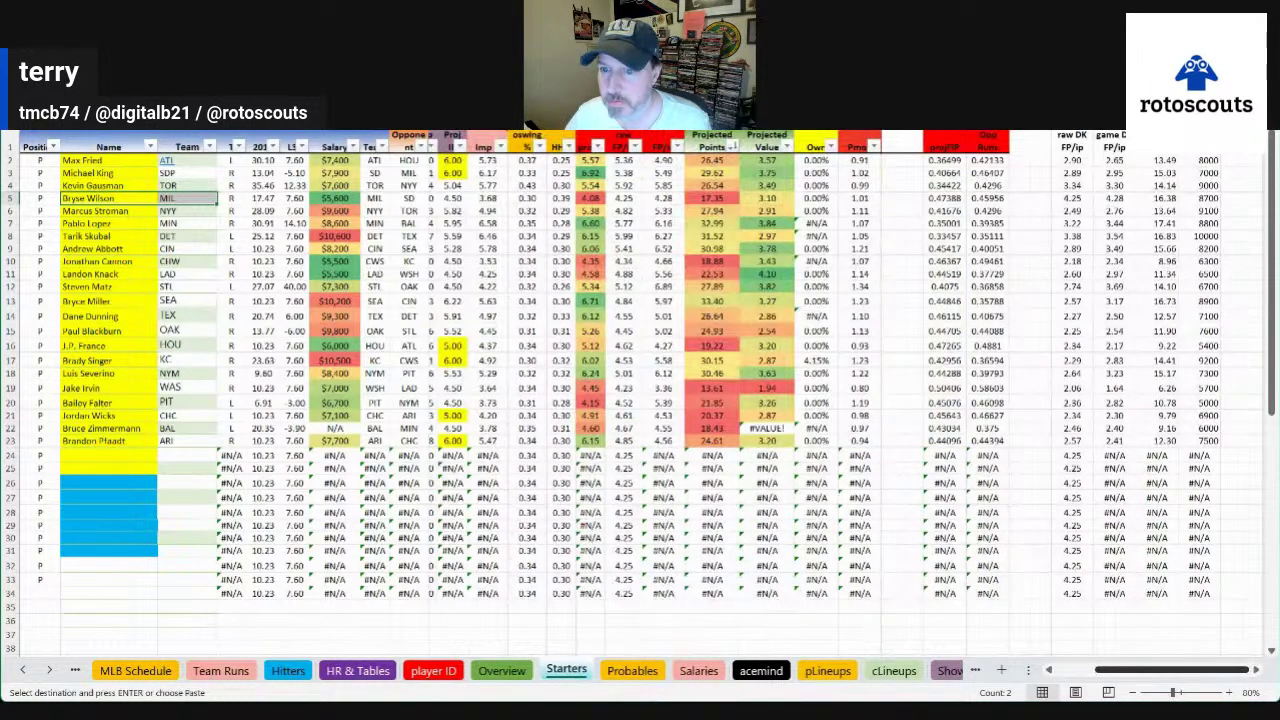
pyautogui.hscroll(-2, 1150, 670)
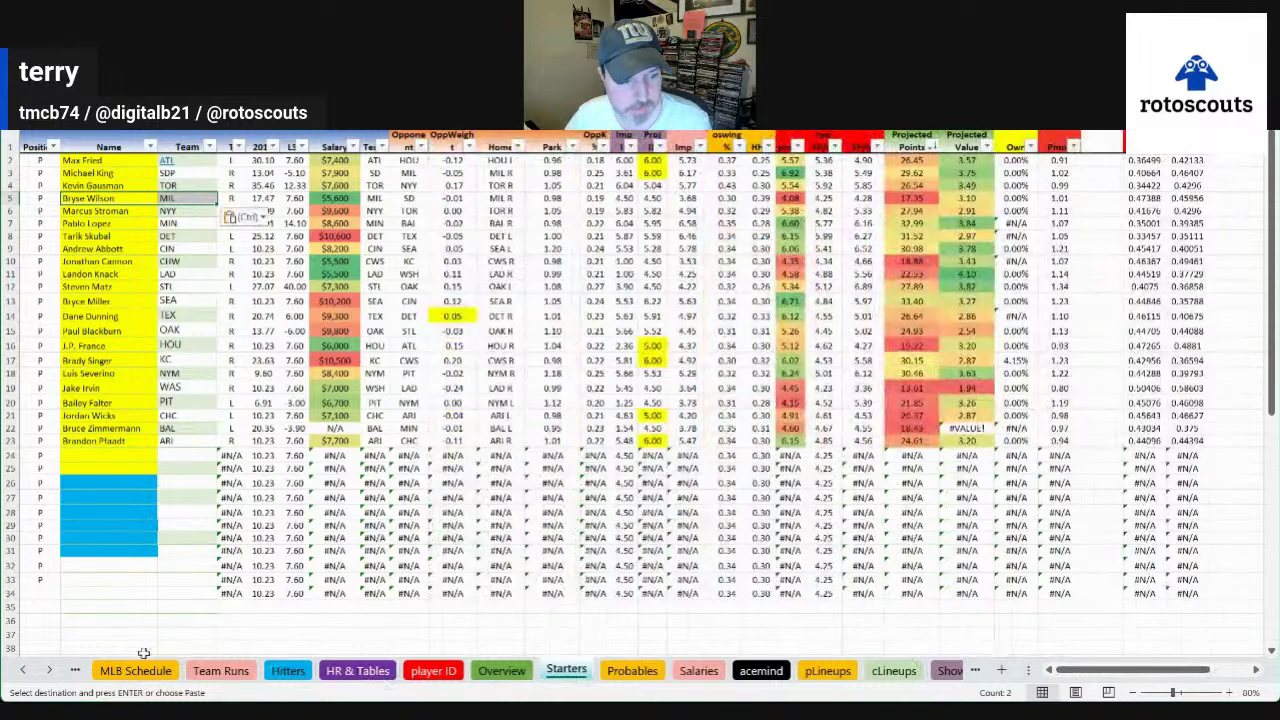
# Find Bryse Wilson on the Steamer RoS sheet and set his games started (GS) to 12
pyautogui.click(22, 670)
pyautogui.click(22, 670)
pyautogui.click(22, 670)
pyautogui.click(22, 670)
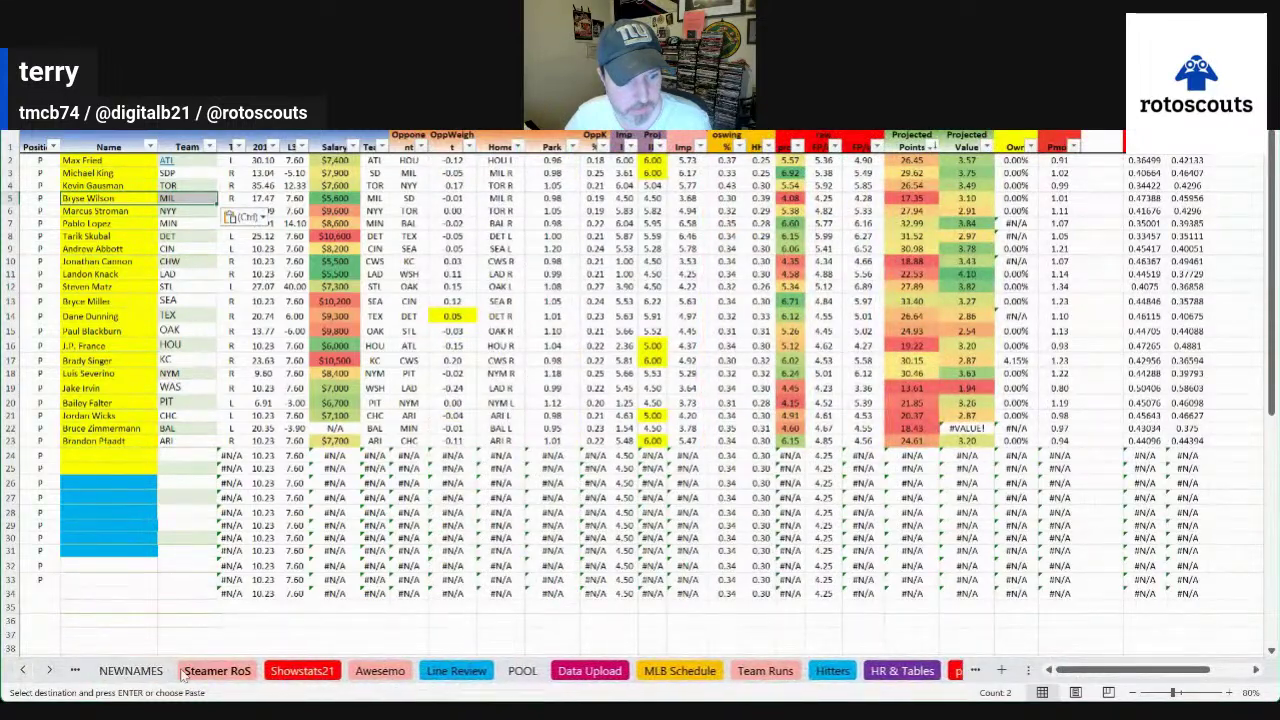
pyautogui.click(217, 670)
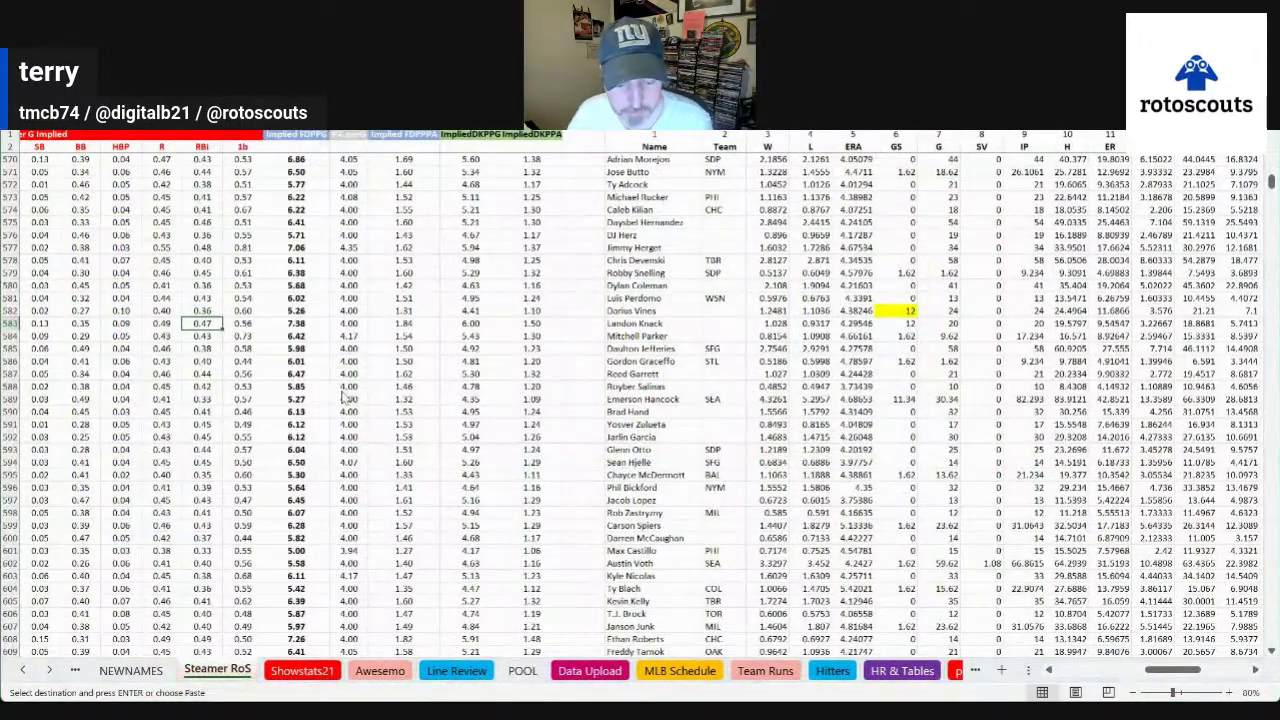
pyautogui.press('Return')
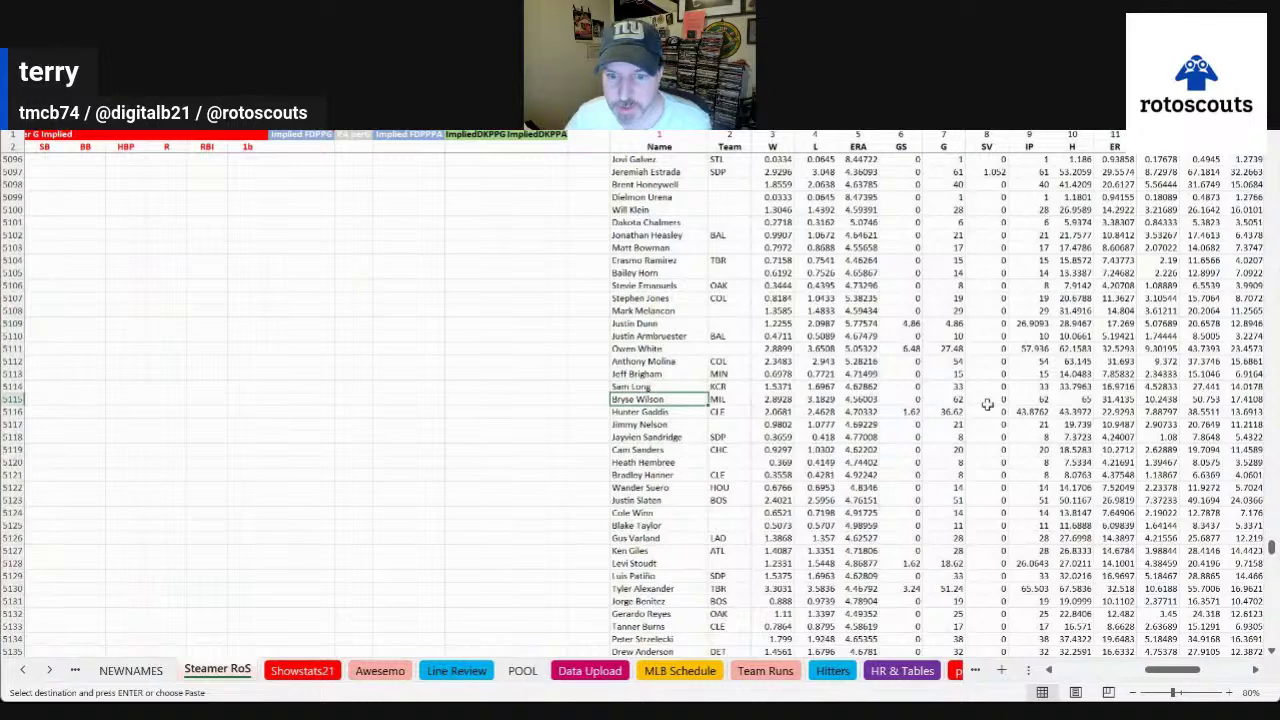
pyautogui.keyDown('shift'); pyautogui.click(903, 399); pyautogui.keyUp('shift')
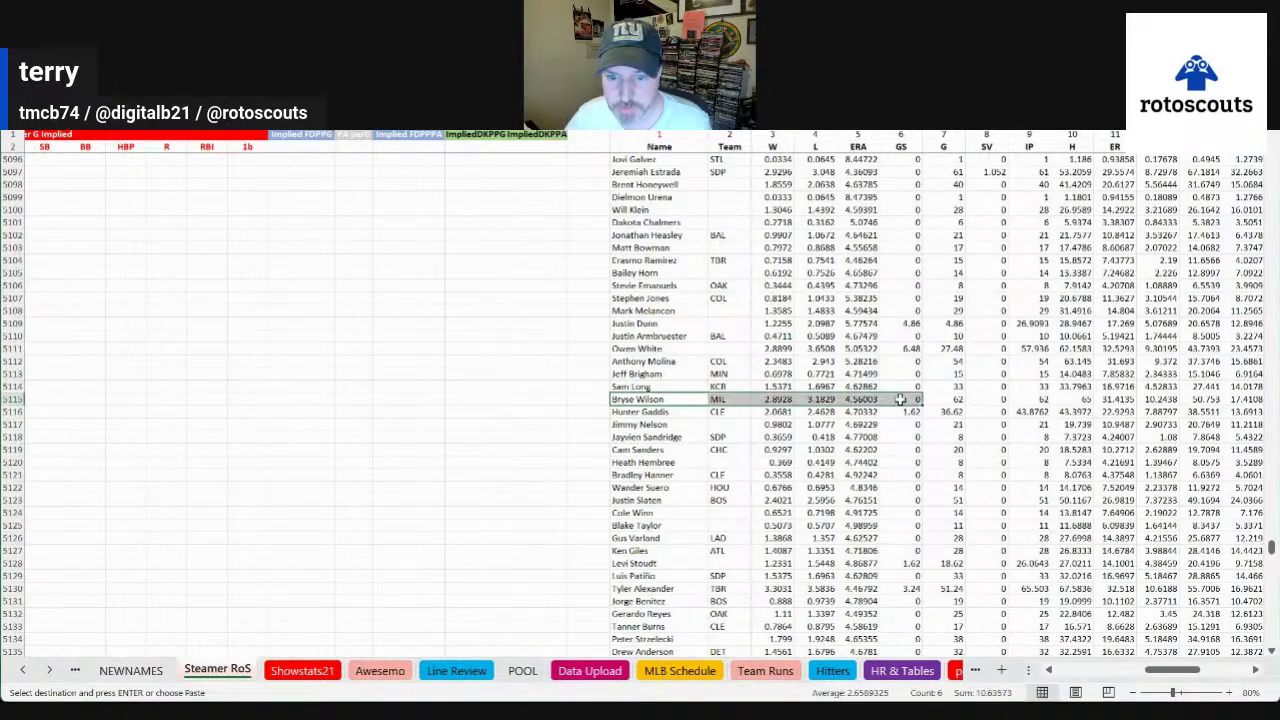
pyautogui.click(903, 399)
pyautogui.write('12')
pyautogui.press('Return')
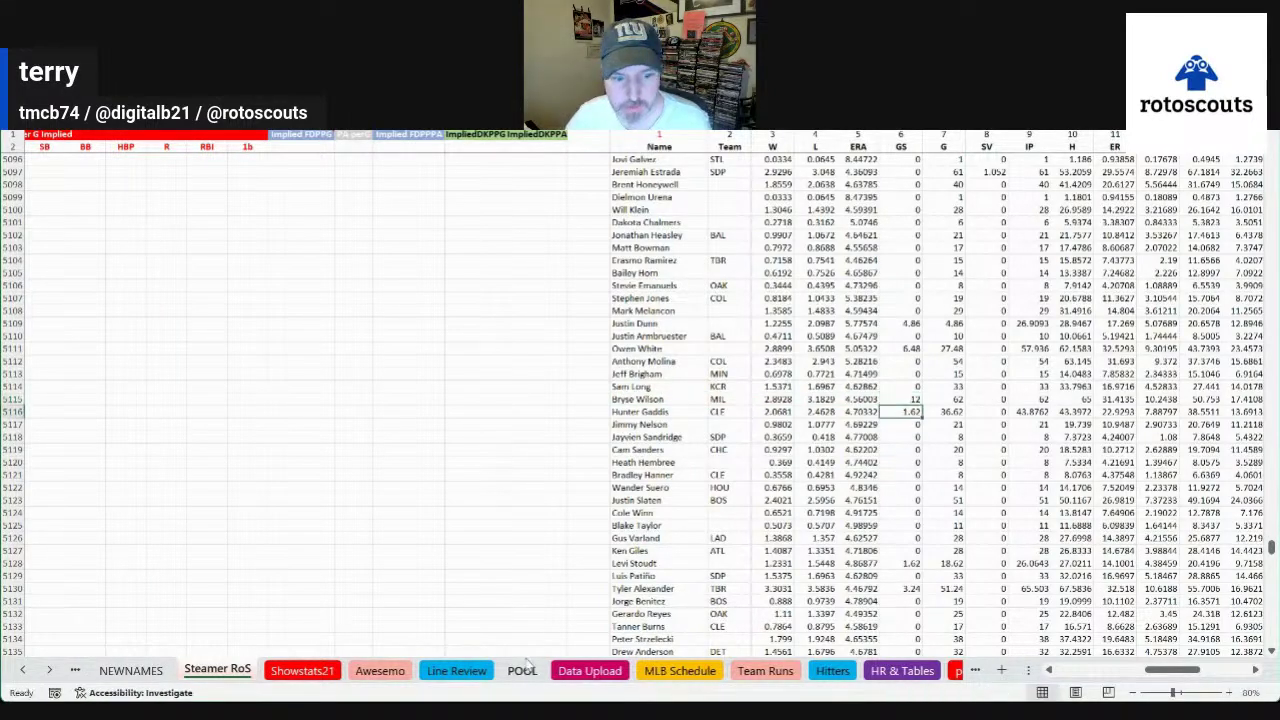
# Return to the Starters sheet and review Bryse Wilson's recalculated projection row
pyautogui.click(48, 670)
pyautogui.click(48, 670)
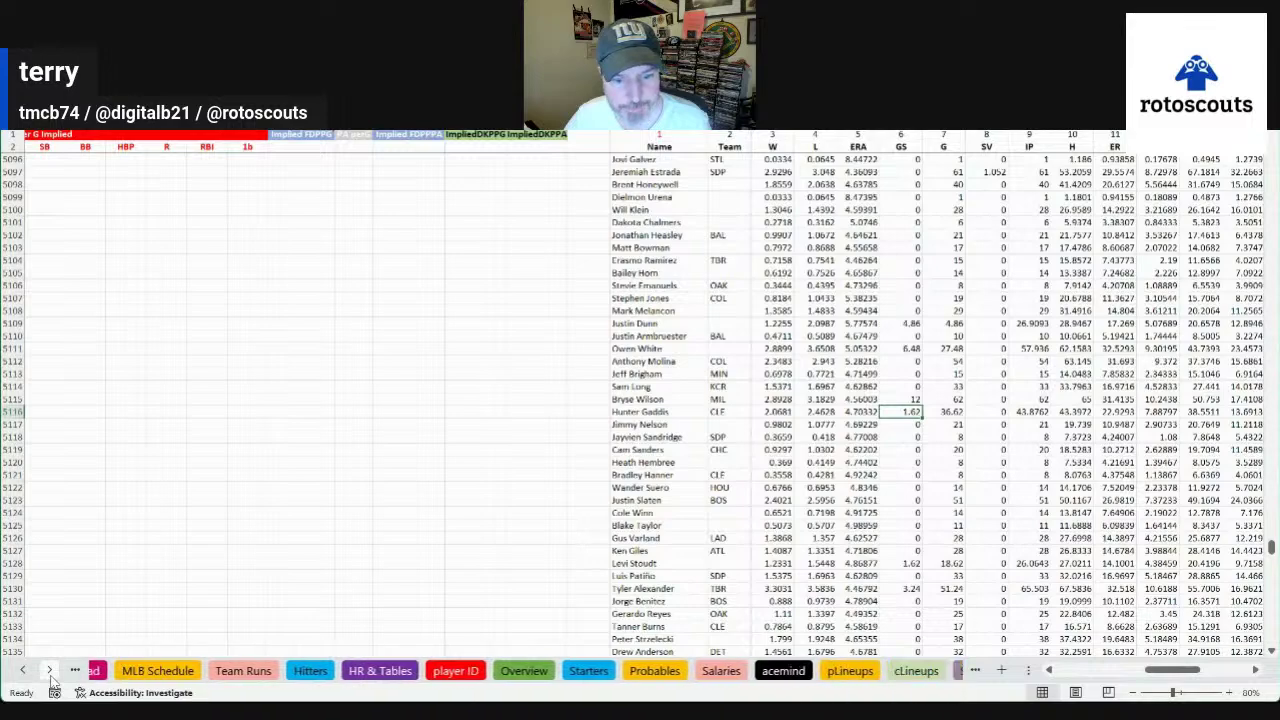
pyautogui.click(48, 670)
pyautogui.click(458, 670)
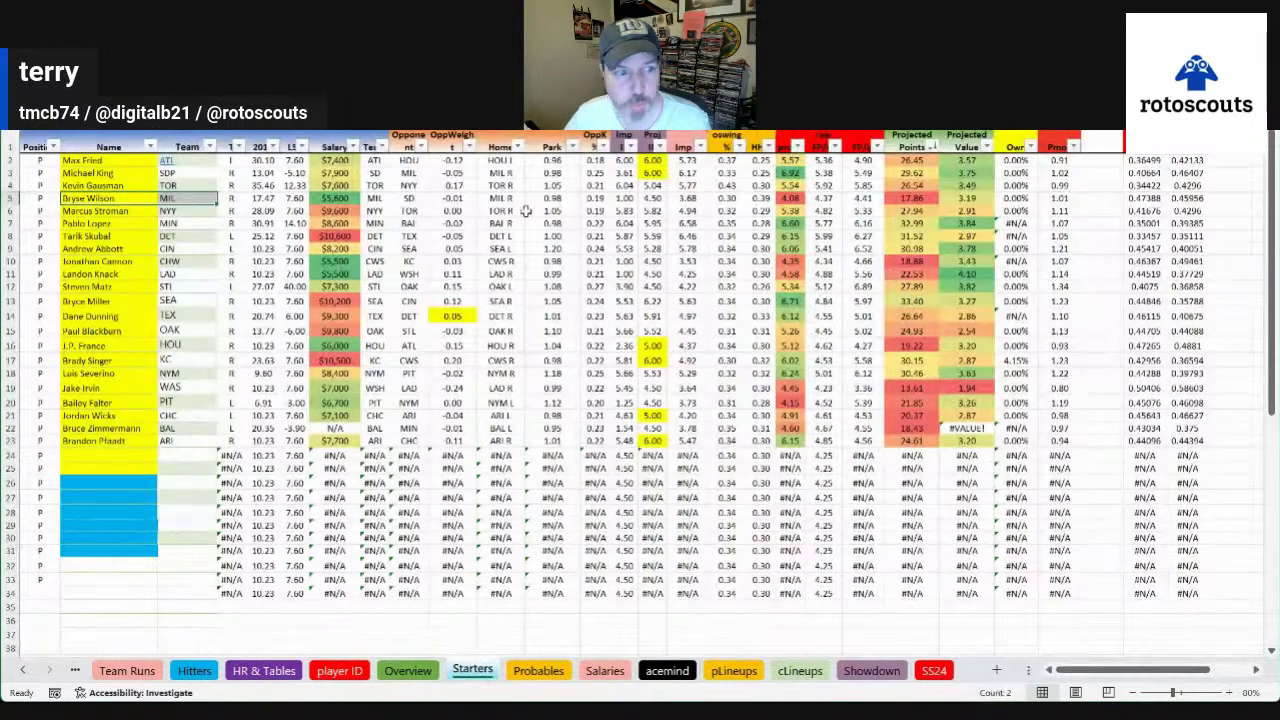
pyautogui.moveTo(140, 199); pyautogui.dragTo(1172, 201)
pyautogui.click(962, 497)
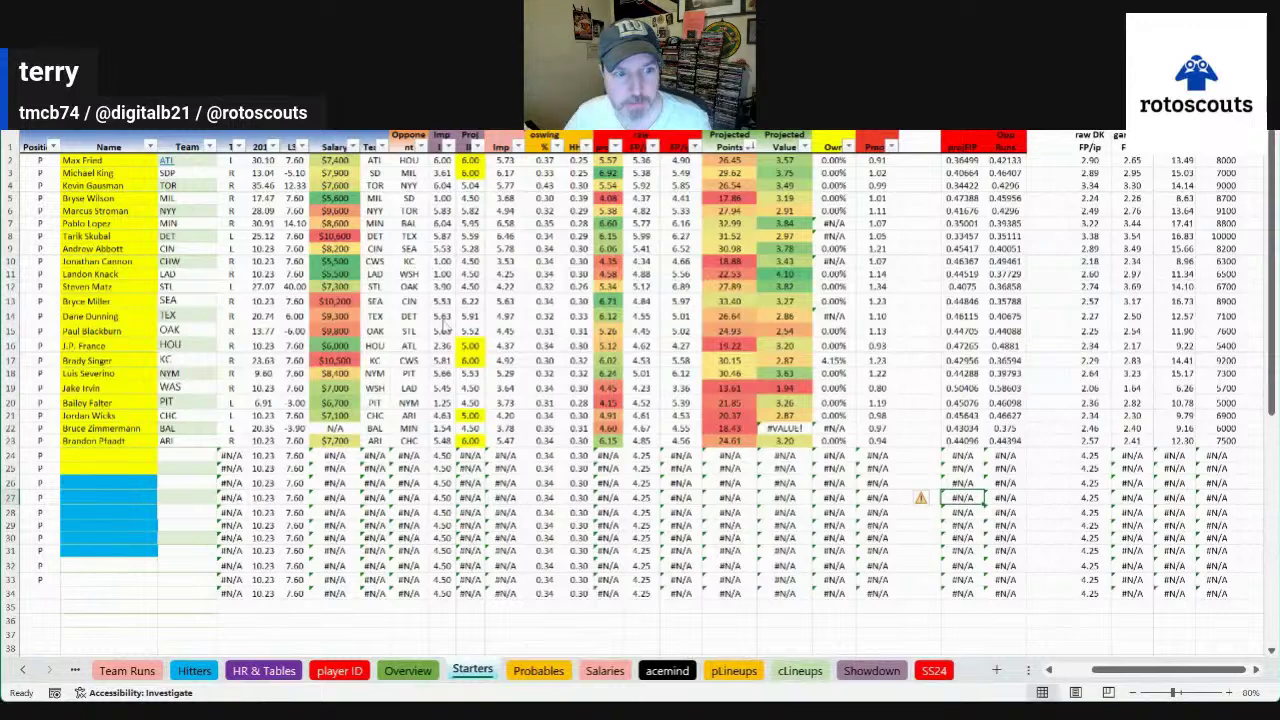
pyautogui.click(100, 186)
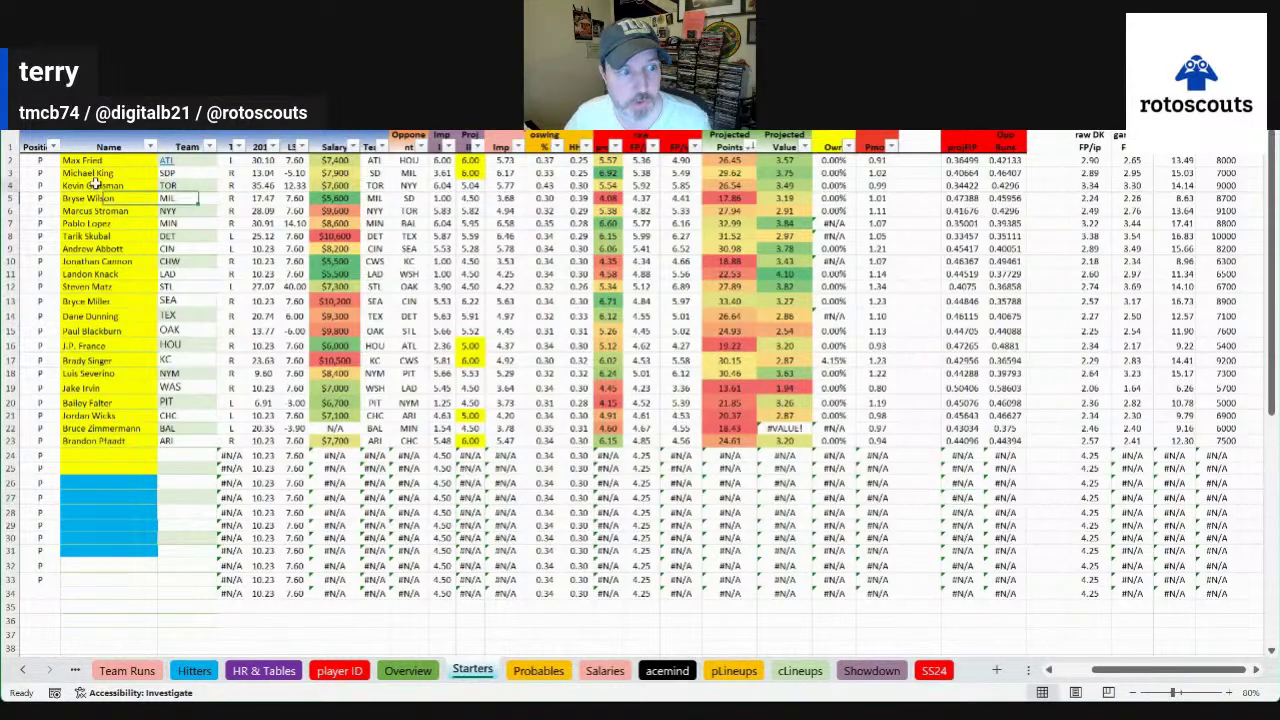
# Open the MLB Stack Rankings Upload WP workbook from the recent files
pyautogui.hotkey('alt', 'f')
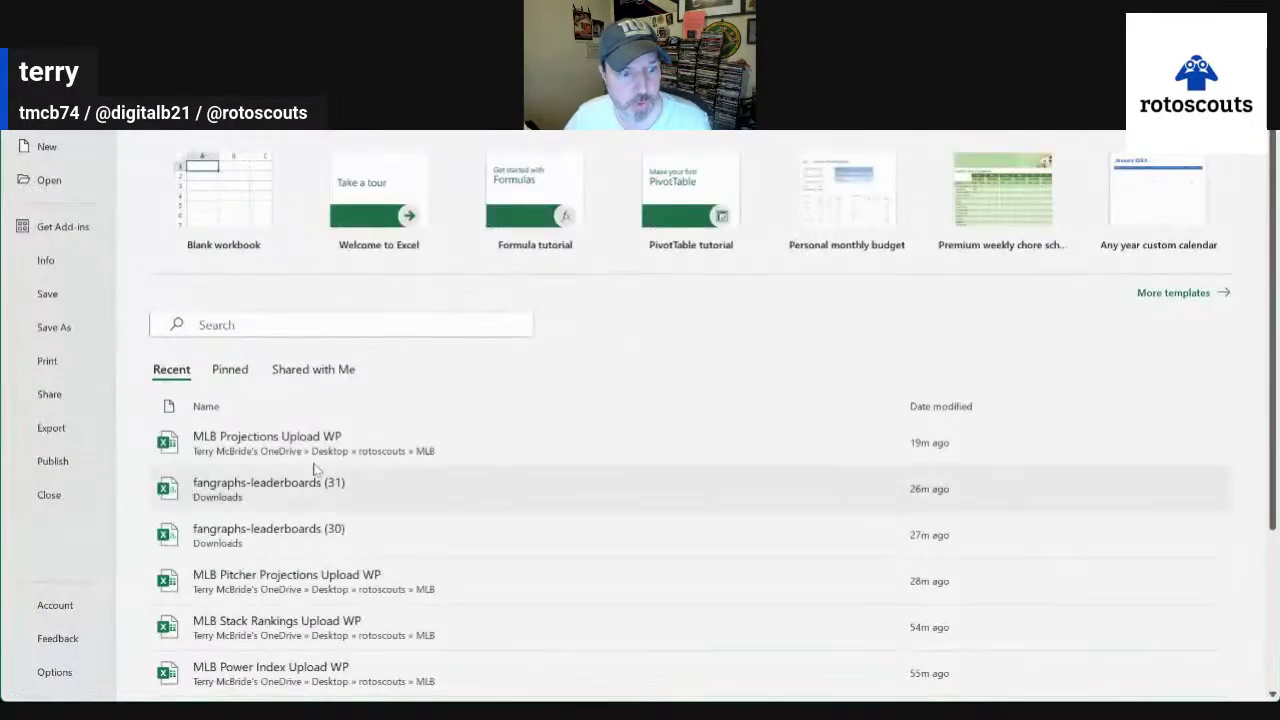
pyautogui.click(90, 184)
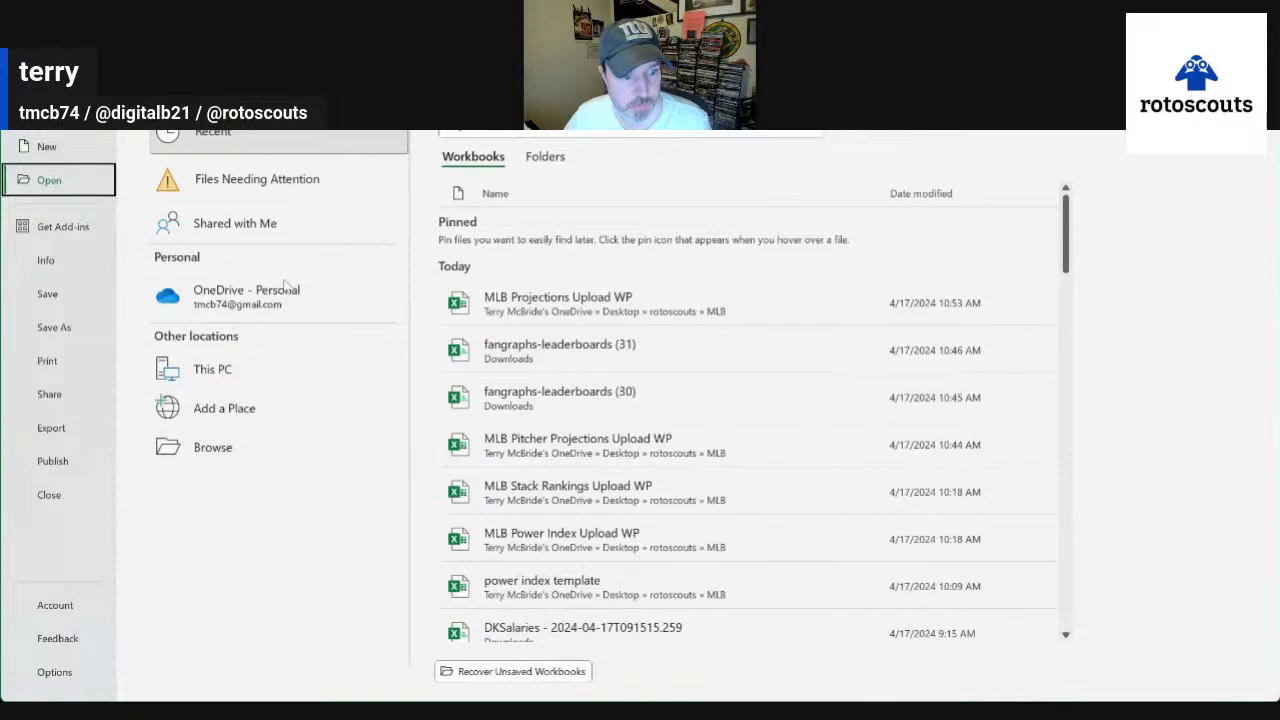
pyautogui.scroll(-2, 695, 540)
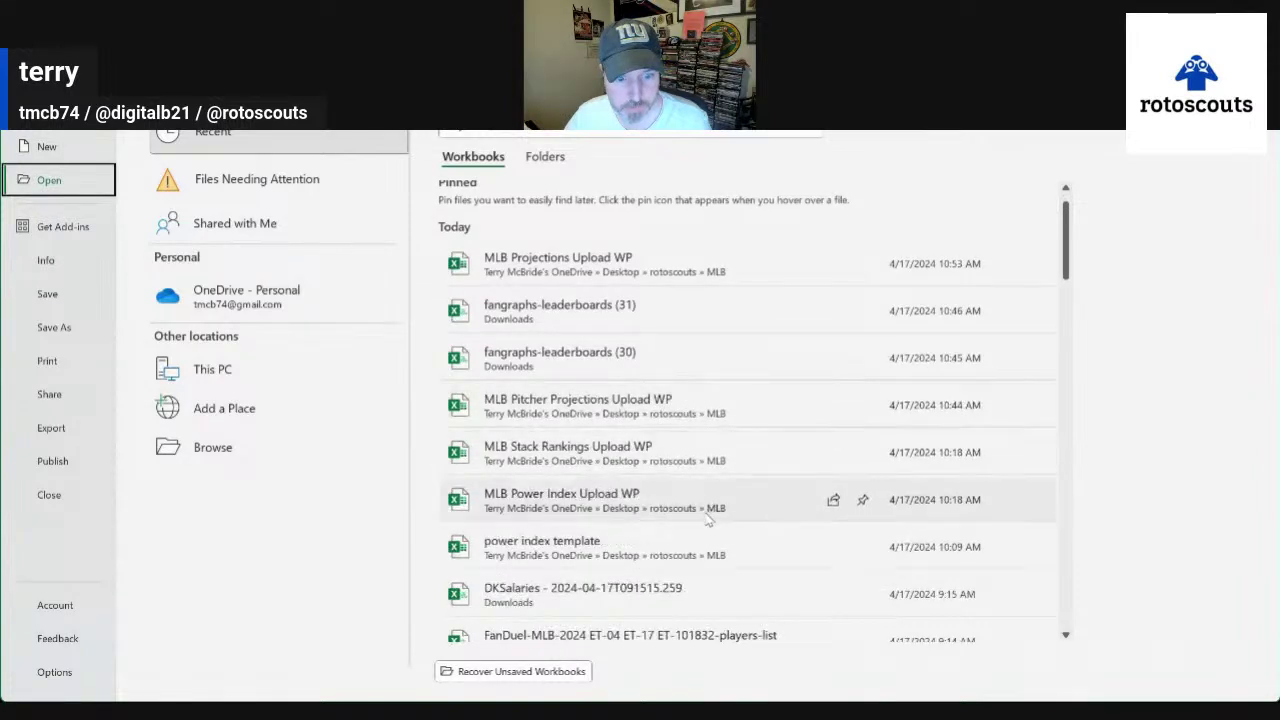
pyautogui.scroll(2, 700, 554)
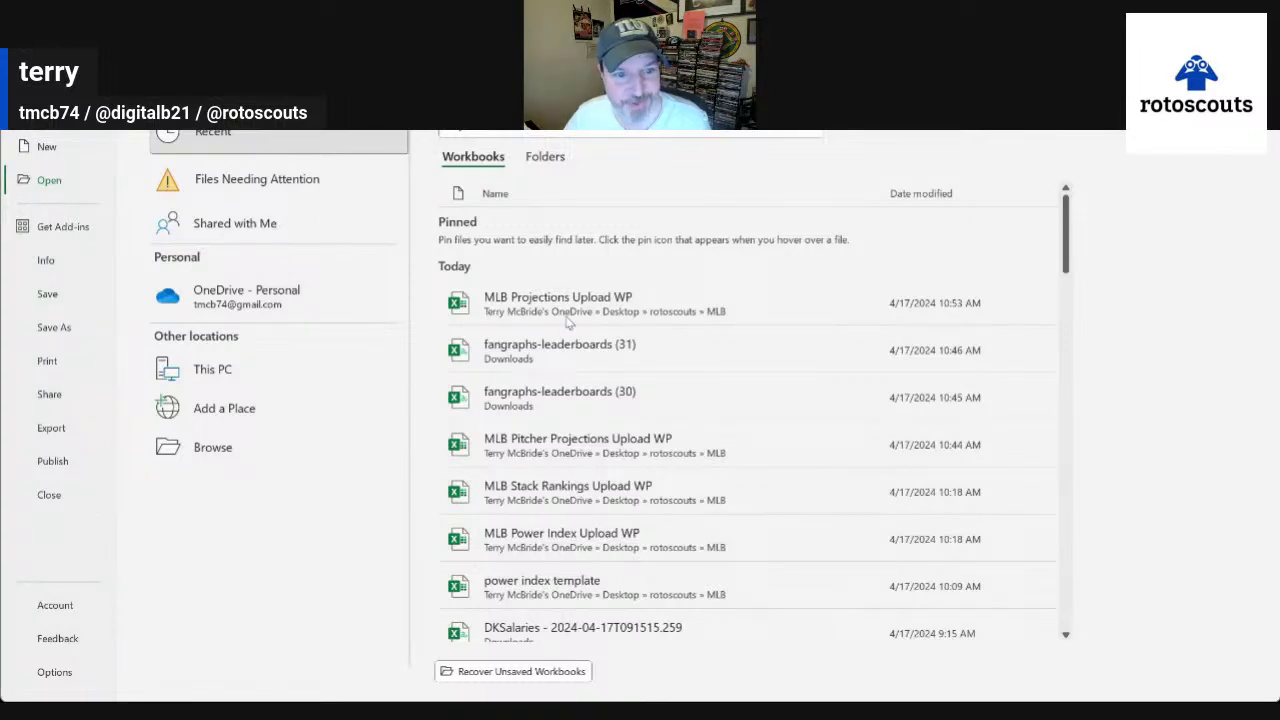
pyautogui.click(629, 492)
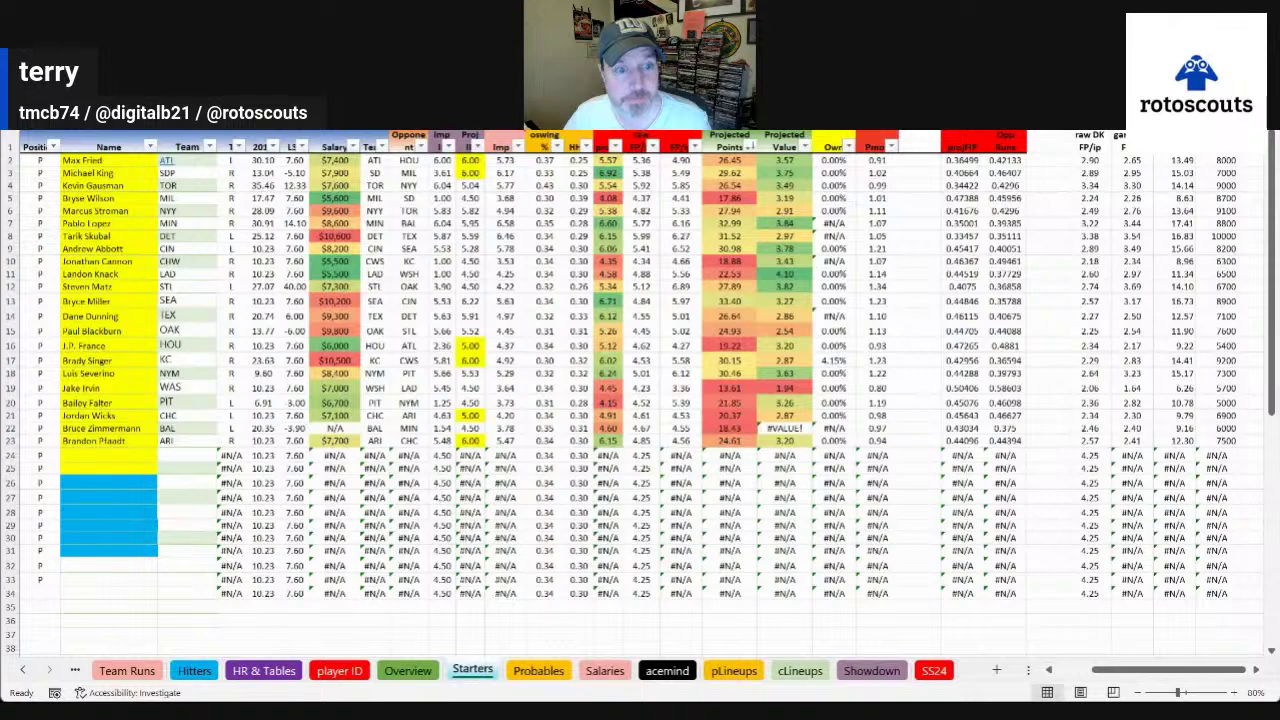
# Copy Bryse Wilson's name and FanDuel salary from his row on the Starters sheet for the upload file
pyautogui.click(108, 198)
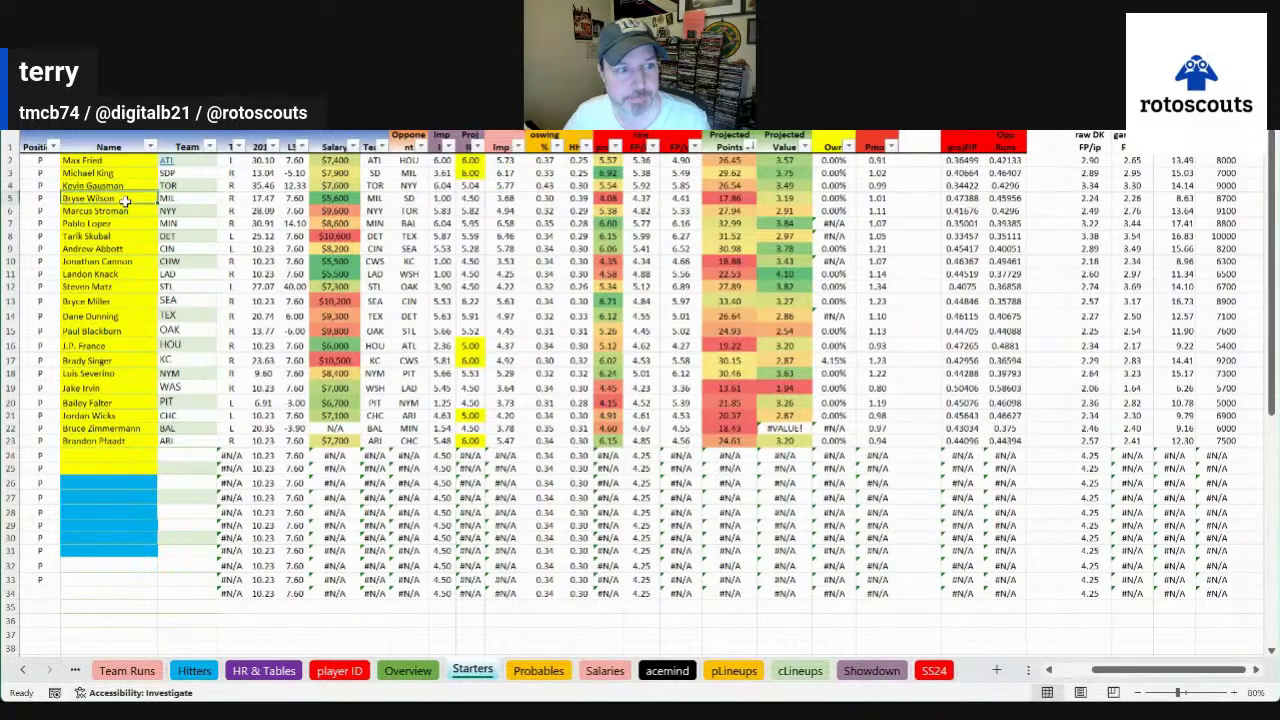
pyautogui.hotkey('ctrl', 'c')
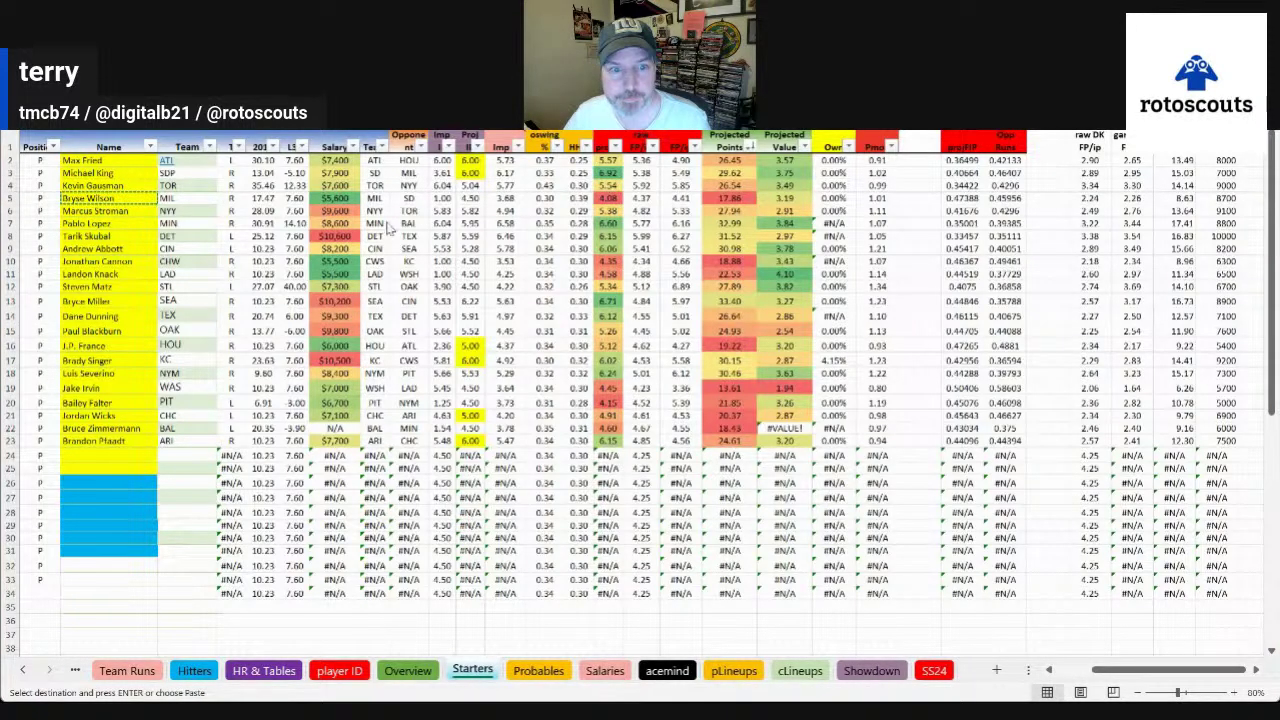
pyautogui.press('Right')
pyautogui.press('Right')
pyautogui.press('Right')
pyautogui.press('Right')
pyautogui.press('Right')
pyautogui.hotkey('ctrl', 'c')
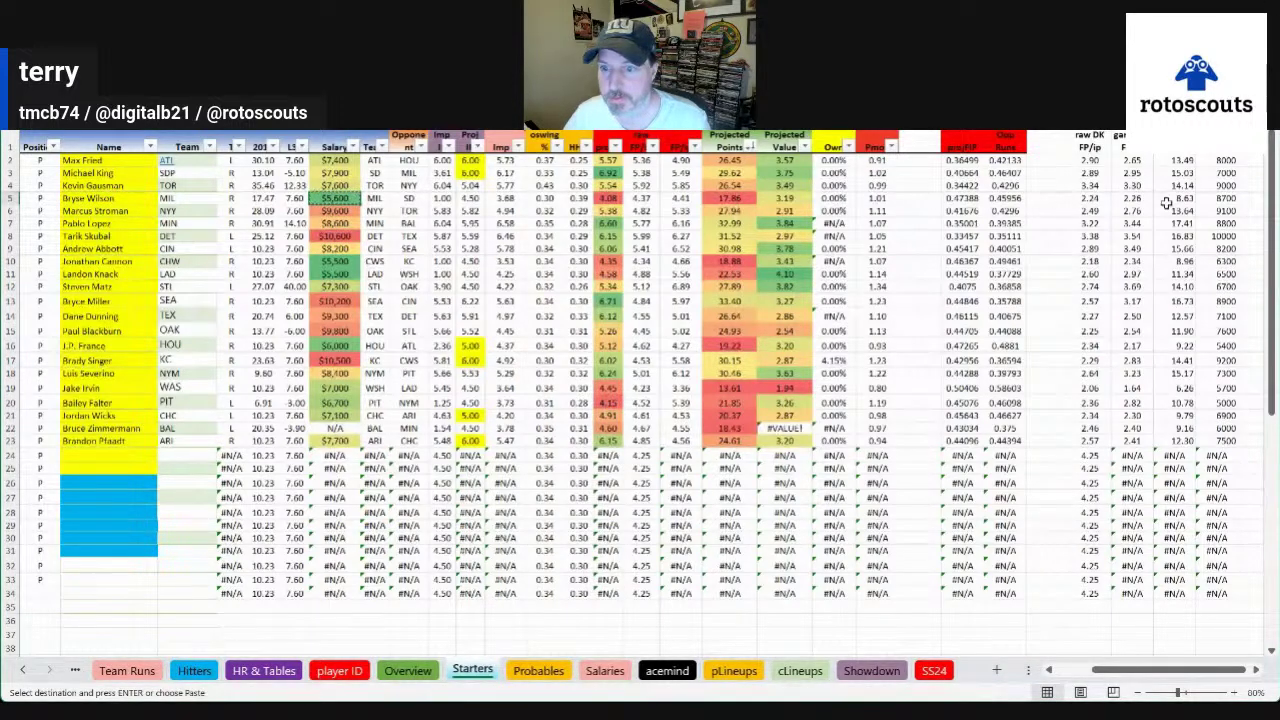
# Copy Bryse Wilson's DraftKings salary and projected FanDuel points from his Starters row
pyautogui.click(1226, 199)
pyautogui.hotkey('ctrl', 'c')
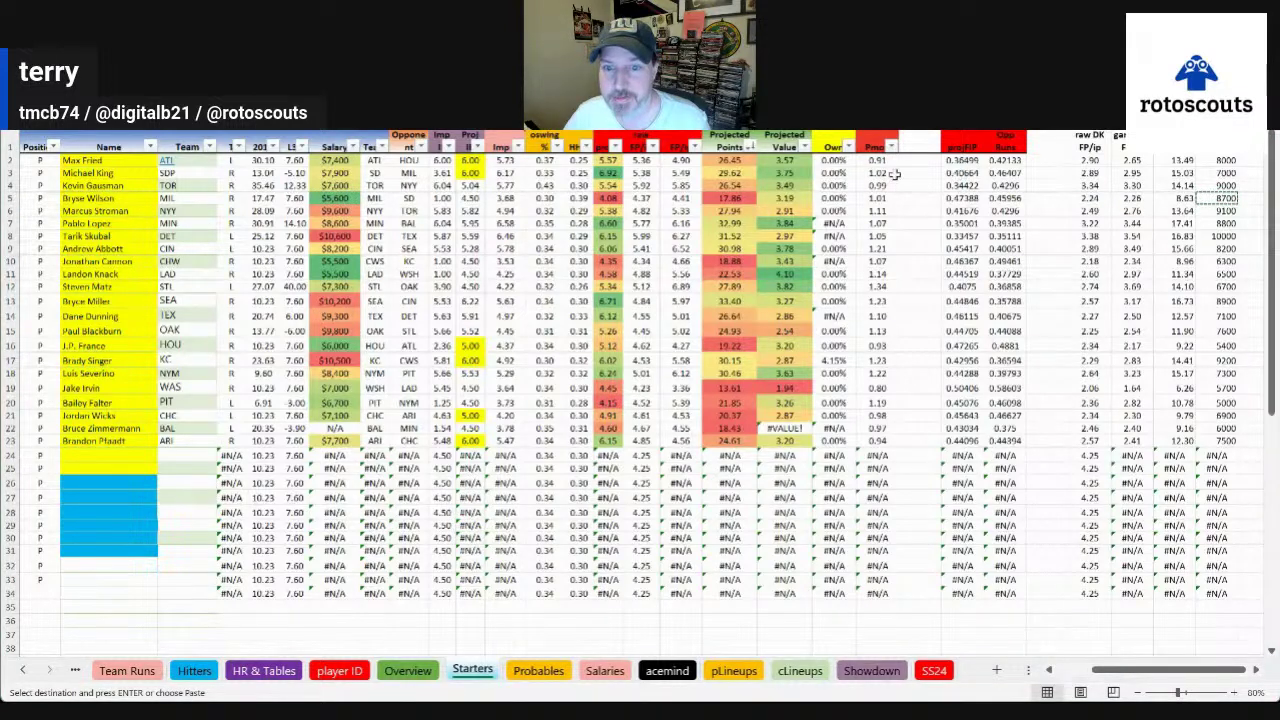
pyautogui.click(90, 197)
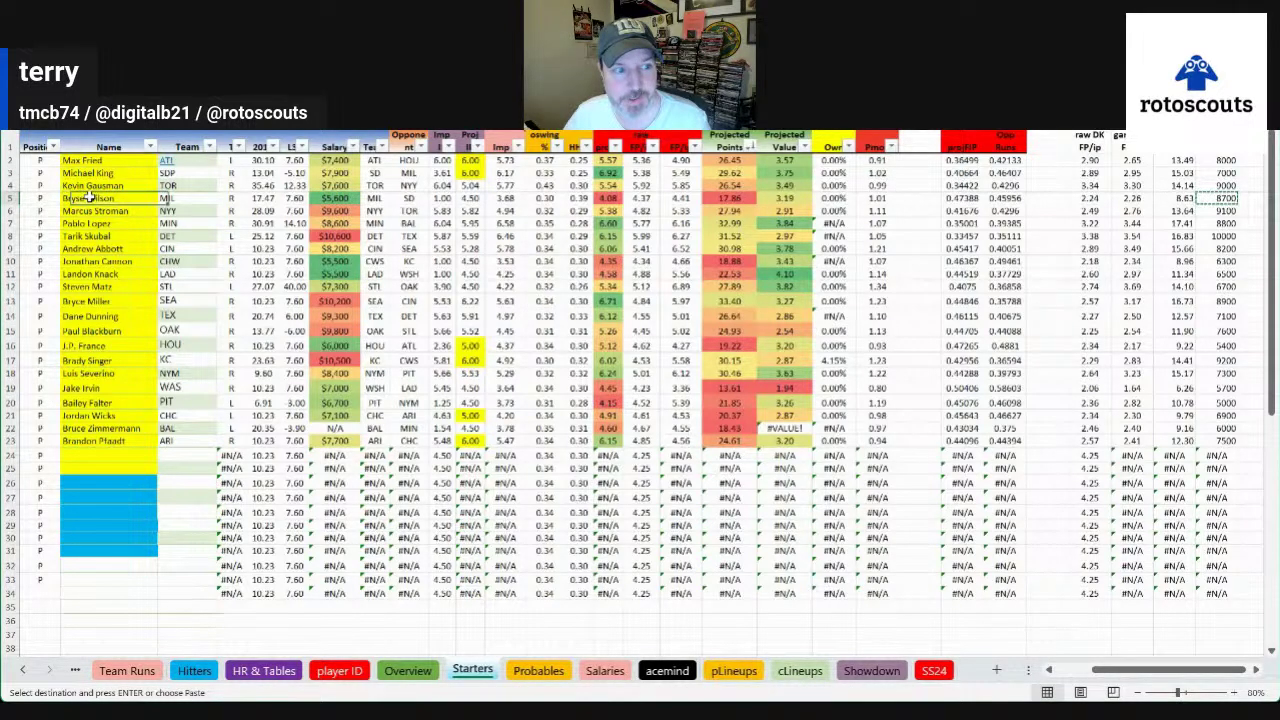
pyautogui.hscroll(-3, 90, 197)
pyautogui.click(912, 198)
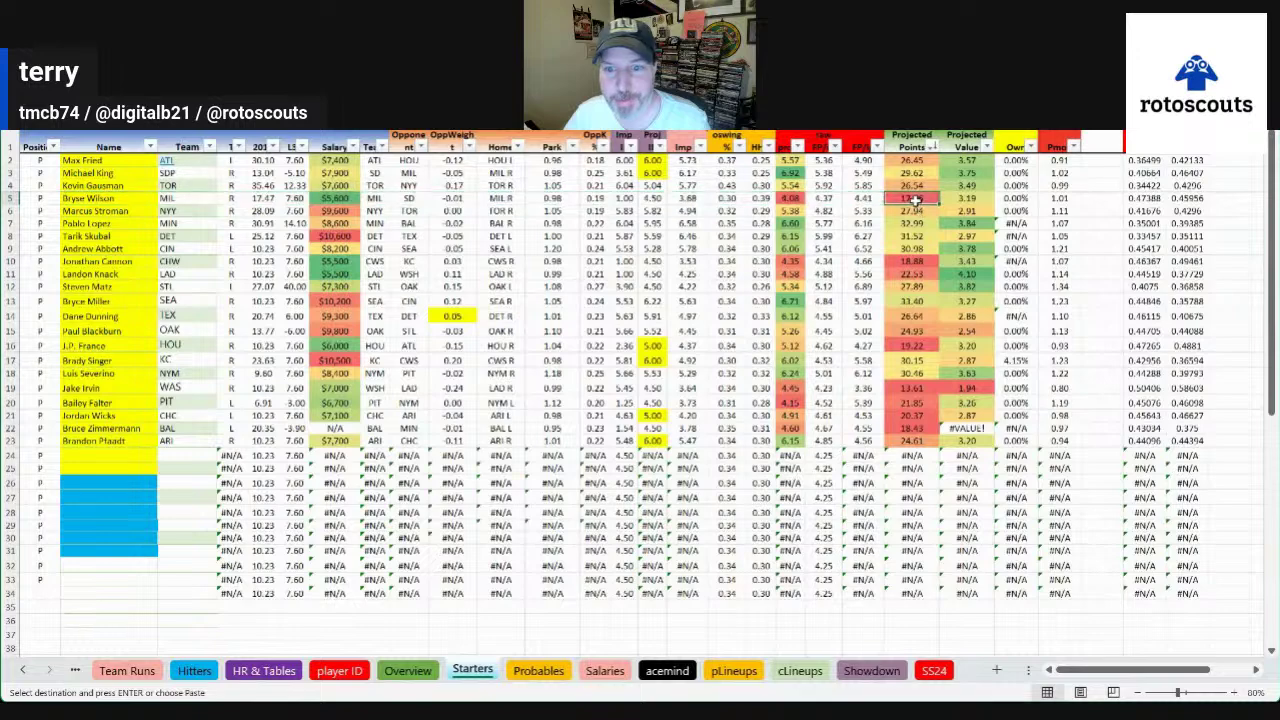
pyautogui.hotkey('ctrl', 'c')
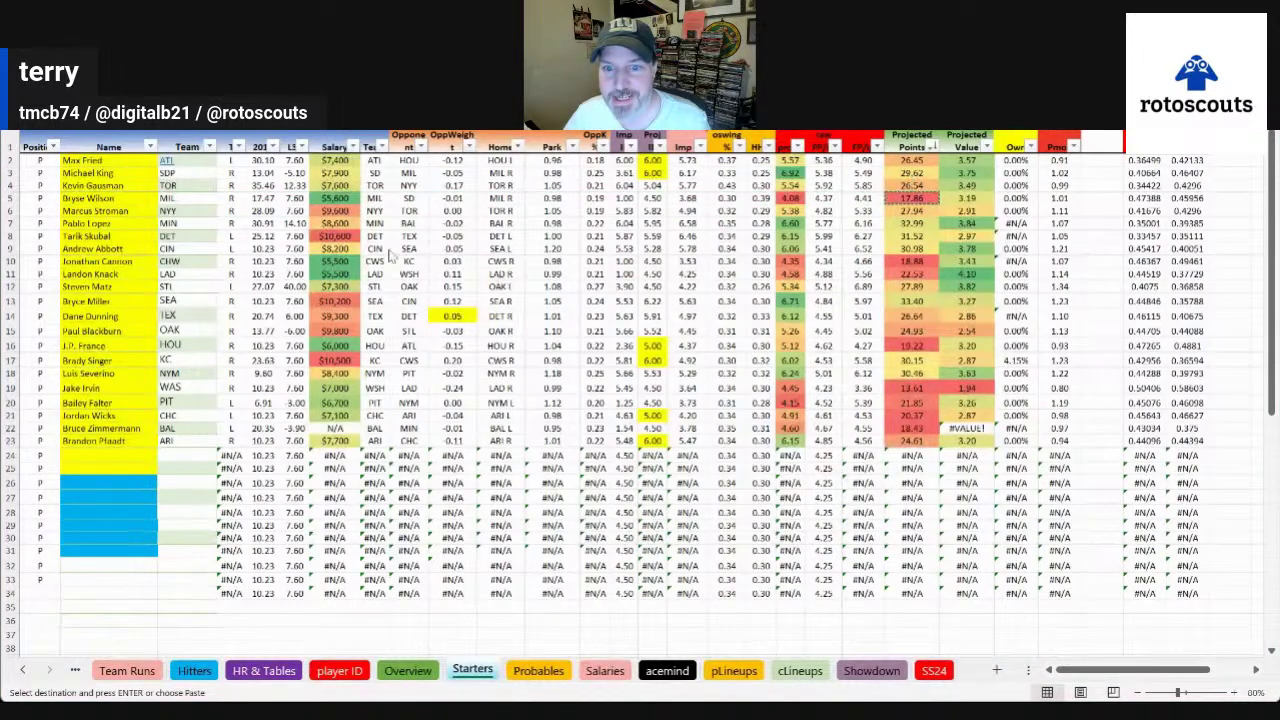
# Copy Bryse Wilson's DraftKings point projection from the column beside his DraftKings salary
pyautogui.moveTo(1206, 670); pyautogui.dragTo(1246, 670)
pyautogui.click(1166, 198)
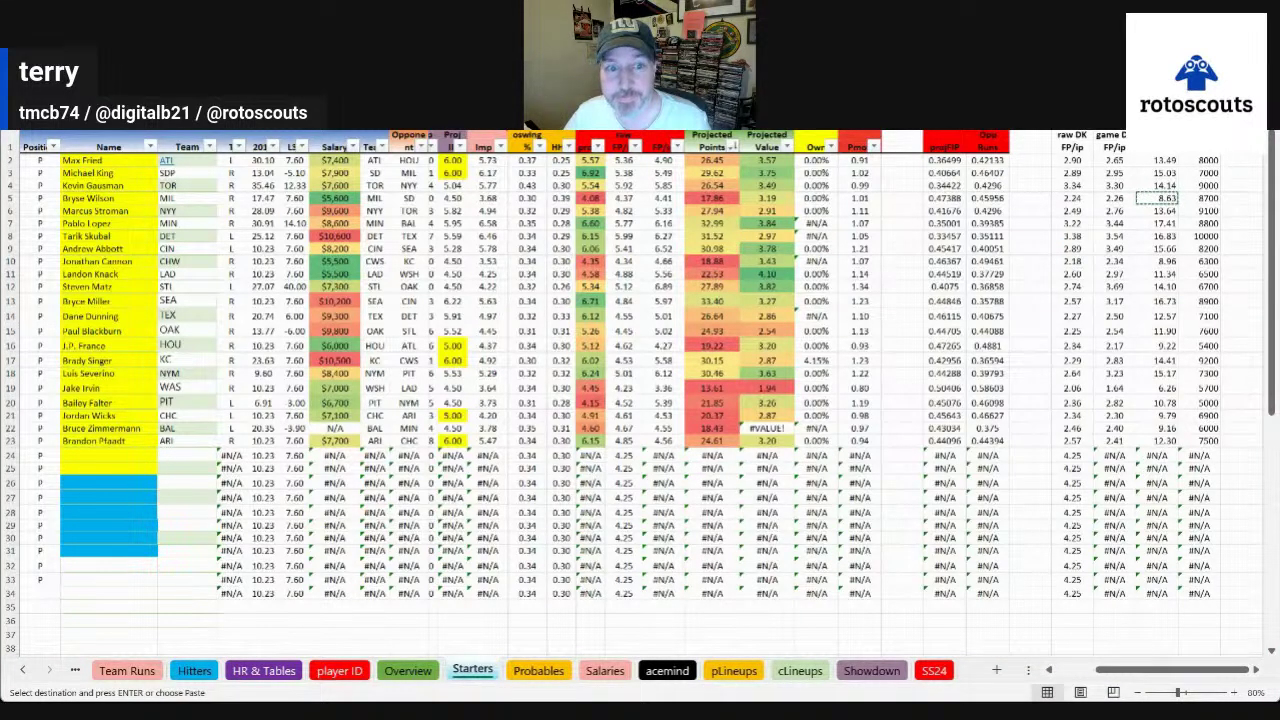
pyautogui.press('Escape')
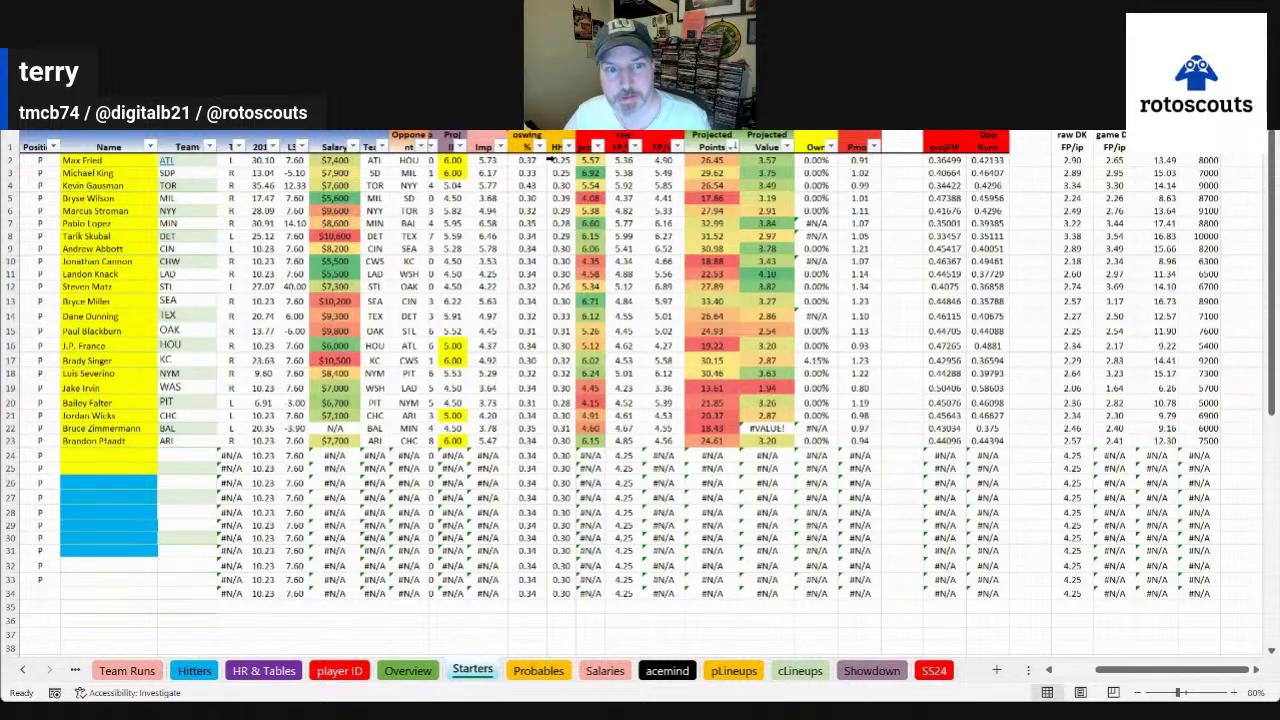
pyautogui.hotkey('ctrl', 'c')
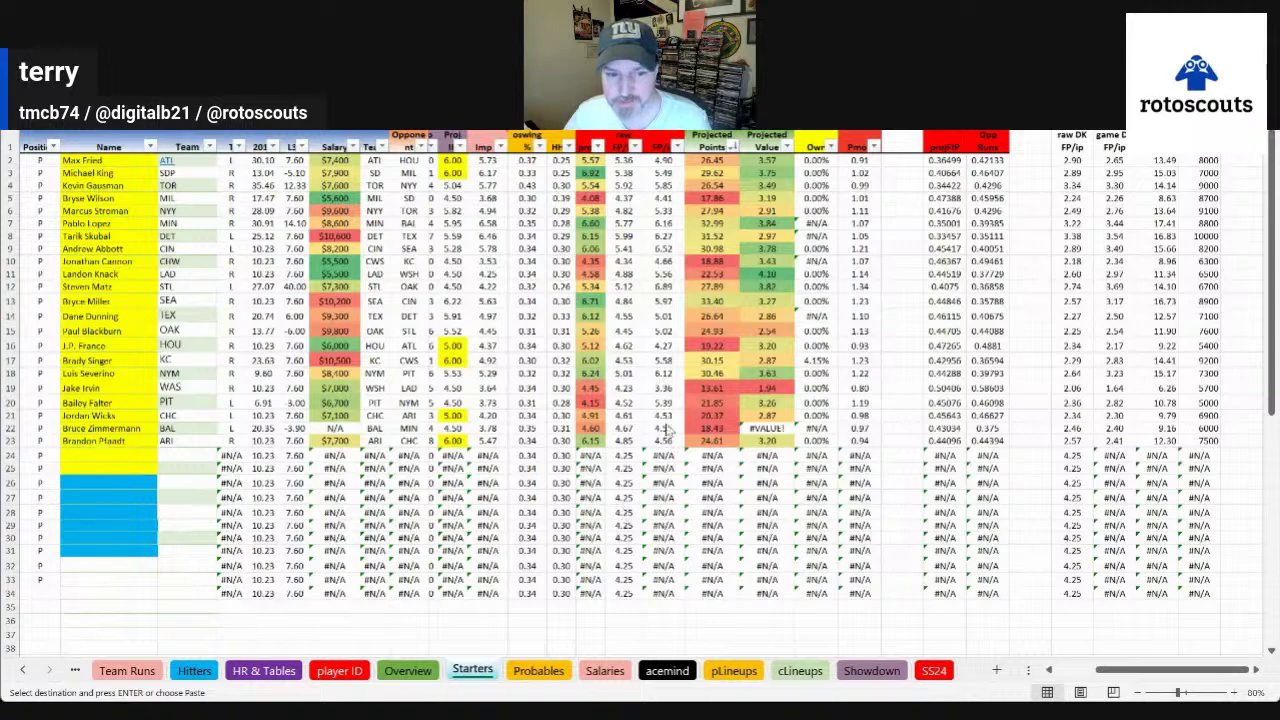
pyautogui.press('Escape')
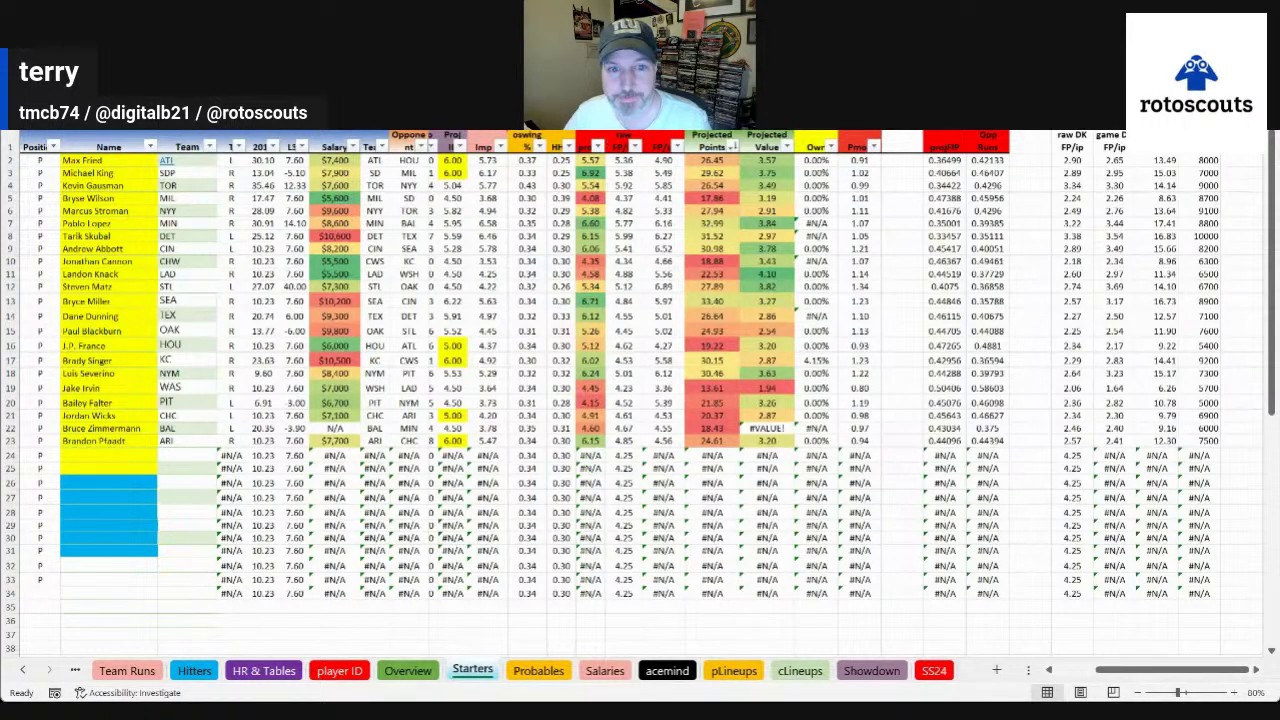
pyautogui.click(1158, 198)
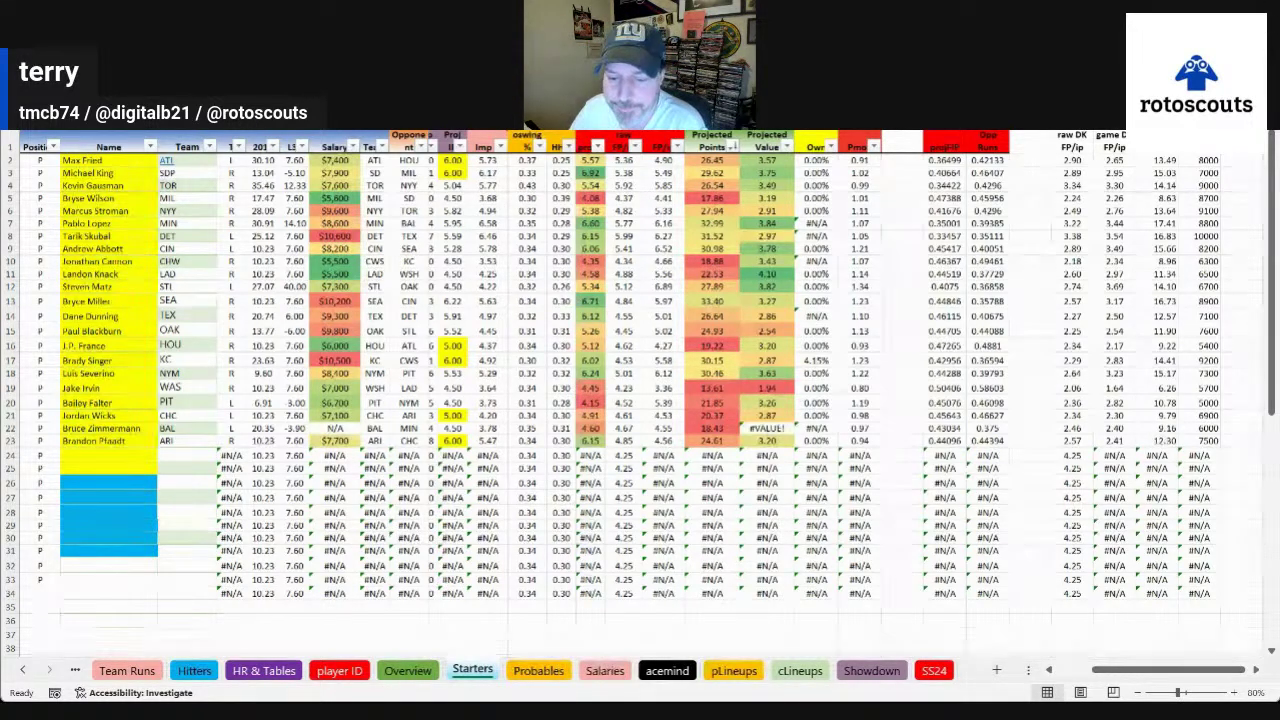
# Go to the Overview sheet and examine Bruce Zimmermann's 2022 and 2023 pitching stats in the Twins–Orioles matchup
pyautogui.click(231, 316)
pyautogui.click(407, 670)
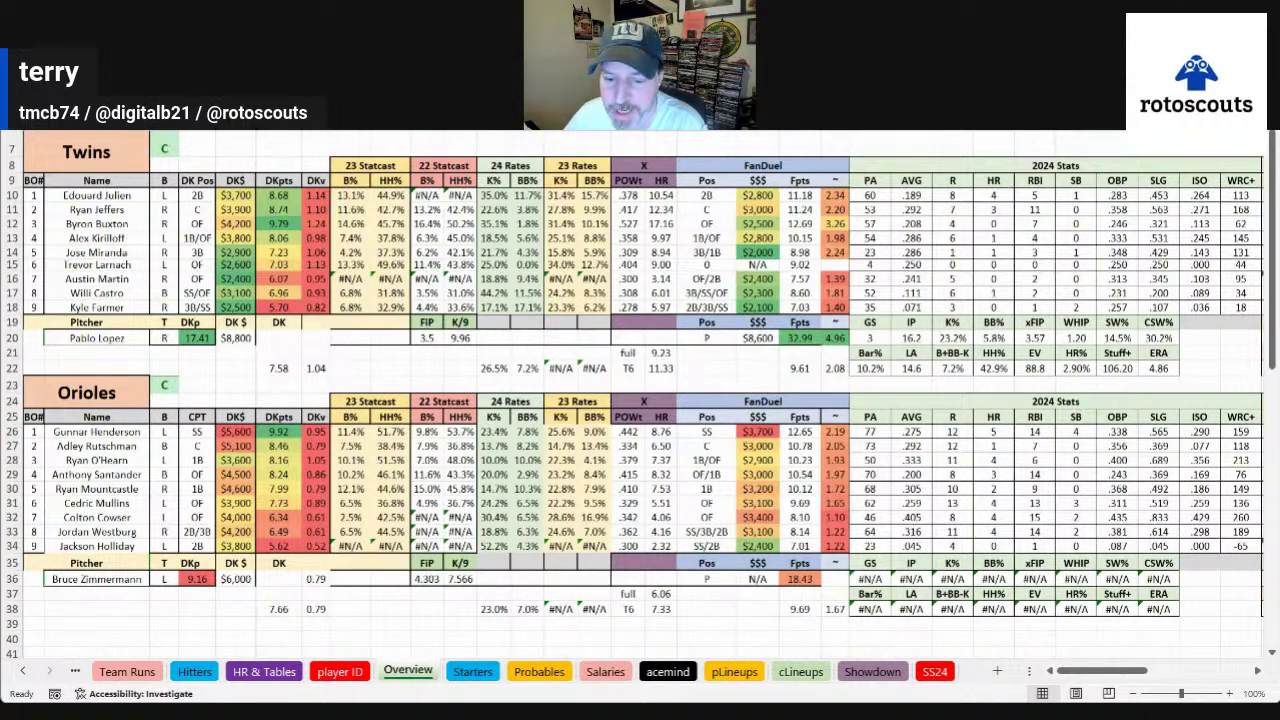
pyautogui.moveTo(1115, 672); pyautogui.dragTo(1160, 675)
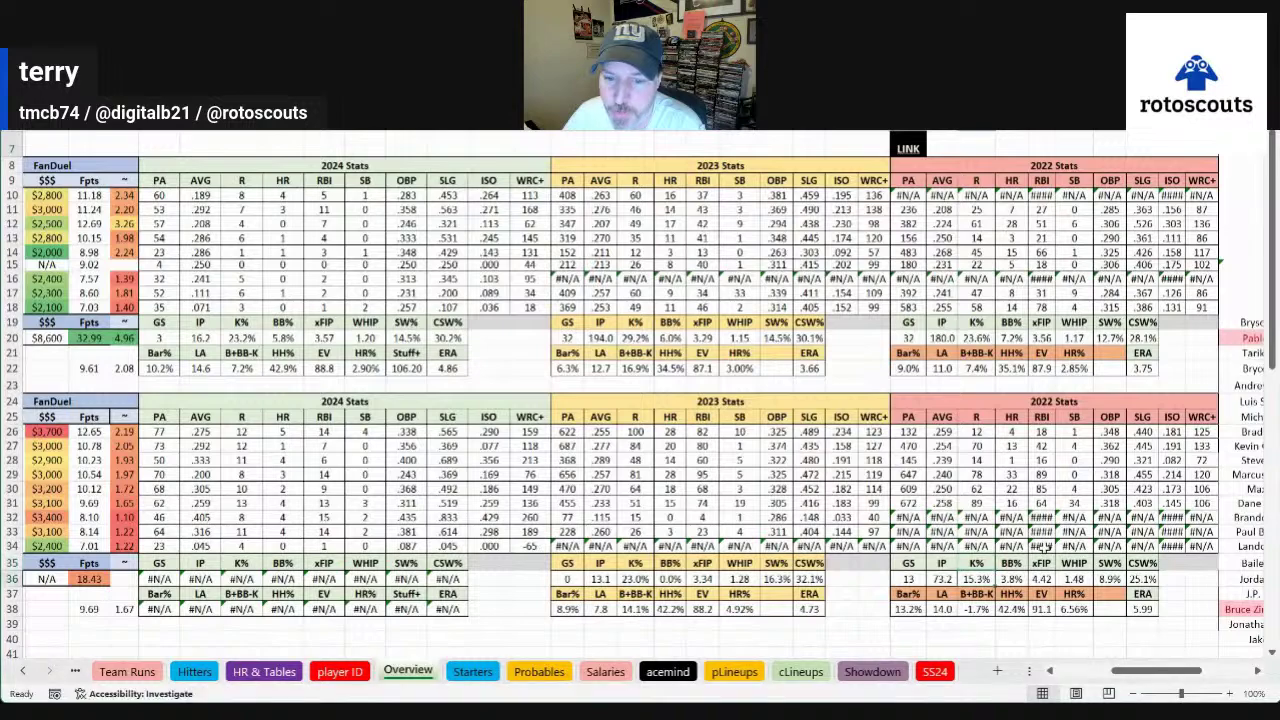
pyautogui.click(1072, 607)
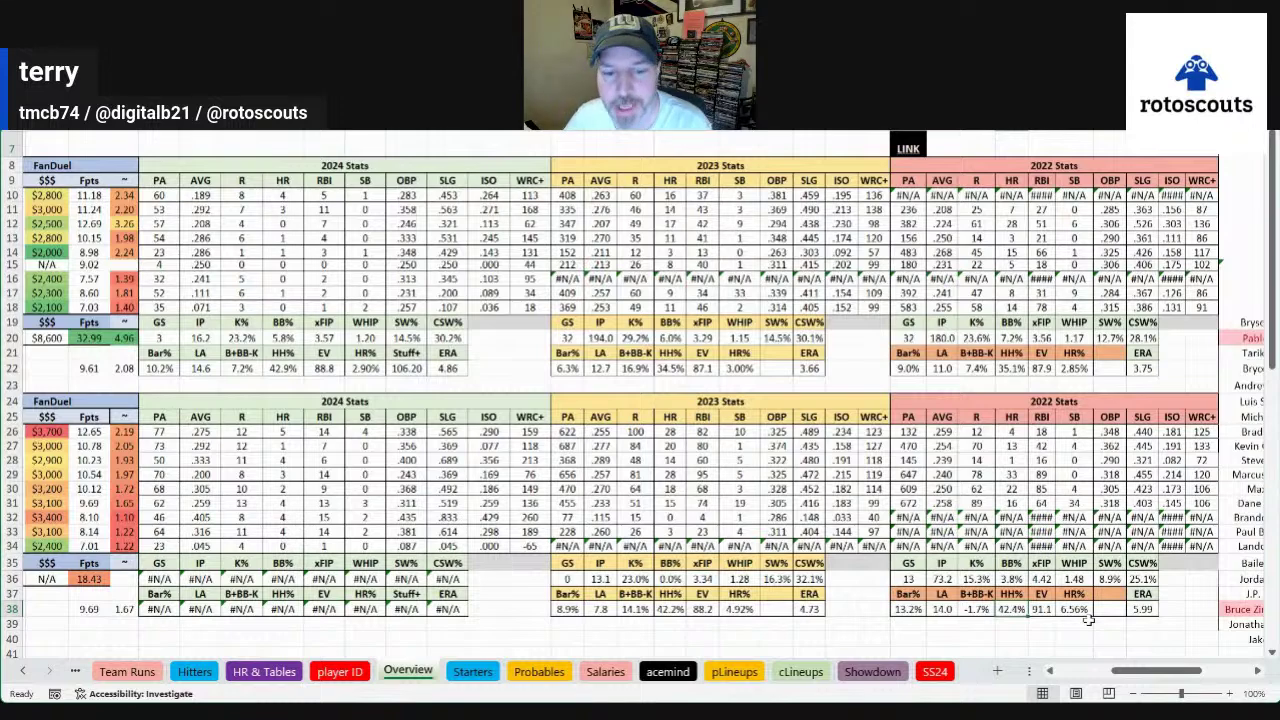
pyautogui.moveTo(567, 594); pyautogui.dragTo(769, 612)
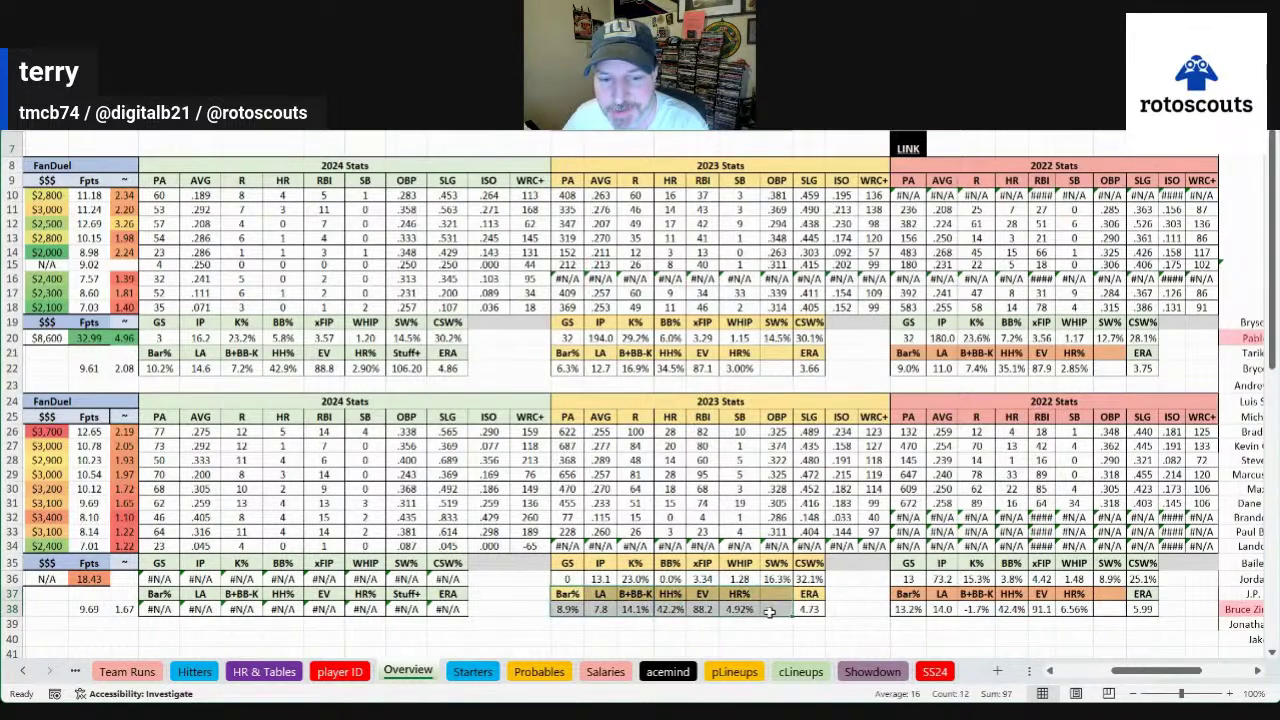
pyautogui.click(818, 607)
pyautogui.hscroll(-10, 818, 607)
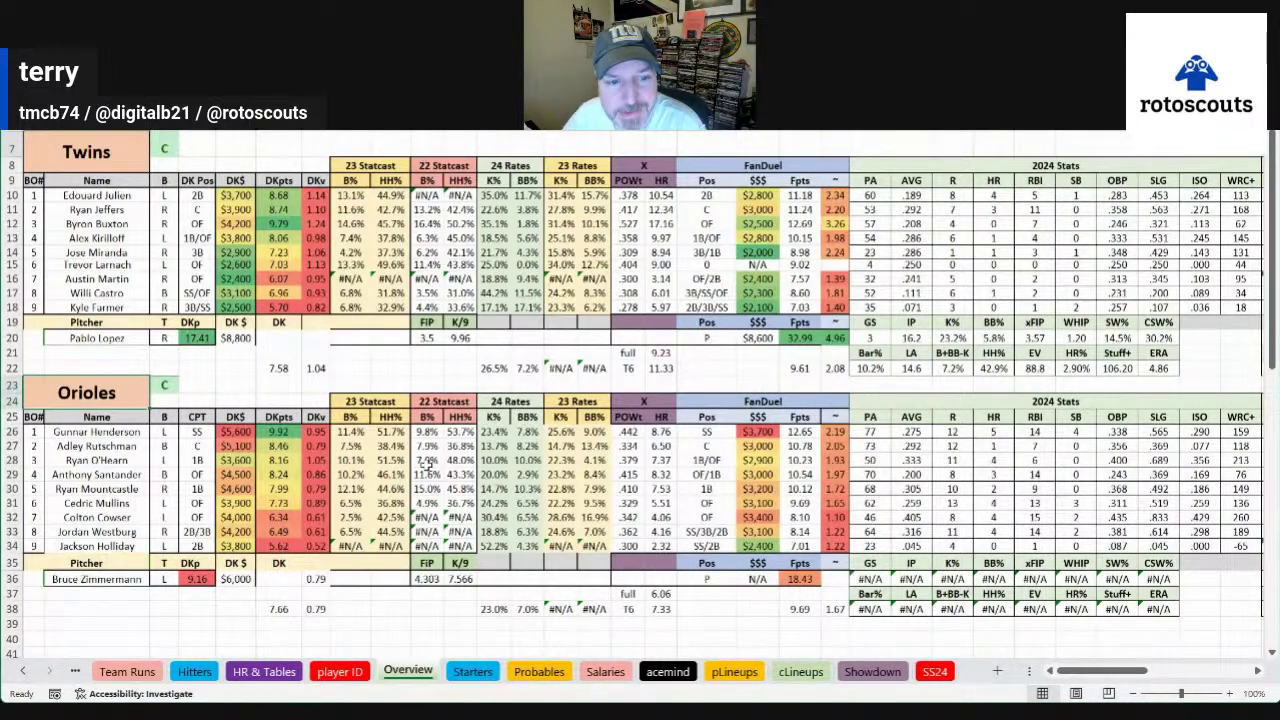
# Examine the Twins hitters' FanDuel salaries, then Byron Buxton's salary and home run rating
pyautogui.moveTo(757, 195); pyautogui.dragTo(752, 310)
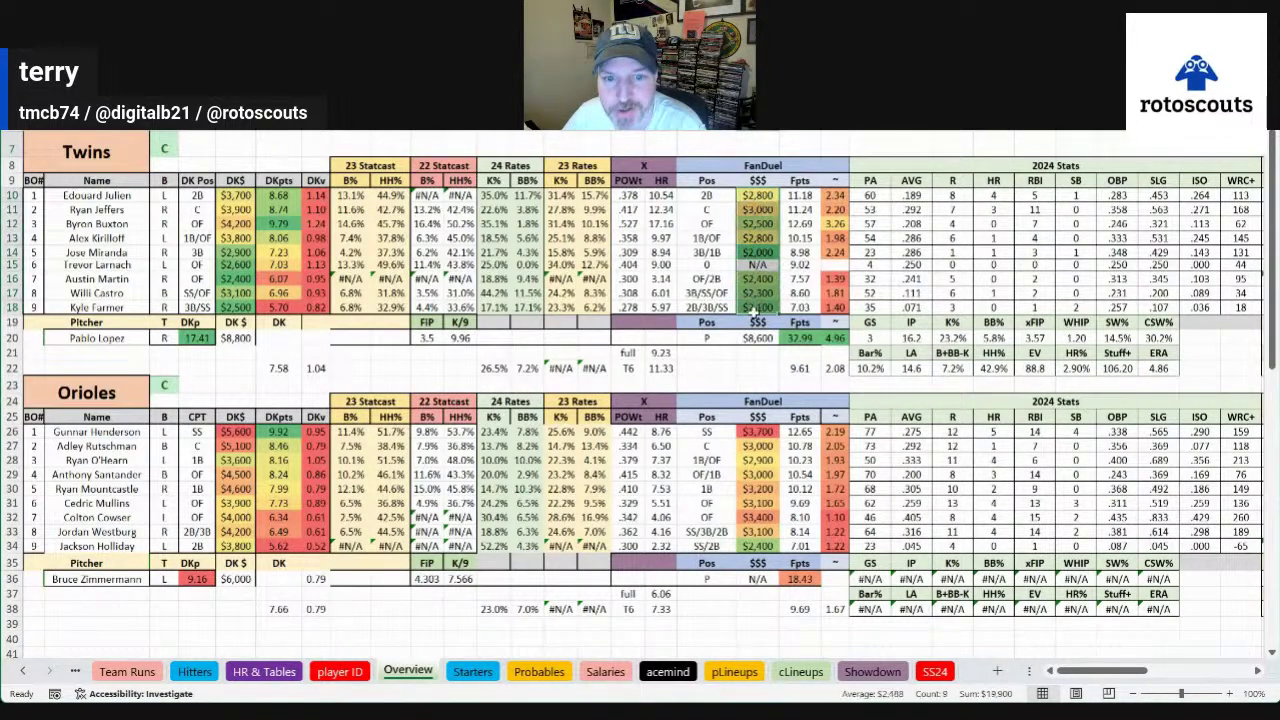
pyautogui.click(708, 342)
pyautogui.write('P')
pyautogui.press('Return')
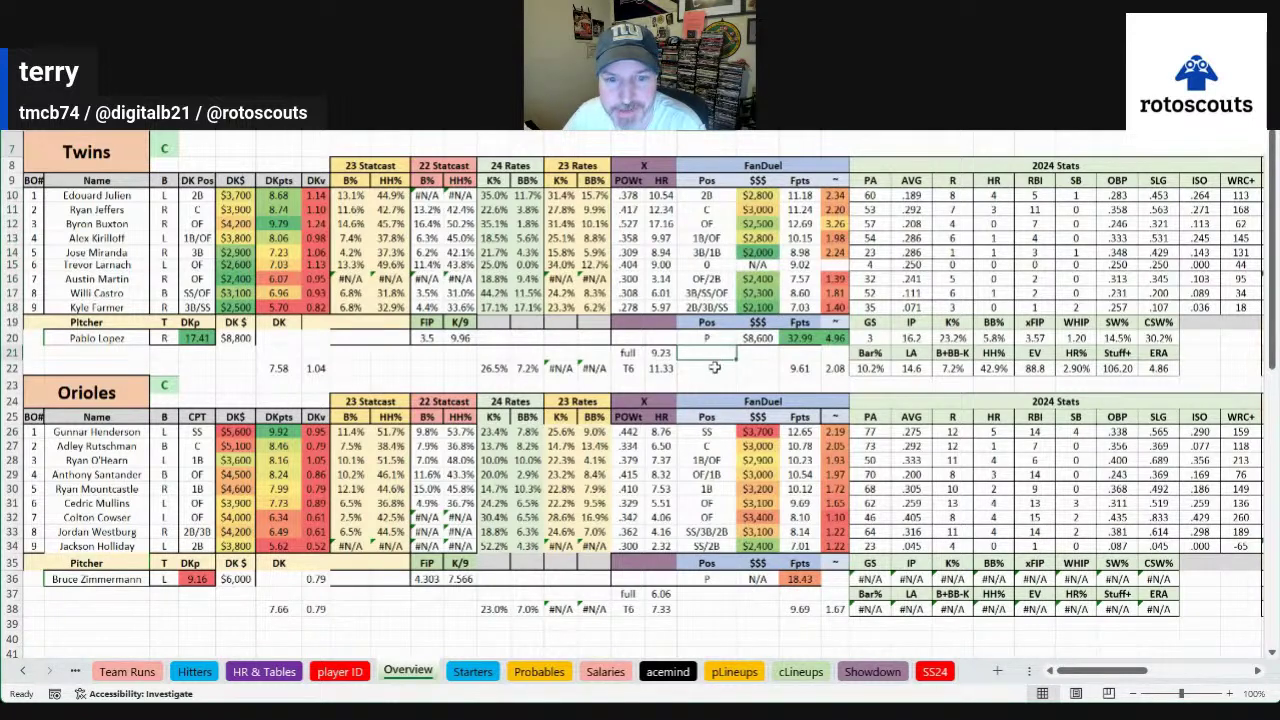
pyautogui.click(755, 226)
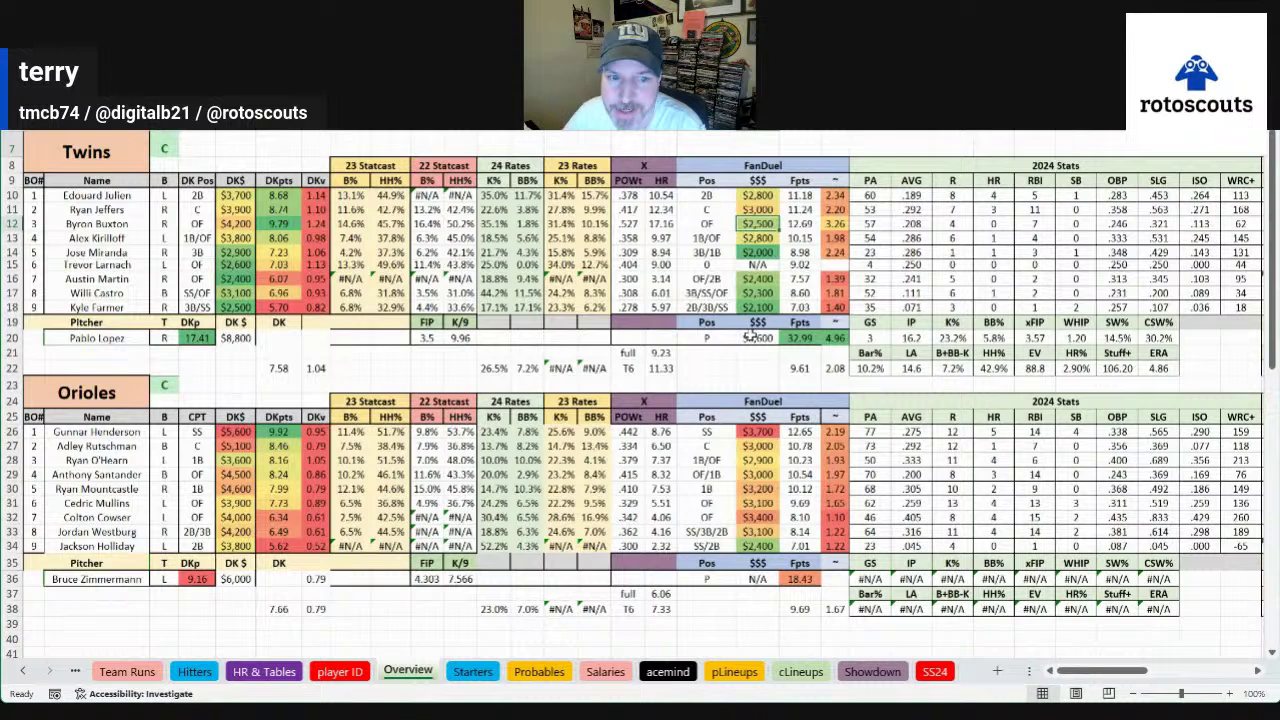
pyautogui.click(663, 225)
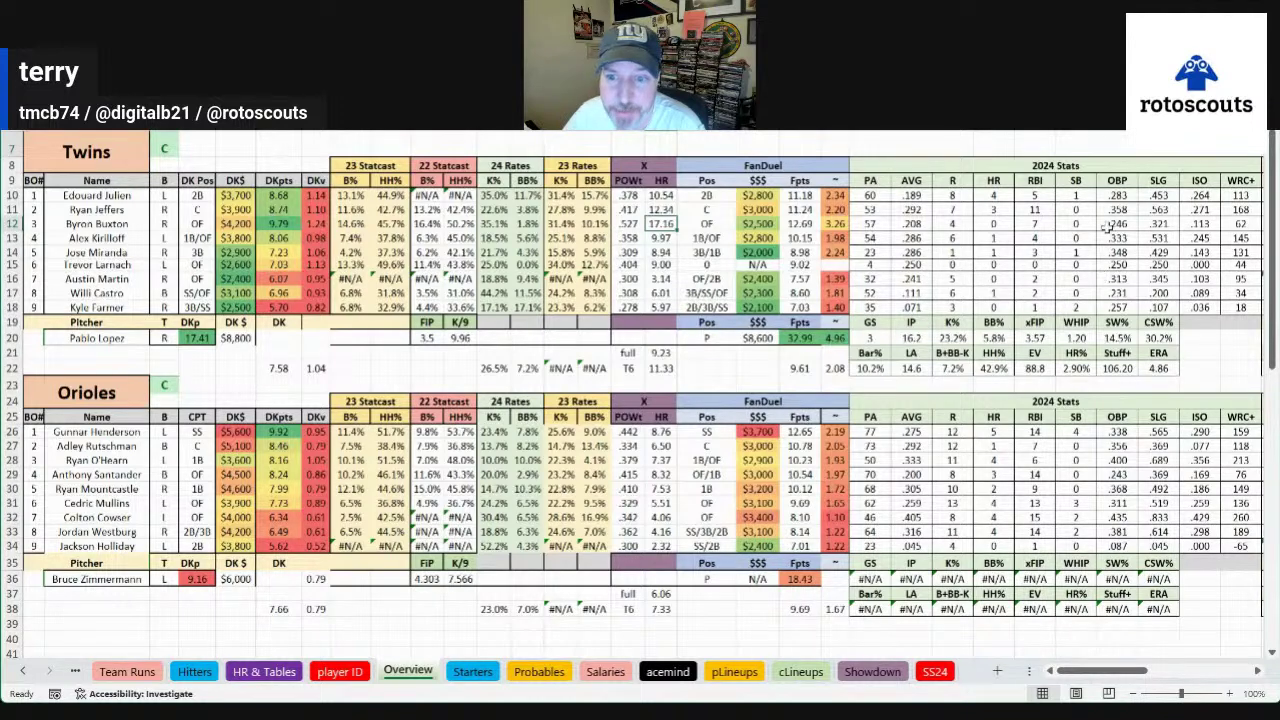
# Compare the top six Twins hitters' home run ratings, checking Edouard Julien's and Ryan Jeffers's 2024 stats
pyautogui.click(911, 196)
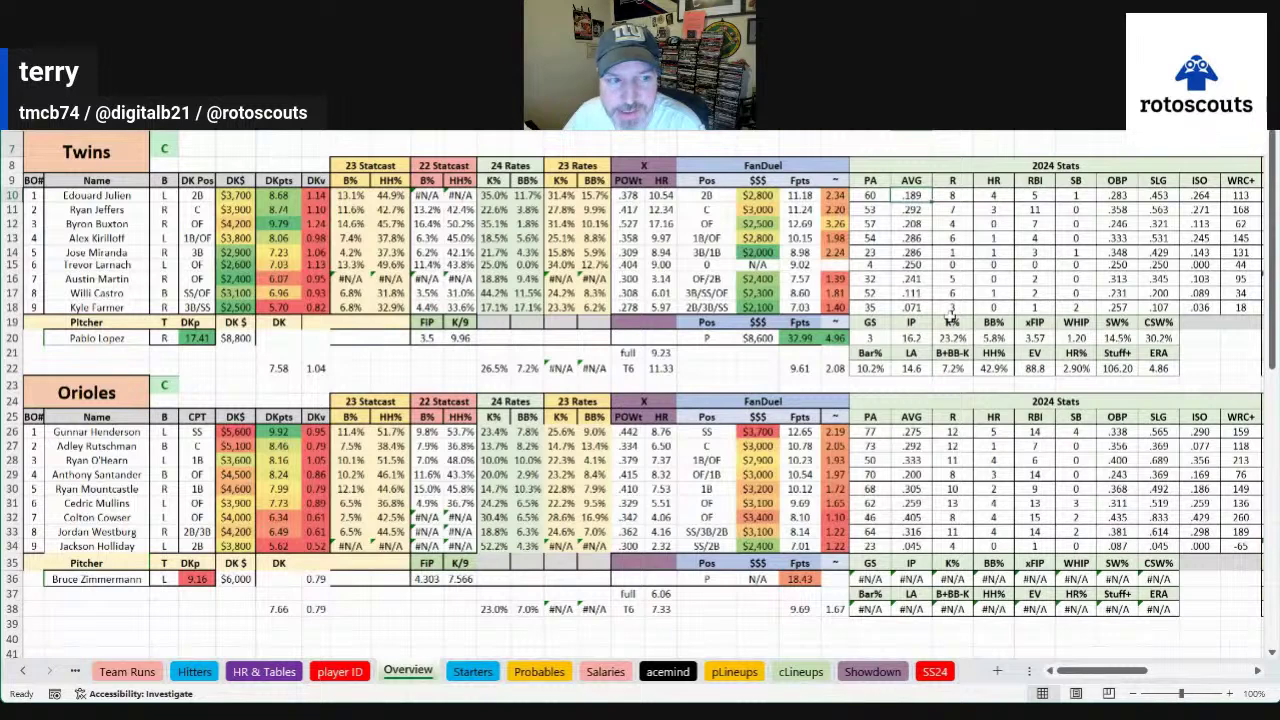
pyautogui.click(982, 213)
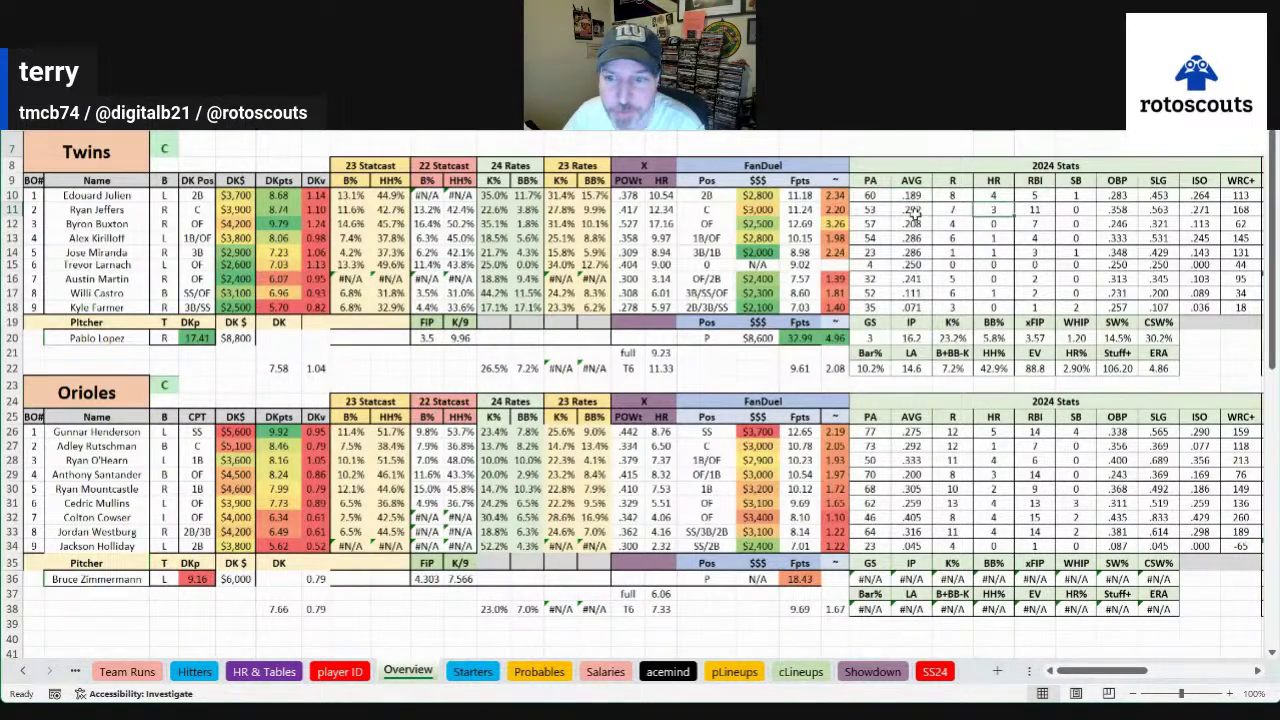
pyautogui.click(662, 211)
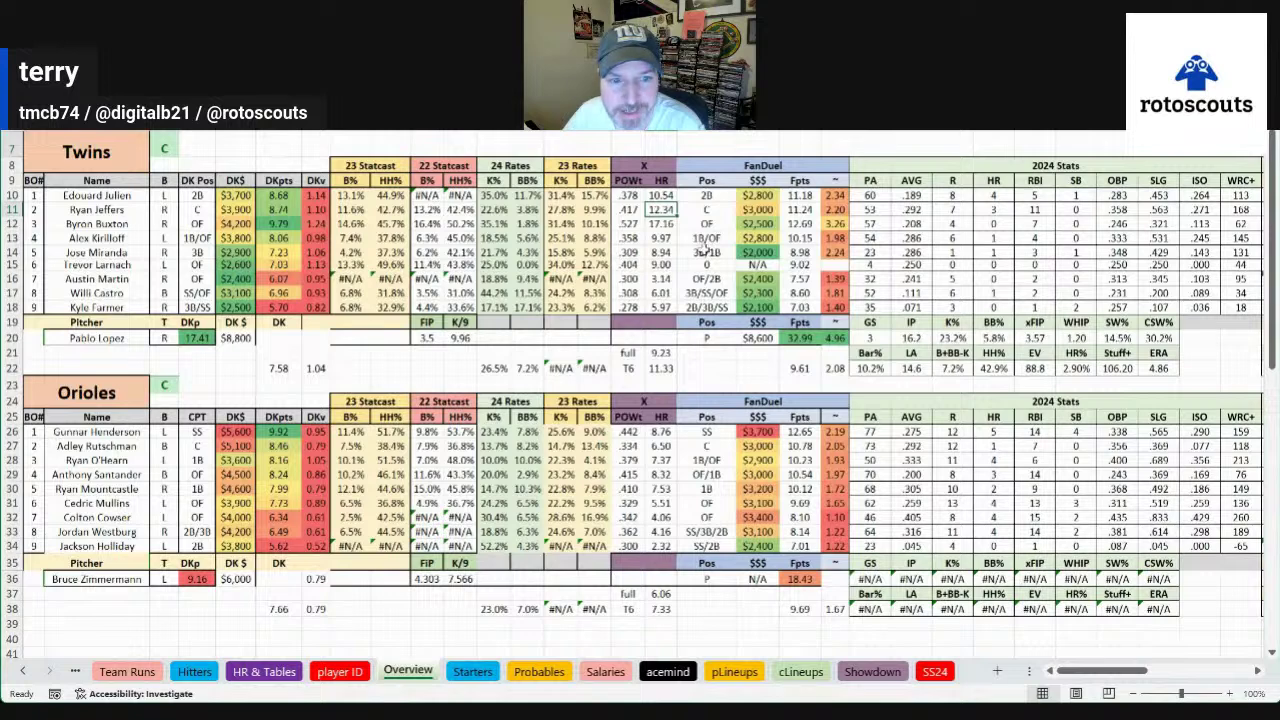
pyautogui.click(664, 224)
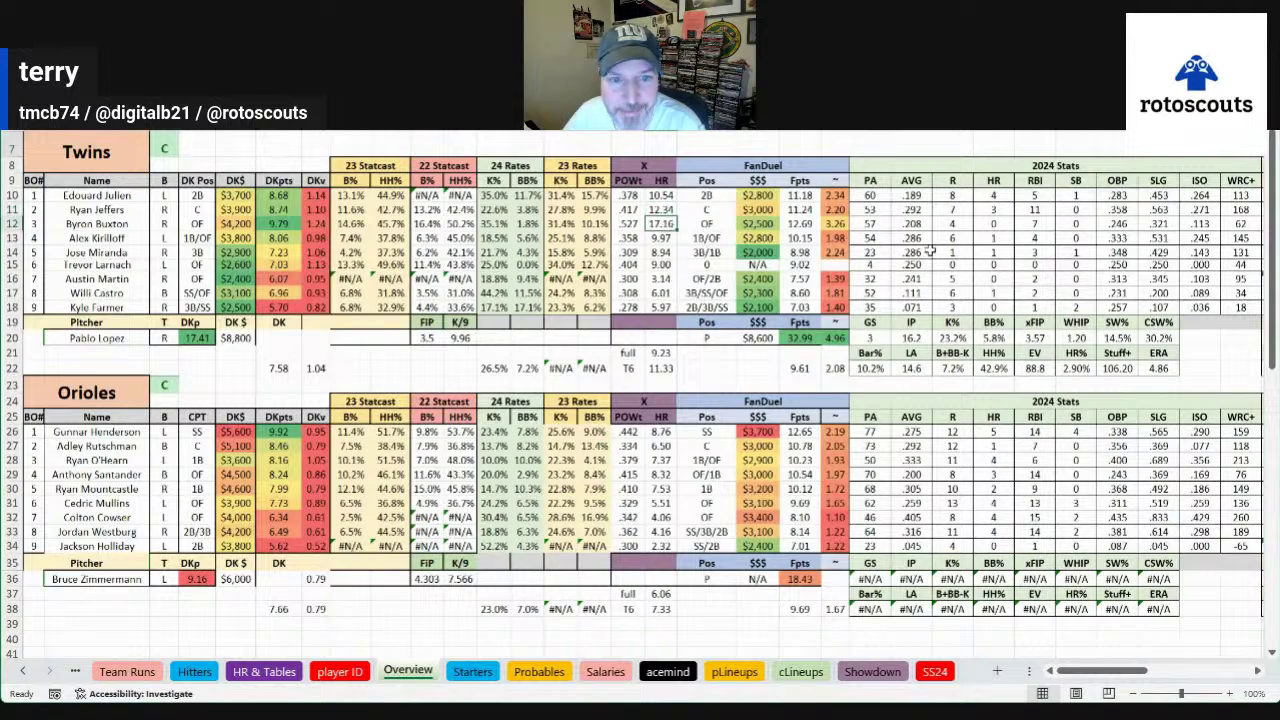
pyautogui.click(679, 196)
pyautogui.click(662, 195)
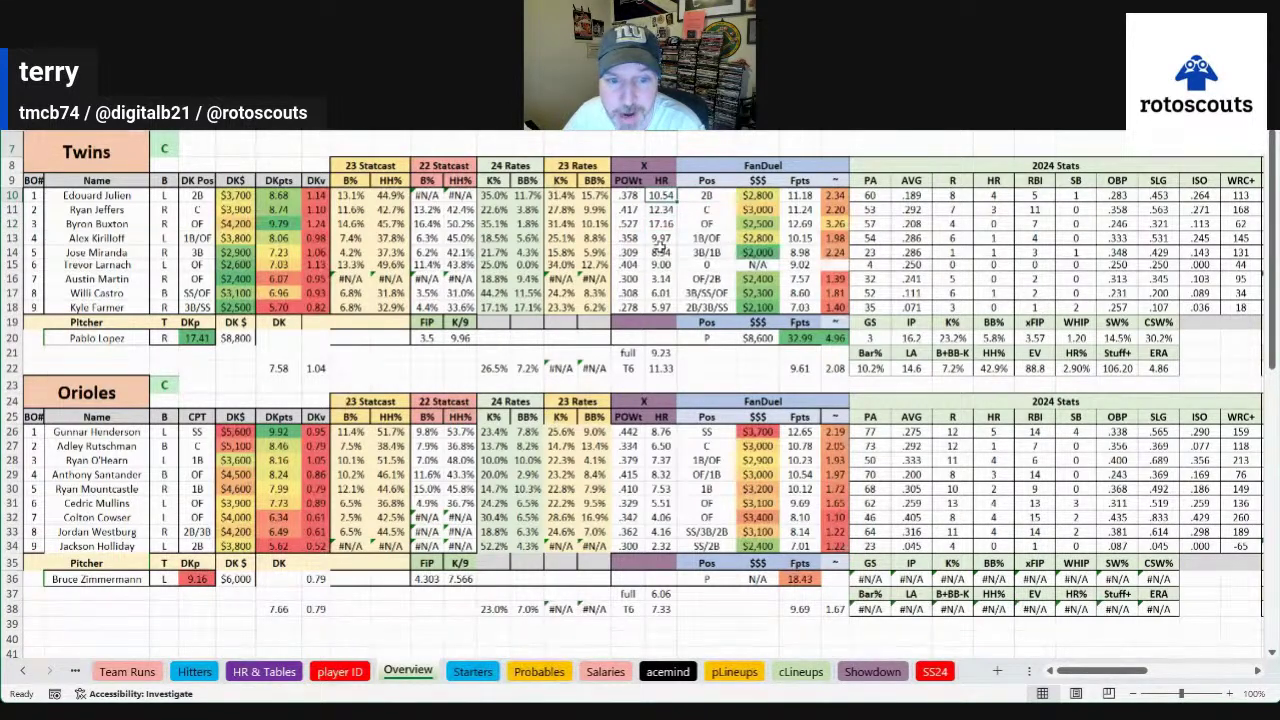
pyautogui.click(662, 239)
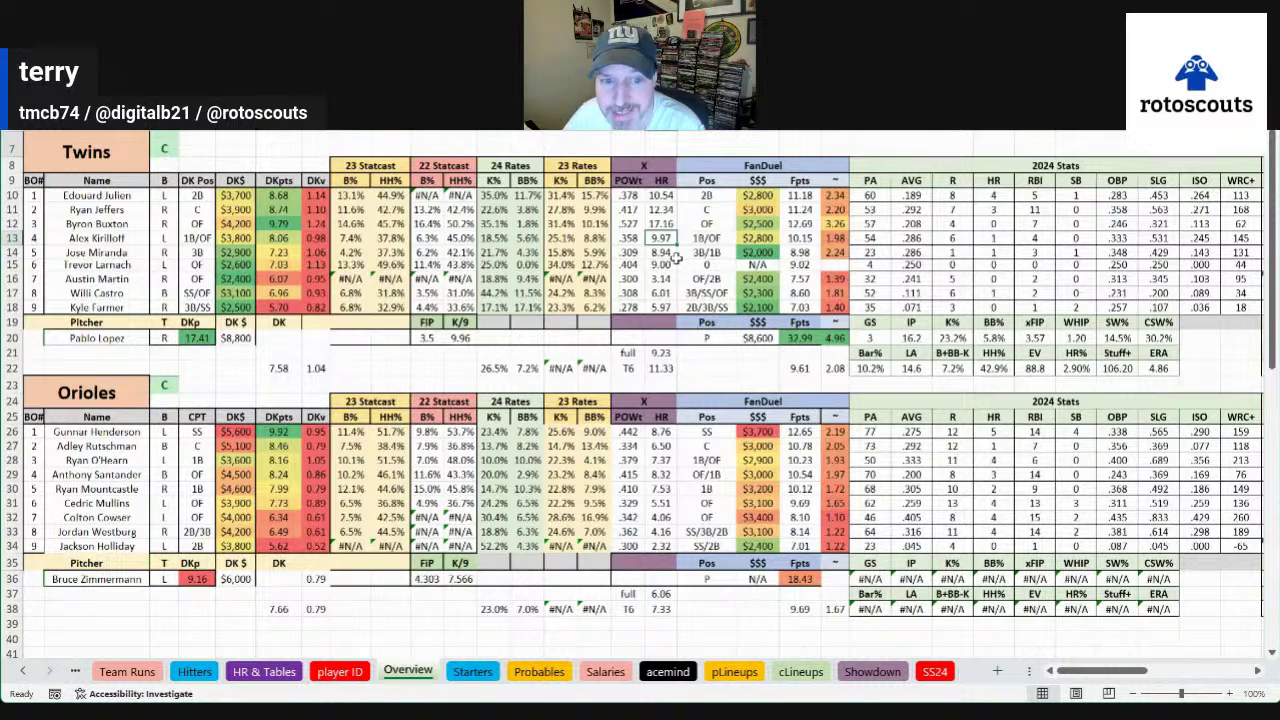
pyautogui.moveTo(662, 253); pyautogui.dragTo(662, 266)
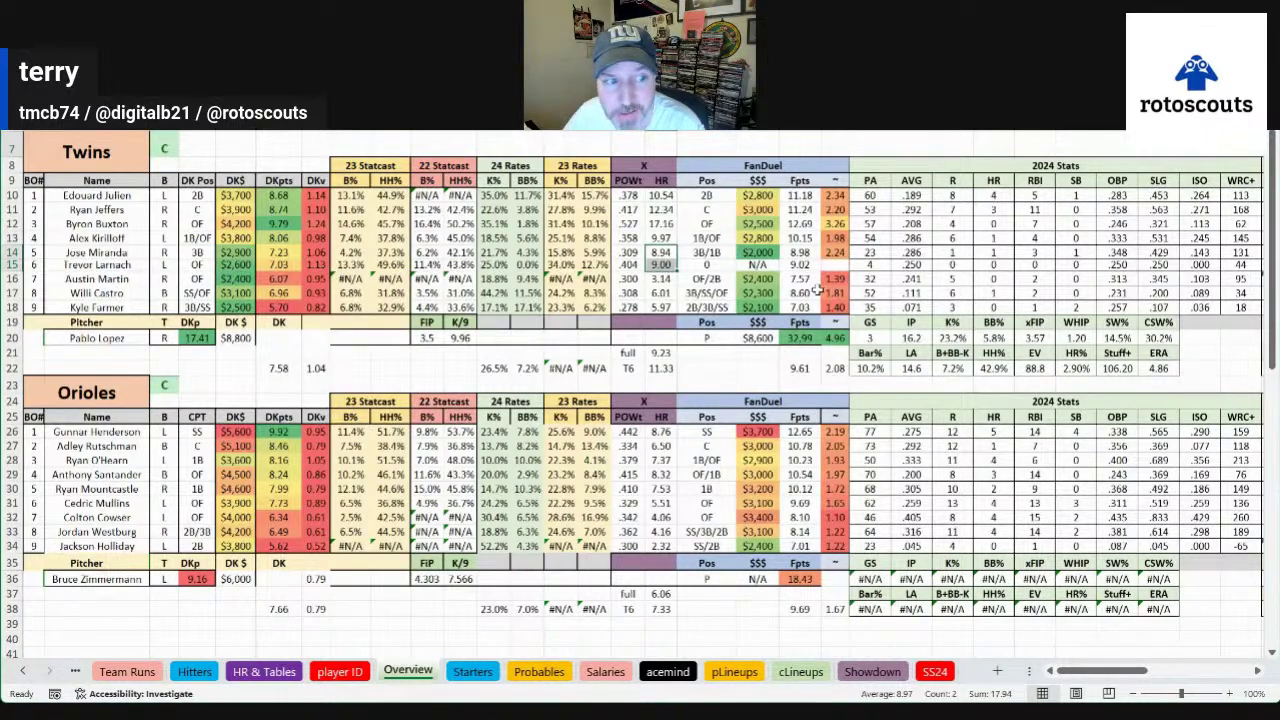
# Review Jose Miranda's FanDuel salary, position eligibility and 2023–2024 stats on the Overview sheet
pyautogui.click(757, 252)
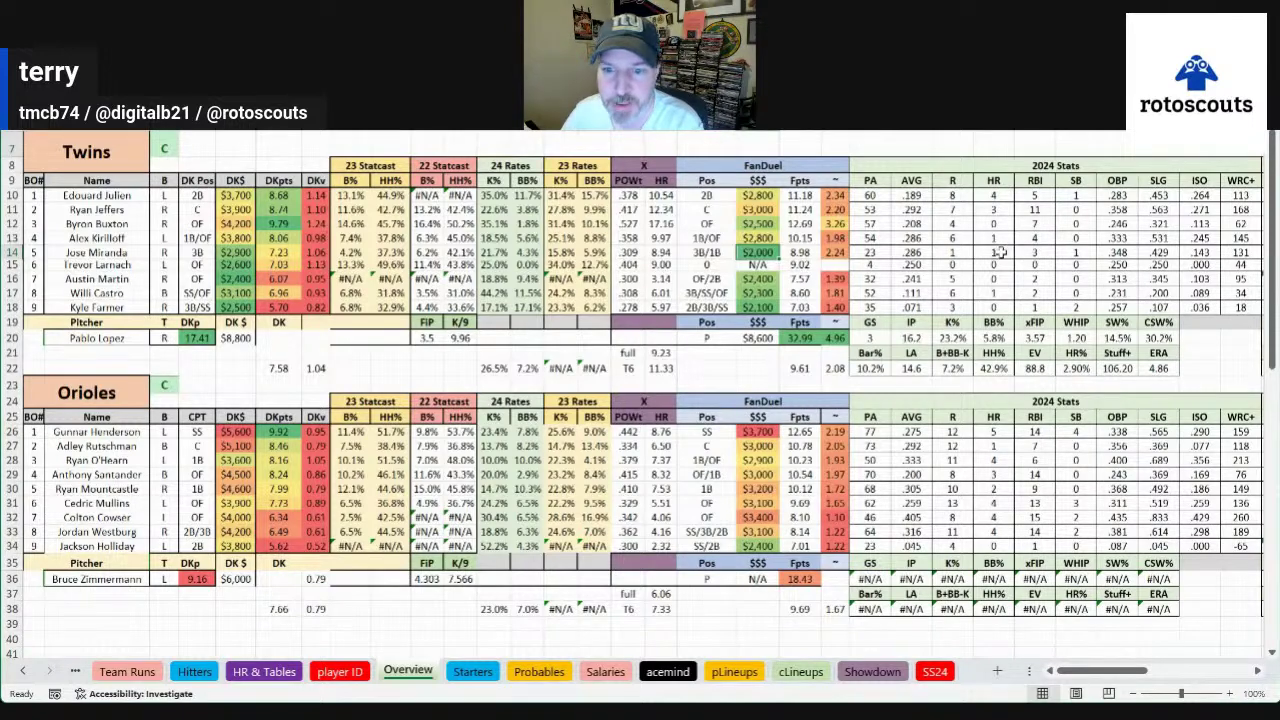
pyautogui.moveTo(1075, 670); pyautogui.dragTo(1100, 672)
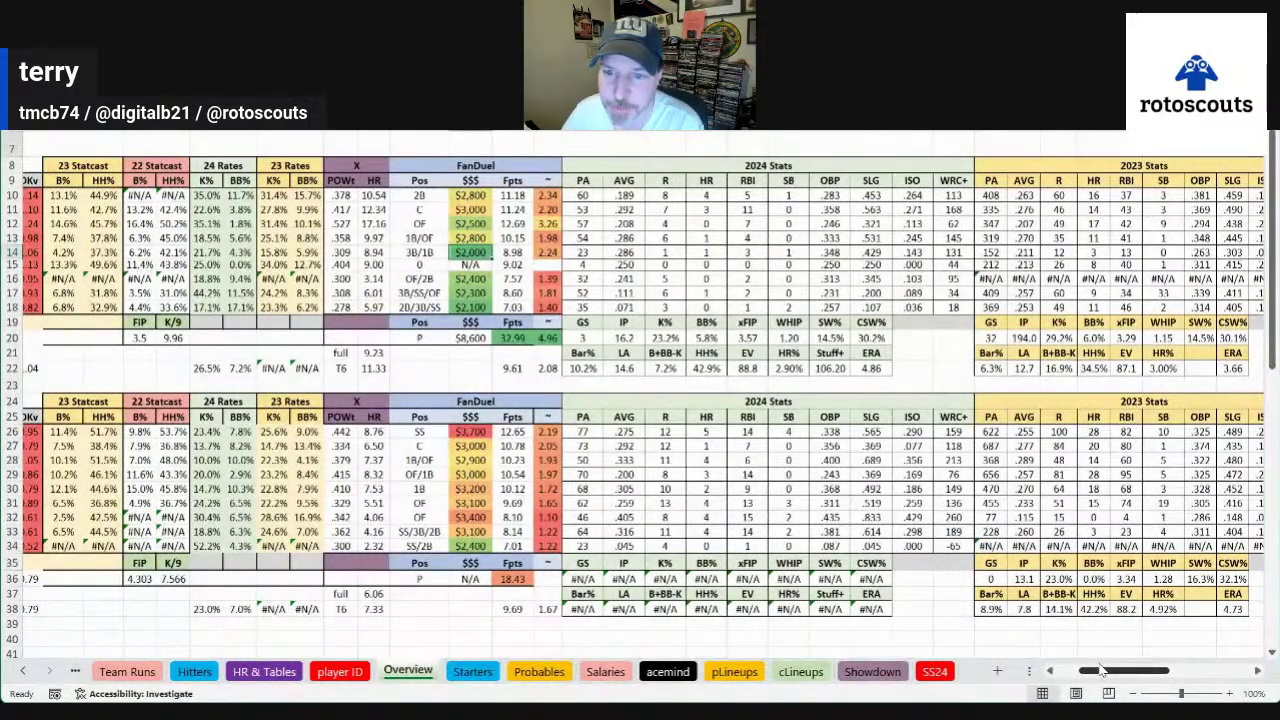
pyautogui.moveTo(1100, 670)
pyautogui.mouseDown()
pyautogui.moveTo(1130, 668)
pyautogui.moveTo(1076, 667)
pyautogui.mouseUp()
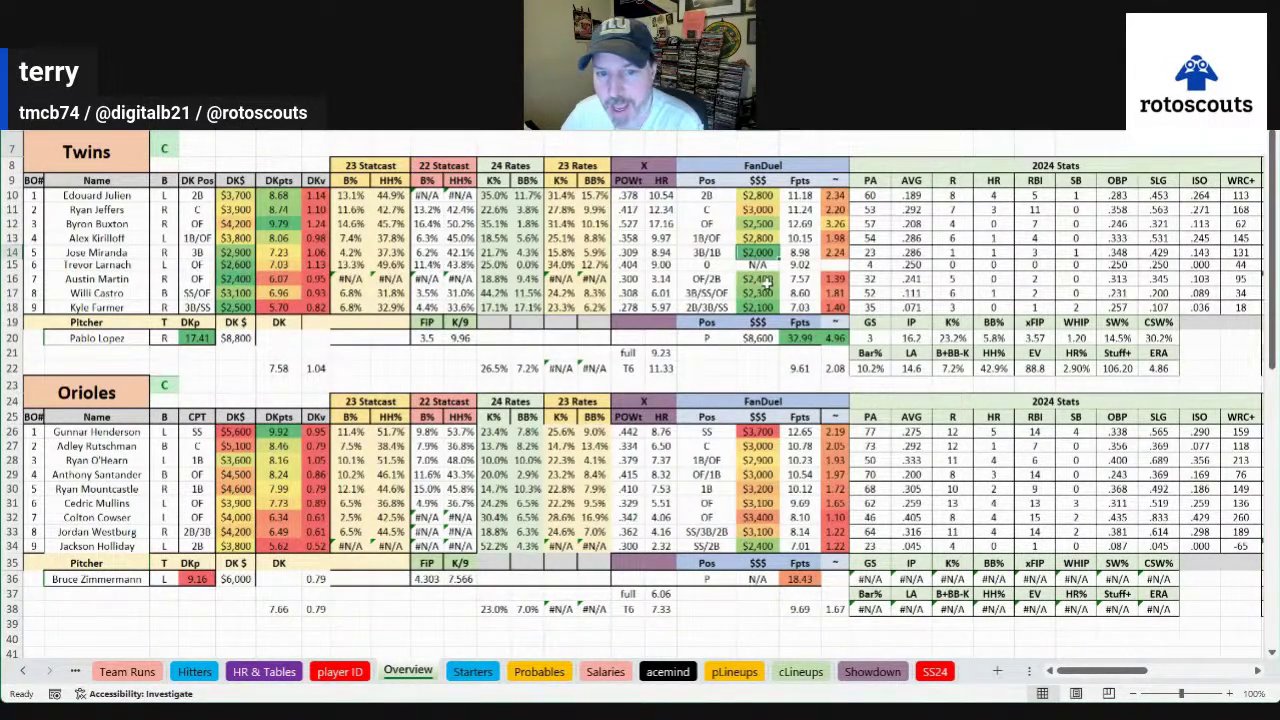
pyautogui.click(720, 263)
pyautogui.click(717, 253)
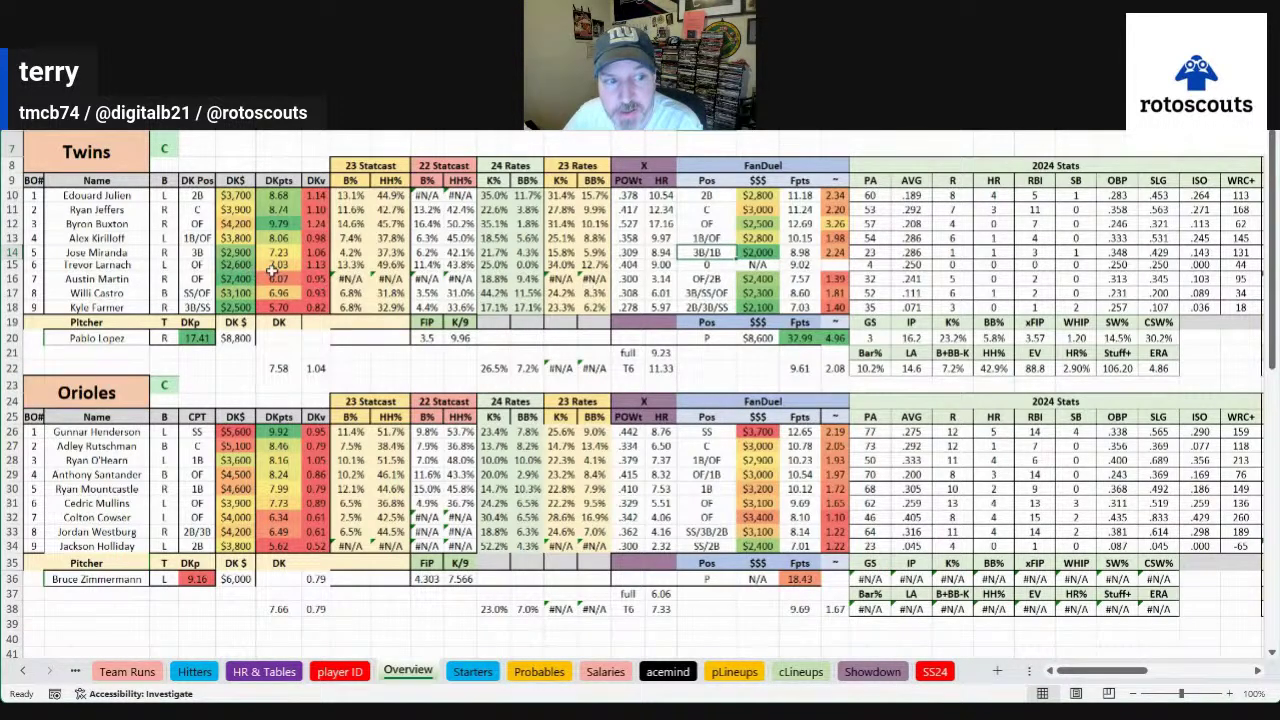
# Examine Trevor Larnach's 2023 Statcast barrel and hard-hit rates and his season stats
pyautogui.moveTo(344, 260); pyautogui.dragTo(390, 264)
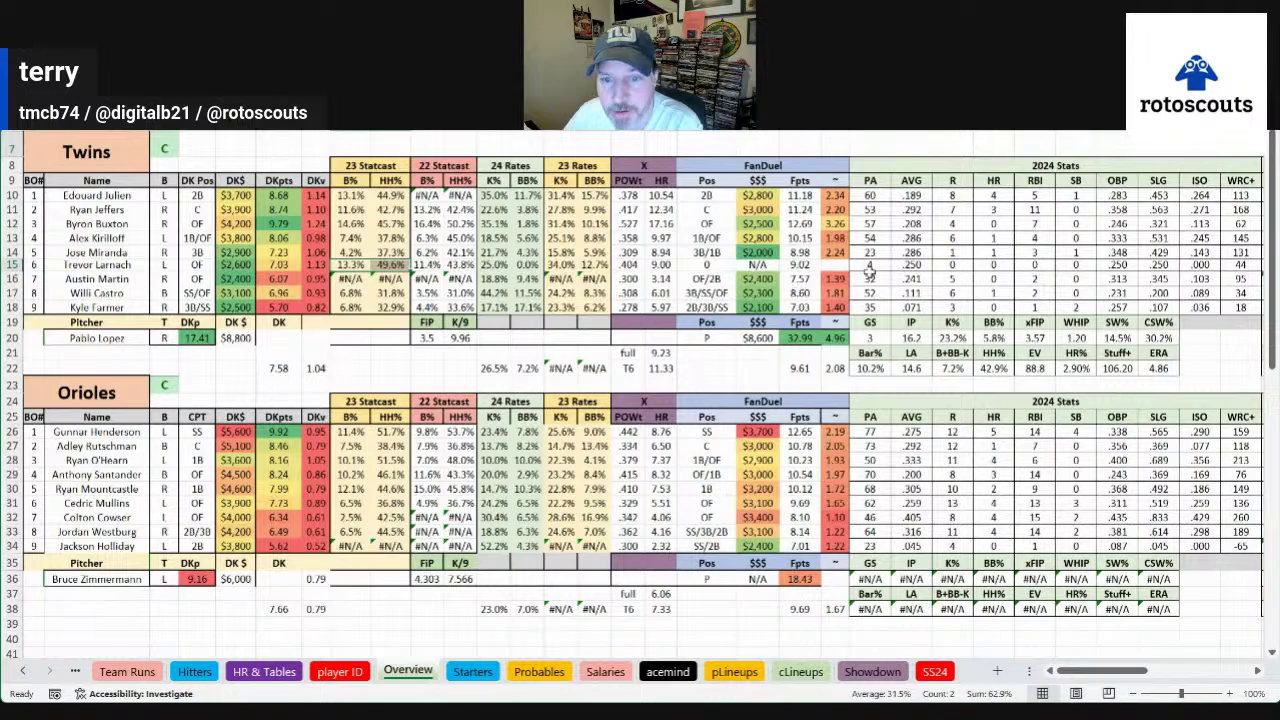
pyautogui.moveTo(1120, 671)
pyautogui.mouseDown()
pyautogui.moveTo(1158, 676)
pyautogui.moveTo(1120, 679)
pyautogui.mouseUp()
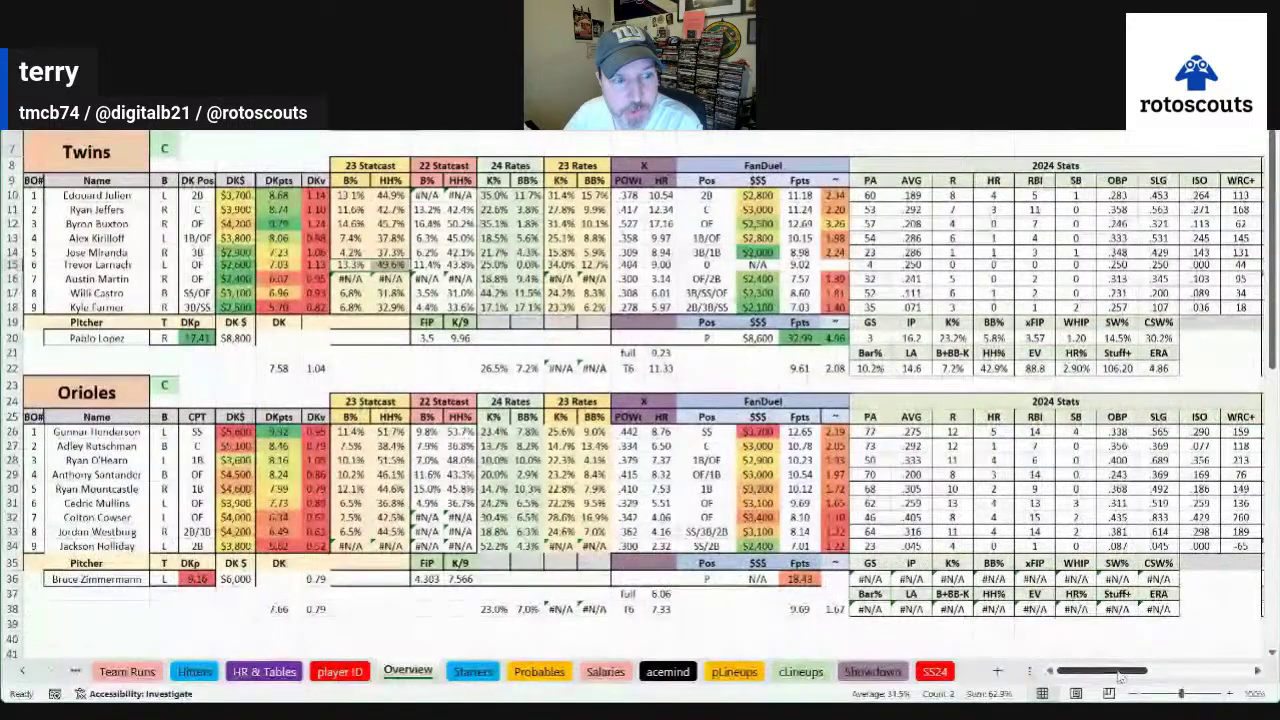
pyautogui.moveTo(392, 264); pyautogui.dragTo(172, 264)
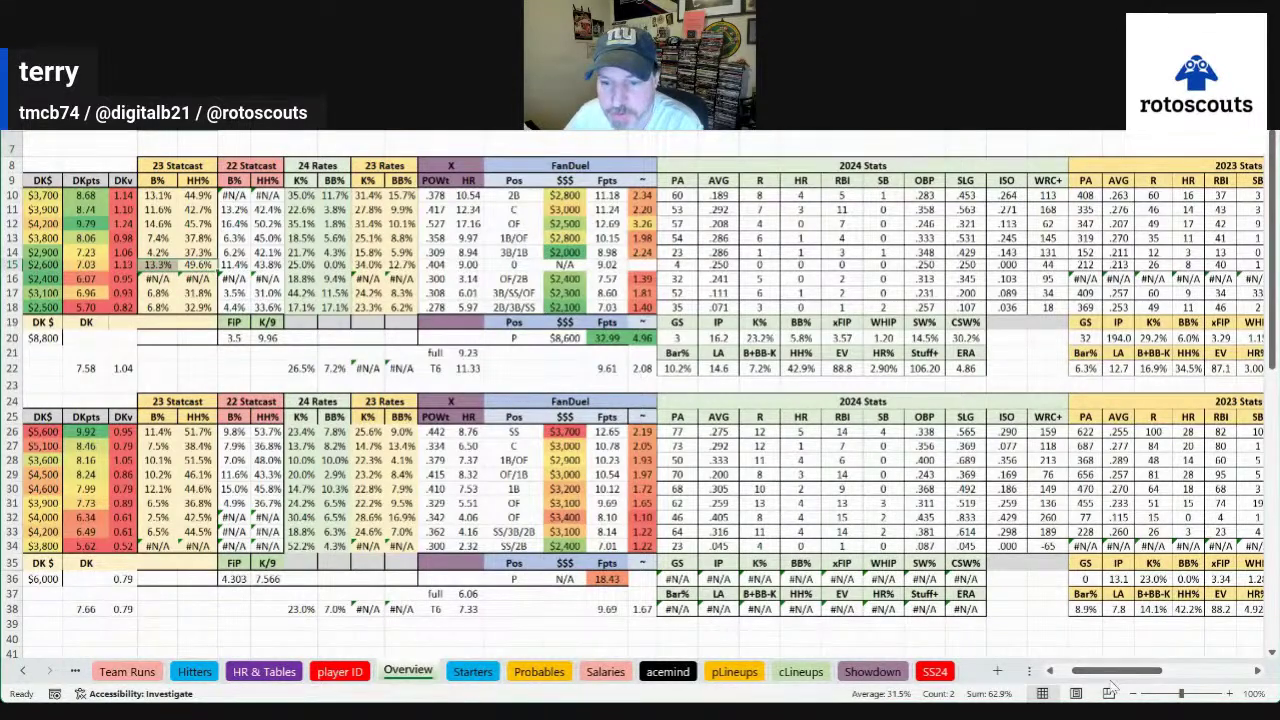
# Check Willi Castro's and Kyle Farmer's FanDuel positions and salaries along with their 2024 stats
pyautogui.moveTo(1113, 672); pyautogui.dragTo(1085, 672)
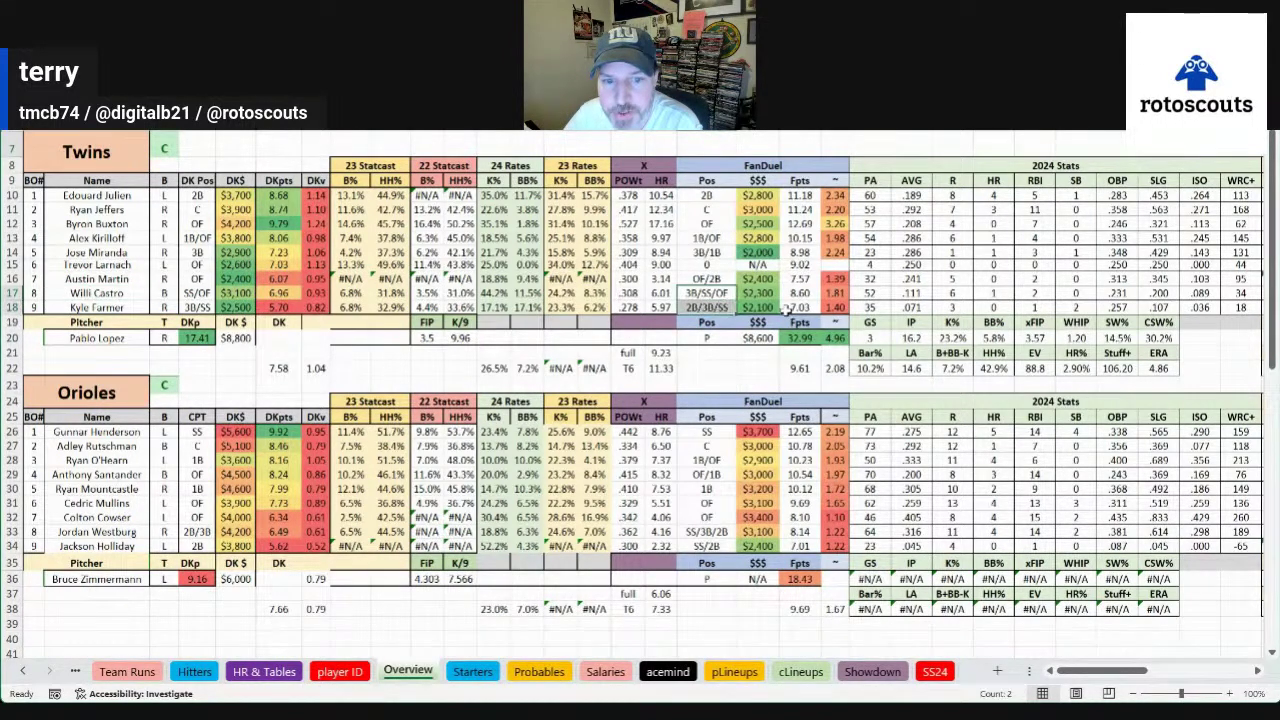
pyautogui.moveTo(758, 292); pyautogui.dragTo(763, 307)
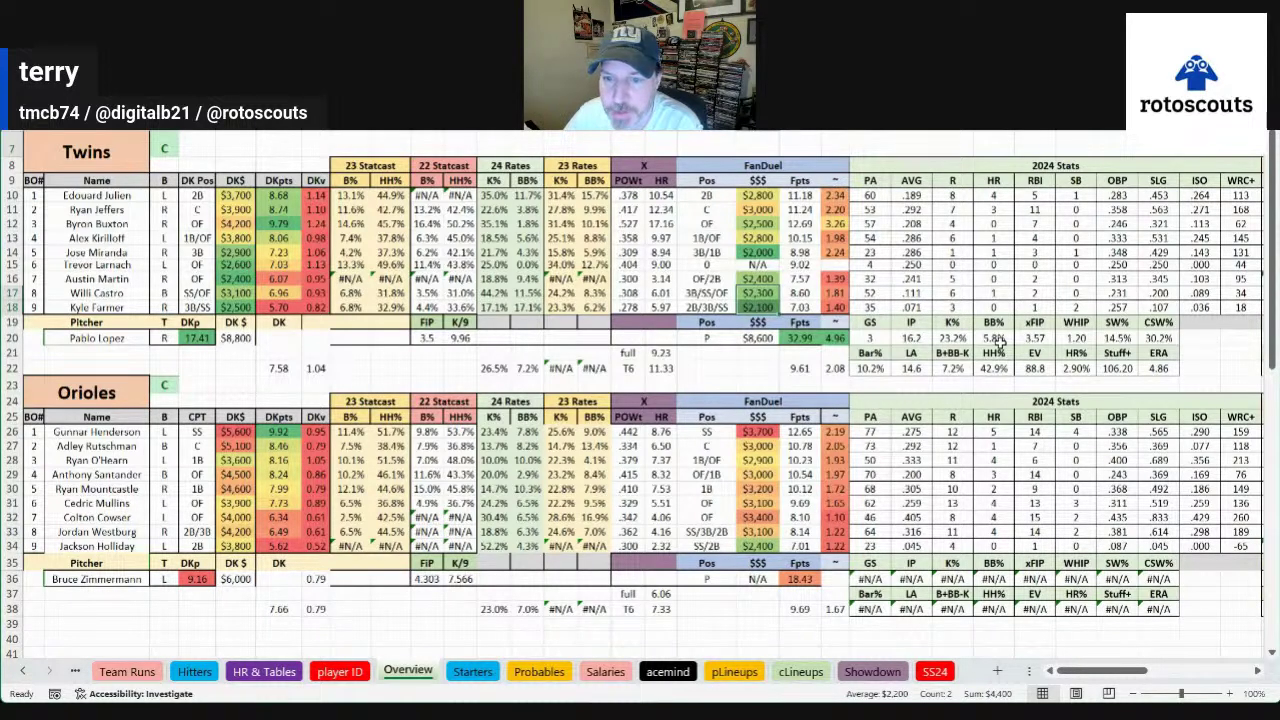
pyautogui.moveTo(1240, 290); pyautogui.dragTo(918, 302)
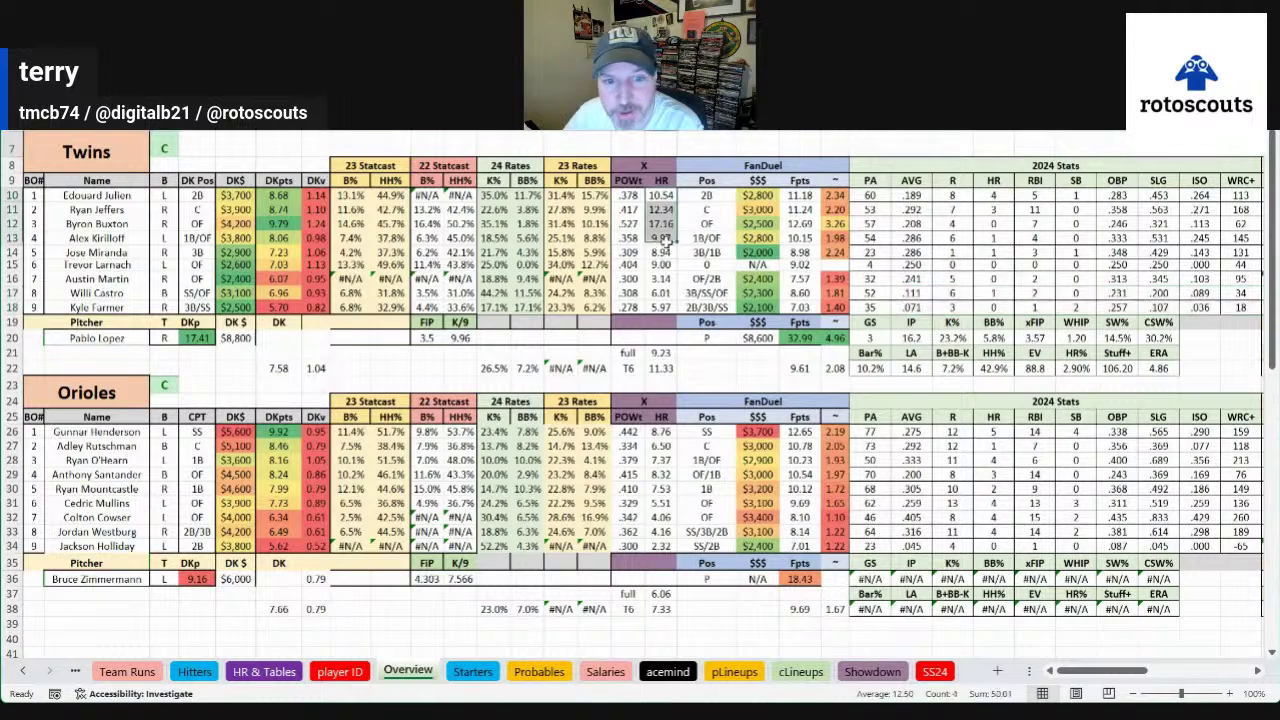
# Compare the Twins hitters' home run ratings against their FanDuel salaries
pyautogui.click(662, 210)
pyautogui.press('Up')
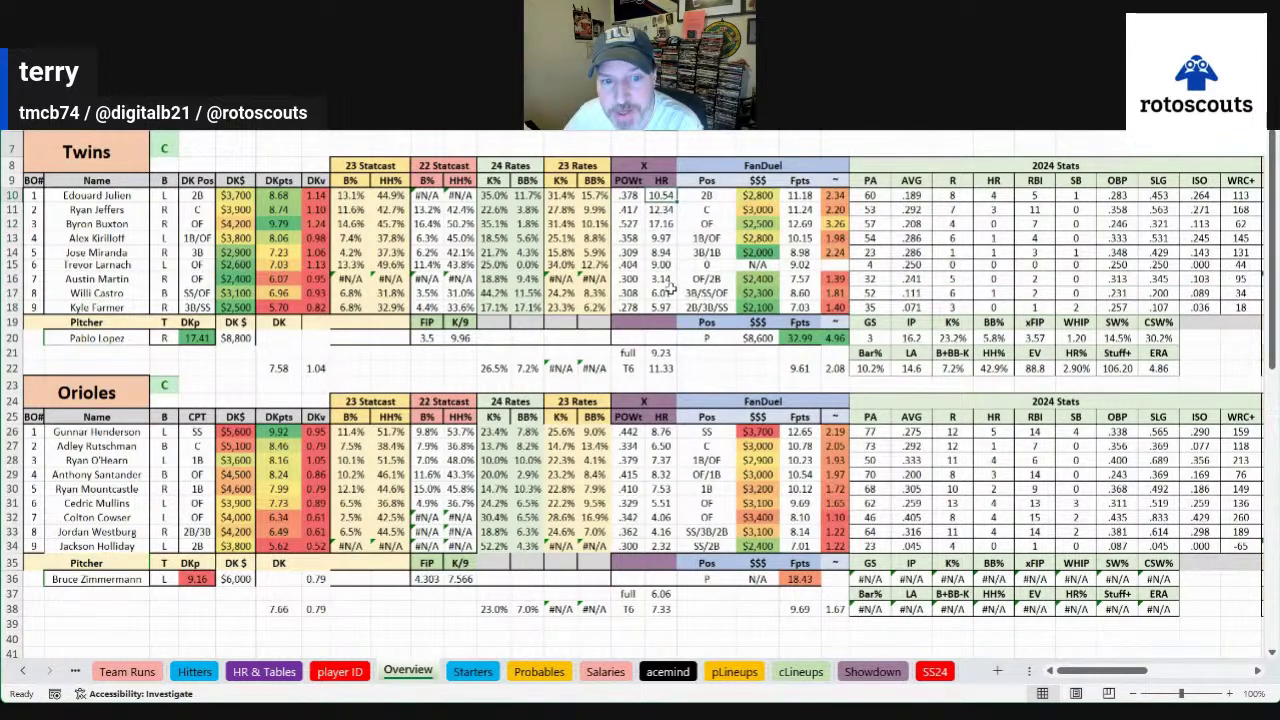
pyautogui.moveTo(762, 195); pyautogui.dragTo(755, 326)
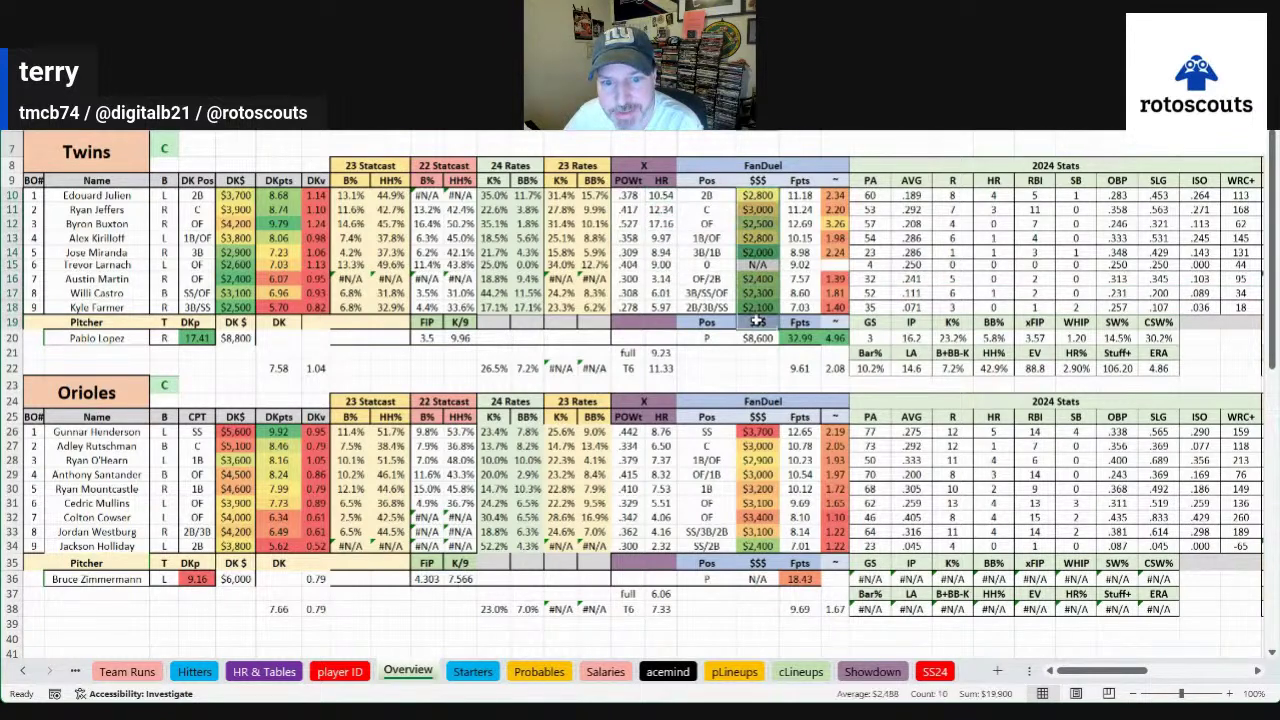
# Check Edouard Julien's and Bruce Zimmermann's DraftKings salaries and the Twins hitters' 2024 strikeout rates
pyautogui.click(235, 196)
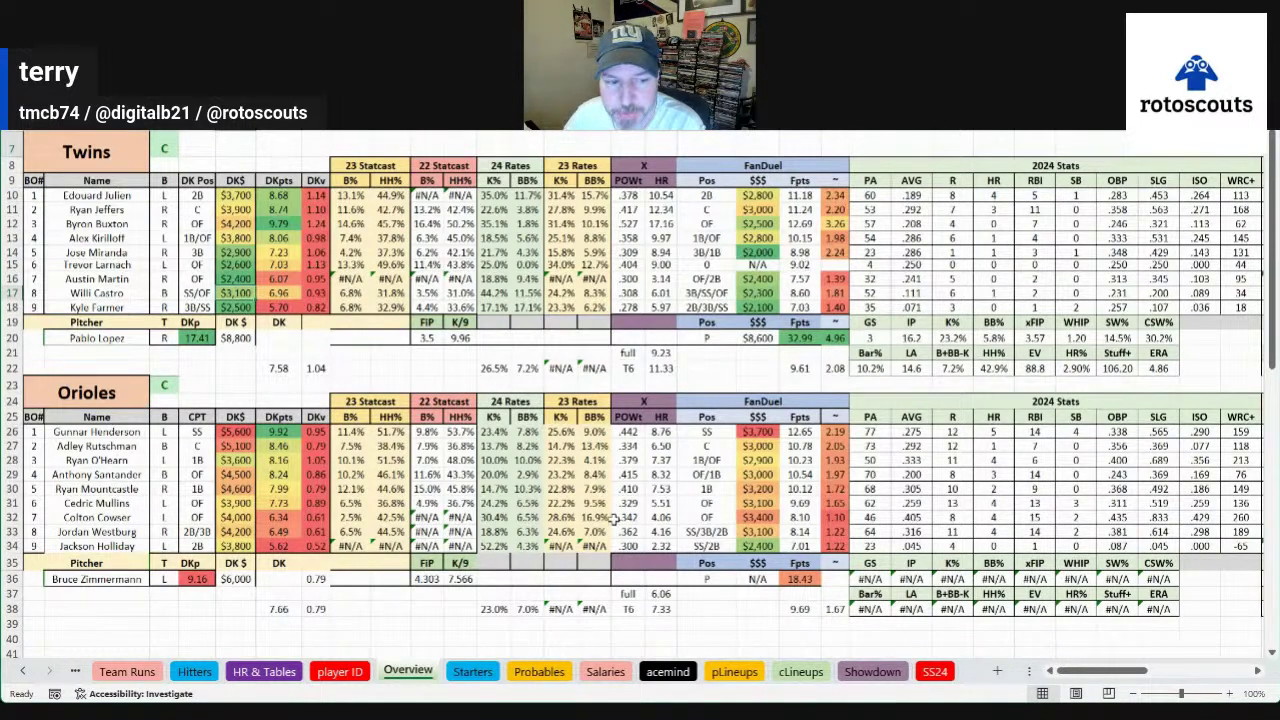
pyautogui.click(240, 579)
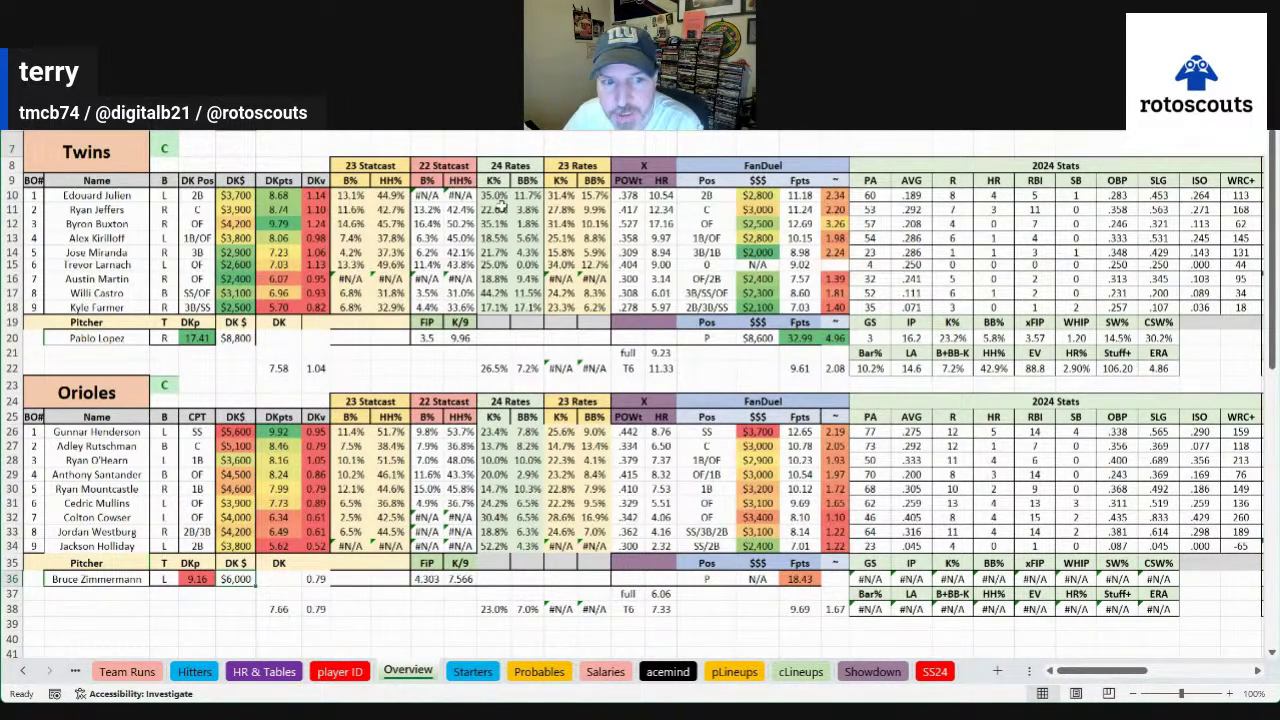
pyautogui.moveTo(493, 195); pyautogui.dragTo(493, 307)
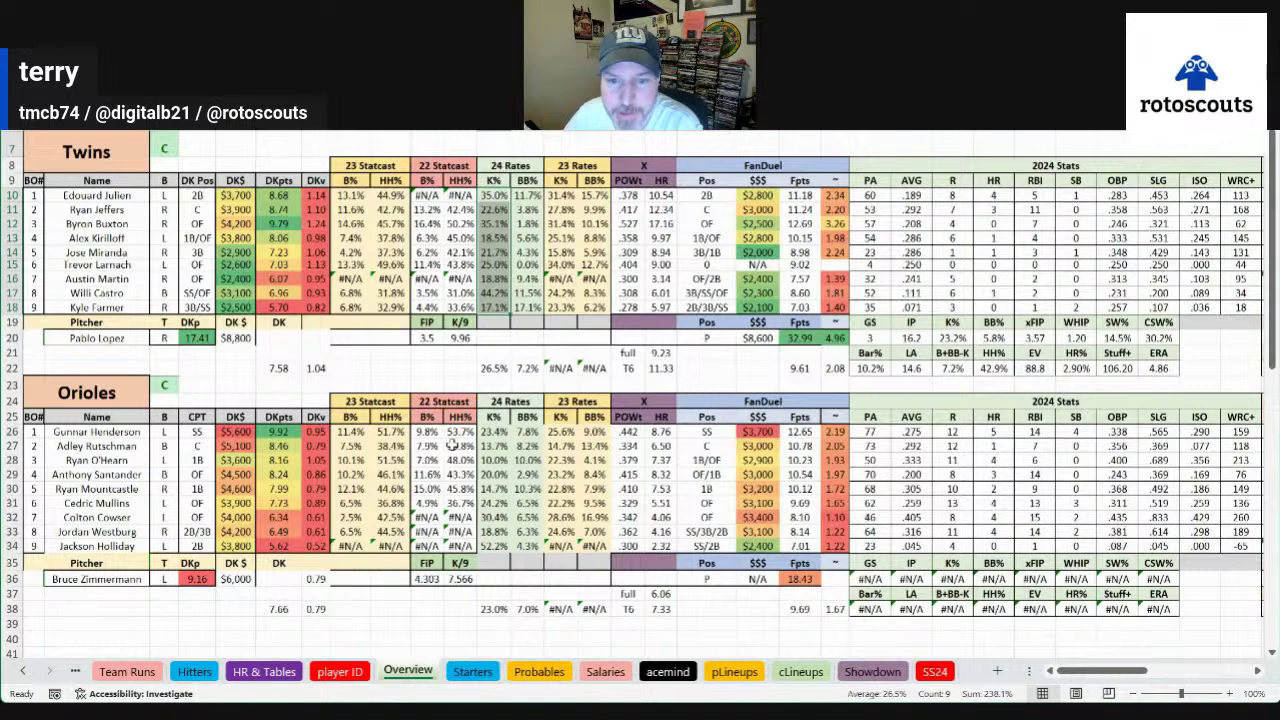
# Examine Pablo Lopez's 2024 ERA, xFIP, strikeout rate and Stuff+ against his 2023 strikeout rate
pyautogui.click(1166, 370)
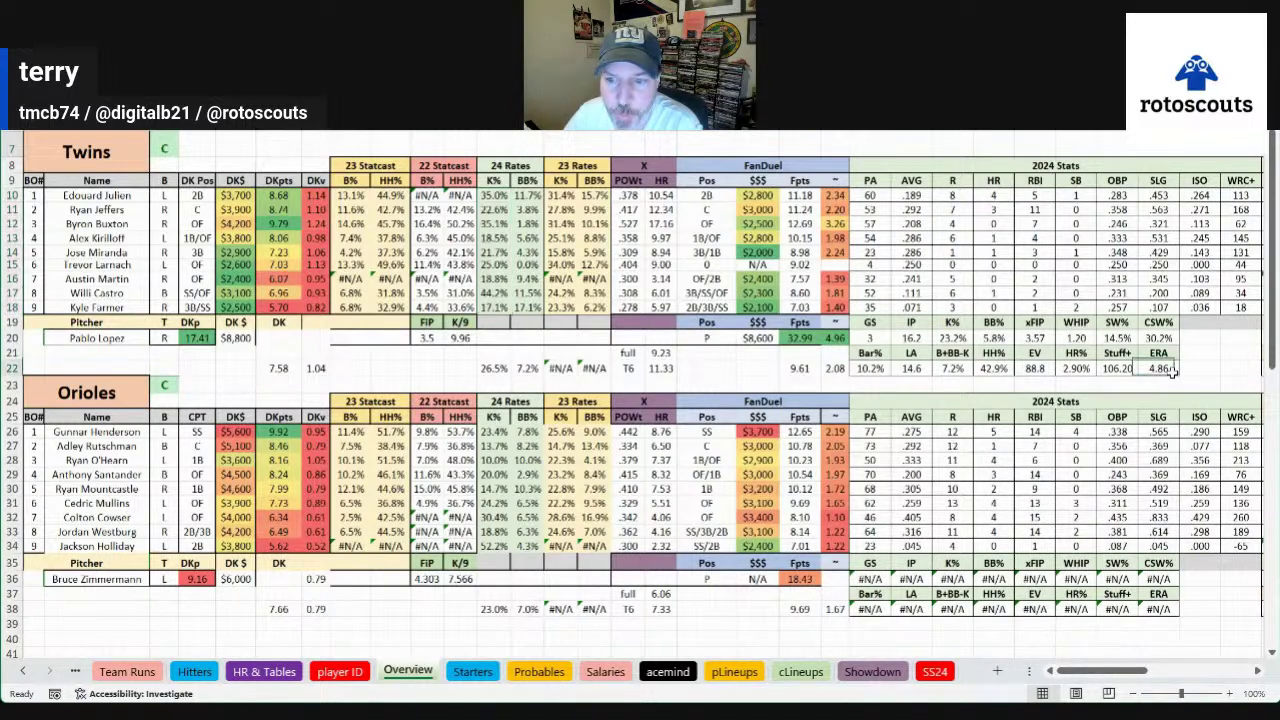
pyautogui.click(1030, 337)
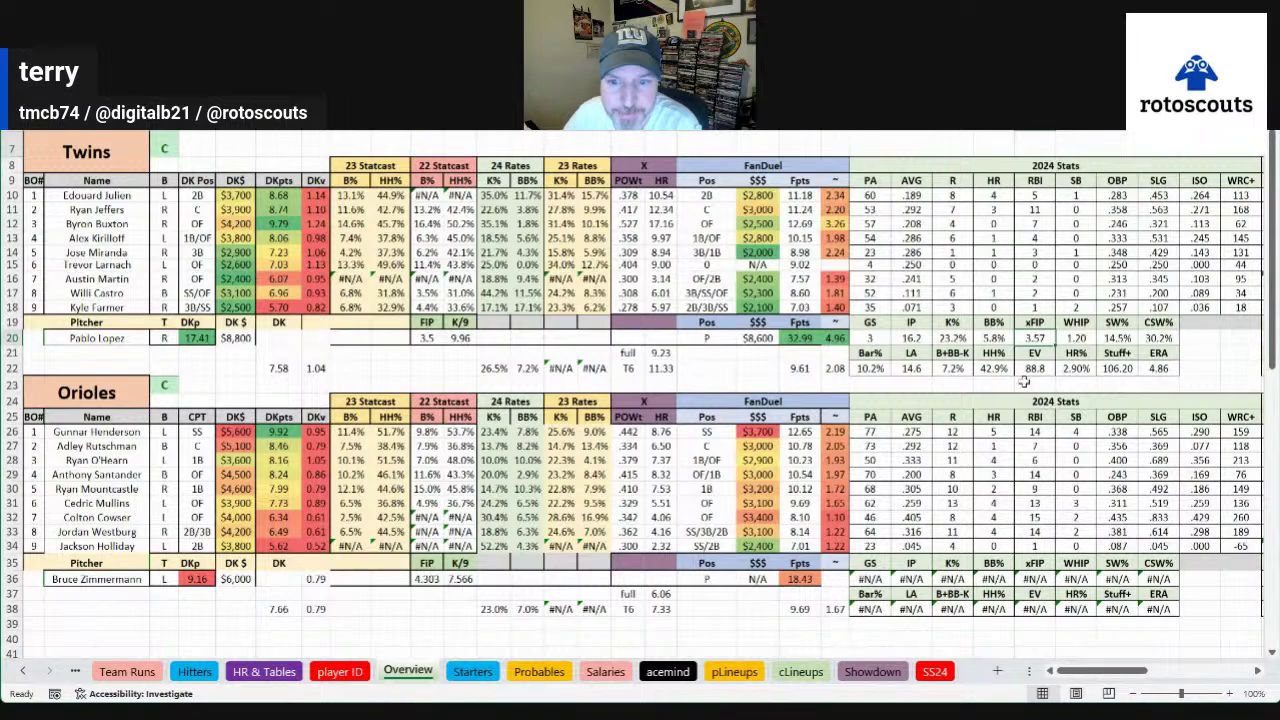
pyautogui.click(964, 320)
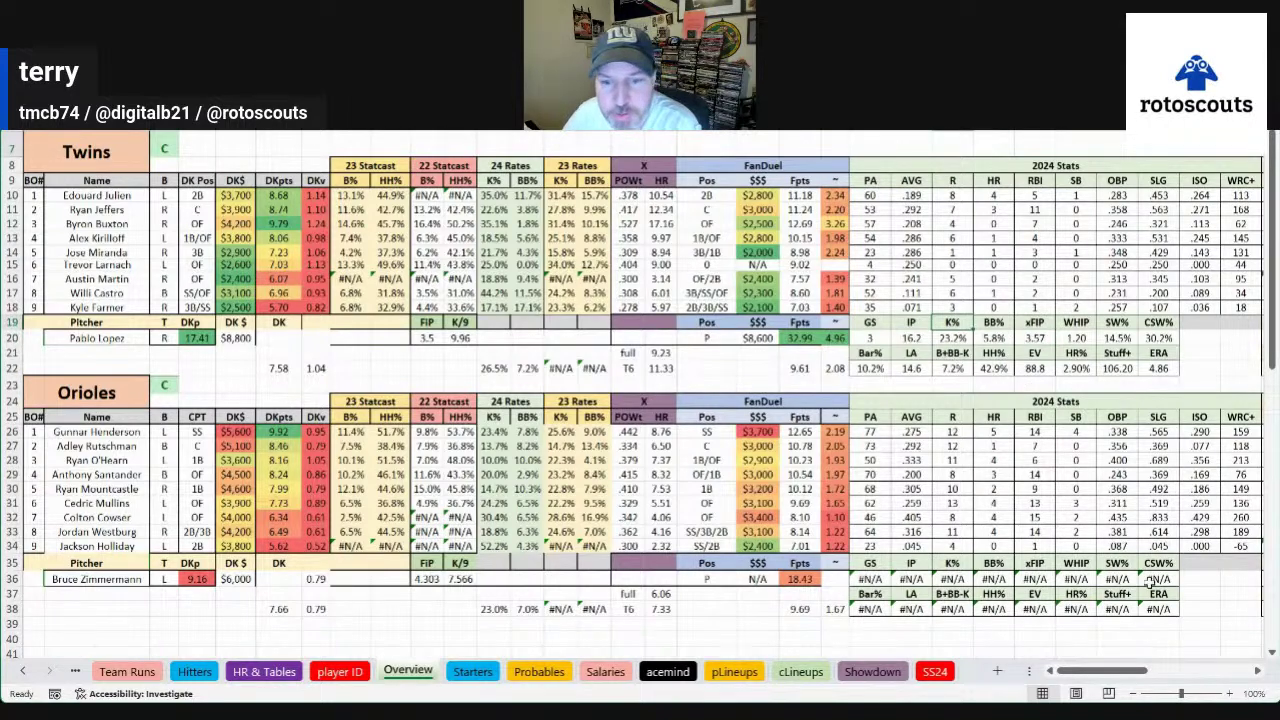
pyautogui.moveTo(1106, 671); pyautogui.dragTo(1140, 671)
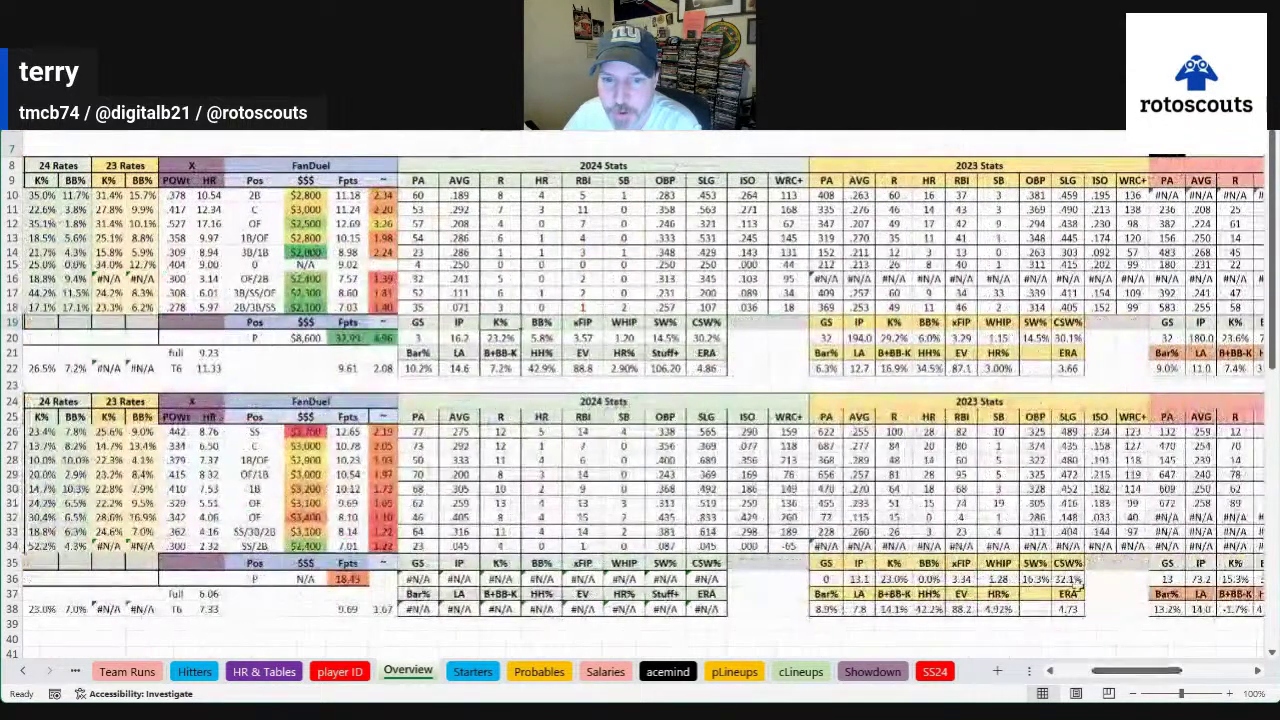
pyautogui.click(893, 338)
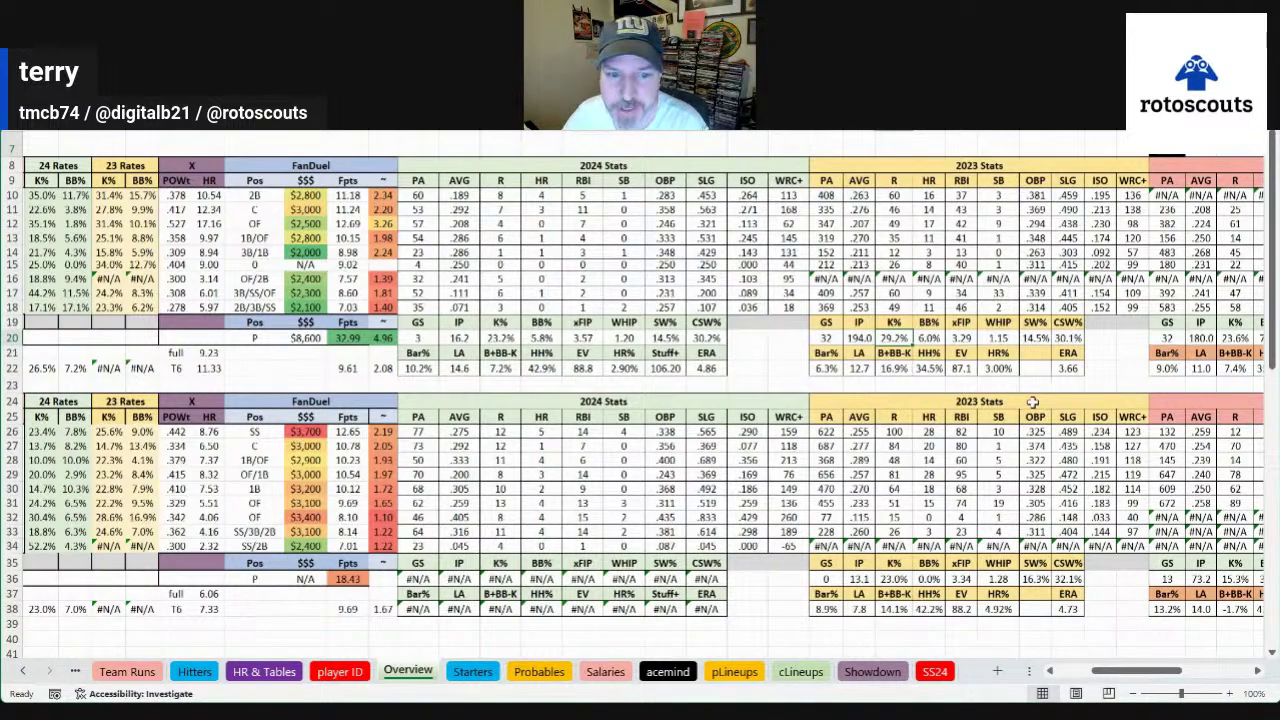
pyautogui.click(666, 368)
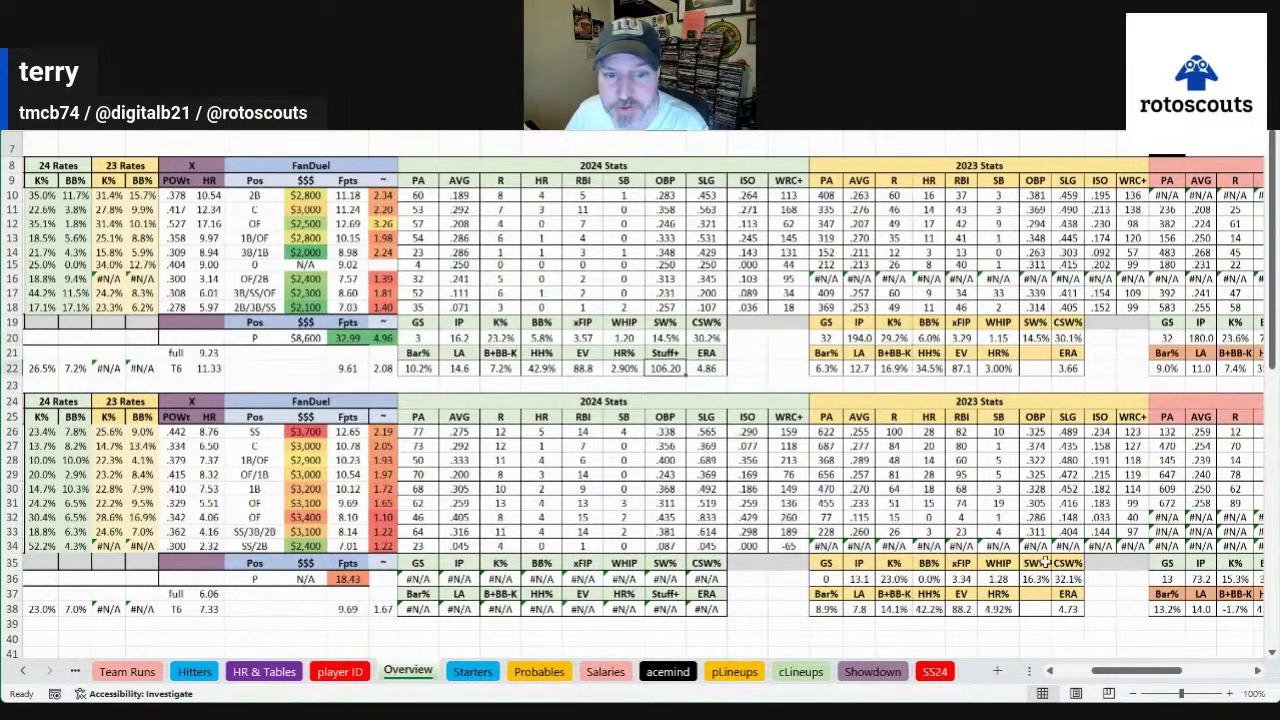
# Review Pablo Lopez's 2024 SW%, CSW% and home run rate
pyautogui.moveTo(1138, 671); pyautogui.dragTo(1104, 672)
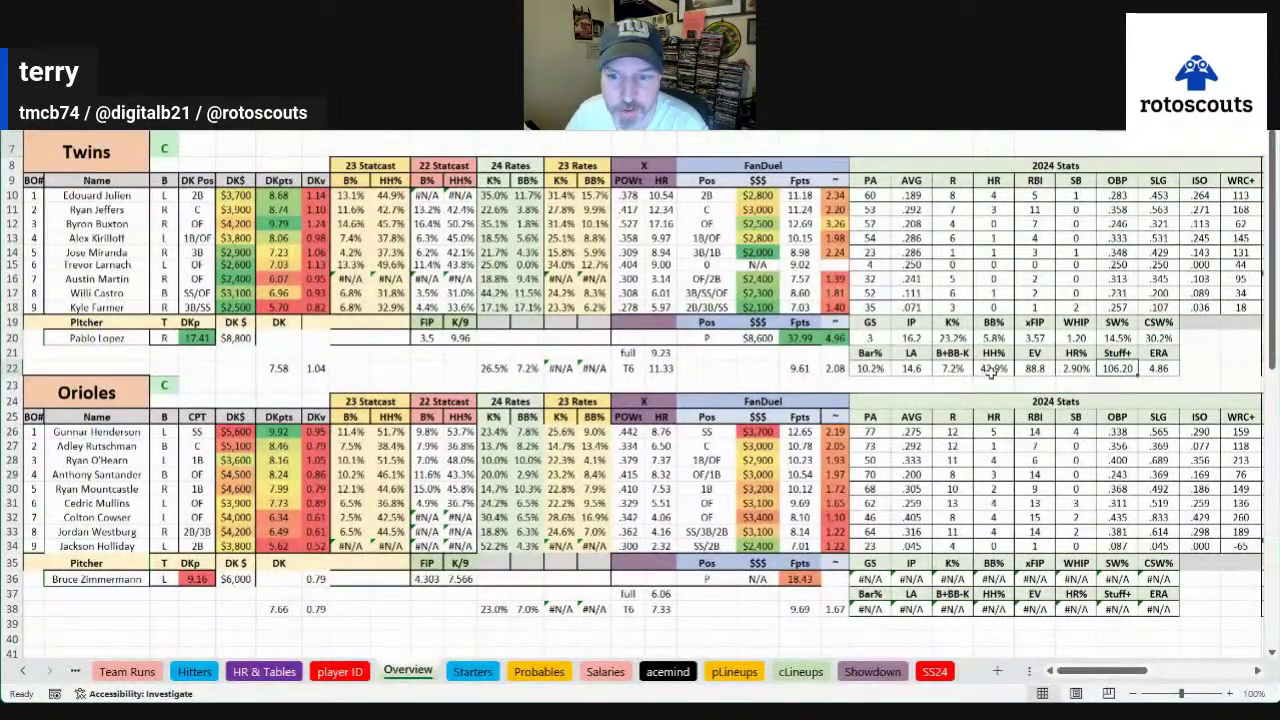
pyautogui.click(1112, 340)
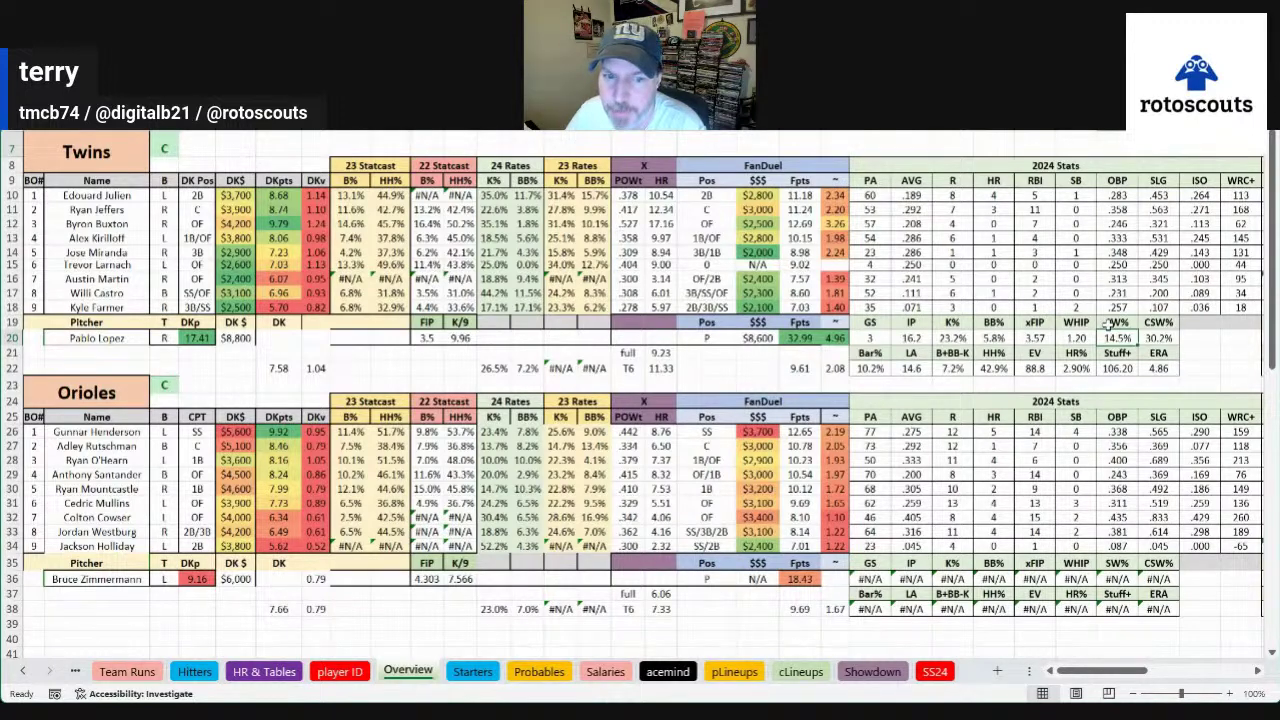
pyautogui.press('Right')
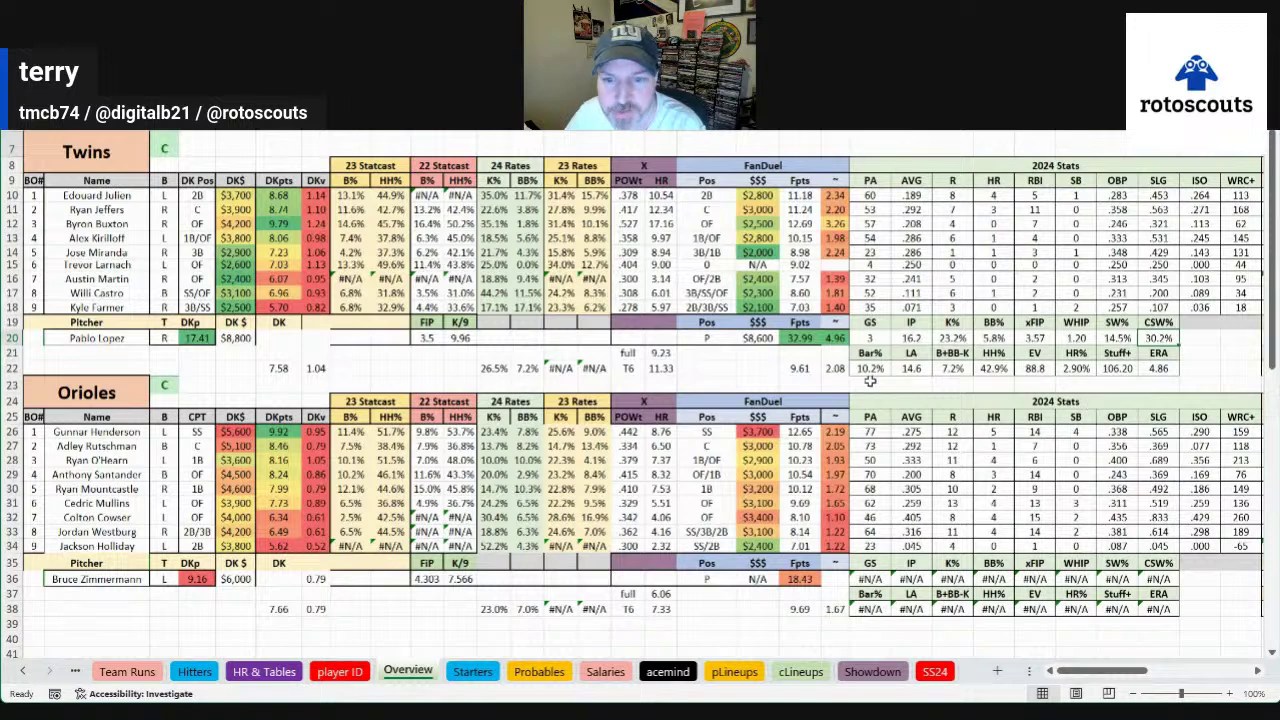
pyautogui.click(1075, 368)
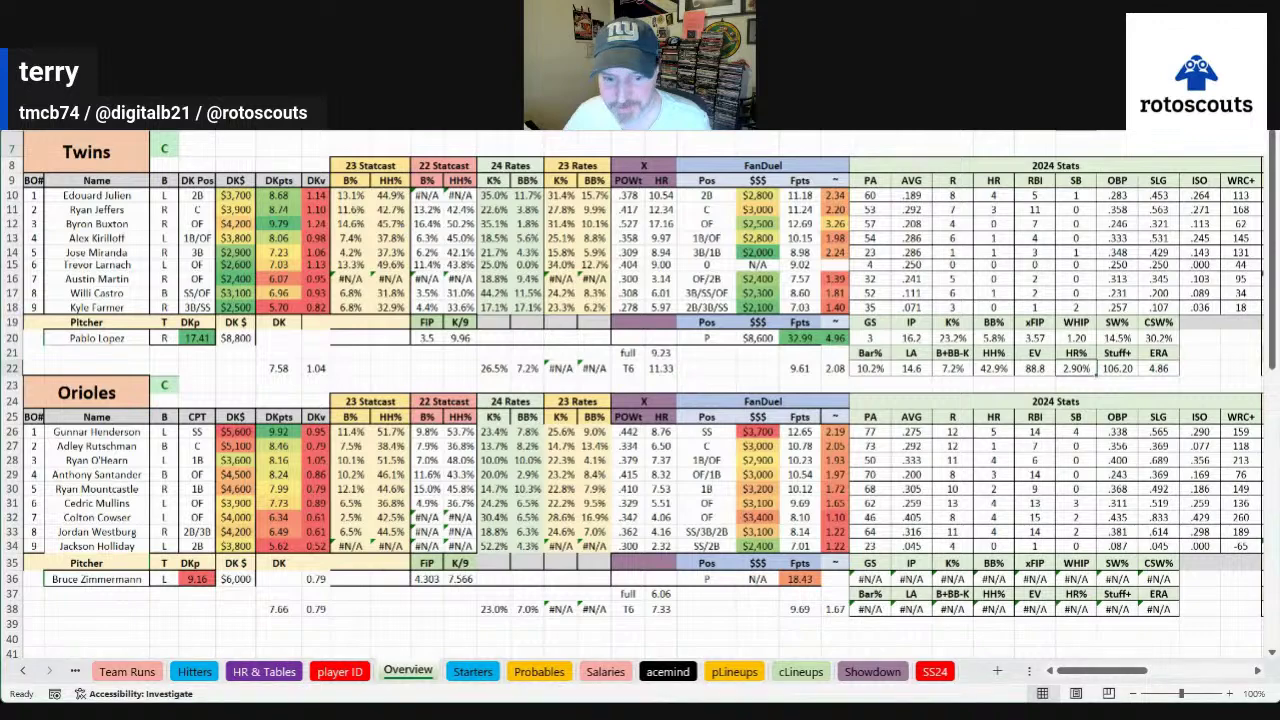
# Replace Bruce Zimmermann's row on the Probables sheet with Albert Suarez's copied stats row and set his team to BAL
pyautogui.click(810, 671)
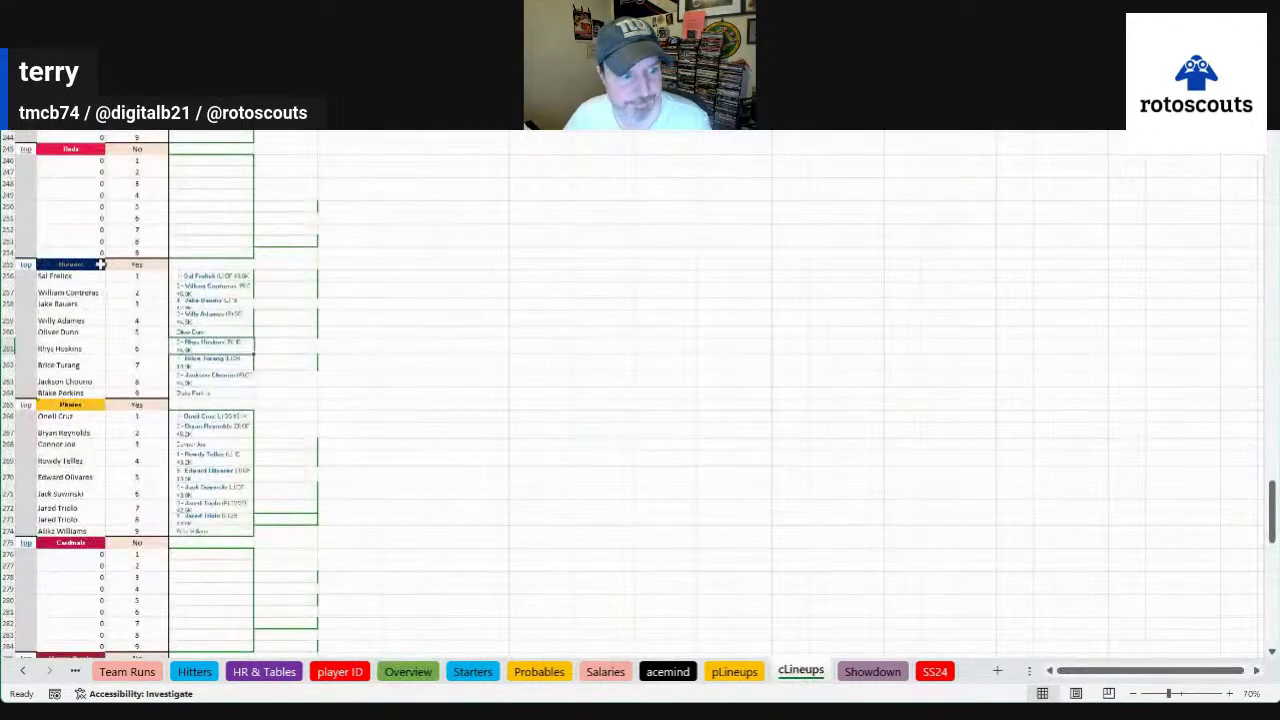
pyautogui.click(526, 676)
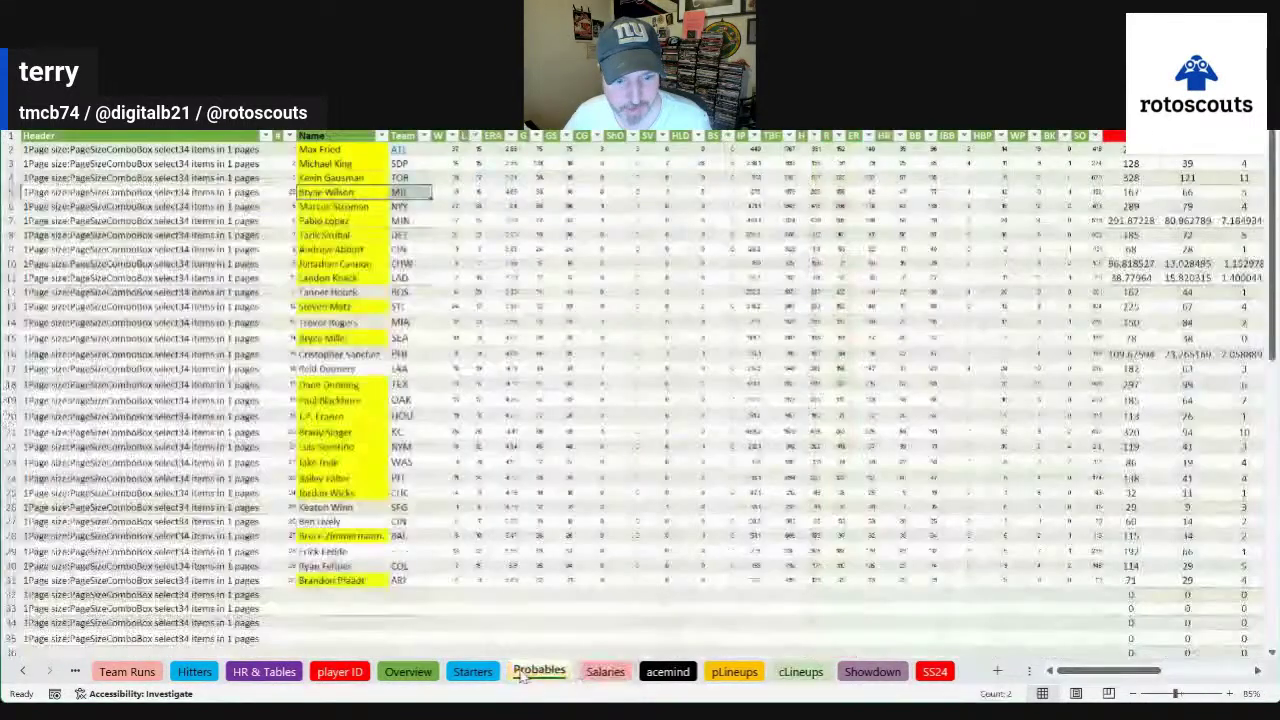
pyautogui.click(345, 535)
pyautogui.click(286, 536)
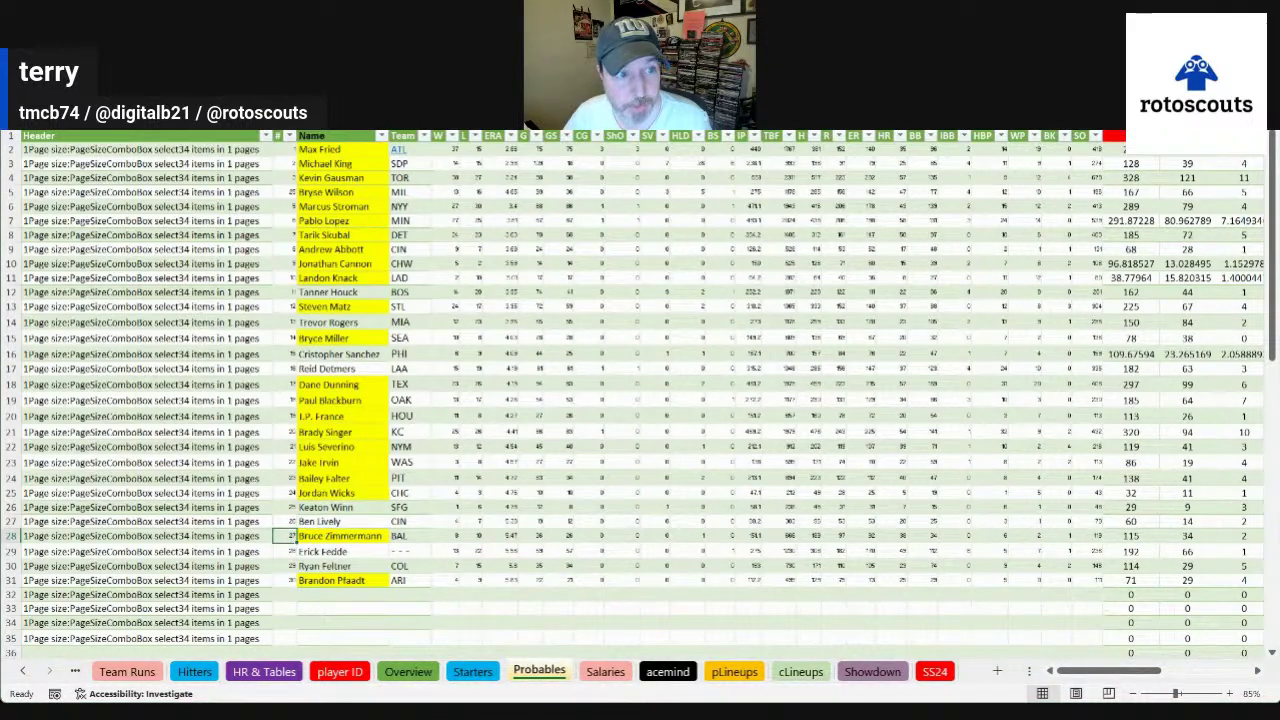
pyautogui.hotkey('ctrl', 'v')
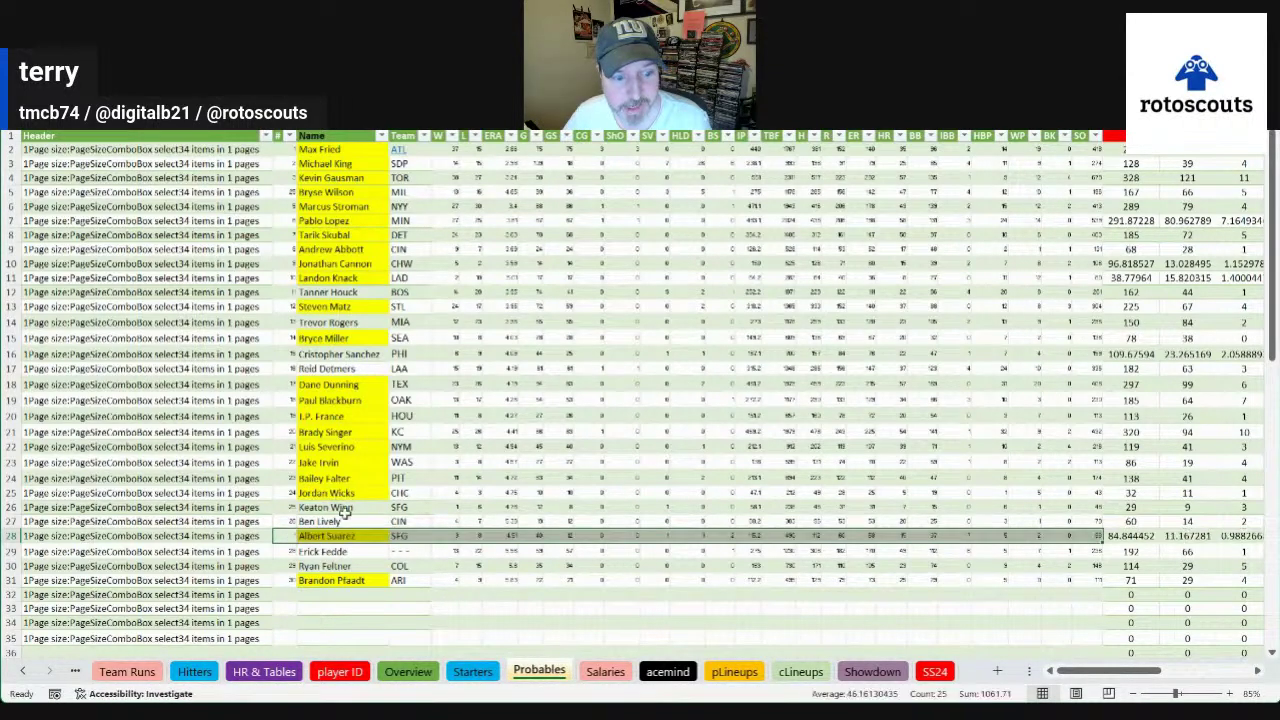
pyautogui.click(420, 537)
pyautogui.write('BA')
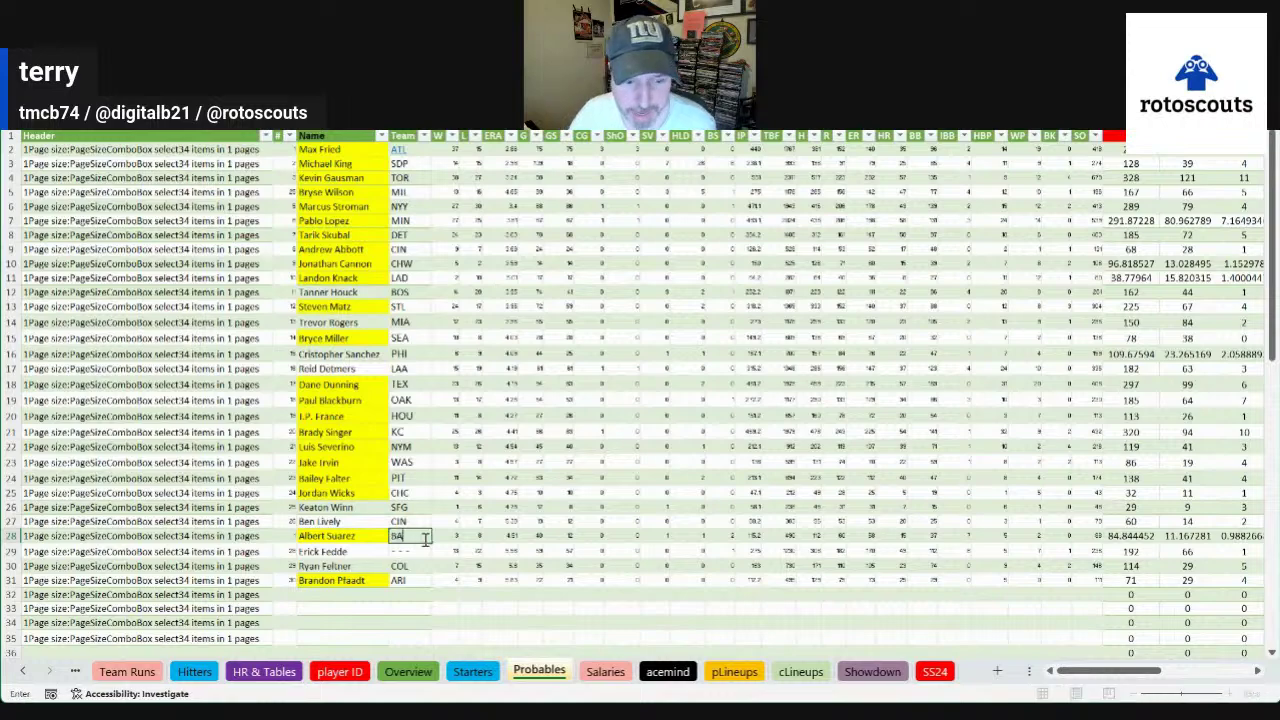
pyautogui.write('L')
pyautogui.press('Tab')
# Copy Albert Suarez's name and team from Probables over Bruce Zimmermann's entry on the Starters sheet
pyautogui.moveTo(378, 537); pyautogui.dragTo(390, 537)
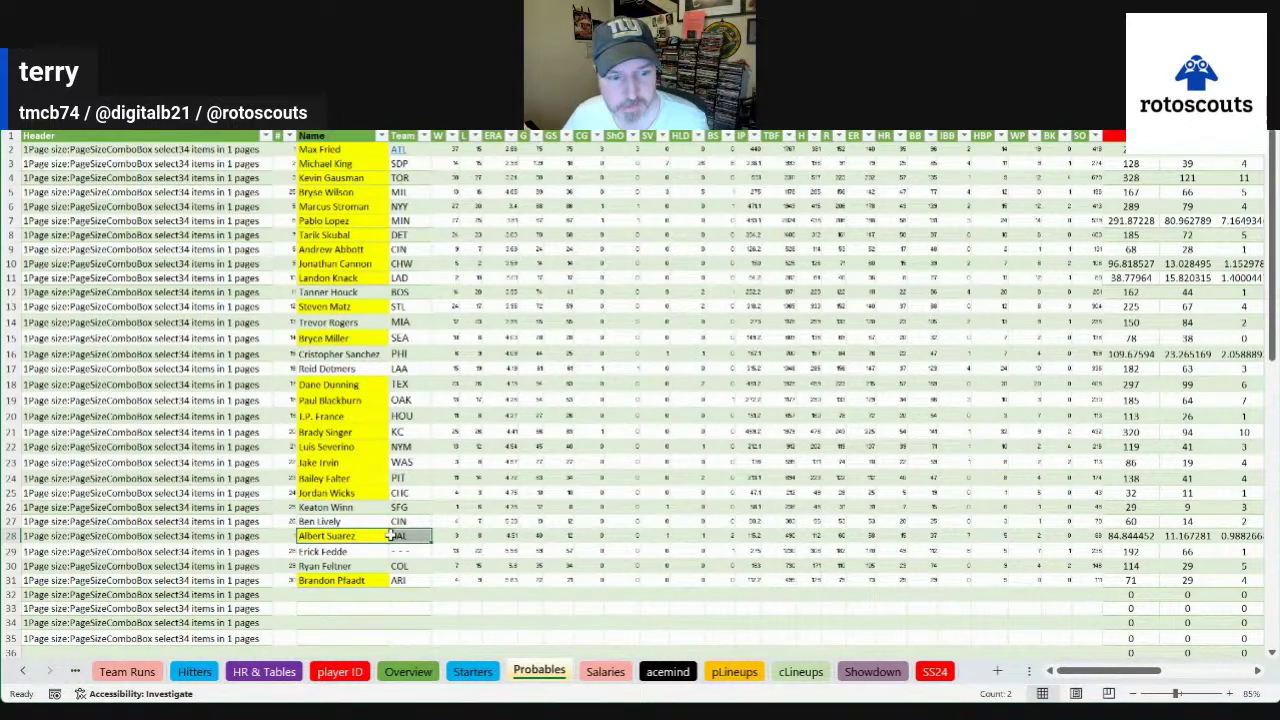
pyautogui.hotkey('ctrl', 'c')
pyautogui.click(472, 671)
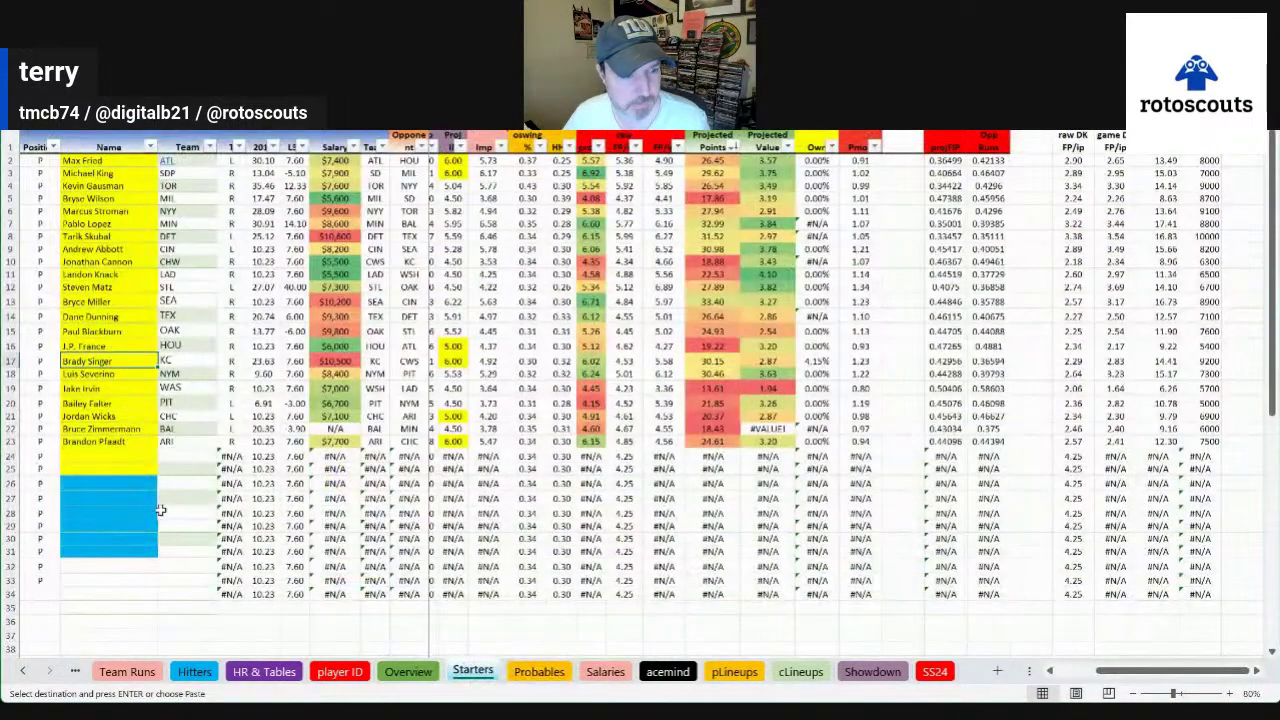
pyautogui.click(128, 430)
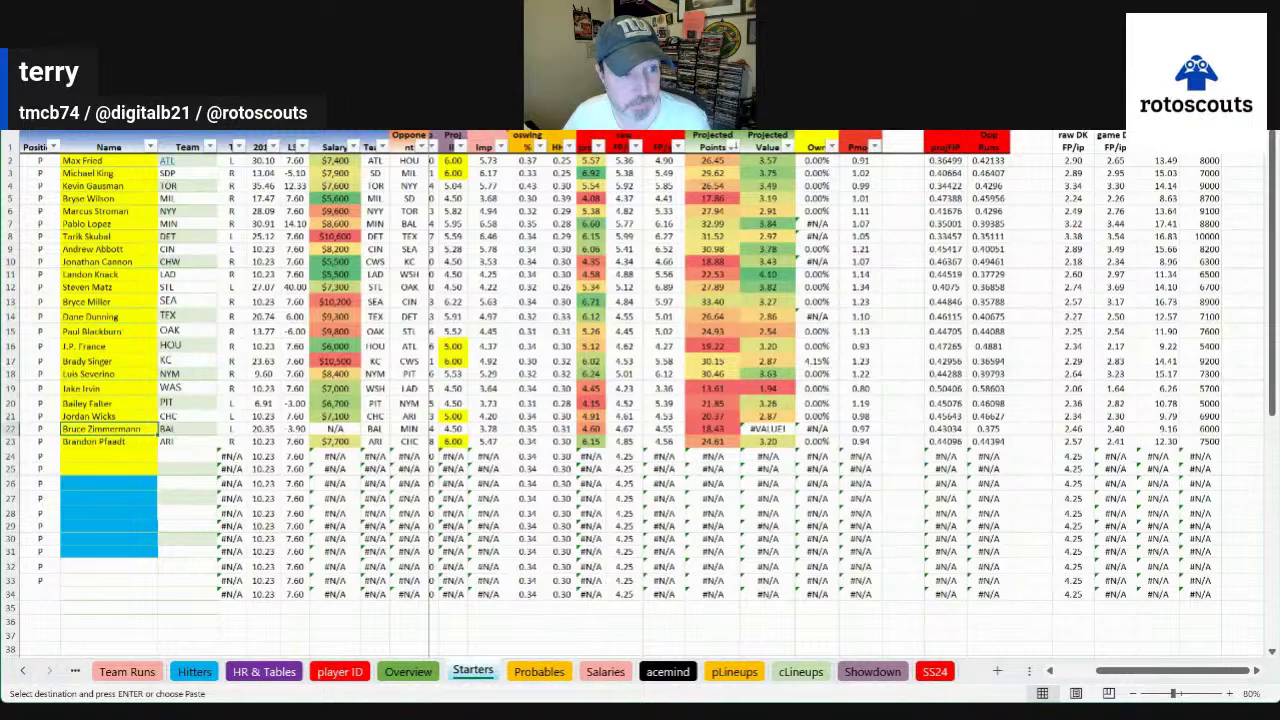
pyautogui.hotkey('ctrl', 'v')
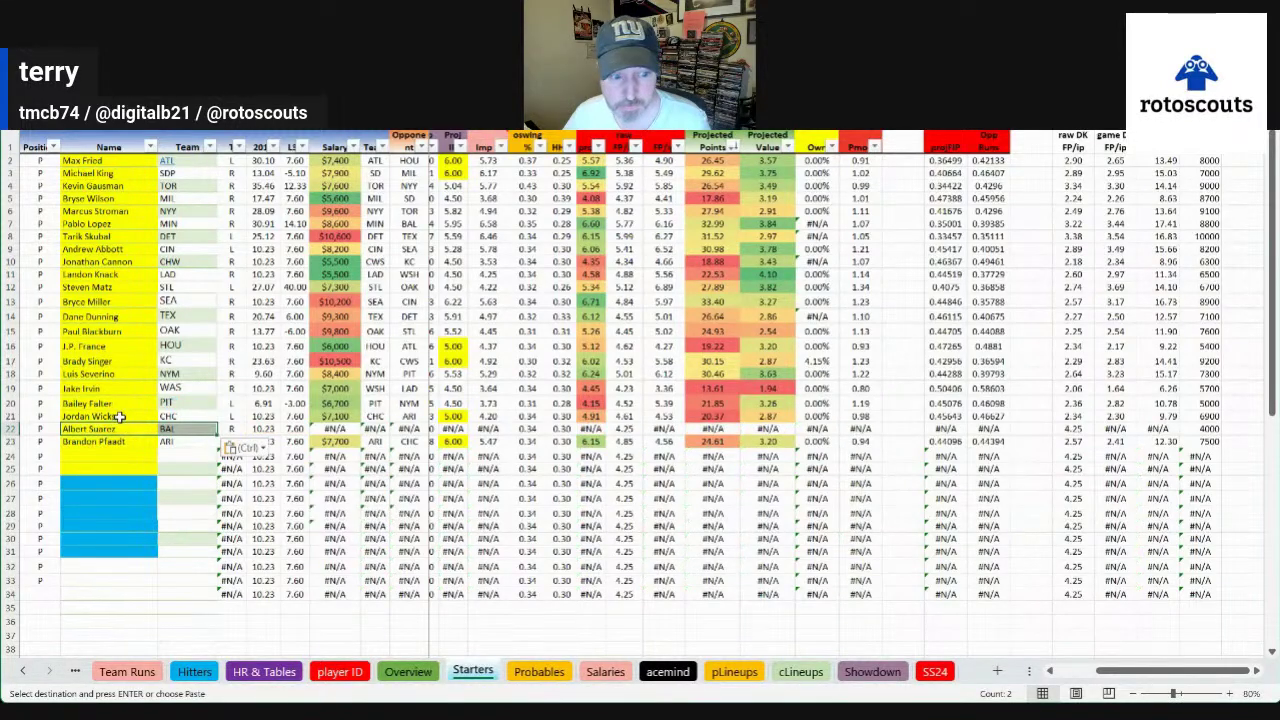
pyautogui.press('Right')
pyautogui.press('Right')
pyautogui.press('Right')
pyautogui.press('Right')
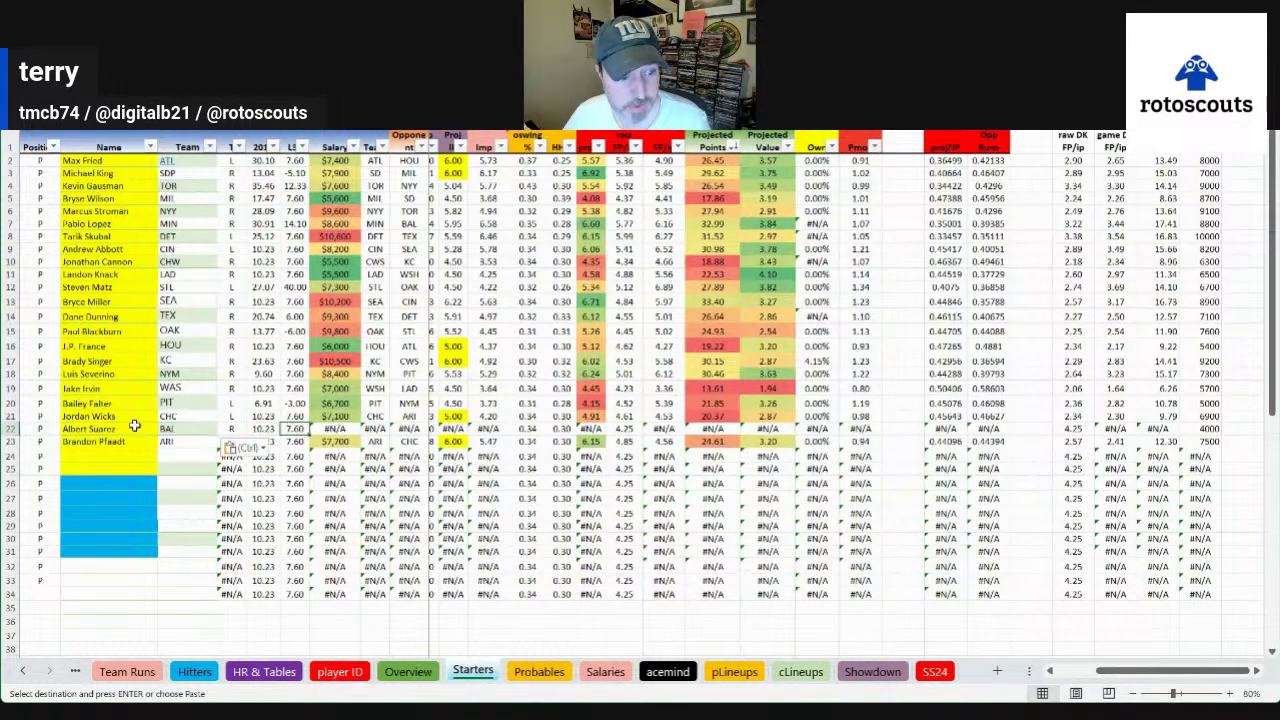
# Add Albert Suarez in row 790 of the Salaries sheet, below Matthew Batten, with N/A as his salary
pyautogui.click(605, 671)
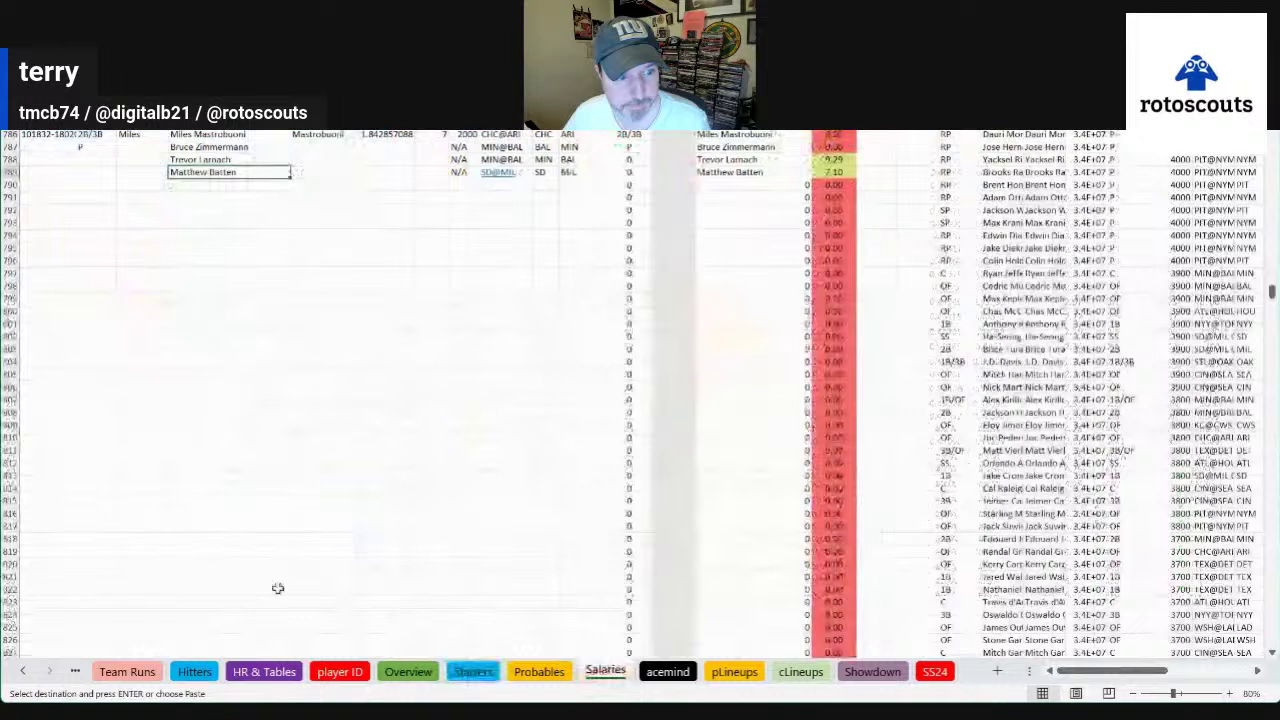
pyautogui.click(234, 184)
pyautogui.hotkey('ctrl', 'v')
pyautogui.click(466, 185)
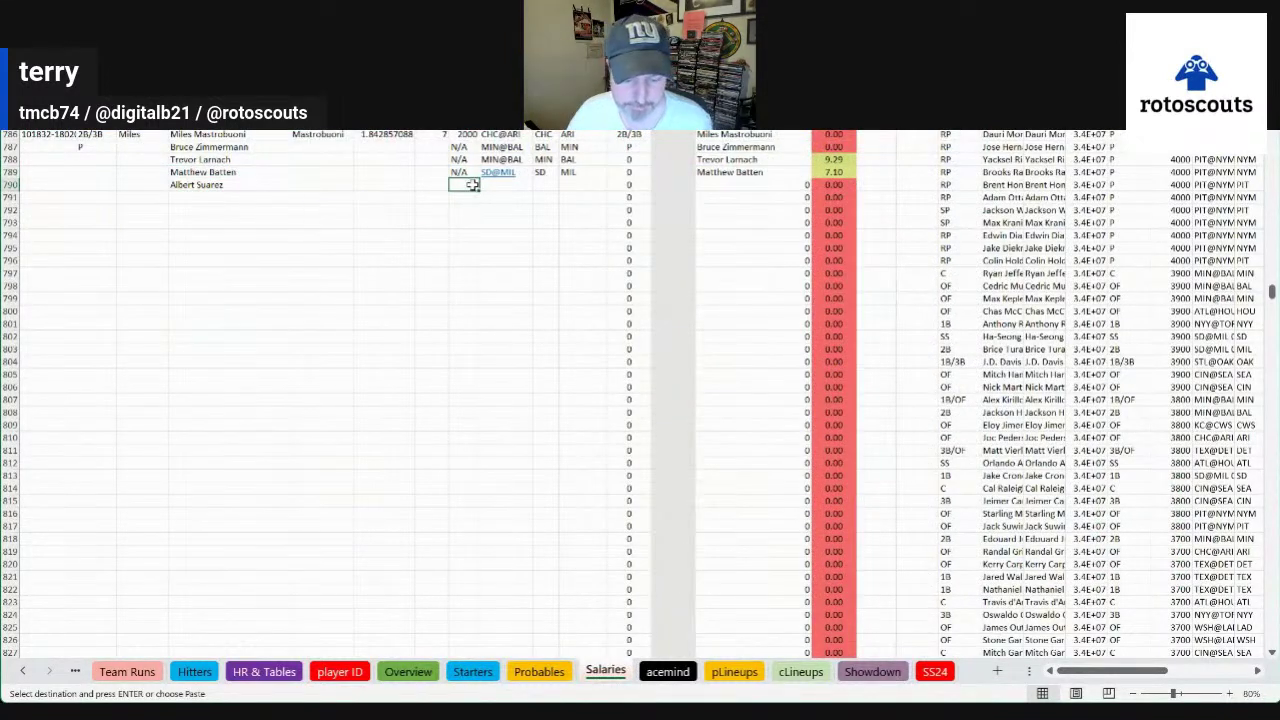
pyautogui.hotkey('ctrl', 'd')
# Enter game MIN@BAL, team BAL and opponent MIN for Albert Suarez, and return to the Overview sheet
pyautogui.press('Right')
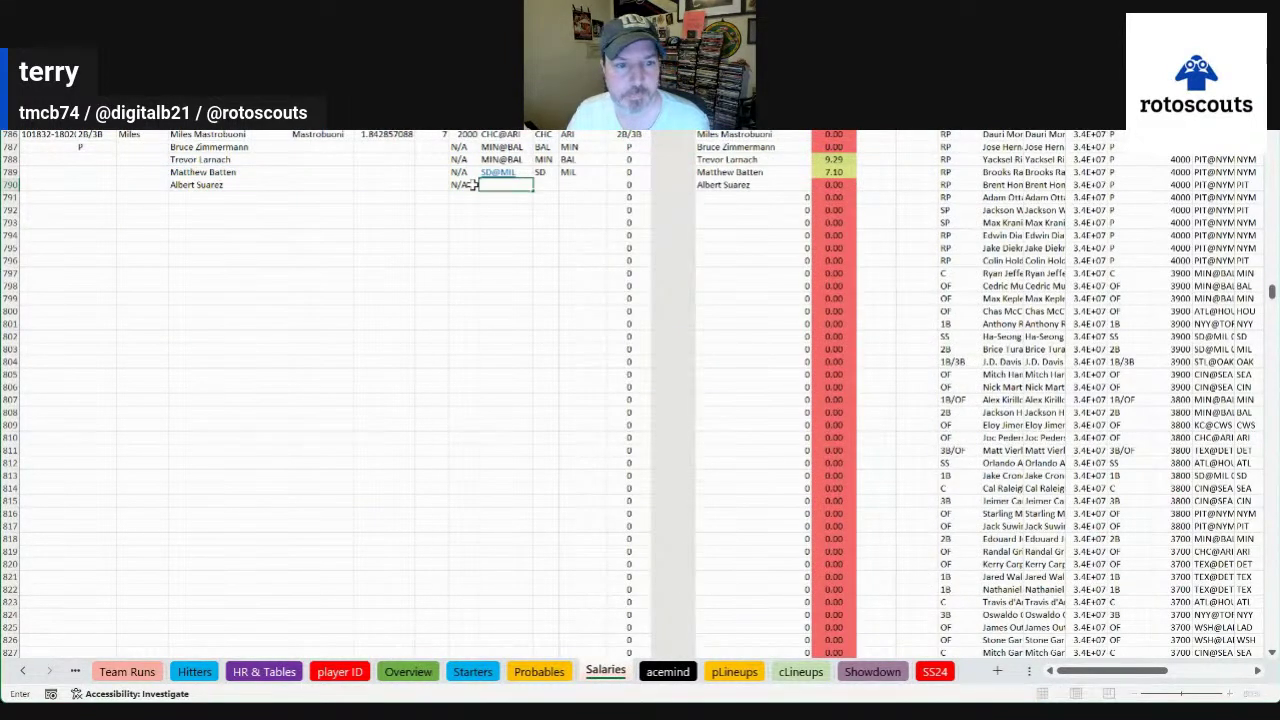
pyautogui.write('Min@BAL')
pyautogui.press('Right')
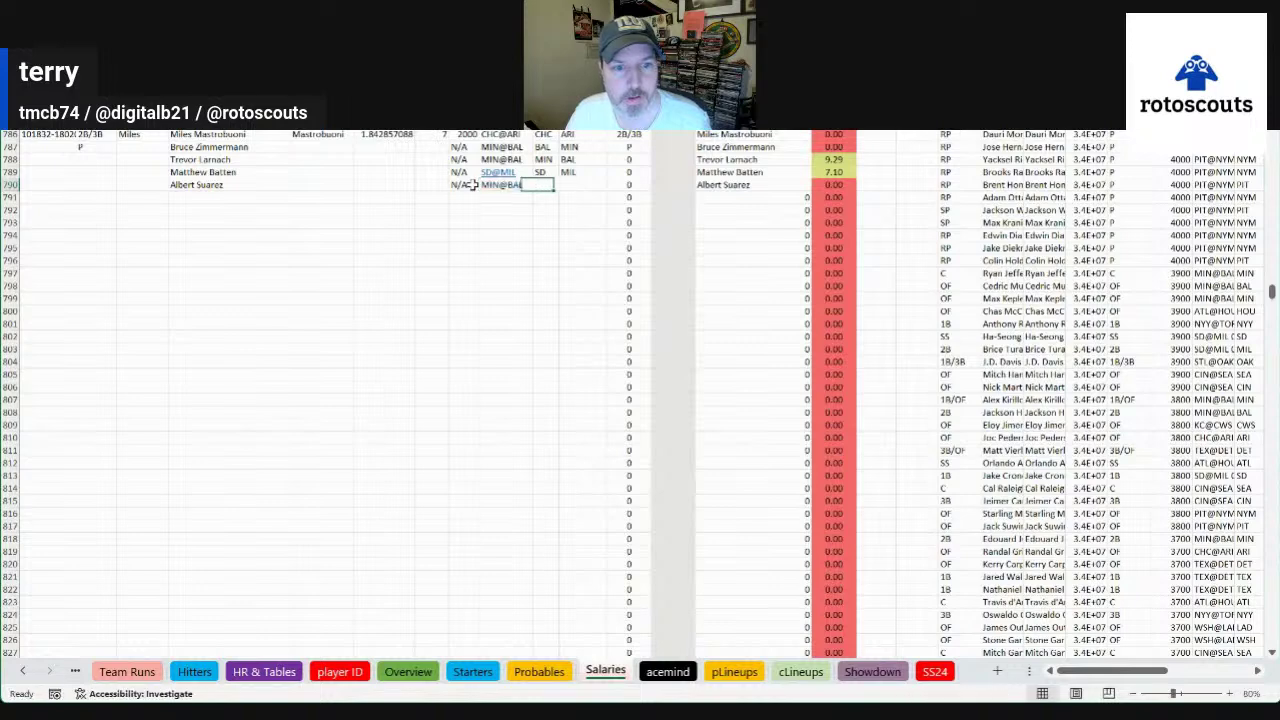
pyautogui.write('BAL')
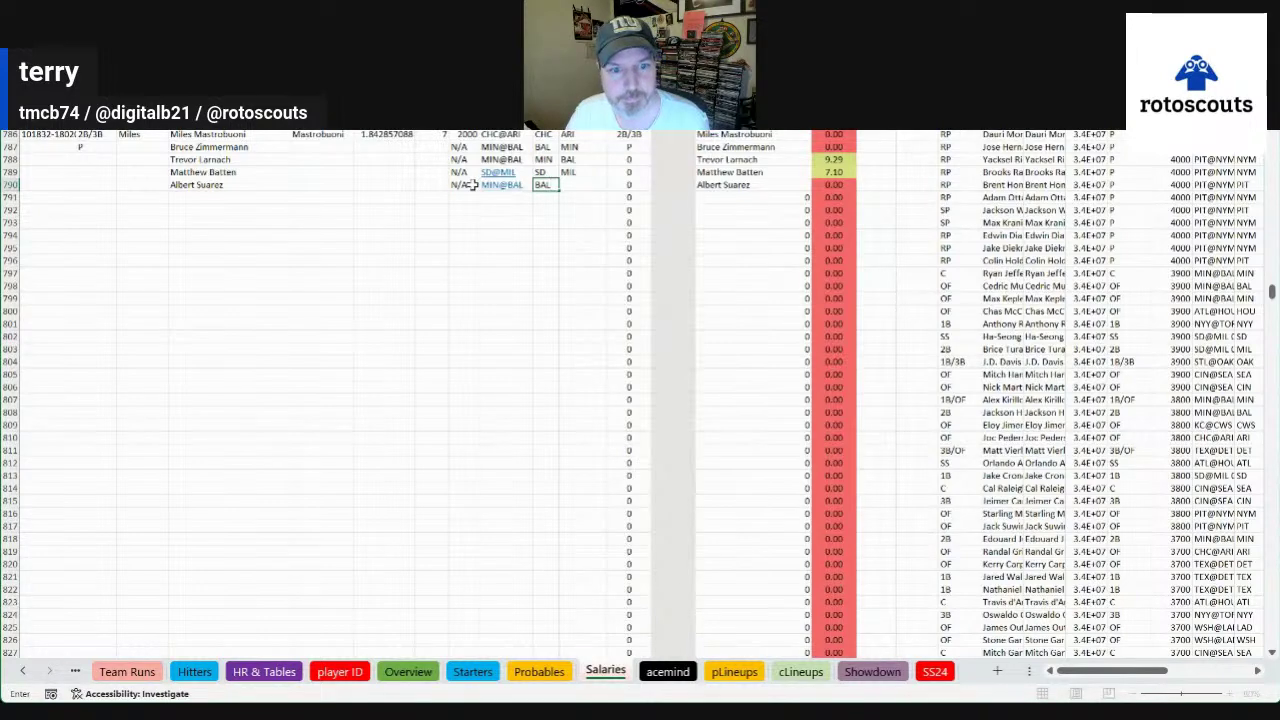
pyautogui.press('Tab')
pyautogui.write('MIN')
pyautogui.press('Return')
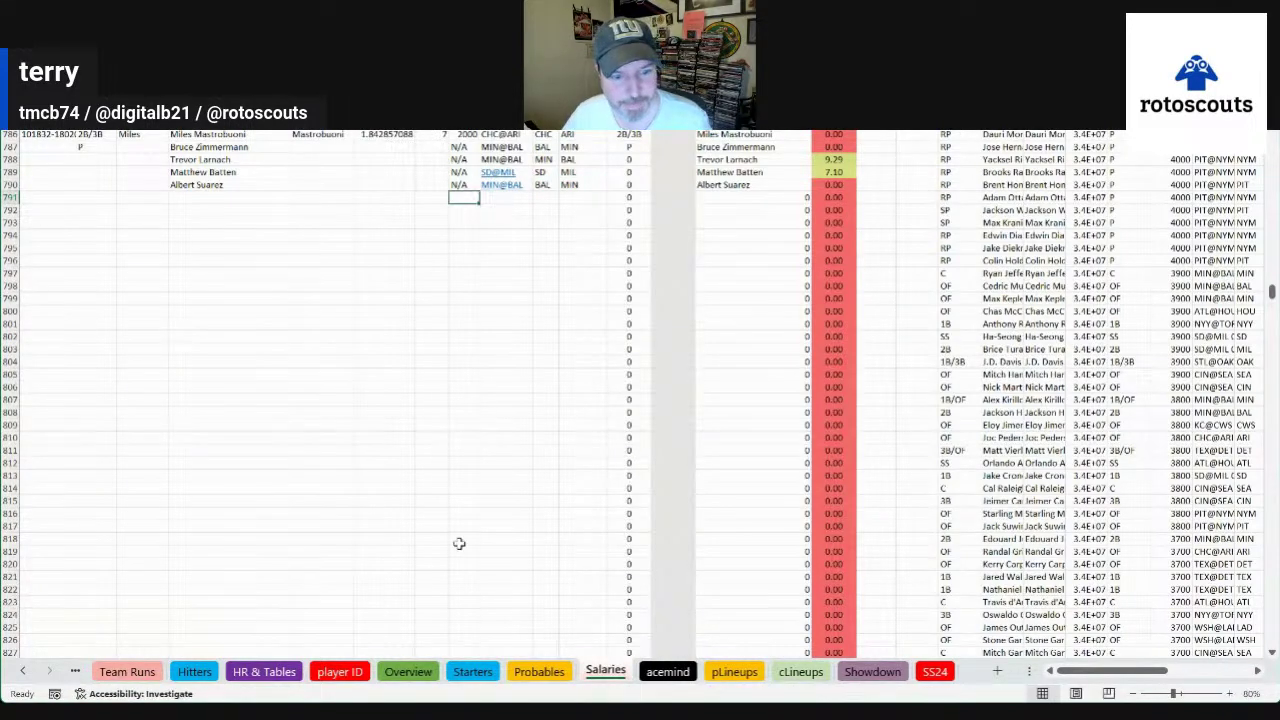
pyautogui.click(410, 674)
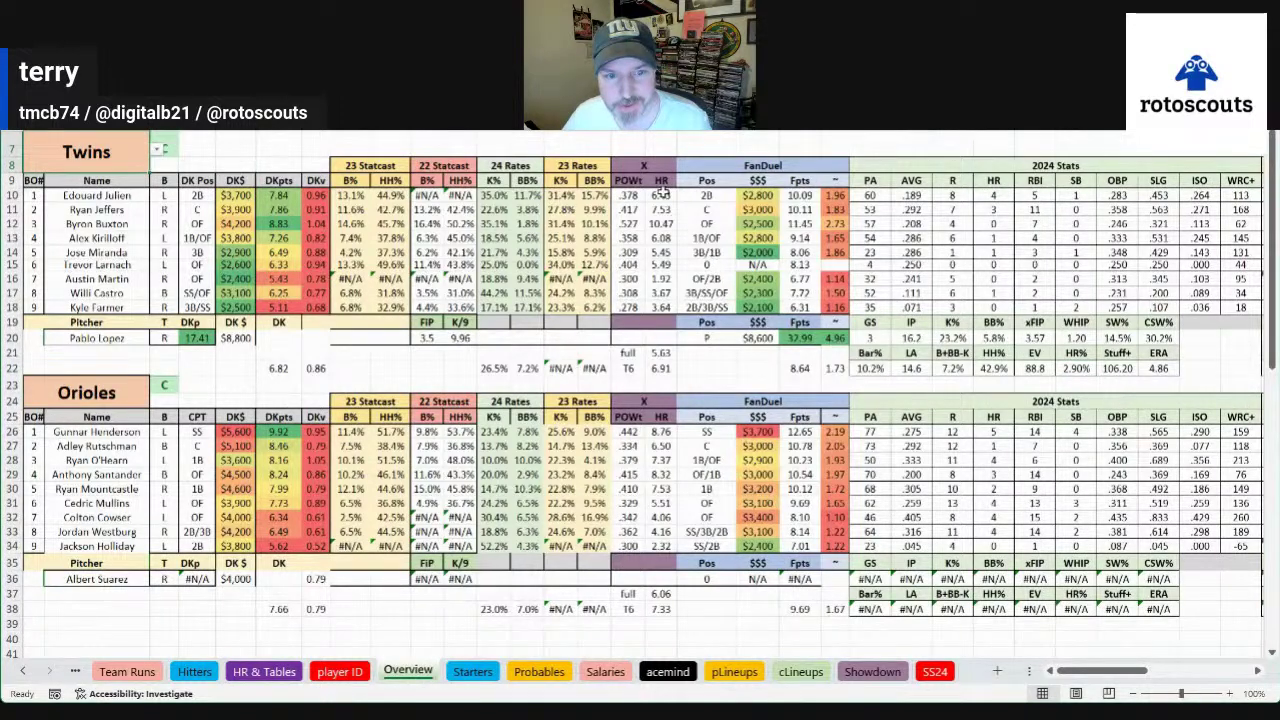
# Review the Twins hitters' HR values on the Overview sheet and save the workbook
pyautogui.moveTo(660, 194); pyautogui.dragTo(660, 302)
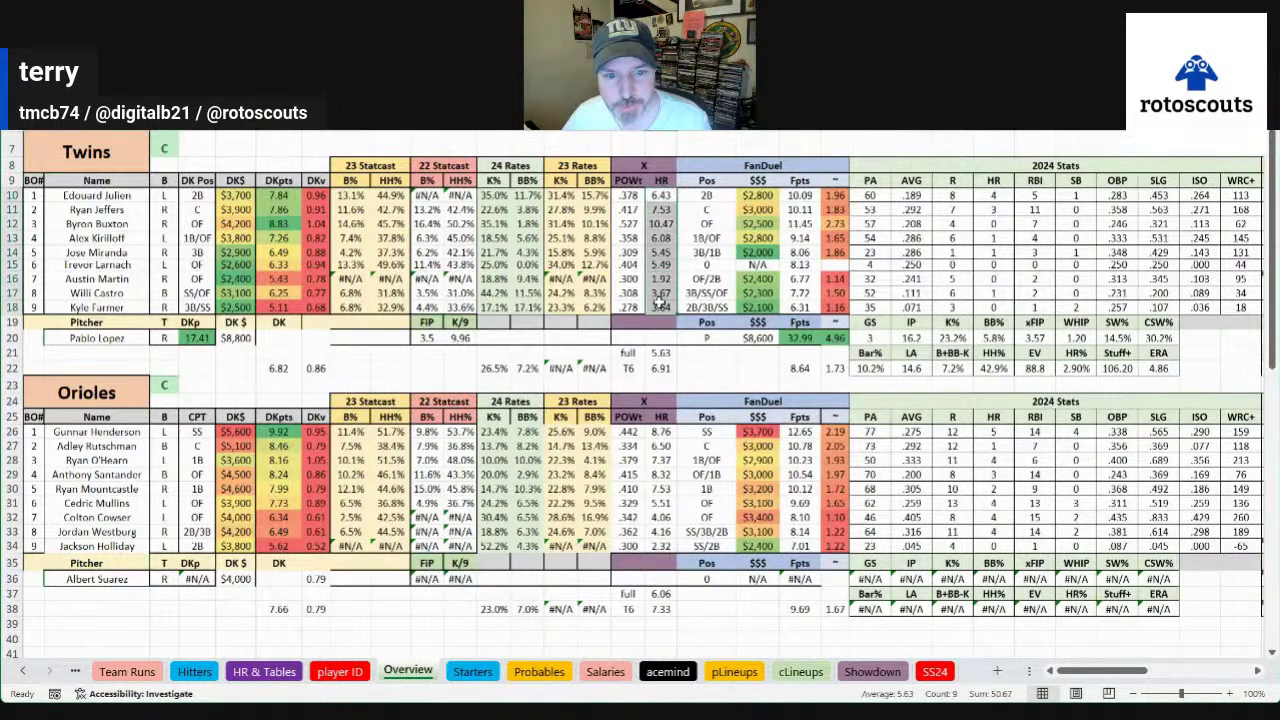
pyautogui.click(660, 303)
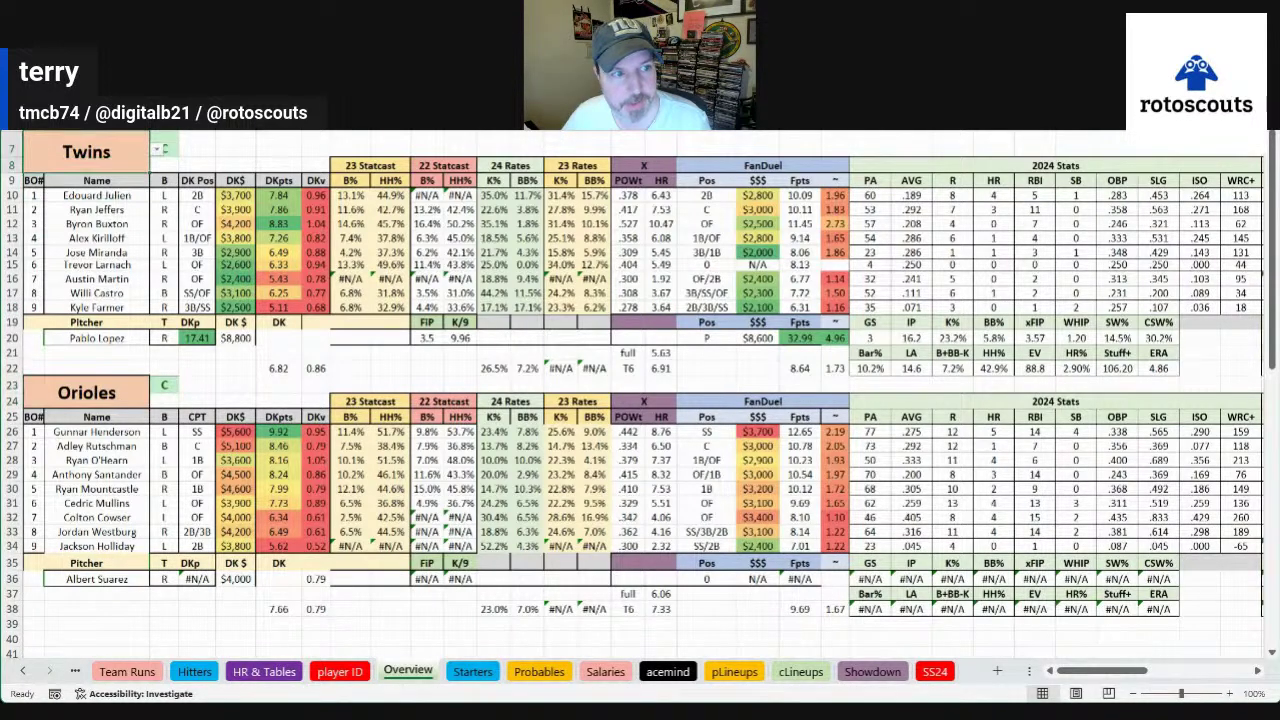
pyautogui.hotkey('ctrl', 's')
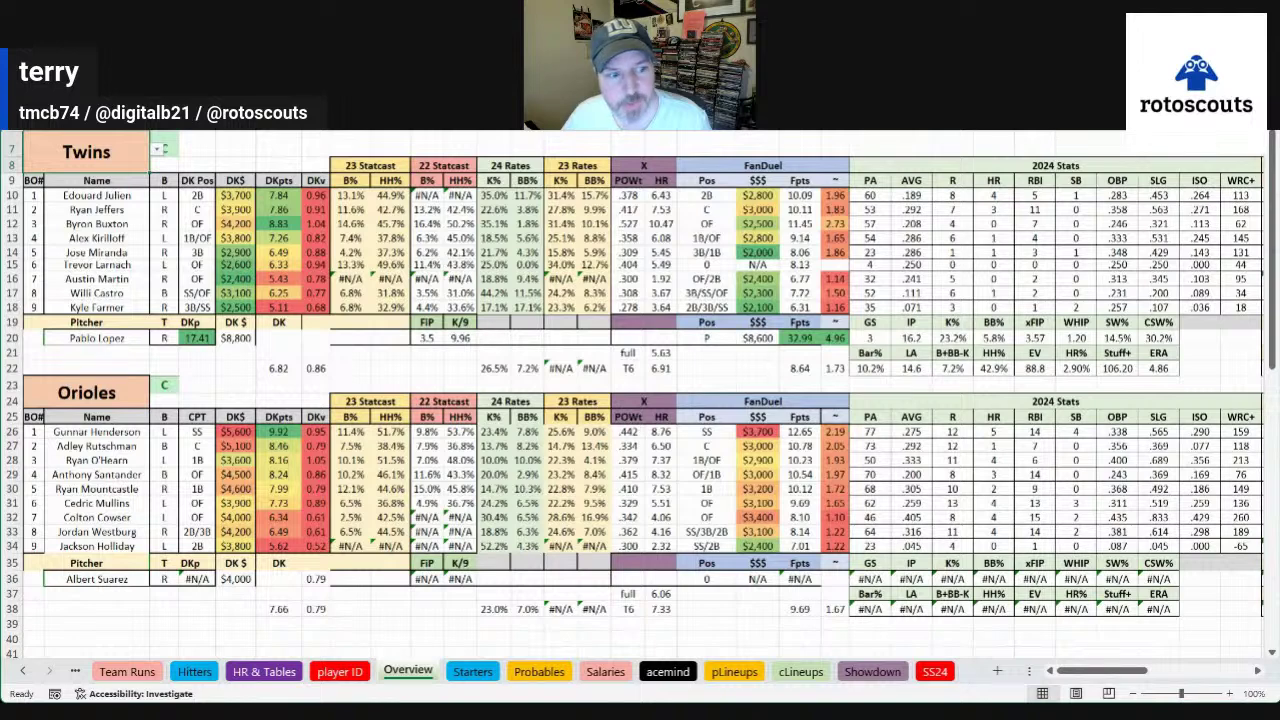
# Open the MLB Pitcher Projections Upload WP workbook from the recent files
pyautogui.click(166, 264)
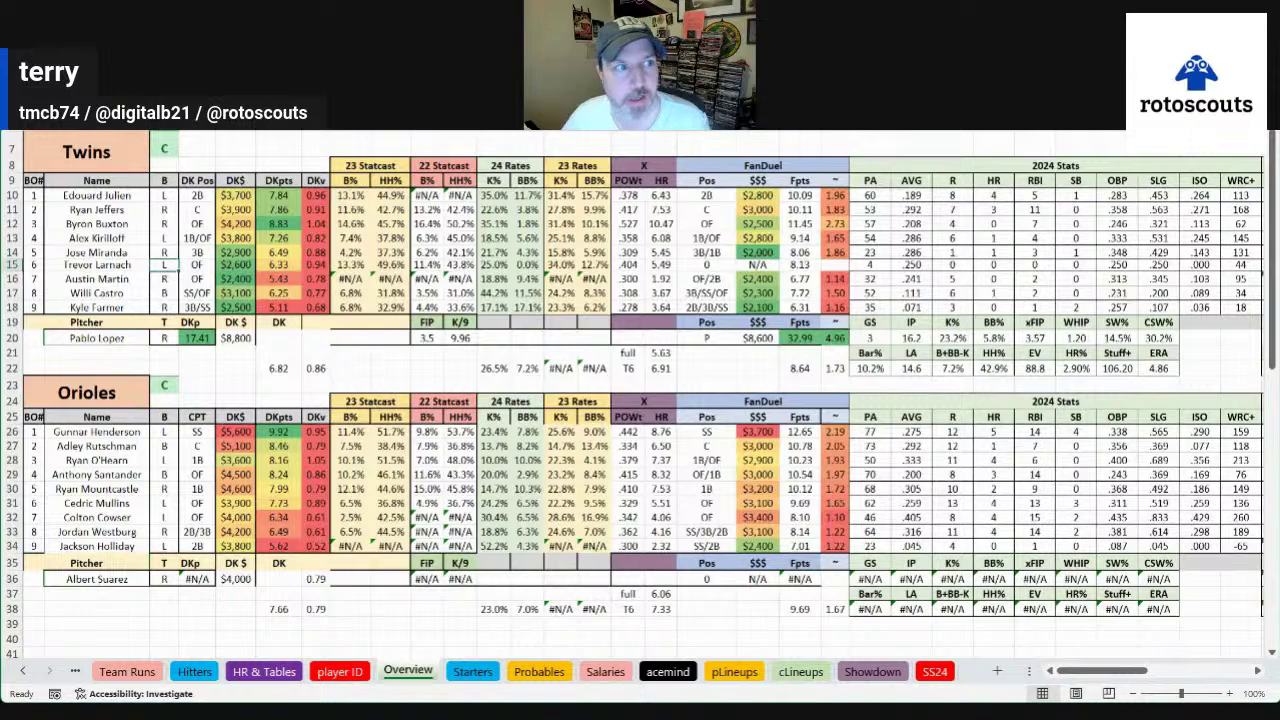
pyautogui.hotkey('alt', 'f')
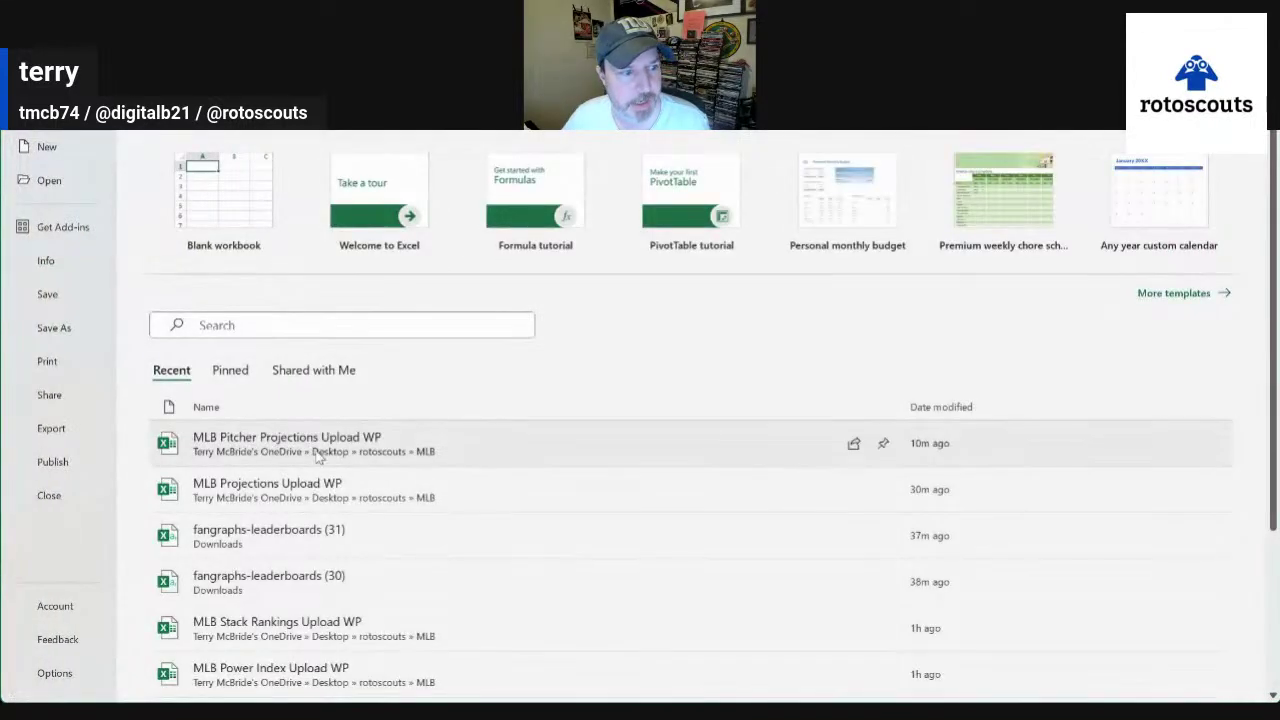
pyautogui.click(362, 455)
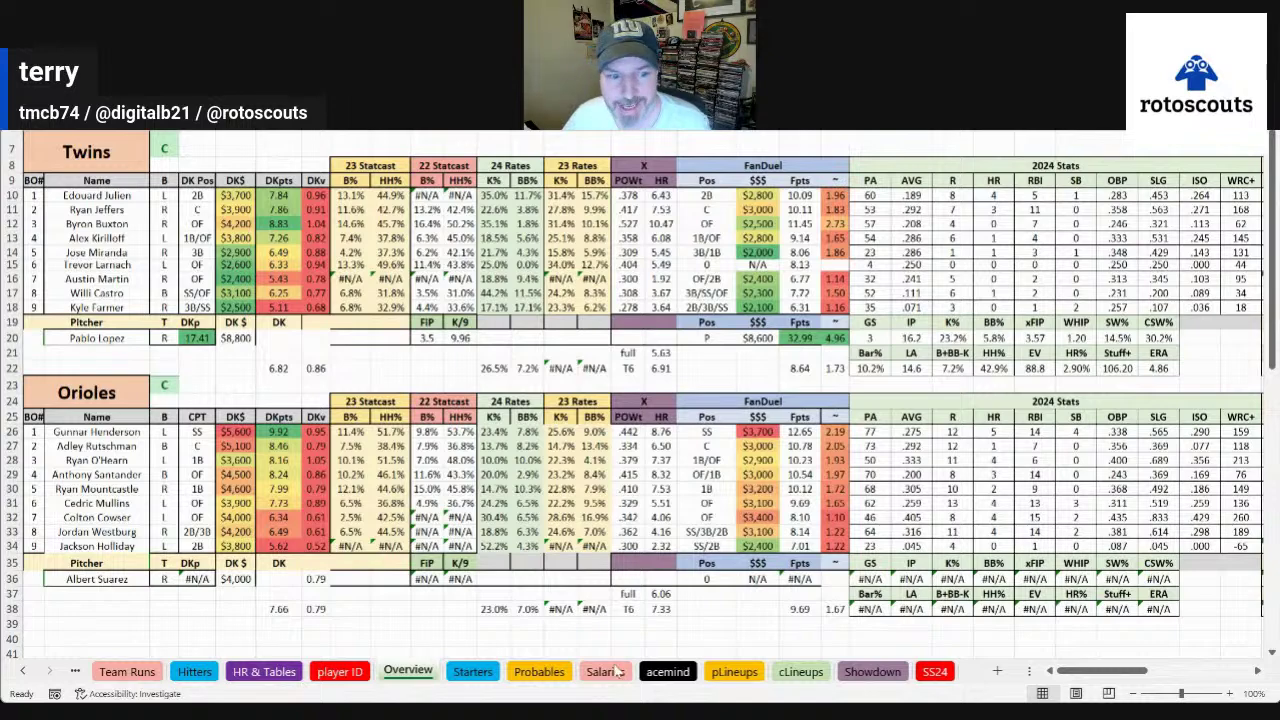
# Copy Albert Suarez's name, throwing hand and 4000 salary one by one from row 22 of the Starters sheet
pyautogui.click(473, 672)
pyautogui.press('Down')
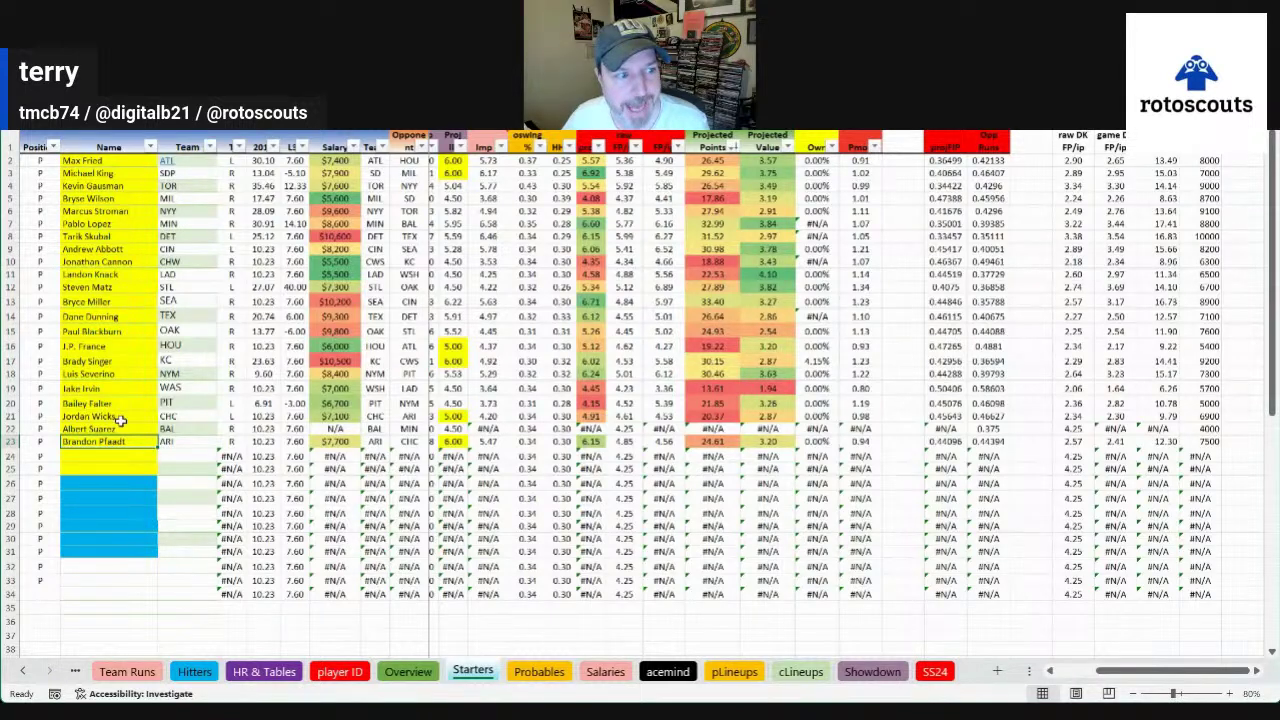
pyautogui.click(122, 428)
pyautogui.hotkey('ctrl', 'c')
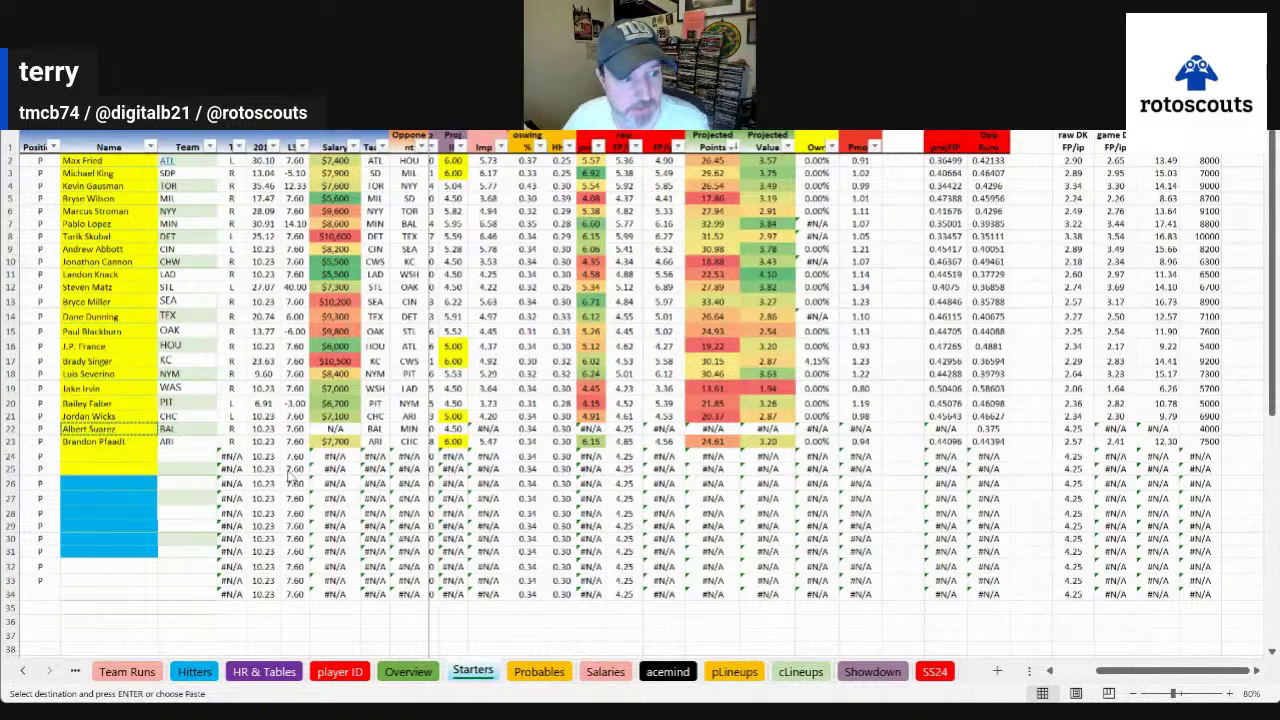
pyautogui.click(231, 428)
pyautogui.hotkey('ctrl', 'c')
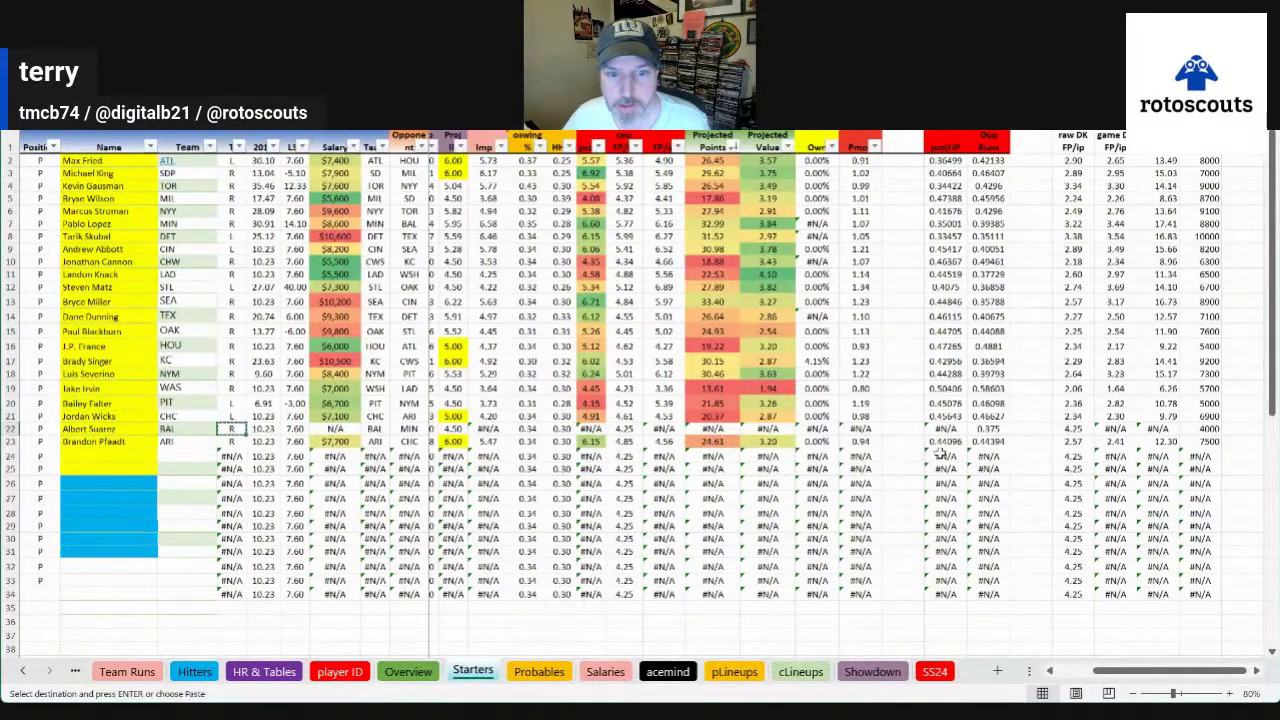
pyautogui.click(1030, 441)
pyautogui.click(1200, 441)
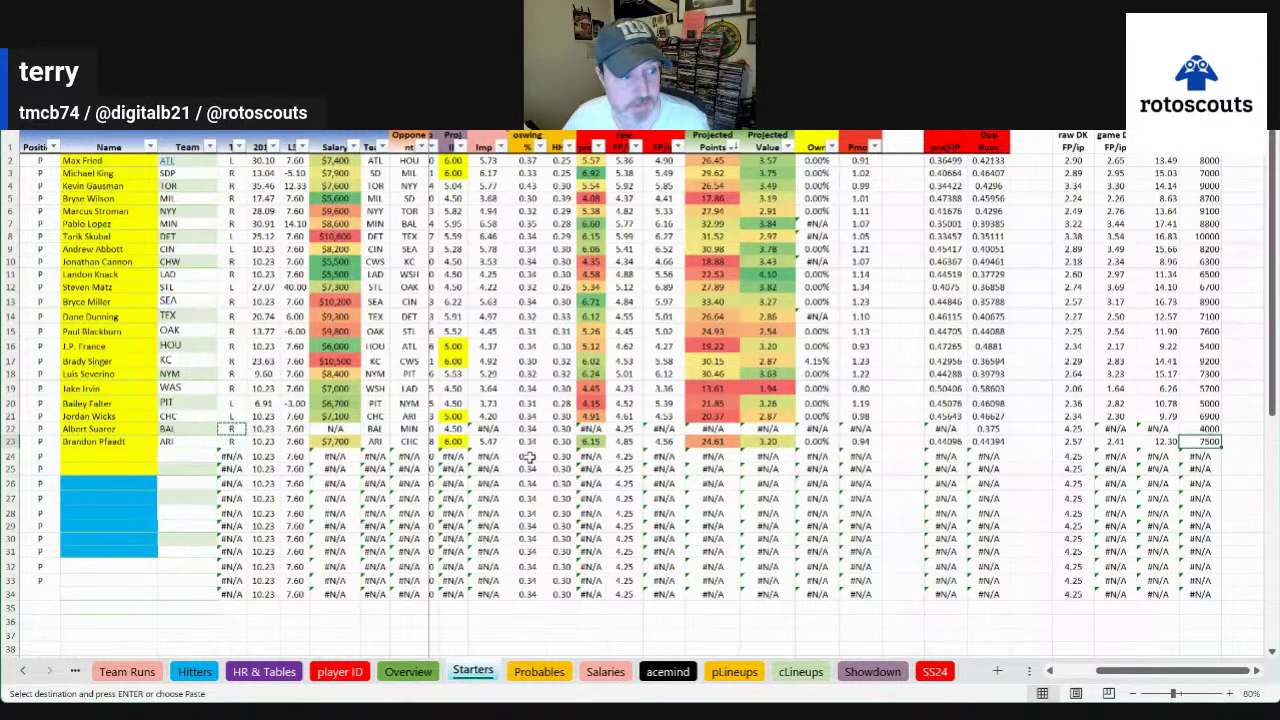
pyautogui.click(1200, 428)
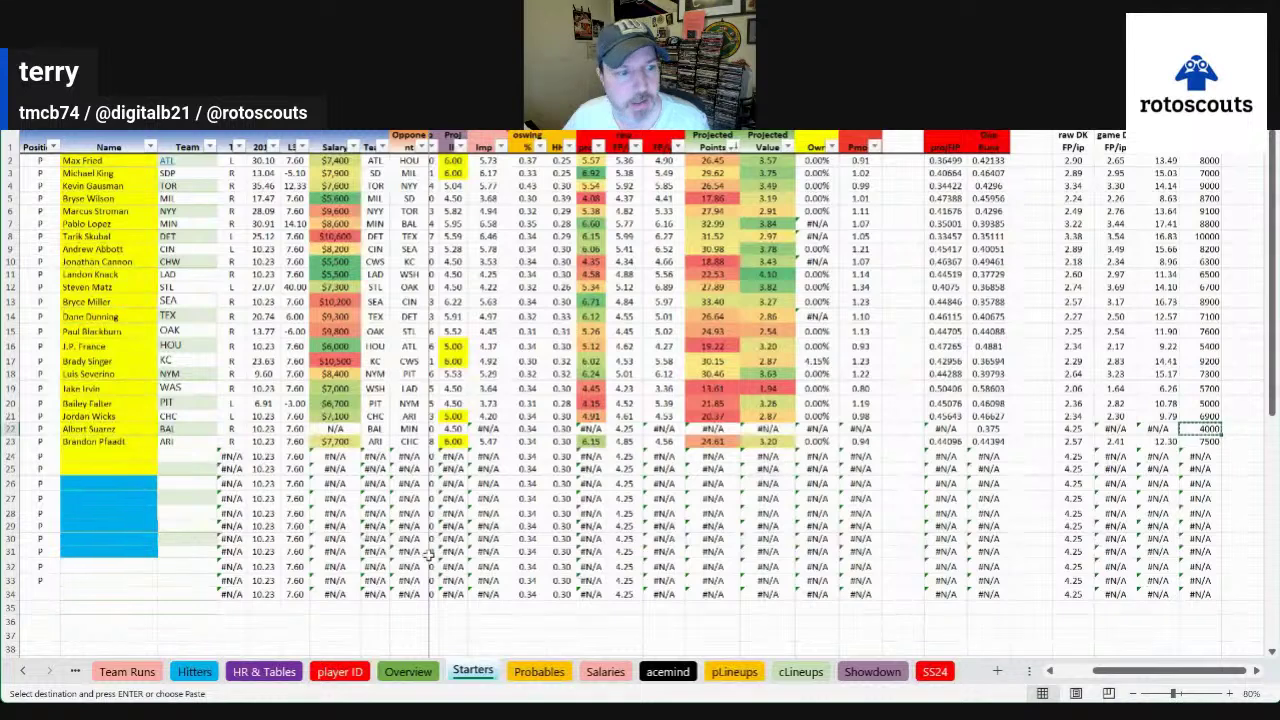
# Replace Justin Armbruester's name in row 5110 of the Steamer RoS sheet with Albert Suarez and fill the cell yellow
pyautogui.click(26, 673)
pyautogui.click(26, 673)
pyautogui.click(26, 673)
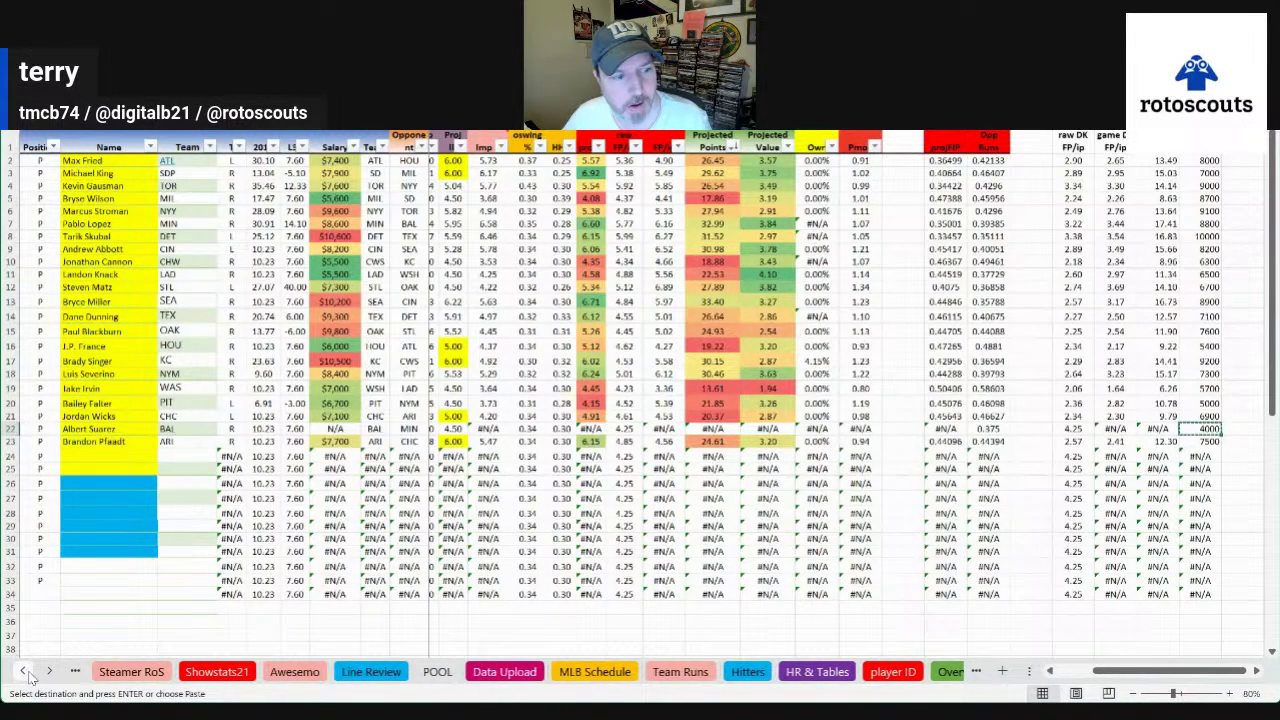
pyautogui.click(131, 671)
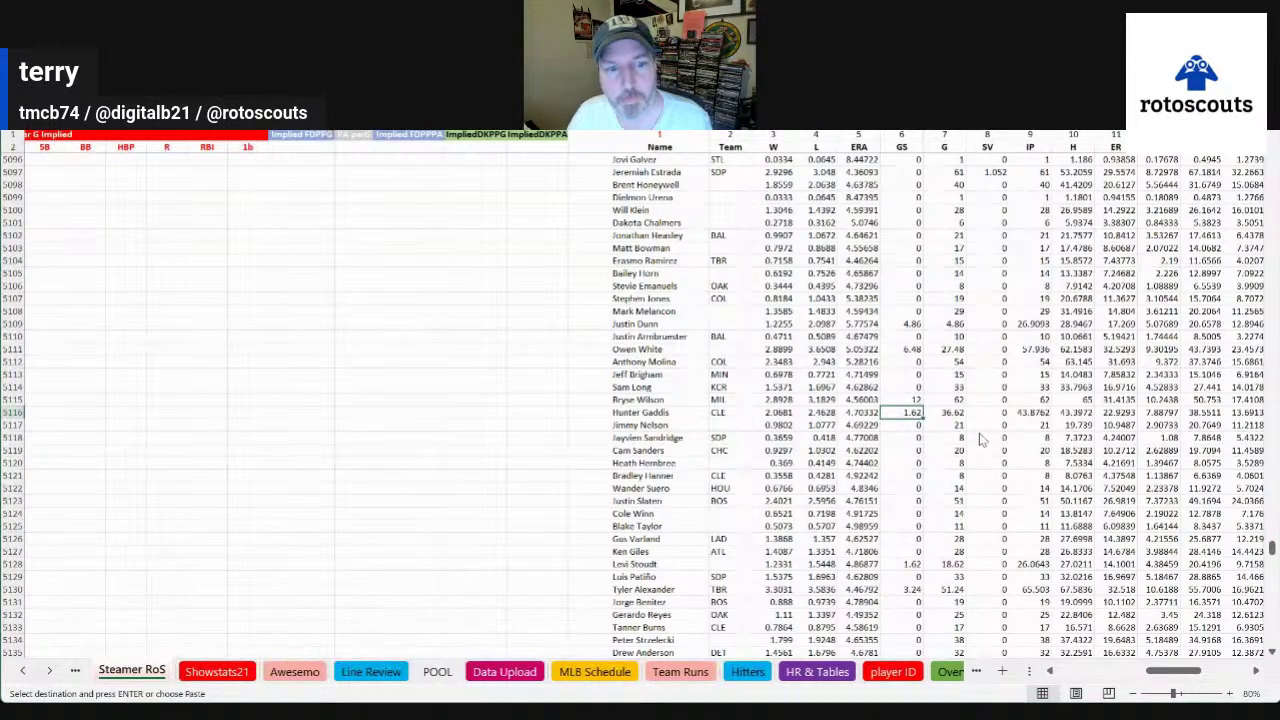
pyautogui.click(688, 426)
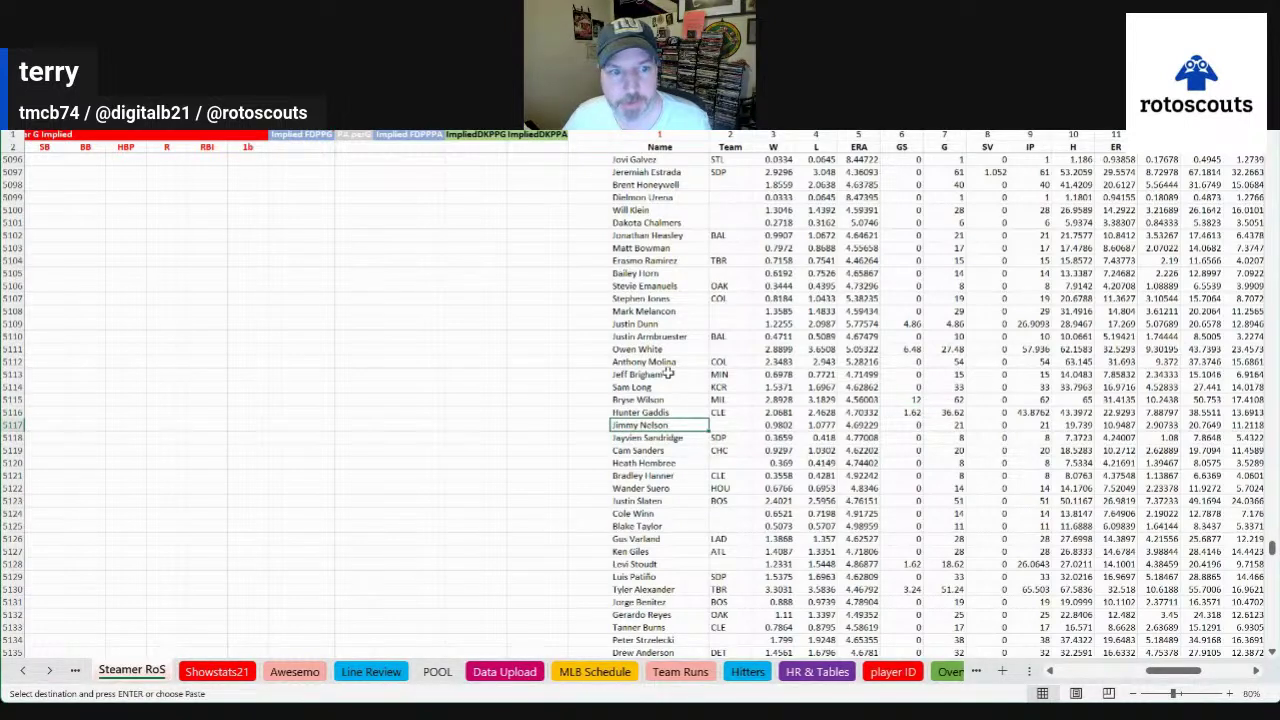
pyautogui.click(660, 338)
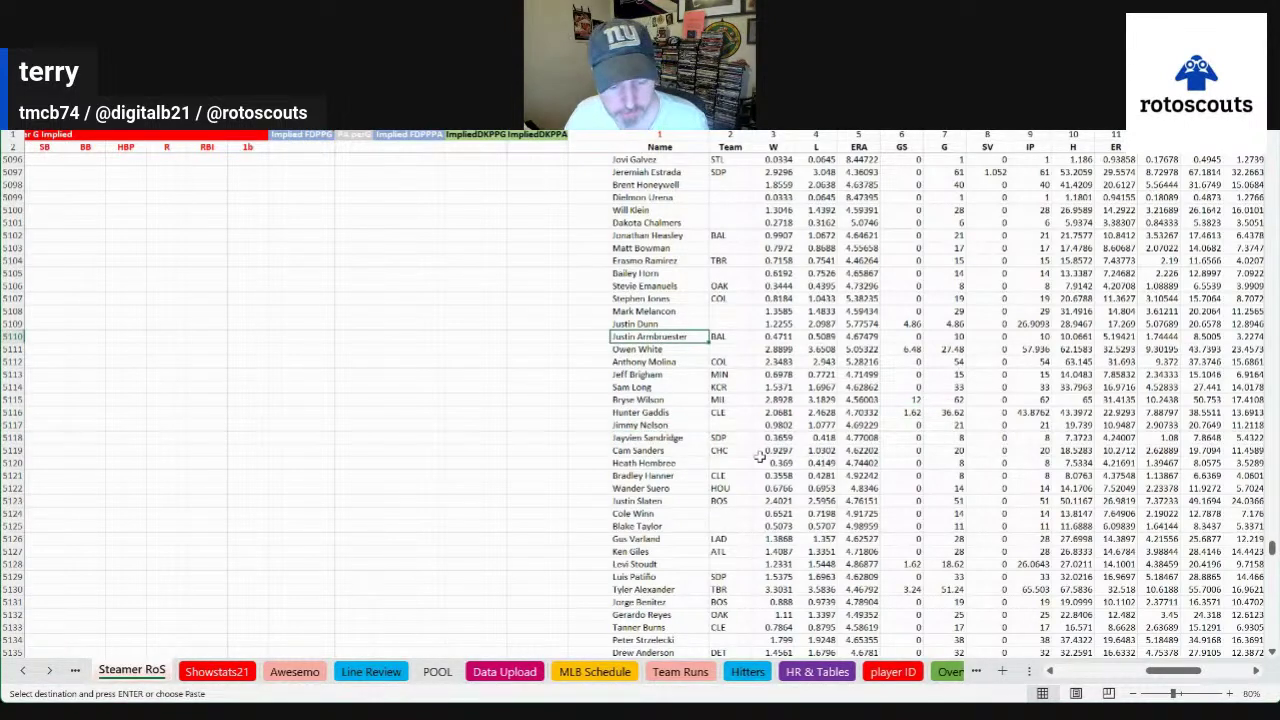
pyautogui.write('Albert')
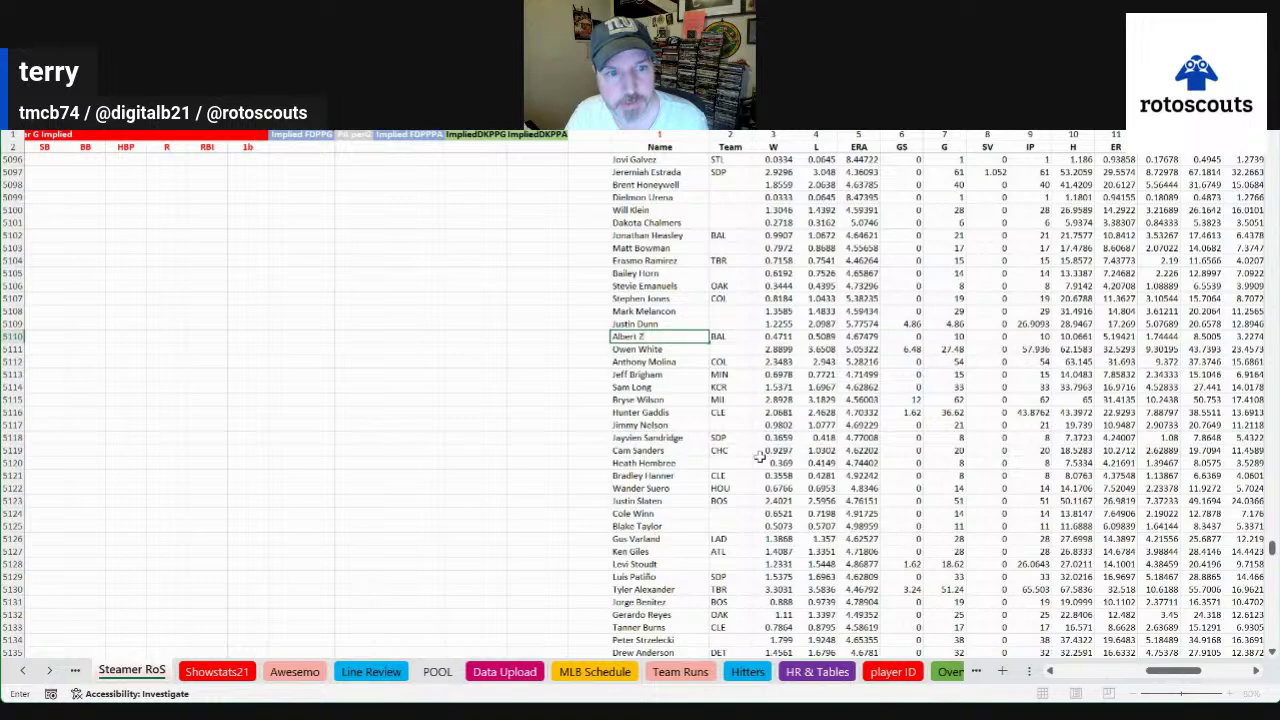
pyautogui.write(' Suarez')
pyautogui.hotkey('ctrl', 'Return')
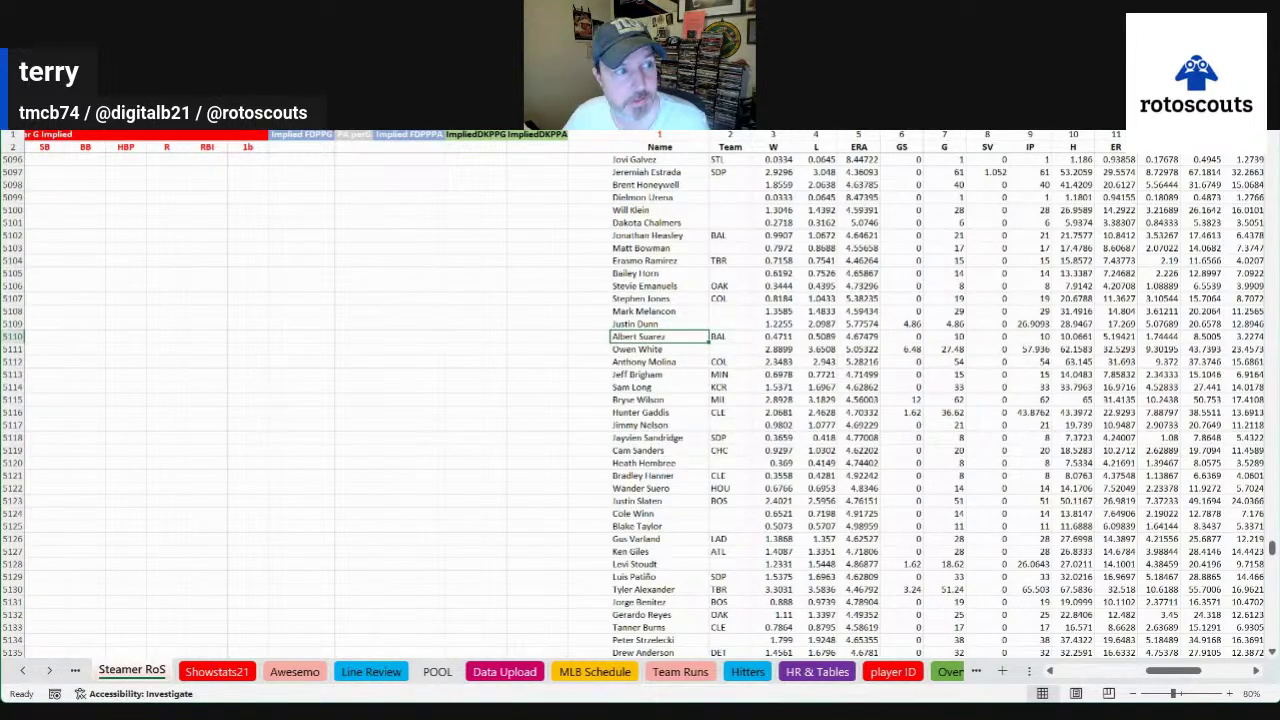
pyautogui.hotkey('alt', 'h')
pyautogui.press('h')
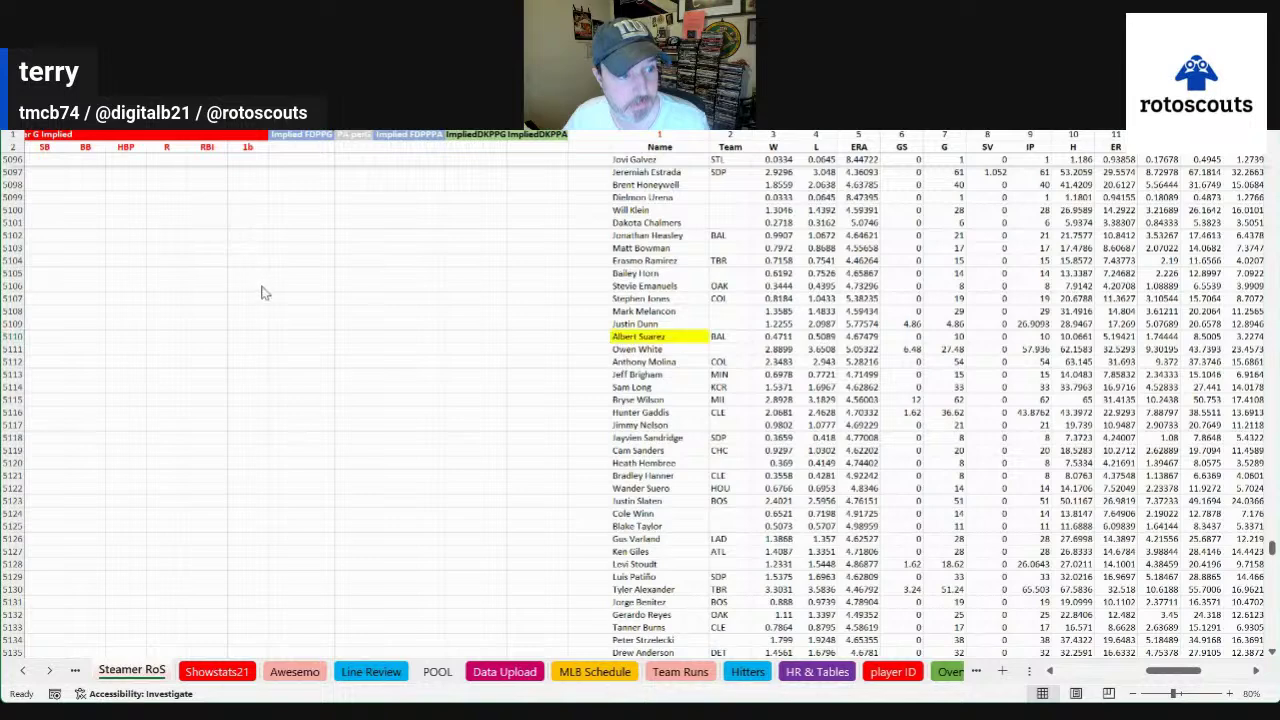
# Set Albert Suarez's games started (GS) to 10 in row 5110
pyautogui.click(910, 338)
pyautogui.write('10')
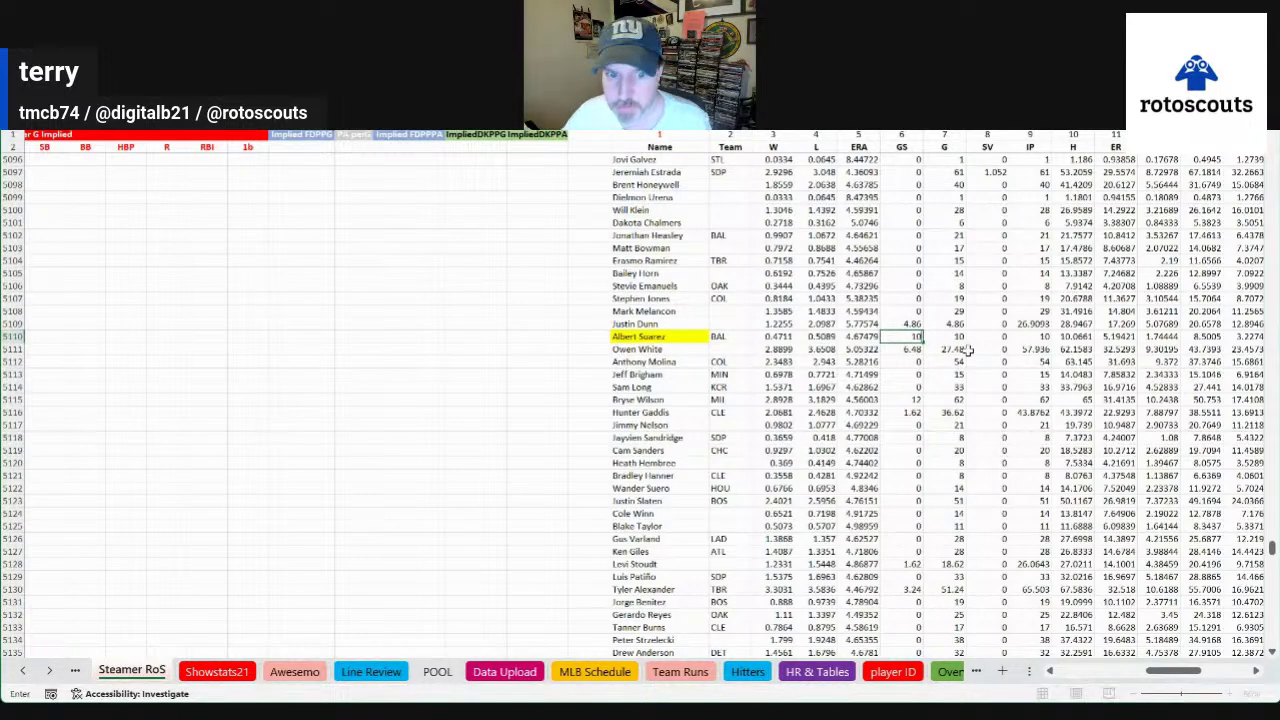
pyautogui.press('Return')
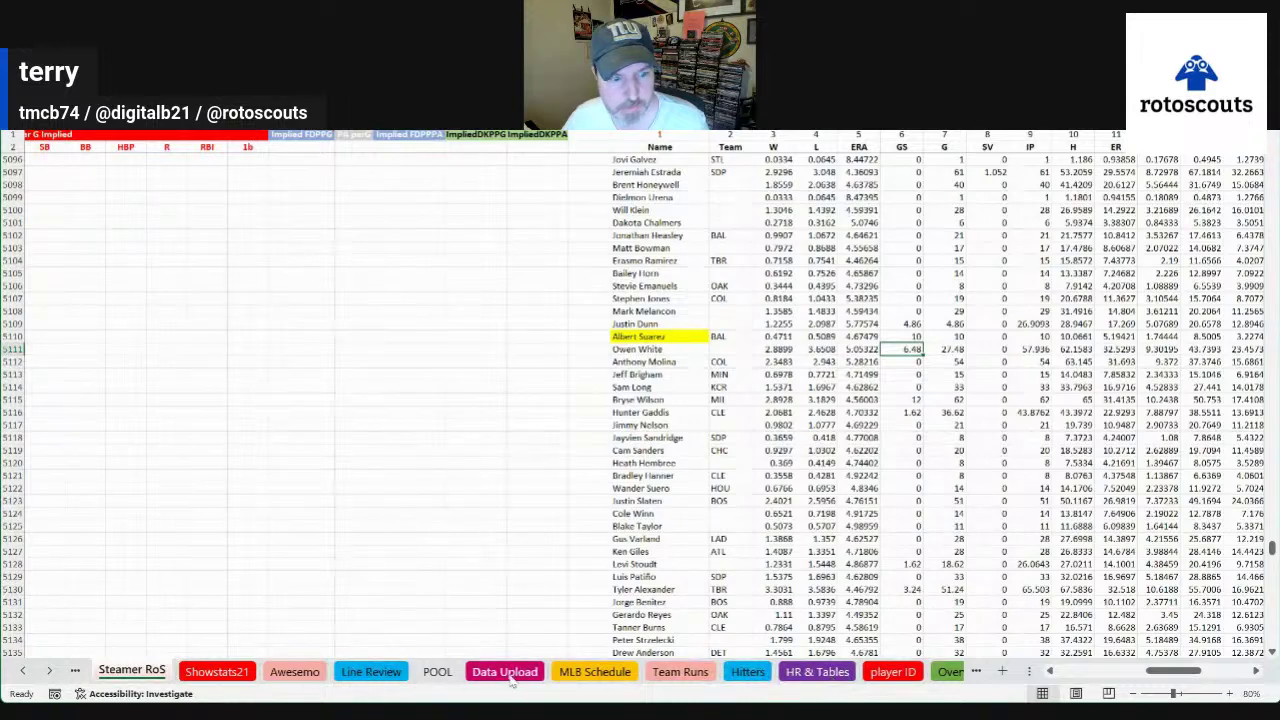
# Return to the Starters sheet to check Albert Suarez's recalculated projection
pyautogui.click(49, 672)
pyautogui.click(49, 672)
pyautogui.click(49, 672)
pyautogui.click(49, 672)
pyautogui.click(49, 672)
pyautogui.click(49, 672)
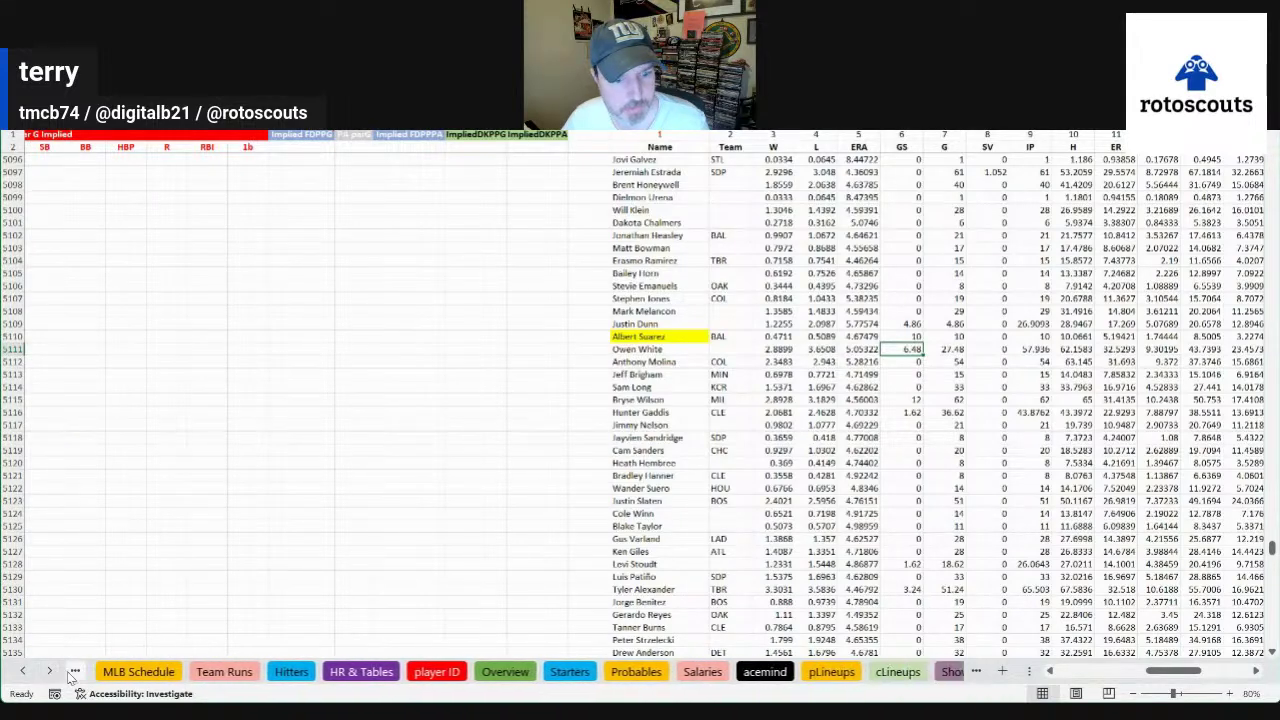
pyautogui.click(566, 672)
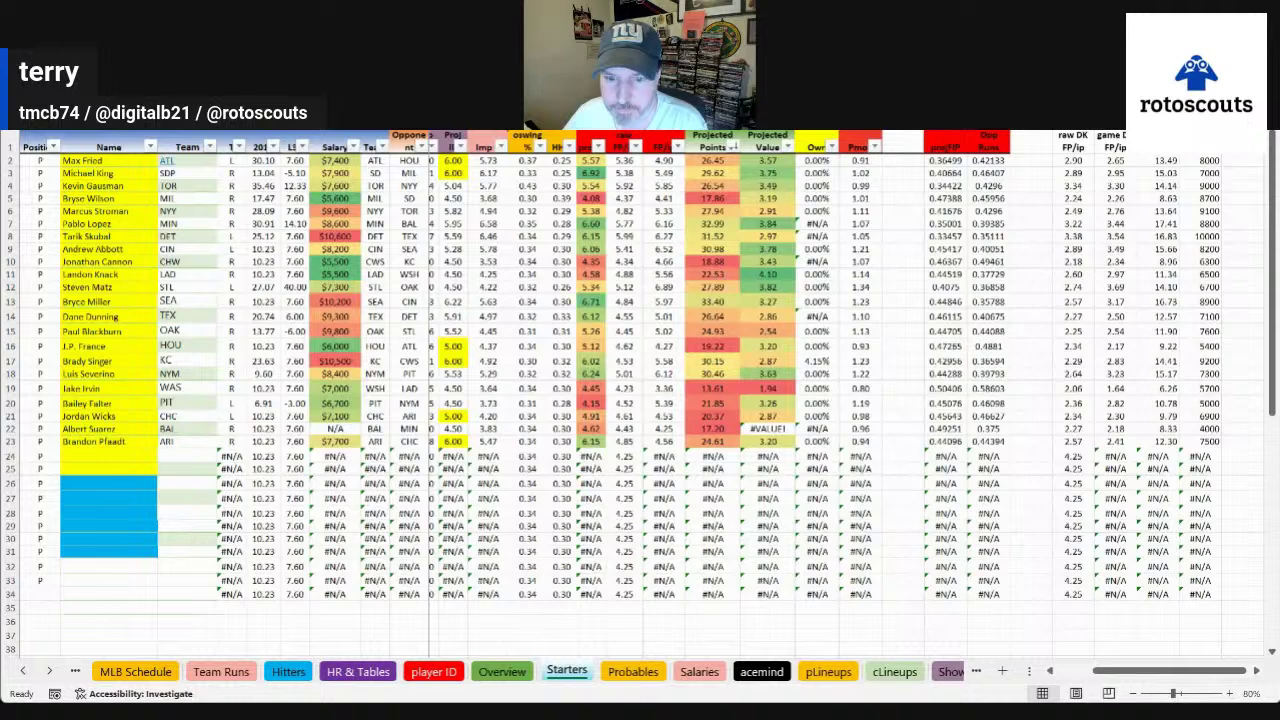
# Go back to the Steamer RoS sheet and examine Albert Suarez's full row of pitching stats through FIP
pyautogui.click(23, 671)
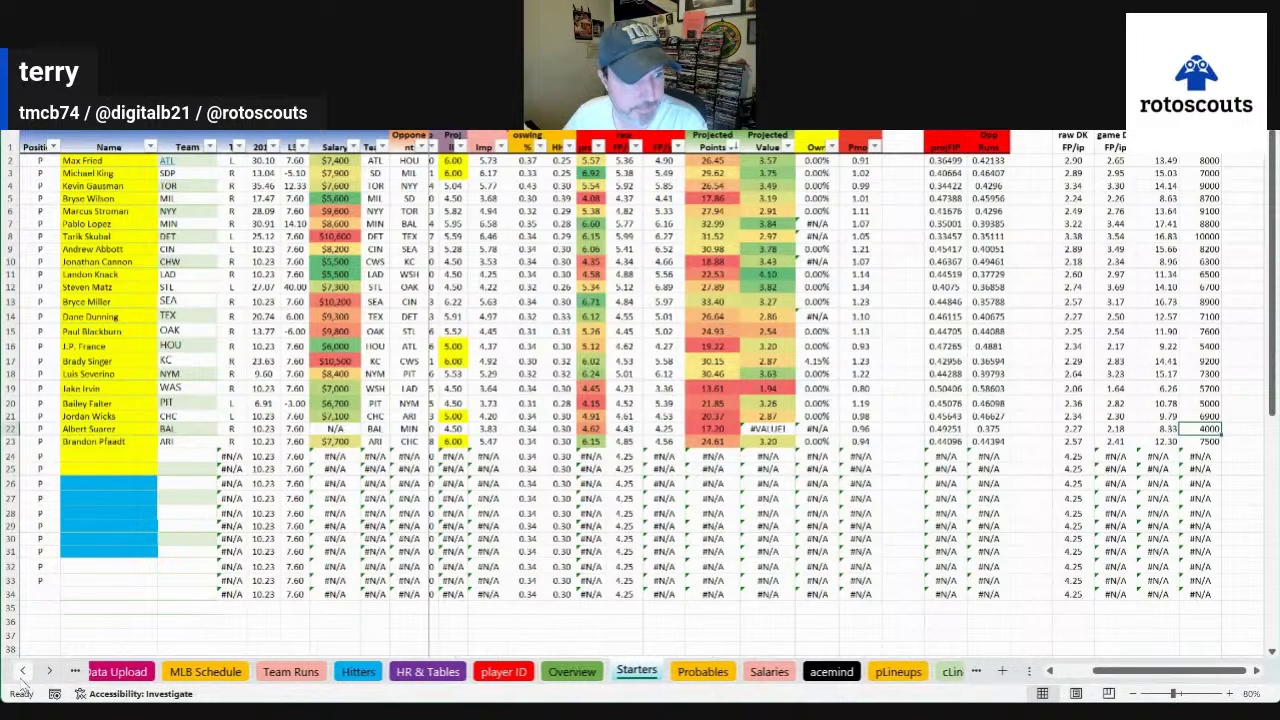
pyautogui.click(23, 671)
pyautogui.click(23, 671)
pyautogui.click(23, 671)
pyautogui.click(23, 671)
pyautogui.click(23, 671)
pyautogui.click(131, 671)
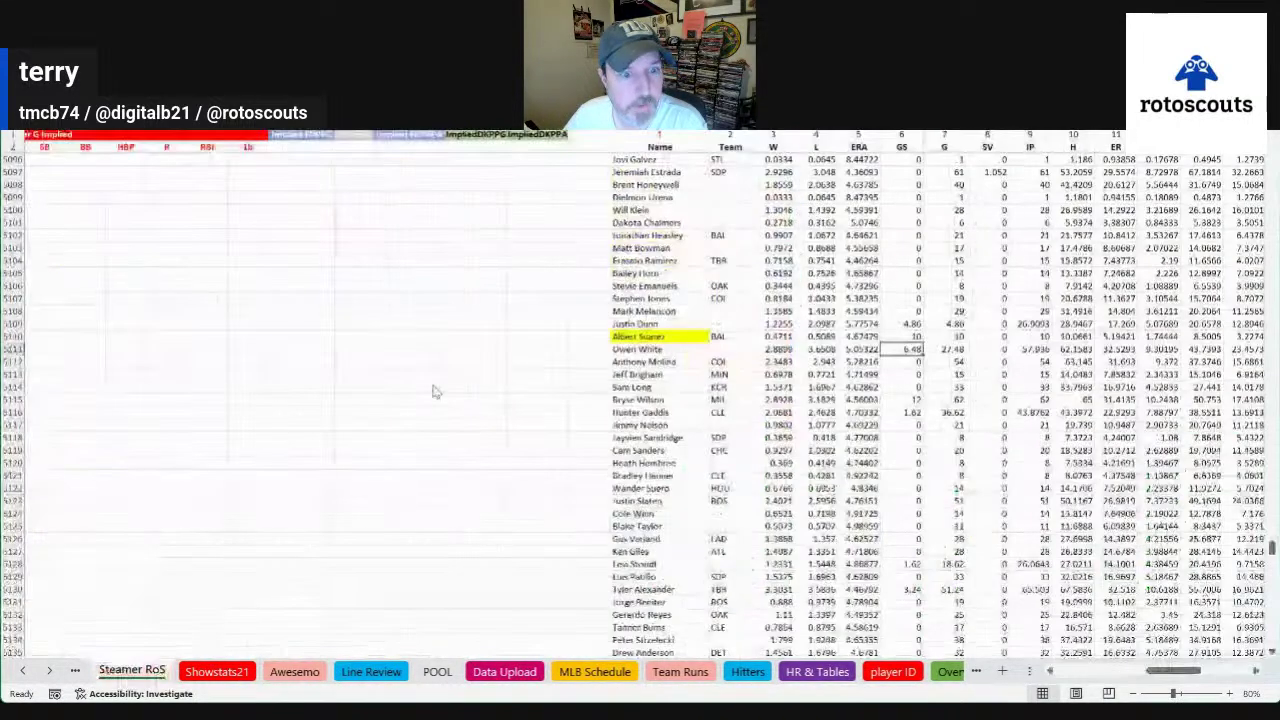
pyautogui.moveTo(680, 337); pyautogui.dragTo(905, 337)
pyautogui.moveTo(1003, 336); pyautogui.dragTo(1155, 340)
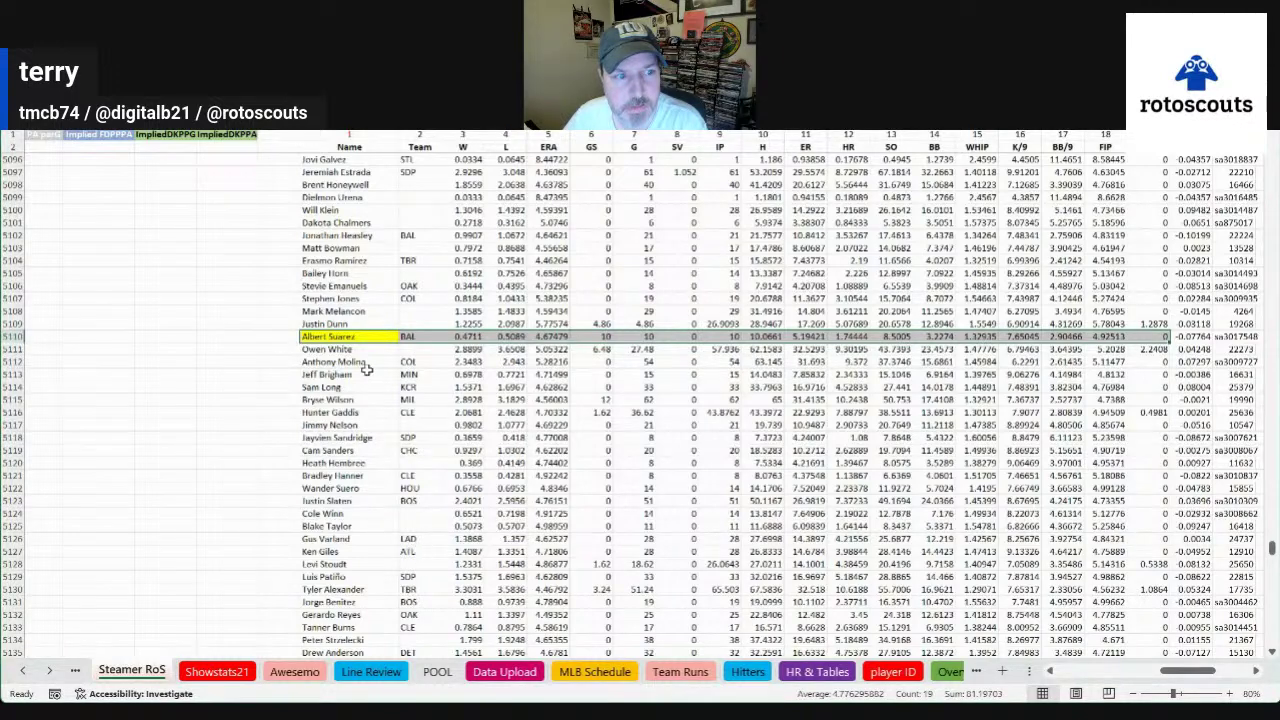
pyautogui.click(372, 425)
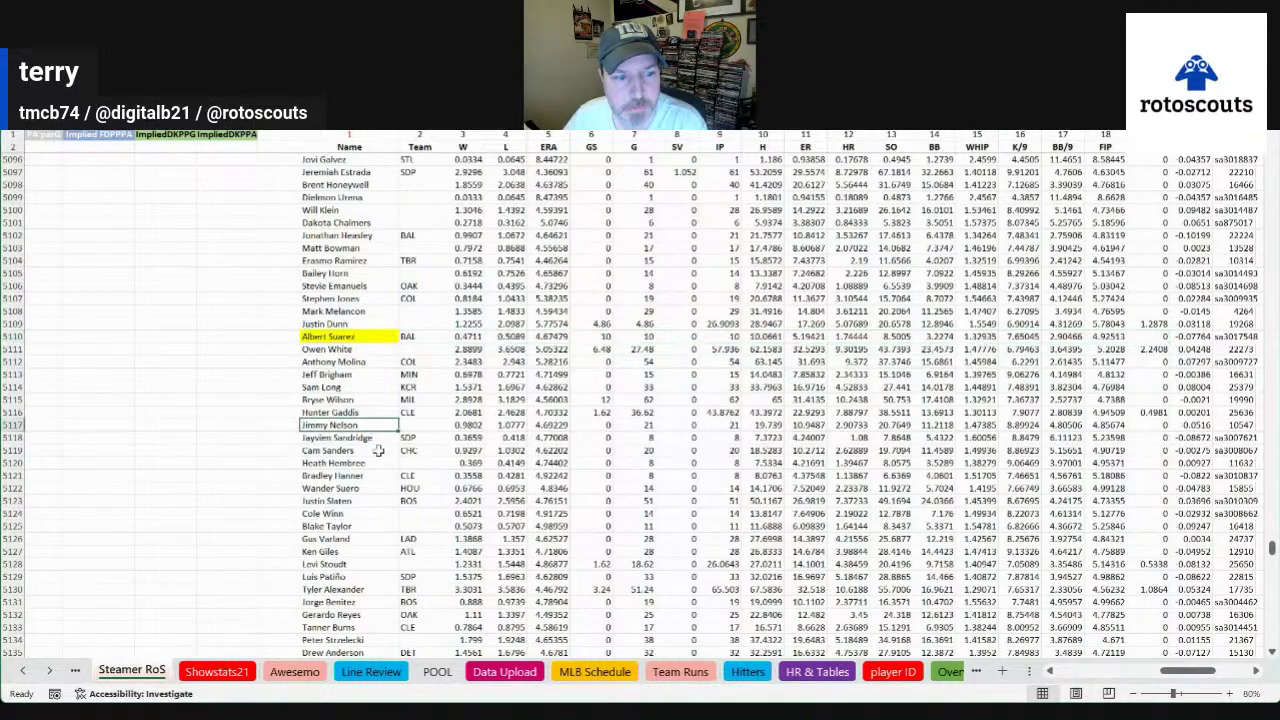
# Recheck Albert Suarez's row on the Starters sheet and return to the Overview sheet
pyautogui.click(50, 671)
pyautogui.click(50, 671)
pyautogui.click(50, 671)
pyautogui.click(50, 671)
pyautogui.click(50, 671)
pyautogui.click(50, 671)
pyautogui.click(50, 671)
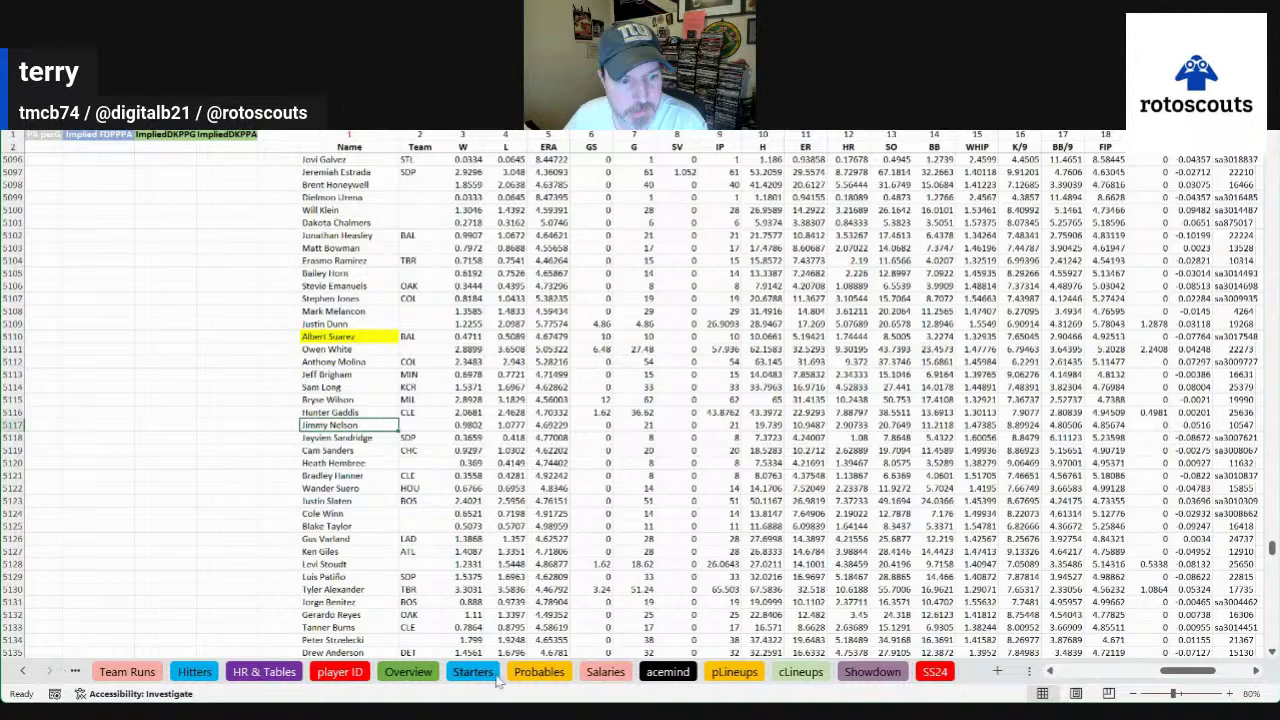
pyautogui.click(490, 675)
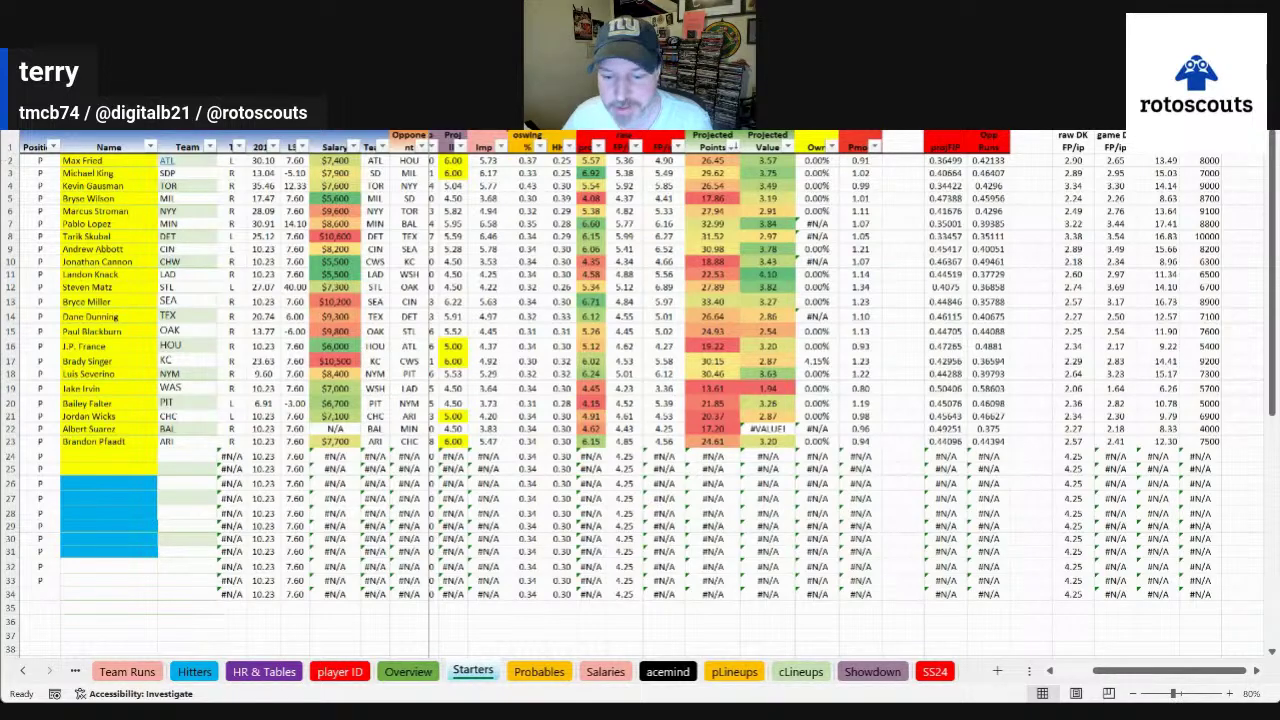
pyautogui.click(404, 670)
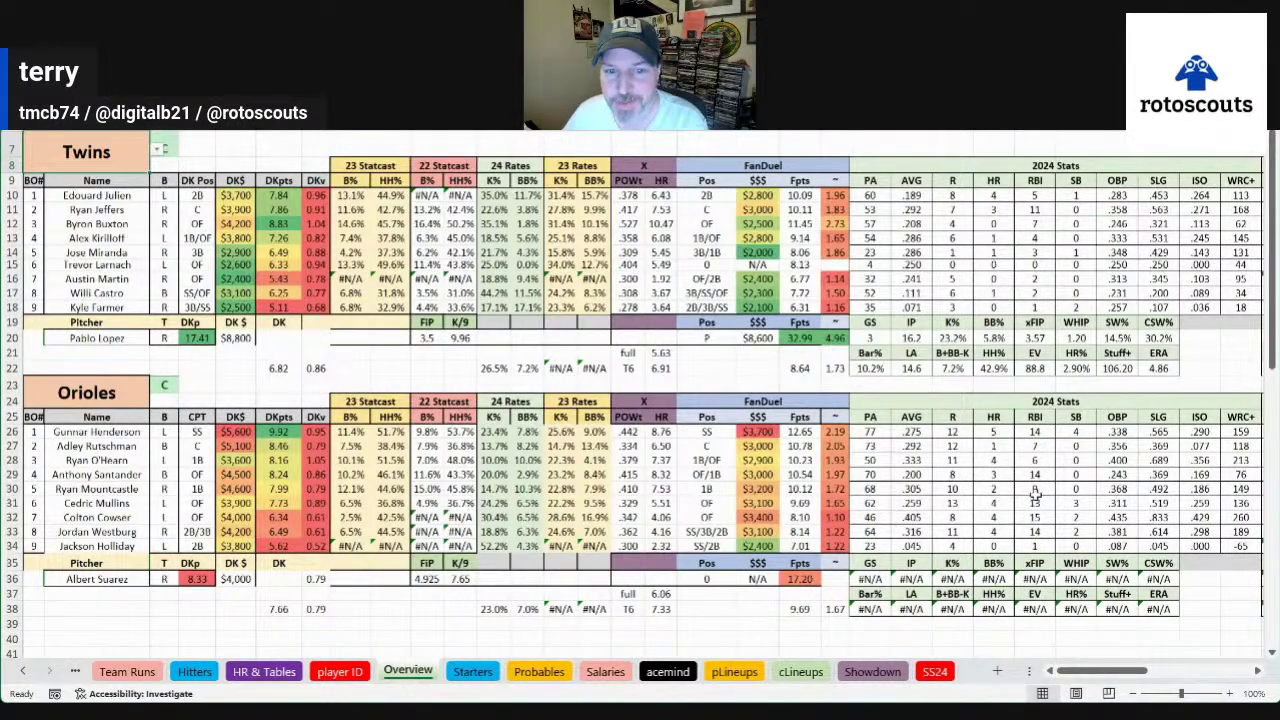
# Review the 2024 stats and WRC+ of the top Orioles hitters and look at Alex Kirilloff in the Twins lineup
pyautogui.click(911, 460)
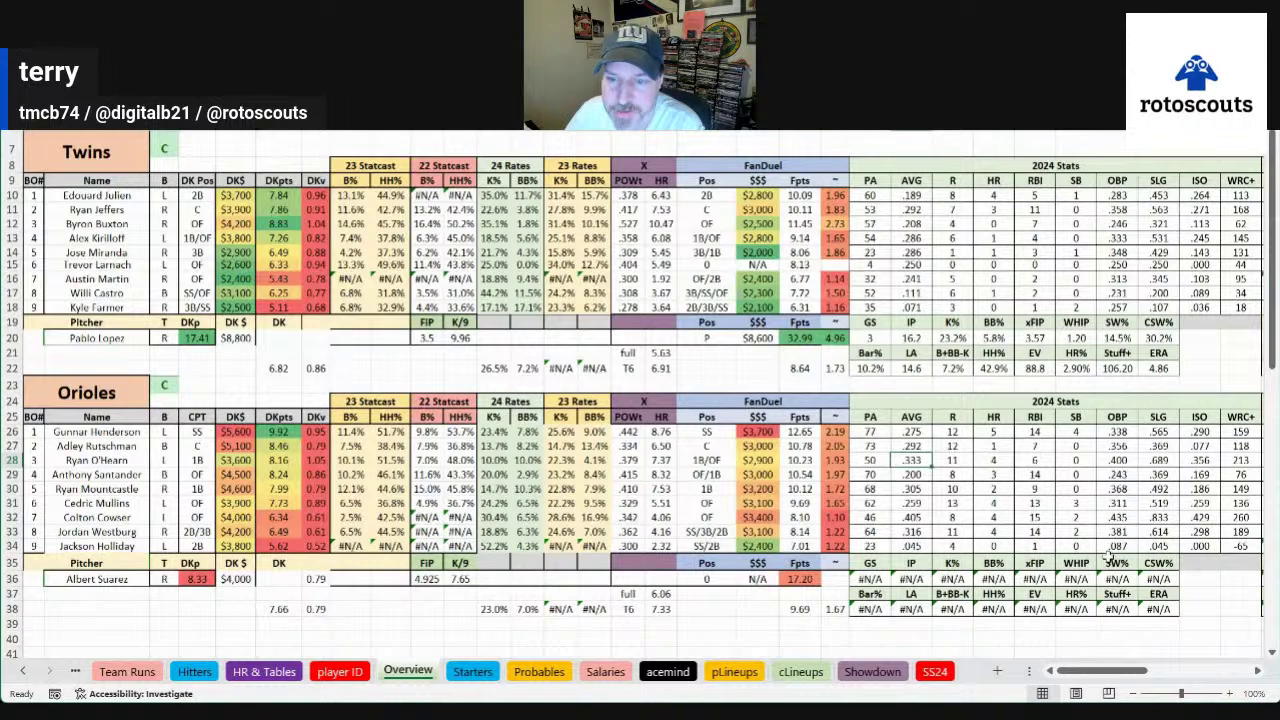
pyautogui.click(1240, 432)
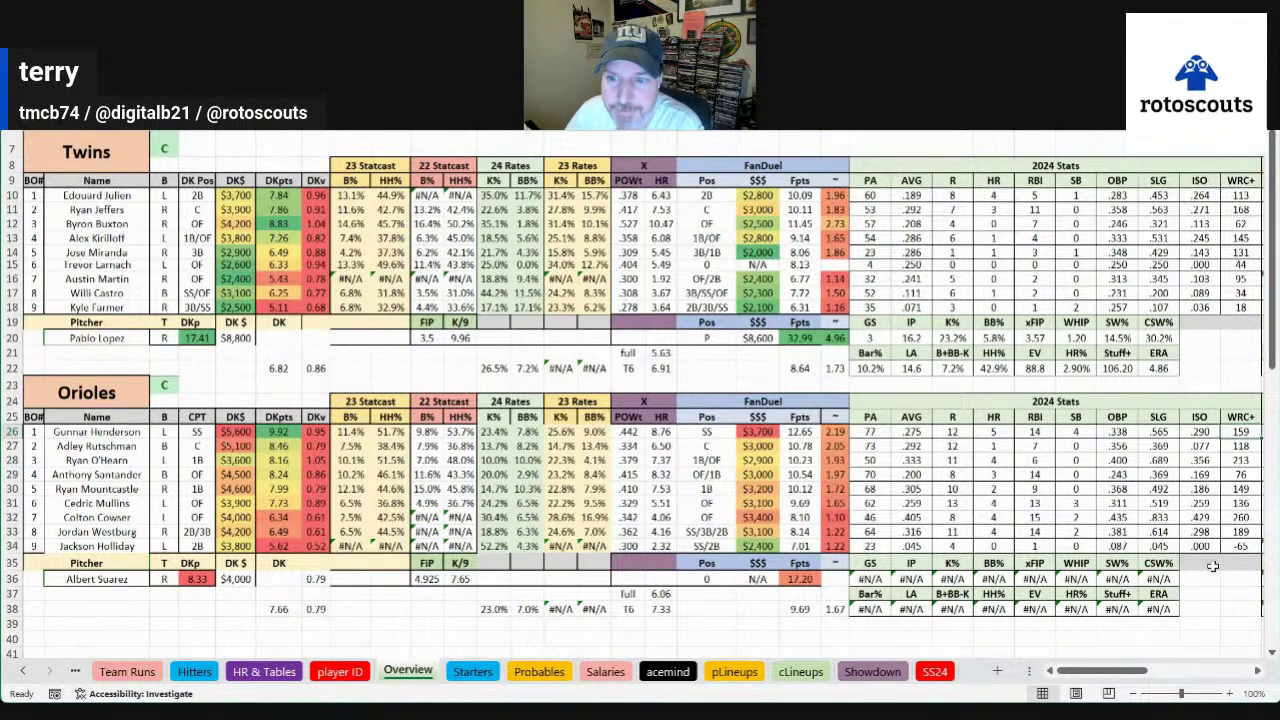
pyautogui.click(1248, 458)
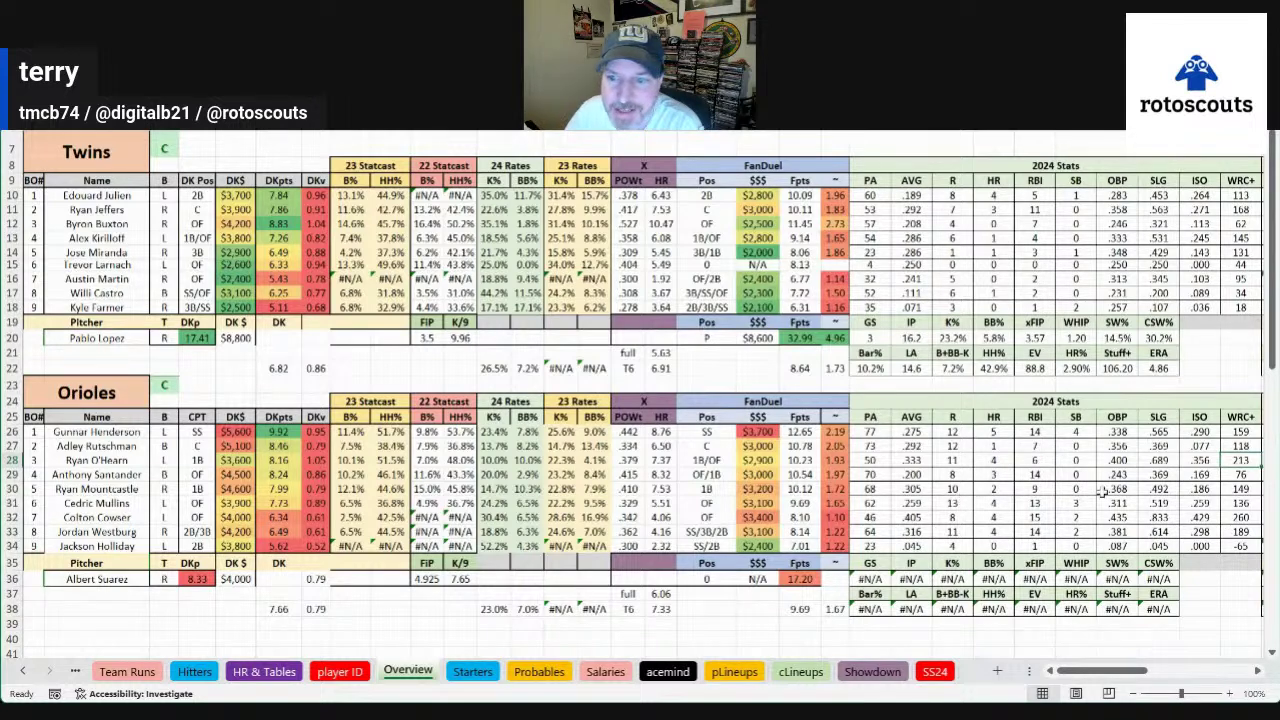
pyautogui.click(1235, 474)
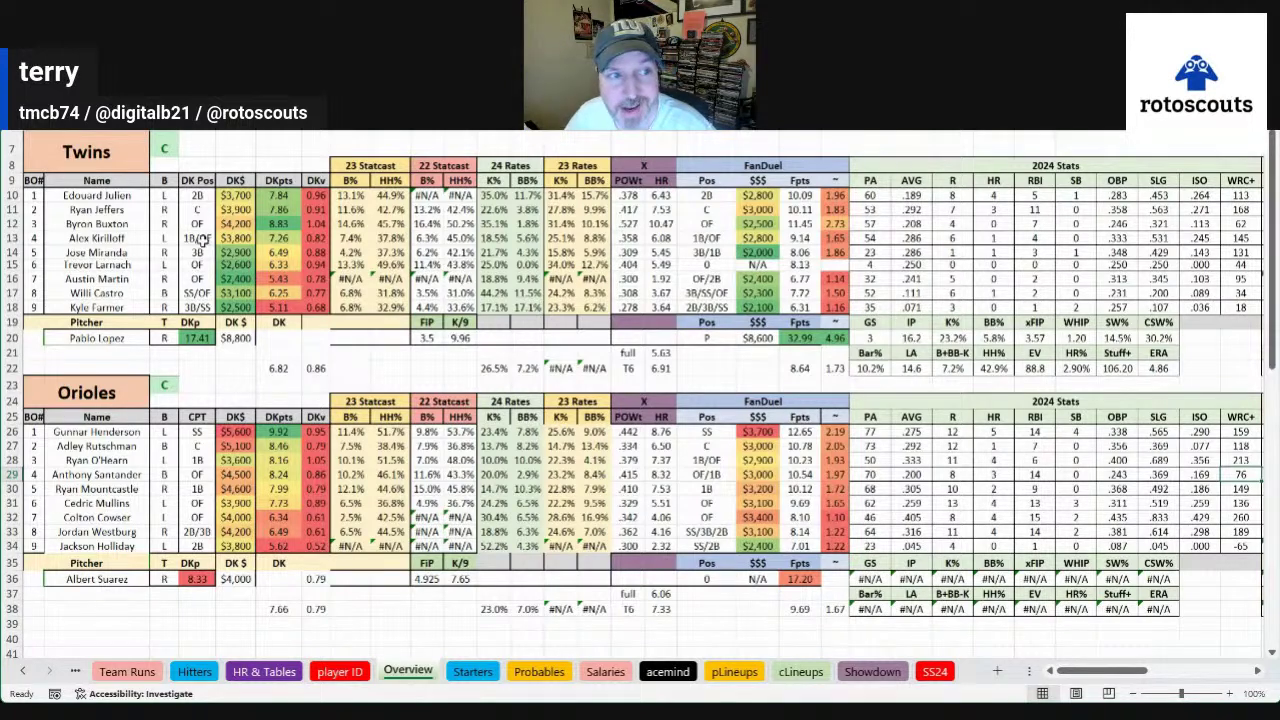
pyautogui.click(100, 238)
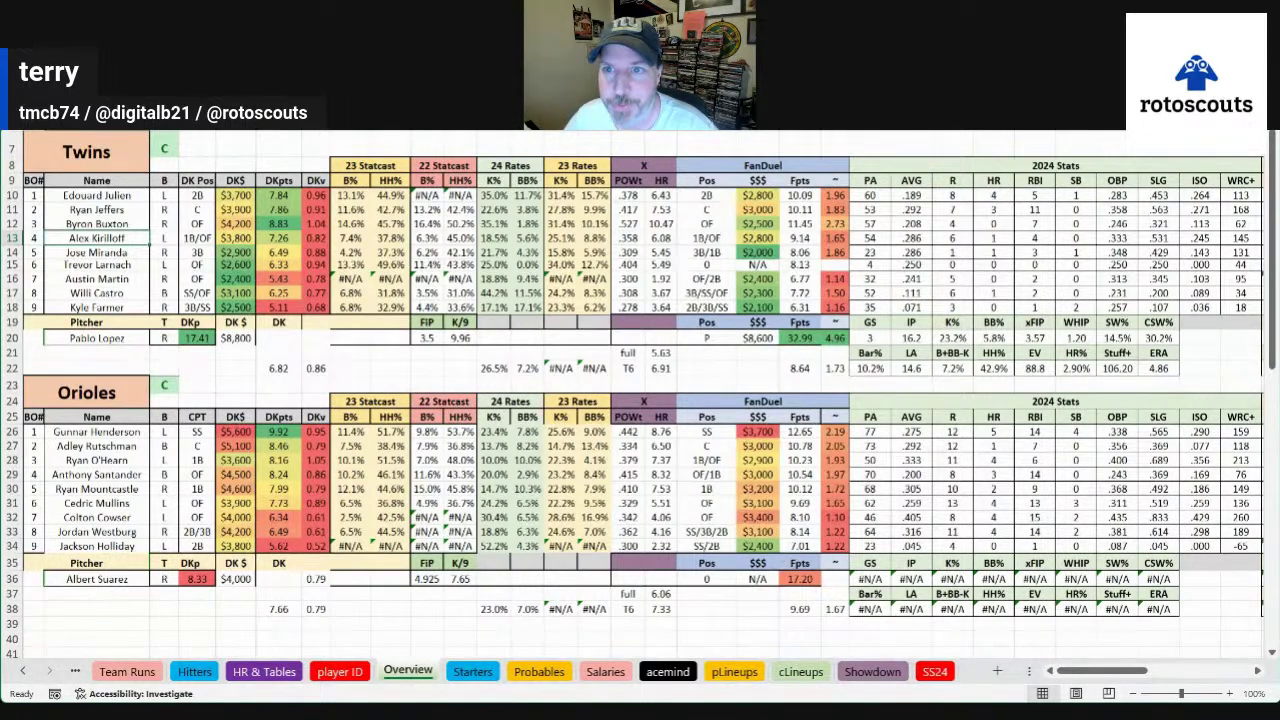
pyautogui.click(804, 466)
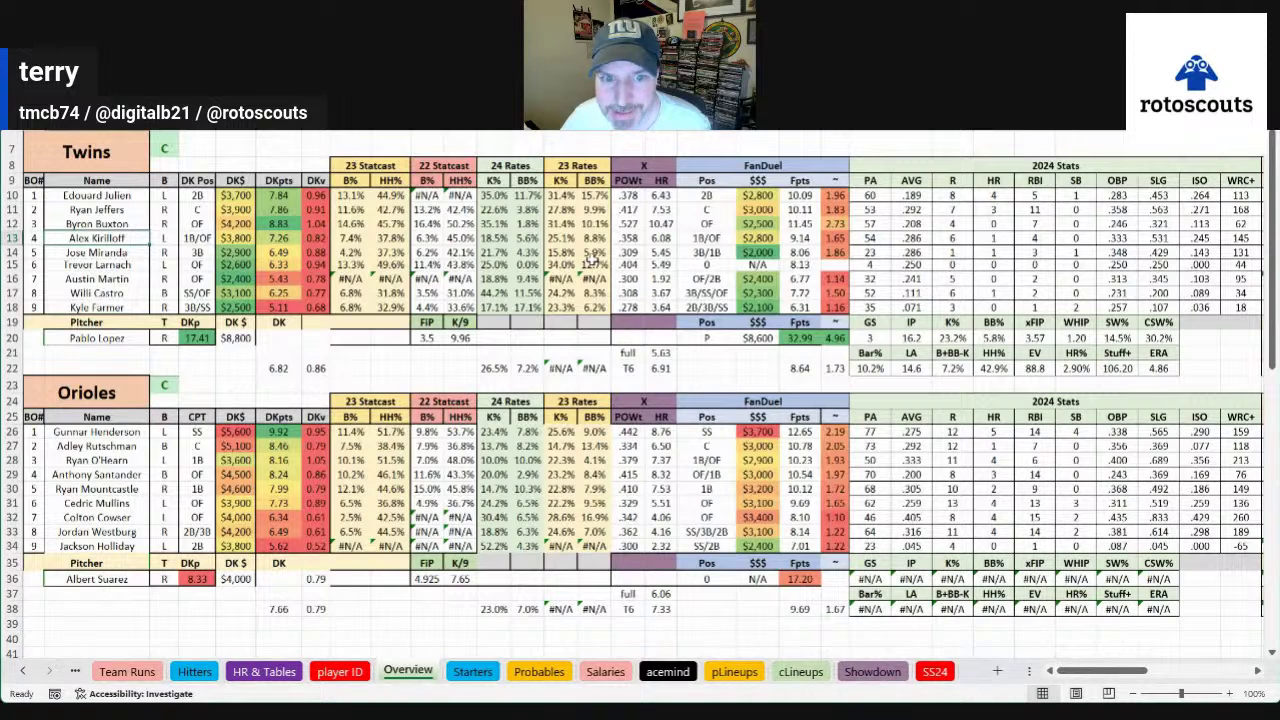
# Check the Twins hitters' HR projections and switch the Overview matchup to Rangers at Tigers
pyautogui.moveTo(661, 209); pyautogui.dragTo(664, 294)
pyautogui.click(661, 238)
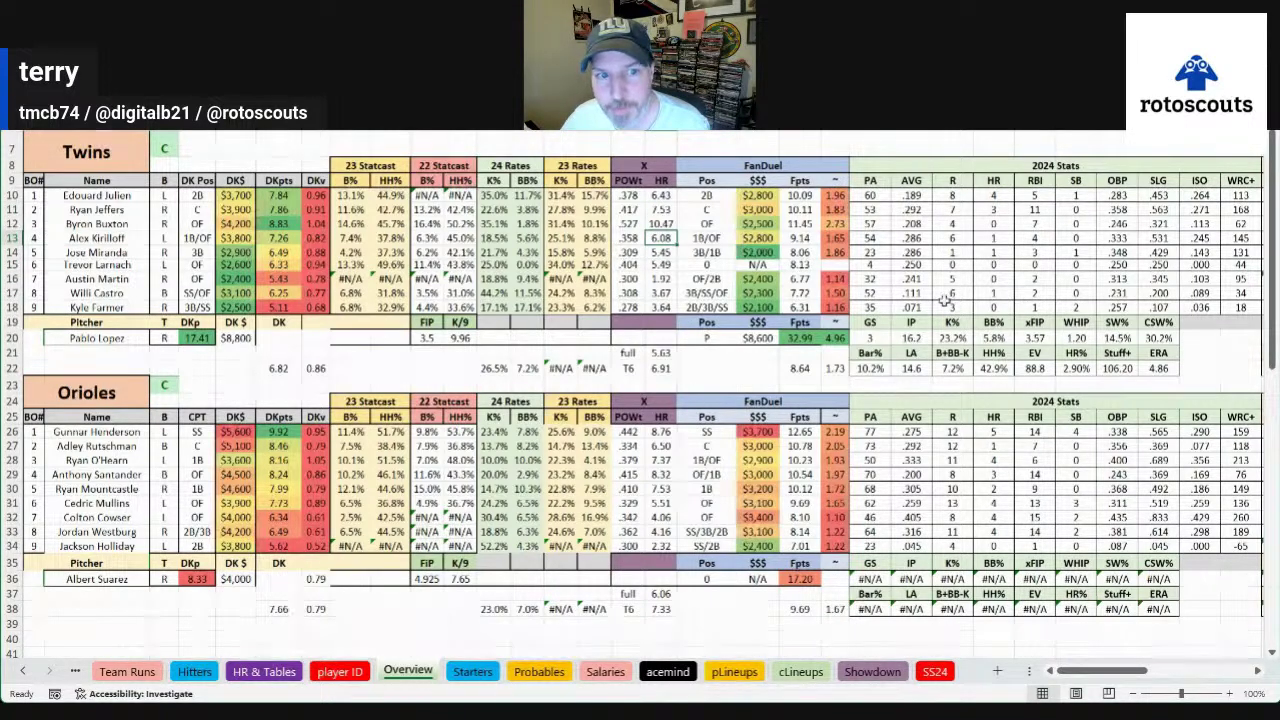
pyautogui.click(152, 152)
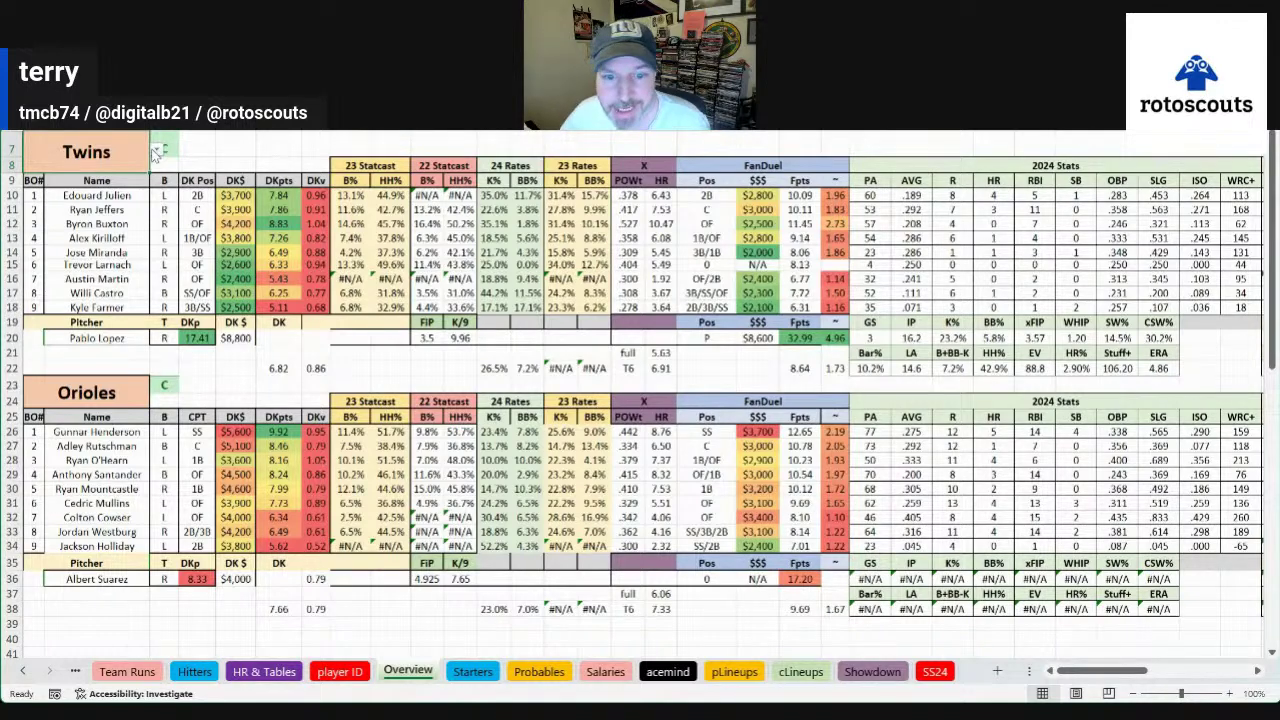
pyautogui.click(157, 150)
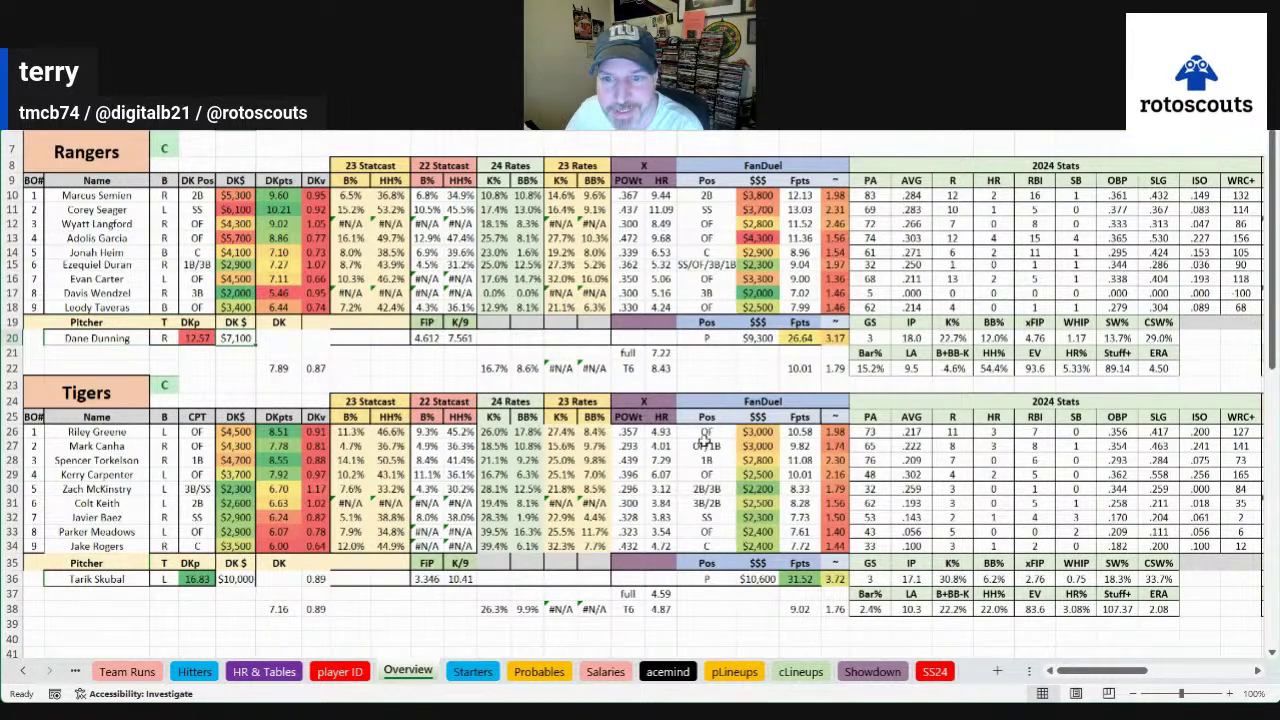
# Review the 2024, 2023 and 2022 pitching stats of Dane Dunning and Tarik Skubal
pyautogui.click(945, 337)
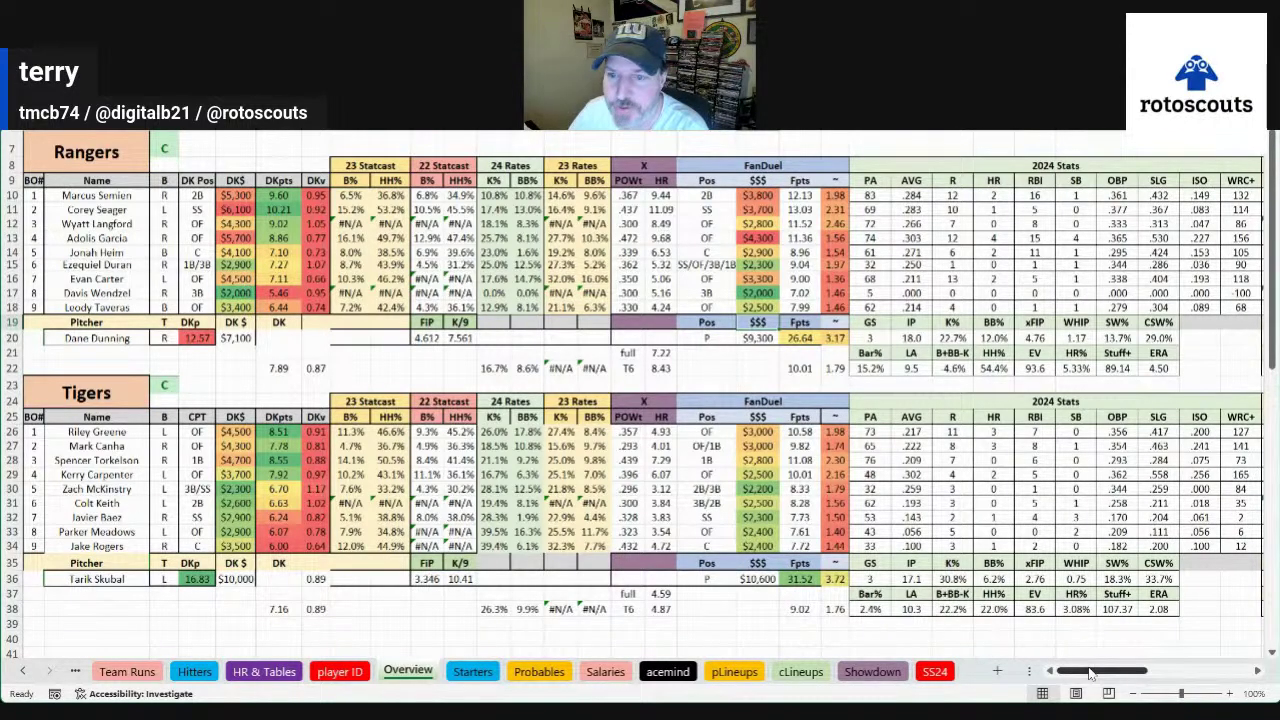
pyautogui.moveTo(1090, 673); pyautogui.dragTo(1141, 669)
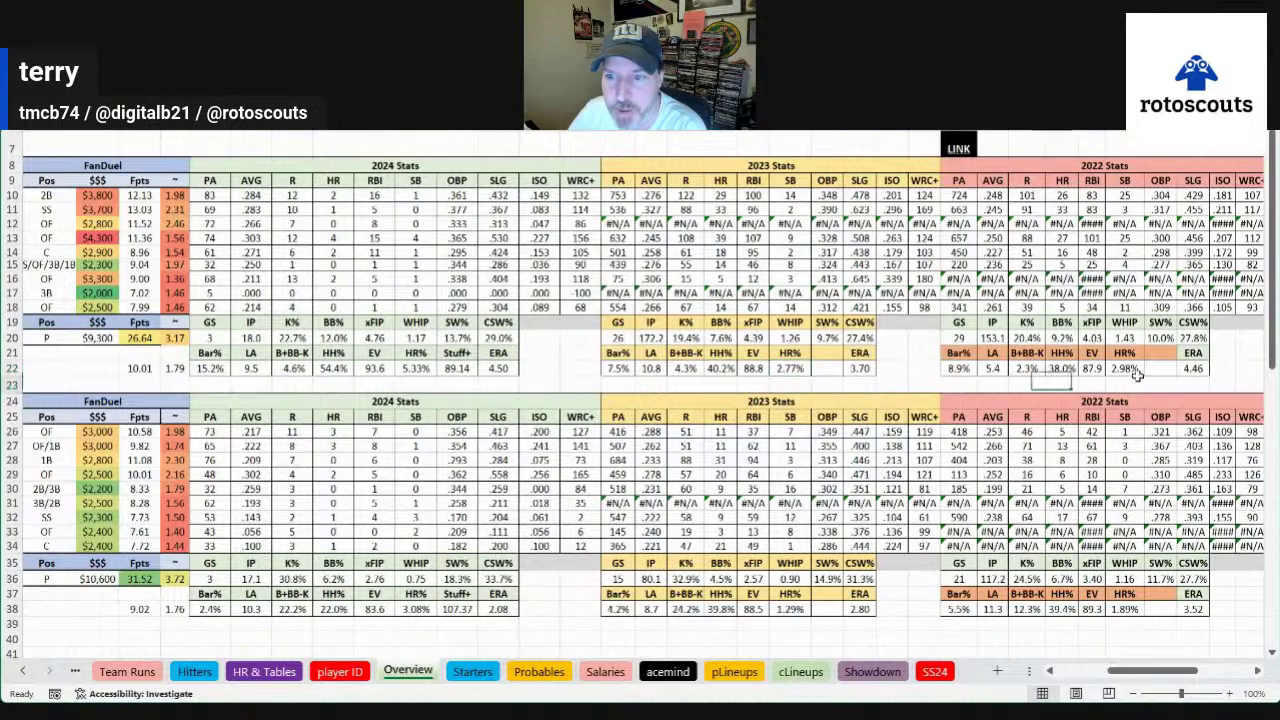
pyautogui.click(1050, 671)
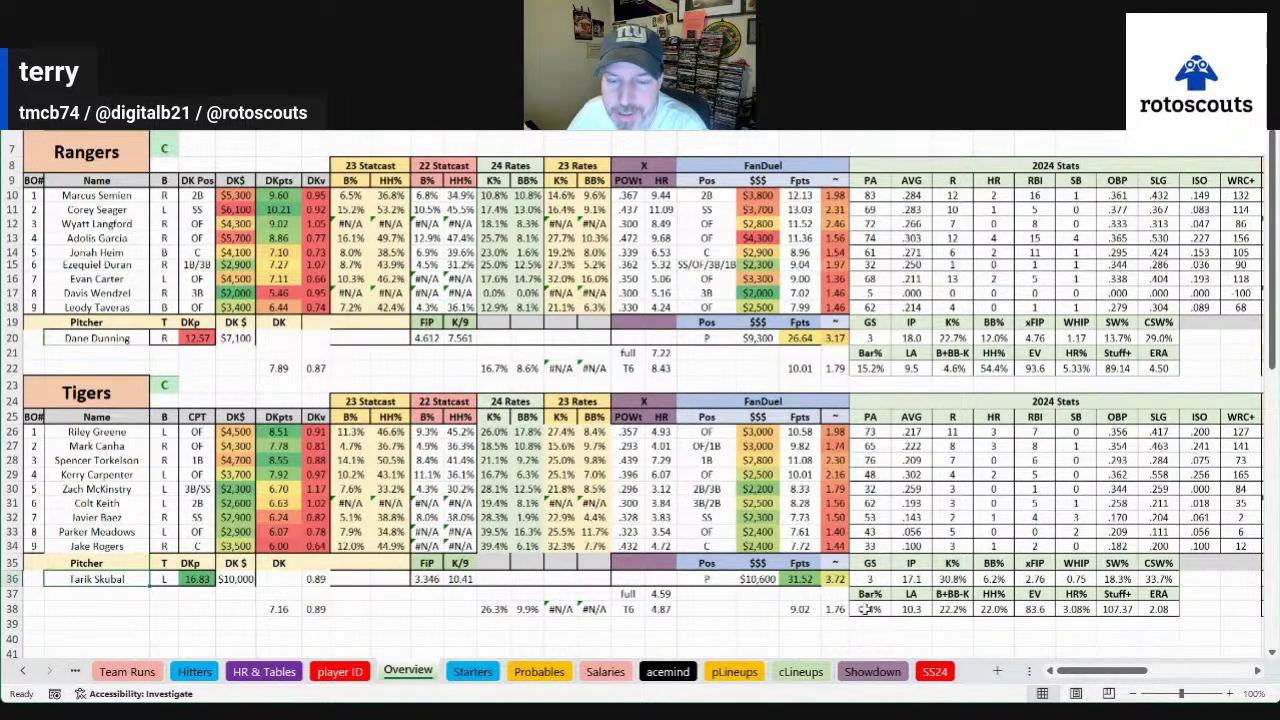
pyautogui.hscroll(5, 1090, 674)
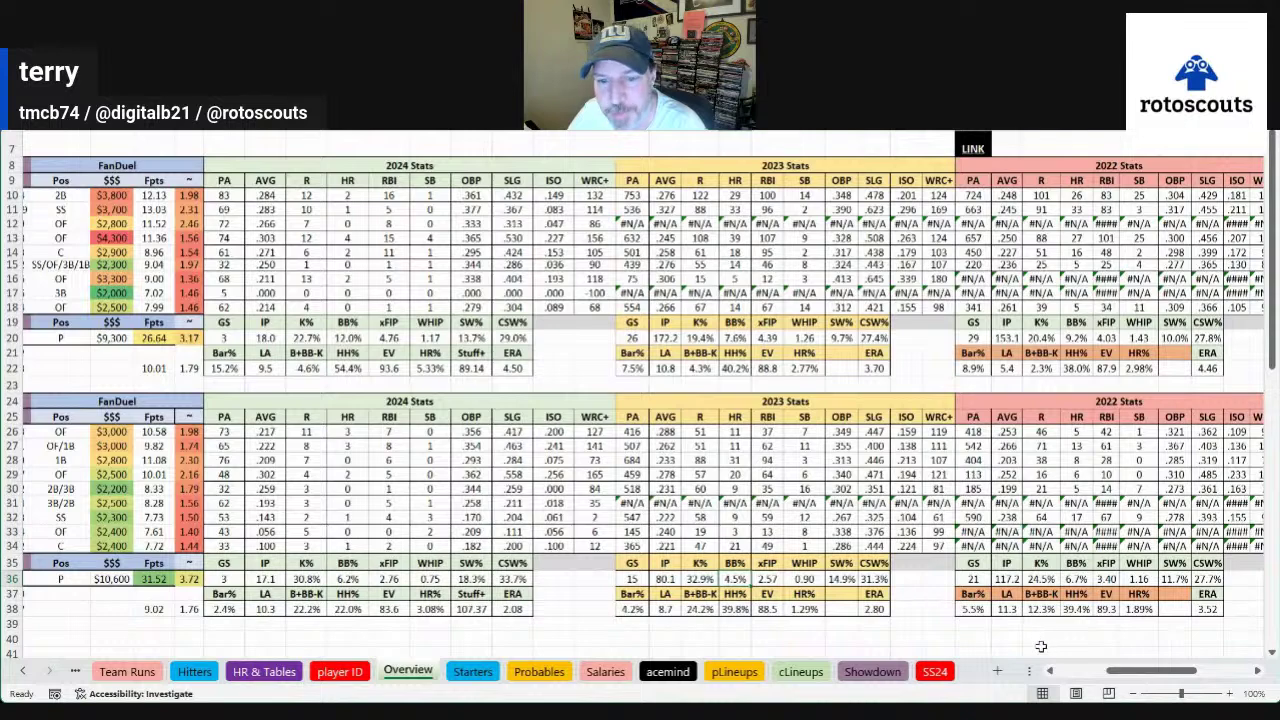
pyautogui.click(1065, 671)
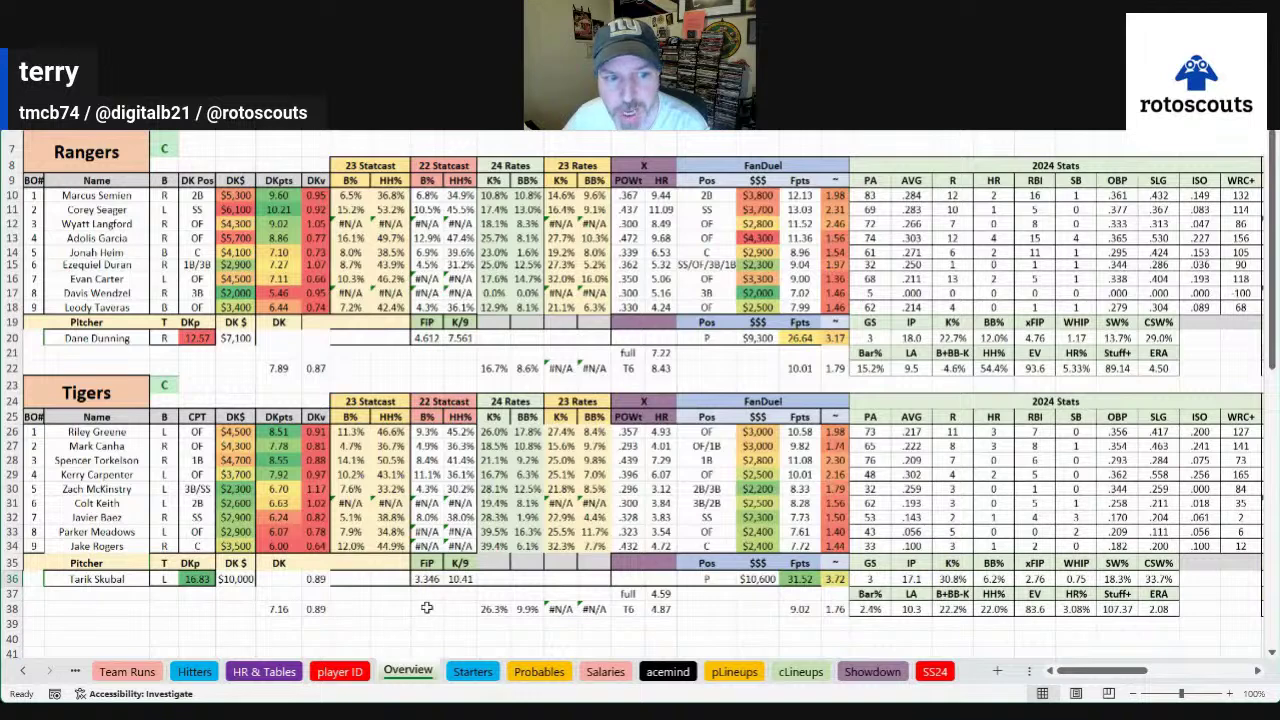
# Examine Wyatt Langford's row in the Rangers lineup from his name through his FanDuel salary
pyautogui.click(118, 473)
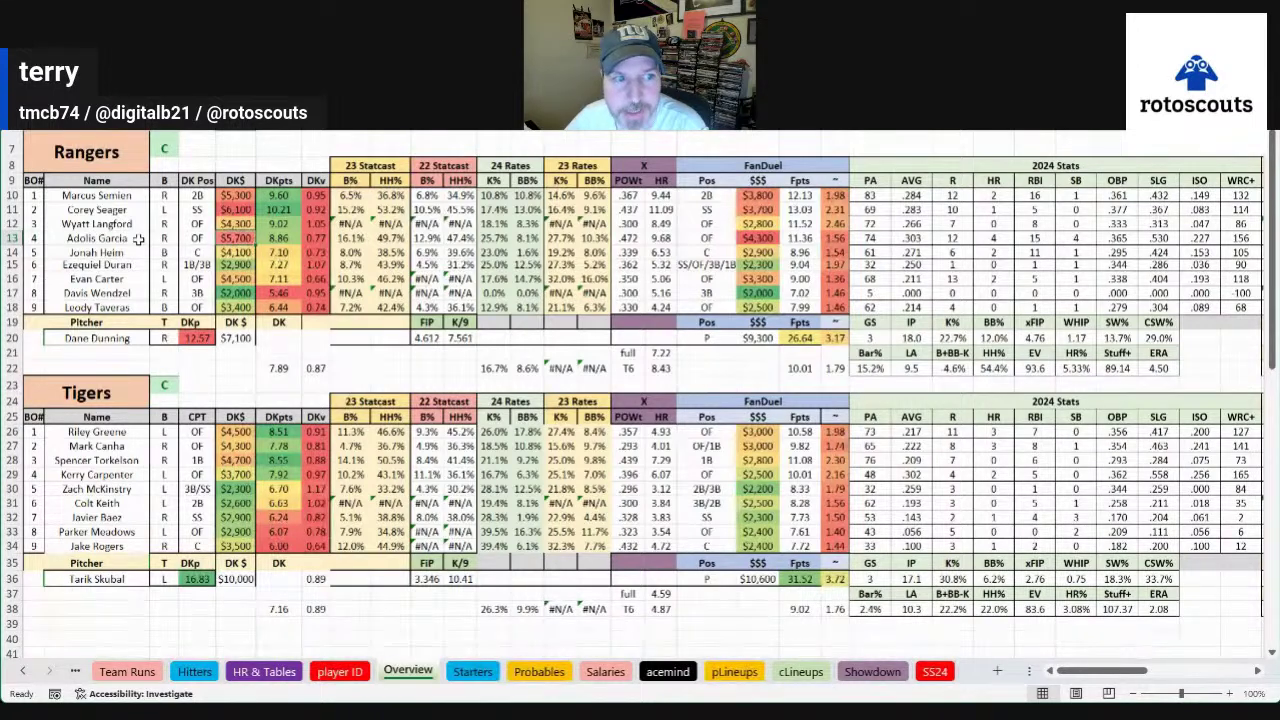
pyautogui.moveTo(108, 224); pyautogui.dragTo(772, 224)
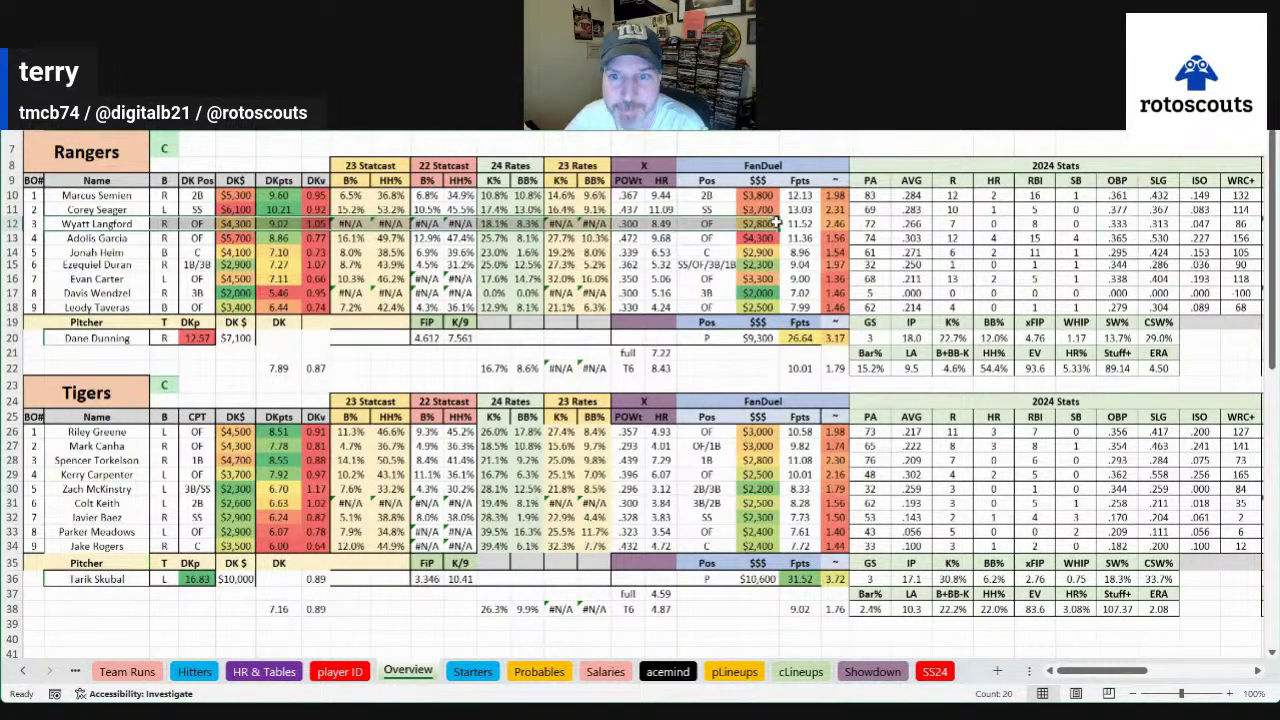
pyautogui.click(772, 224)
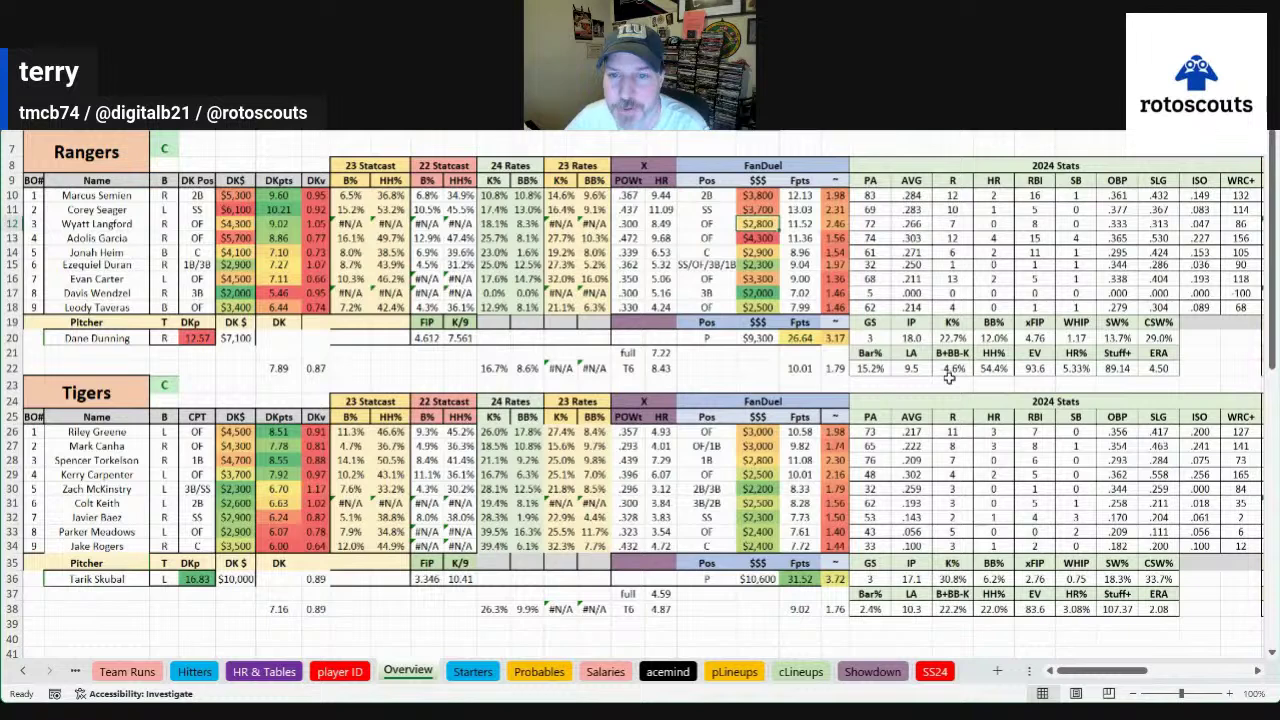
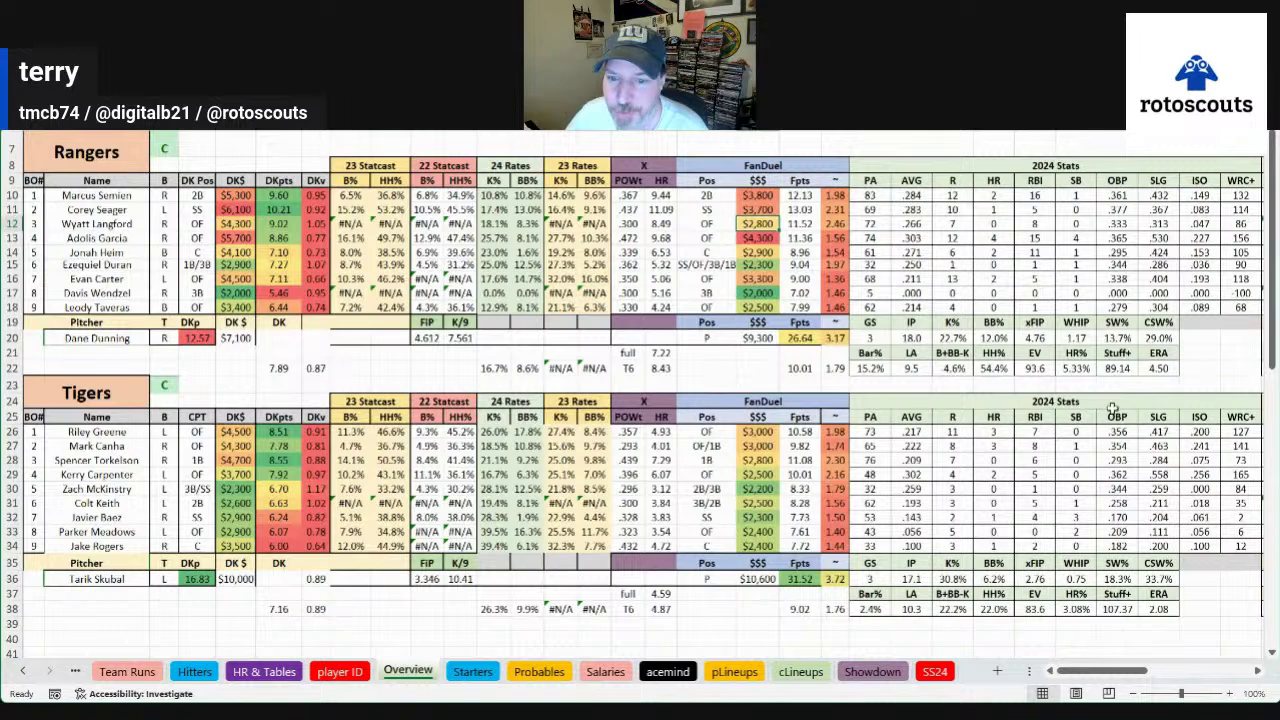
# Review the positions and salaries of Tigers hitters Zach McKinstry and Colt Keith, plus Riley Greene's 2024 OBP and ISO
pyautogui.click(996, 489)
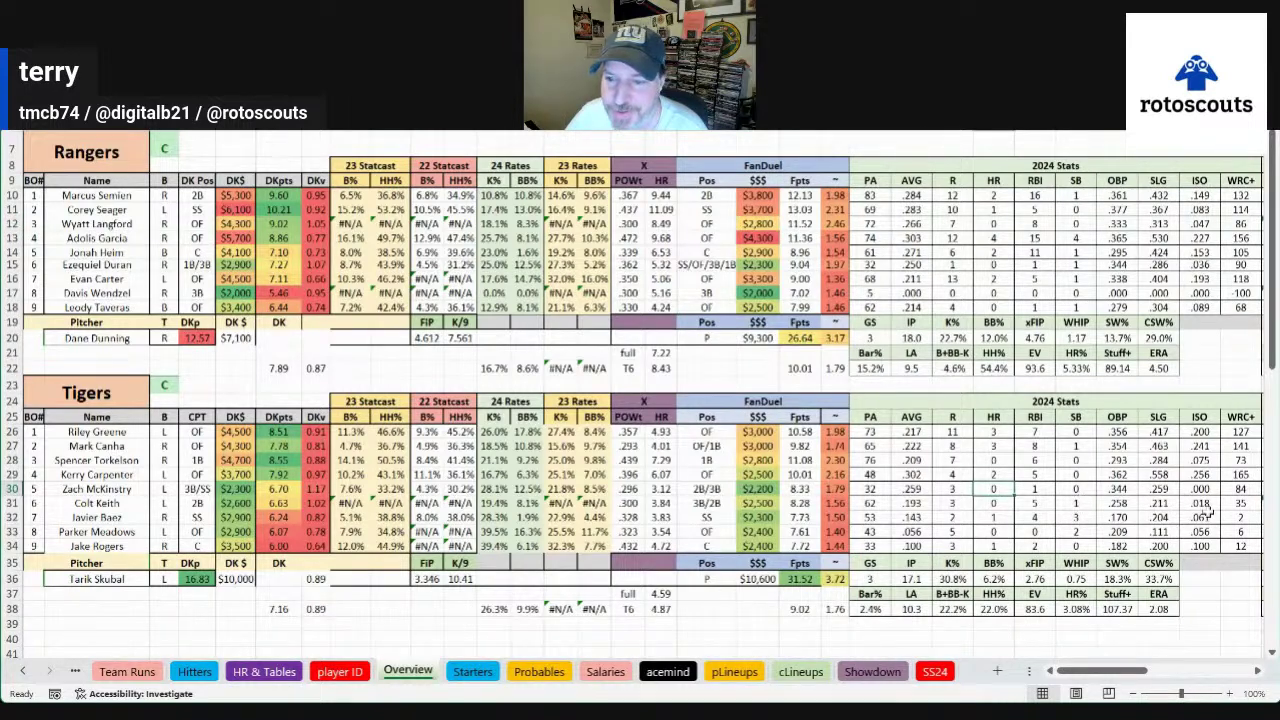
pyautogui.moveTo(85, 484); pyautogui.dragTo(757, 489)
pyautogui.click(212, 491)
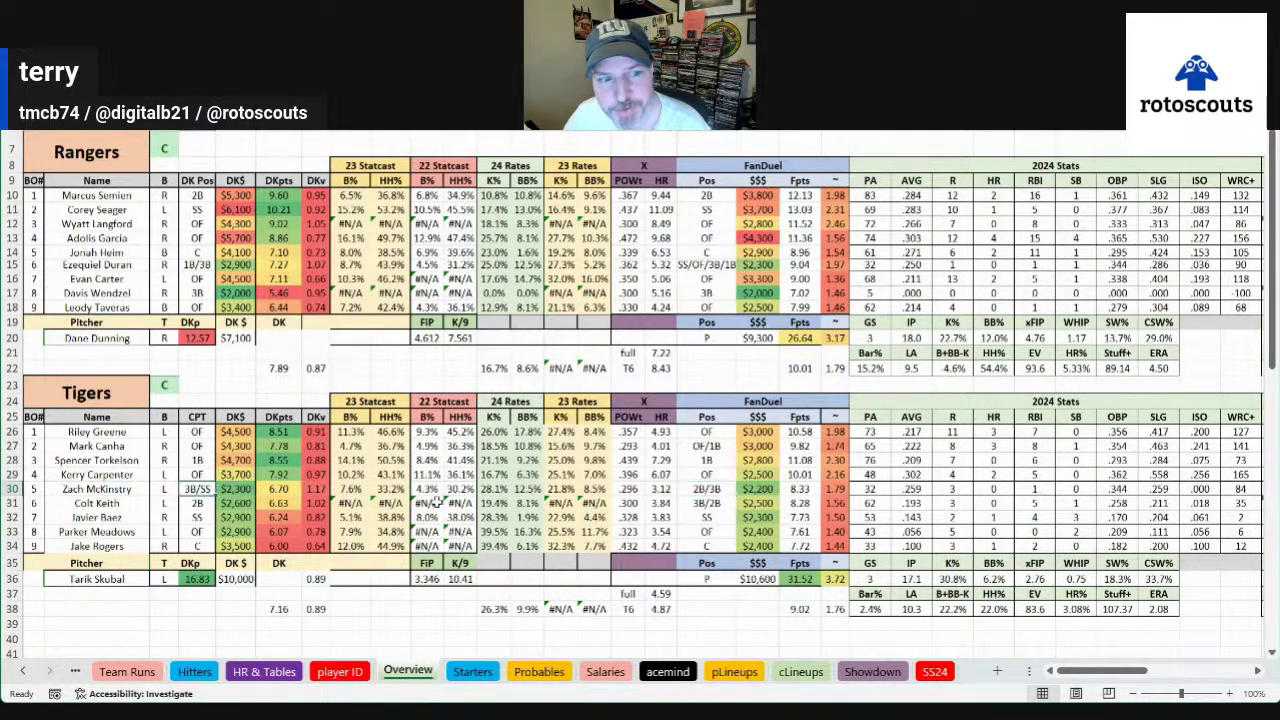
pyautogui.click(740, 488)
pyautogui.click(707, 489)
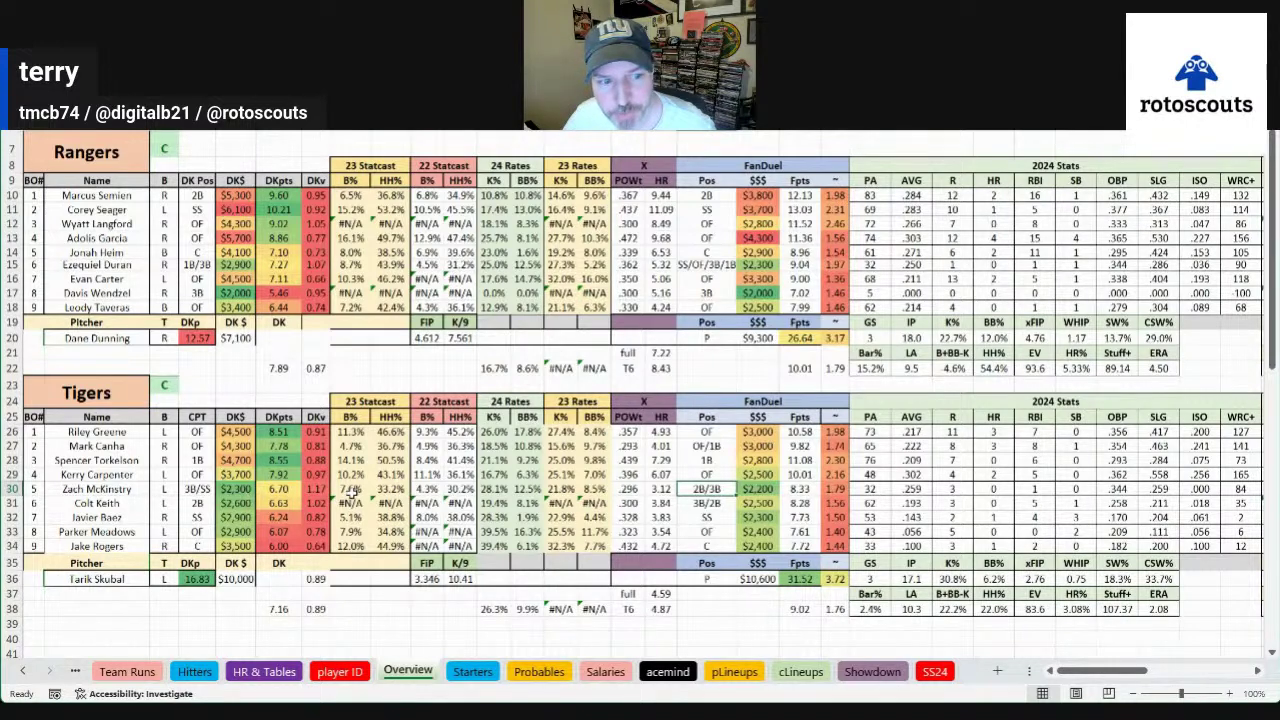
pyautogui.click(130, 504)
pyautogui.click(712, 503)
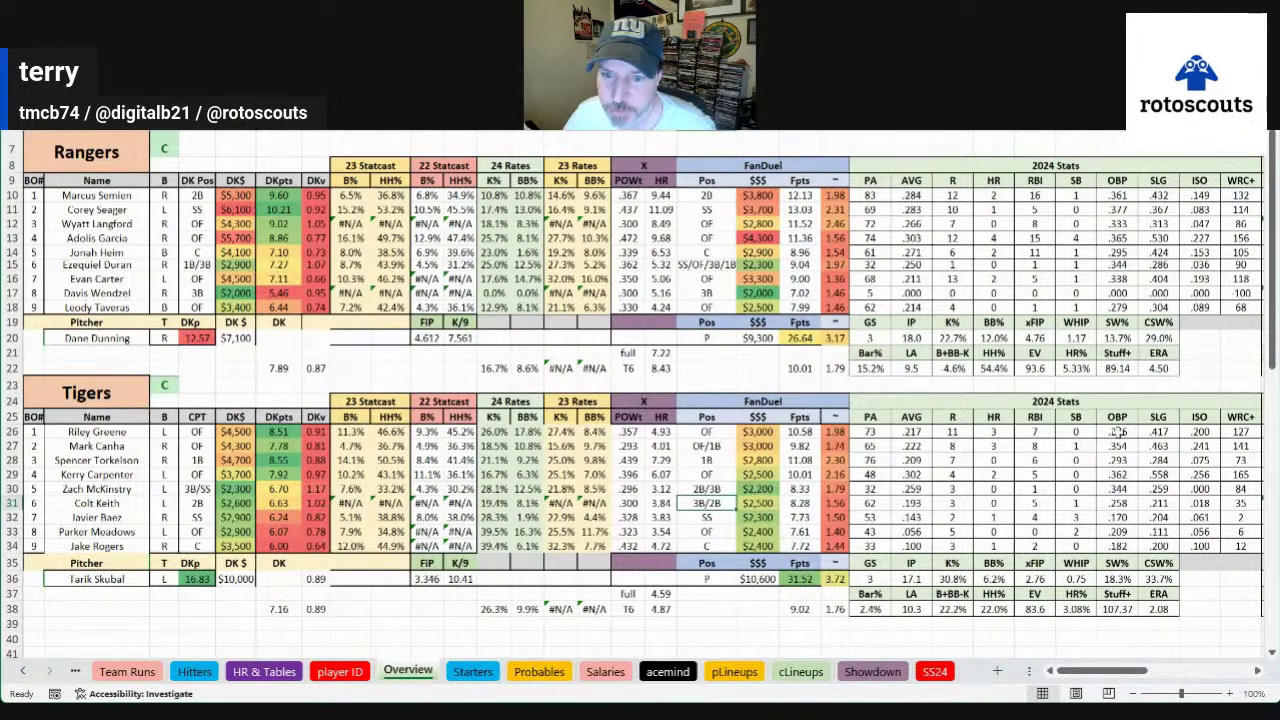
pyautogui.click(1108, 432)
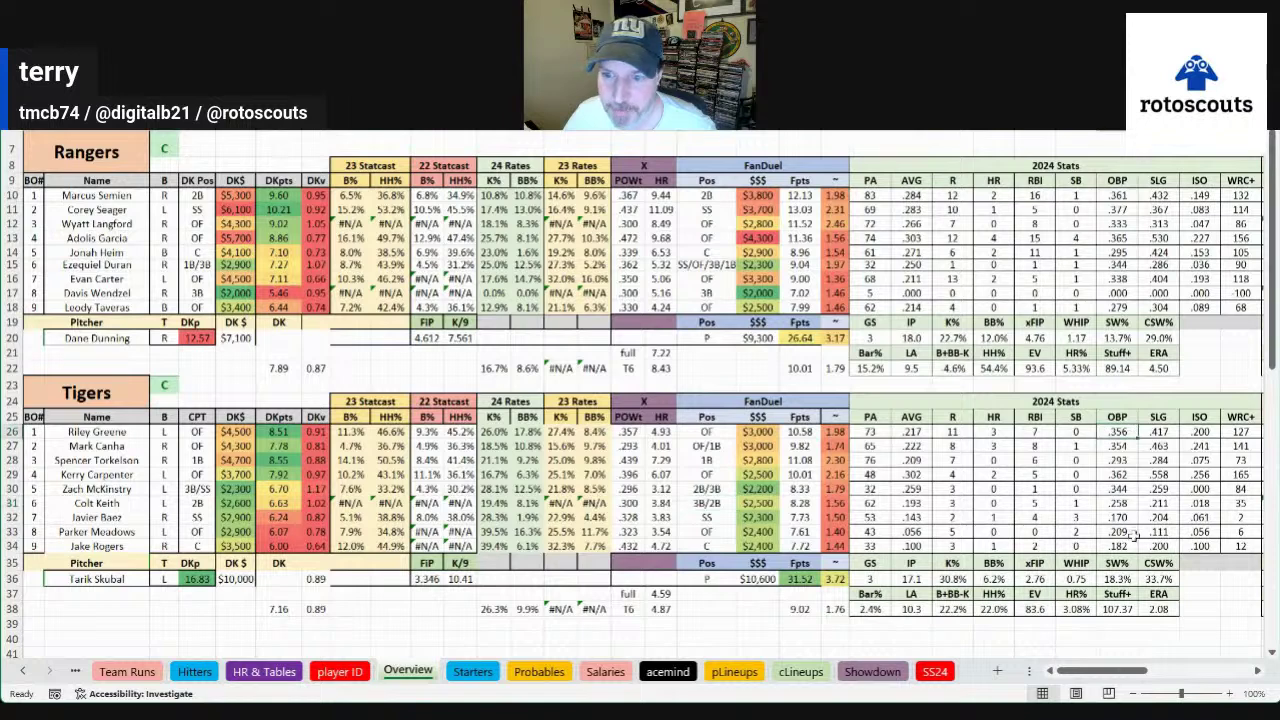
pyautogui.click(1206, 431)
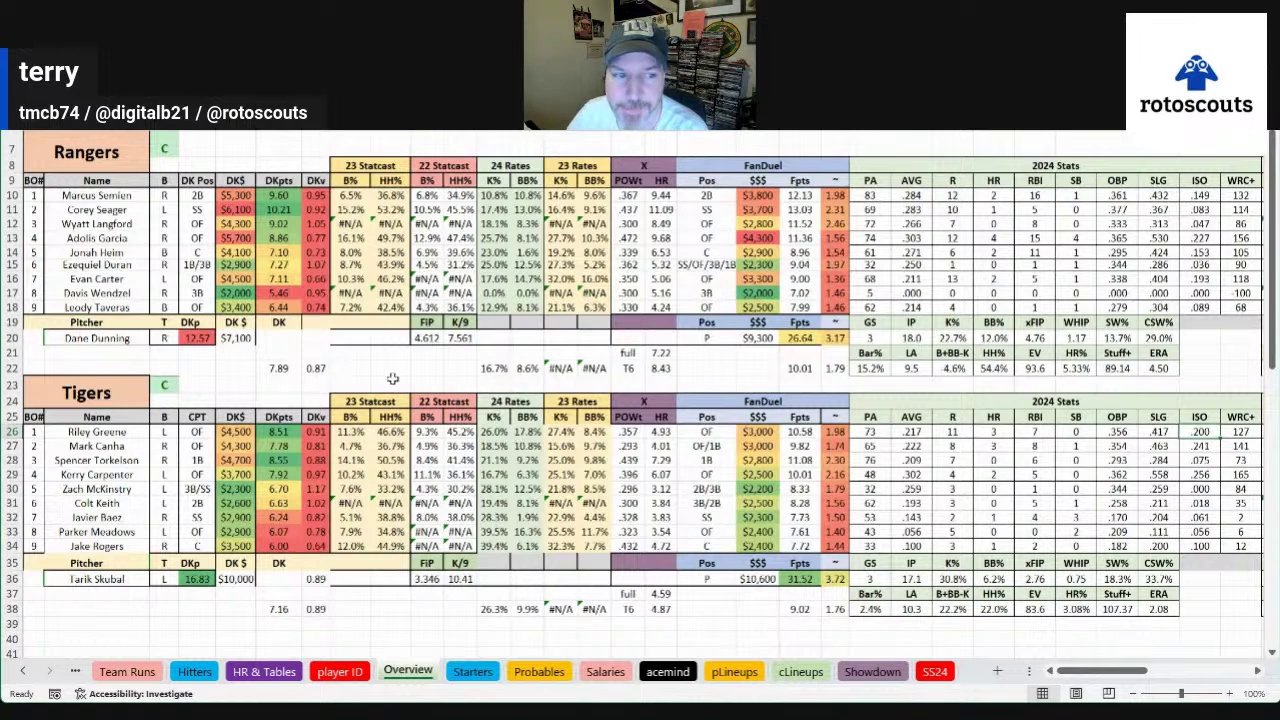
# Switch the Overview matchup to Padres at Brewers
pyautogui.click(160, 152)
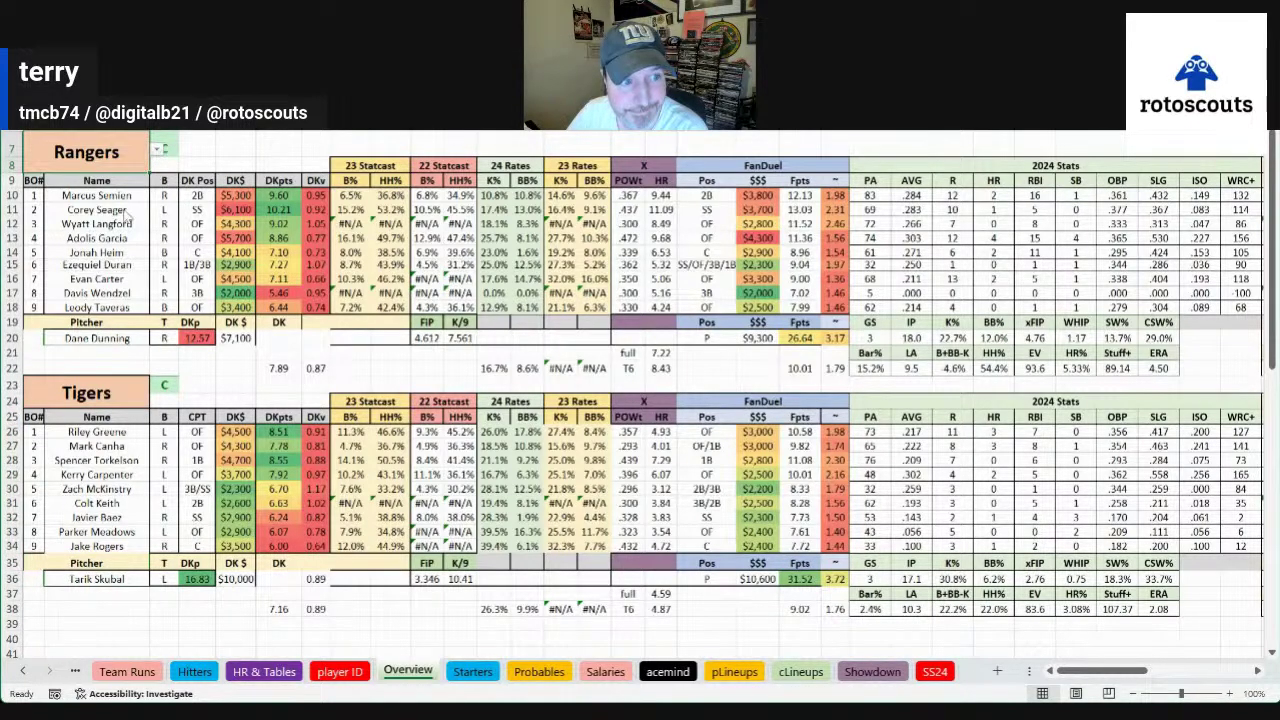
pyautogui.click(128, 217)
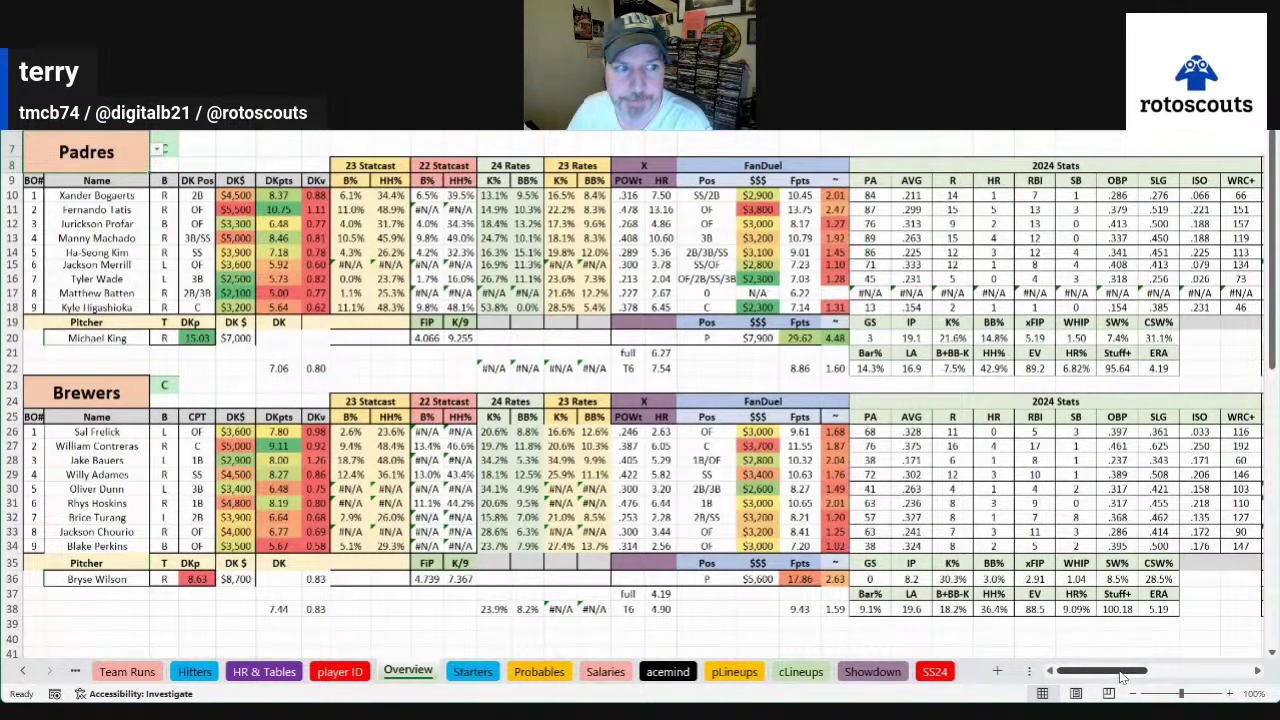
pyautogui.click(100, 305)
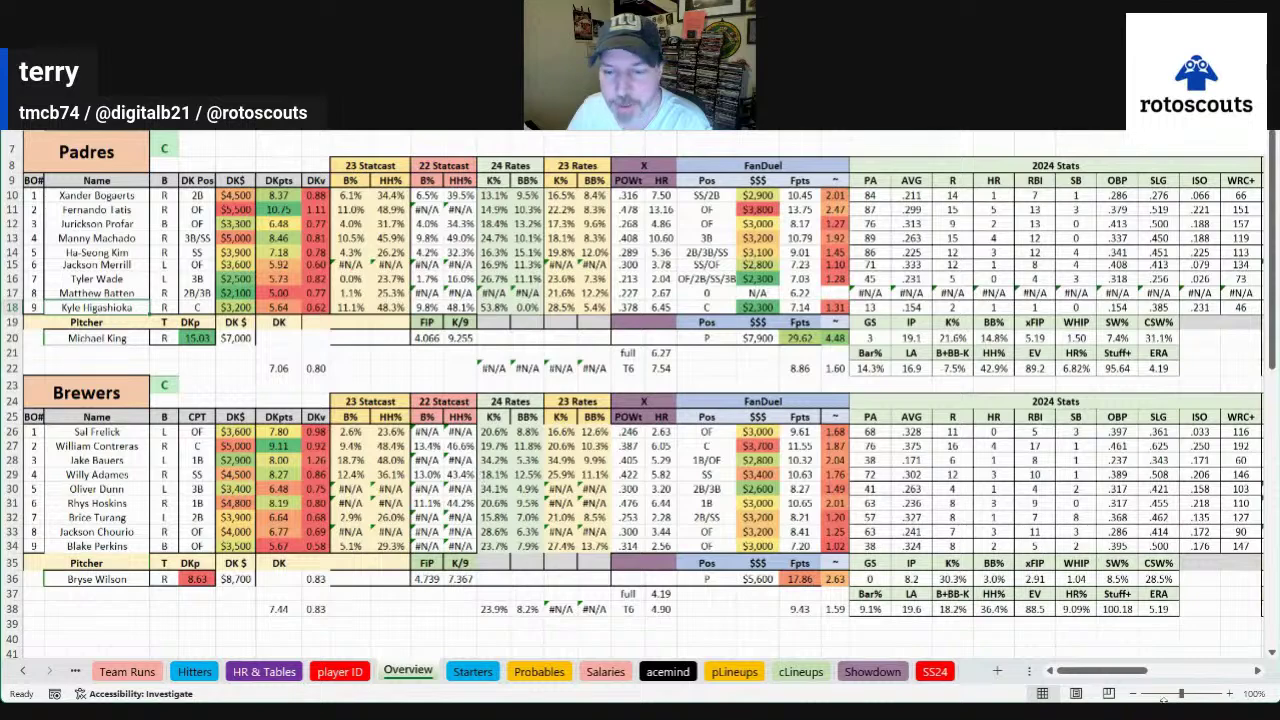
# Check Michael King's 2023 SW% alongside his 2024 SW%, CSW%, ERA and xFIP
pyautogui.moveTo(1128, 678); pyautogui.dragTo(1160, 675)
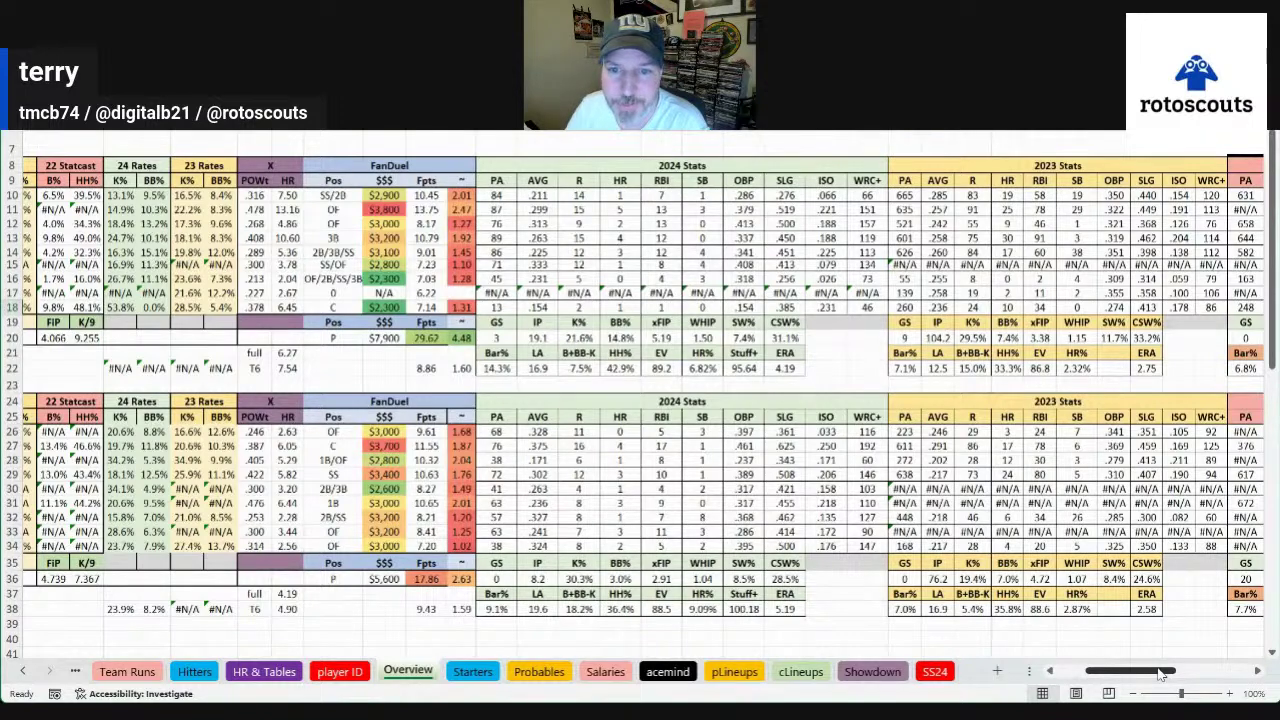
pyautogui.click(1115, 338)
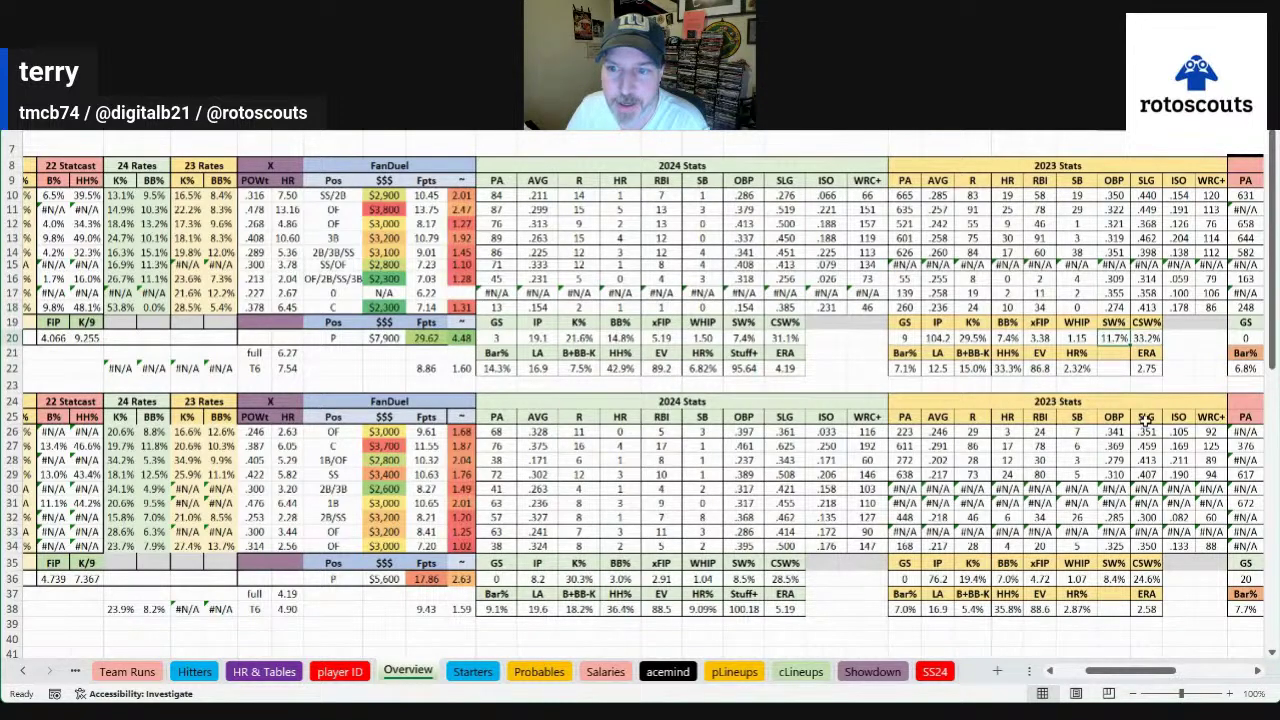
pyautogui.click(750, 338)
pyautogui.click(778, 338)
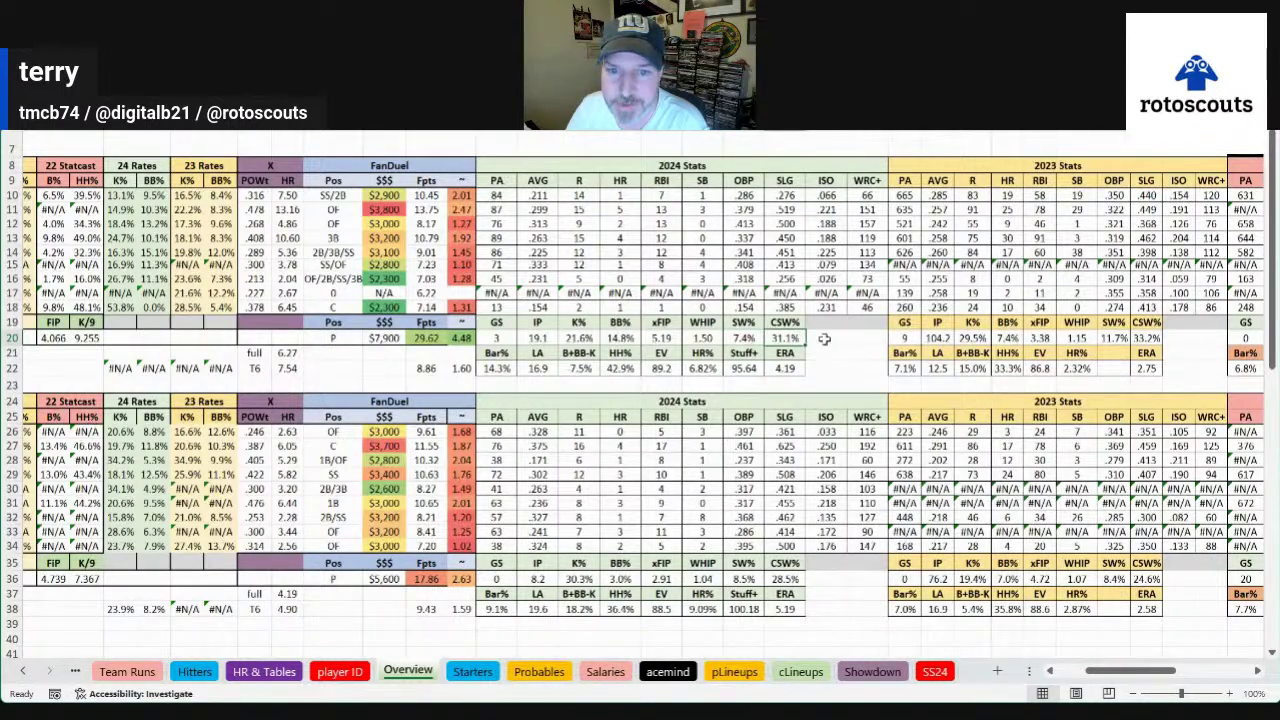
pyautogui.click(780, 368)
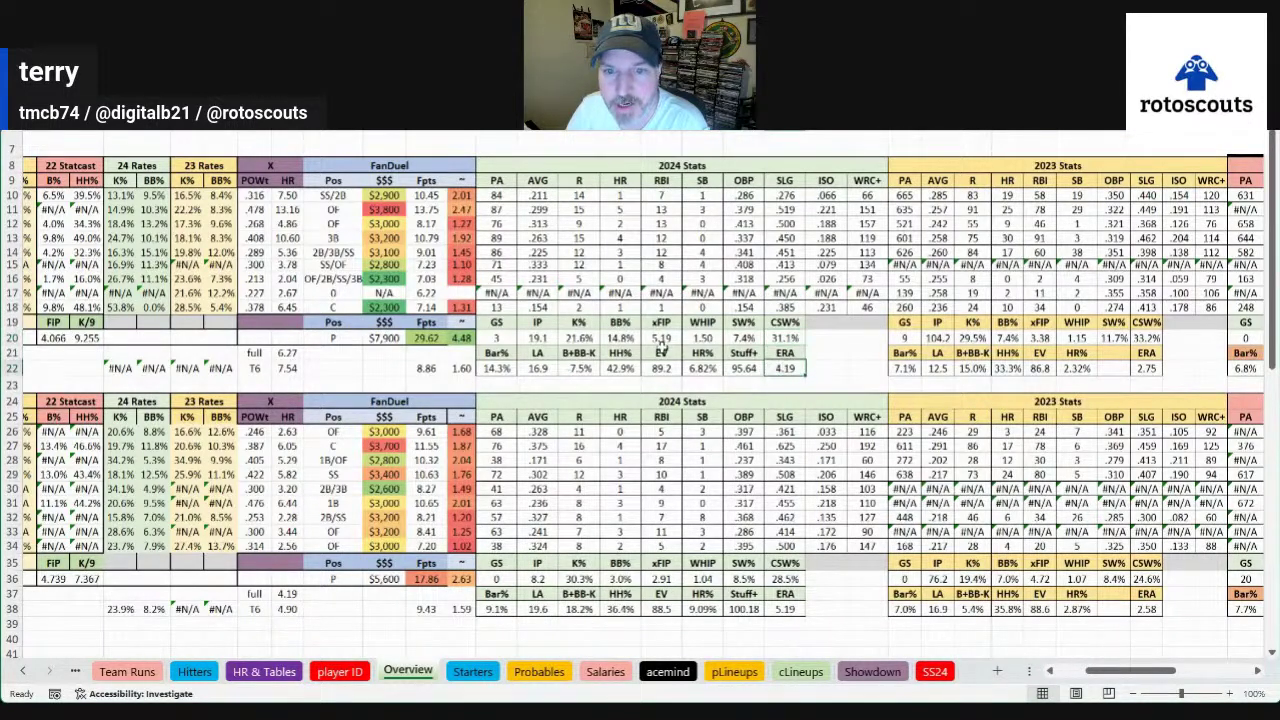
pyautogui.click(663, 340)
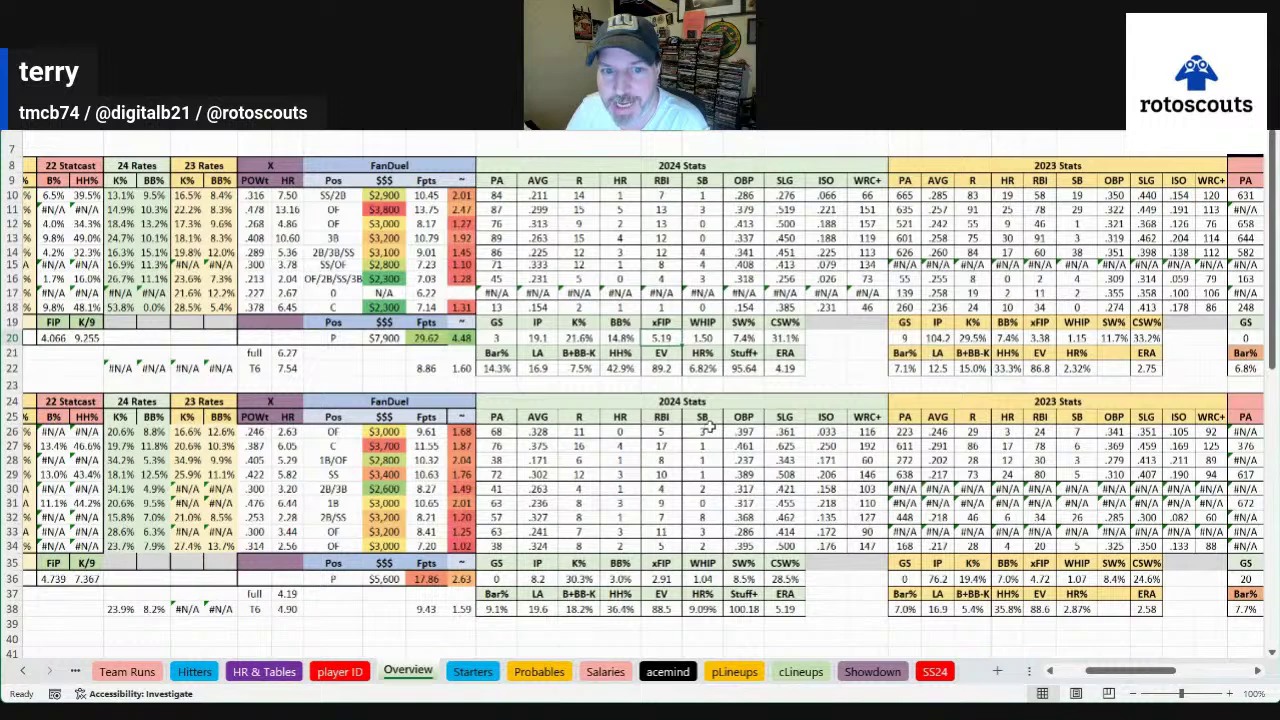
# Review Michael King's 2024 Bar%, B+BB-K, HH%, HR%, K% and BB%, along with his ERA and Stuff+
pyautogui.click(498, 367)
pyautogui.click(579, 367)
pyautogui.click(620, 368)
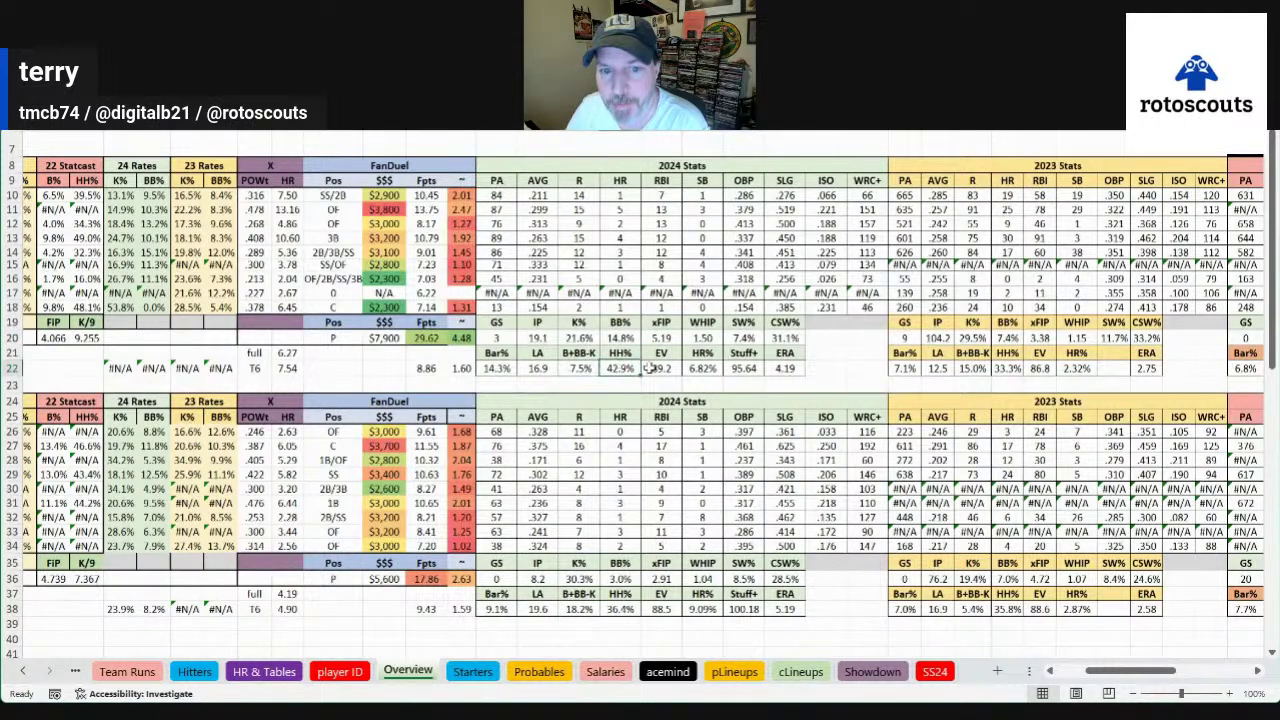
pyautogui.click(700, 368)
pyautogui.click(574, 339)
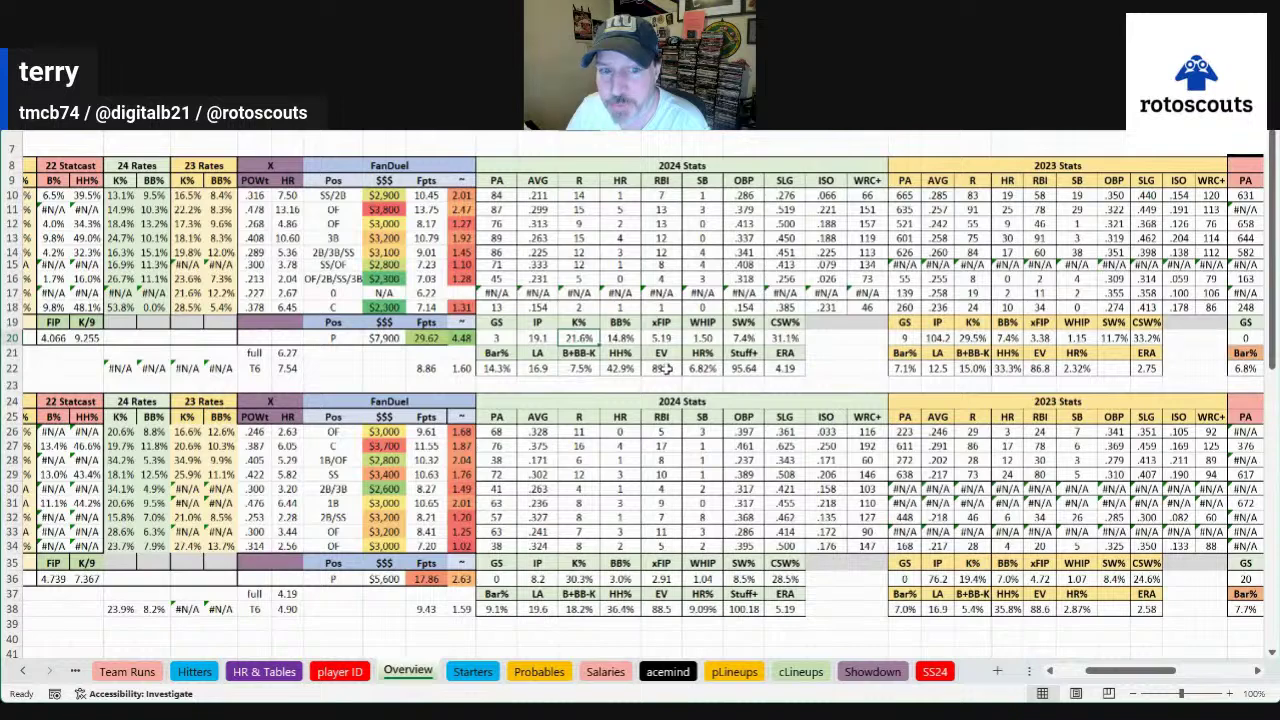
pyautogui.click(630, 342)
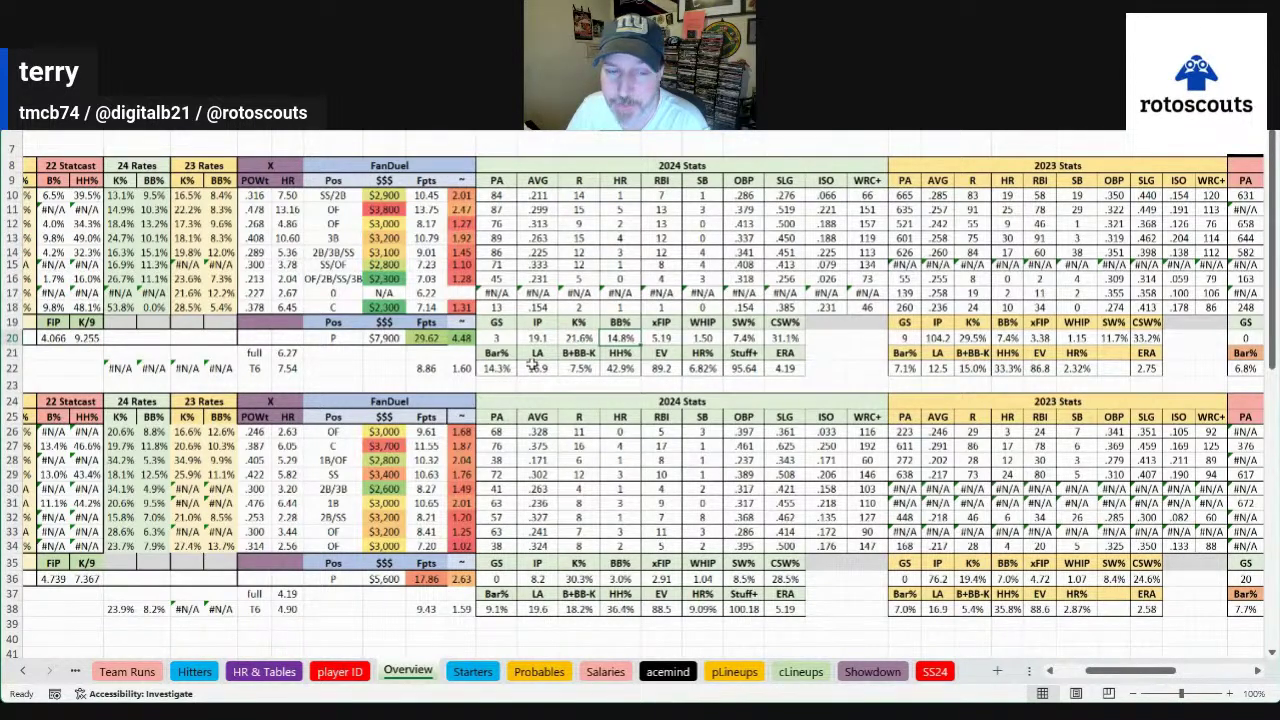
pyautogui.click(787, 369)
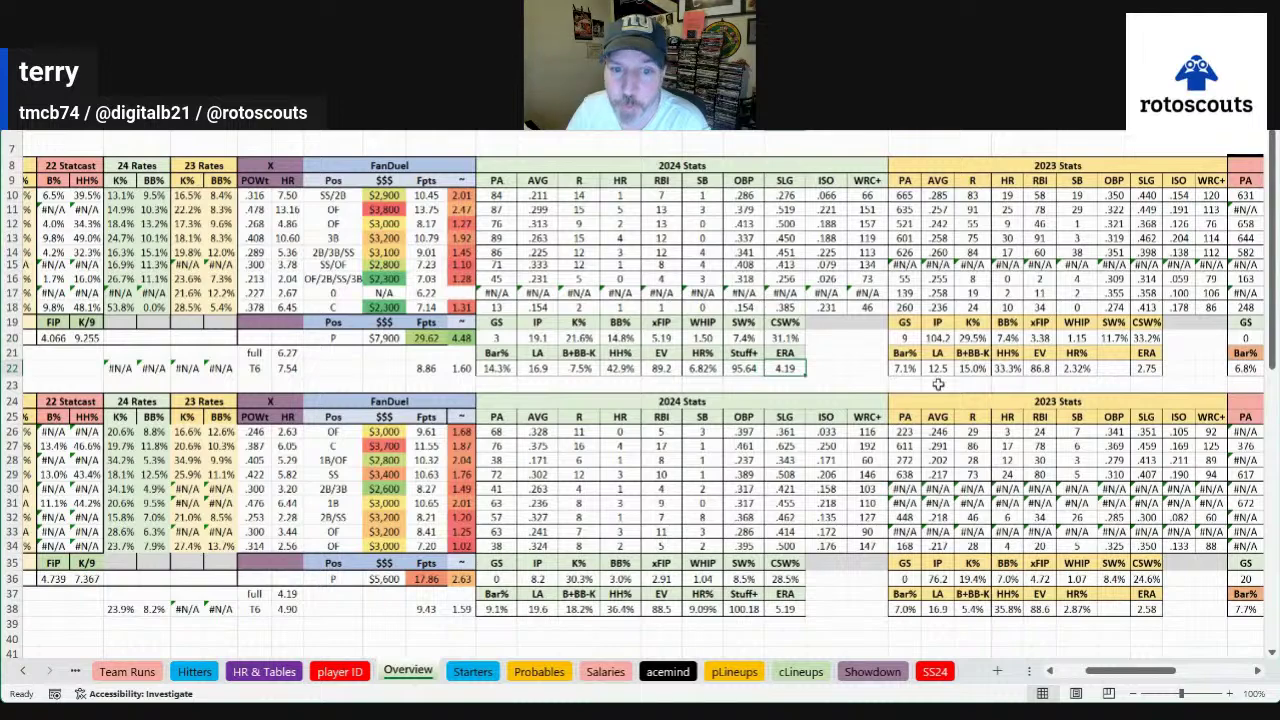
pyautogui.click(740, 368)
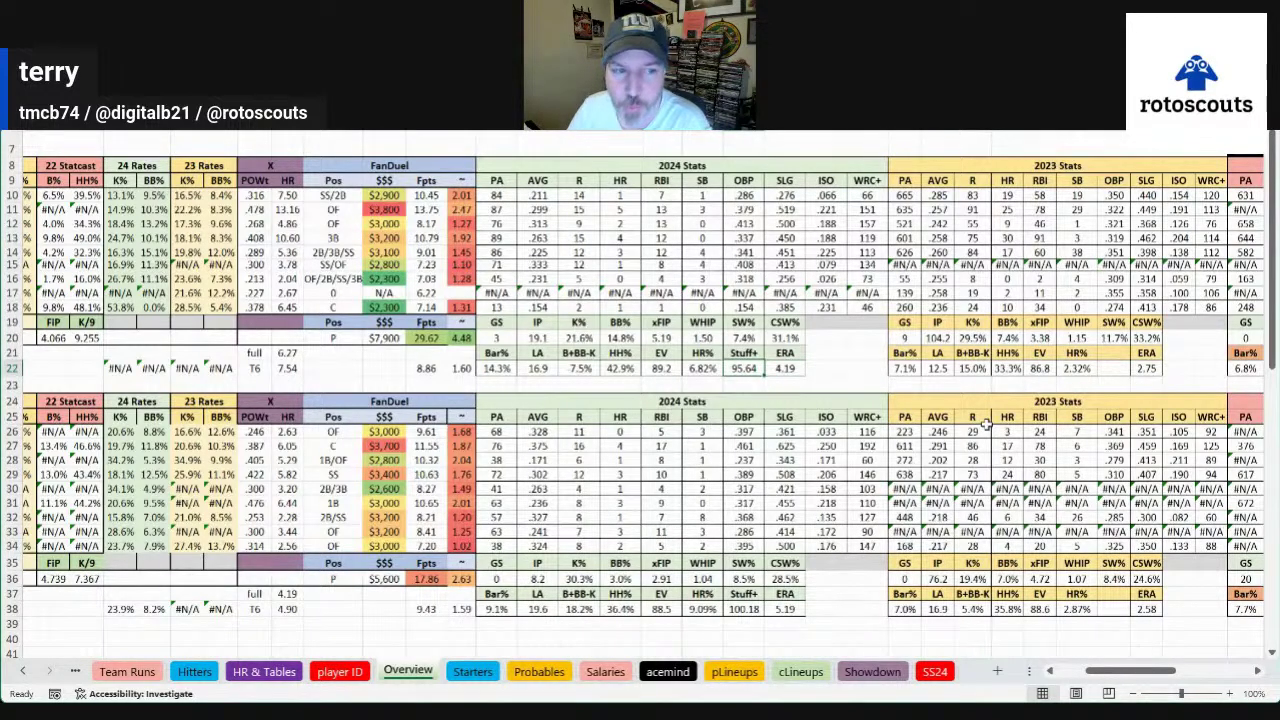
# Look at Brewers pitcher Bryse Wilson and examine the HR projections of the Padres lineup
pyautogui.click(1062, 672)
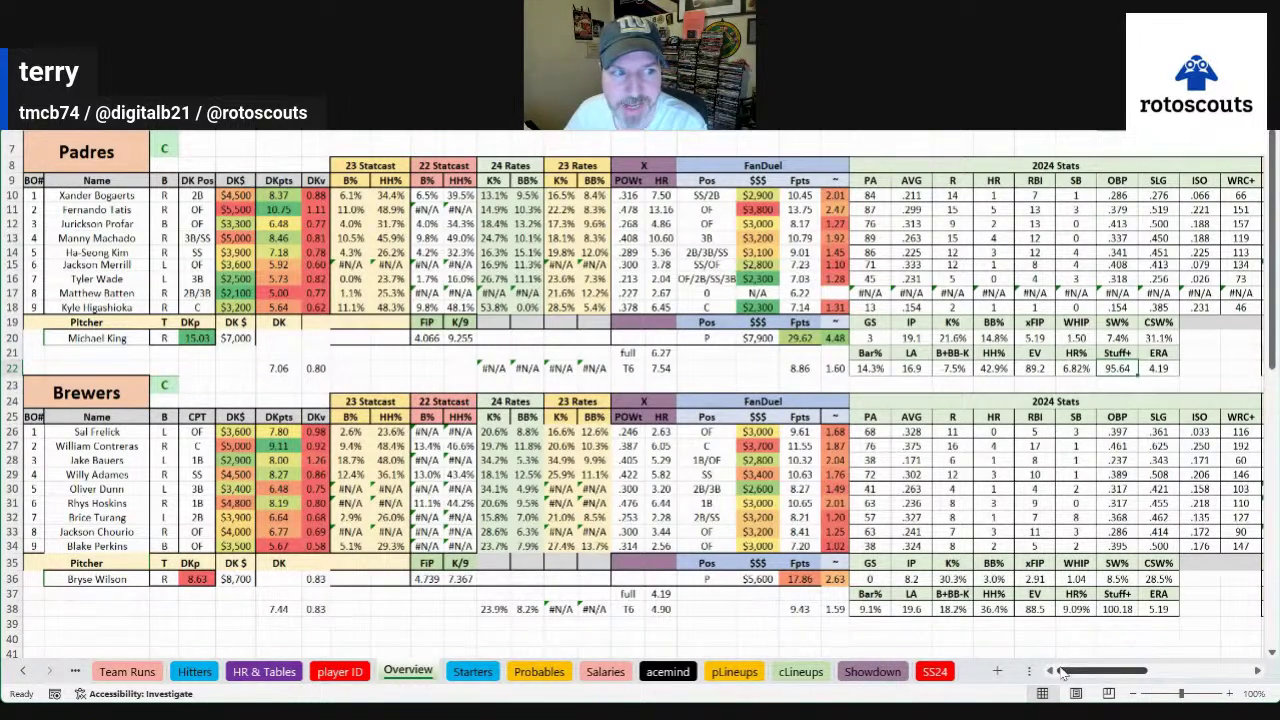
pyautogui.click(118, 579)
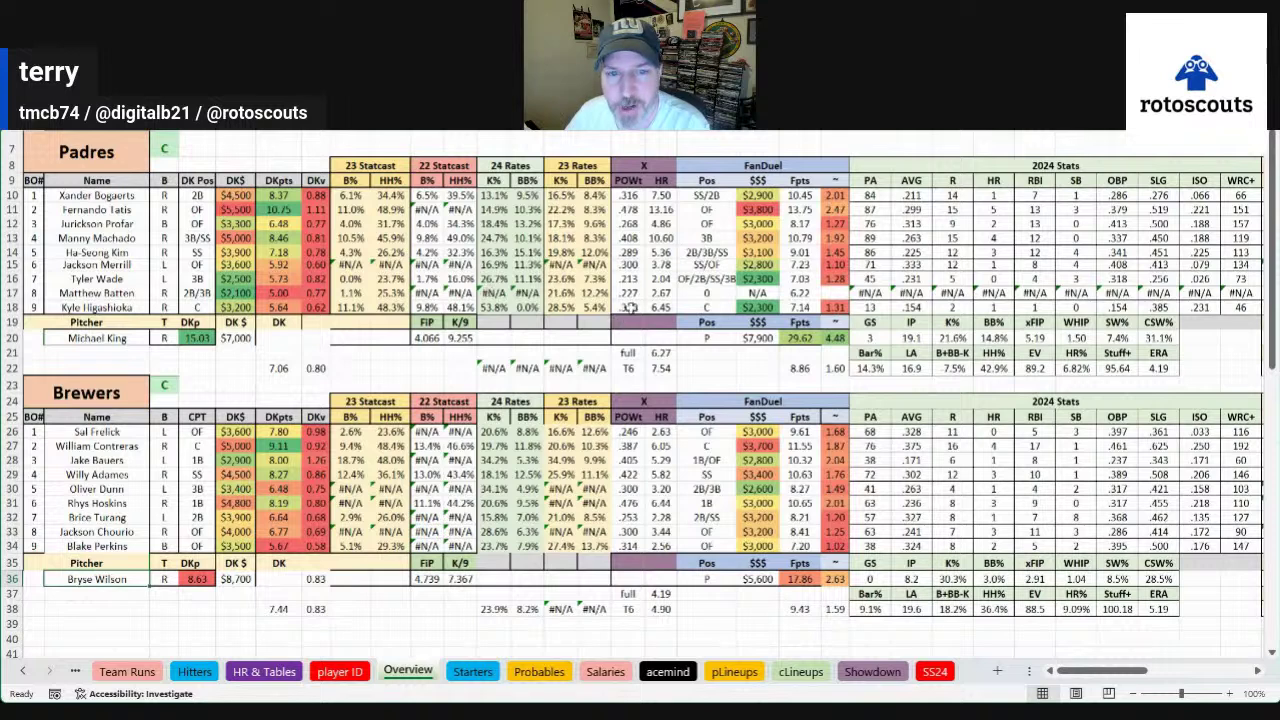
pyautogui.click(655, 239)
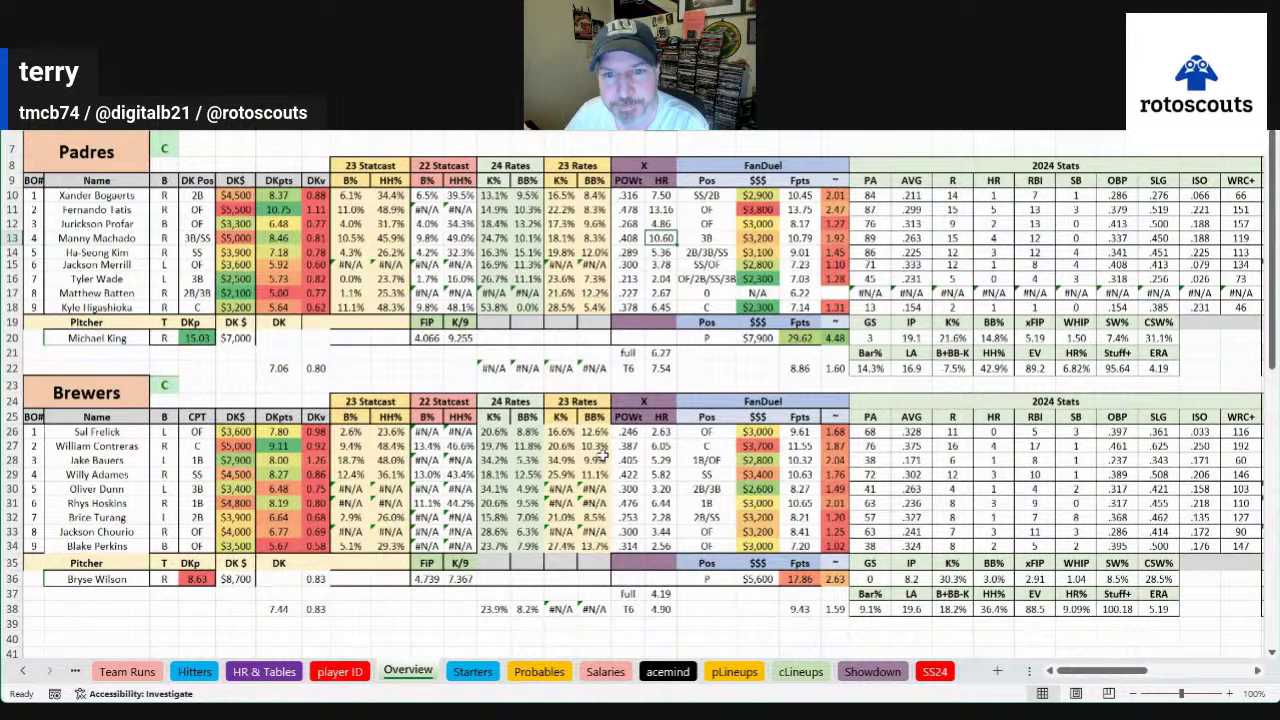
pyautogui.moveTo(652, 182); pyautogui.dragTo(663, 307)
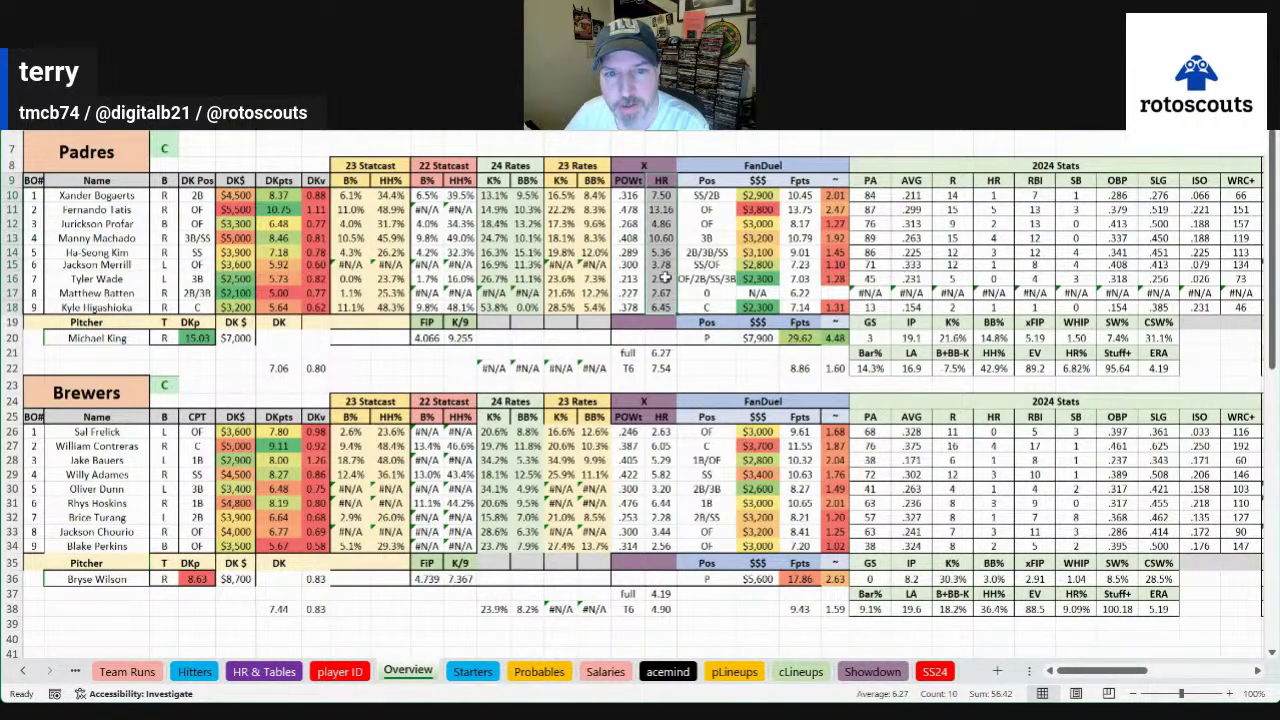
# Compare the HR projections of Padres hitters Matthew Batten, Manny Machado and Fernando Tatis
pyautogui.click(663, 285)
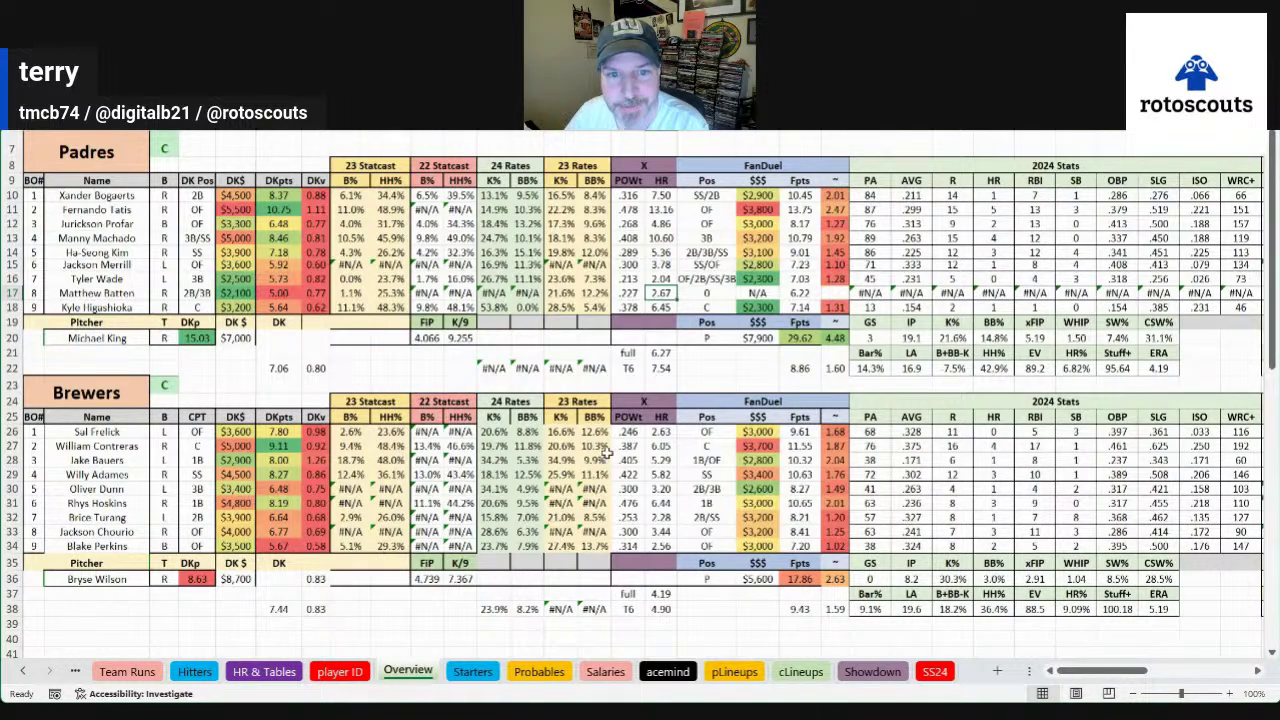
pyautogui.click(663, 238)
pyautogui.press('Up')
pyautogui.press('Up')
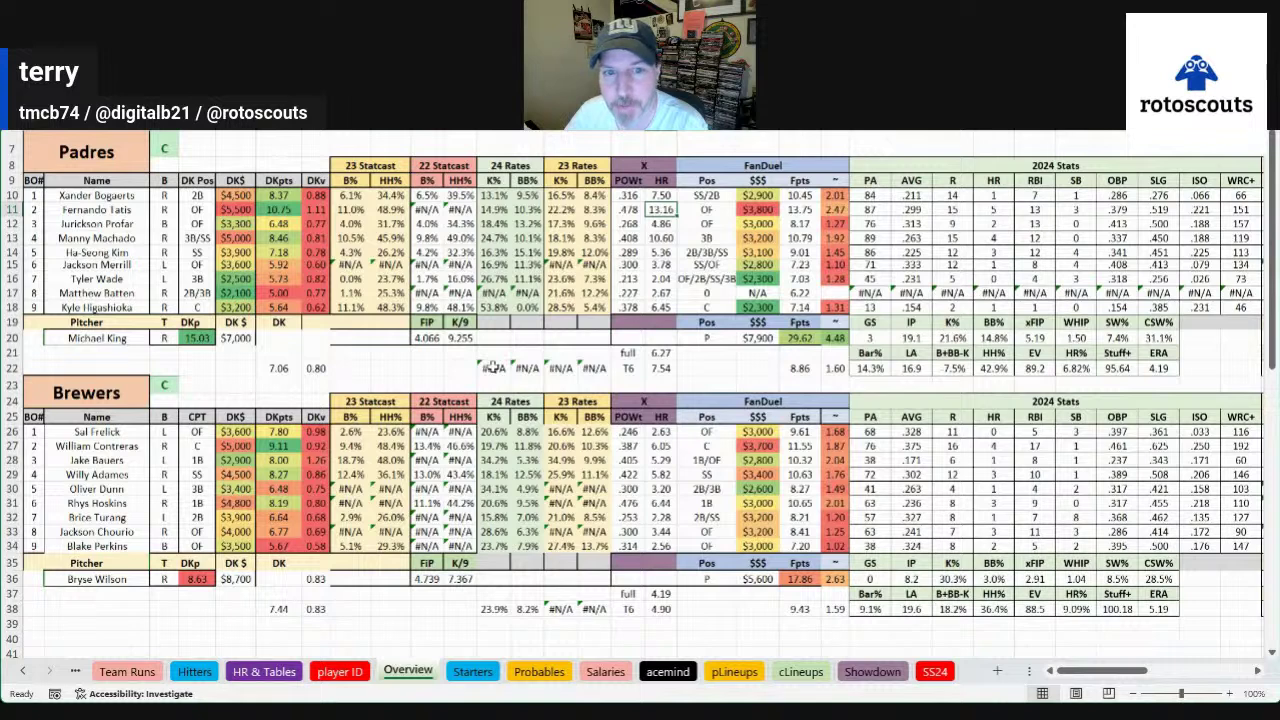
# Check Ha-Seong Kim's FanDuel position eligibility and stats, along with Tyler Wade's row and positions
pyautogui.click(733, 255)
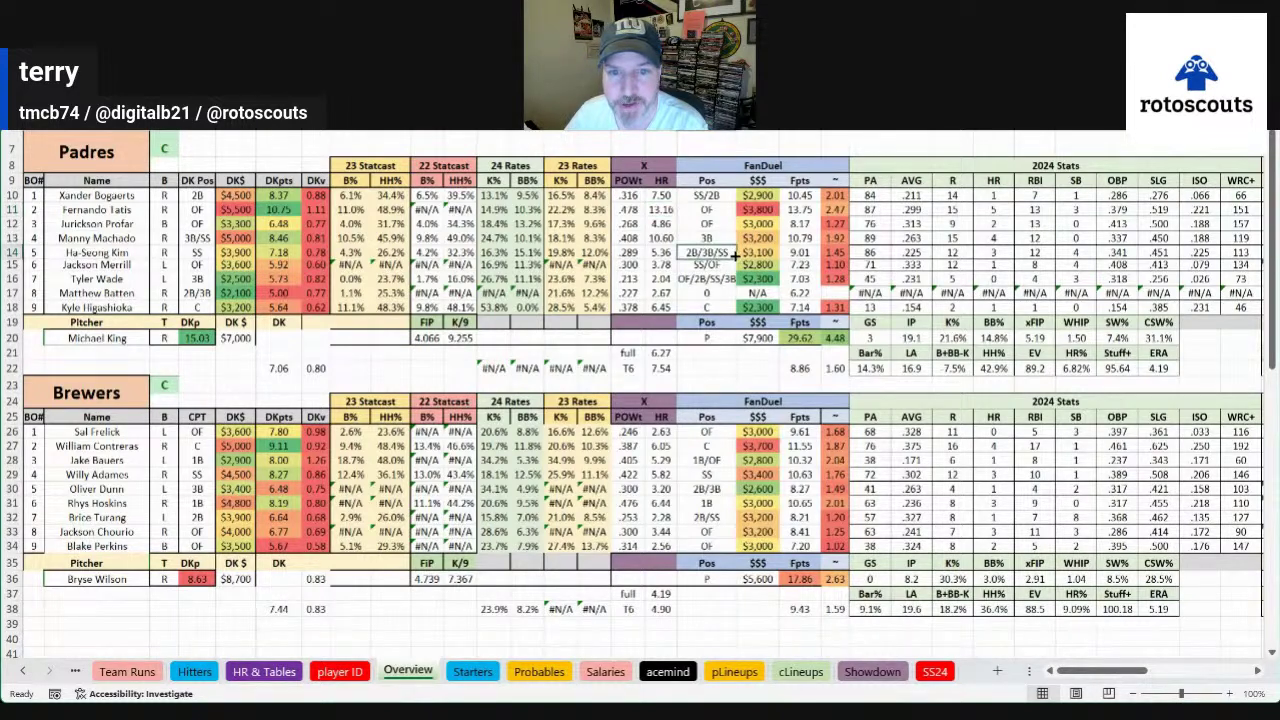
pyautogui.click(430, 253)
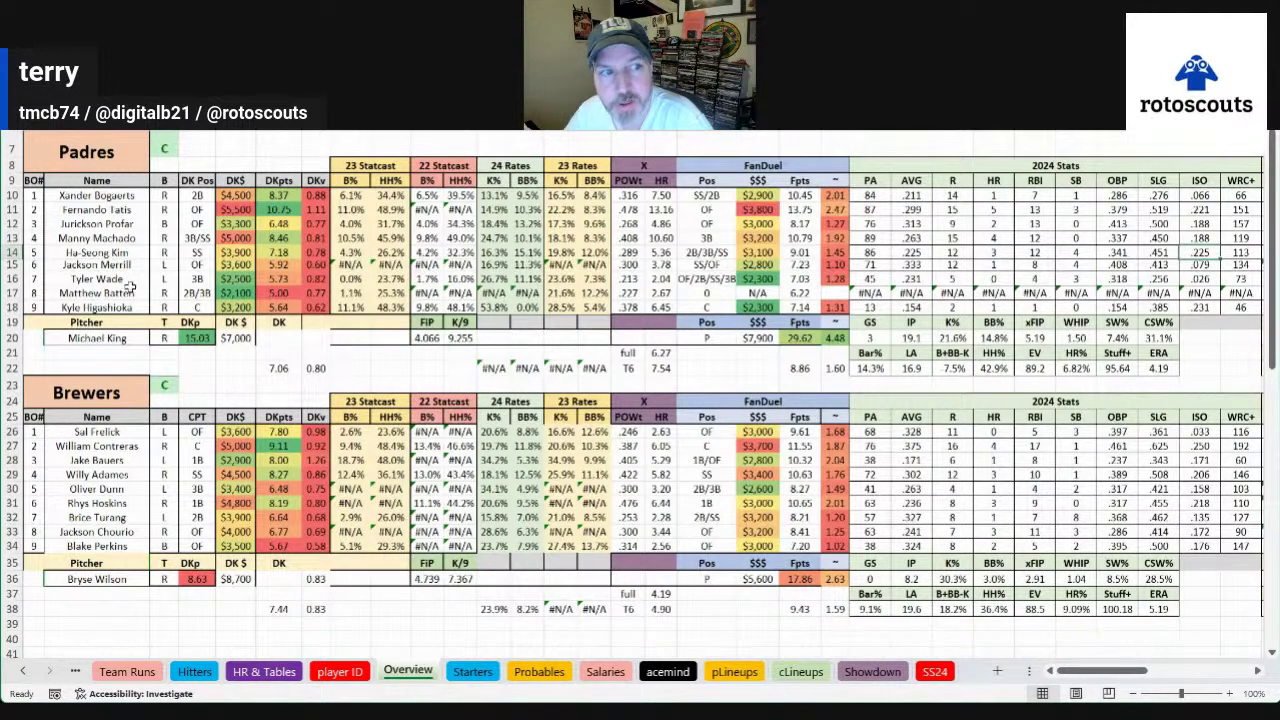
pyautogui.moveTo(110, 279); pyautogui.dragTo(738, 279)
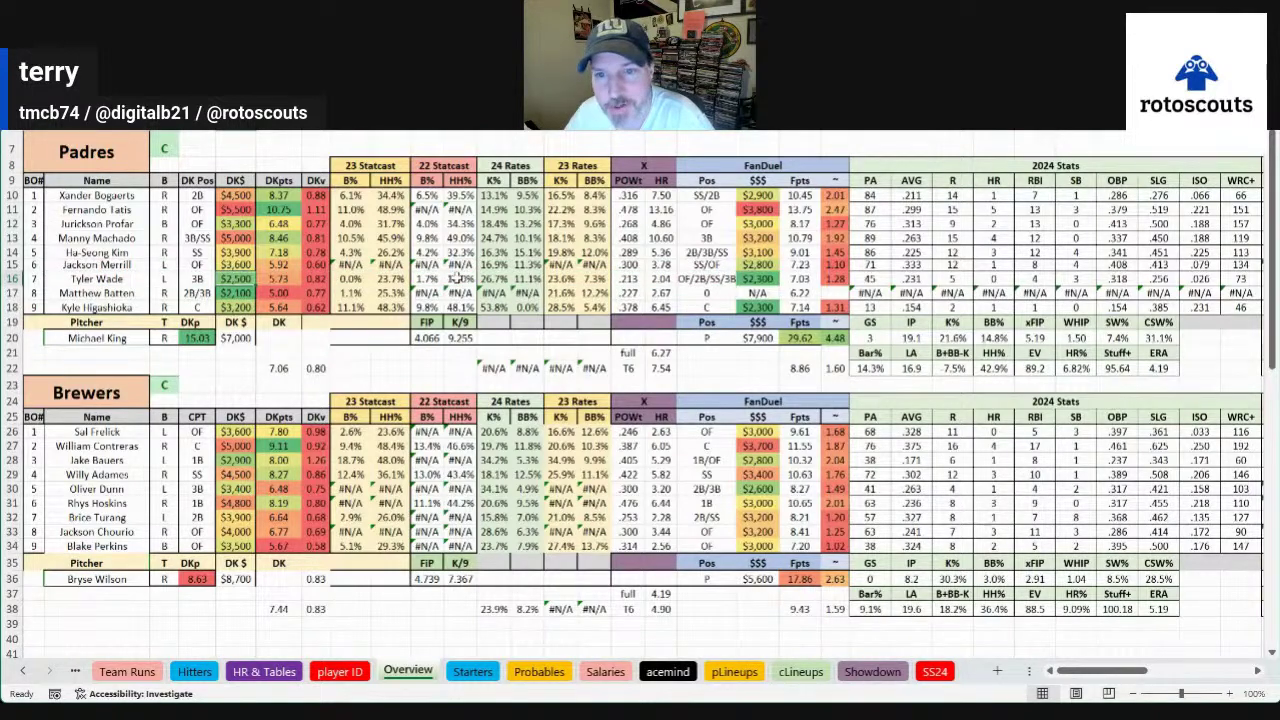
pyautogui.click(700, 279)
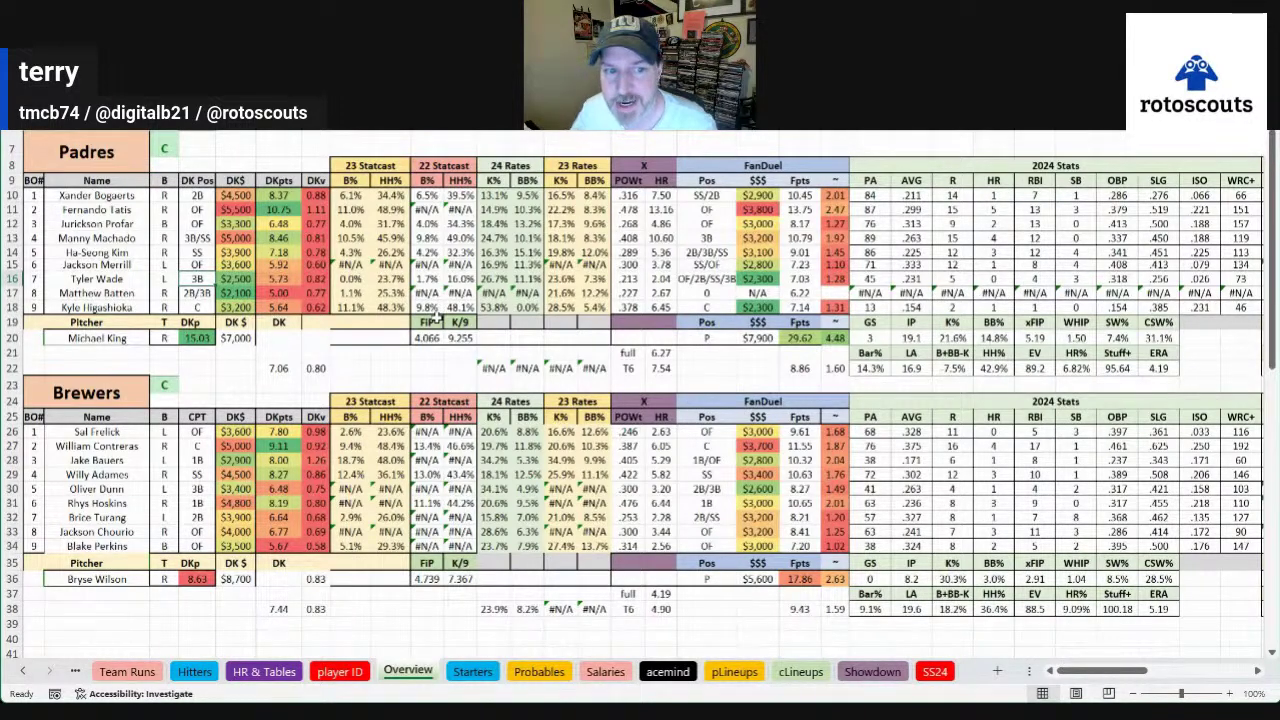
# Review Kyle Higashioka's 2023 and 2022 Statcast B% and HH%, along with his 2023 season stats
pyautogui.click(362, 312)
pyautogui.click(389, 313)
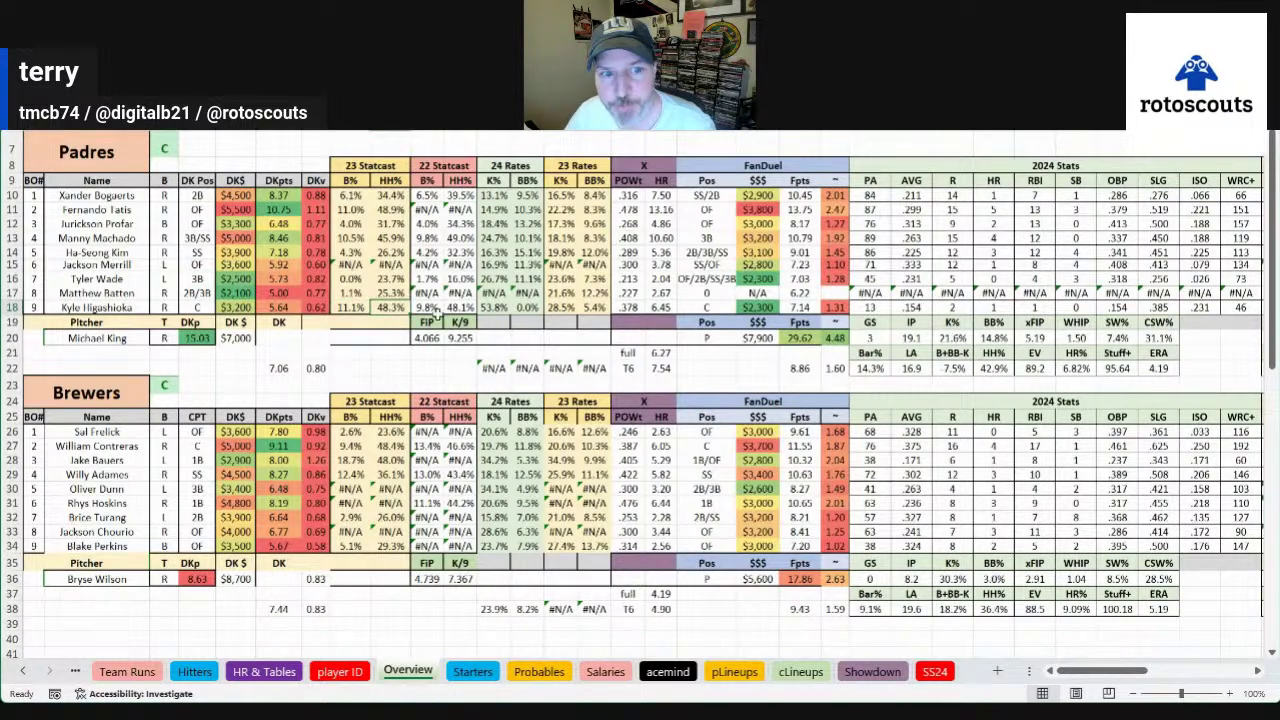
pyautogui.click(431, 311)
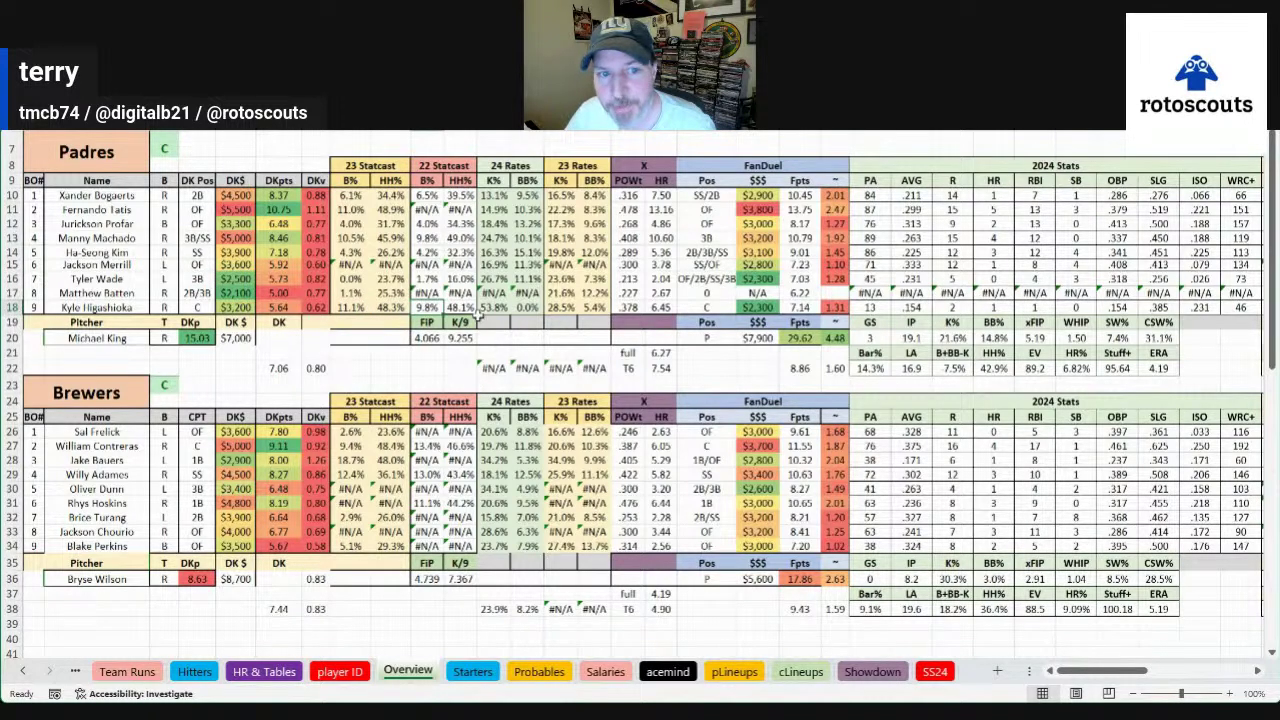
pyautogui.click(470, 310)
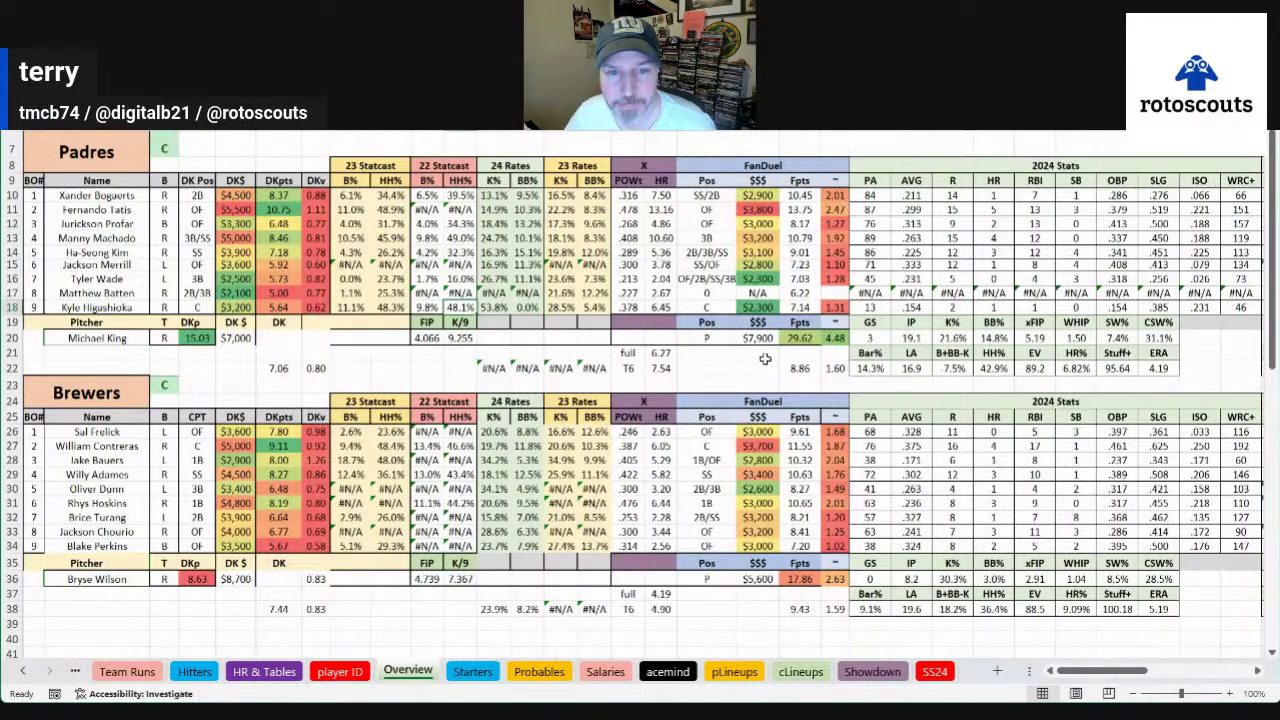
pyautogui.moveTo(1088, 670); pyautogui.dragTo(1128, 668)
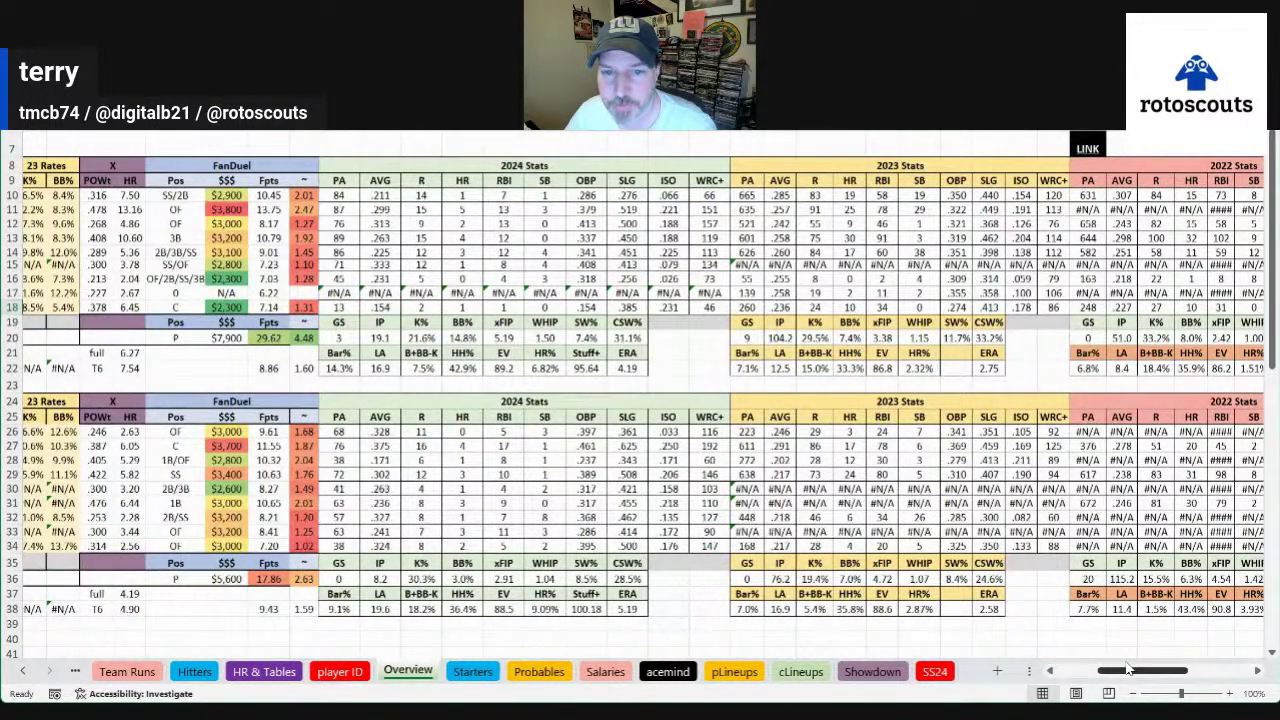
pyautogui.moveTo(1128, 668); pyautogui.dragTo(1088, 668)
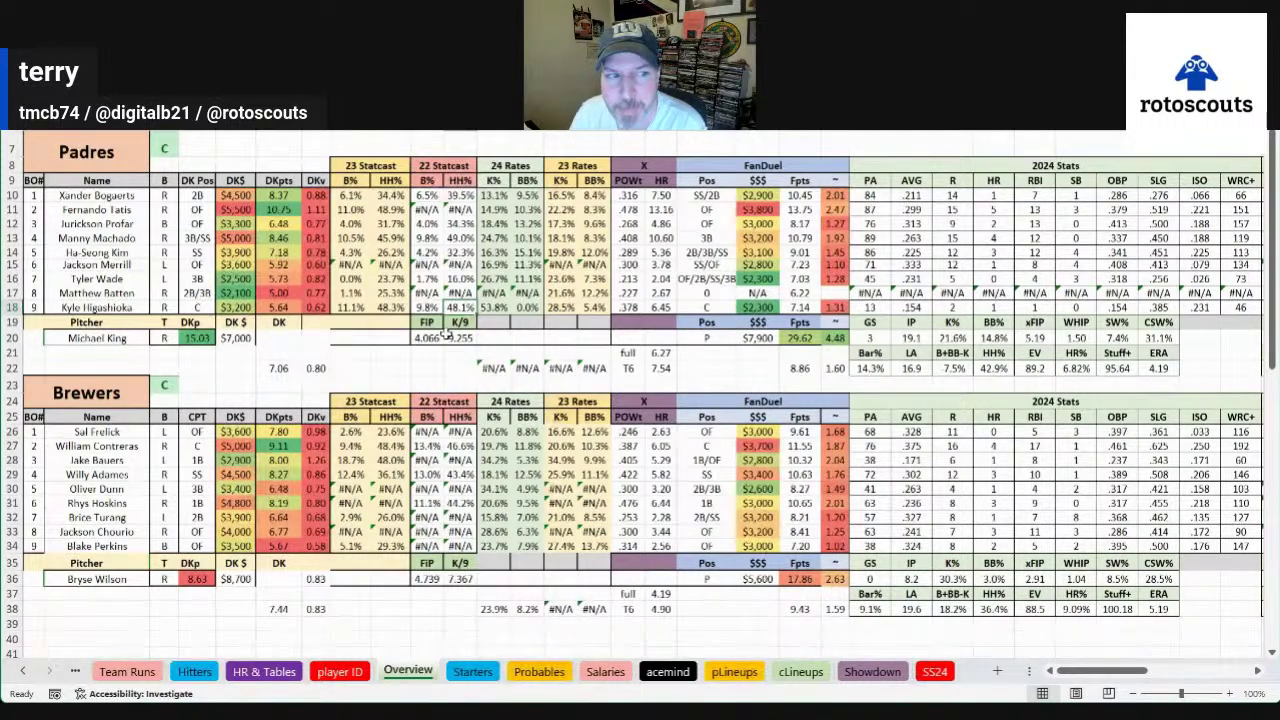
# Go through the Padres batting order from Ha-Seong Kim down to Kyle Higashioka, and look at leadoff hitter Xander Bogaerts
pyautogui.click(135, 255)
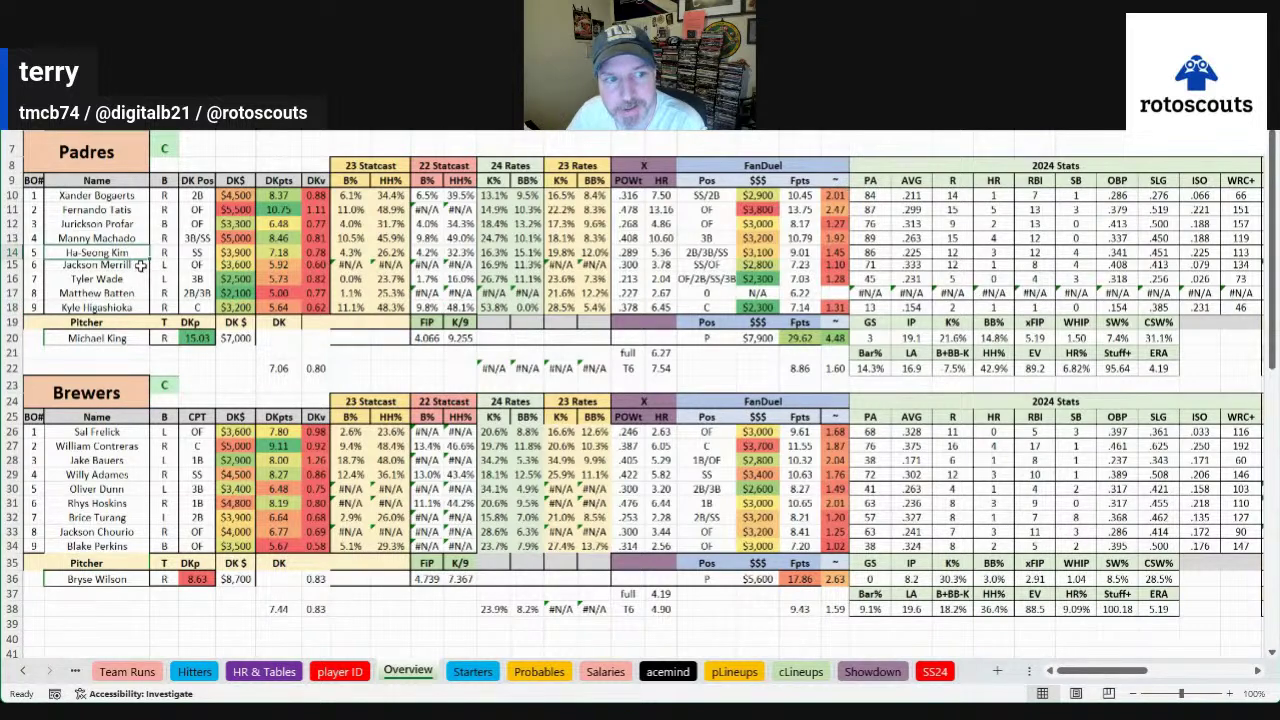
pyautogui.press('Down')
pyautogui.press('Down')
pyautogui.press('Down')
pyautogui.press('Down')
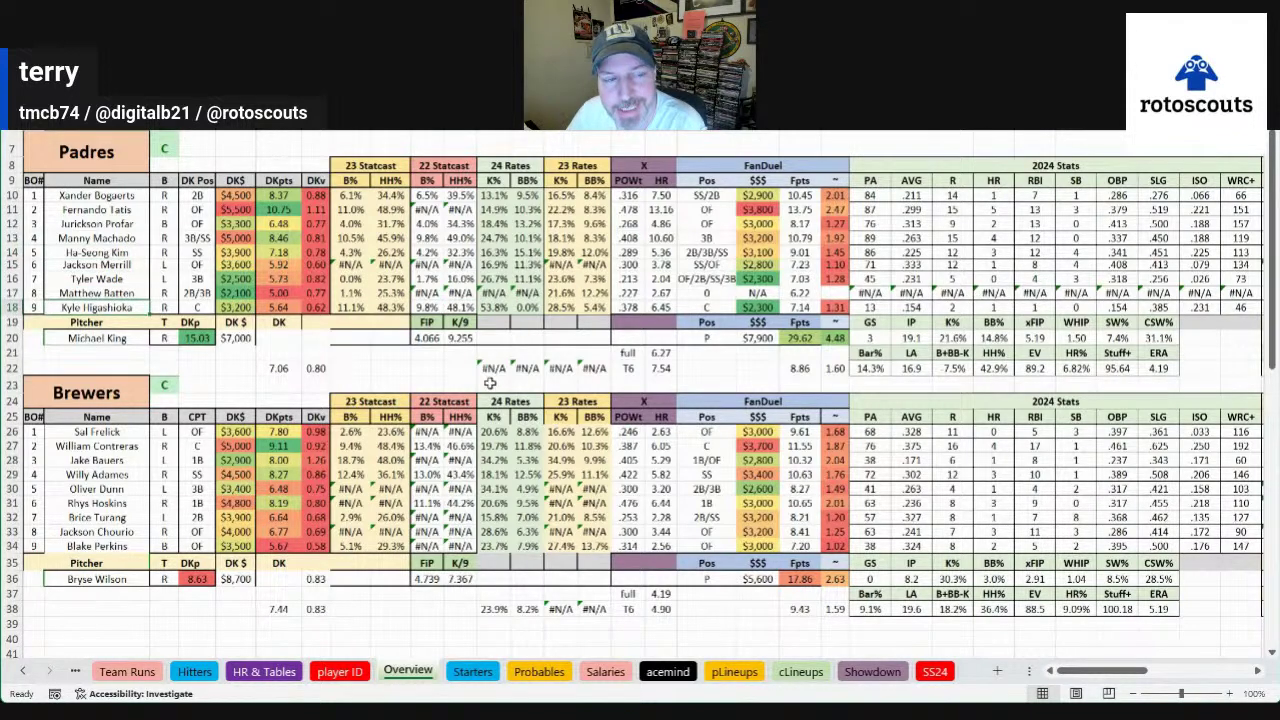
pyautogui.press('Down')
pyautogui.press('Down')
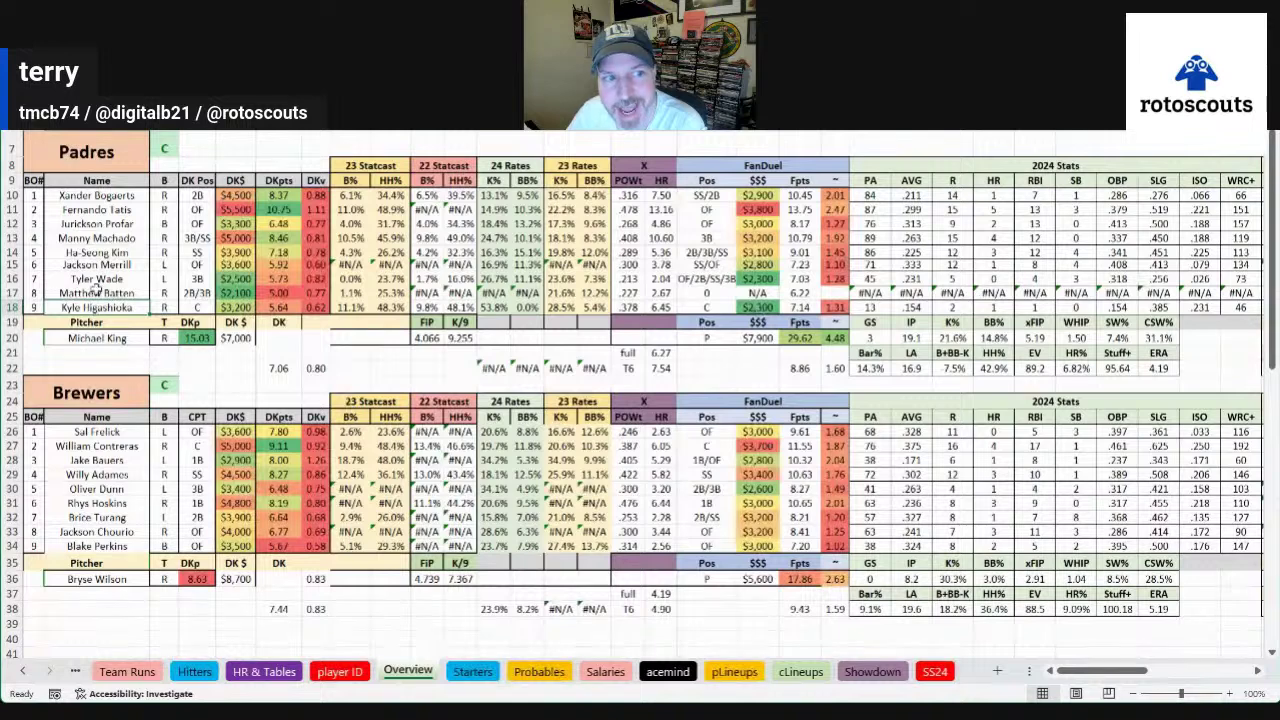
pyautogui.click(114, 200)
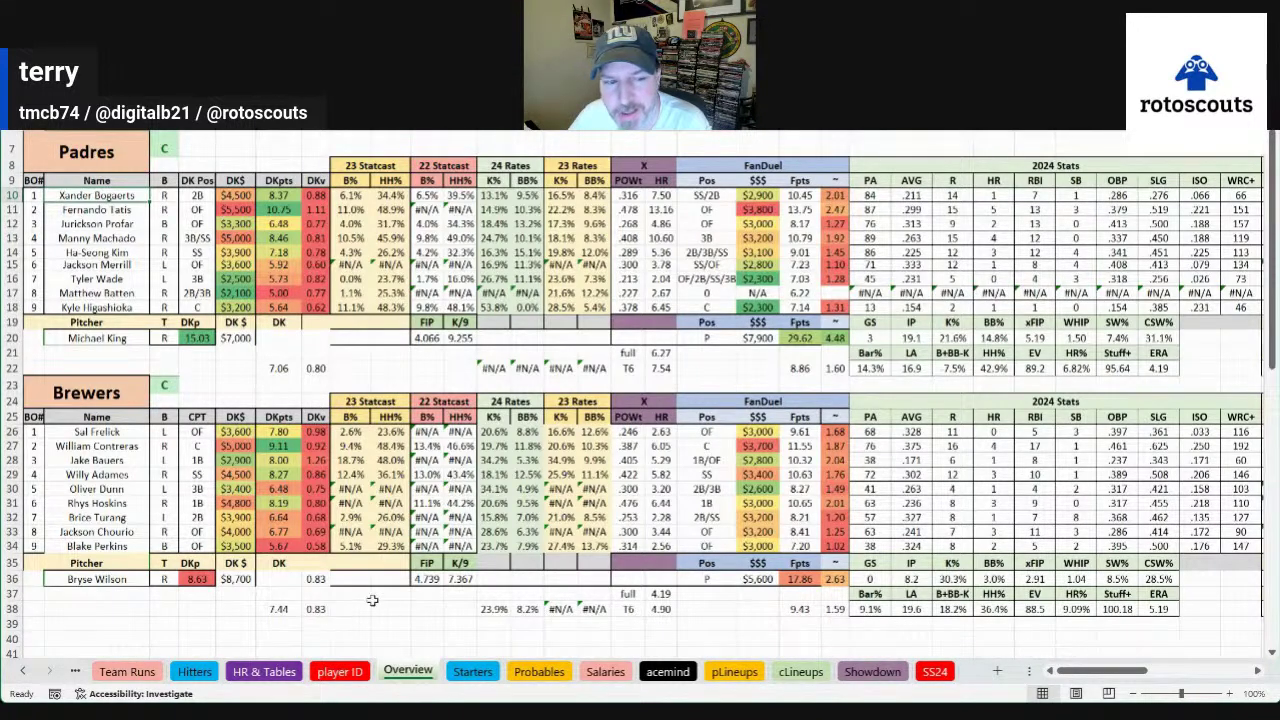
# Check Bryse Wilson's DraftKings and FanDuel salaries and his 2022 stats from Bar% through HR%
pyautogui.click(238, 581)
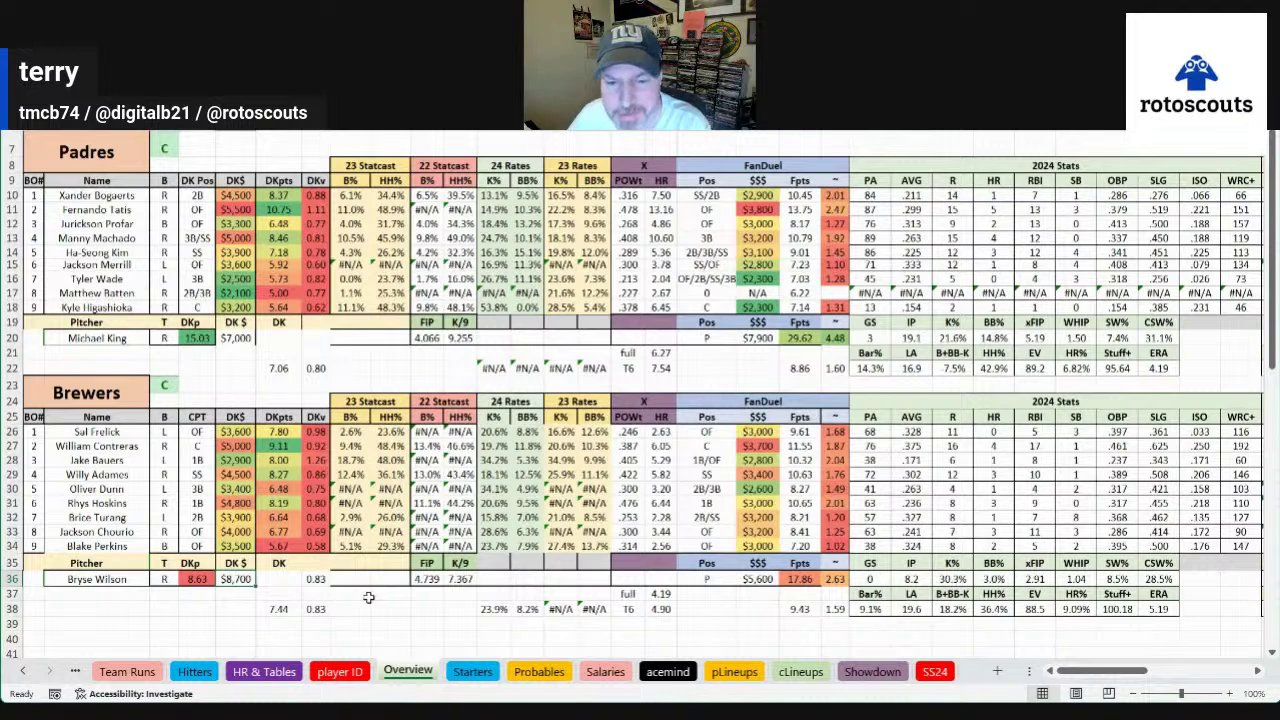
pyautogui.click(772, 584)
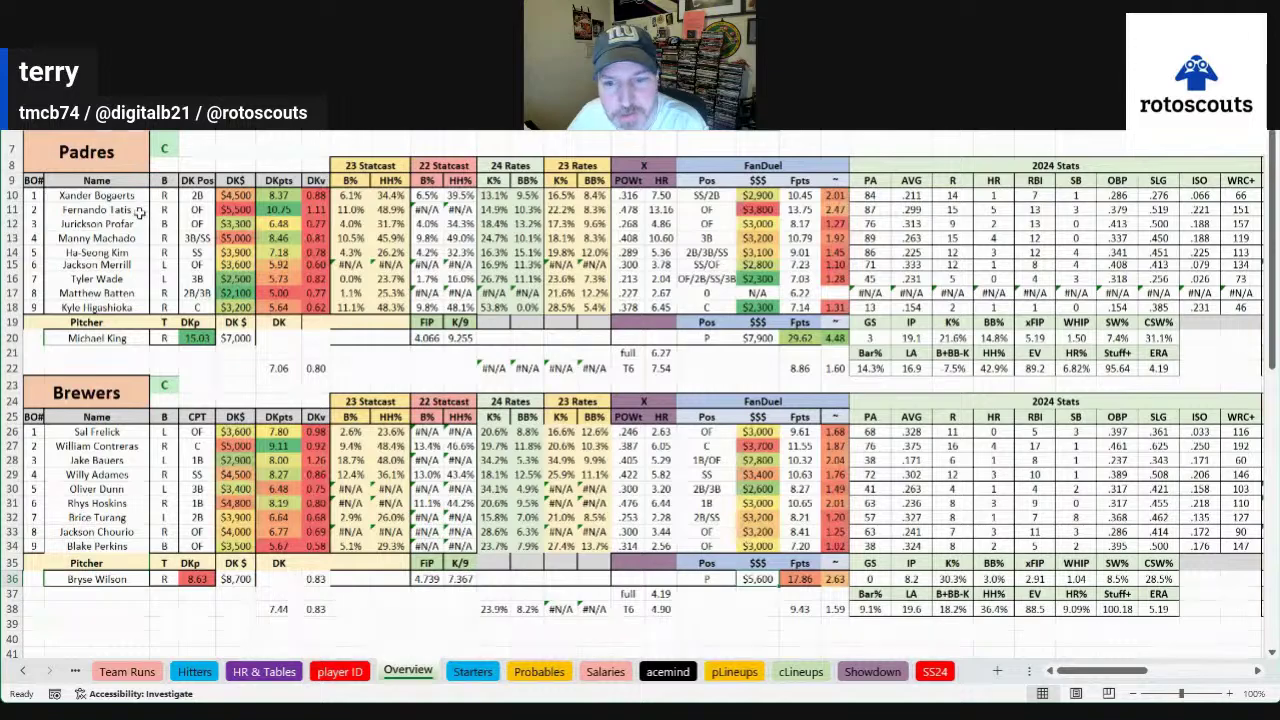
pyautogui.moveTo(1135, 671); pyautogui.dragTo(1165, 683)
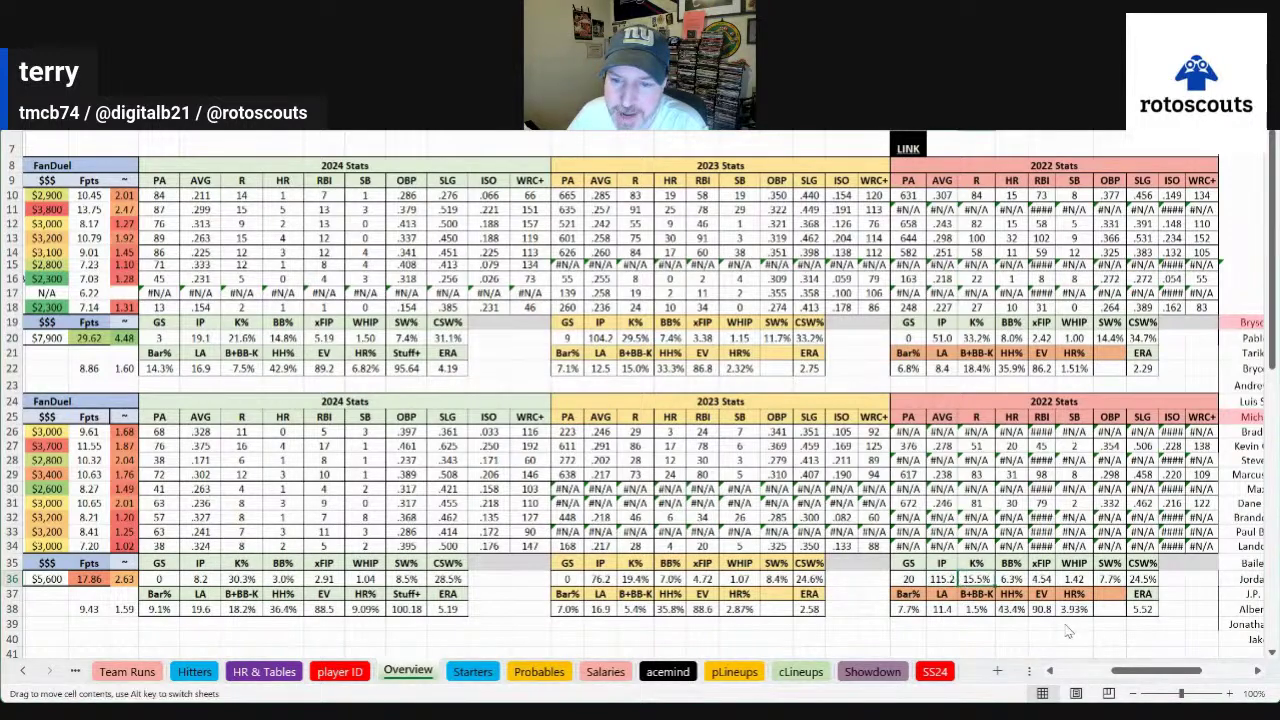
pyautogui.press('Down')
pyautogui.press('Down')
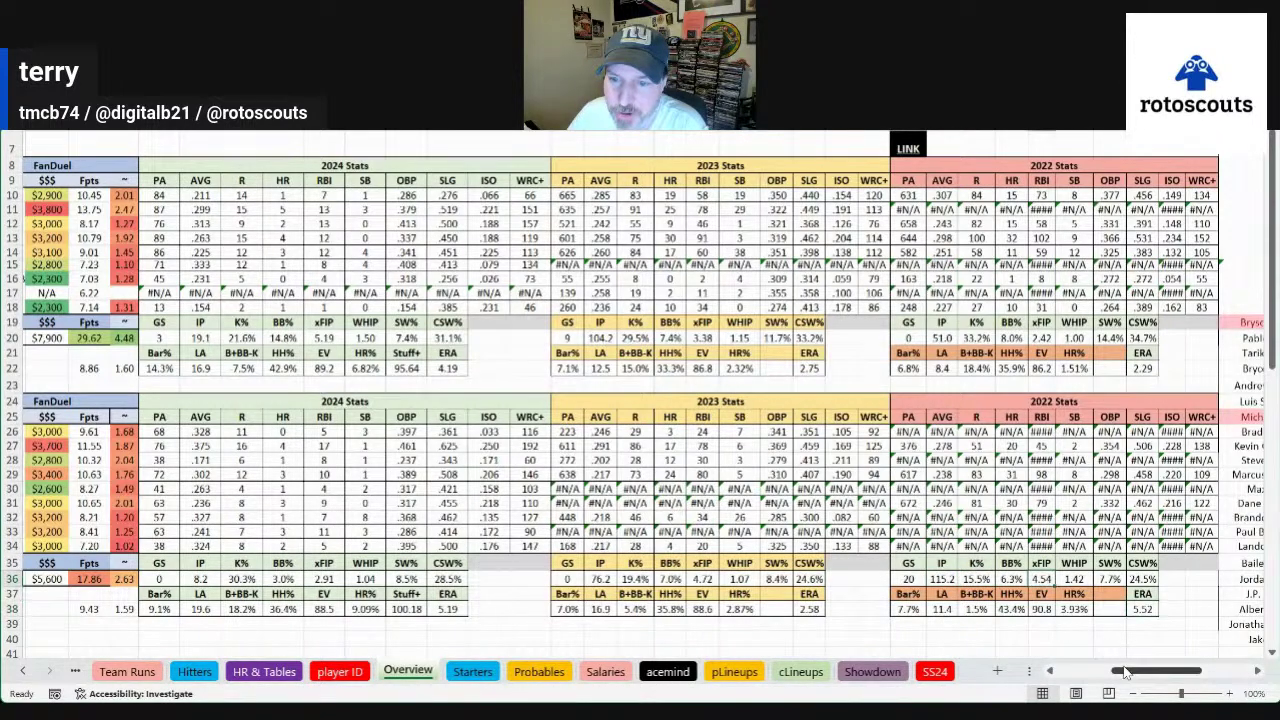
pyautogui.click(1075, 608)
pyautogui.hotkey('shift', 'Left')
pyautogui.hotkey('shift', 'Left')
pyautogui.hotkey('shift', 'Left')
pyautogui.hotkey('shift', 'Left')
pyautogui.hotkey('shift', 'Left')
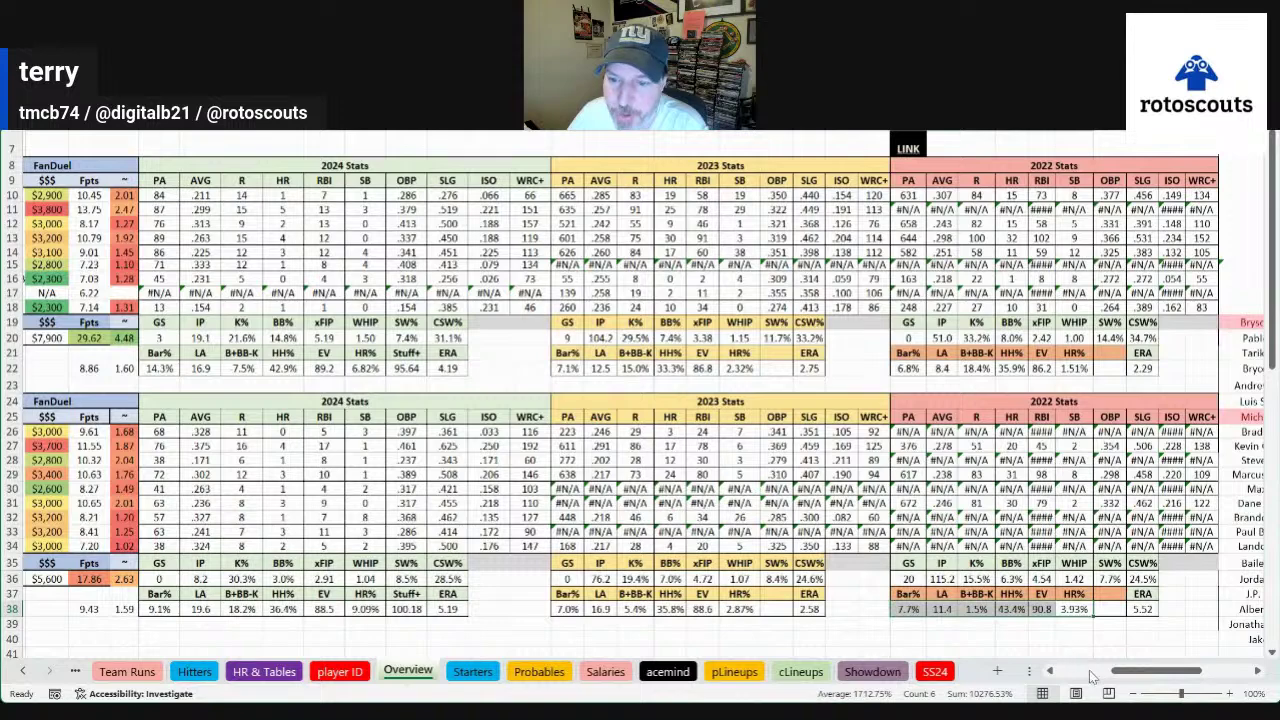
# Review Bryse Wilson's 2024 pitching stats, from IP and K% through Stuff+ and ERA
pyautogui.click(1089, 671)
pyautogui.moveTo(918, 578); pyautogui.dragTo(1068, 596)
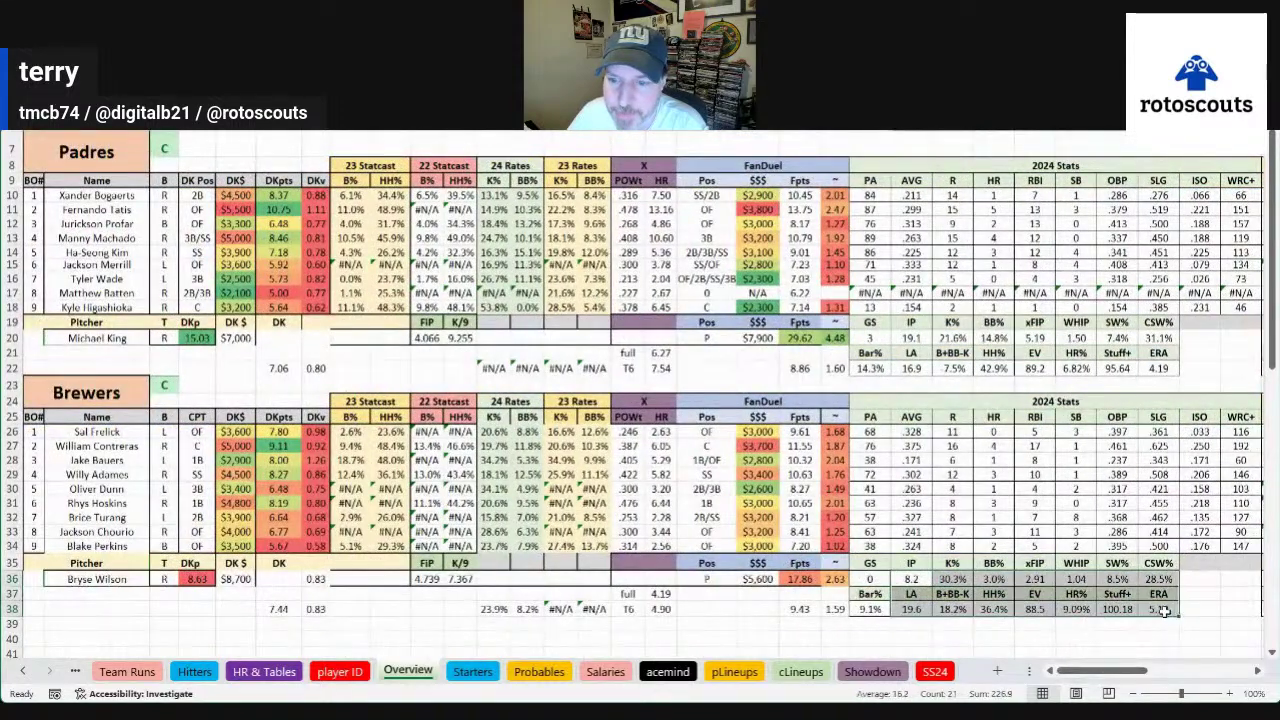
pyautogui.click(1072, 620)
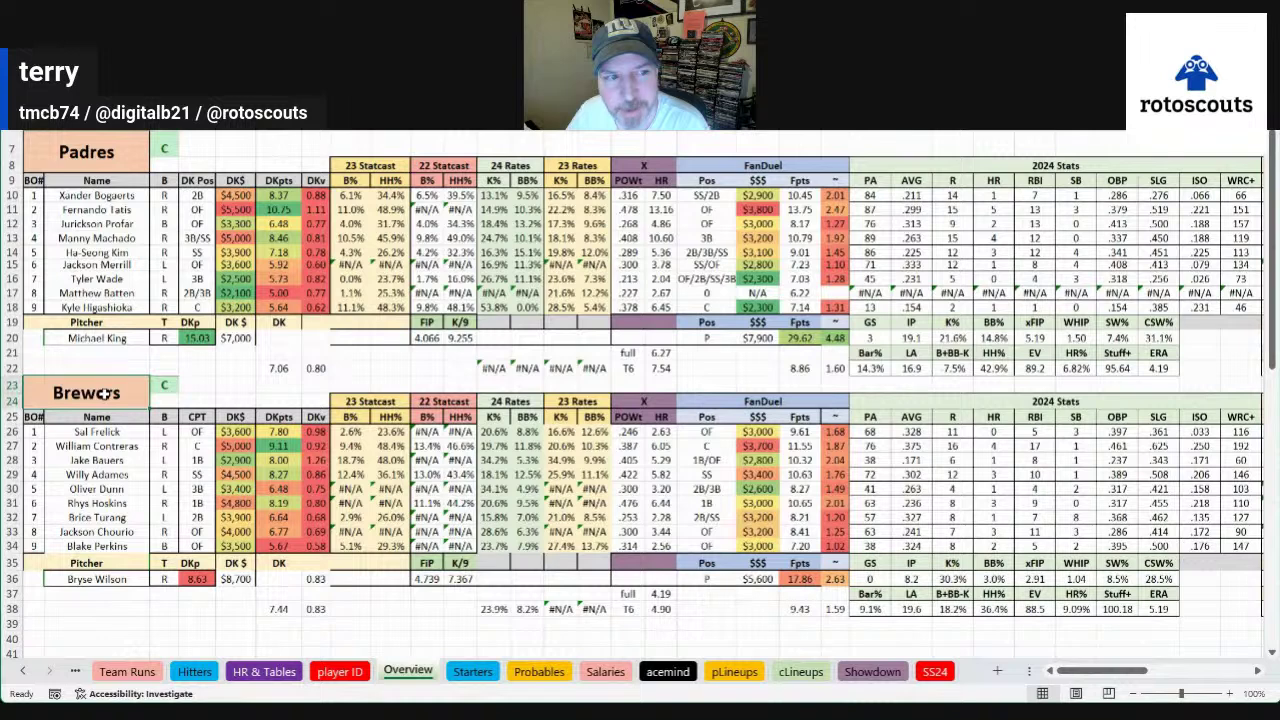
# Switch the Overview matchup to Pirates at Mets
pyautogui.click(99, 163)
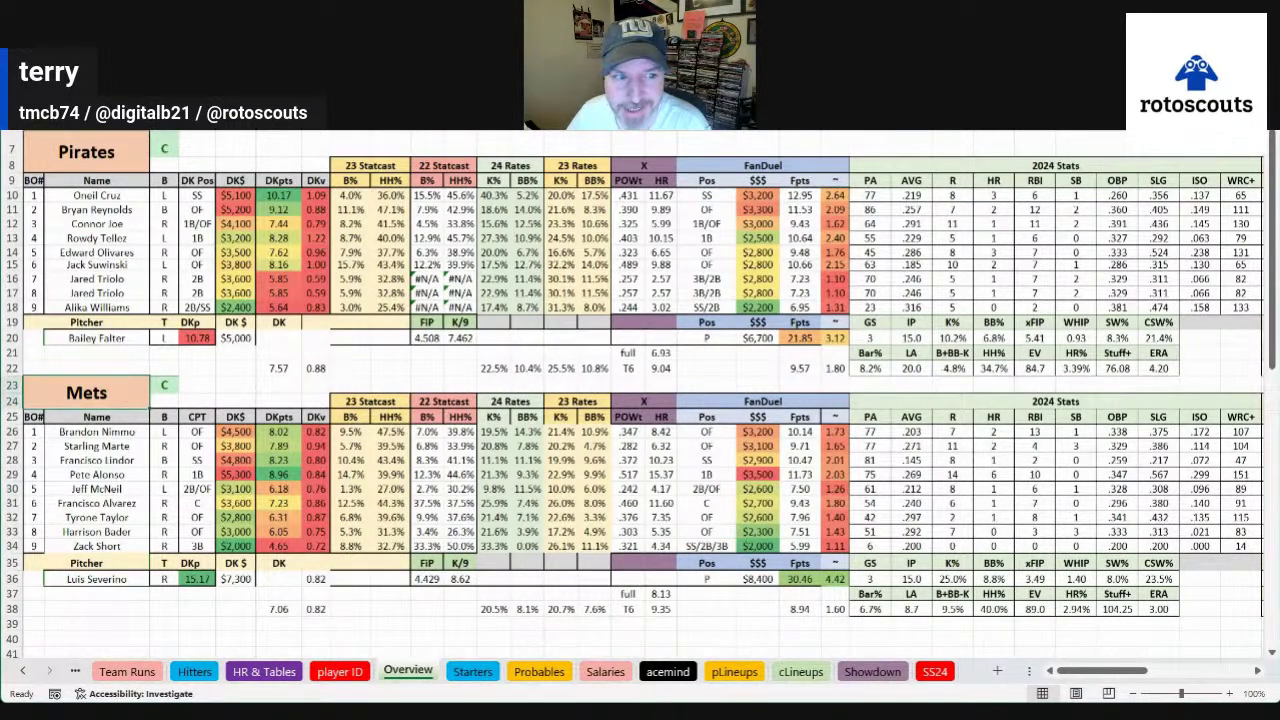
pyautogui.click(134, 367)
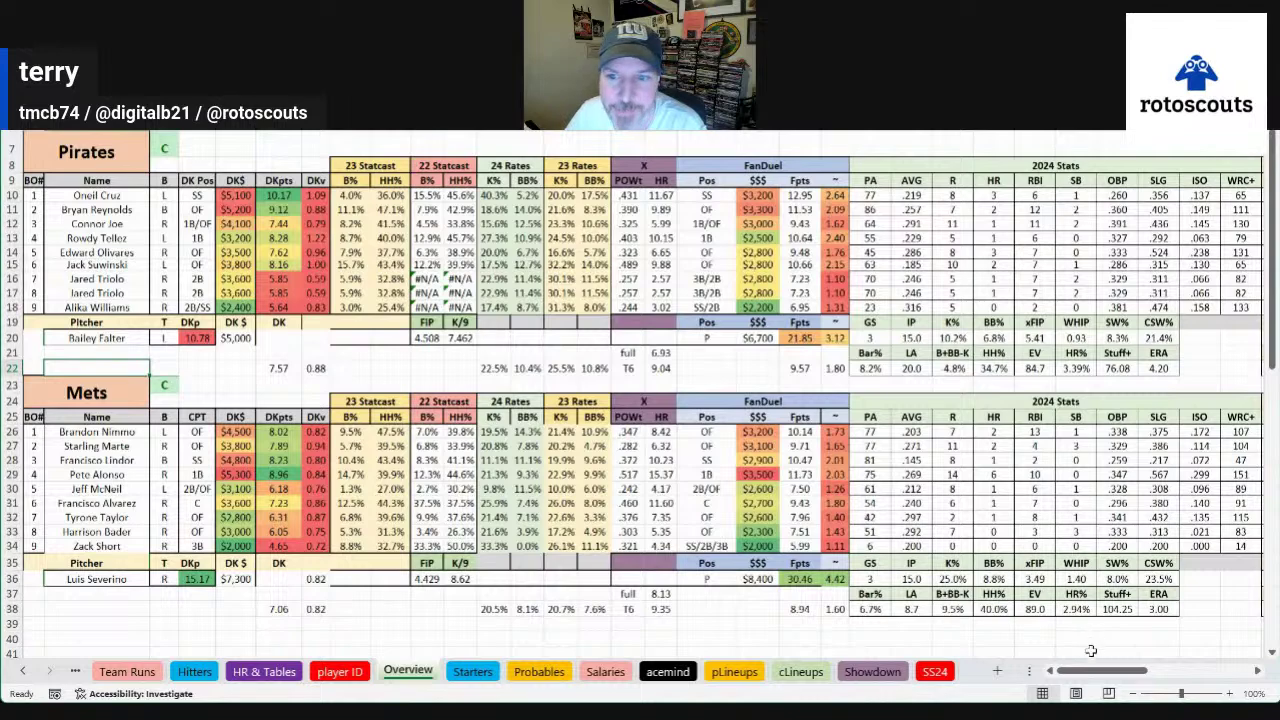
# Review Bailey Falter's 2024 and 2023 Bar% through HR% figures, his 2023 innings pitched and his 2022 pitching stats
pyautogui.moveTo(1065, 366); pyautogui.dragTo(858, 366)
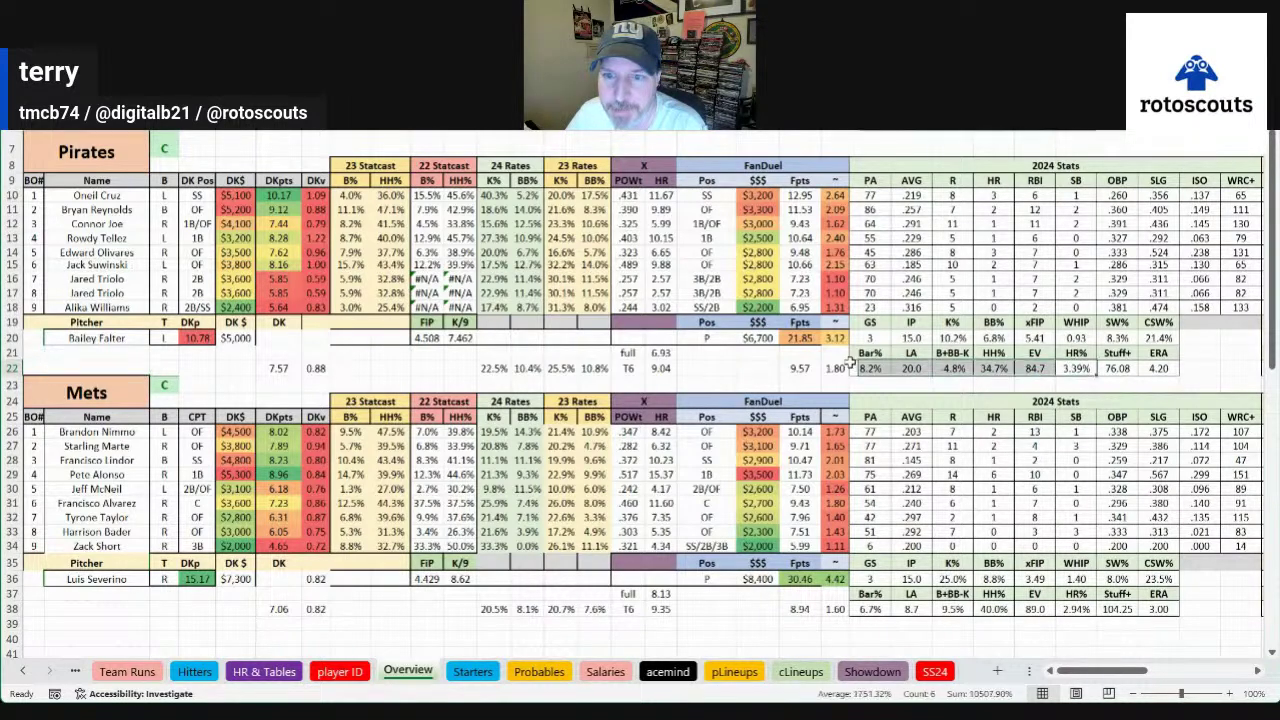
pyautogui.moveTo(1075, 353); pyautogui.dragTo(1125, 353)
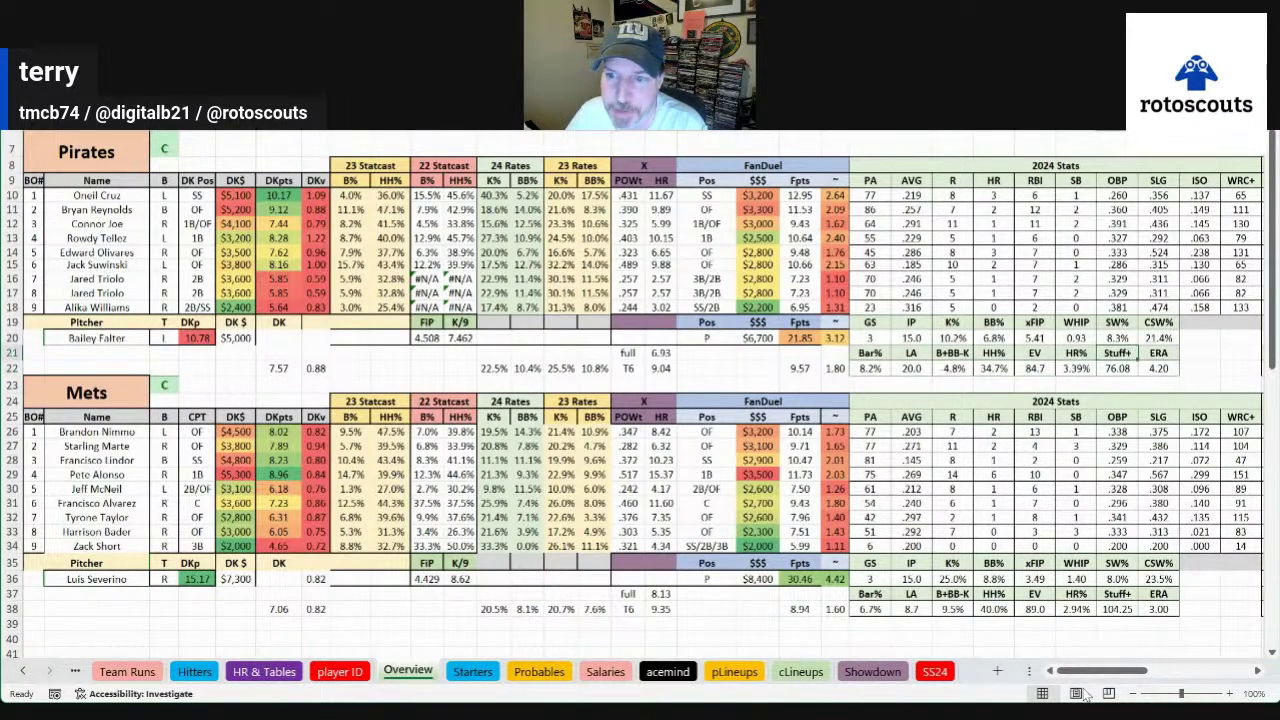
pyautogui.moveTo(1088, 670); pyautogui.dragTo(1135, 675)
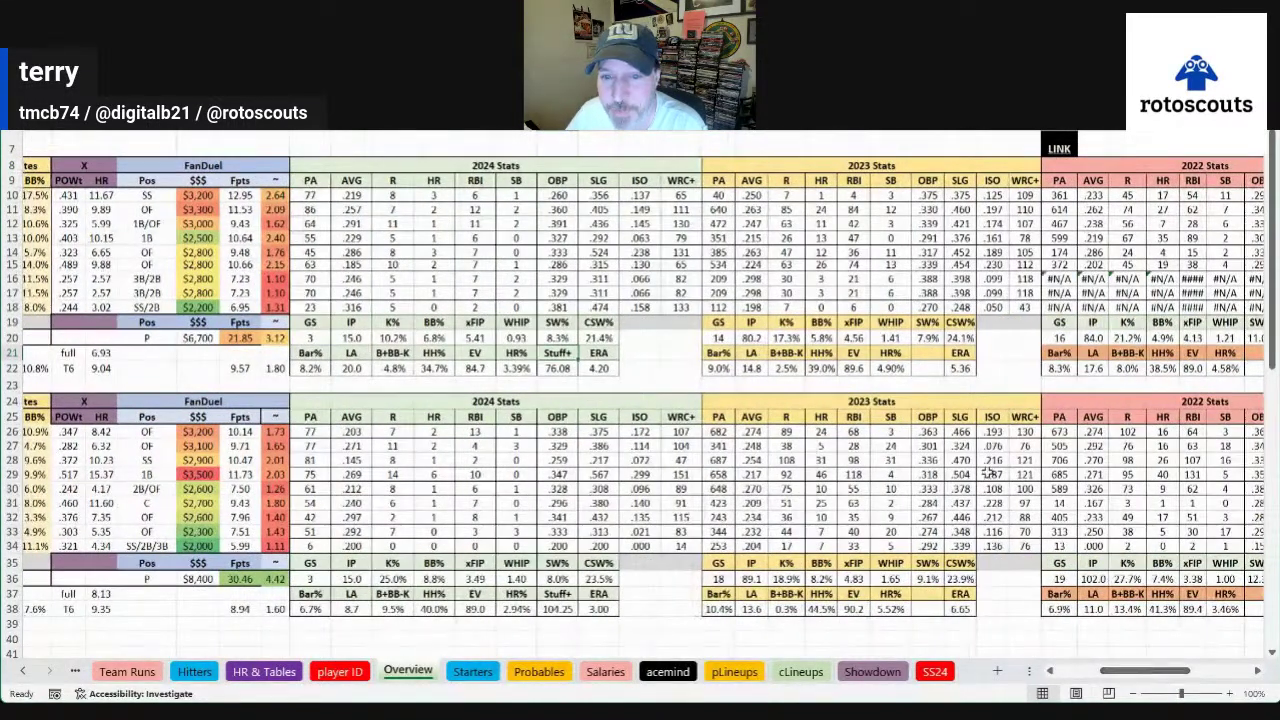
pyautogui.moveTo(895, 366); pyautogui.dragTo(895, 367)
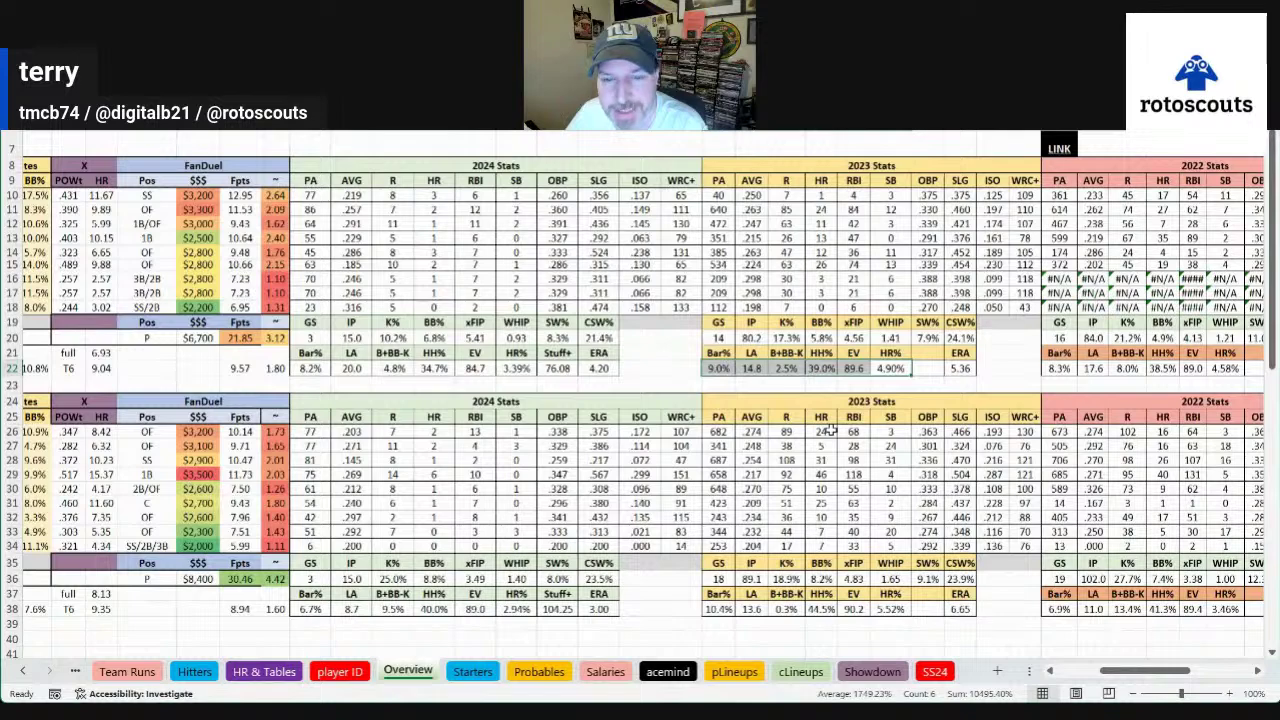
pyautogui.click(765, 340)
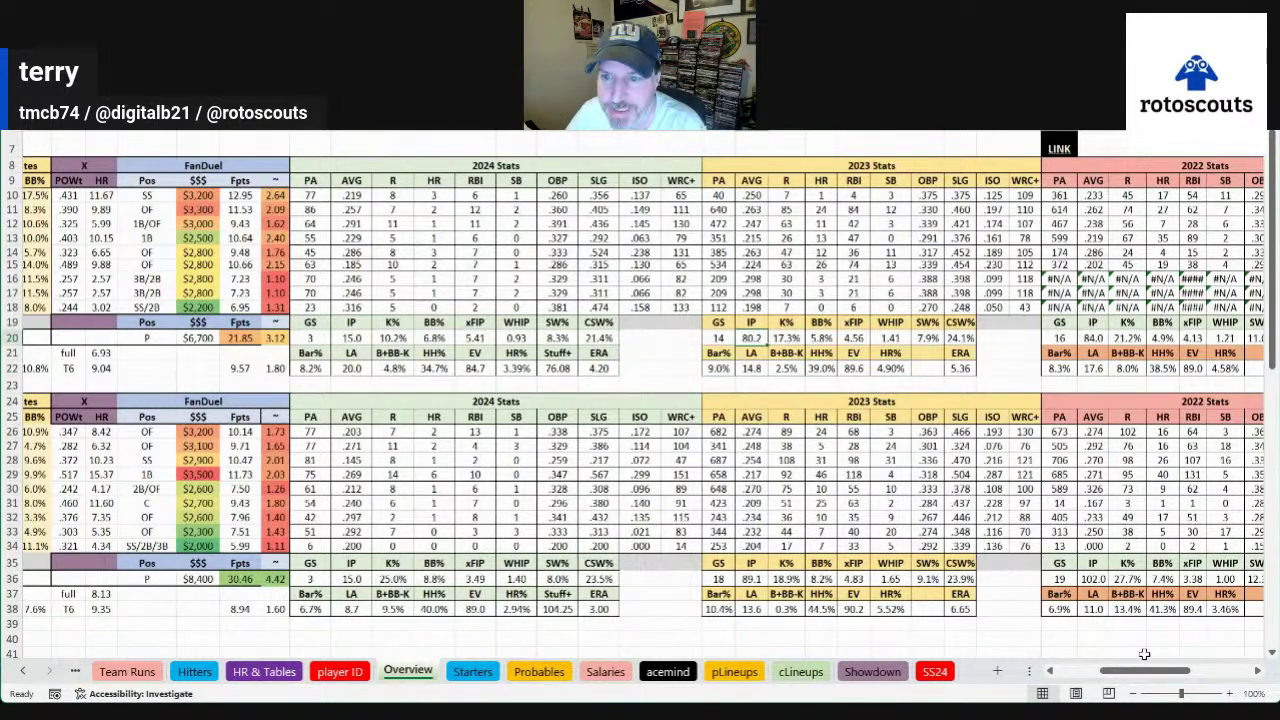
pyautogui.moveTo(1111, 337); pyautogui.dragTo(1246, 376)
pyautogui.click(1246, 376)
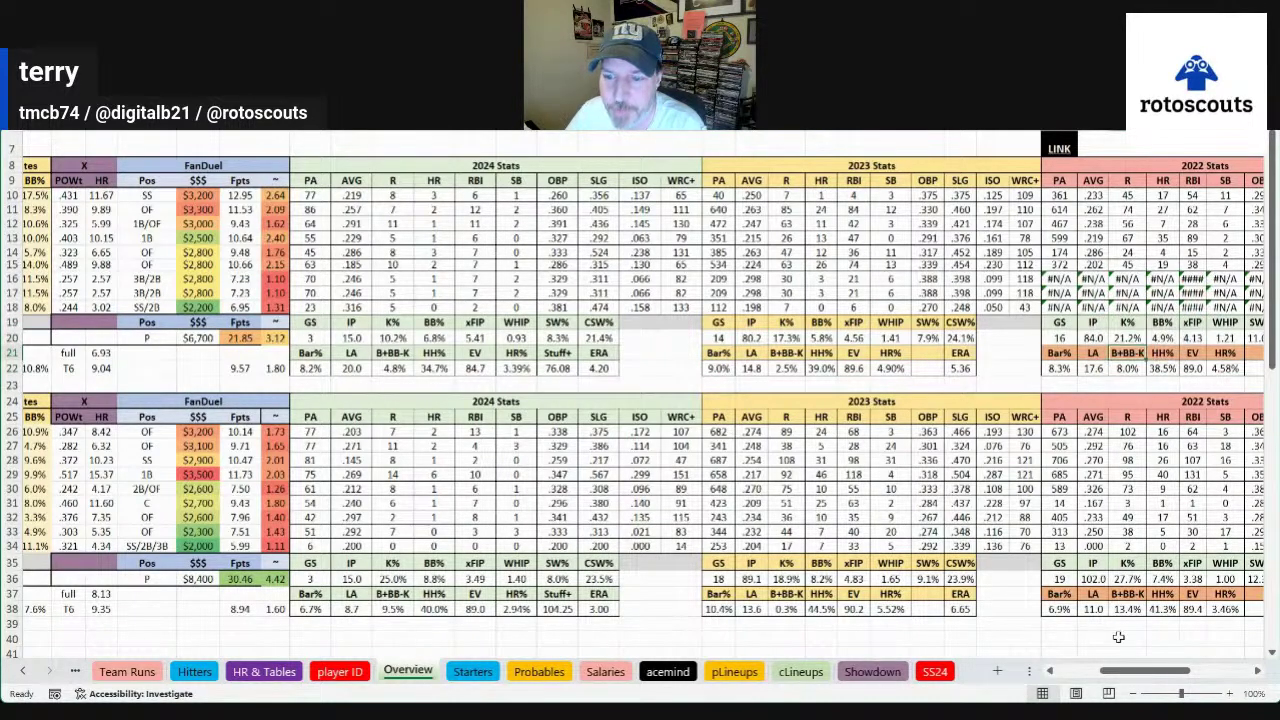
# Check Brandon Nimmo's 2024 SLG, Francisco Lindor's WRC+ and FanDuel salary, and Pete Alonso's HR projection
pyautogui.click(1080, 675)
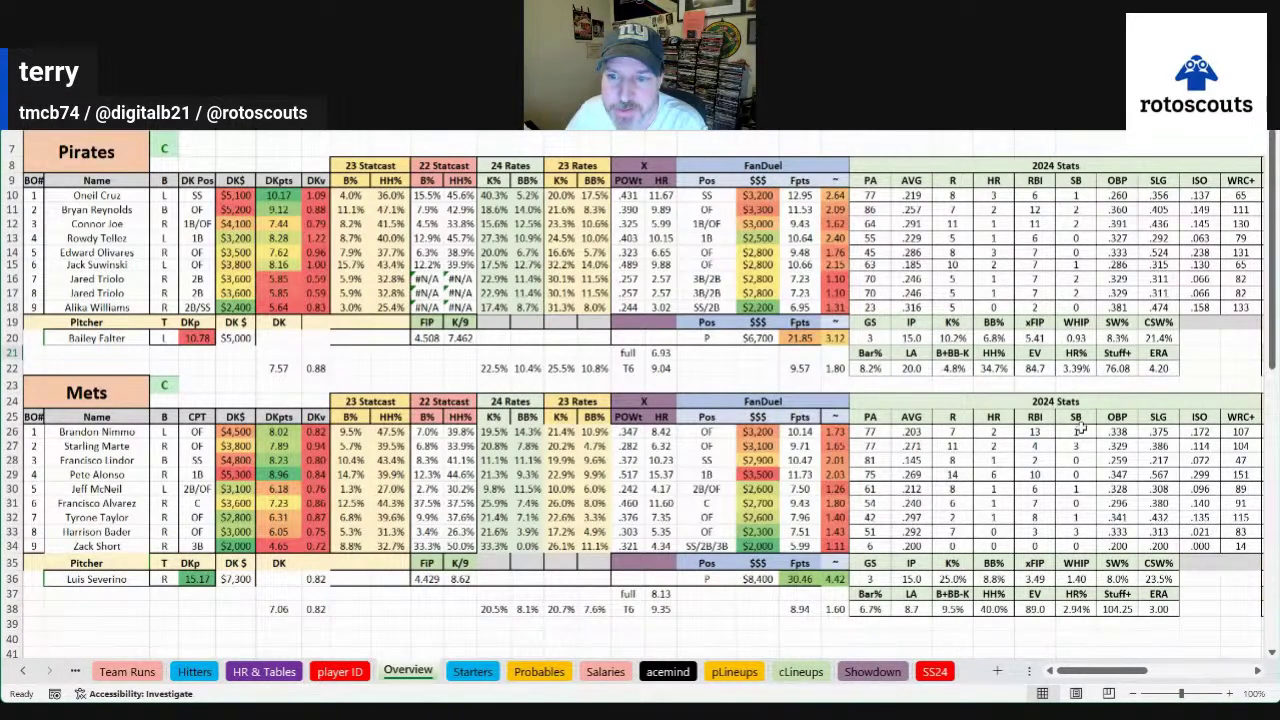
pyautogui.click(1143, 431)
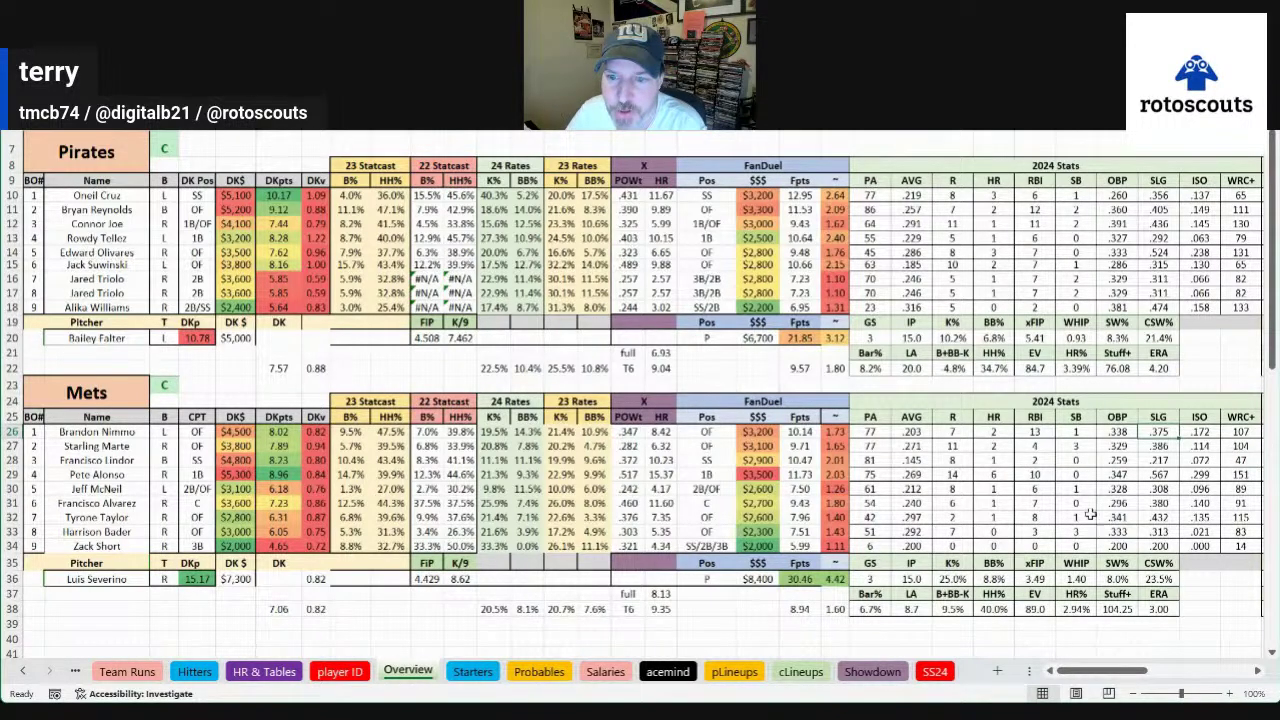
pyautogui.click(1236, 460)
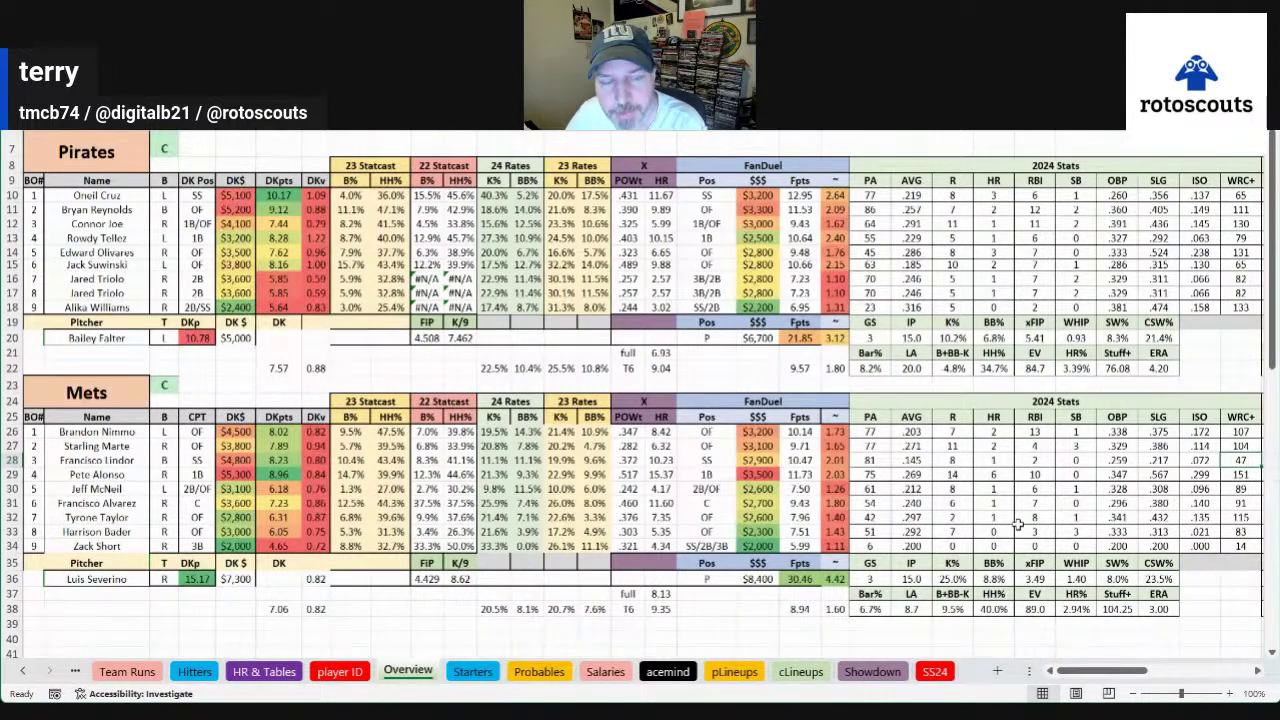
pyautogui.click(758, 460)
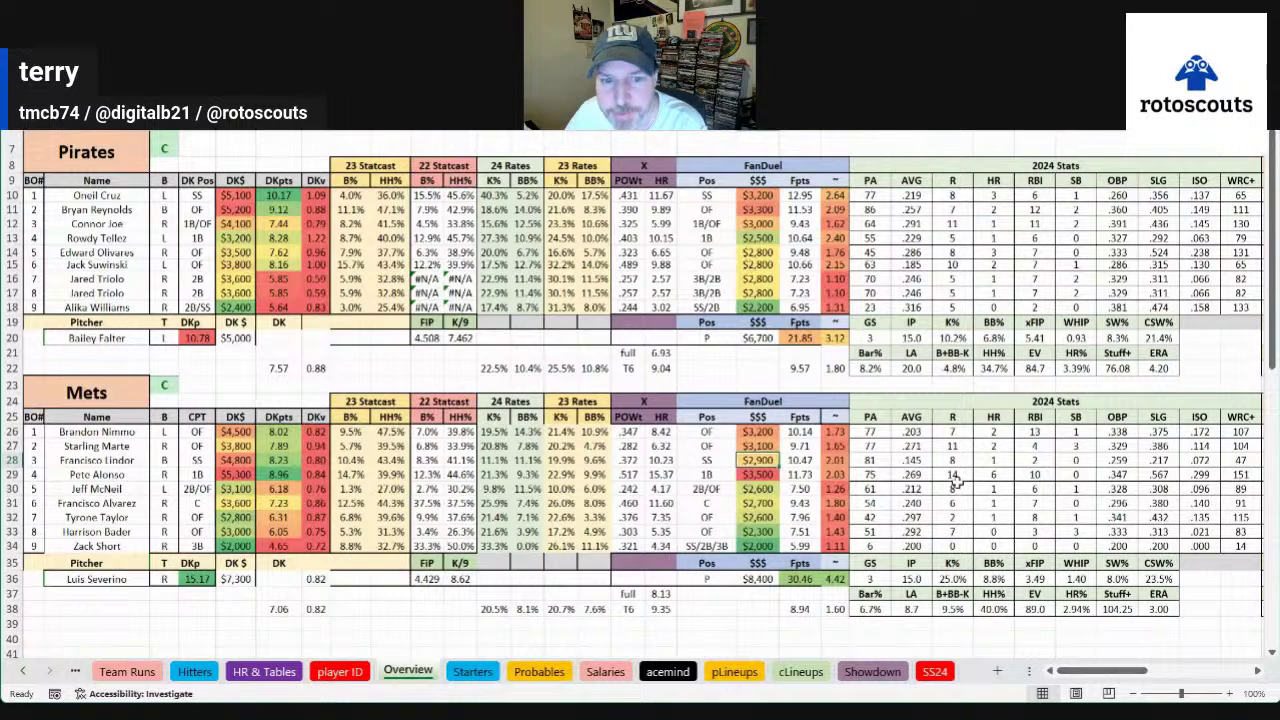
pyautogui.click(664, 473)
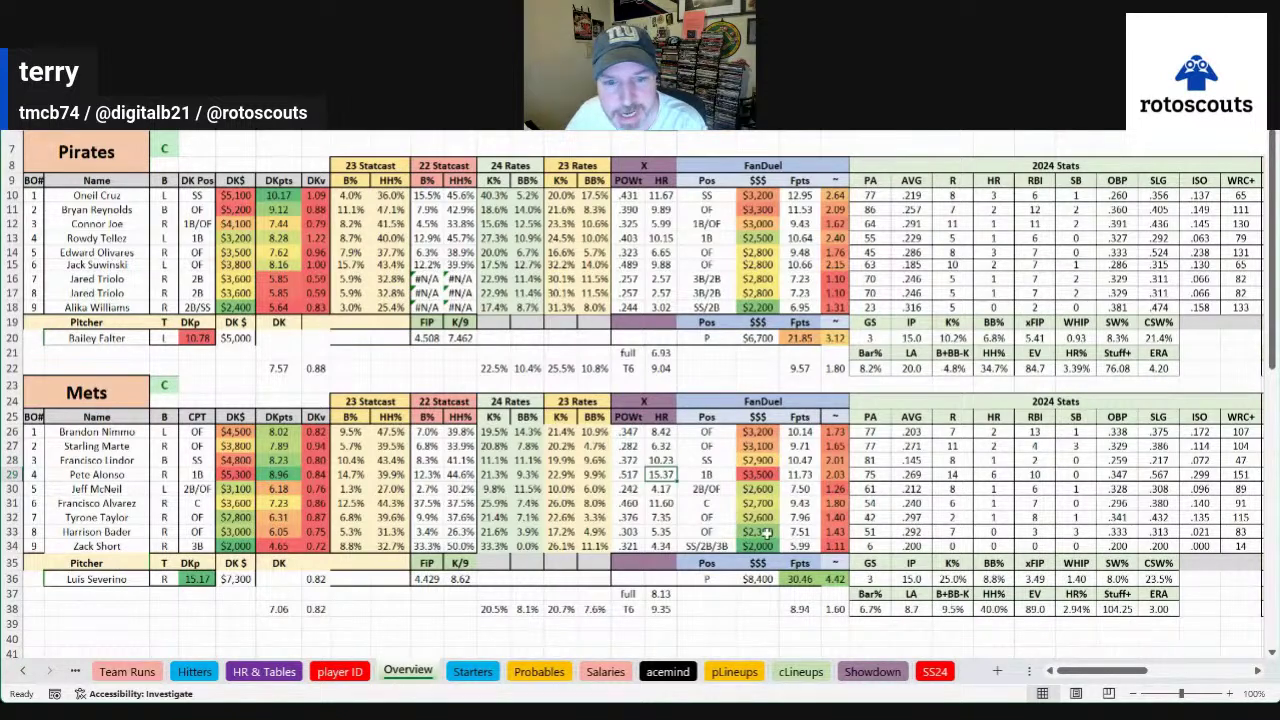
# Check Francisco Alvarez's and Francisco Lindor's HR projections, Jeff McNeil's row through his FanDuel salary, and the Mets names from Brandon Nimmo to Tyrone Taylor
pyautogui.click(663, 503)
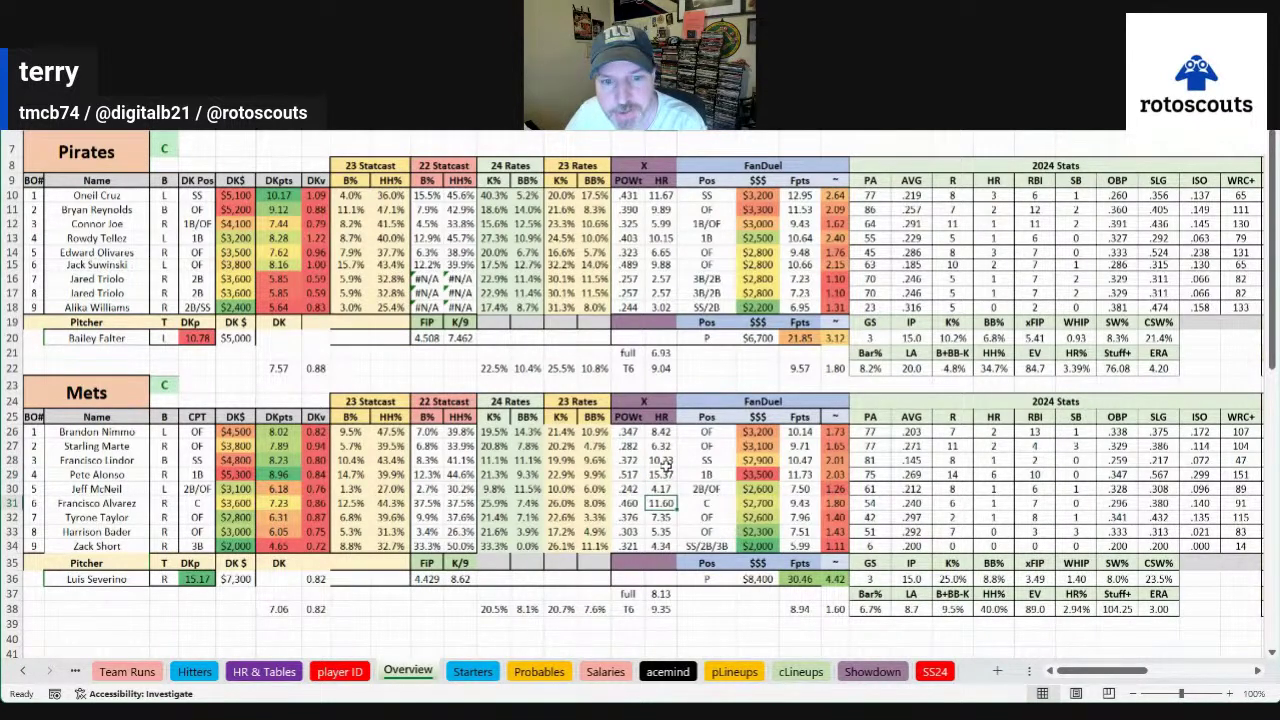
pyautogui.click(663, 462)
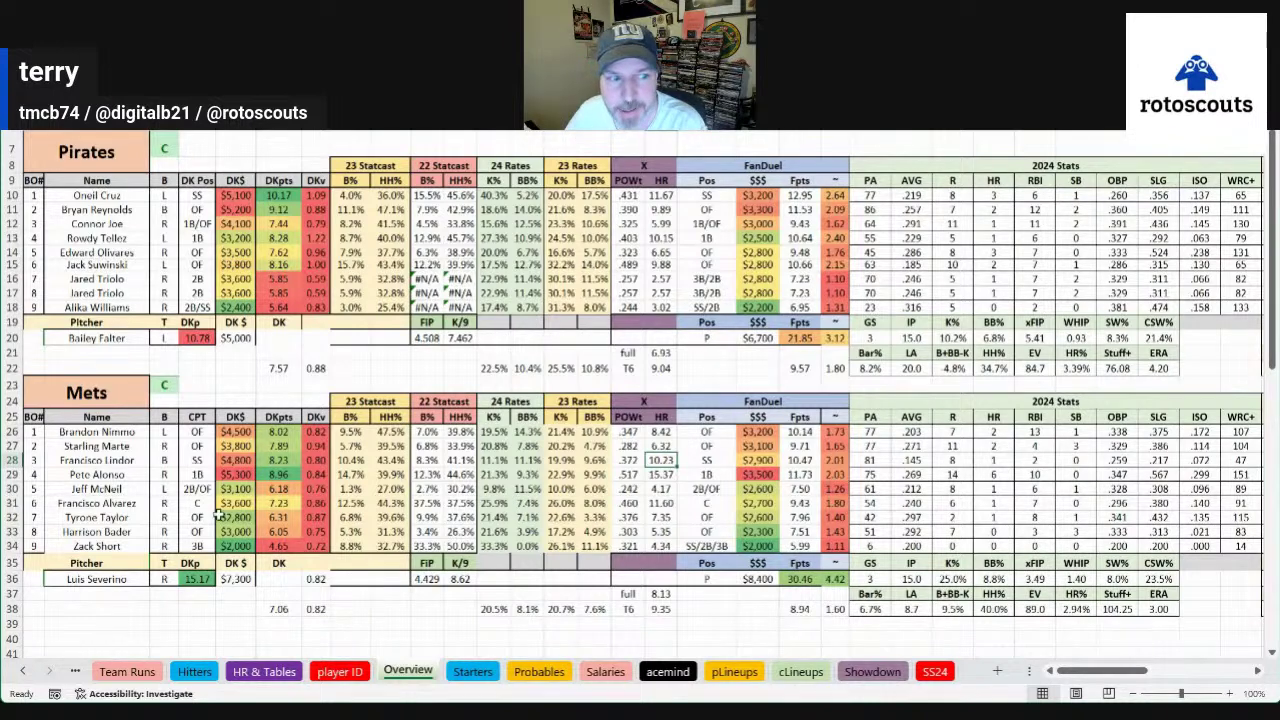
pyautogui.moveTo(107, 488); pyautogui.dragTo(770, 488)
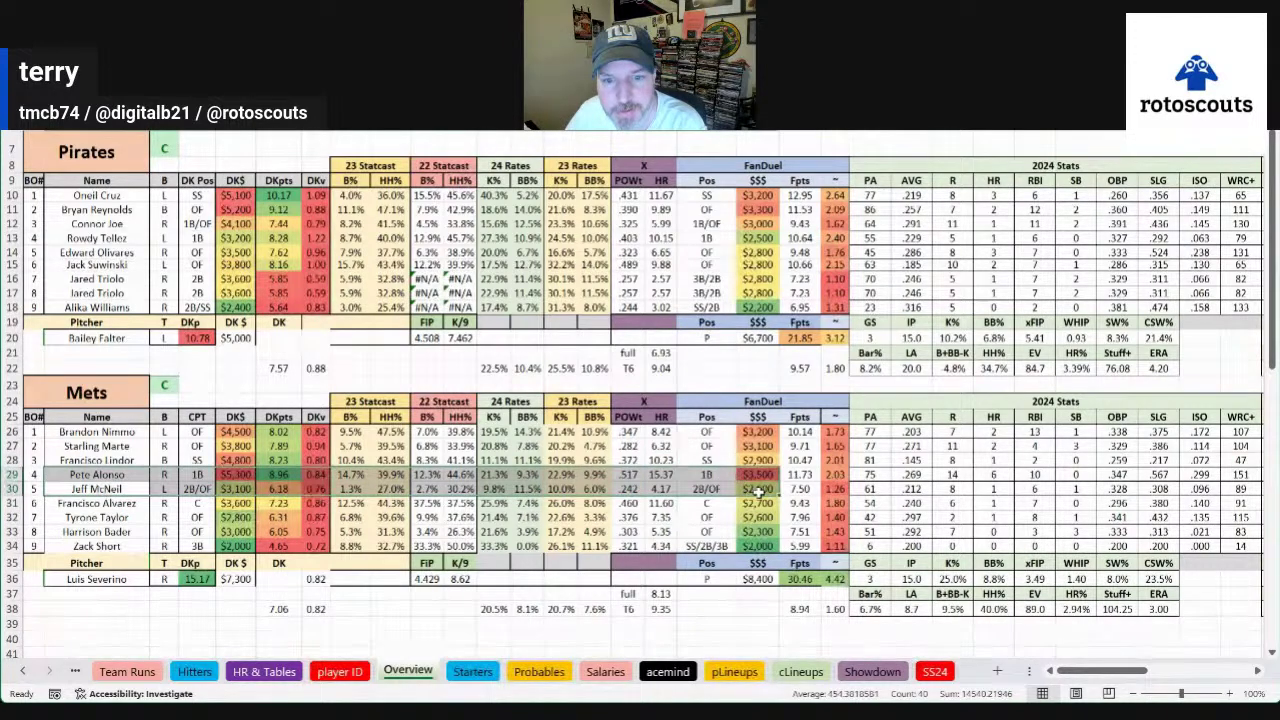
pyautogui.click(757, 489)
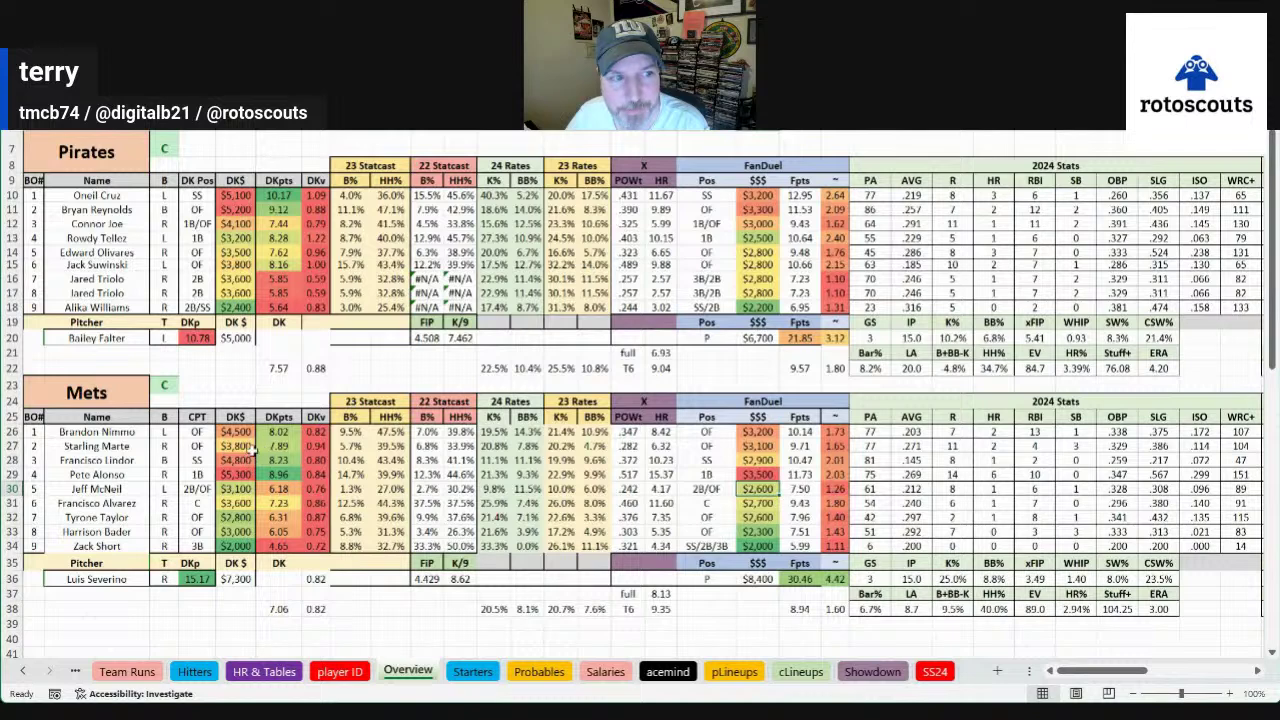
pyautogui.moveTo(100, 432); pyautogui.dragTo(110, 518)
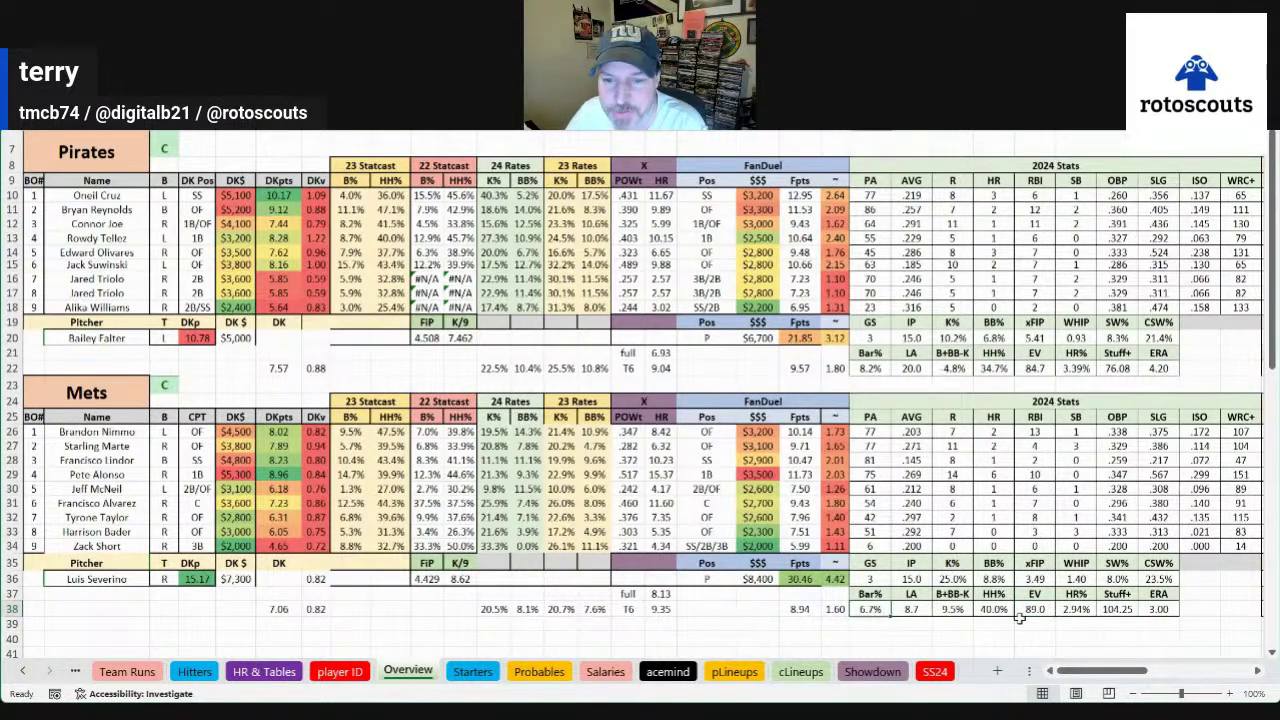
# Review Luis Severino's 2024 HR% figure and his DraftKings salary
pyautogui.click(1086, 605)
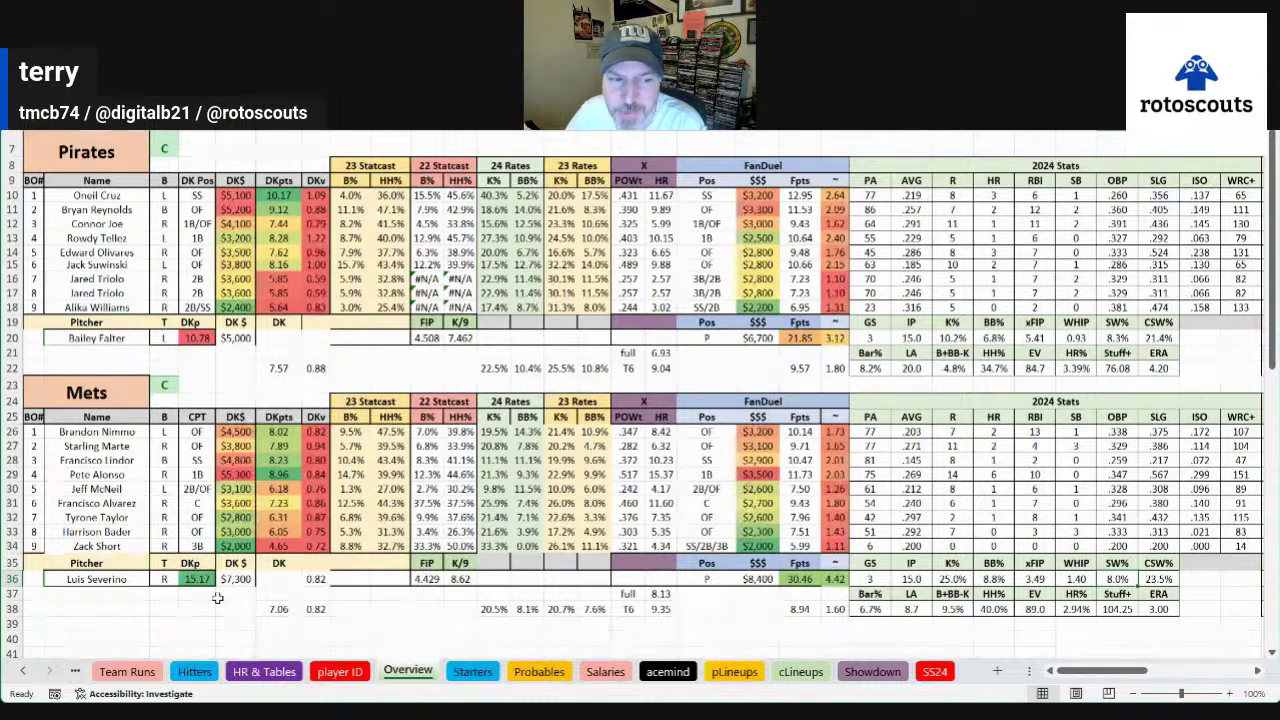
pyautogui.write('7300')
pyautogui.press('Return')
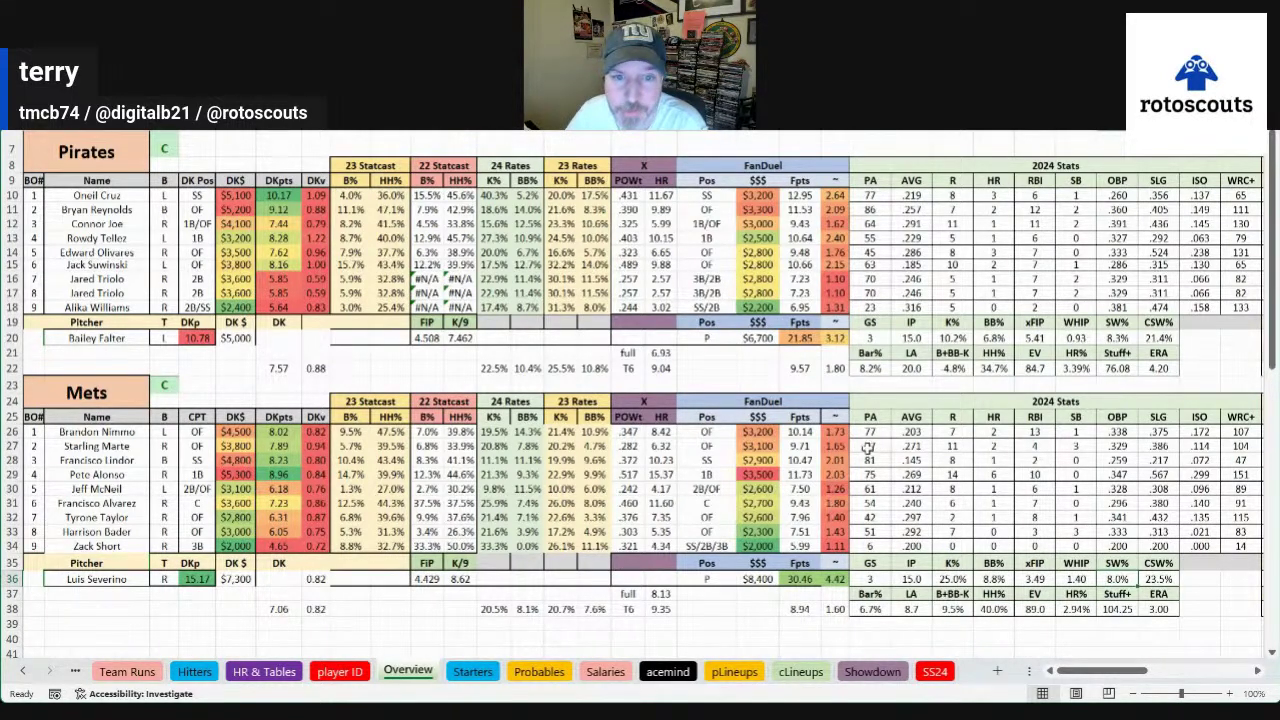
# Update the Pirates lineup on the cLineups sheet so Joey Bart replaces the duplicate Jared Triolo batting seventh, and return to the Overview sheet
pyautogui.click(112, 292)
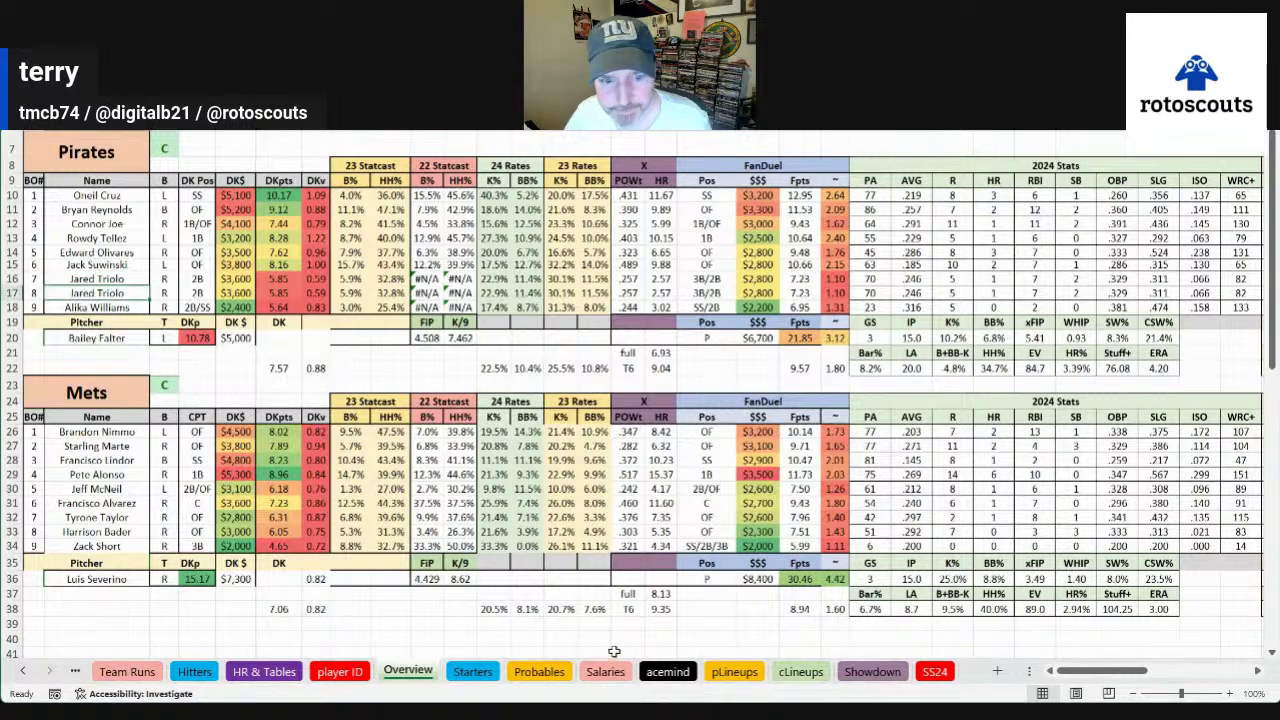
pyautogui.click(798, 671)
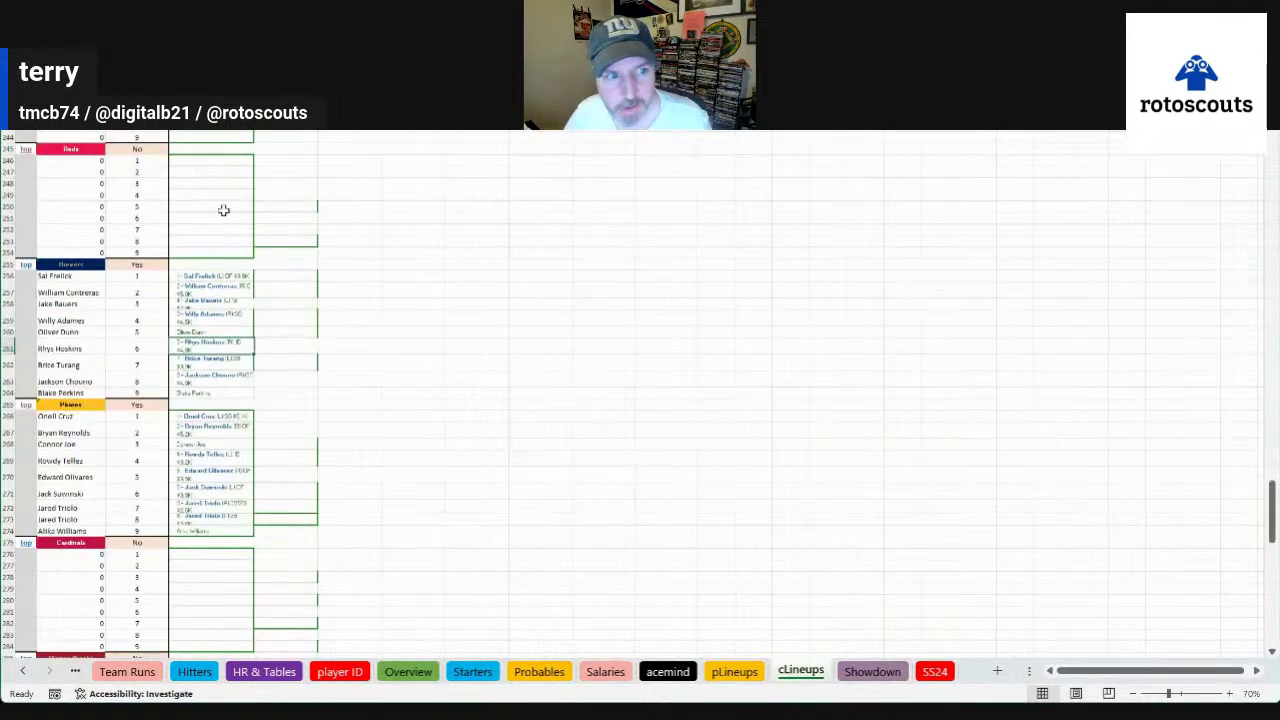
pyautogui.click(215, 418)
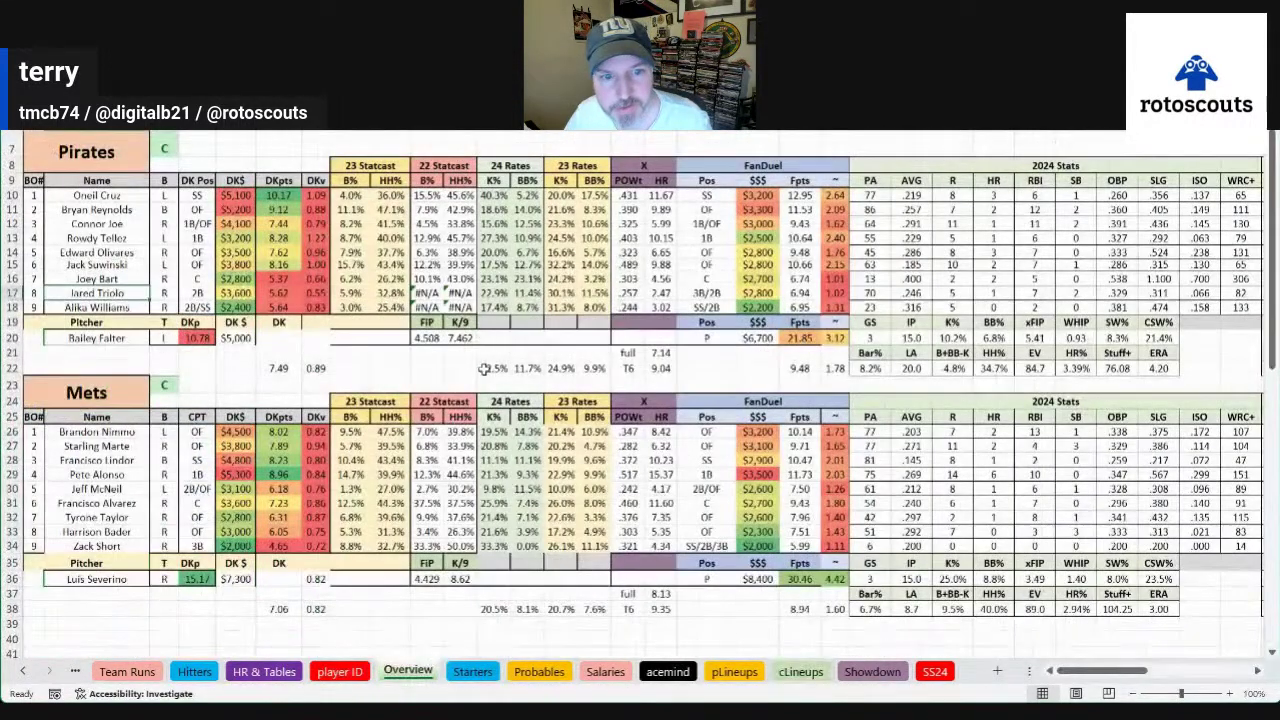
# Review the Pirates' average K% for 2024 and 2023, Rowdy Tellez's entry, and the HR projections for their whole batting order
pyautogui.click(484, 369)
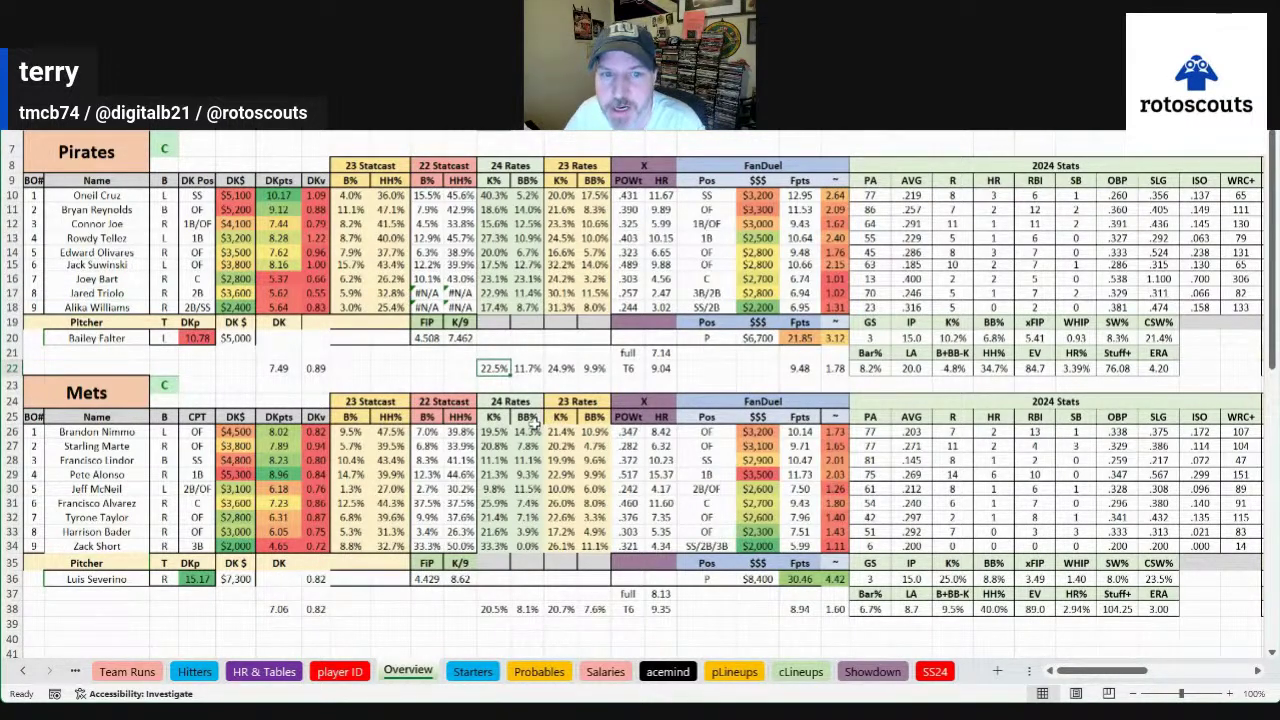
pyautogui.click(561, 369)
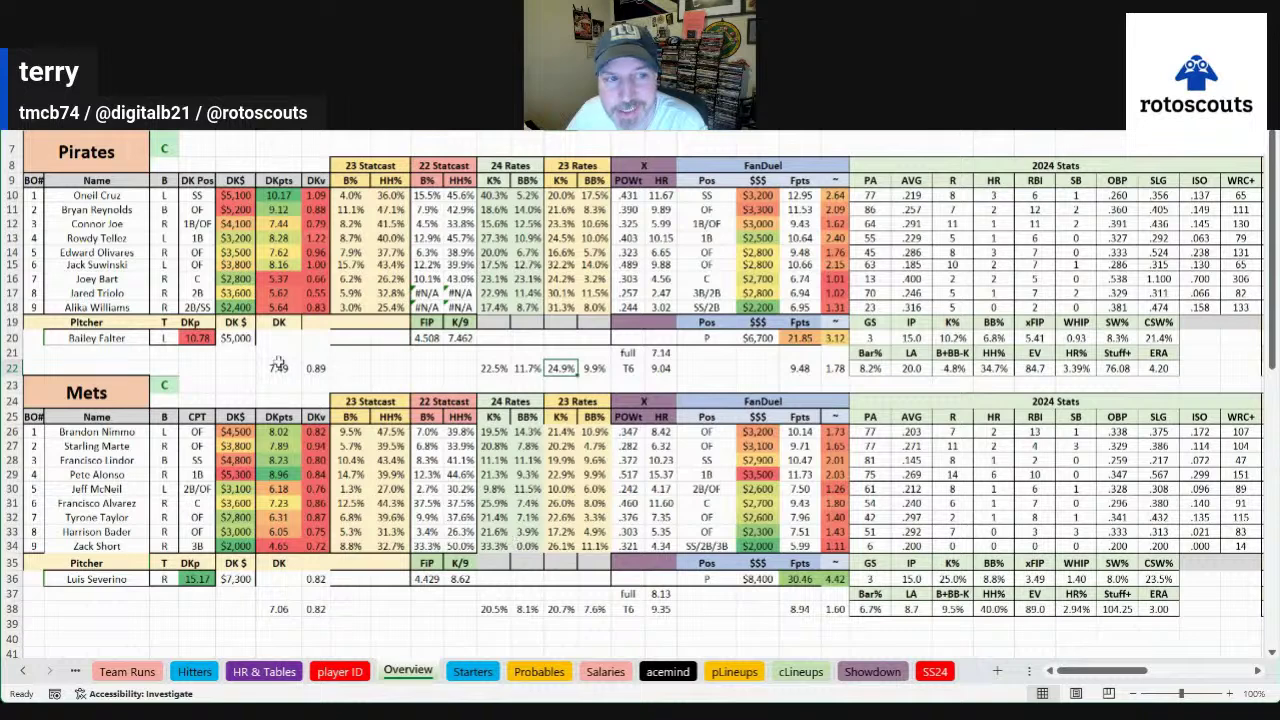
pyautogui.click(113, 237)
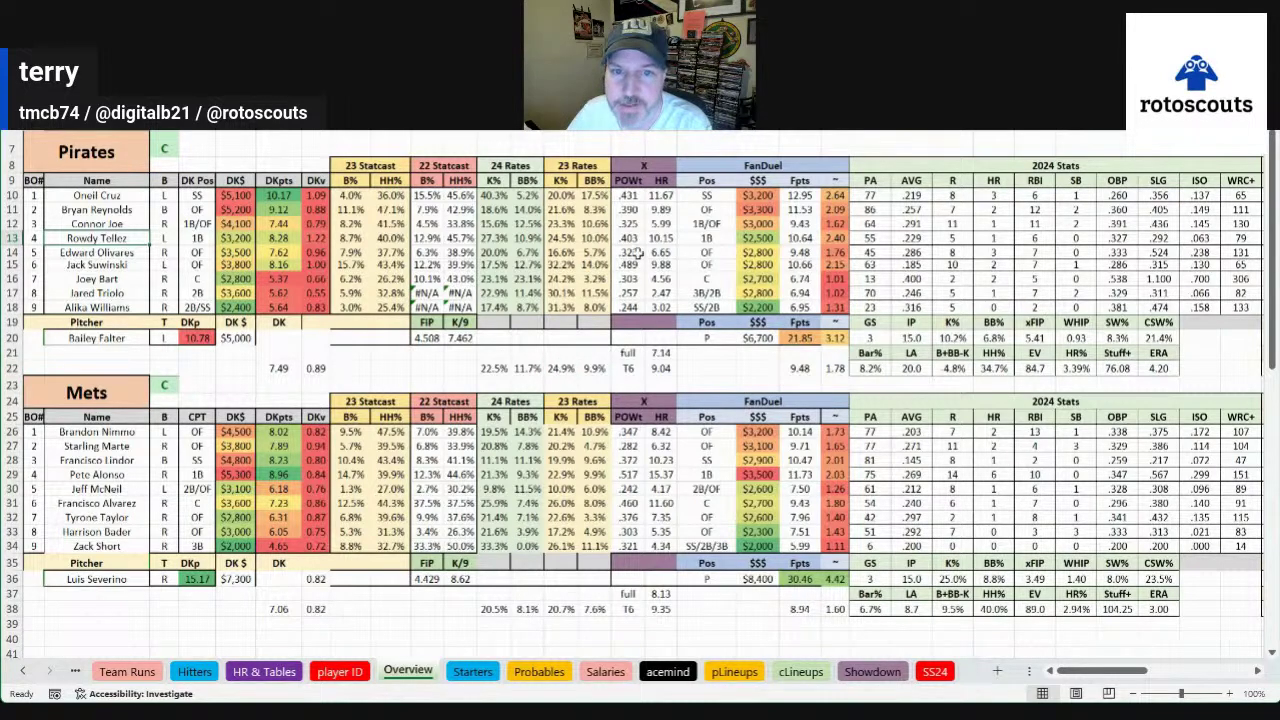
pyautogui.moveTo(661, 195); pyautogui.dragTo(667, 307)
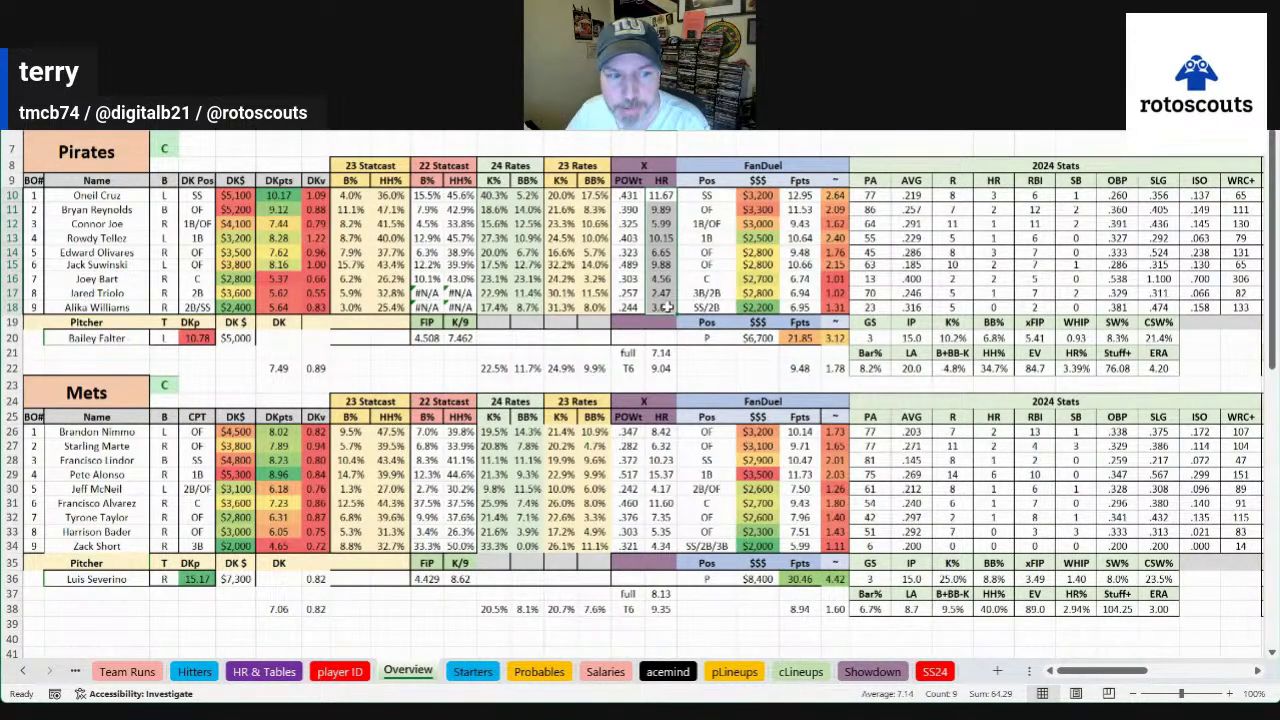
# Check Luis Severino's DraftKings and FanDuel pitching projections, and compare them with the Pirates' average DraftKings value
pyautogui.click(270, 580)
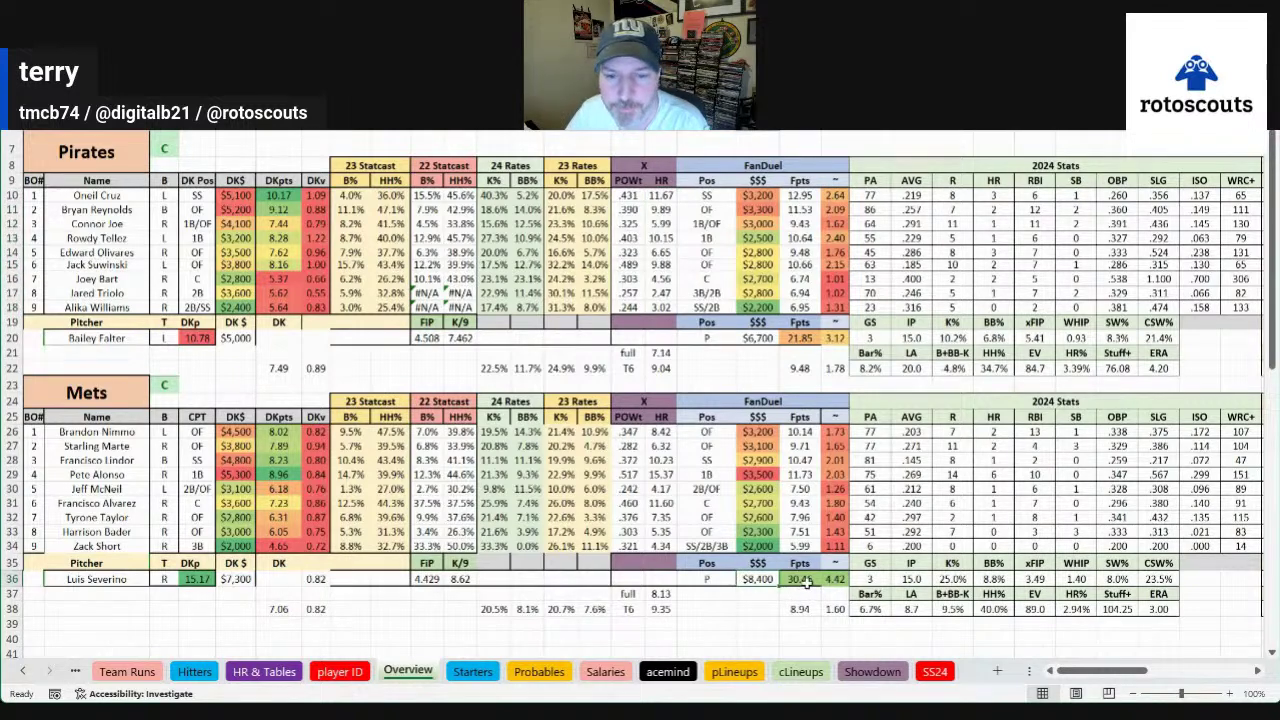
pyautogui.click(806, 580)
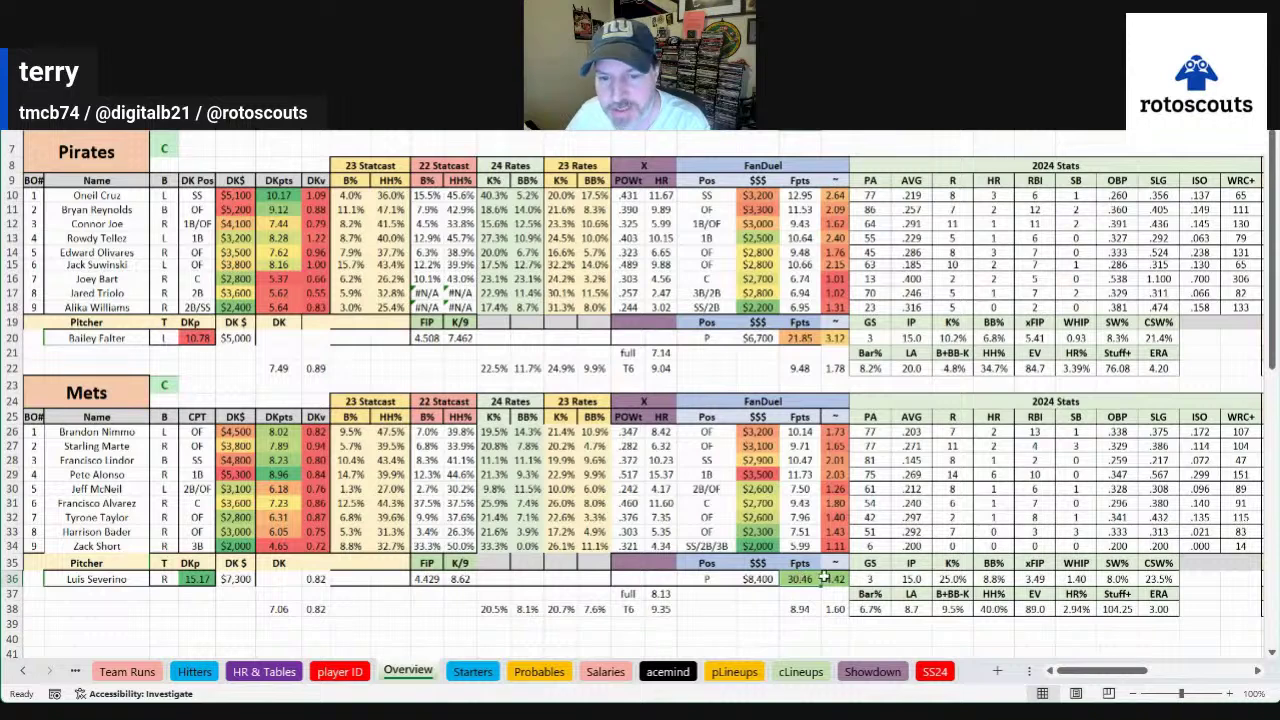
pyautogui.click(765, 609)
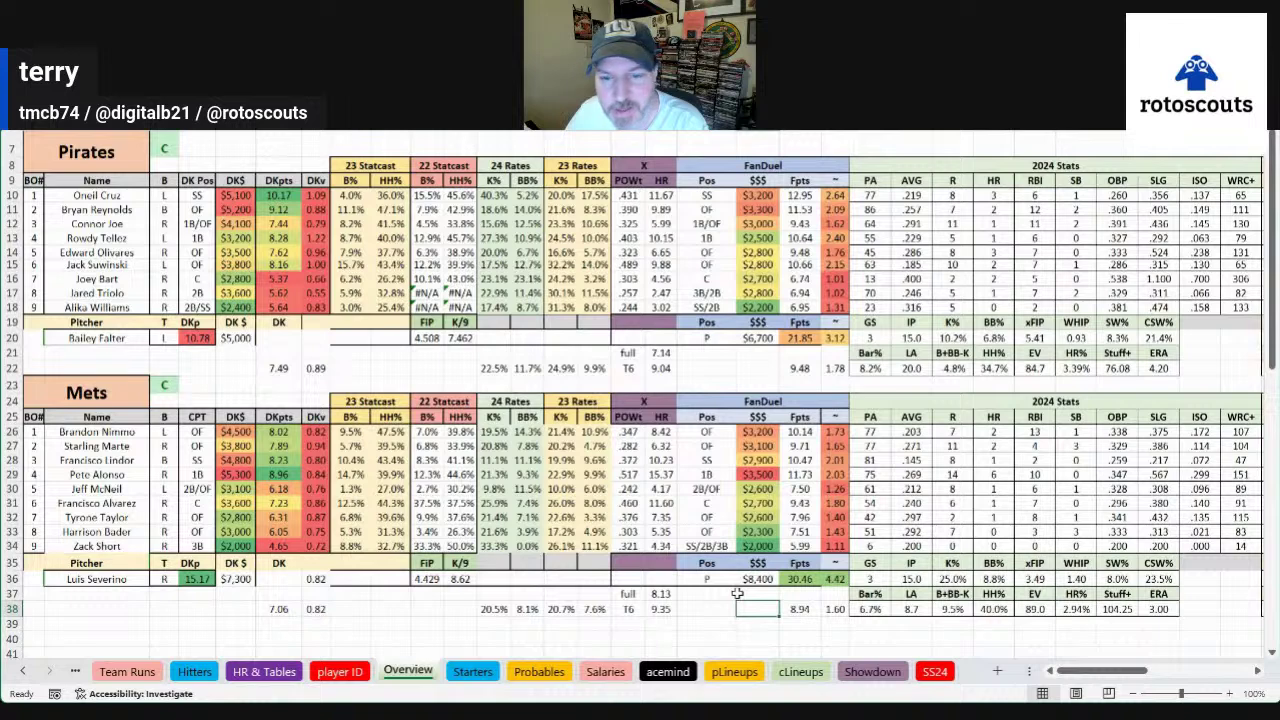
pyautogui.click(216, 579)
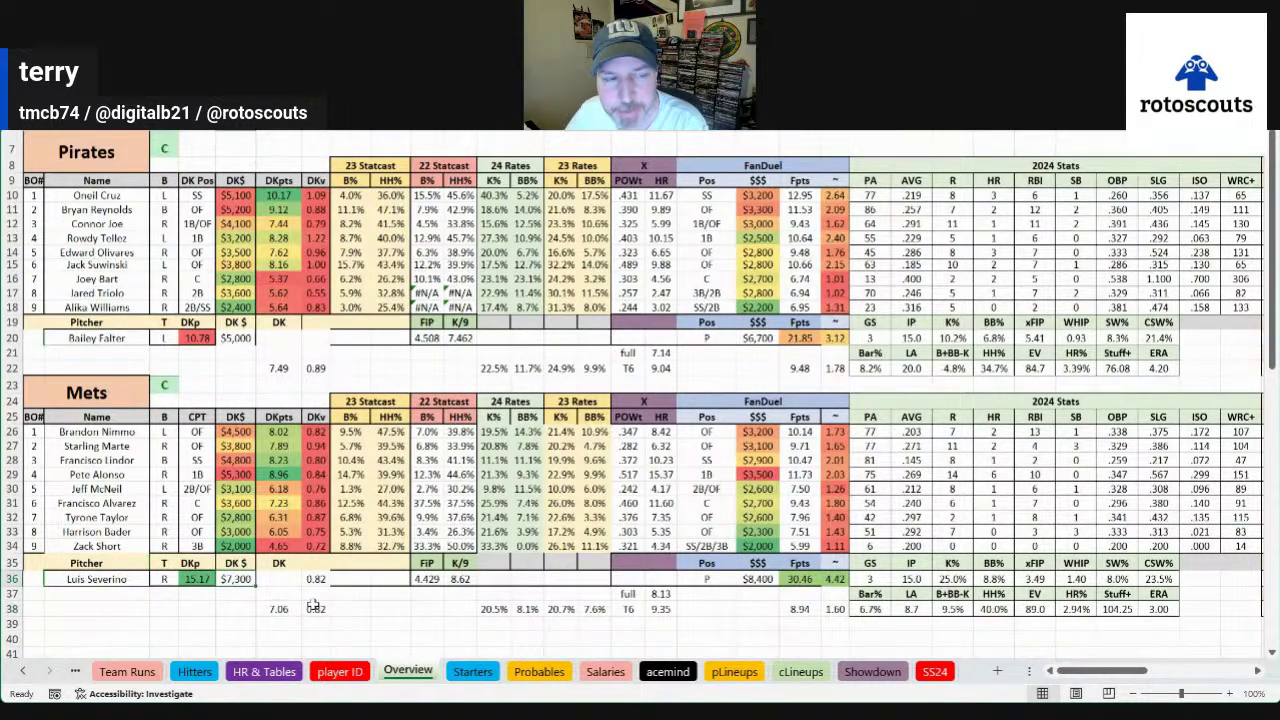
pyautogui.click(326, 369)
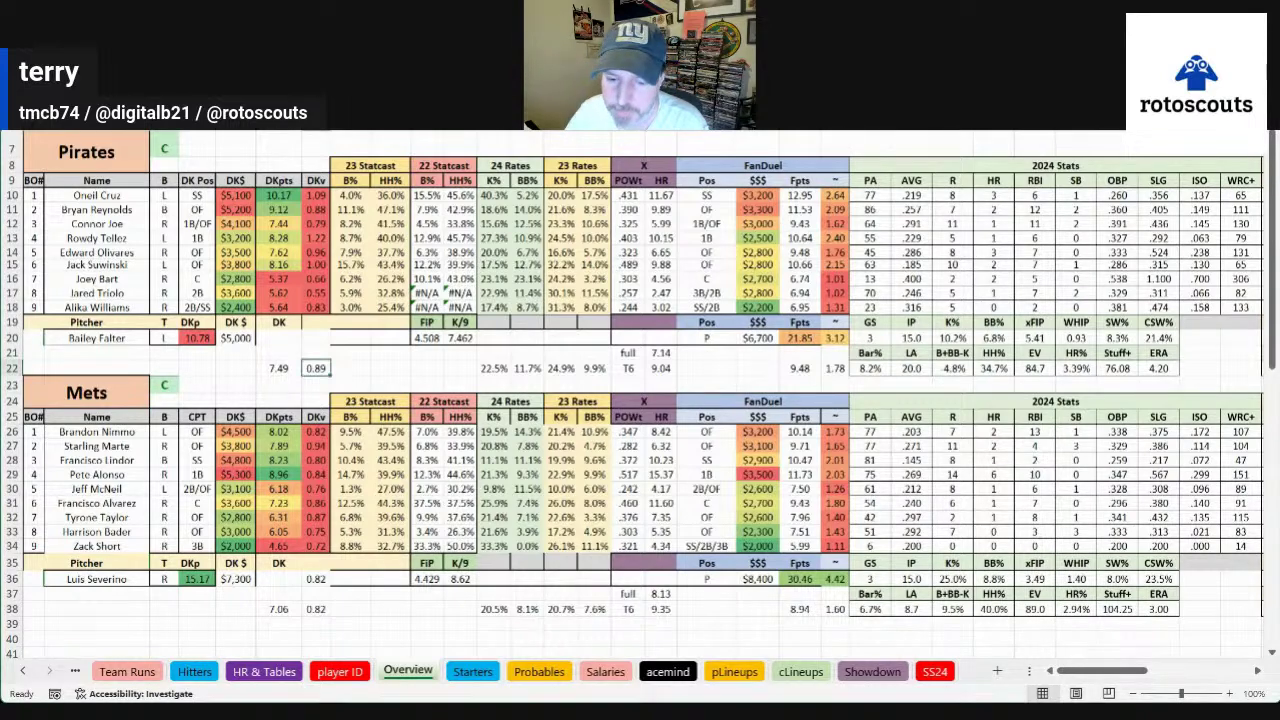
# Switch the Overview matchup to Royals at White Sox
pyautogui.click(116, 162)
pyautogui.click(120, 163)
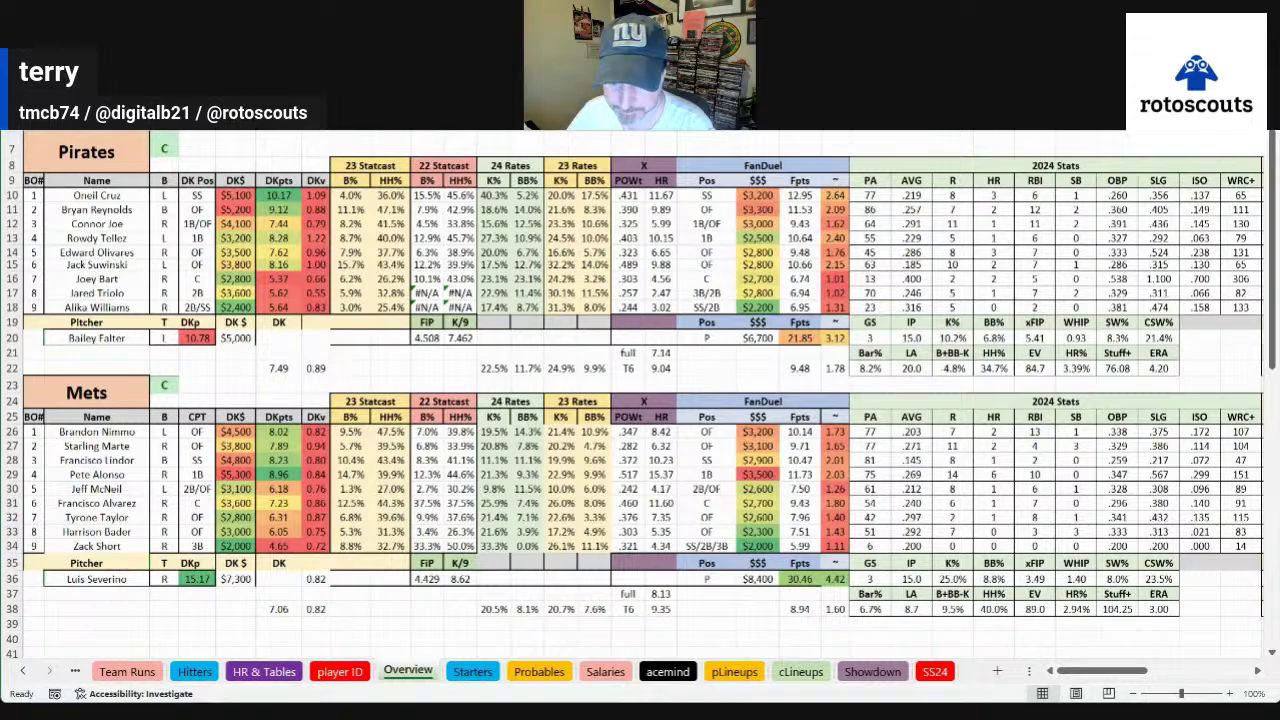
pyautogui.click(157, 148)
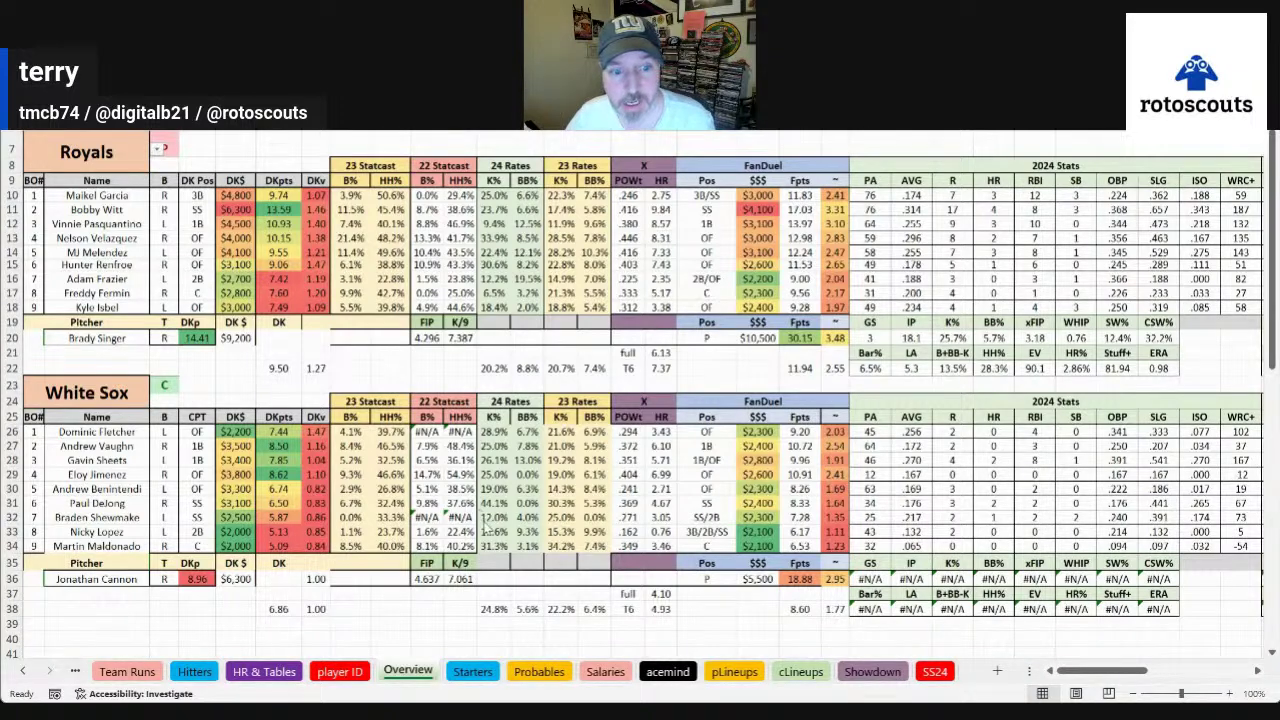
# Find the empty Royals block on the cLineups sheet and select its first lineup slot for entry
pyautogui.click(801, 671)
pyautogui.scroll(20, 246, 287)
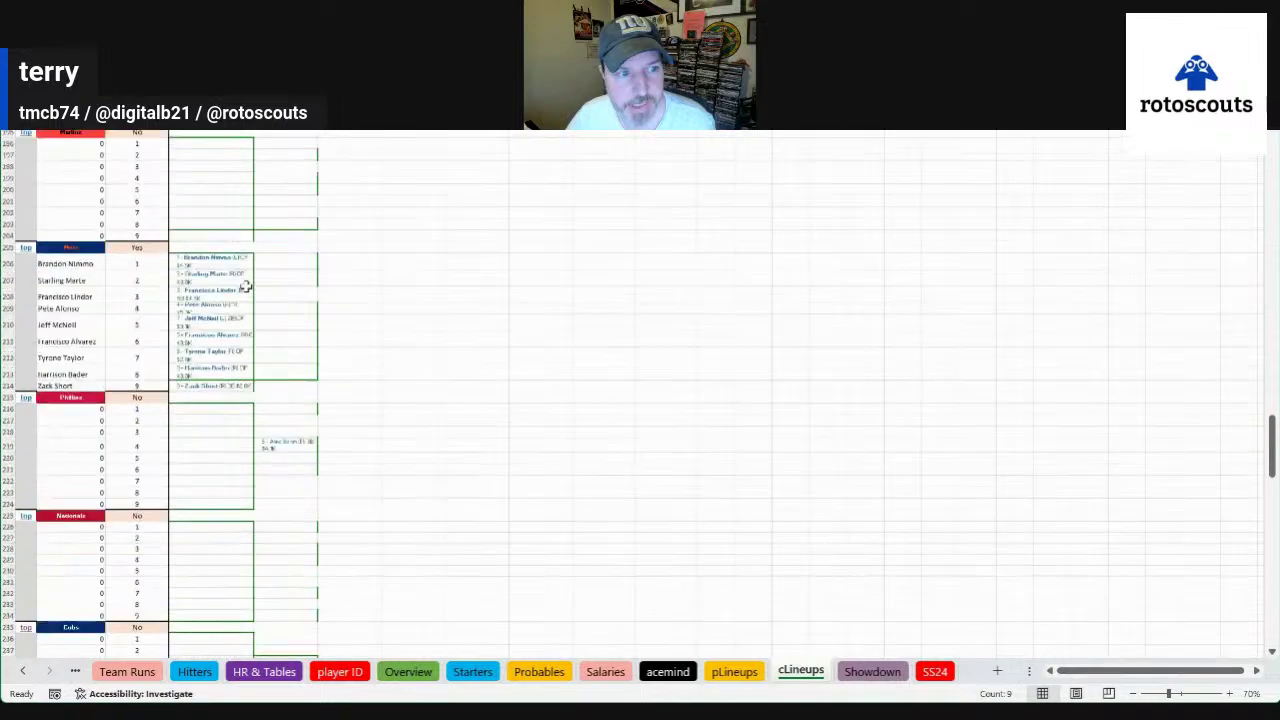
pyautogui.scroll(14, 246, 287)
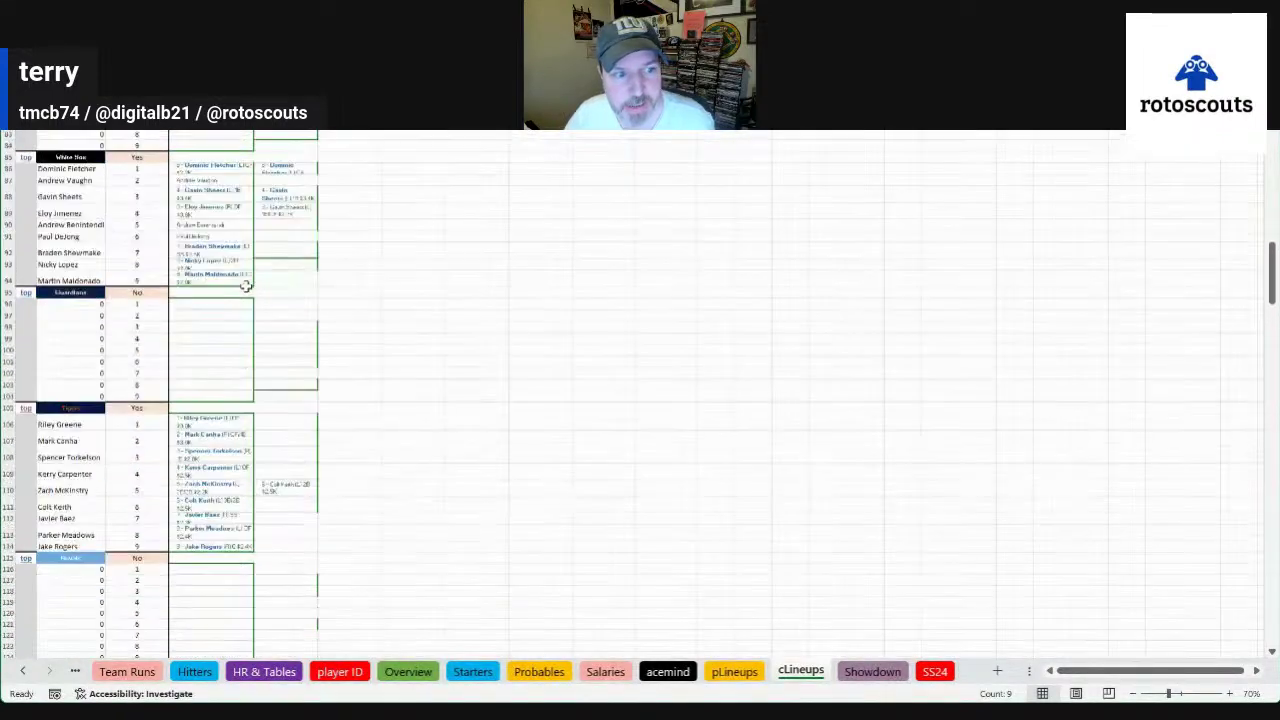
pyautogui.click(191, 378)
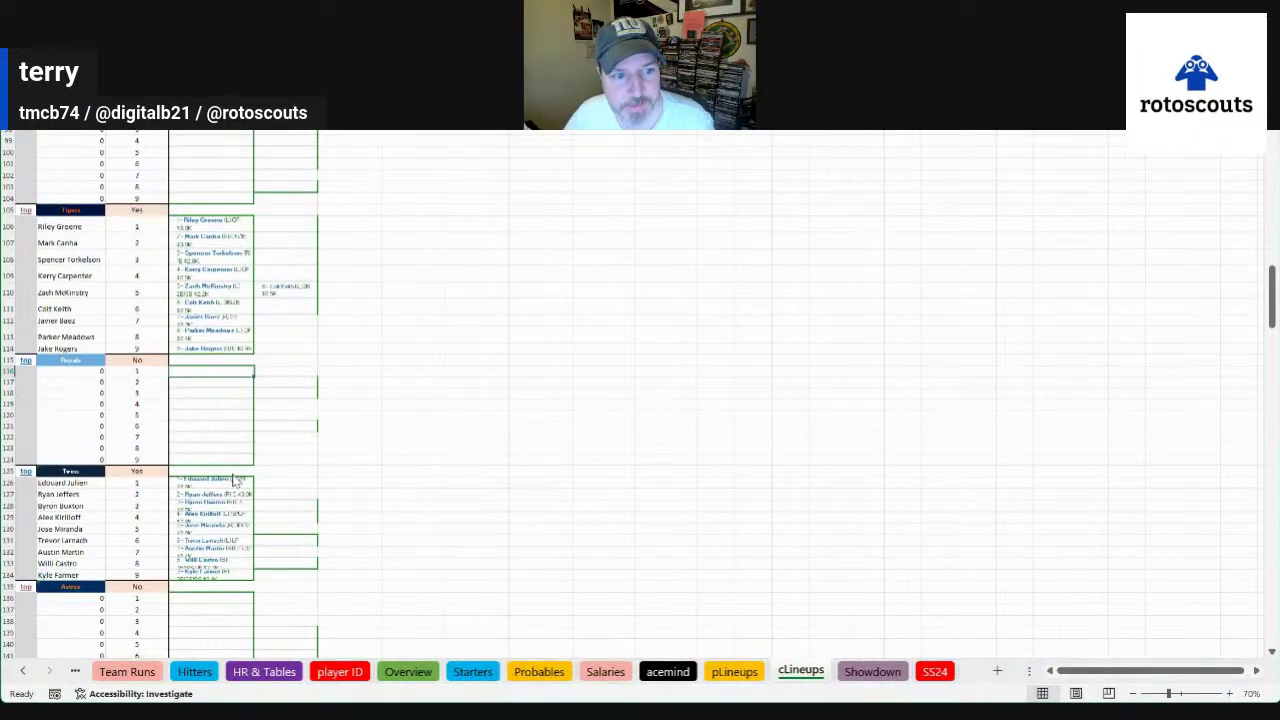
# Paste the Royals' batting order into the Royals block of the cLineups sheet and return to the Overview sheet
pyautogui.hotkey('ctrl', 'v')
pyautogui.click(417, 675)
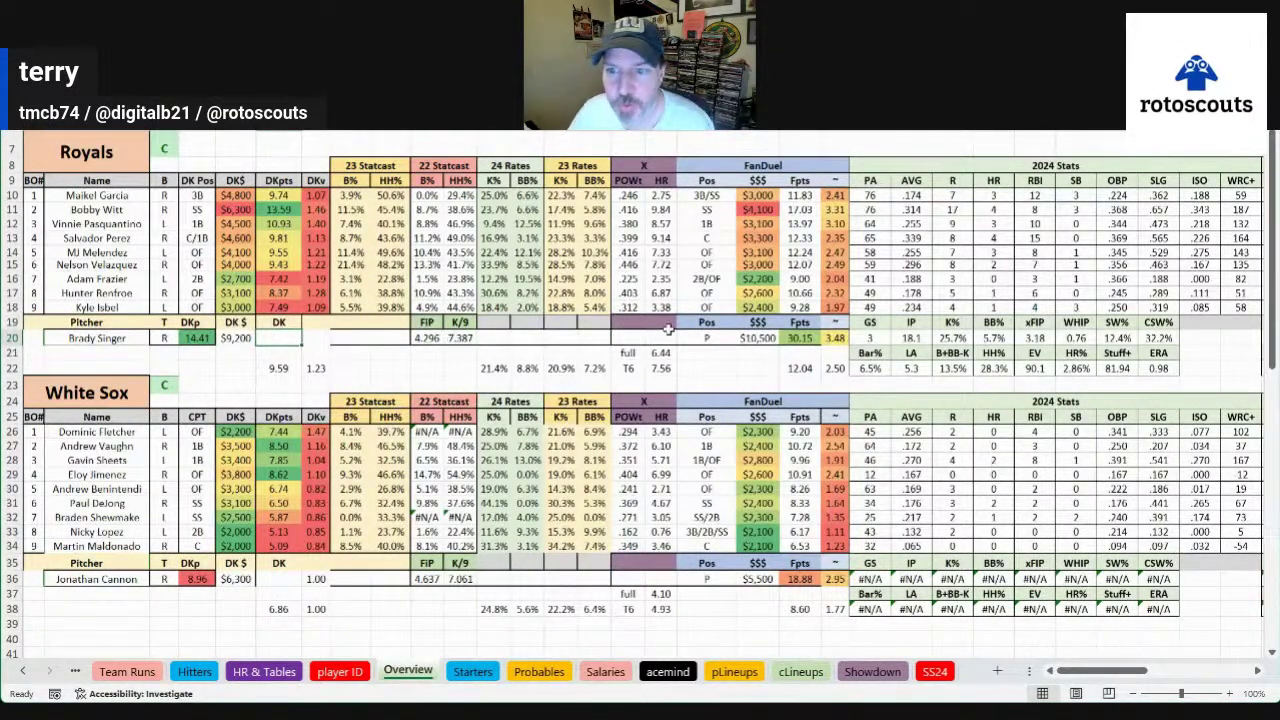
# Examine the Royals pitcher's 2024 Stuff+ and the White Sox hitters' 2024 home run figures
pyautogui.click(1115, 367)
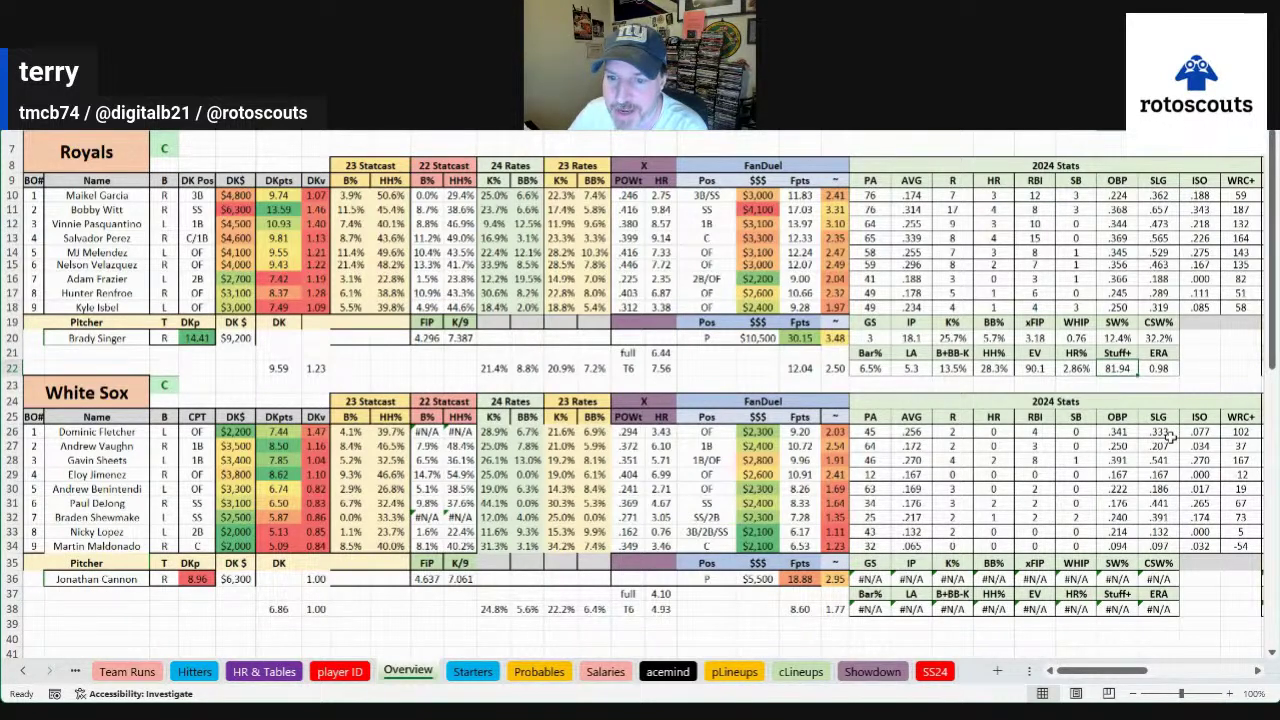
pyautogui.moveTo(993, 432); pyautogui.dragTo(993, 545)
pyautogui.click(993, 505)
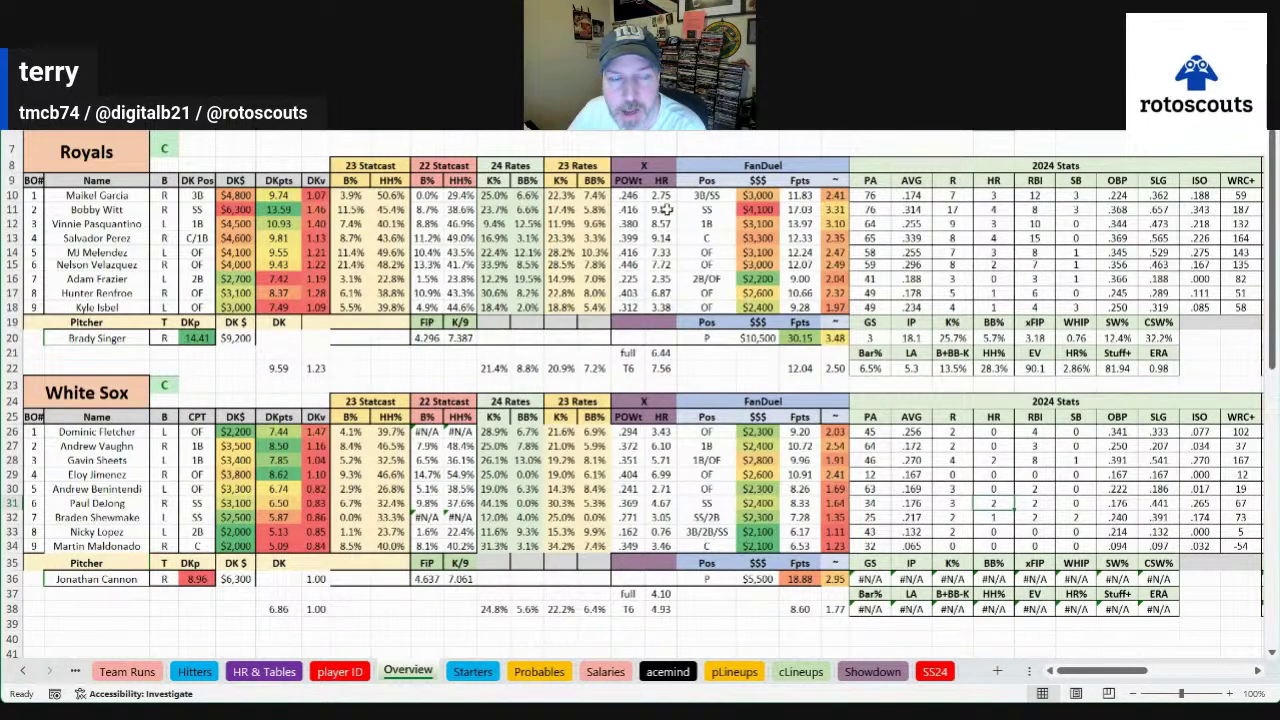
# Review the Royals hitters' projected HR values and FanDuel salaries, plus the 2024 stats and WRC+ of the lower order
pyautogui.moveTo(662, 252)
pyautogui.mouseDown()
pyautogui.moveTo(662, 280)
pyautogui.moveTo(663, 264)
pyautogui.mouseUp()
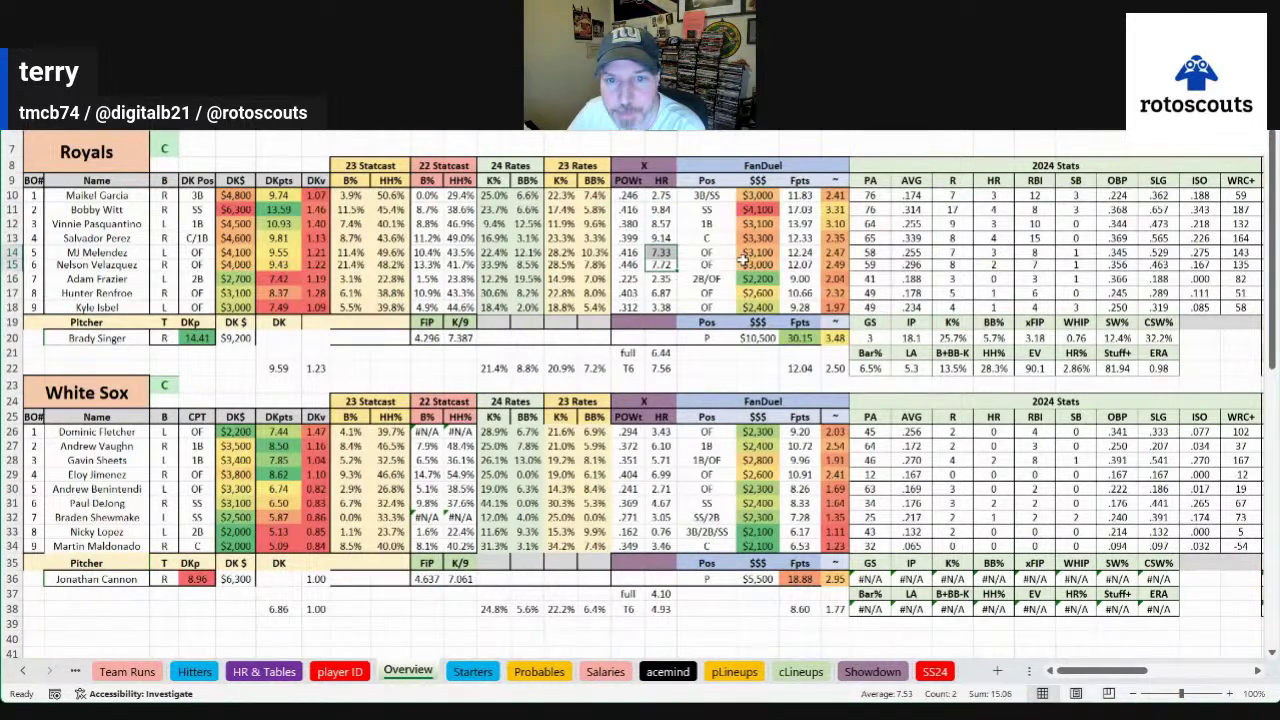
pyautogui.moveTo(745, 254); pyautogui.dragTo(758, 203)
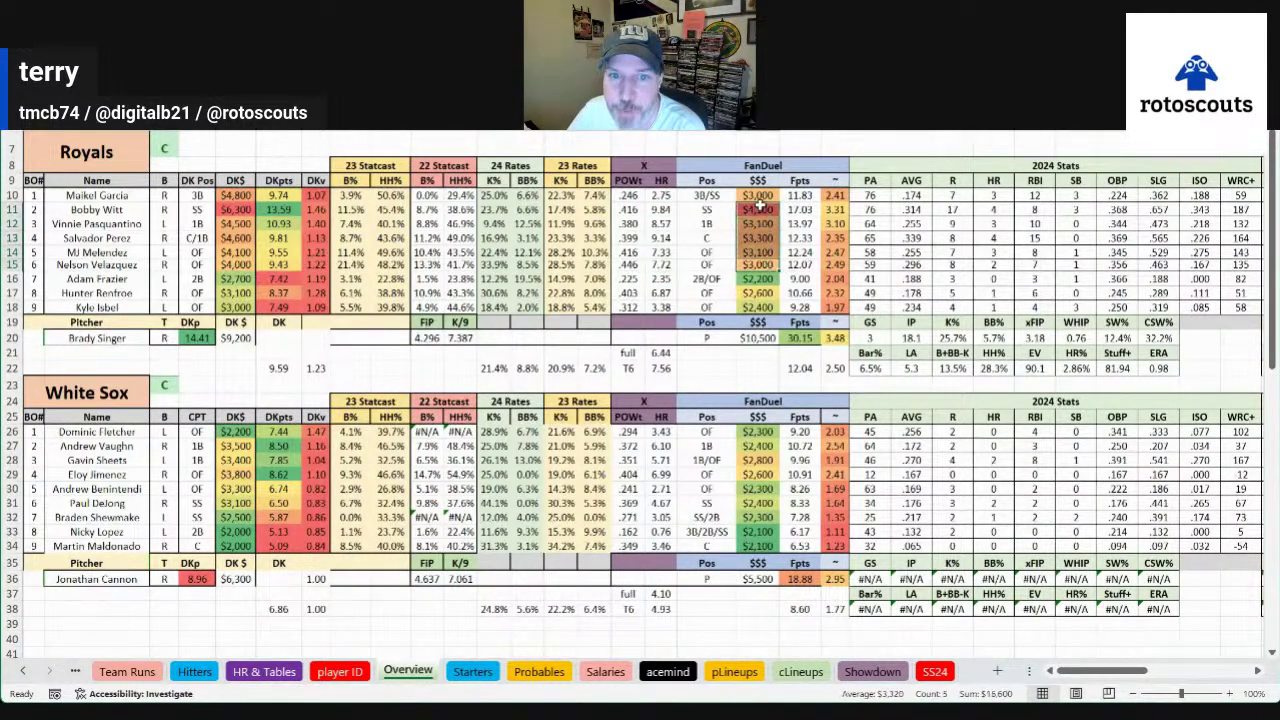
pyautogui.click(758, 210)
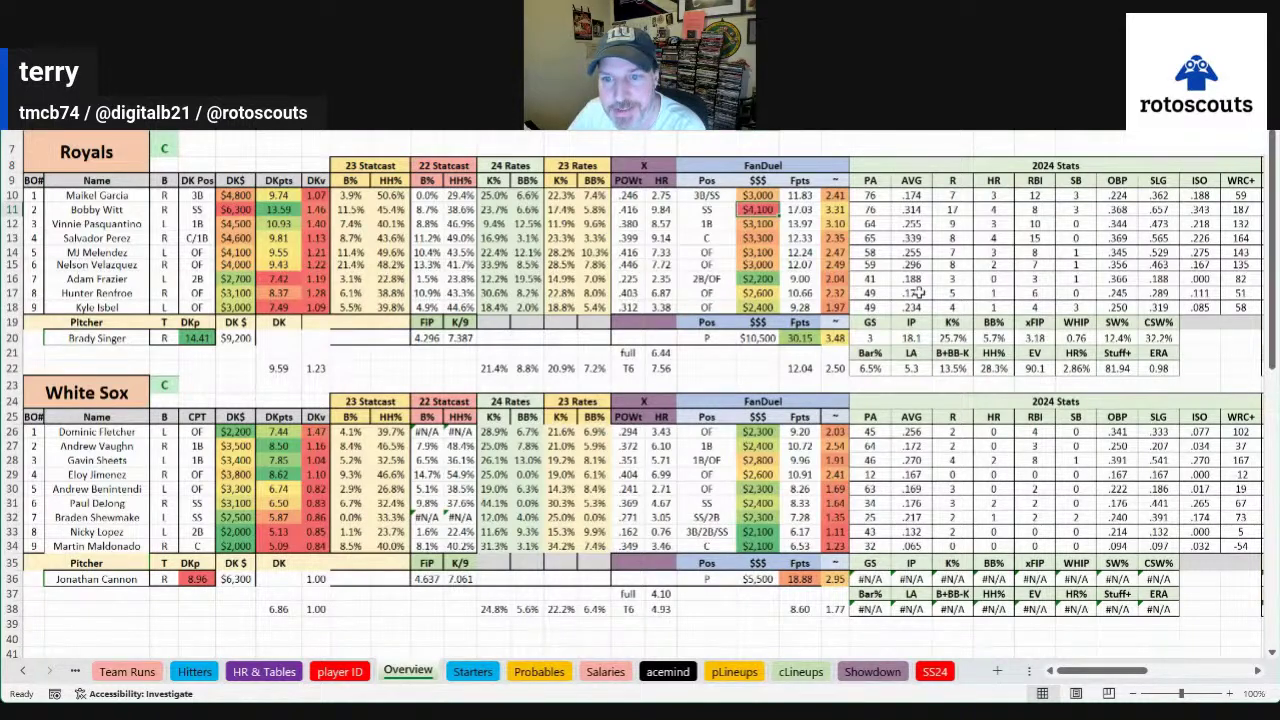
pyautogui.moveTo(915, 293); pyautogui.dragTo(1113, 304)
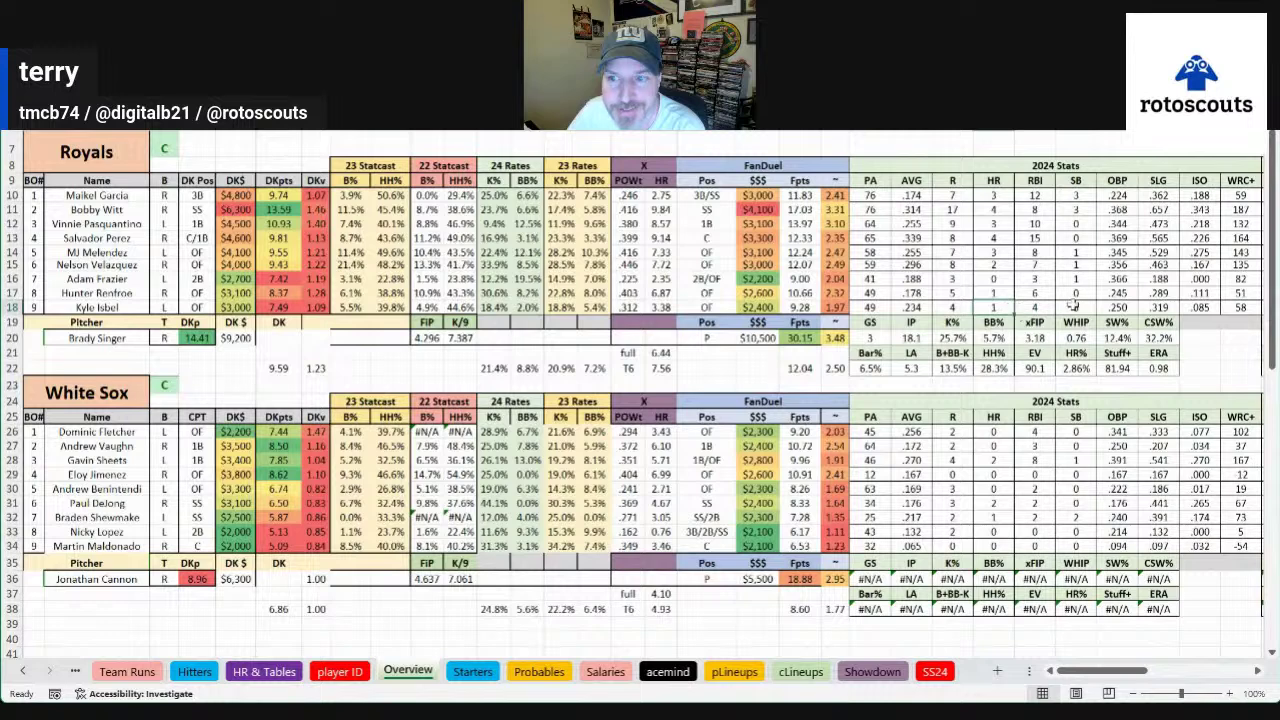
pyautogui.moveTo(1237, 281); pyautogui.dragTo(1240, 307)
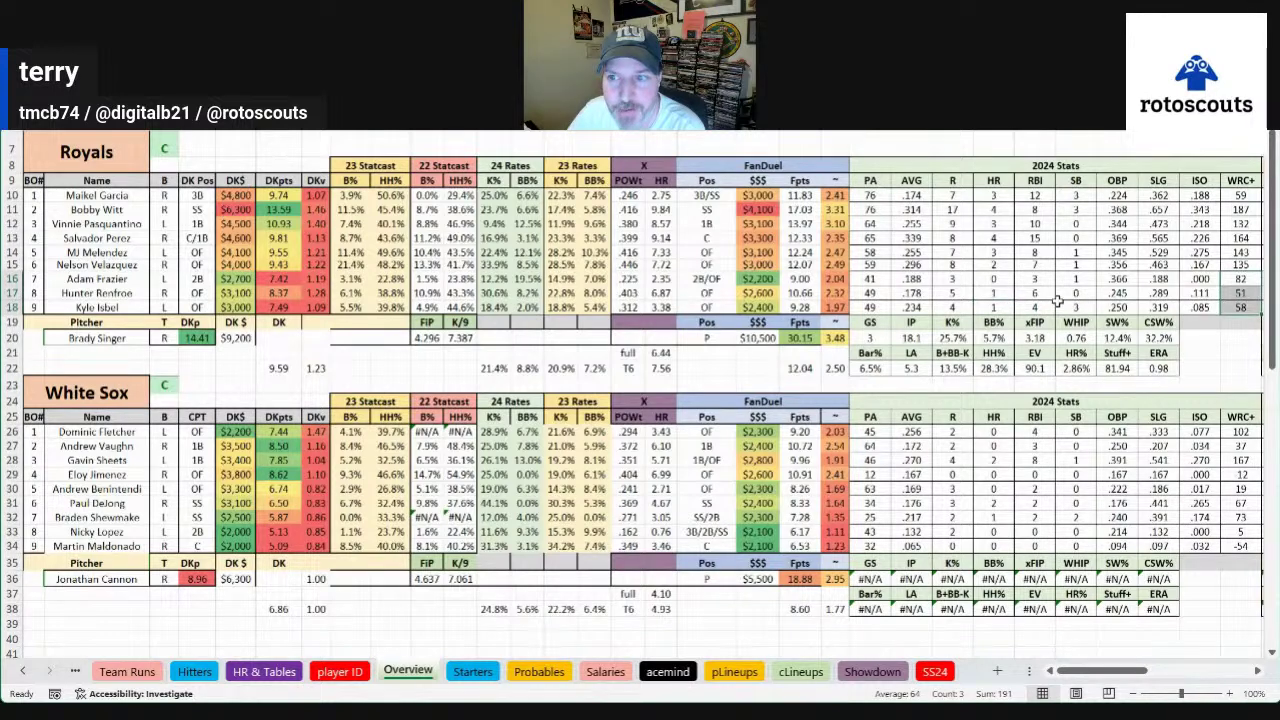
# Examine the Royals leadoff hitter's 2024 stats, including steals, OBP and WRC+, and highlight the names batting second through sixth
pyautogui.click(150, 197)
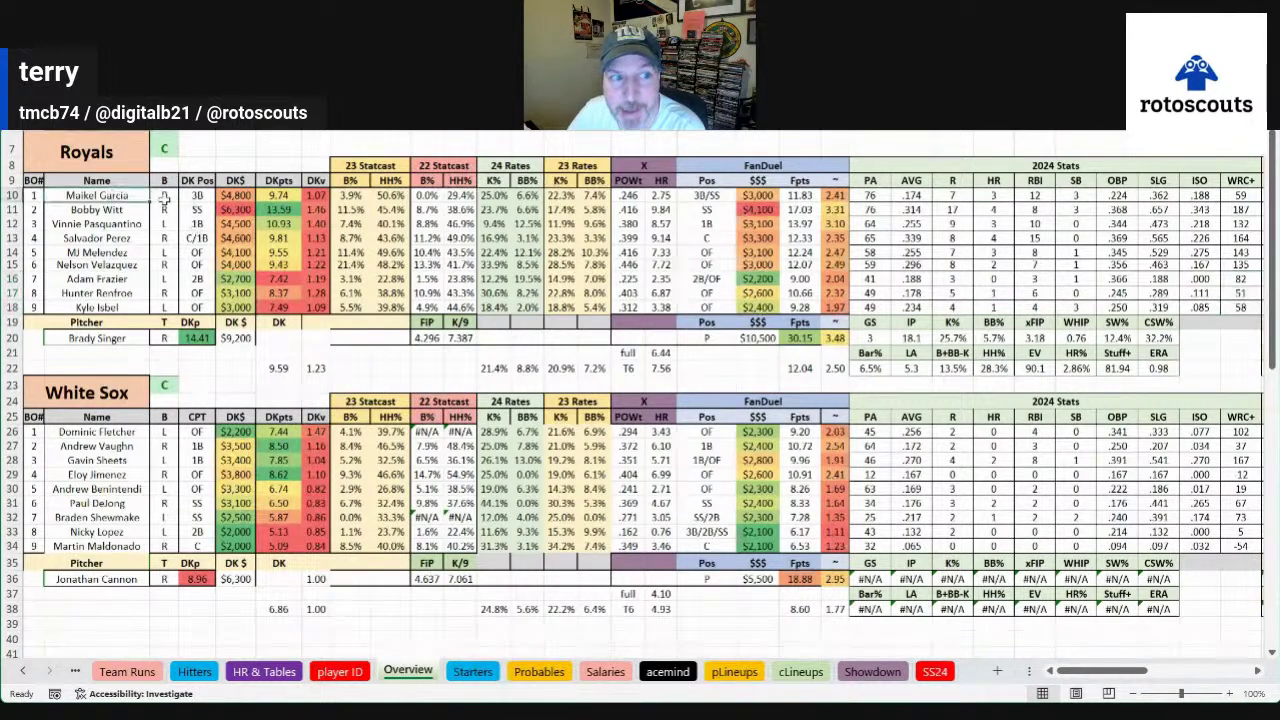
pyautogui.moveTo(912, 196); pyautogui.dragTo(1122, 194)
pyautogui.click(995, 196)
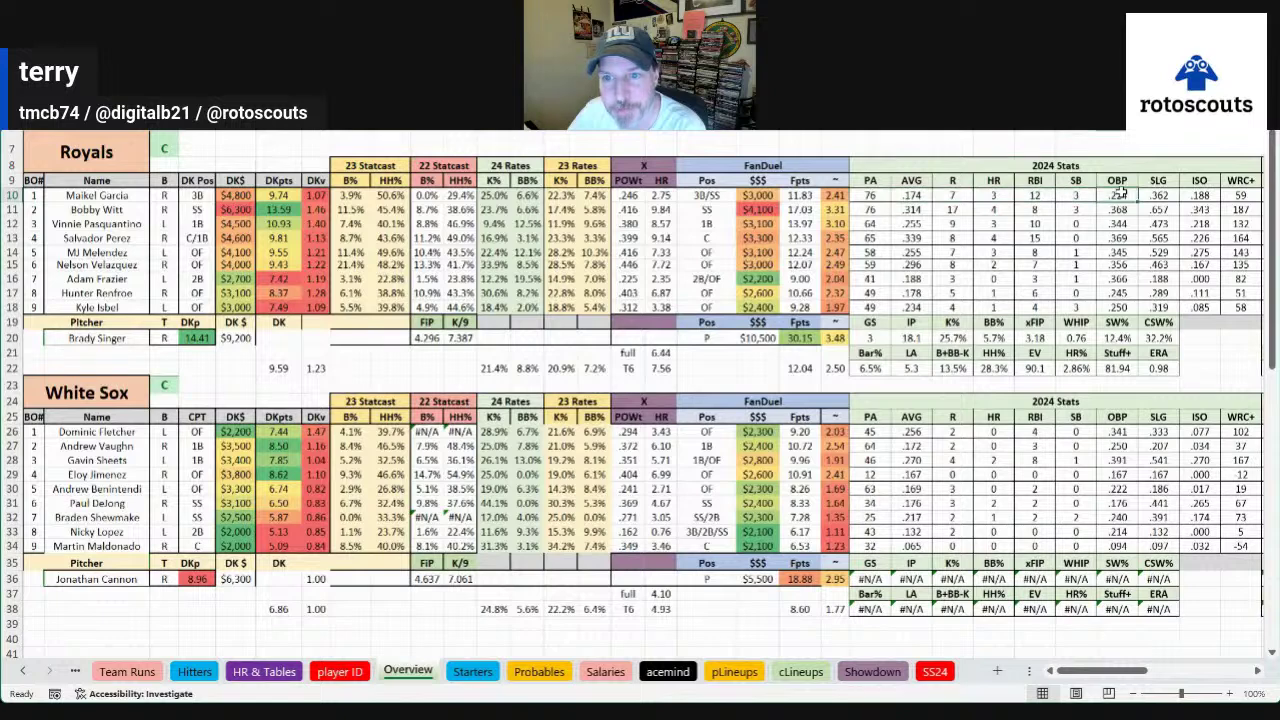
pyautogui.click(1075, 195)
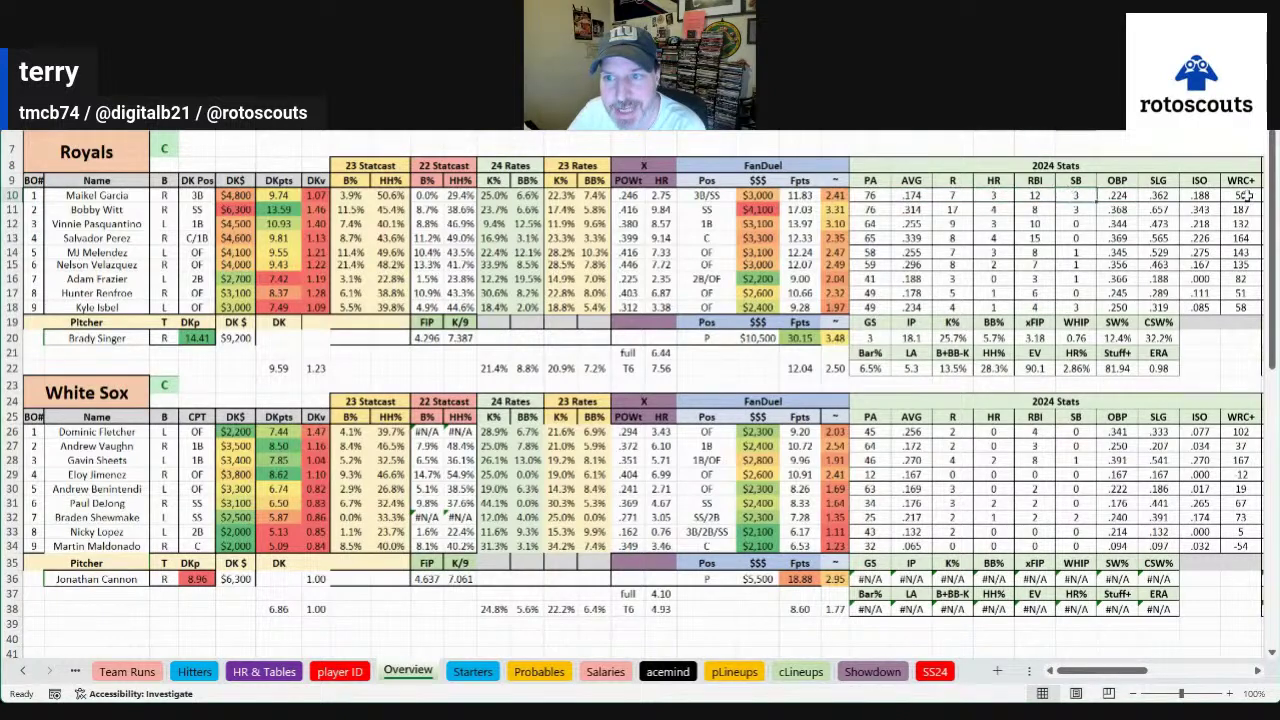
pyautogui.click(1240, 195)
pyautogui.click(1117, 195)
pyautogui.click(912, 196)
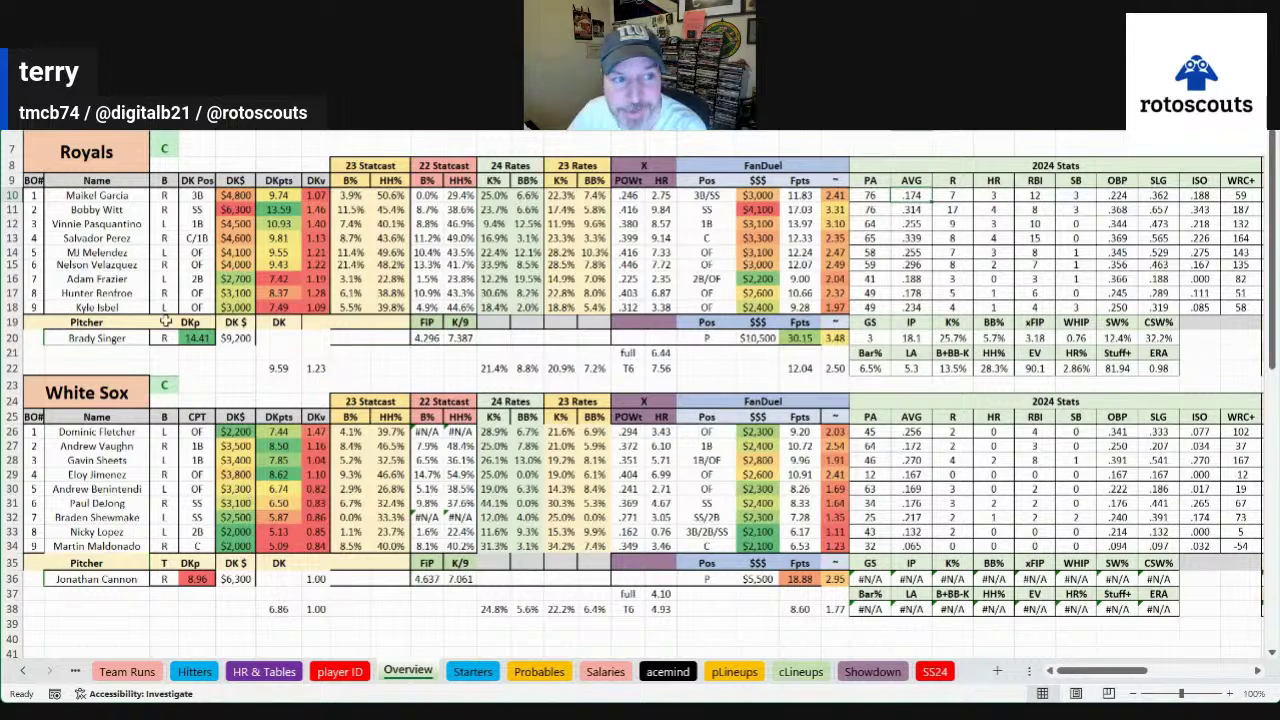
pyautogui.moveTo(110, 224); pyautogui.dragTo(120, 266)
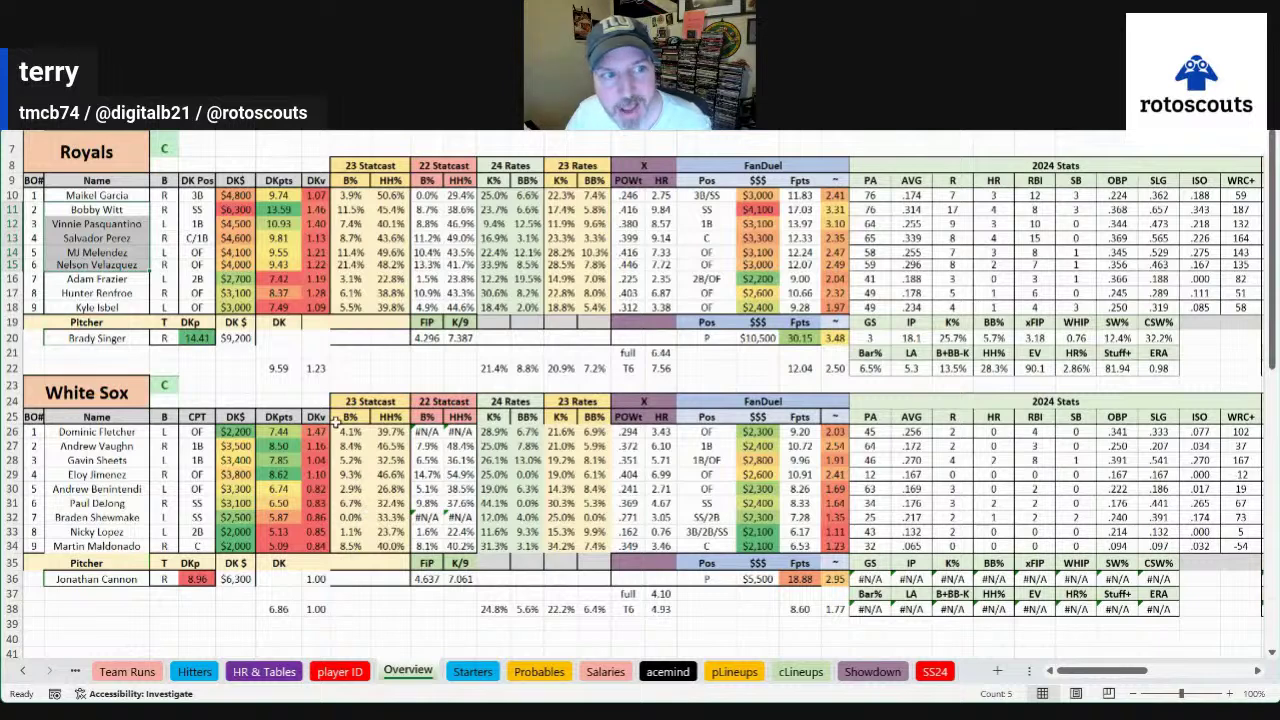
pyautogui.click(370, 368)
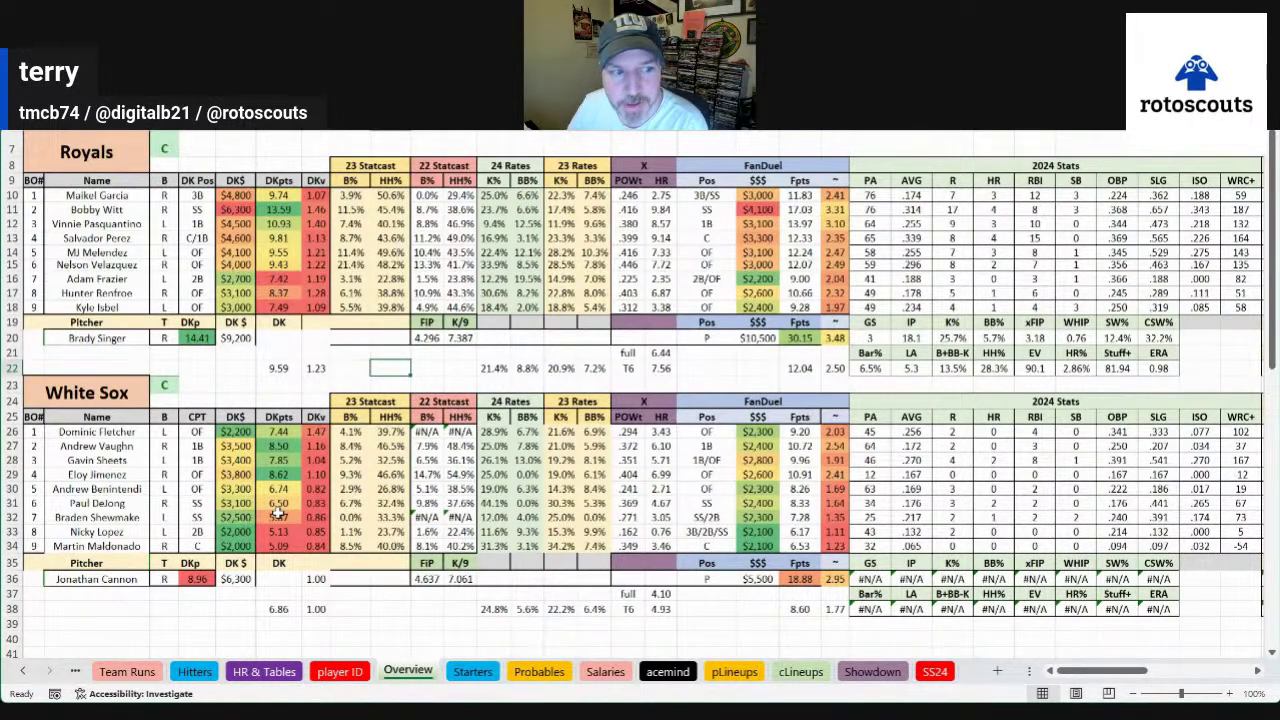
# Examine the White Sox hitters batting second through sixth, including their 2024 plate appearances and home runs
pyautogui.moveTo(122, 446); pyautogui.dragTo(121, 474)
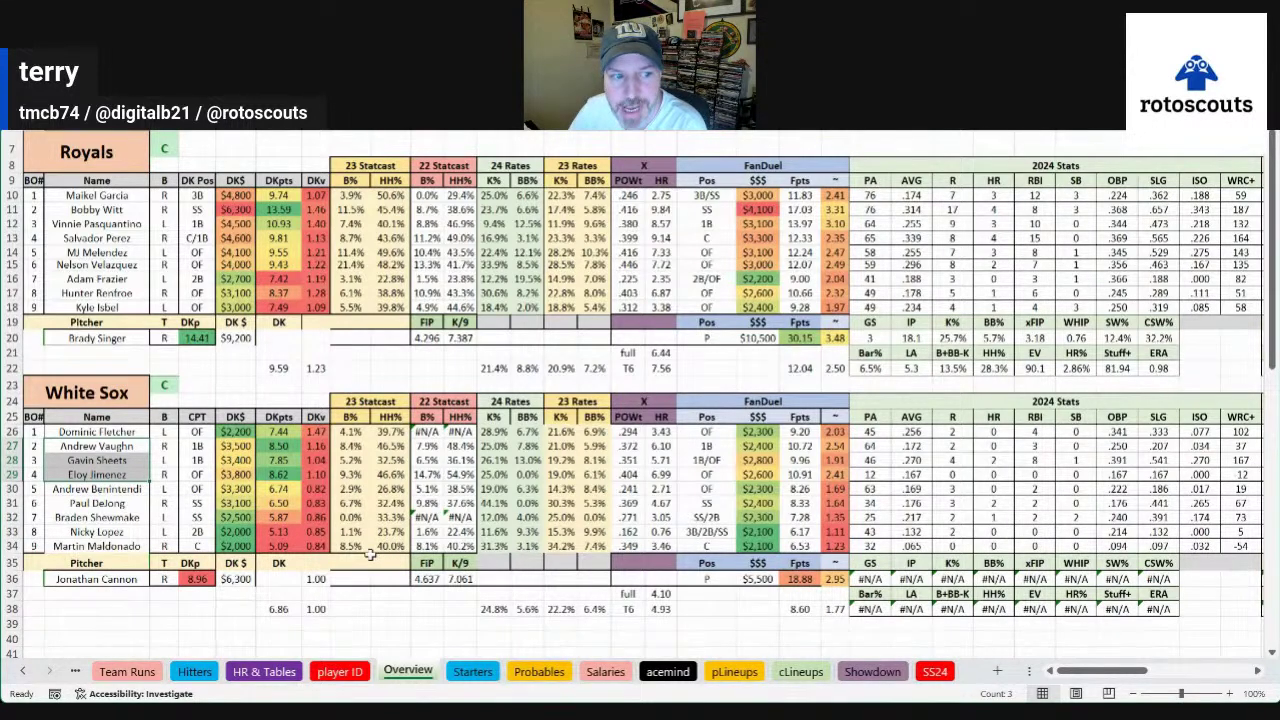
pyautogui.click(872, 474)
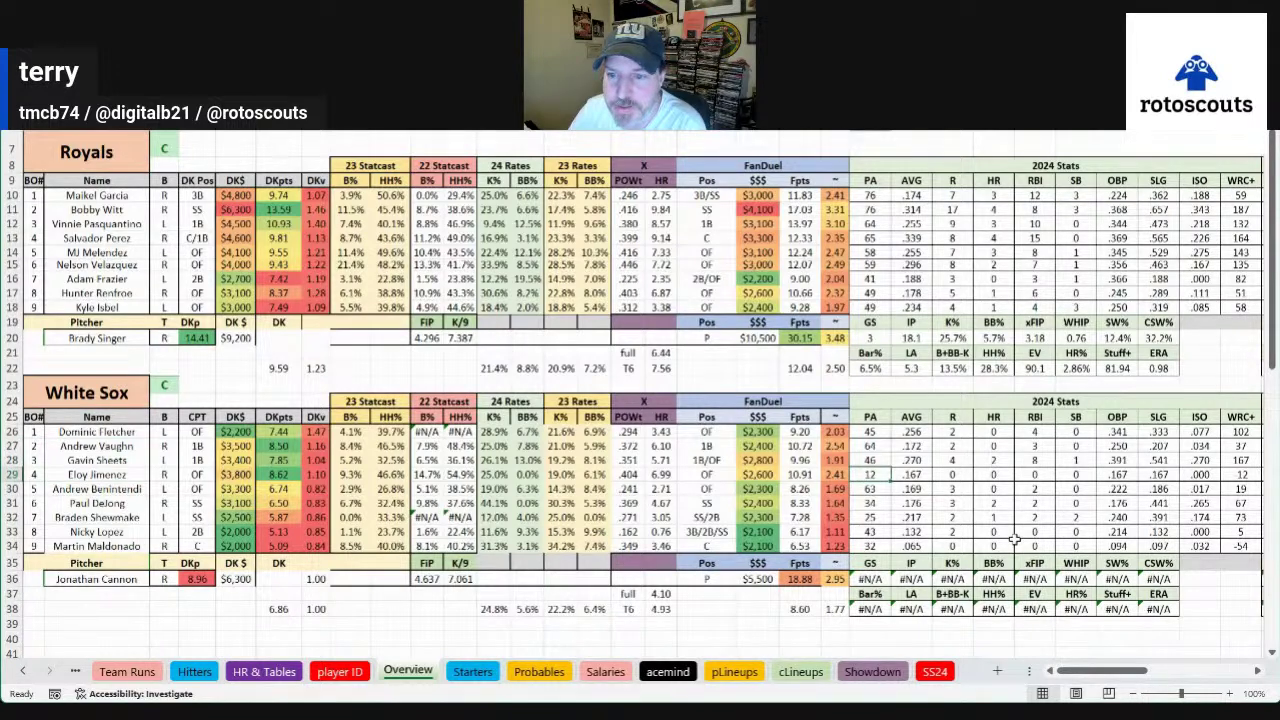
pyautogui.click(995, 462)
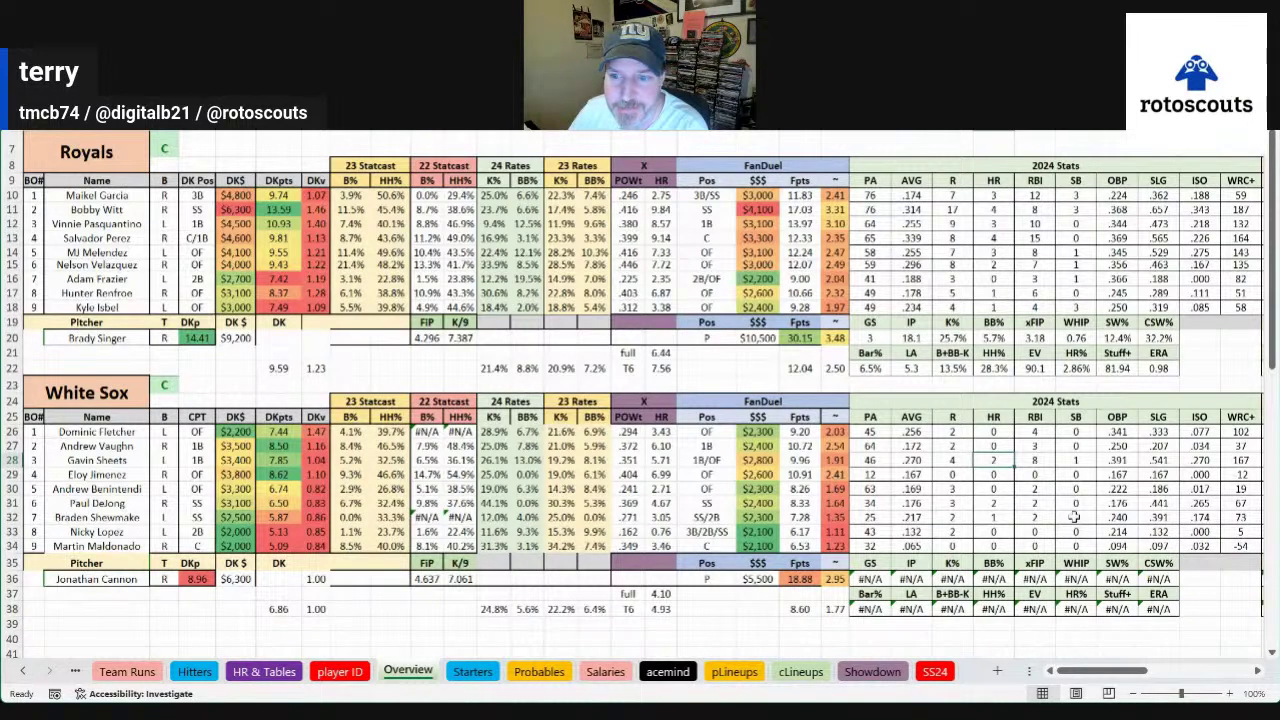
pyautogui.moveTo(1118, 672)
pyautogui.mouseDown()
pyautogui.moveTo(1157, 677)
pyautogui.moveTo(1118, 670)
pyautogui.mouseUp()
pyautogui.click(75, 446)
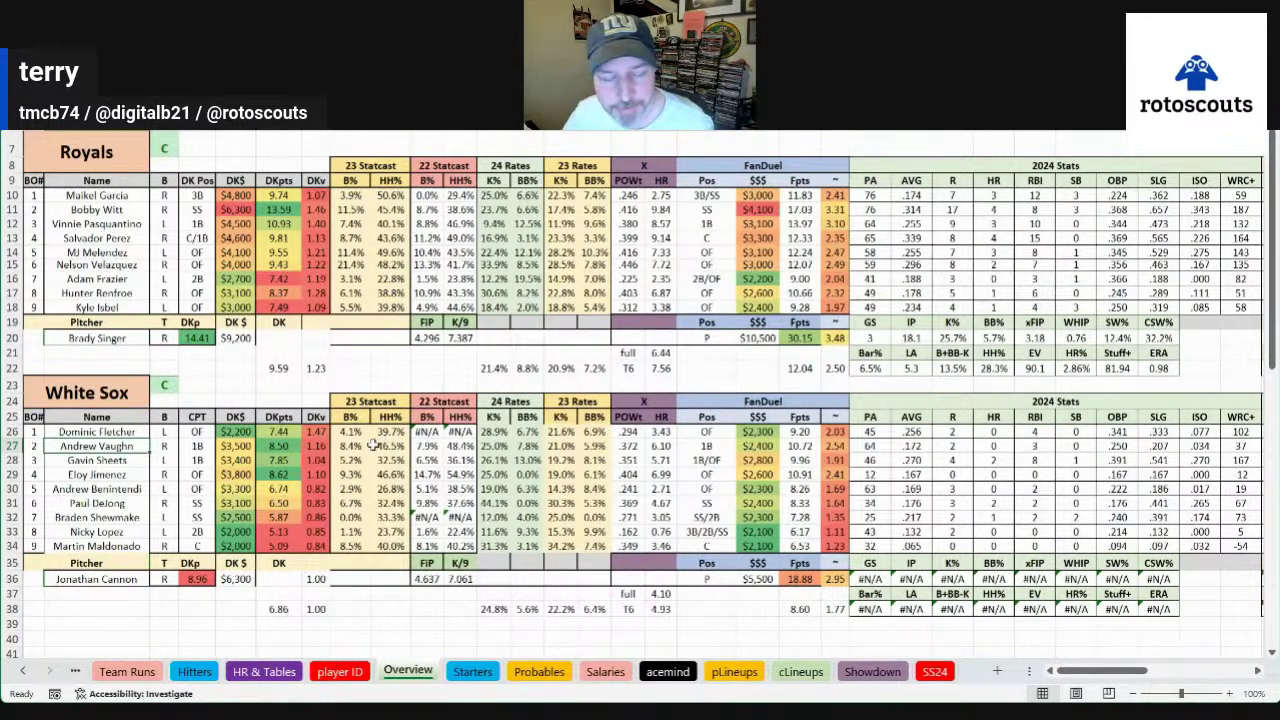
pyautogui.click(127, 490)
pyautogui.click(97, 505)
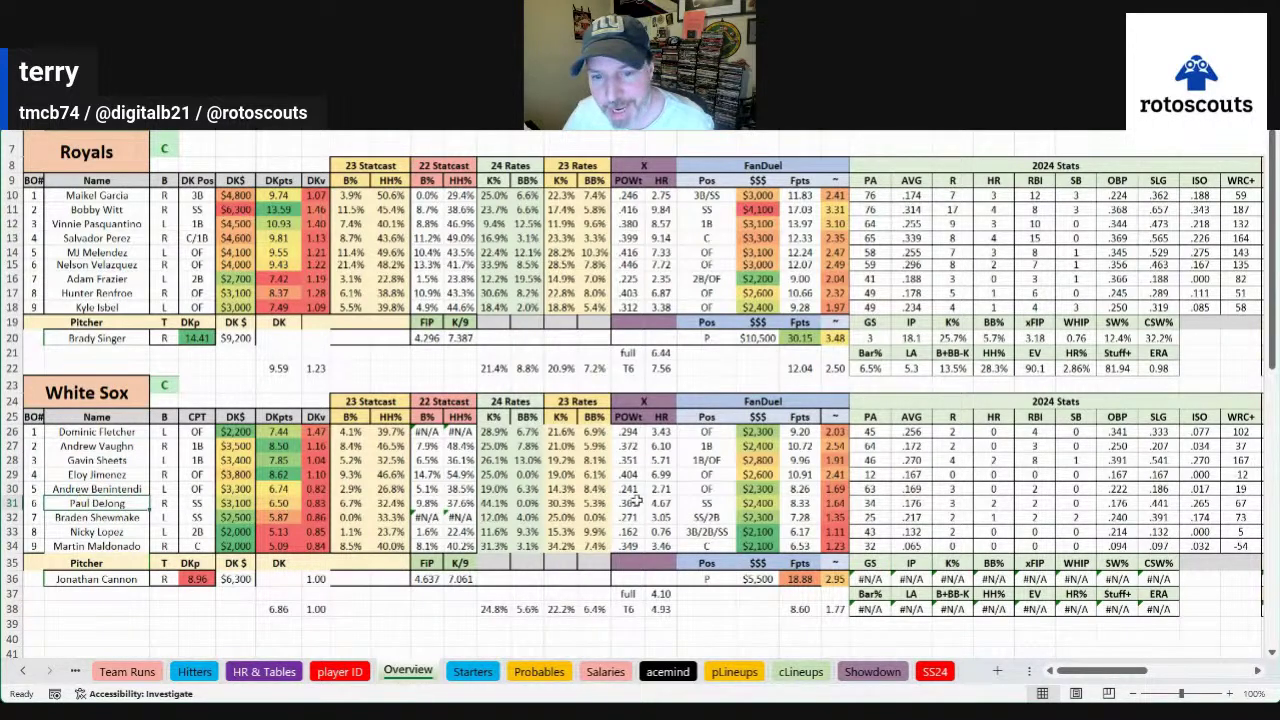
pyautogui.click(982, 503)
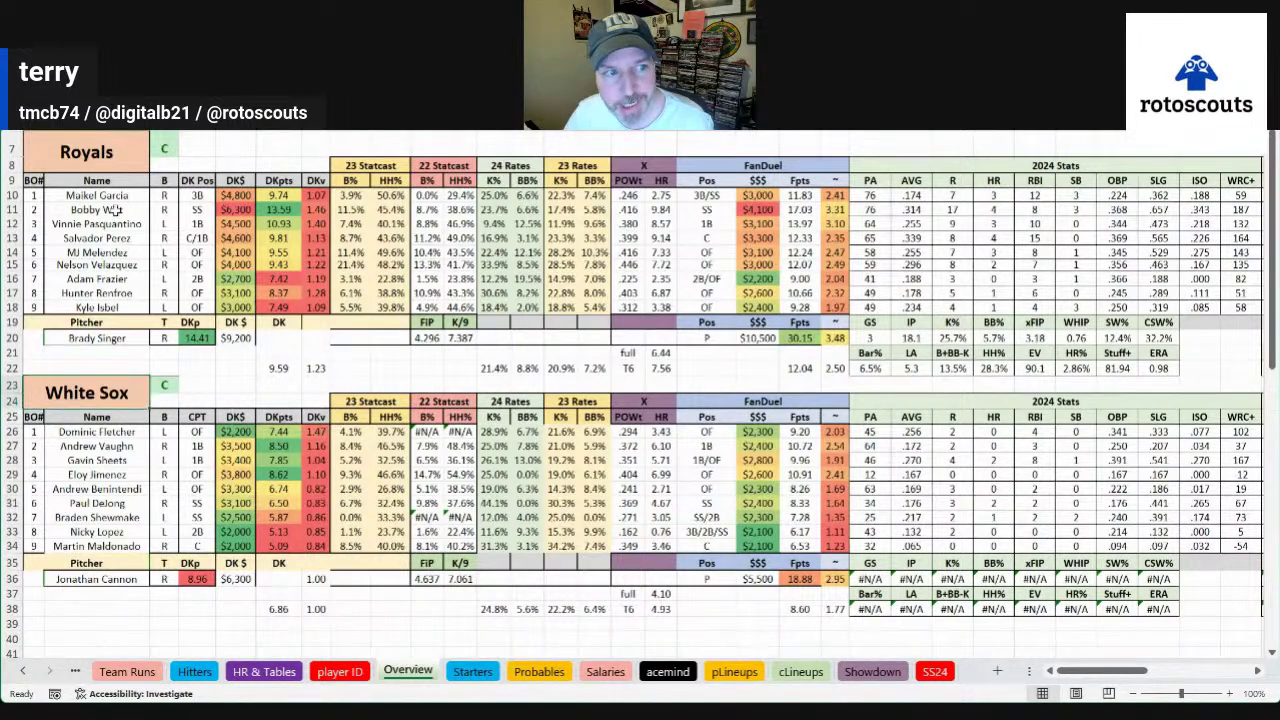
# Set the Overview matchup to the Braves against the Astros and update both teams' batting orders in the cLineups sheet
pyautogui.click(105, 148)
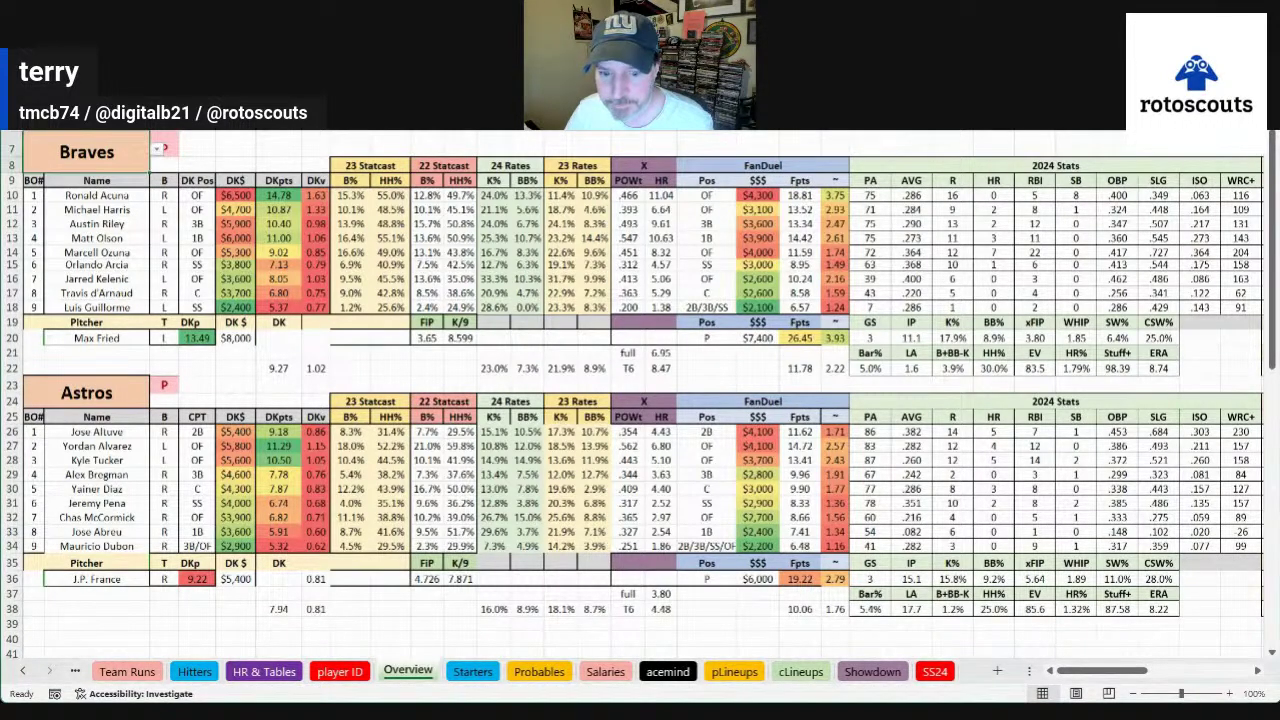
pyautogui.click(801, 671)
pyautogui.scroll(-20, 409, 444)
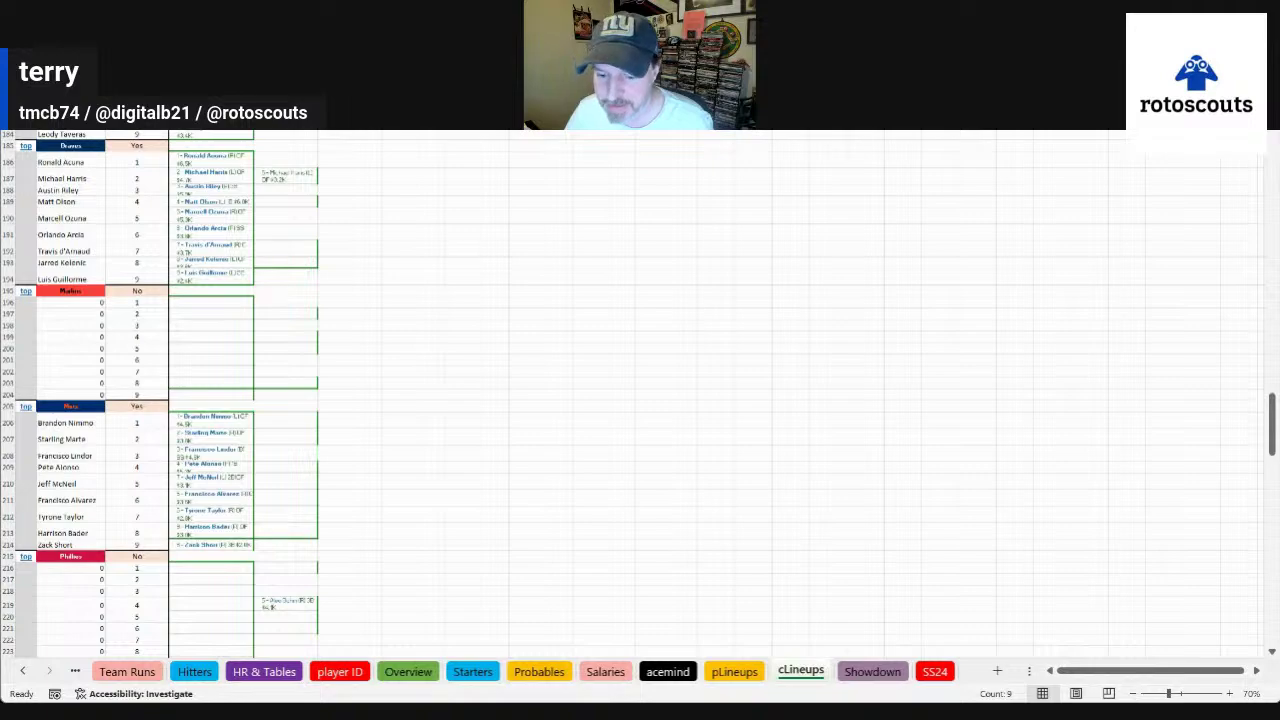
pyautogui.scroll(-7, 297, 462)
pyautogui.scroll(11, 297, 462)
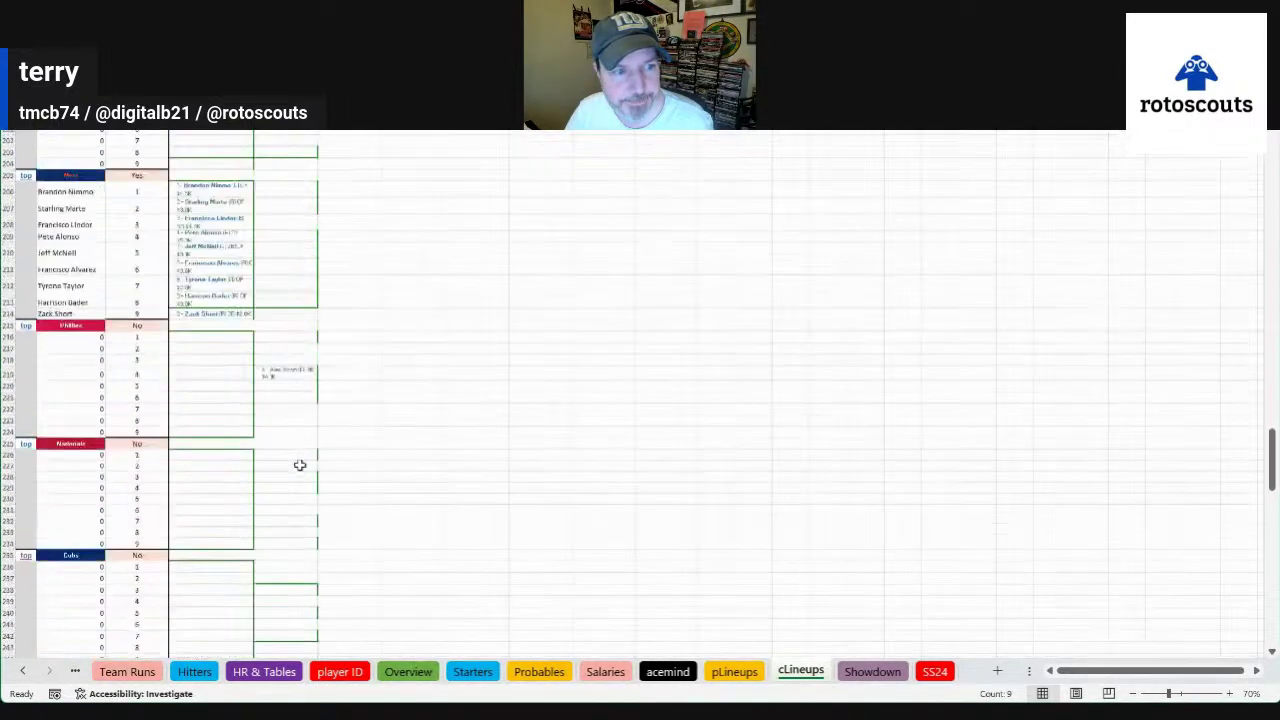
pyautogui.scroll(20, 298, 463)
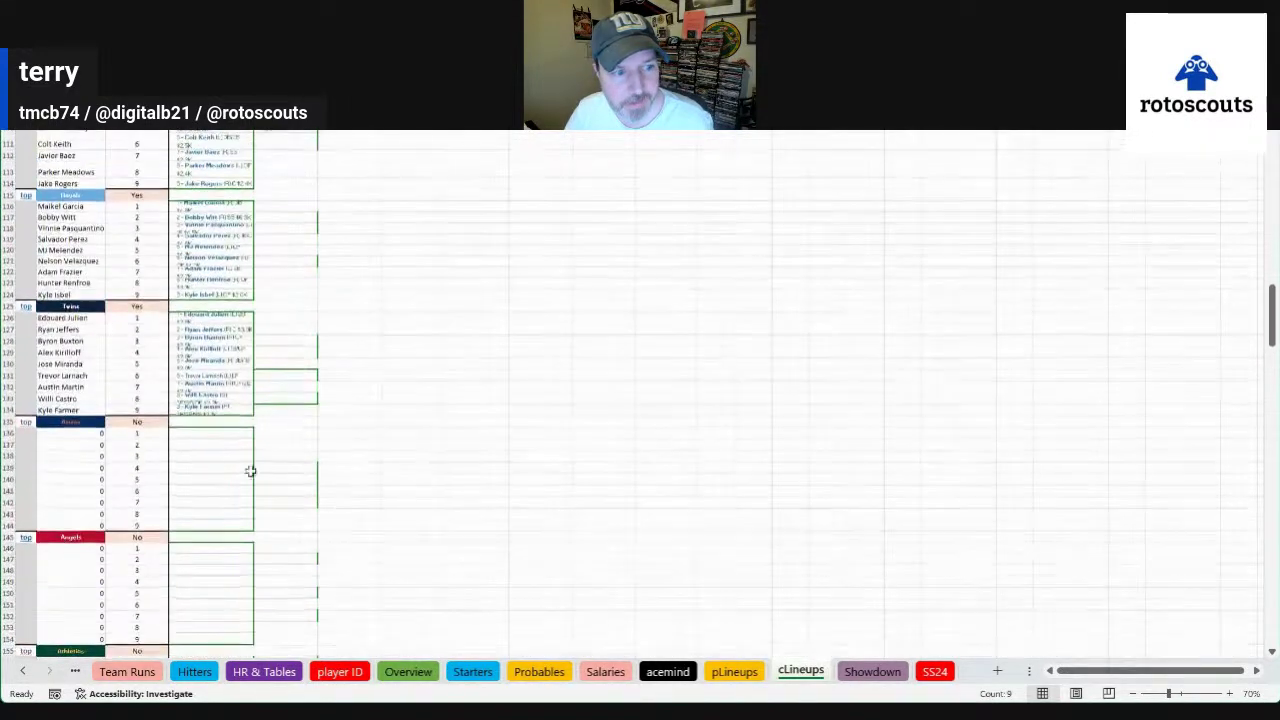
pyautogui.click(405, 673)
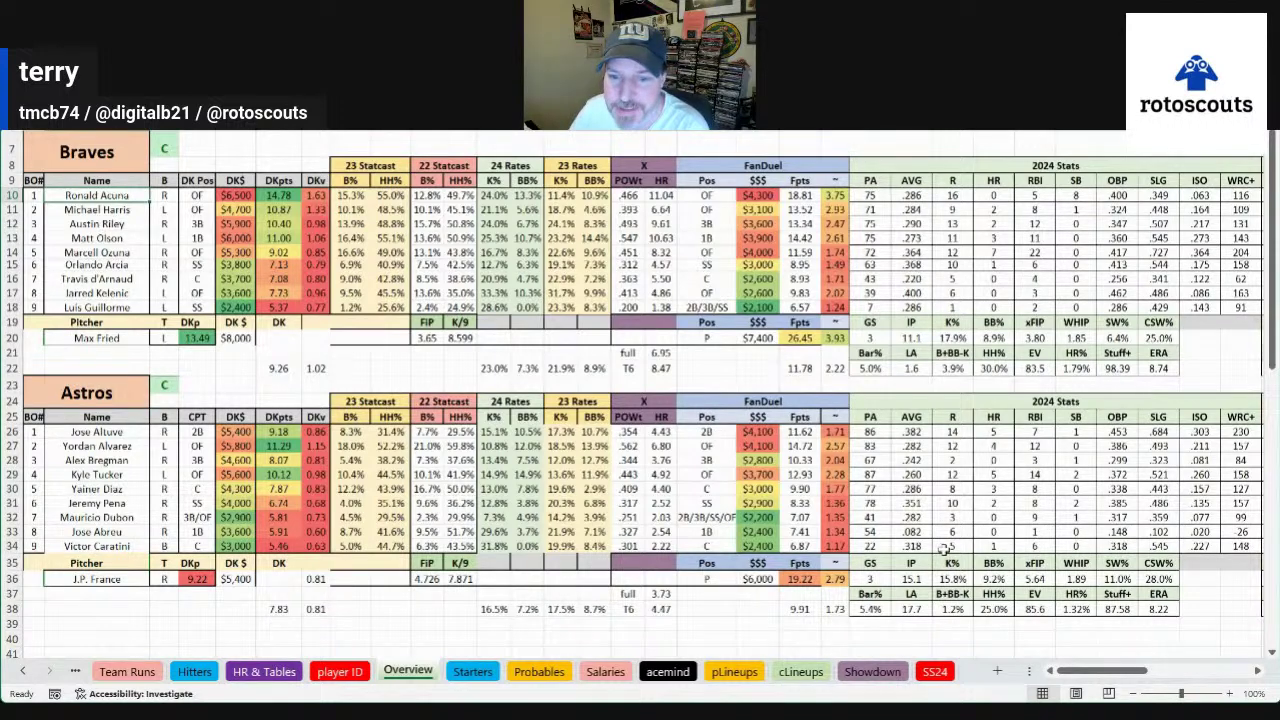
# Examine the Astros pitcher's 2024 barrel rate, hard-hit rate, exit velocity and home run rate
pyautogui.click(876, 608)
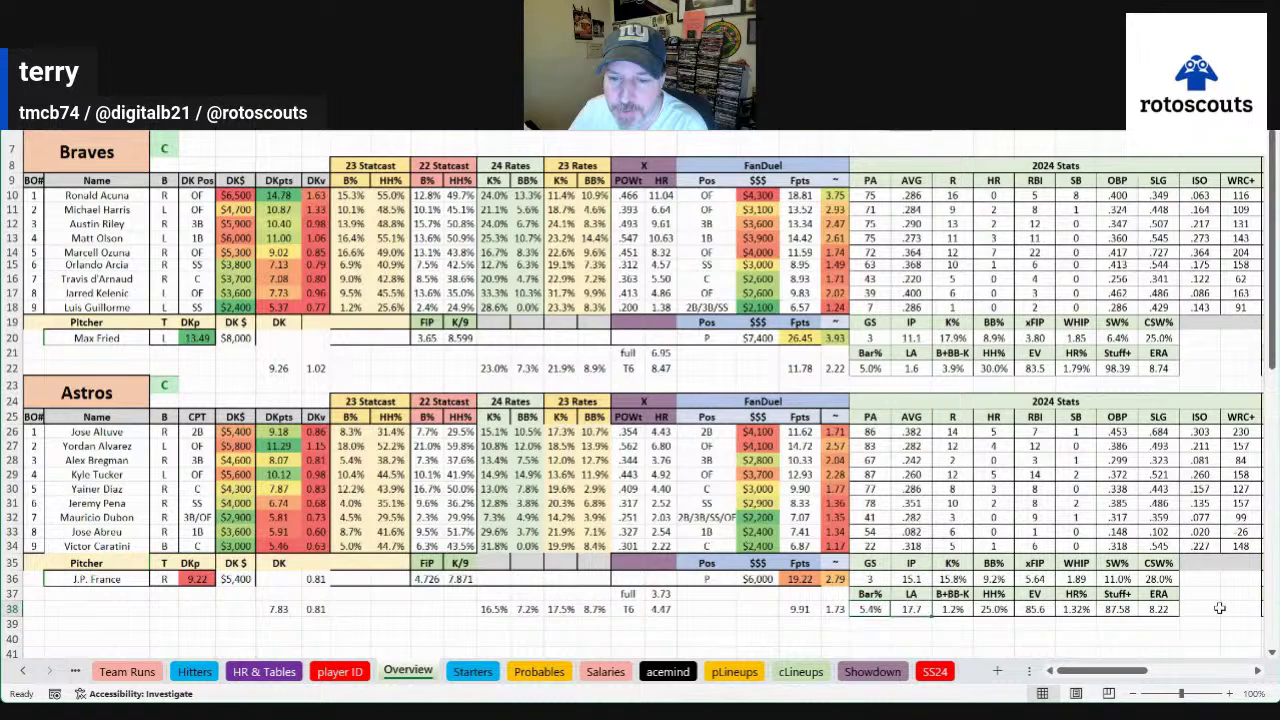
pyautogui.click(1040, 596)
pyautogui.moveTo(995, 594); pyautogui.dragTo(1040, 609)
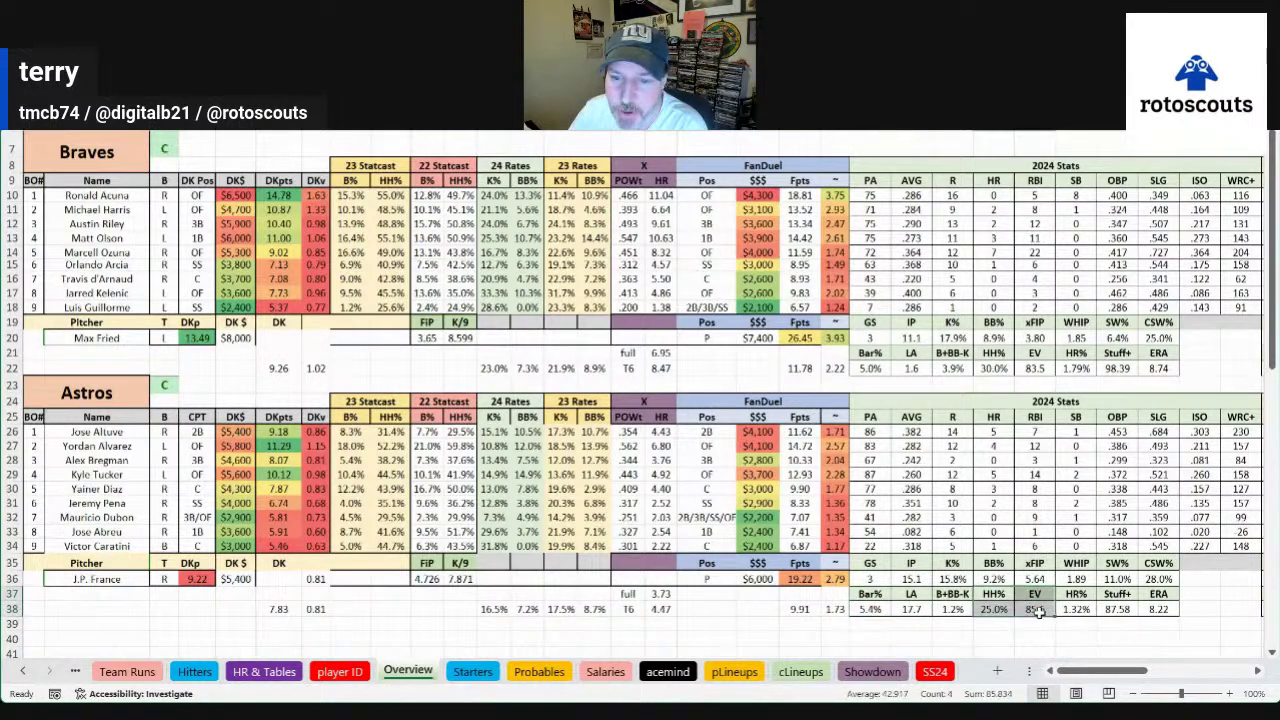
pyautogui.click(1076, 609)
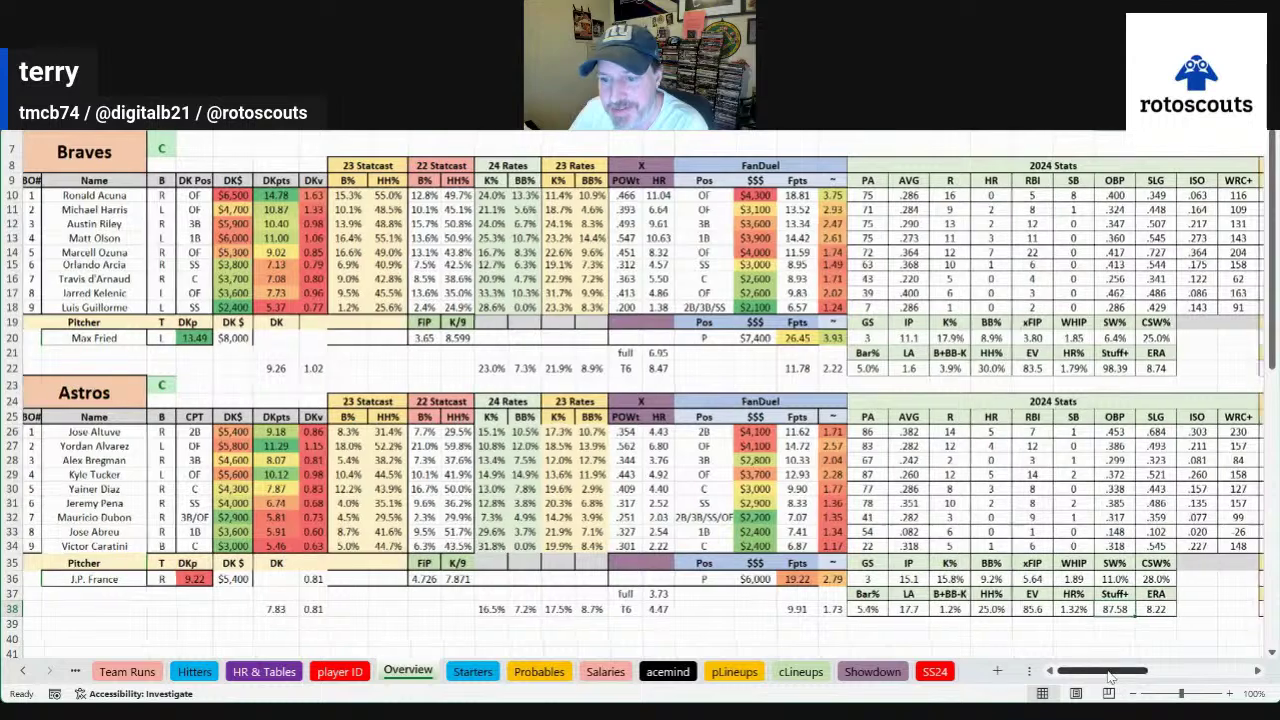
# Compare the Astros pitcher's 2023 batted-ball stats and ERA, then return to the start of the matchup table
pyautogui.moveTo(1110, 671); pyautogui.dragTo(1158, 678)
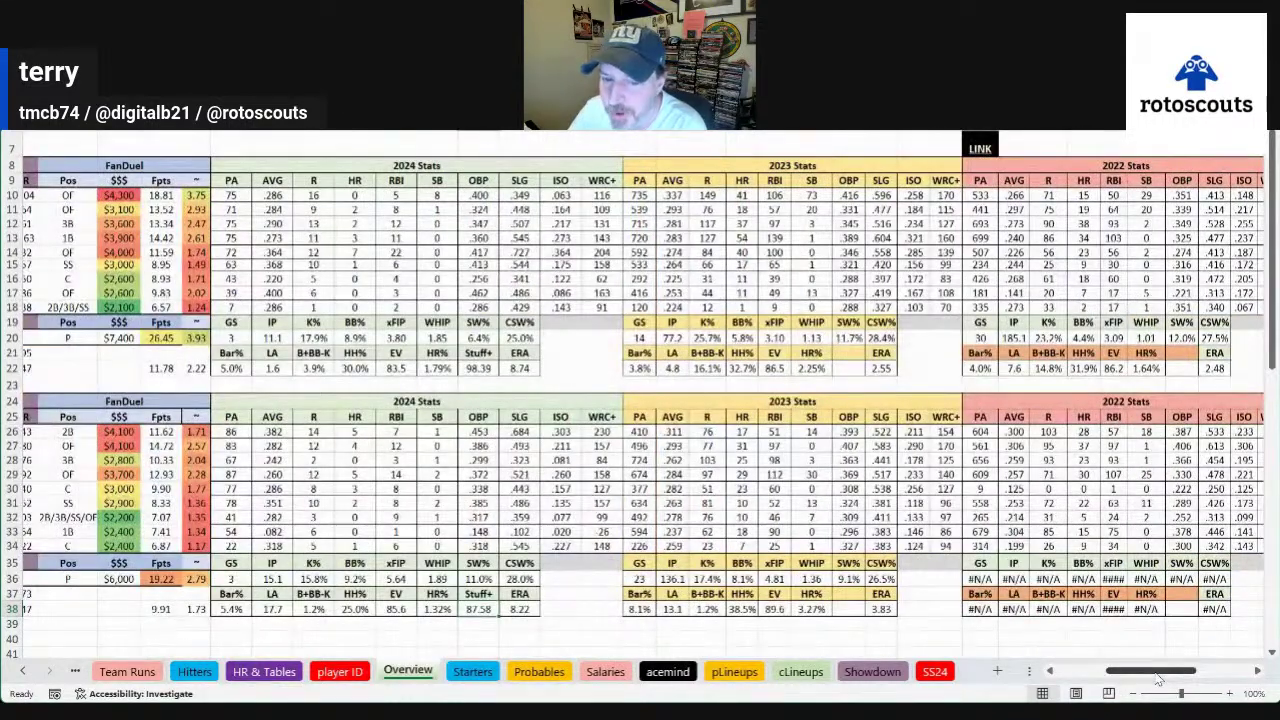
pyautogui.moveTo(628, 592); pyautogui.dragTo(818, 610)
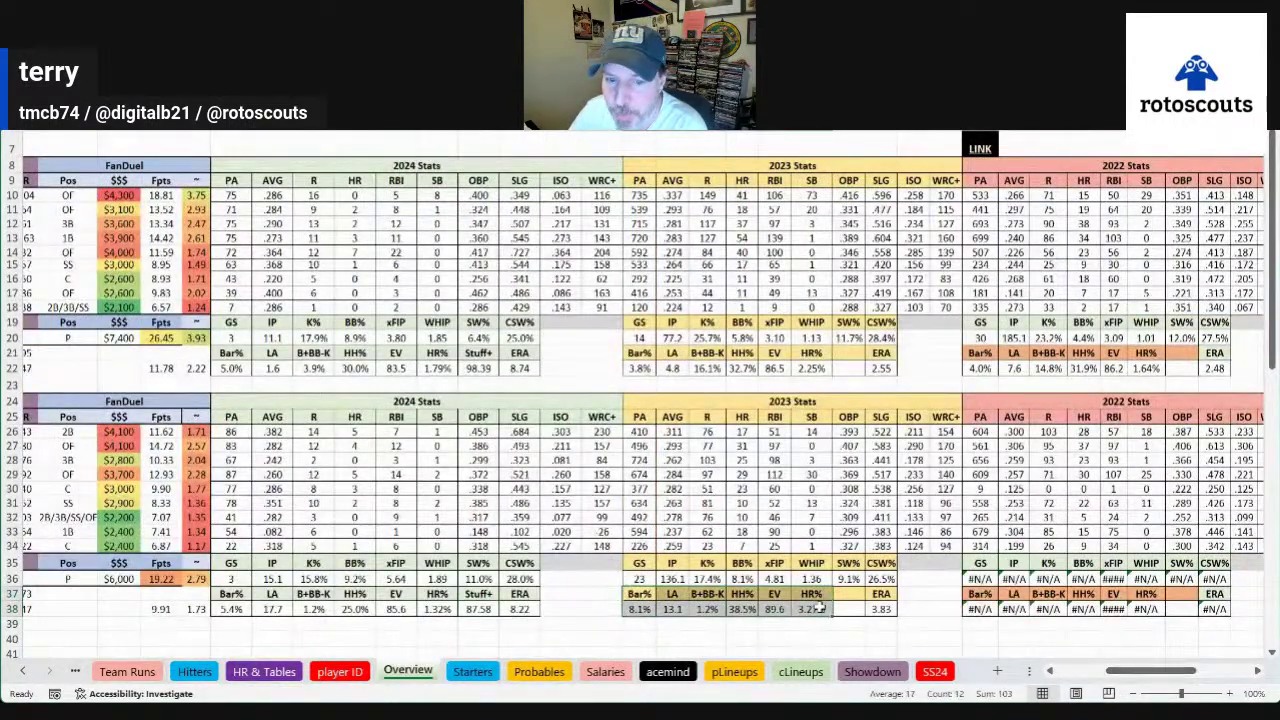
pyautogui.click(885, 609)
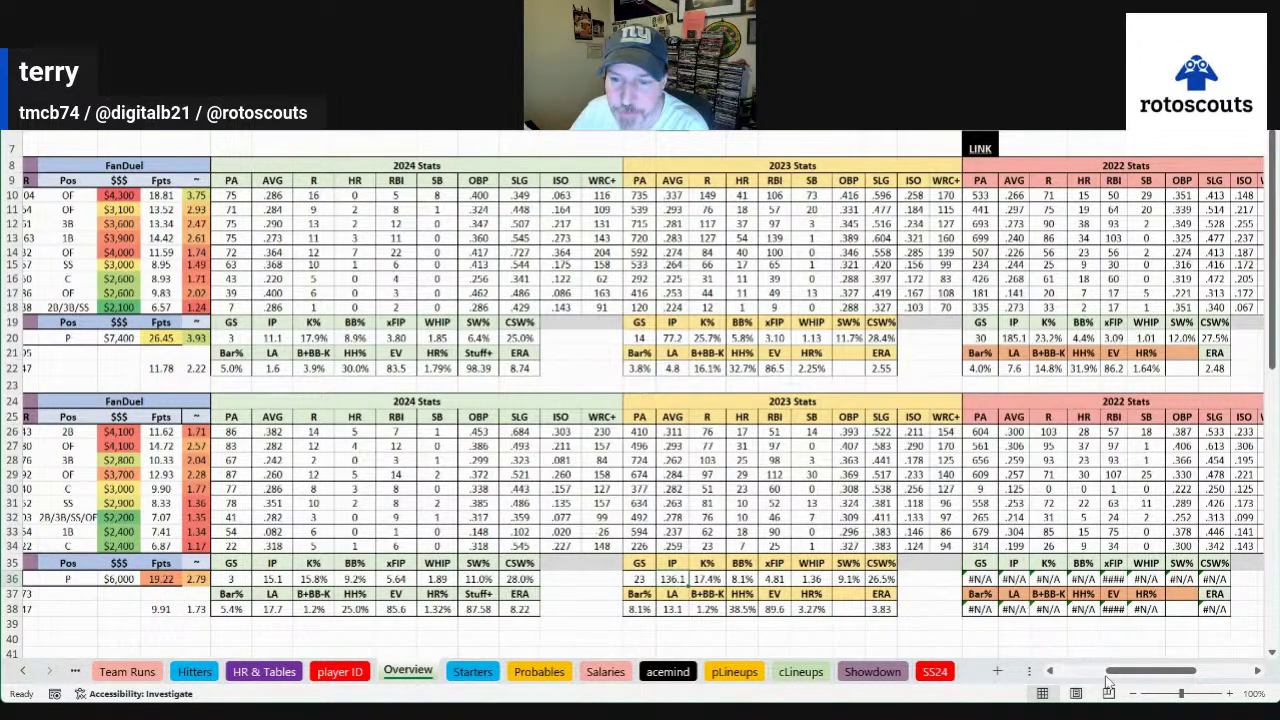
pyautogui.moveTo(1110, 671); pyautogui.dragTo(1065, 671)
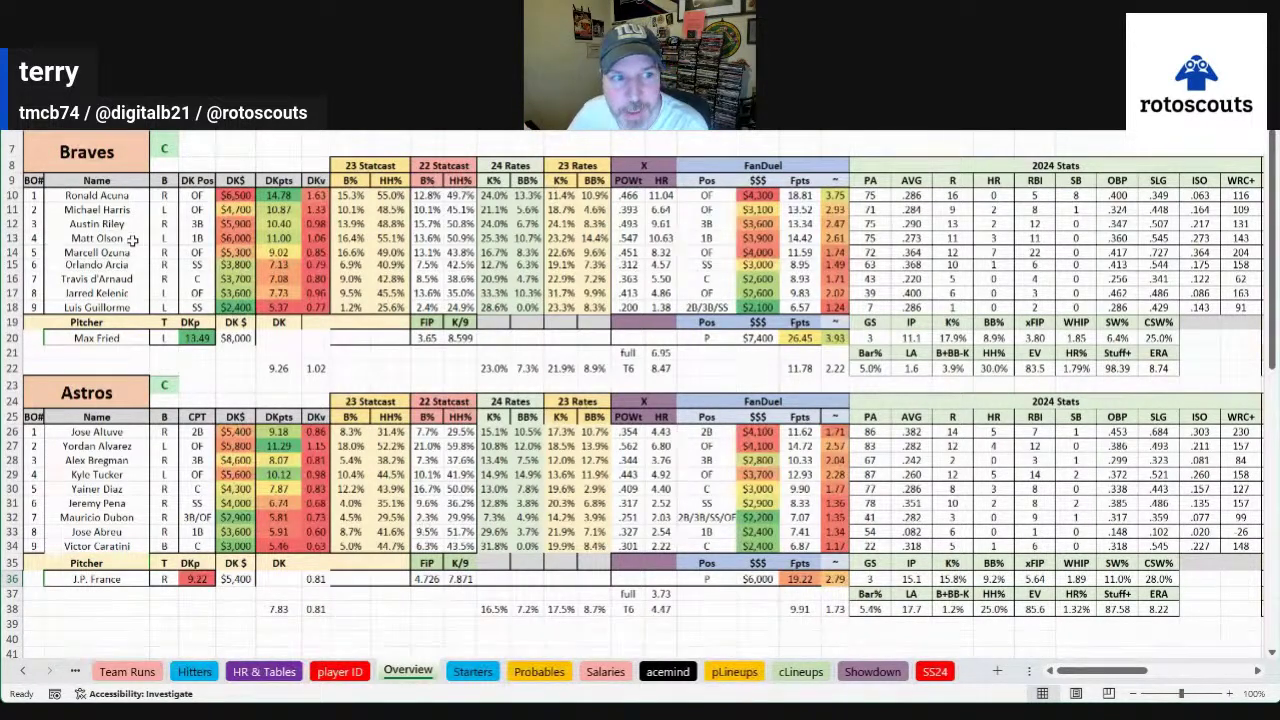
# Review the top five Braves hitters, the full row of the second hitter and the cleanup hitter's DK salary
pyautogui.moveTo(115, 252); pyautogui.dragTo(117, 199)
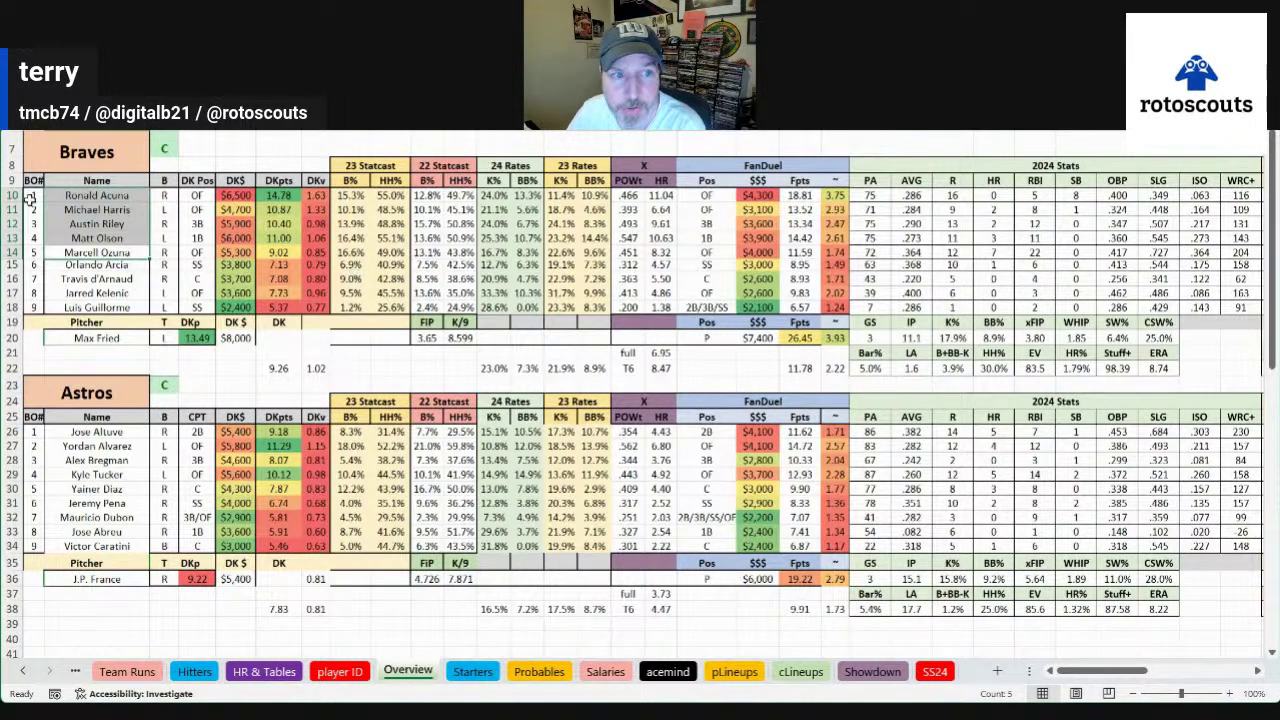
pyautogui.moveTo(105, 208); pyautogui.dragTo(866, 204)
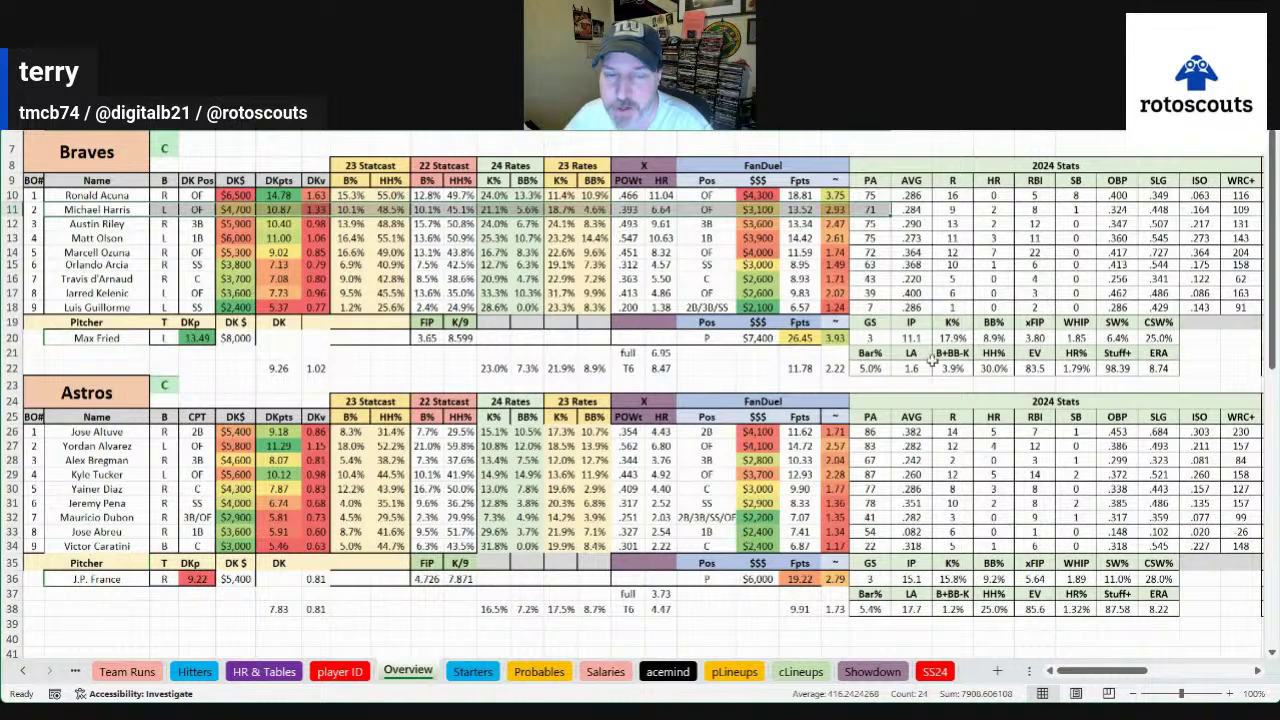
pyautogui.click(240, 242)
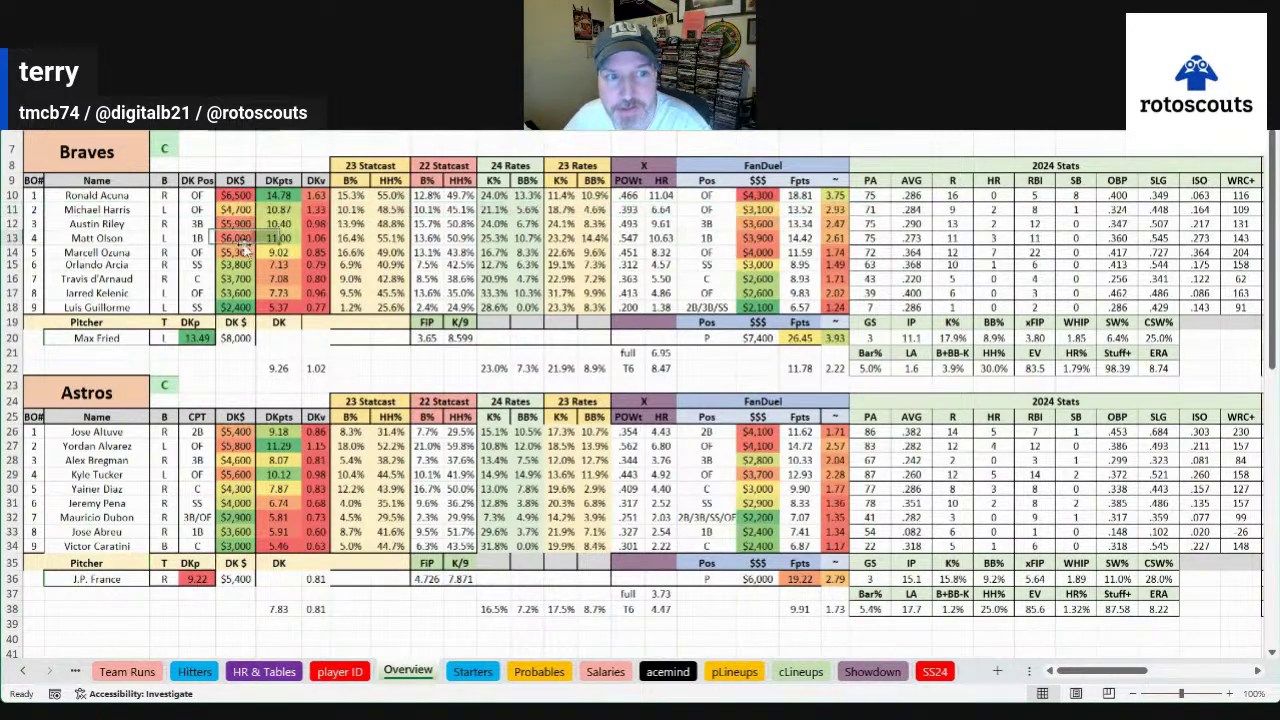
# Check the Braves fifth hitter's FanDuel and DK salaries, then the sixth hitter's DK salary and 2024 batting stats
pyautogui.click(757, 252)
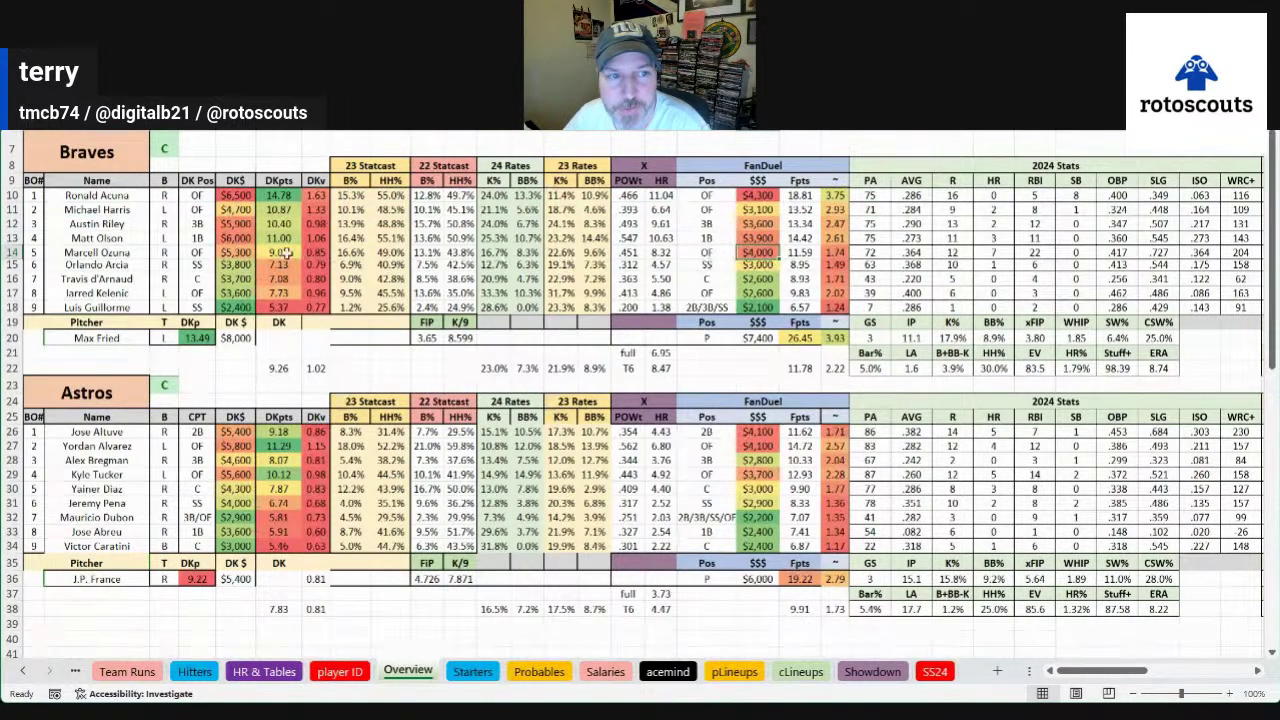
pyautogui.click(240, 252)
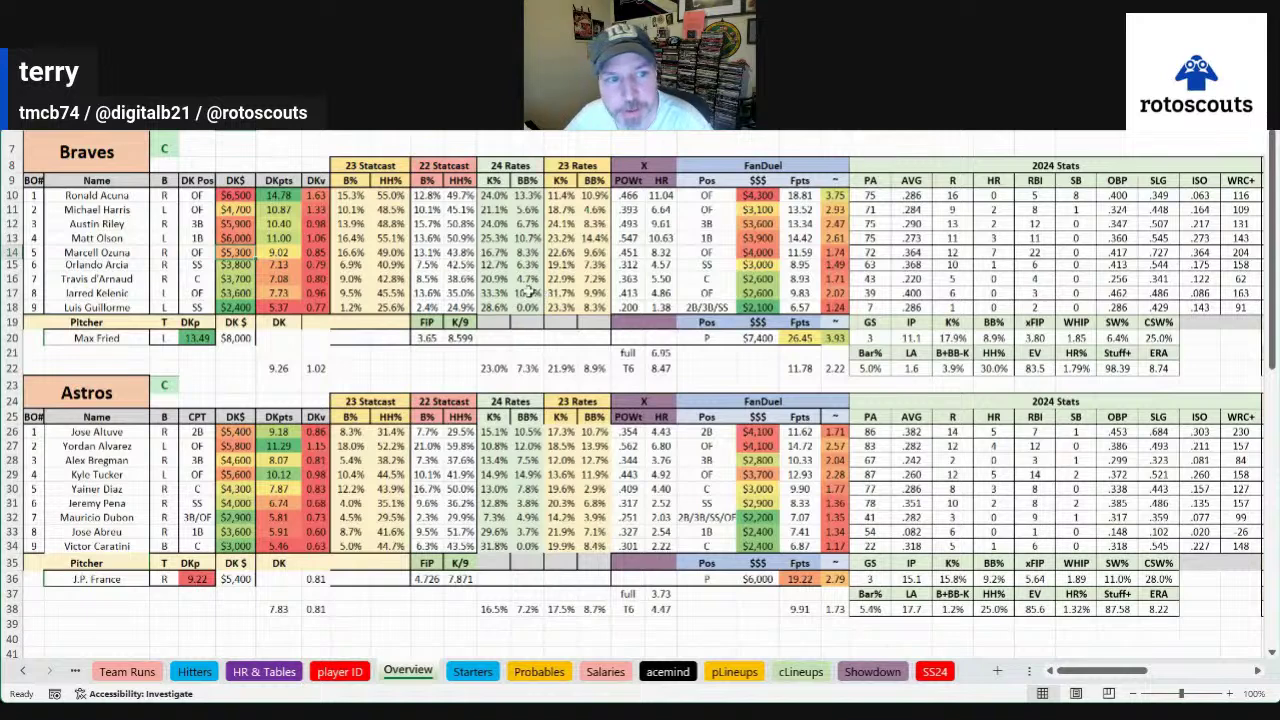
pyautogui.click(240, 265)
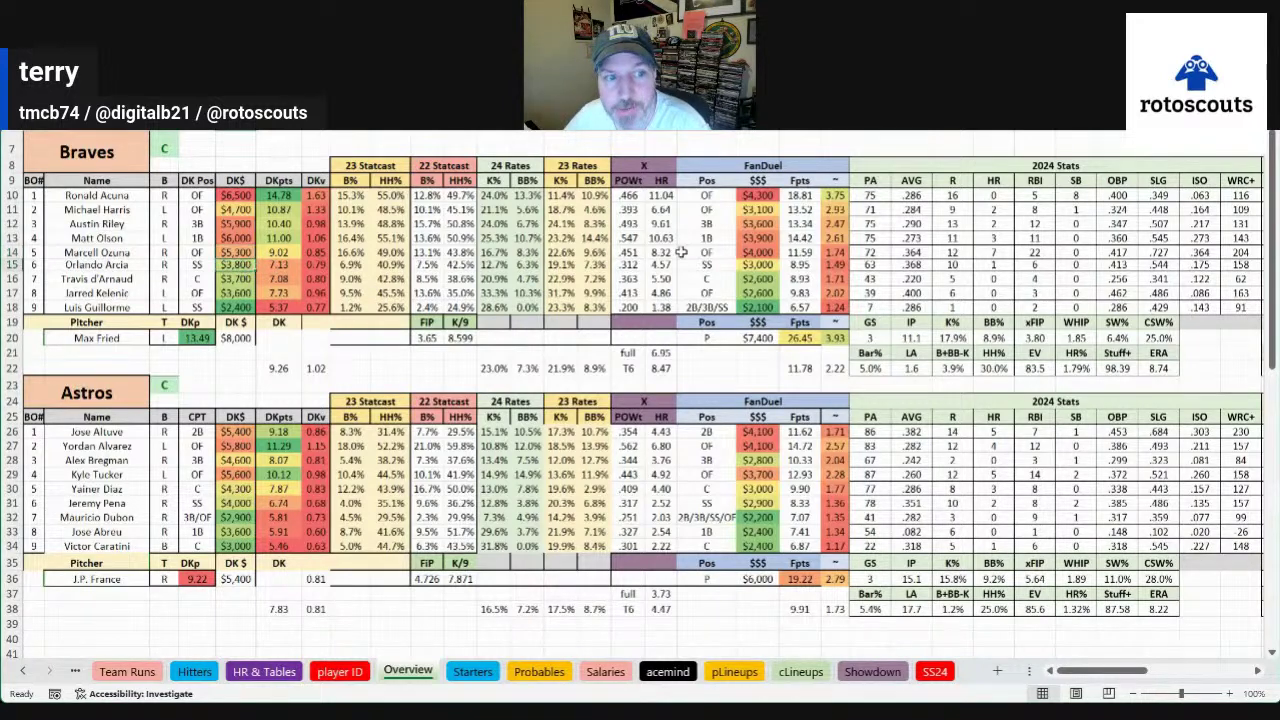
pyautogui.click(917, 265)
pyautogui.click(1117, 265)
pyautogui.click(1158, 265)
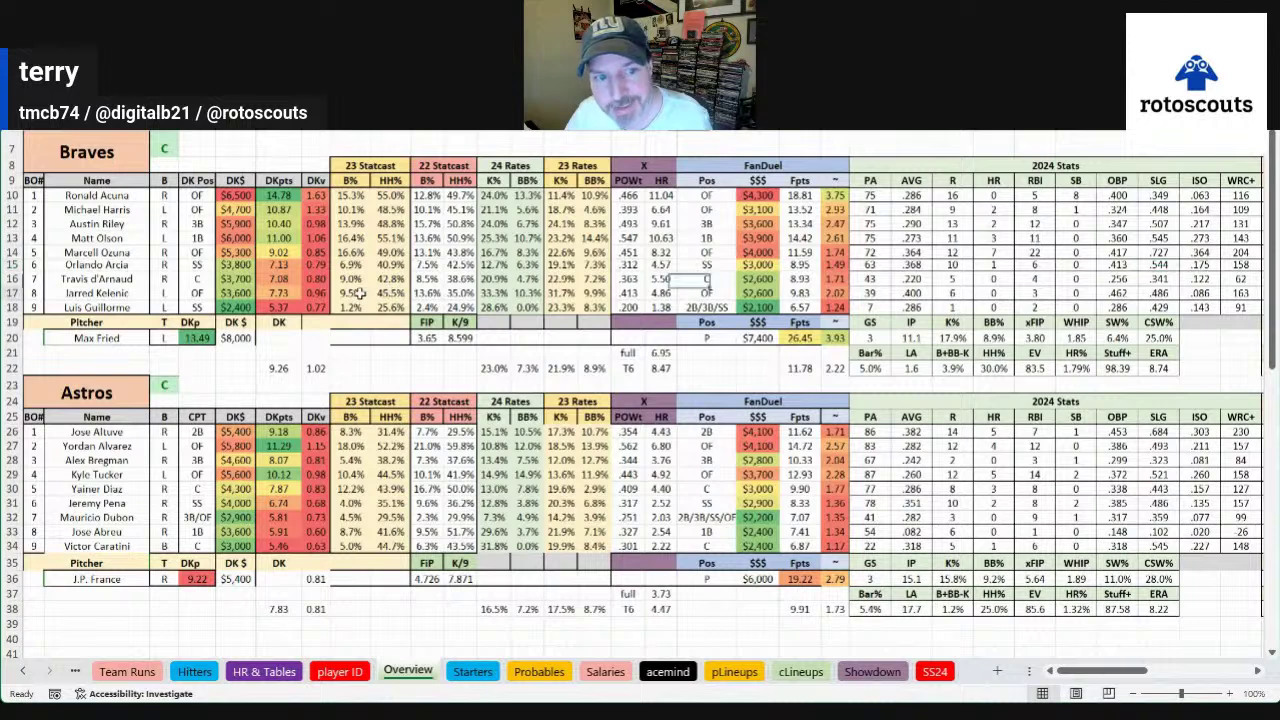
# Review the Braves eighth hitter's Statcast rates and the ninth hitter's DK and FanDuel salaries
pyautogui.moveTo(360, 293); pyautogui.dragTo(454, 293)
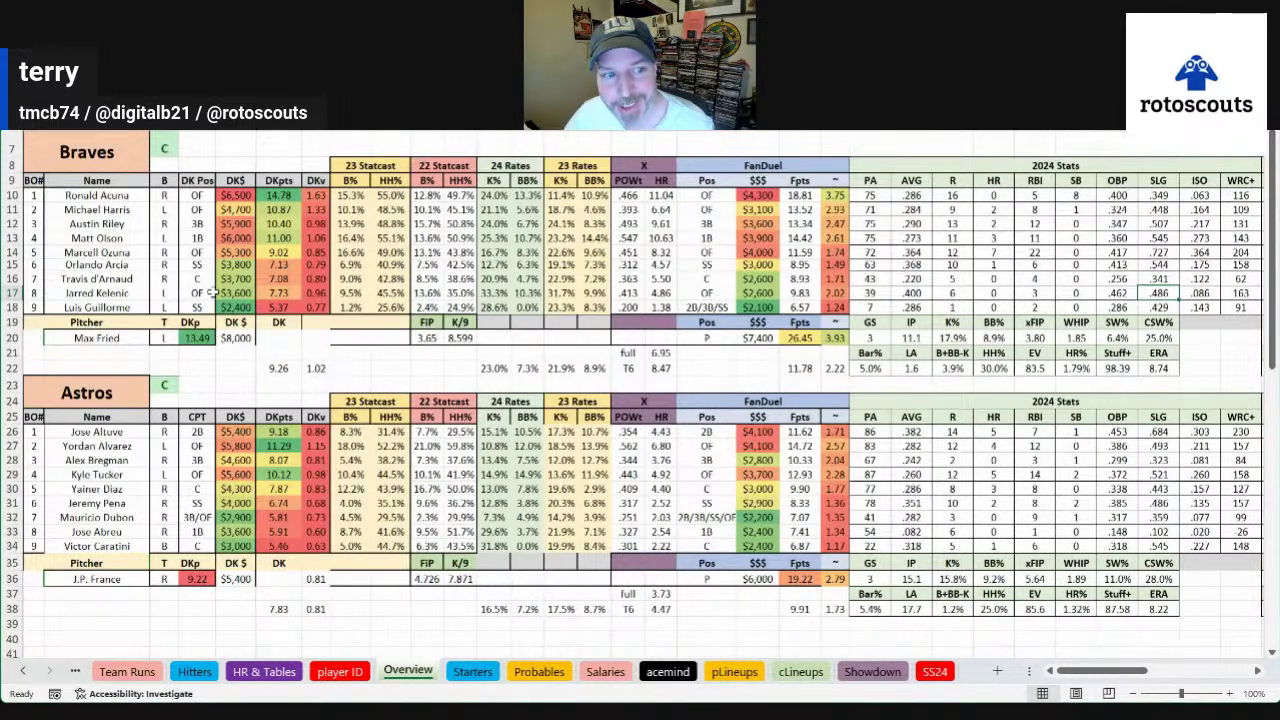
pyautogui.click(240, 308)
pyautogui.click(235, 322)
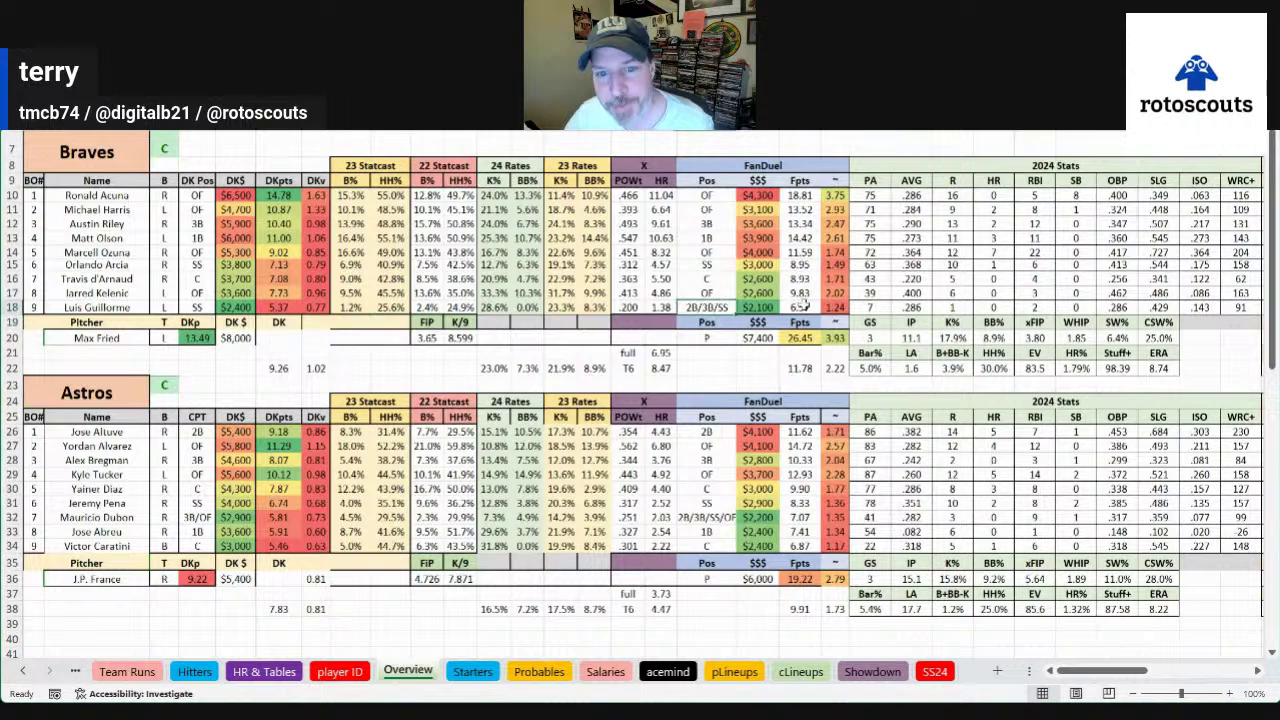
pyautogui.click(758, 307)
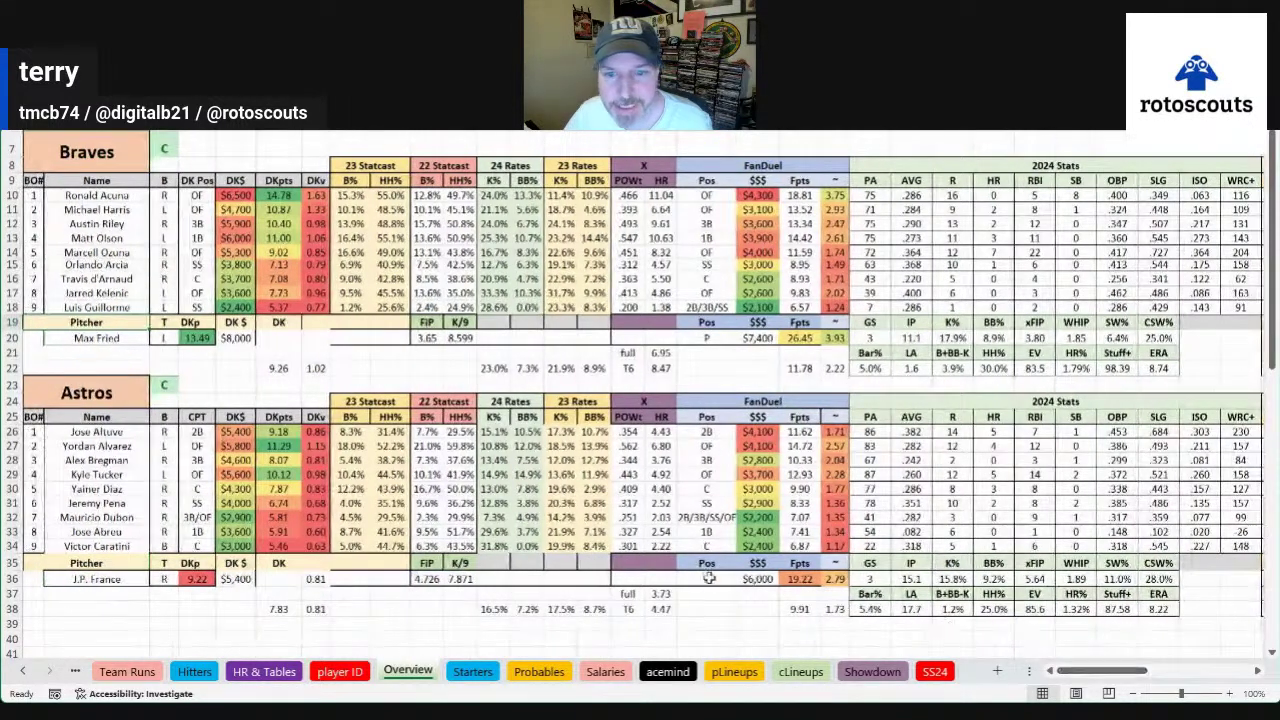
# Compare the Braves pitcher's 2023 and 2022 batted-ball, home run and strikeout rates, then return to the start of the matchup table
pyautogui.moveTo(1088, 671); pyautogui.dragTo(1140, 668)
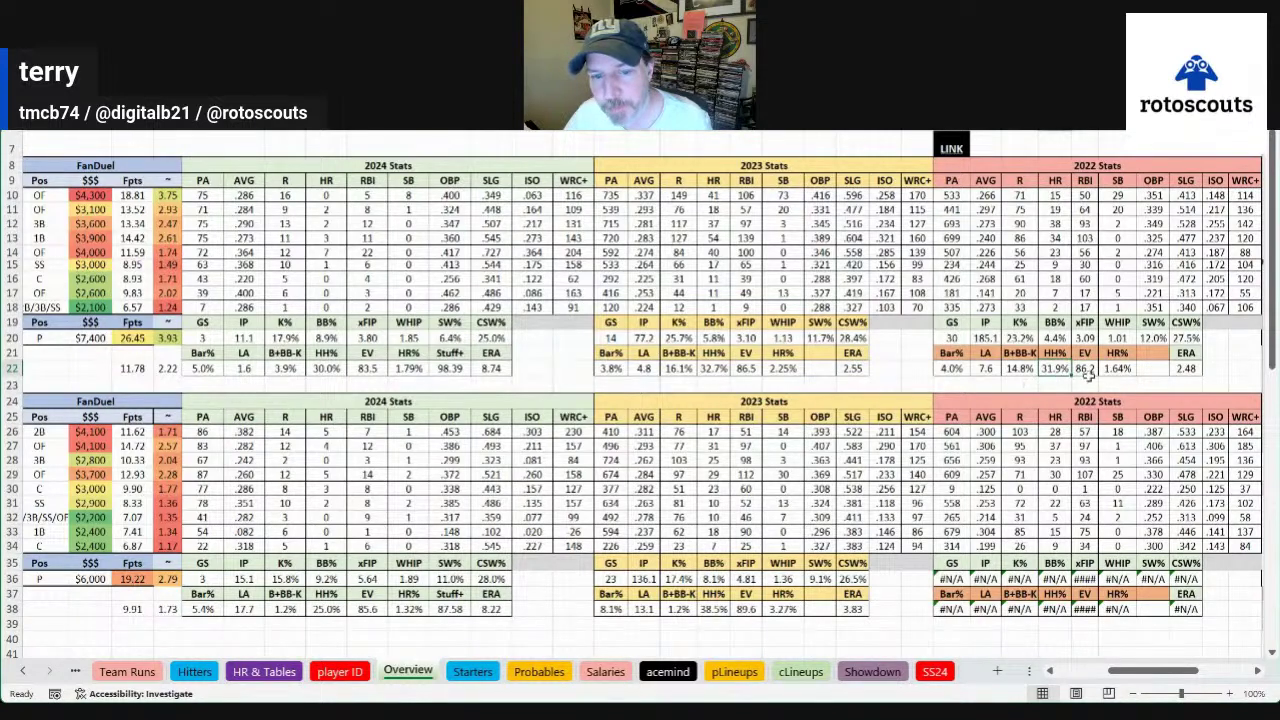
pyautogui.moveTo(717, 355); pyautogui.dragTo(746, 368)
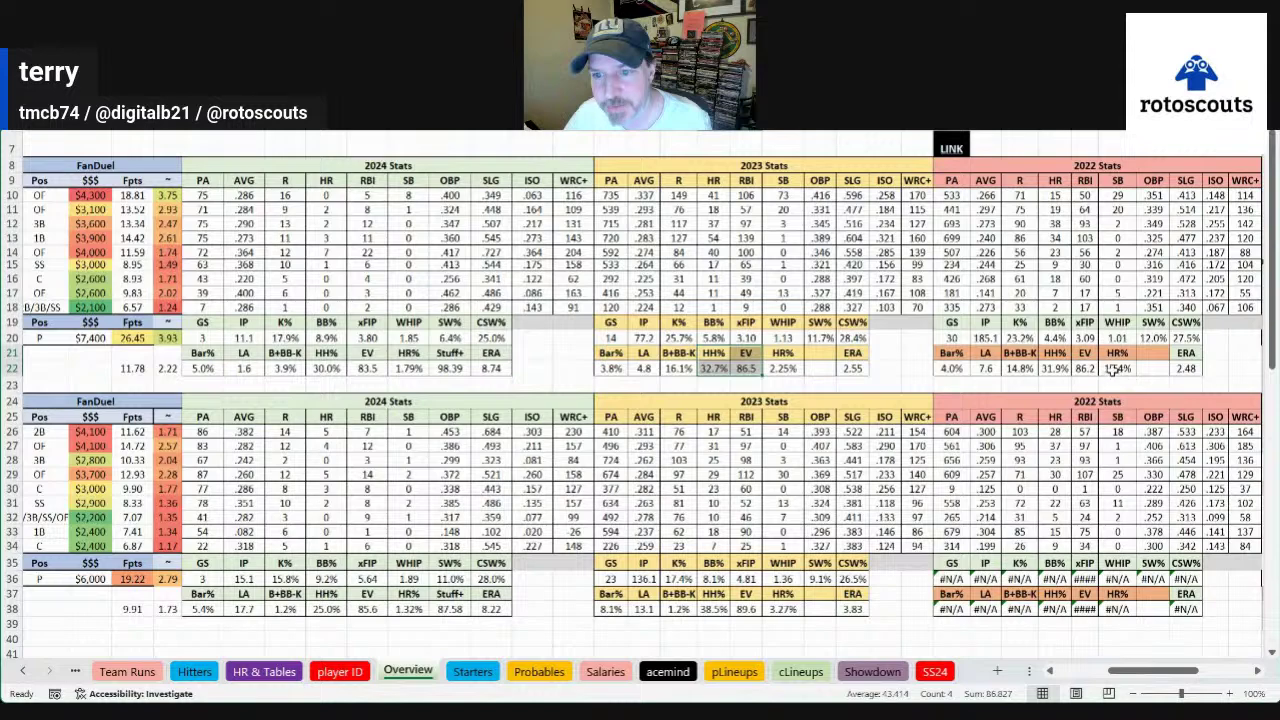
pyautogui.click(1131, 370)
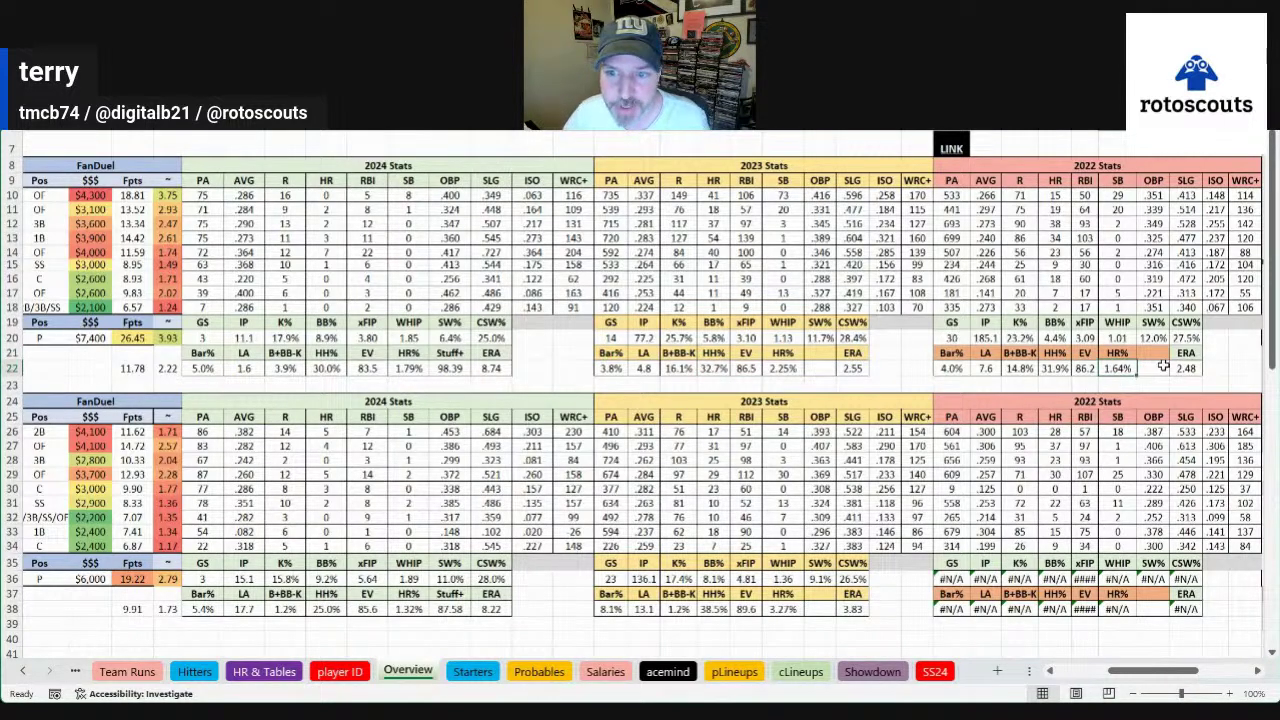
pyautogui.click(713, 336)
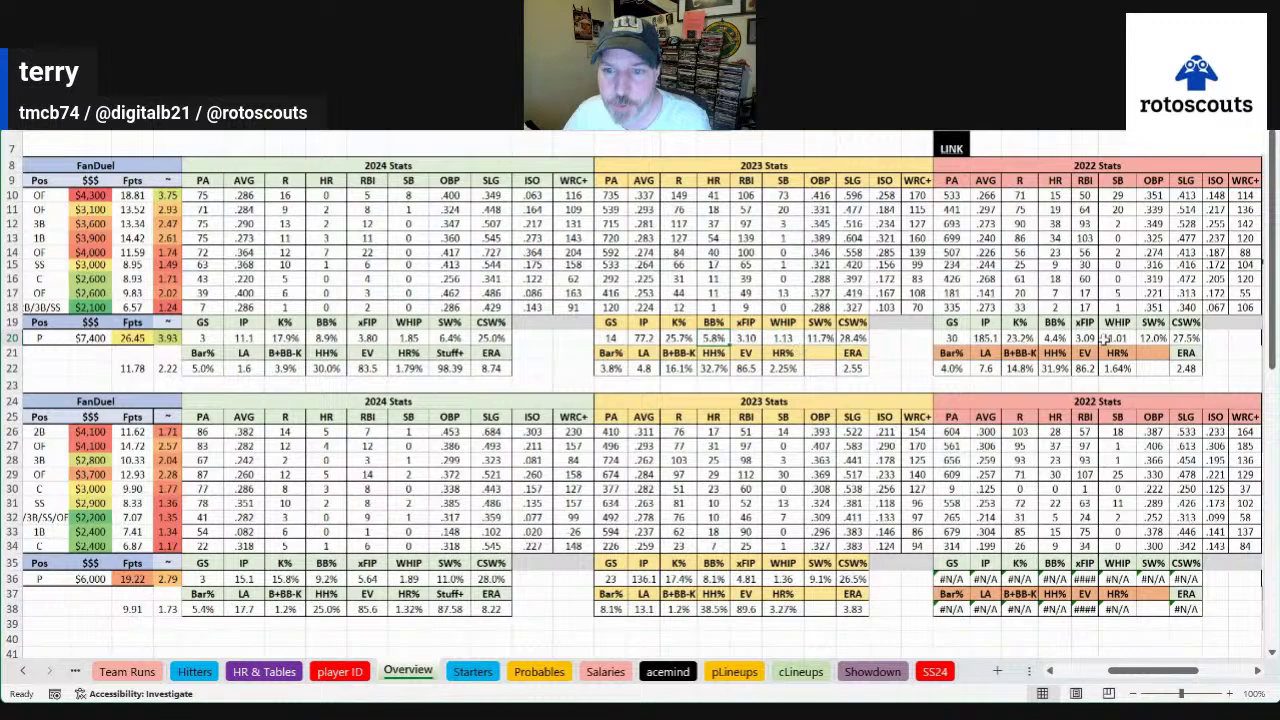
pyautogui.click(1047, 337)
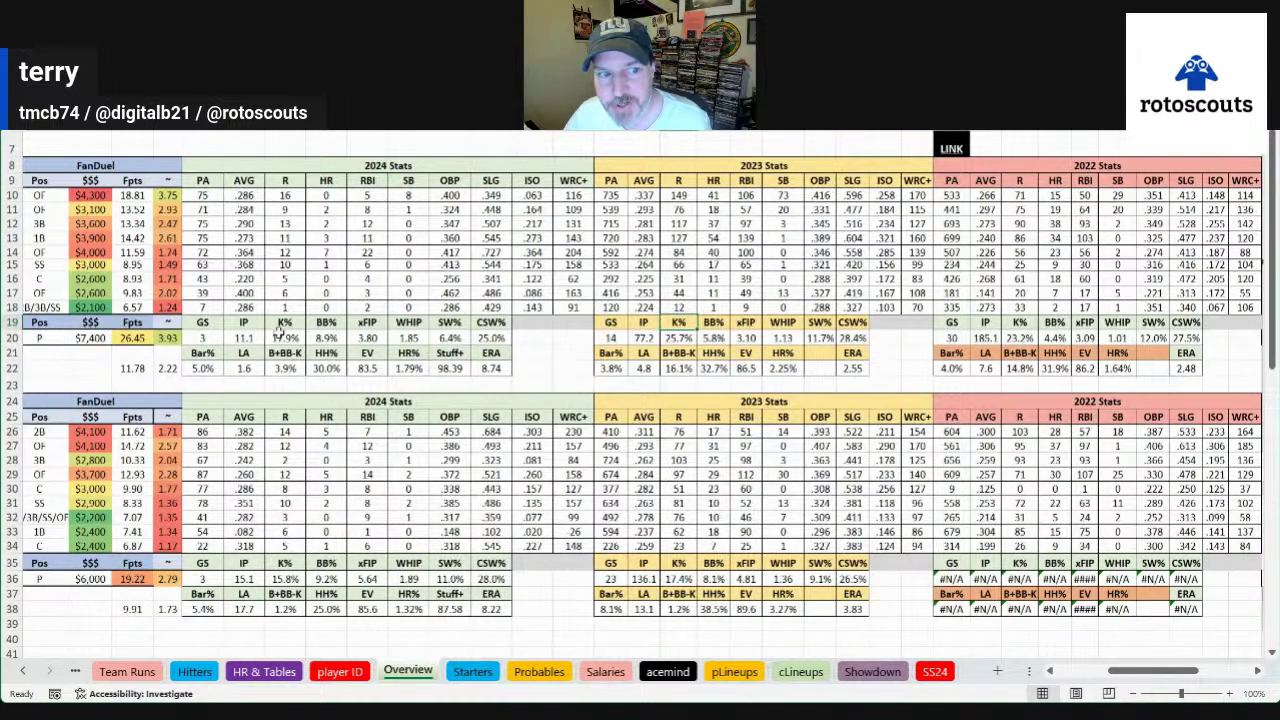
pyautogui.click(1070, 672)
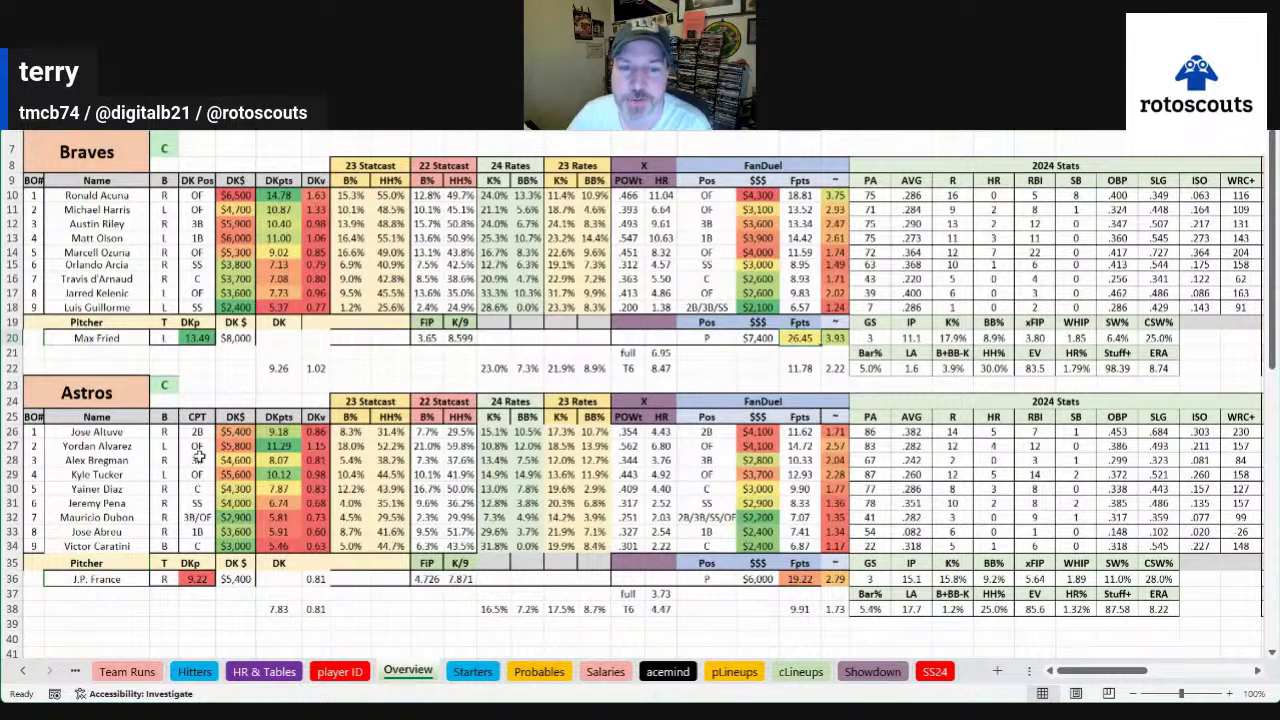
# Go through the top five hitters in the Astros batting order one by one
pyautogui.click(115, 431)
pyautogui.click(113, 446)
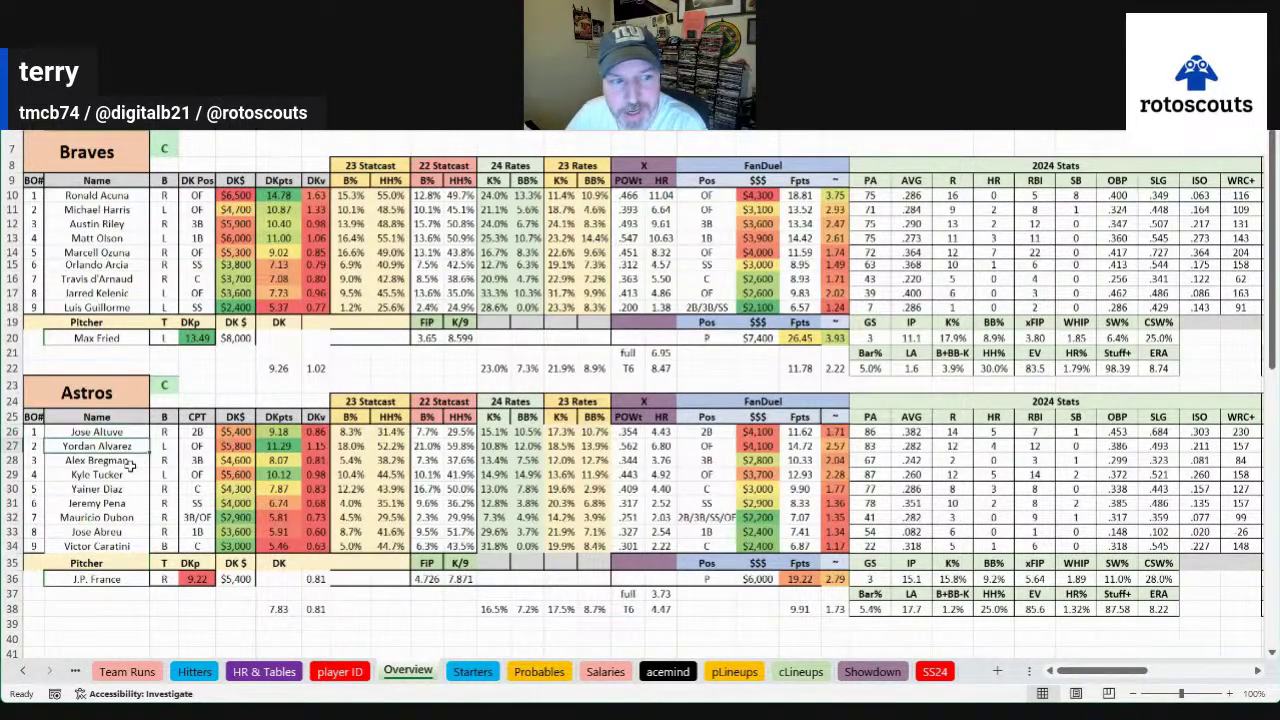
pyautogui.click(129, 462)
pyautogui.click(131, 473)
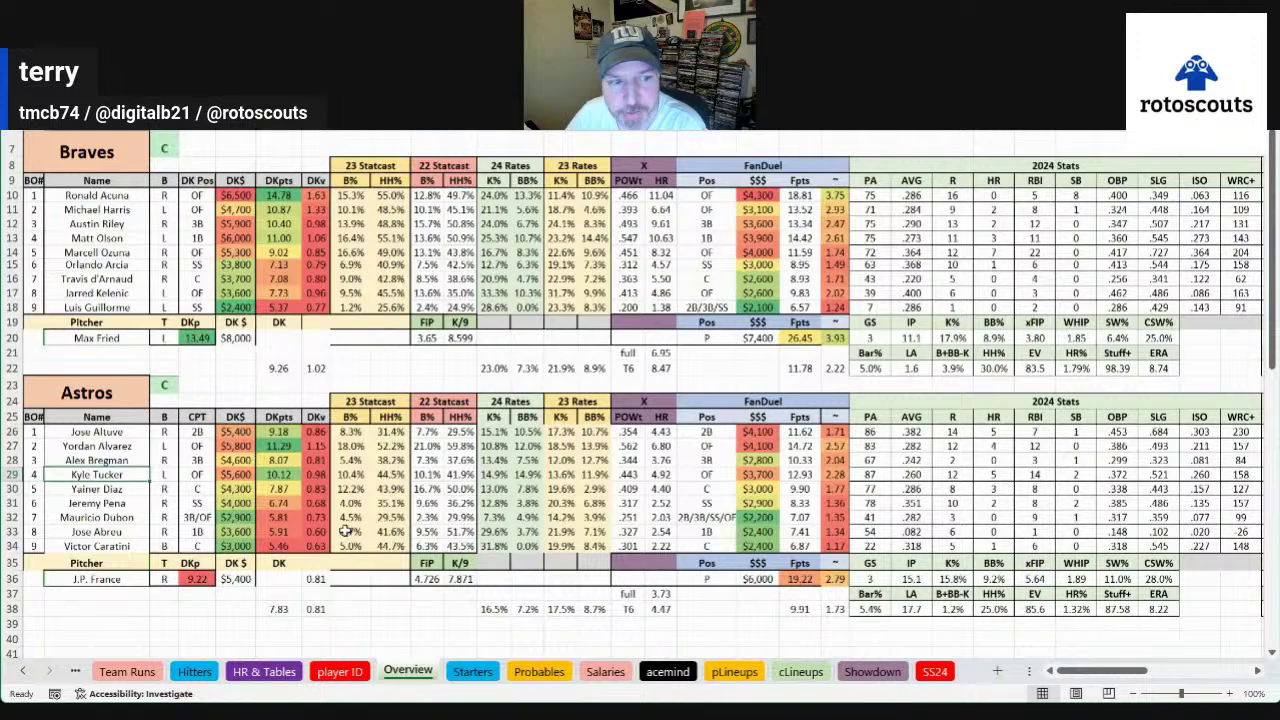
pyautogui.click(128, 489)
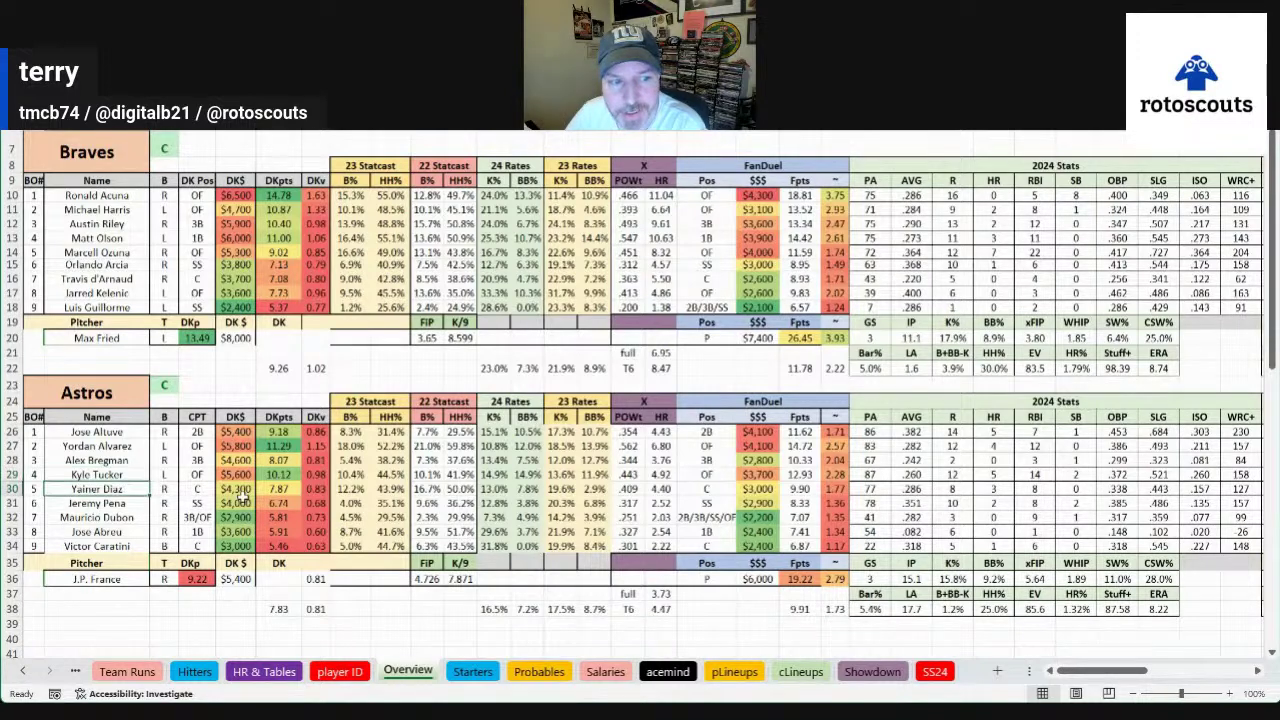
# Examine the Astros third hitter's row from DK salary to FanDuel salary, plus his 2024 batting average
pyautogui.click(113, 459)
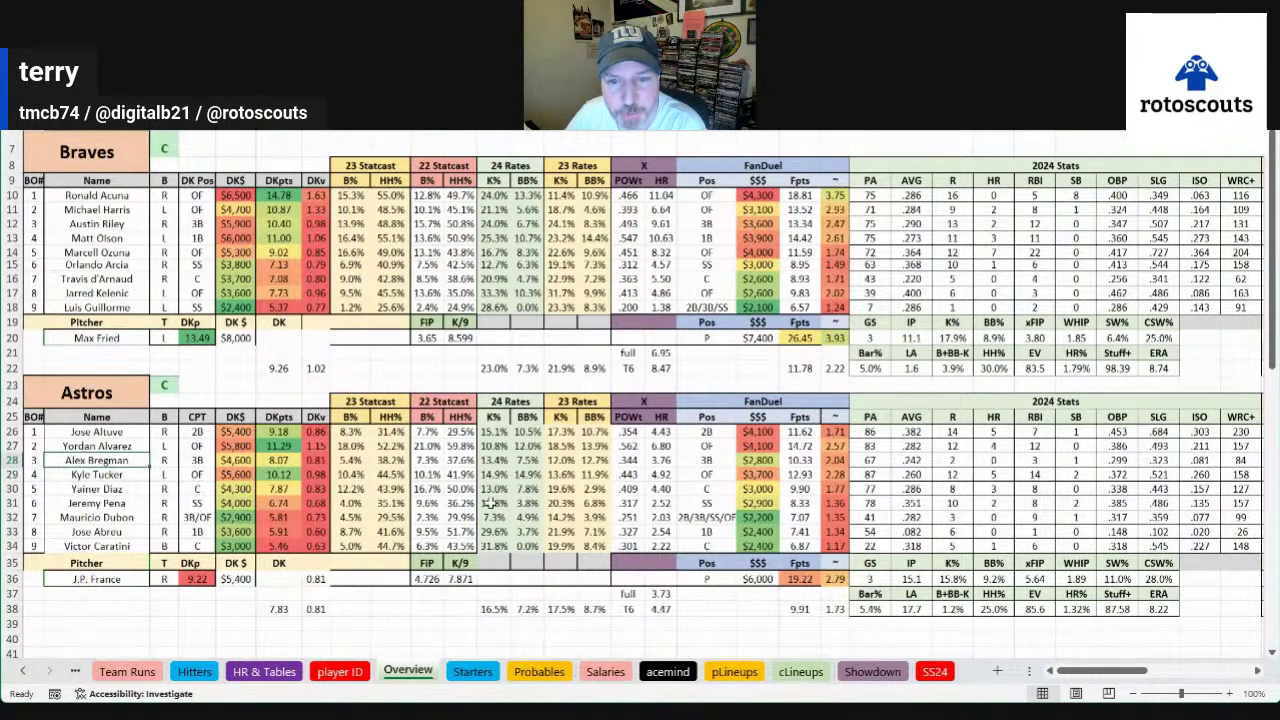
pyautogui.moveTo(765, 461); pyautogui.dragTo(231, 464)
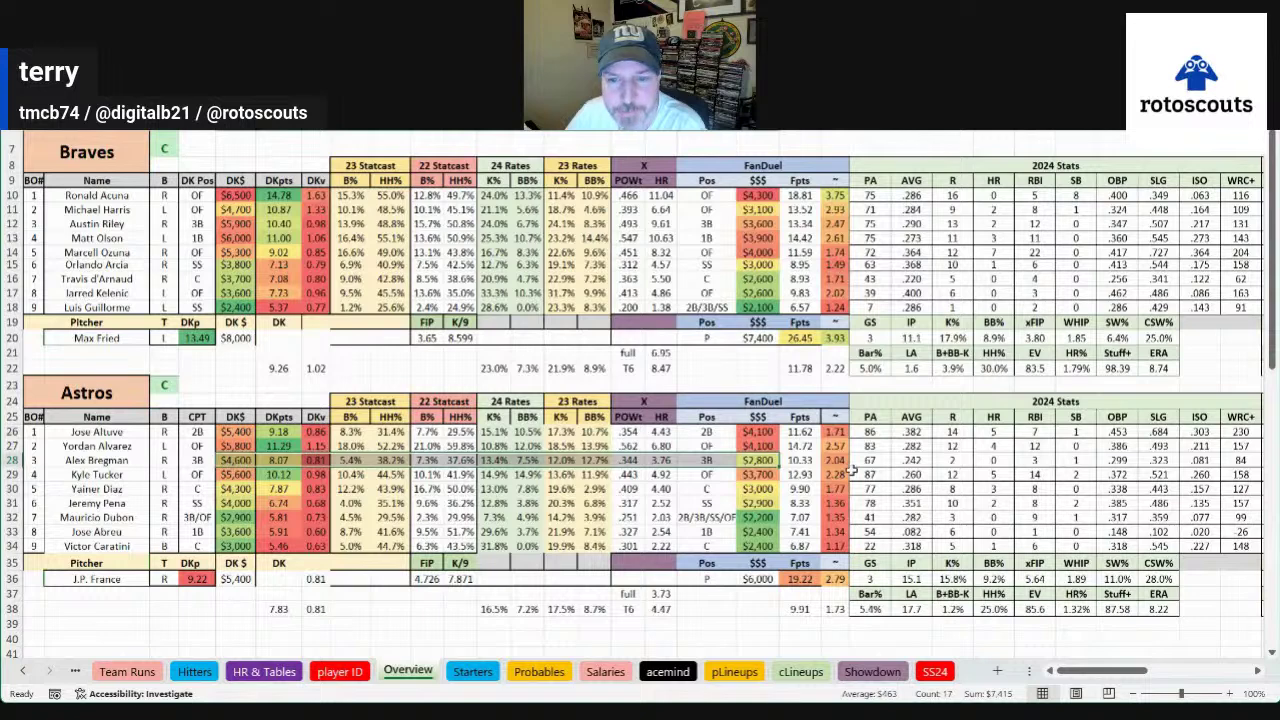
pyautogui.click(915, 460)
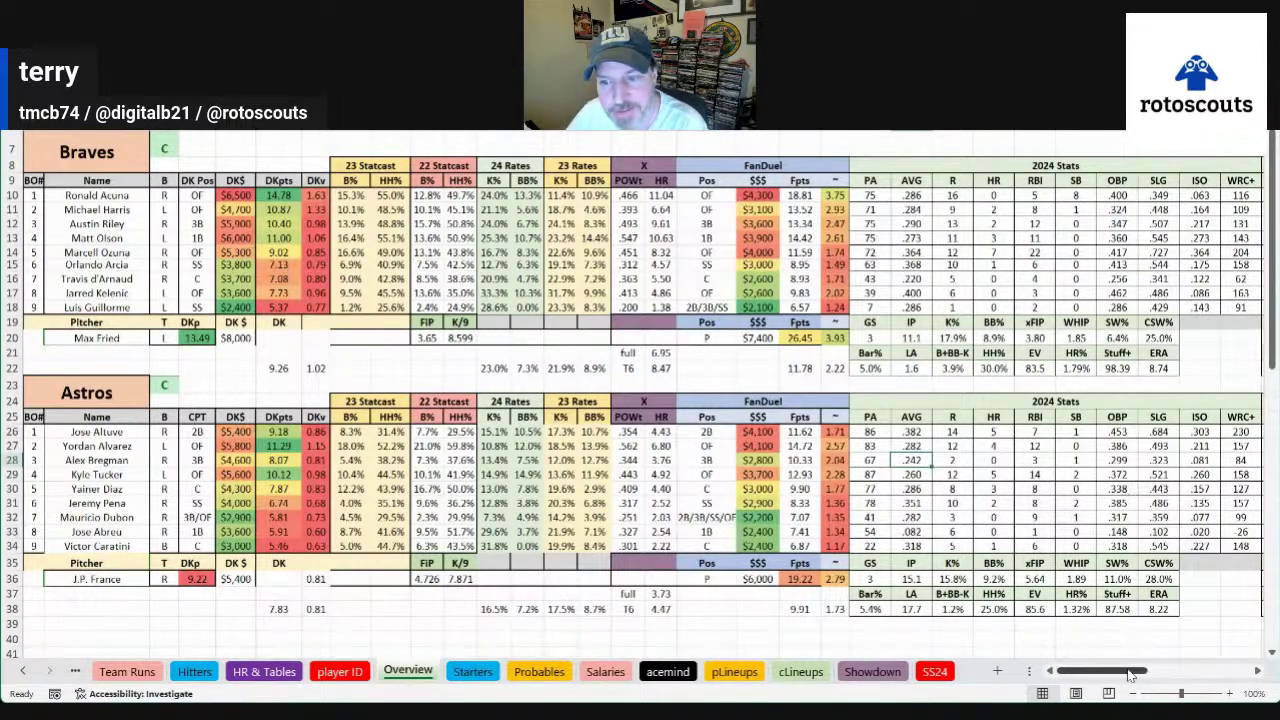
pyautogui.moveTo(1130, 675)
pyautogui.mouseDown()
pyautogui.moveTo(1158, 675)
pyautogui.moveTo(1128, 675)
pyautogui.mouseUp()
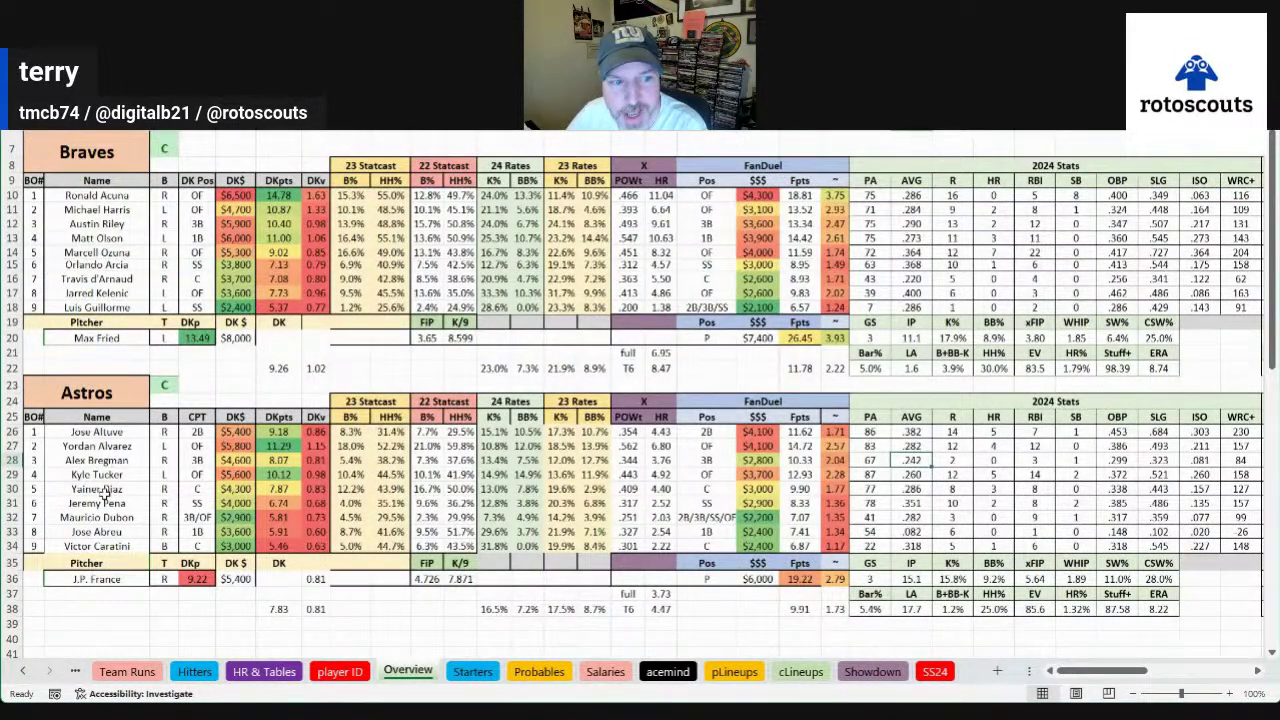
# Examine the Astros fifth hitter's full row, including his 2024 slugging and DK salary
pyautogui.moveTo(104, 490); pyautogui.dragTo(1078, 490)
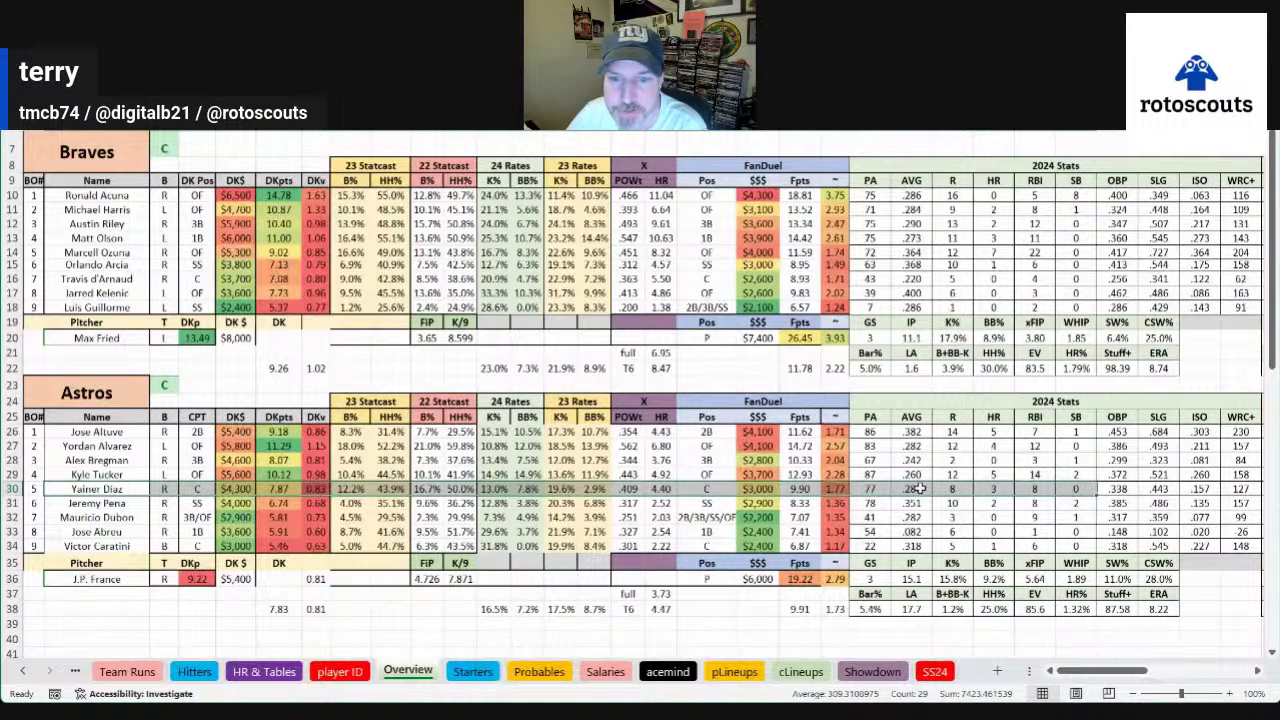
pyautogui.click(1163, 488)
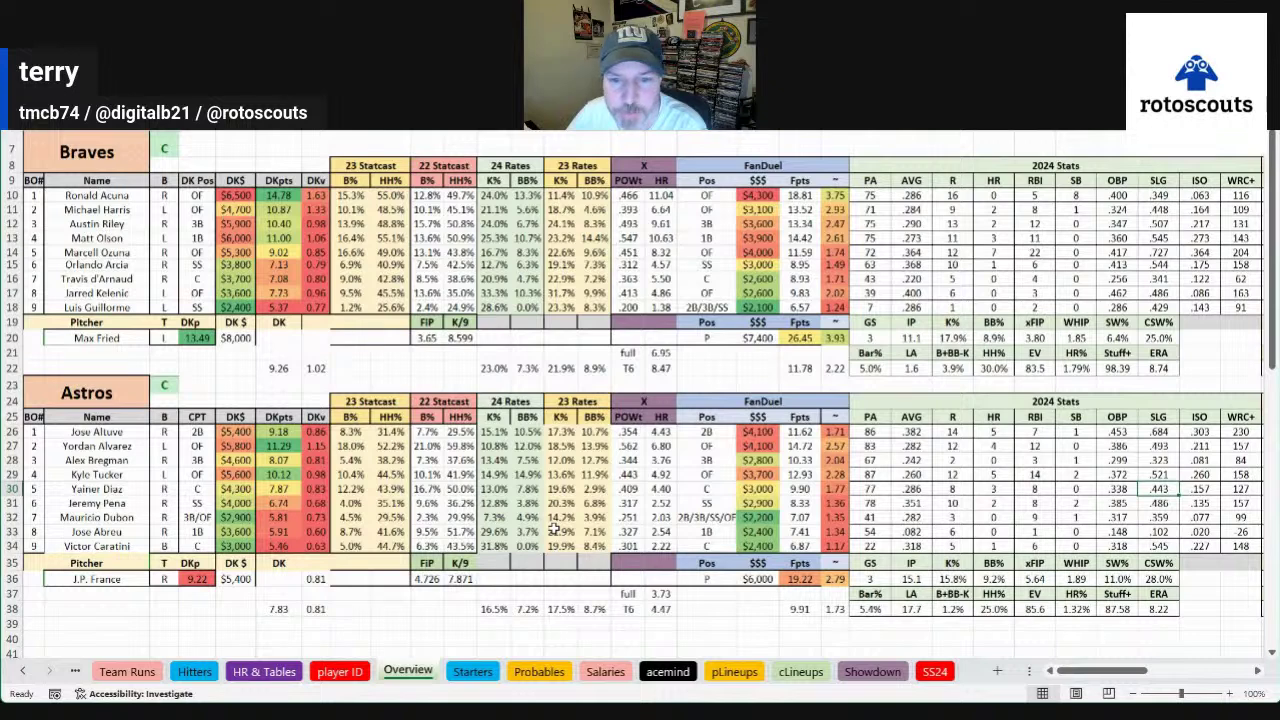
pyautogui.click(236, 490)
pyautogui.click(130, 490)
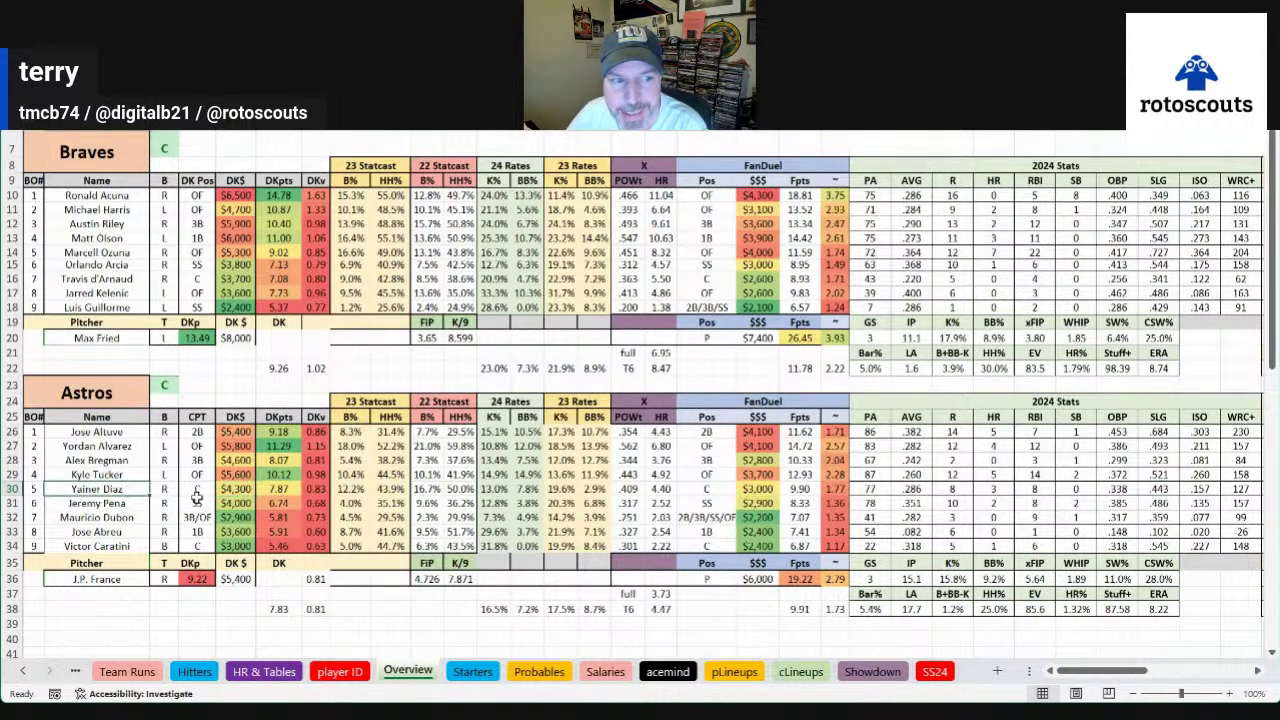
# Check the Astros sixth hitter's DK and FanDuel salaries and the seventh hitter's FanDuel salary
pyautogui.click(80, 510)
pyautogui.click(245, 505)
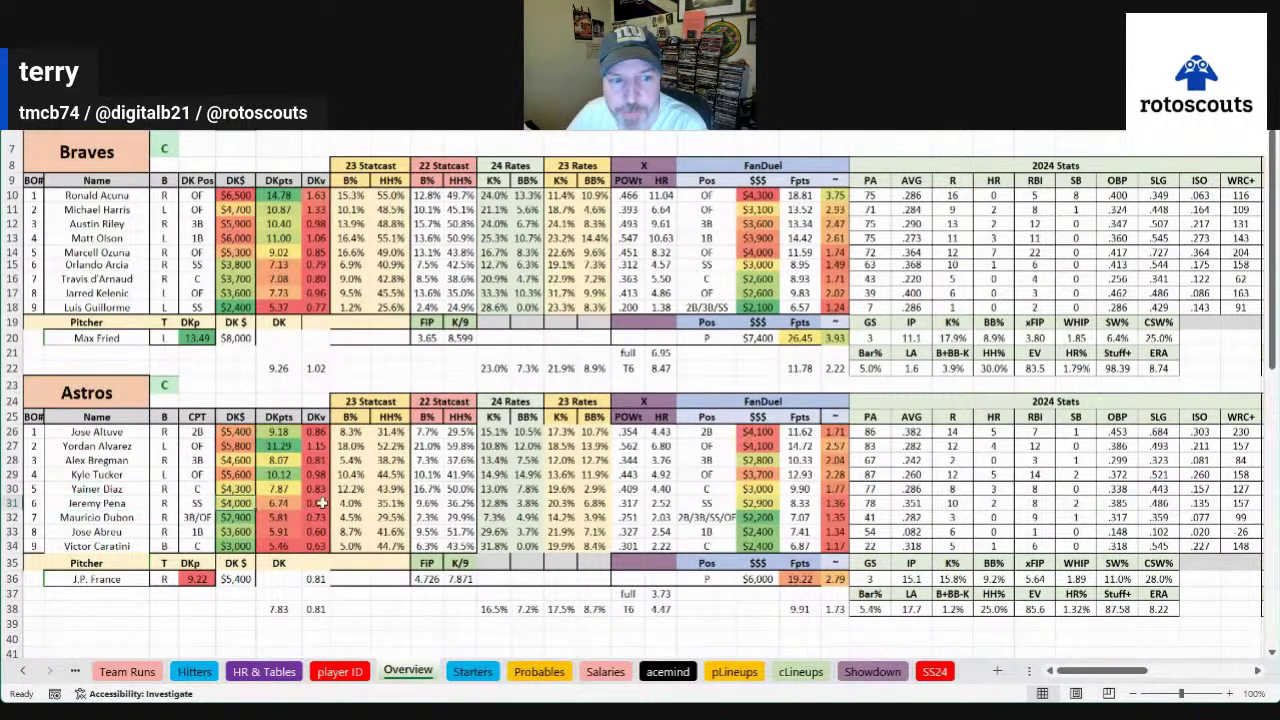
pyautogui.click(754, 502)
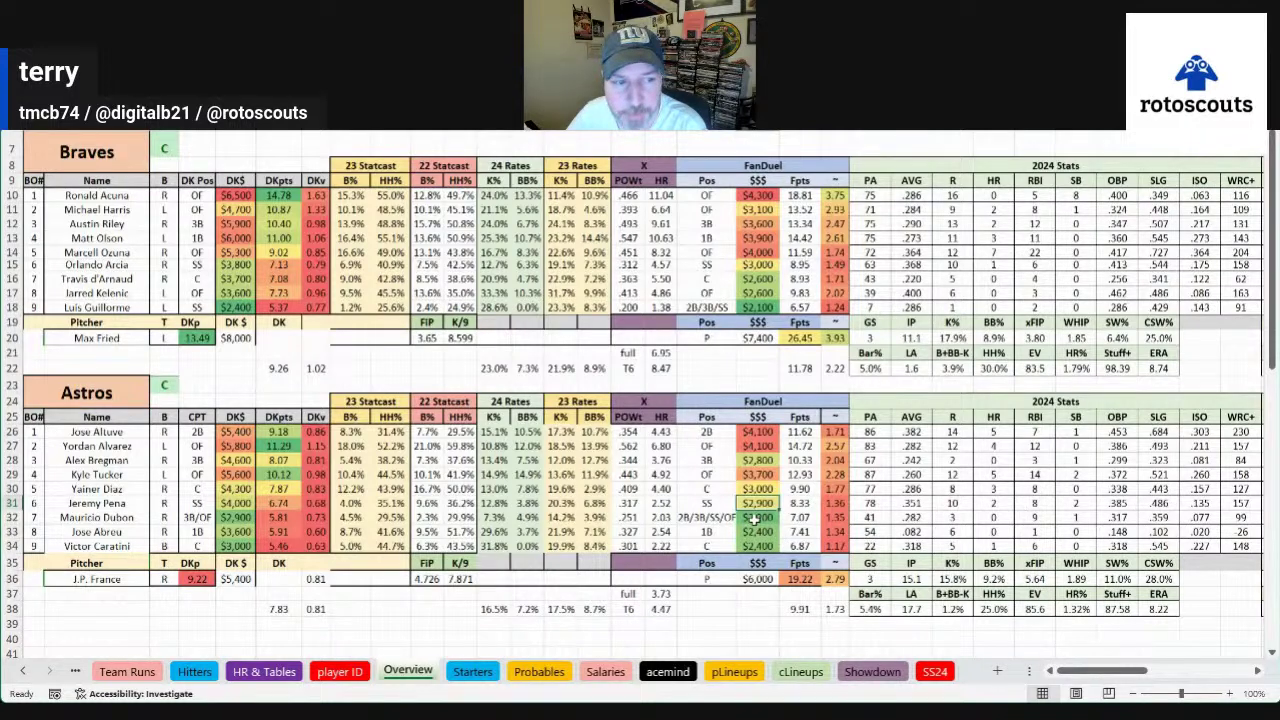
pyautogui.click(164, 517)
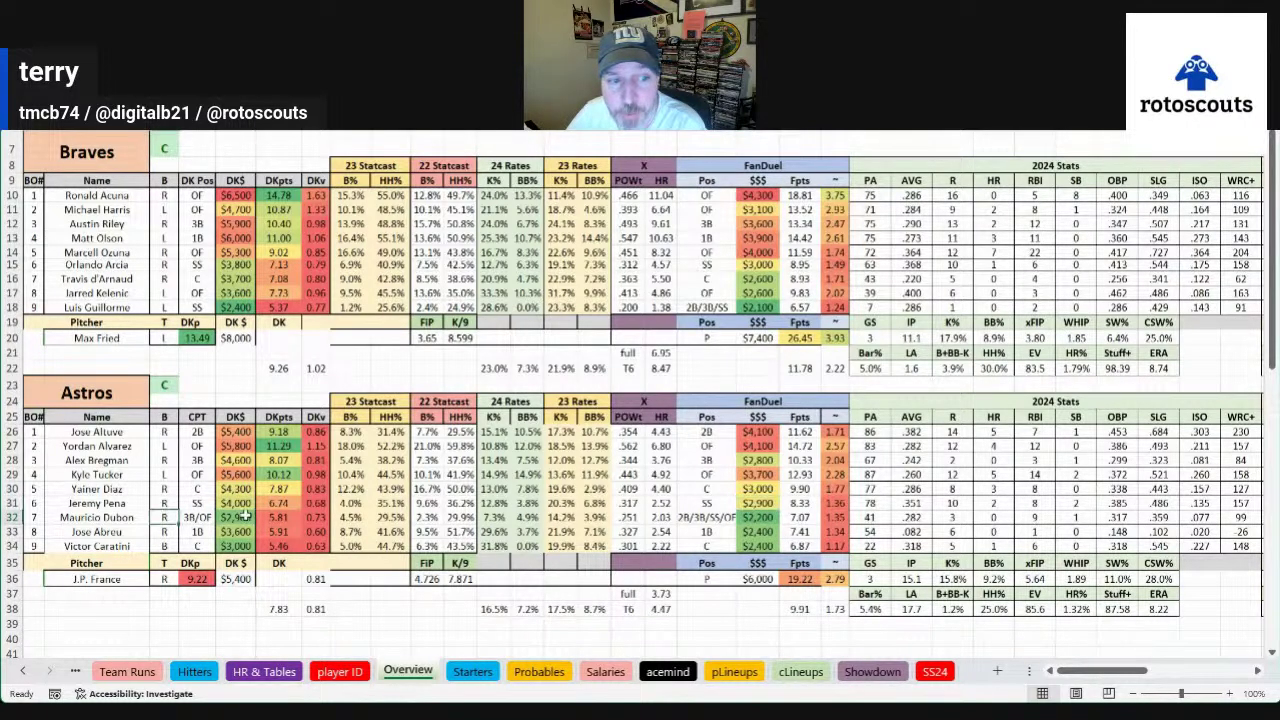
pyautogui.click(755, 517)
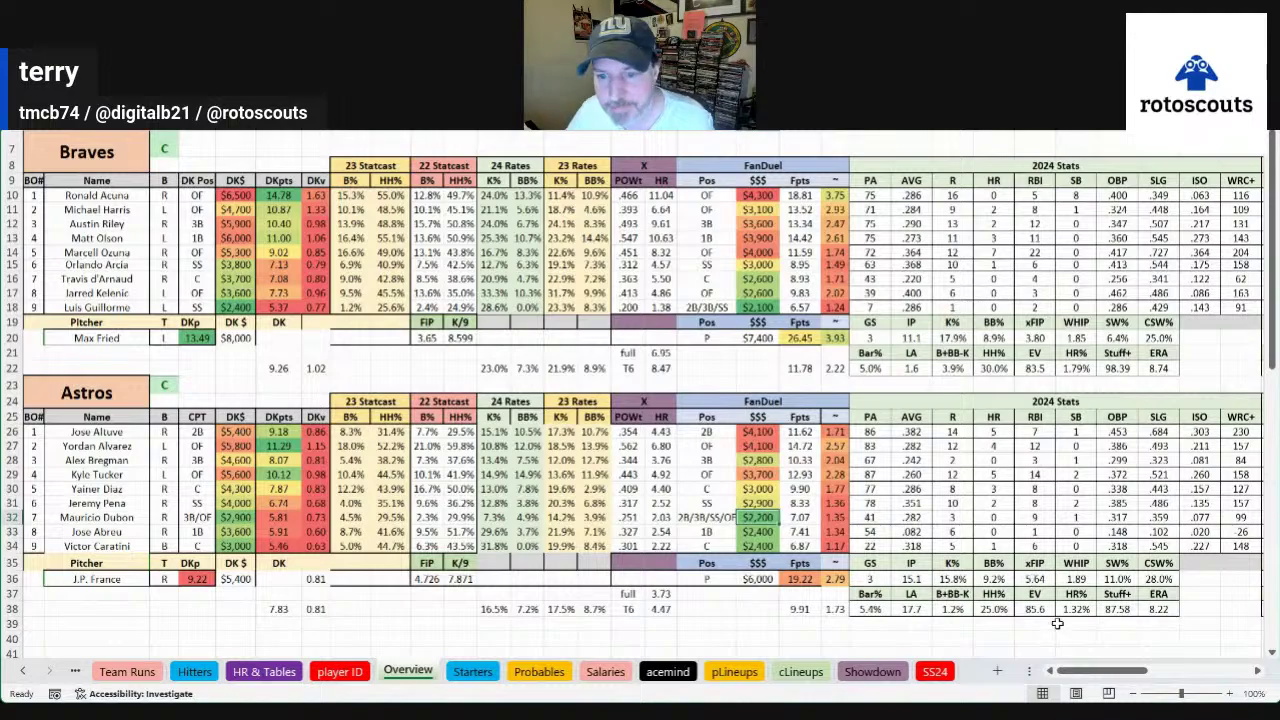
# Review the Astros seventh hitter's 2023 batting stats, including home runs and steals, then return to the start of the table
pyautogui.moveTo(1097, 679); pyautogui.dragTo(1140, 679)
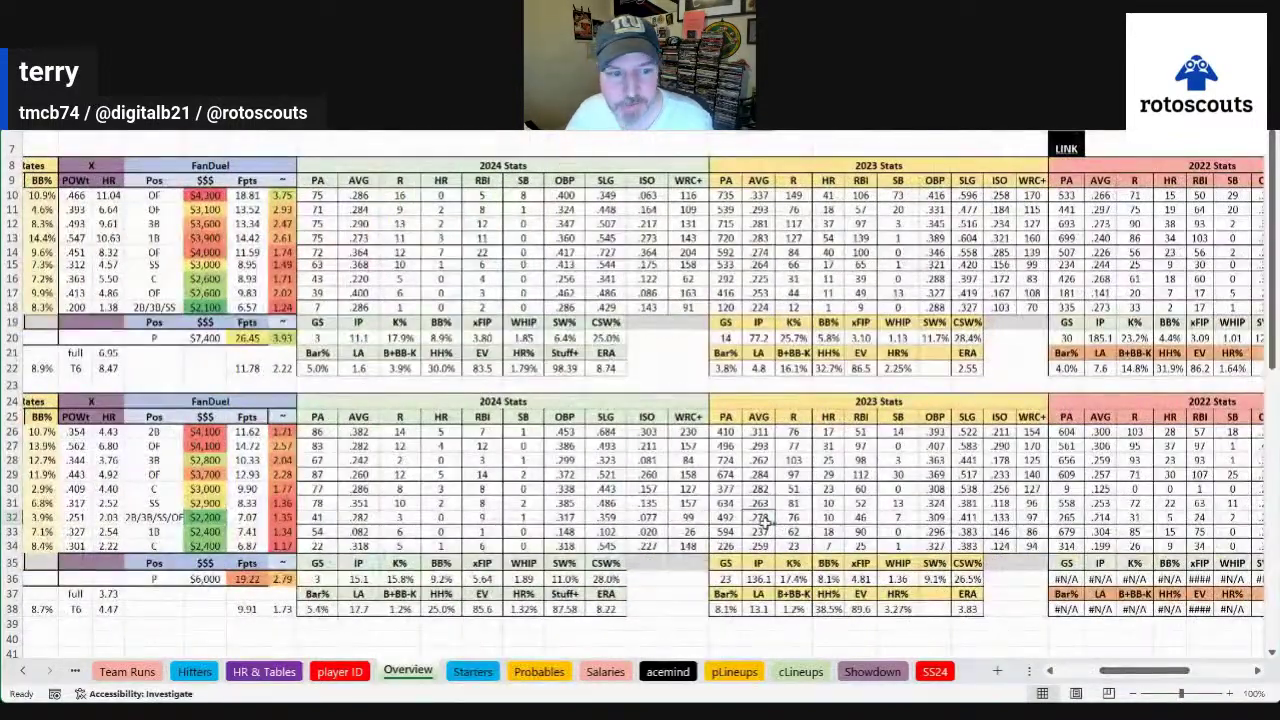
pyautogui.moveTo(764, 516); pyautogui.dragTo(974, 520)
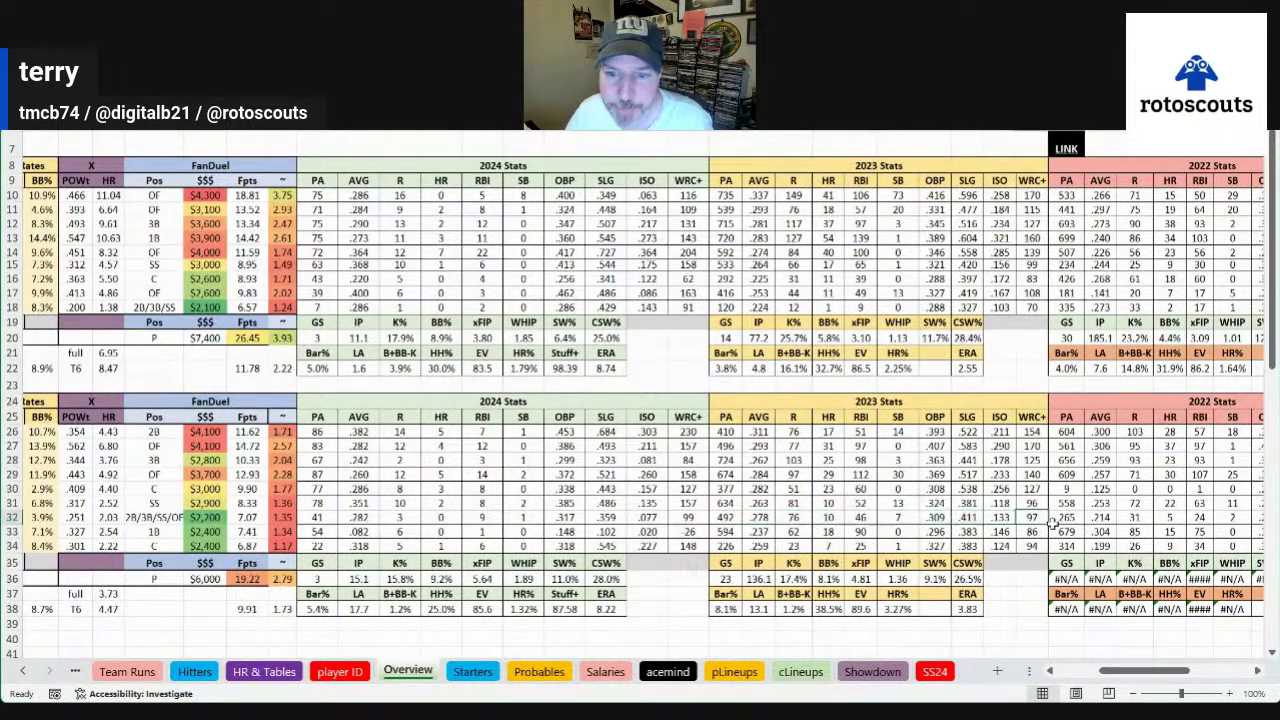
pyautogui.click(897, 517)
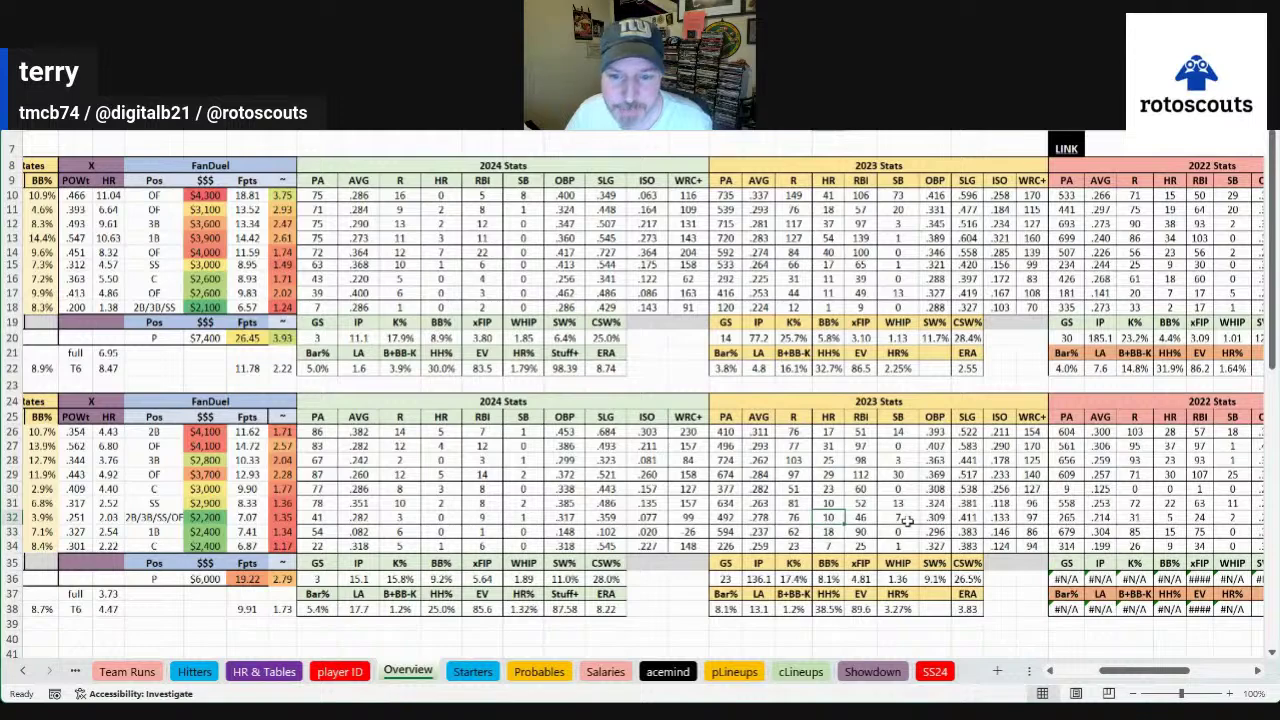
pyautogui.click(1073, 672)
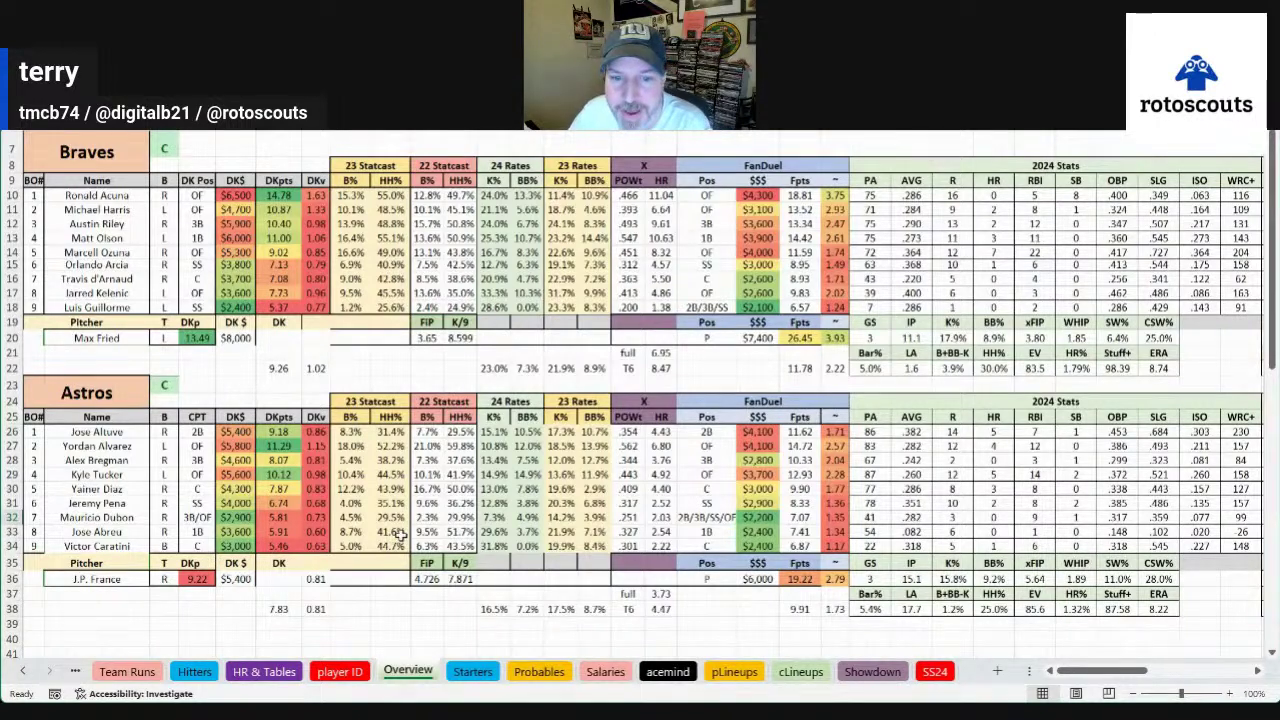
# Review the Astros eighth hitter's 2024 batting stats, the ninth hitter's row and the second hitter's HR value
pyautogui.moveTo(911, 532); pyautogui.dragTo(1120, 532)
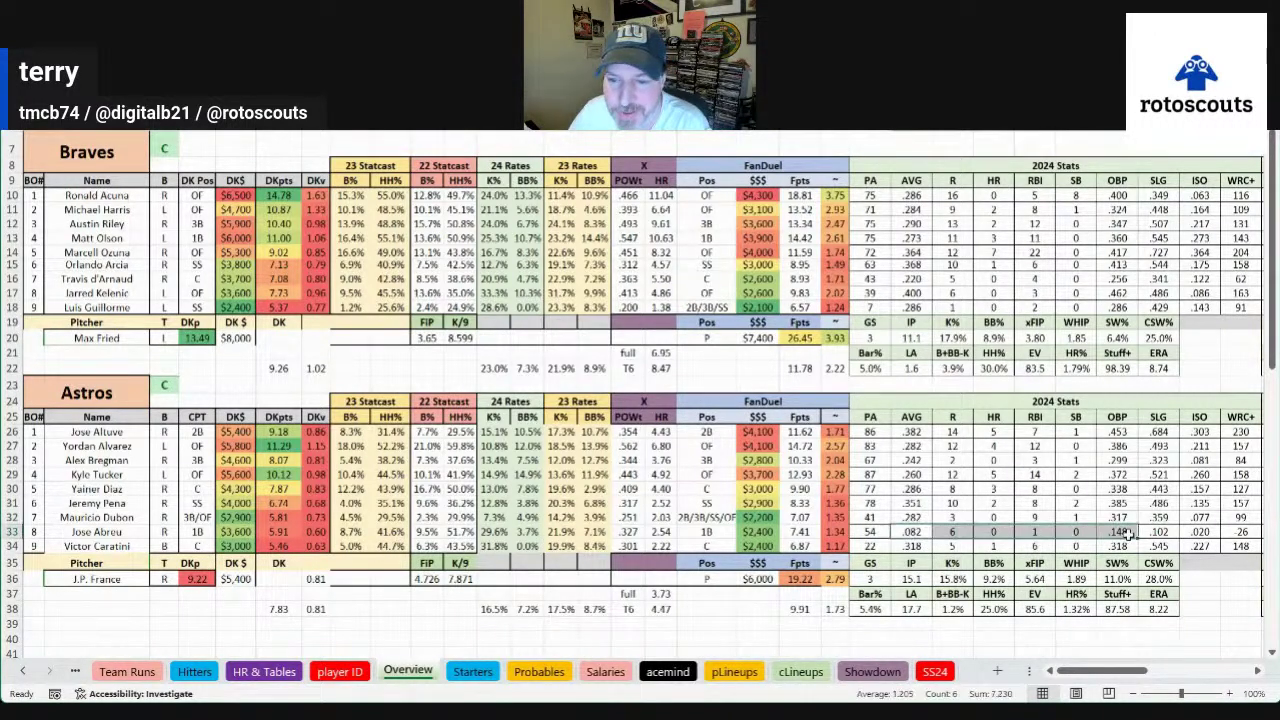
pyautogui.click(110, 545)
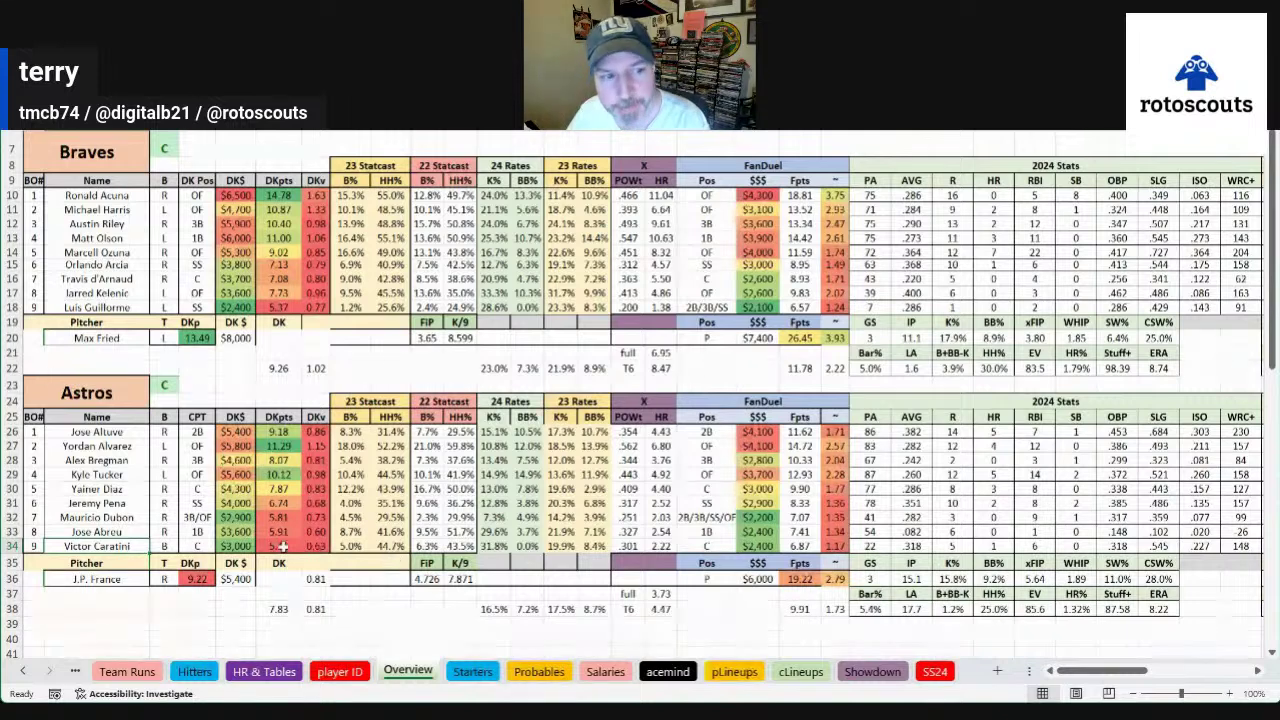
pyautogui.click(128, 400)
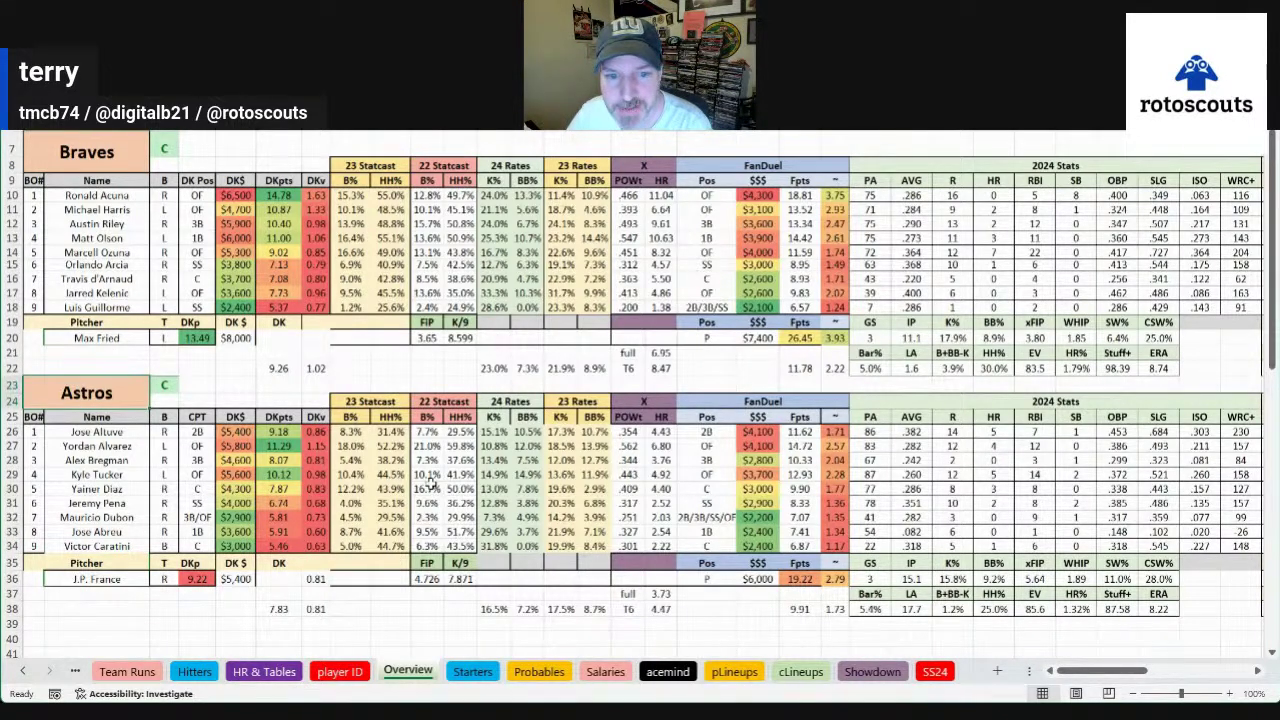
pyautogui.click(660, 446)
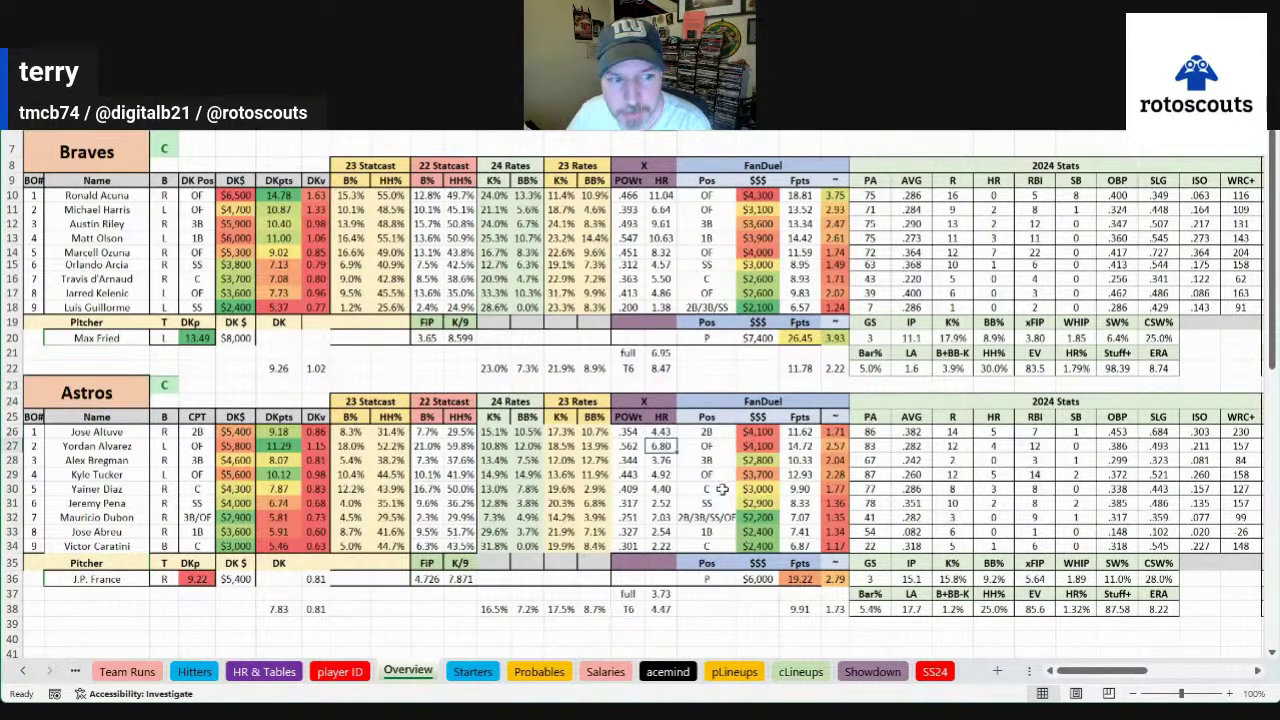
# Check the Astros fourth hitter's HR value and switch the overview to the Yankees and Blue Jays matchup
pyautogui.click(660, 474)
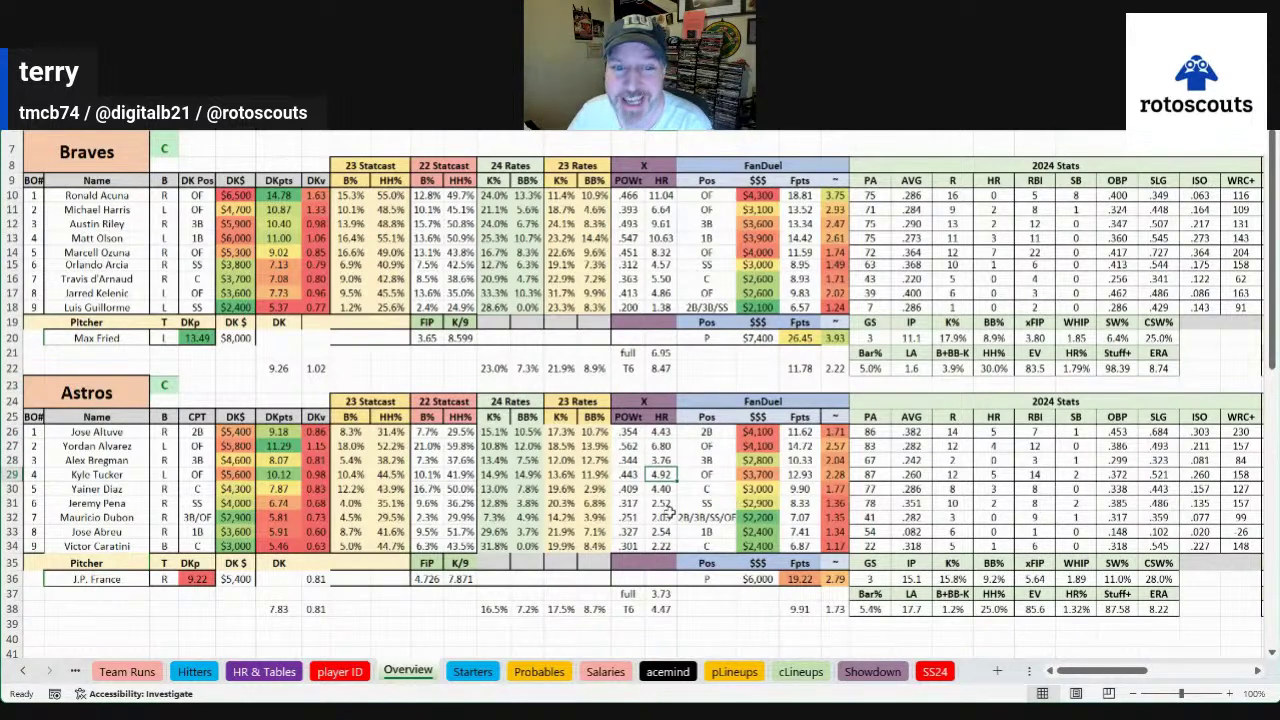
pyautogui.click(80, 380)
pyautogui.click(172, 443)
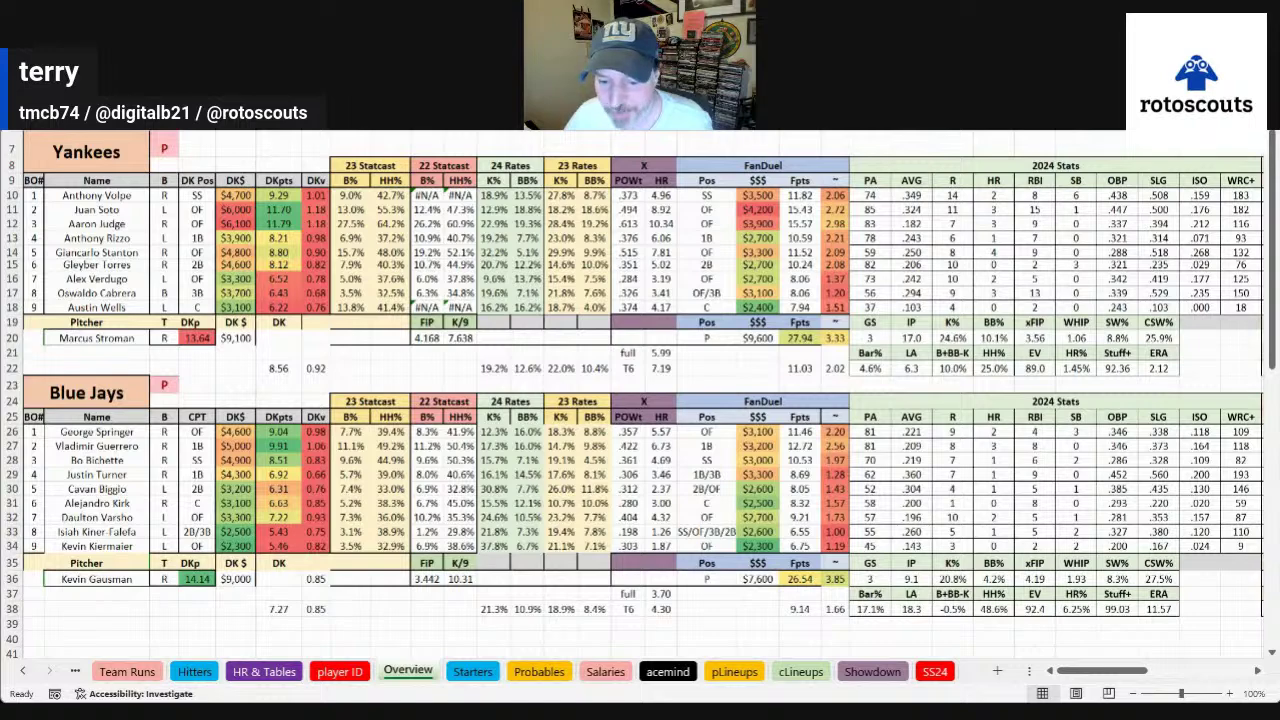
# Paste the confirmed Blue Jays lineup into its block on the cLineups sheet and return to the Overview matchup
pyautogui.click(801, 671)
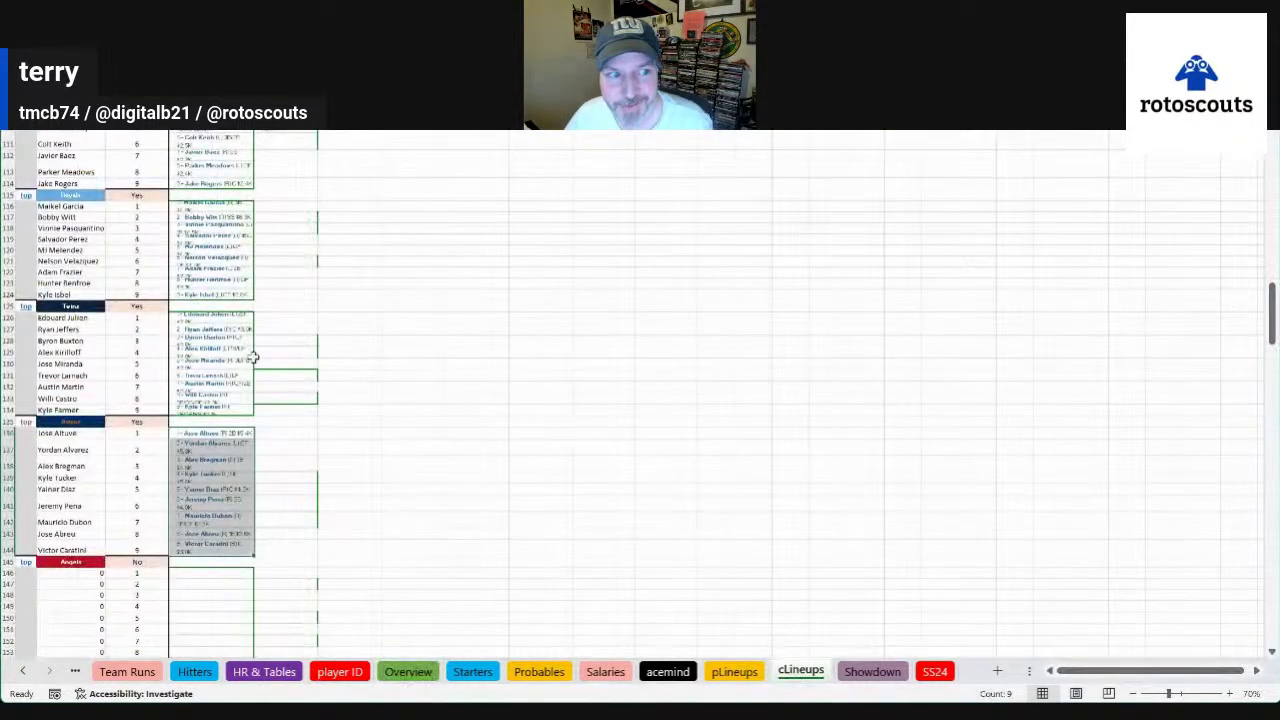
pyautogui.scroll(19, 253, 357)
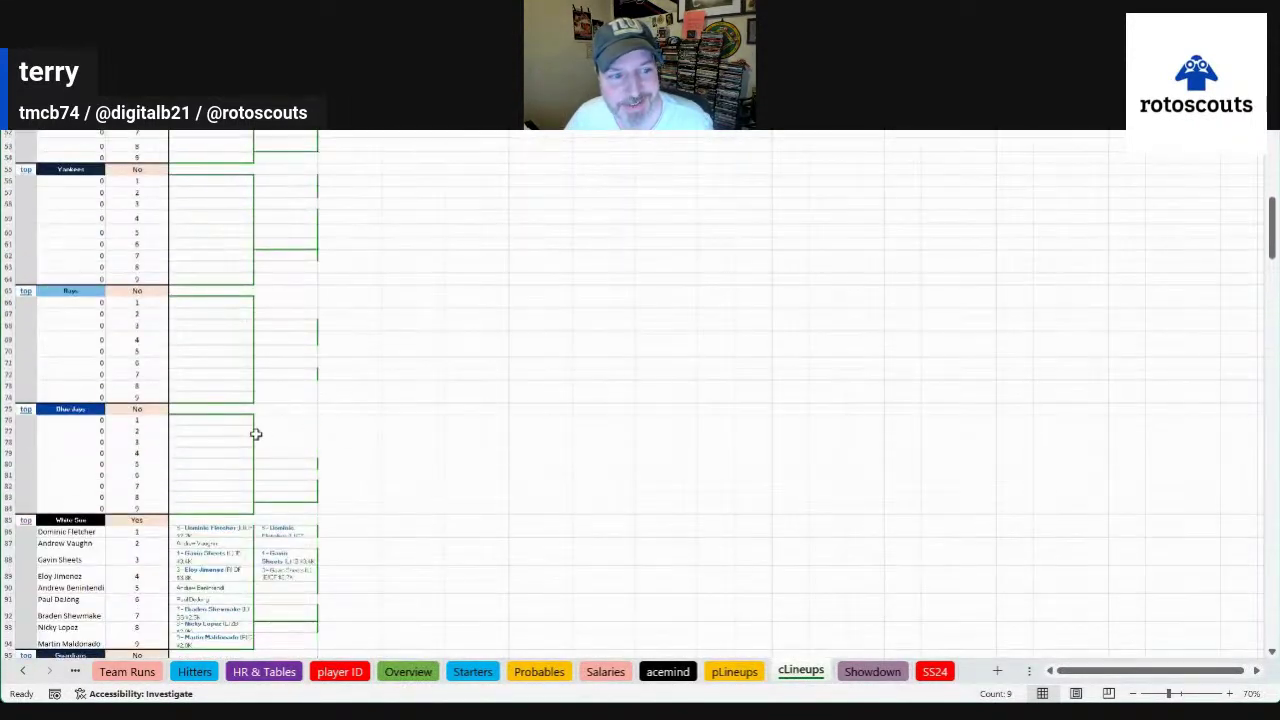
pyautogui.click(234, 423)
pyautogui.hotkey('ctrl', 'v')
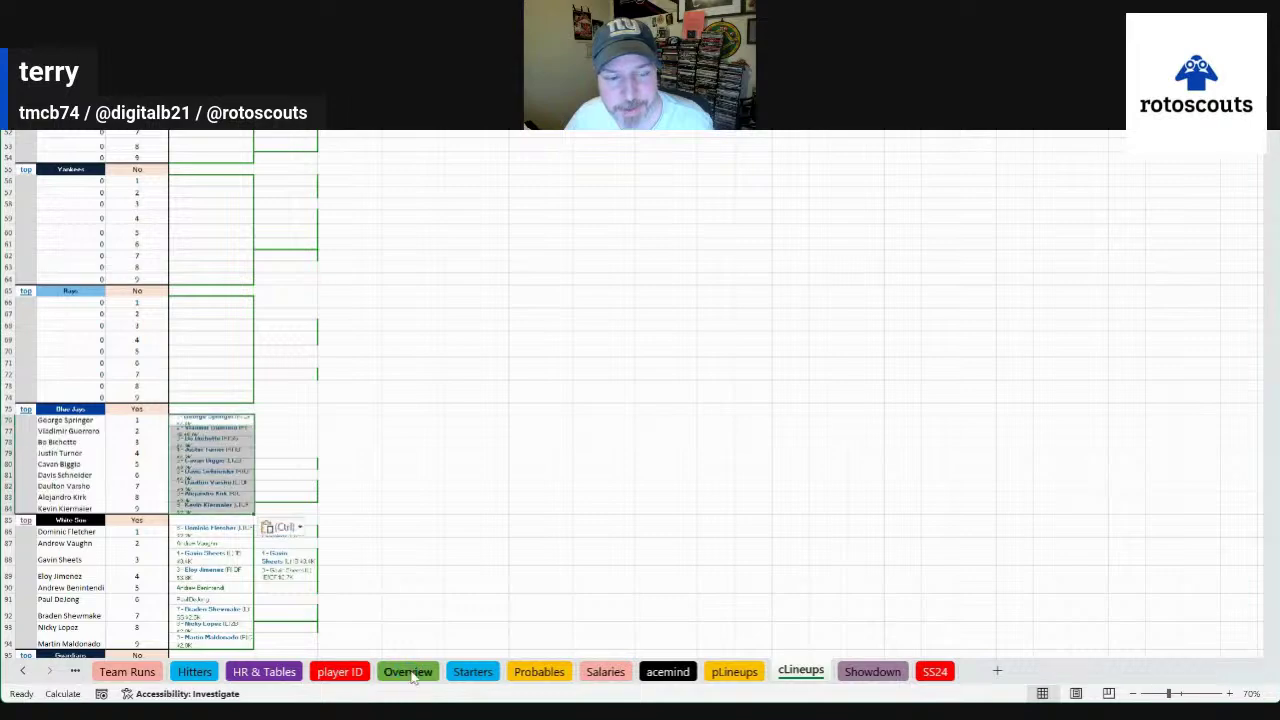
pyautogui.click(408, 672)
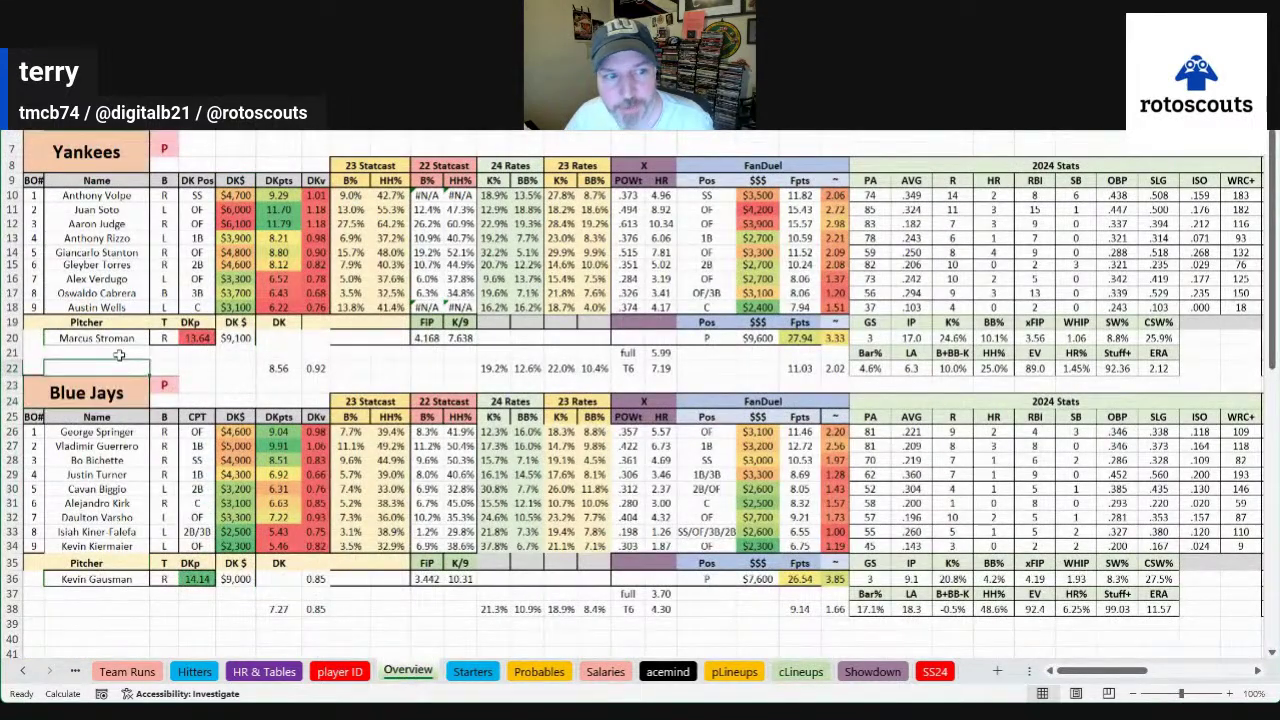
pyautogui.click(102, 150)
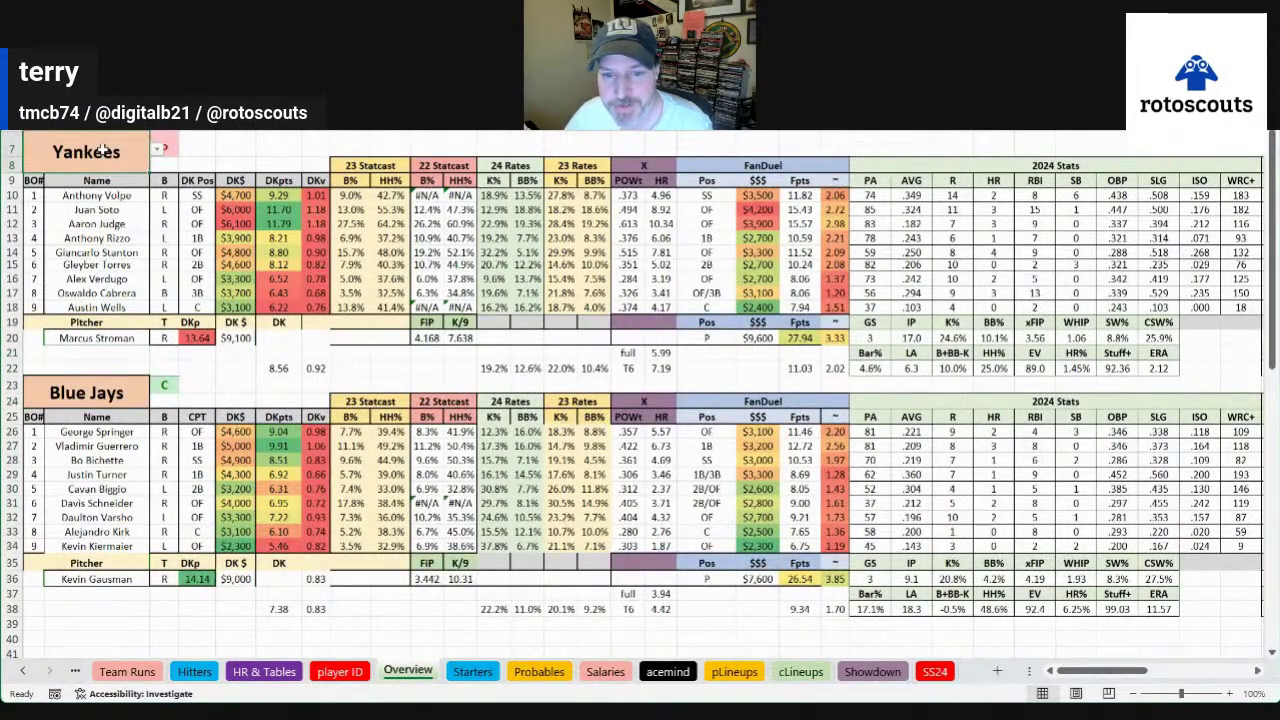
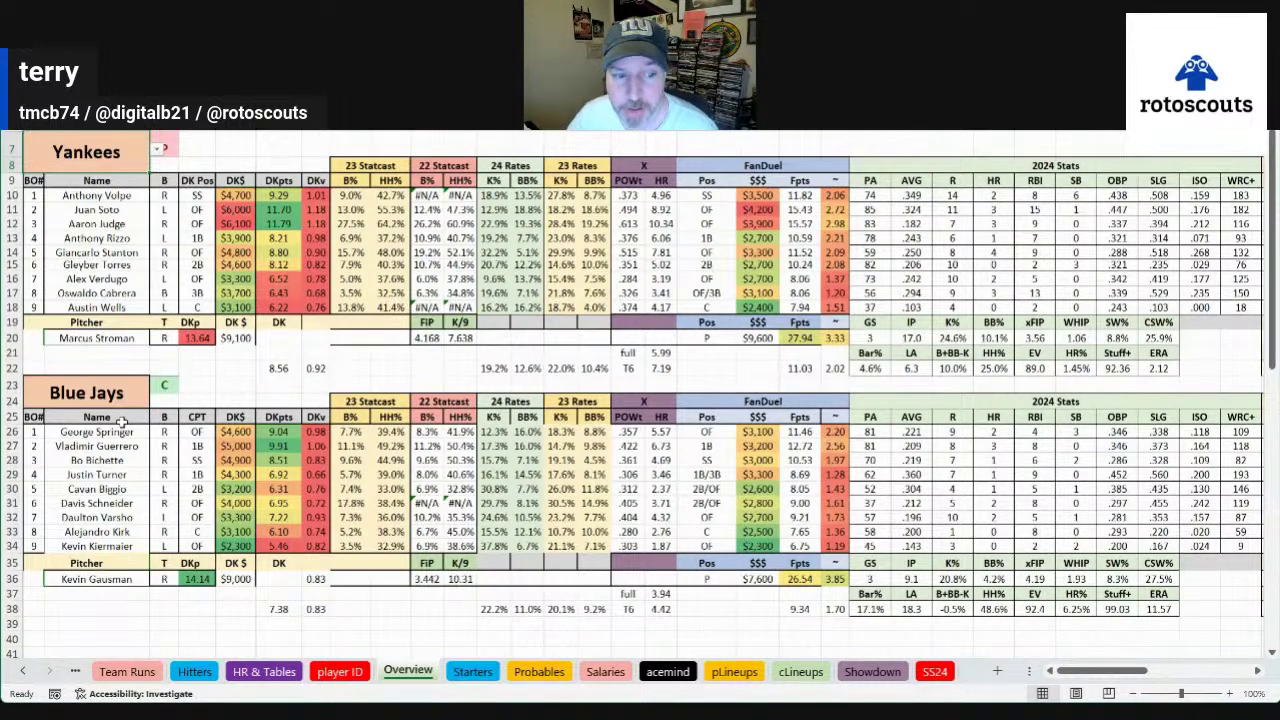
# Examine the Blue Jays pitcher's FanDuel projection and 2023 pitching stats, then return to the start of the table
pyautogui.click(795, 590)
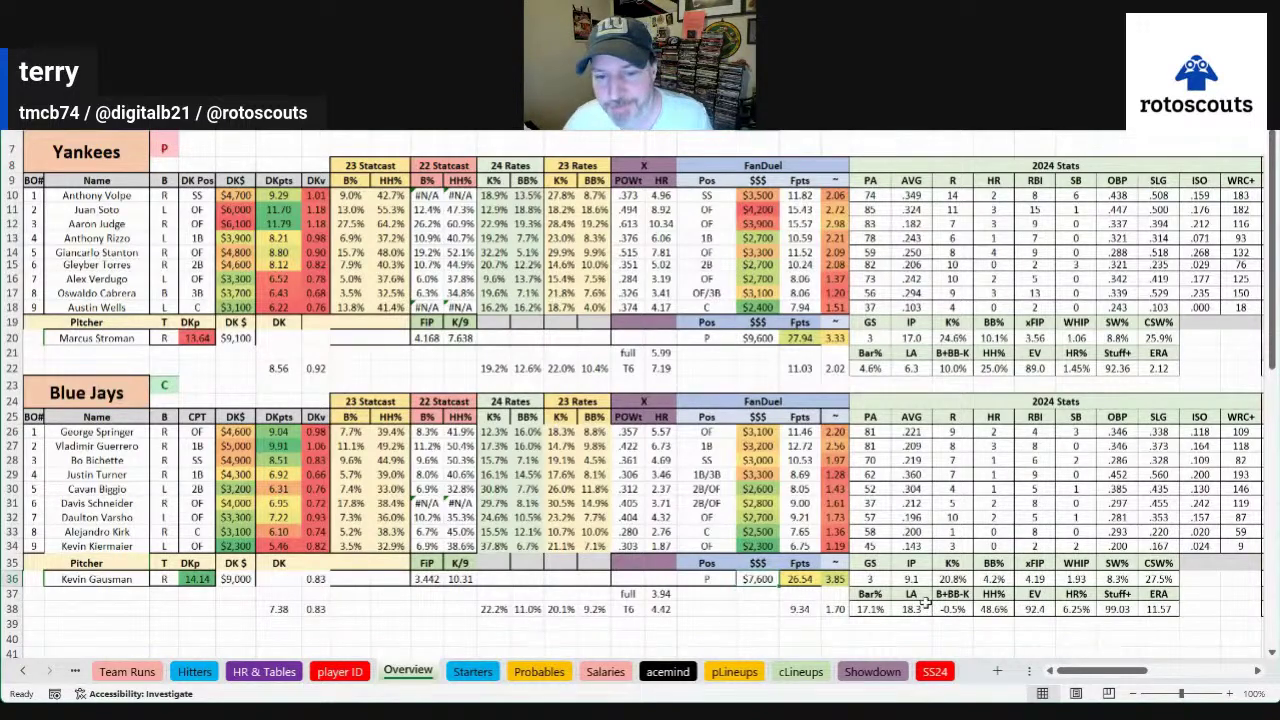
pyautogui.click(1200, 678)
pyautogui.moveTo(1200, 678); pyautogui.dragTo(1158, 678)
pyautogui.moveTo(567, 563); pyautogui.dragTo(824, 628)
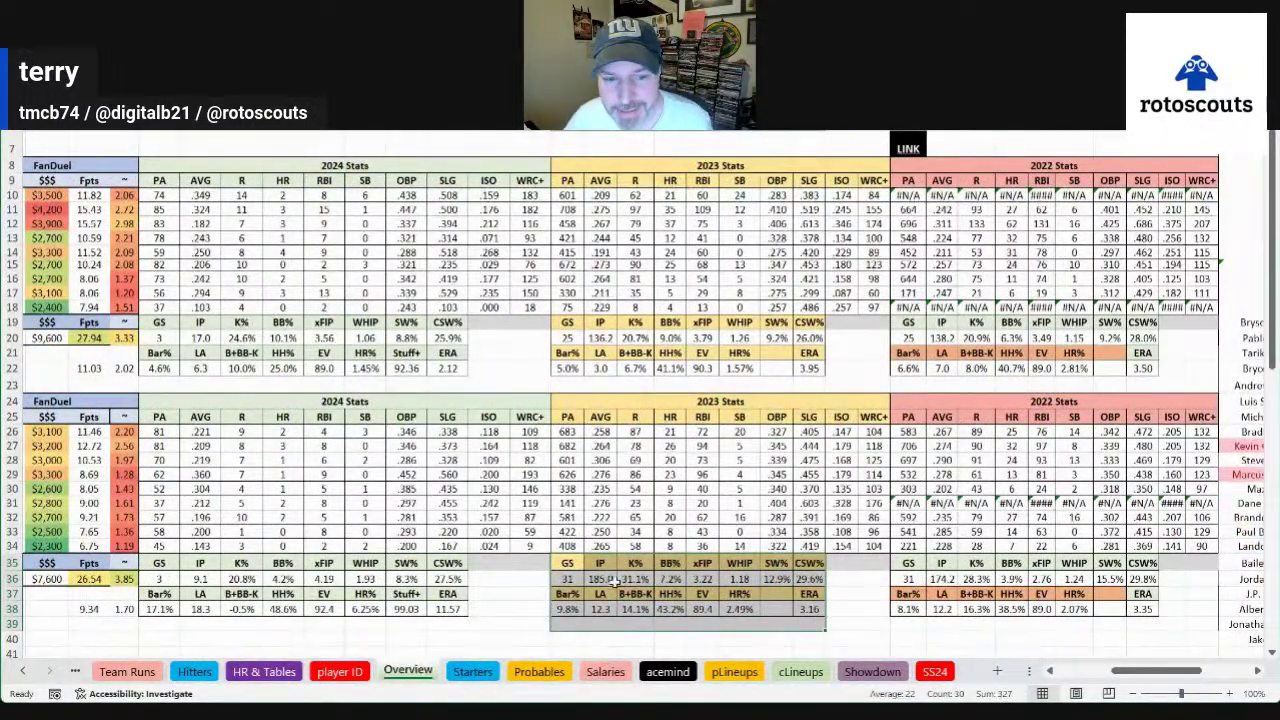
pyautogui.hotkey('ctrl', 'c')
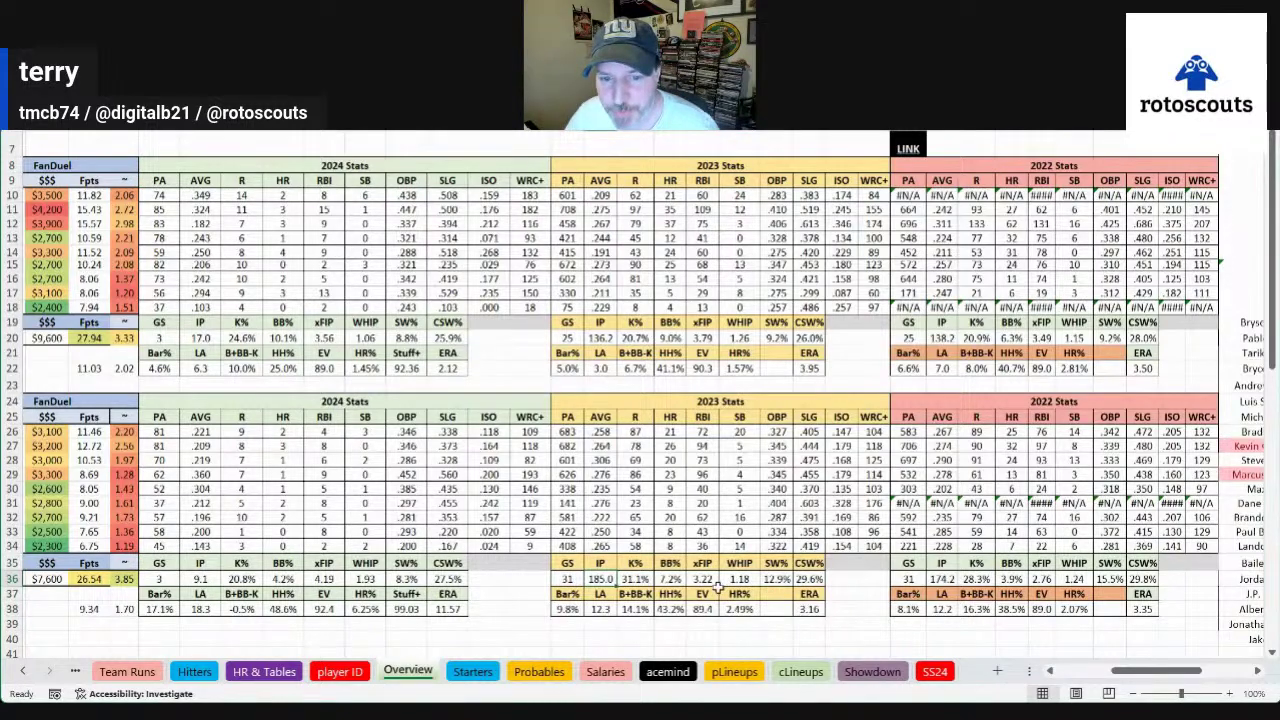
pyautogui.click(1080, 671)
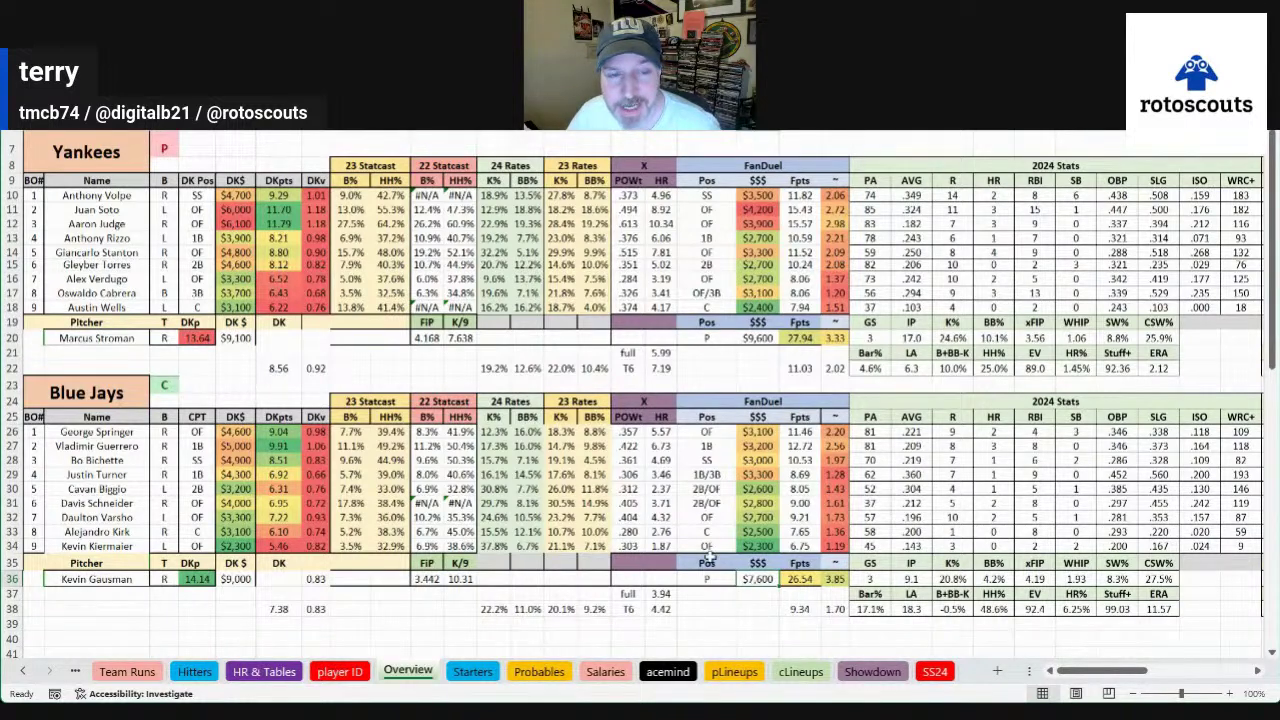
# Check strikeout rates for the Yankees sixth, third and leadoff hitters, plus the second and third hitters' DK salaries and the third's FanDuel salary
pyautogui.click(500, 265)
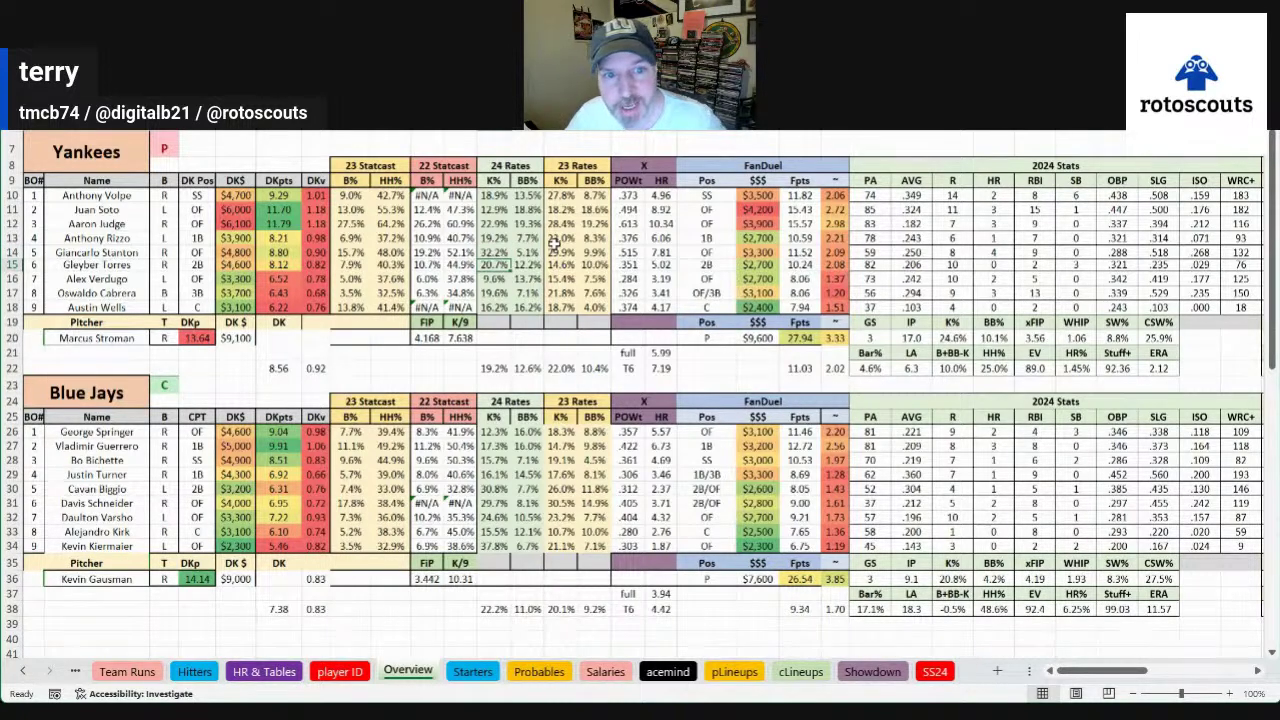
pyautogui.click(561, 223)
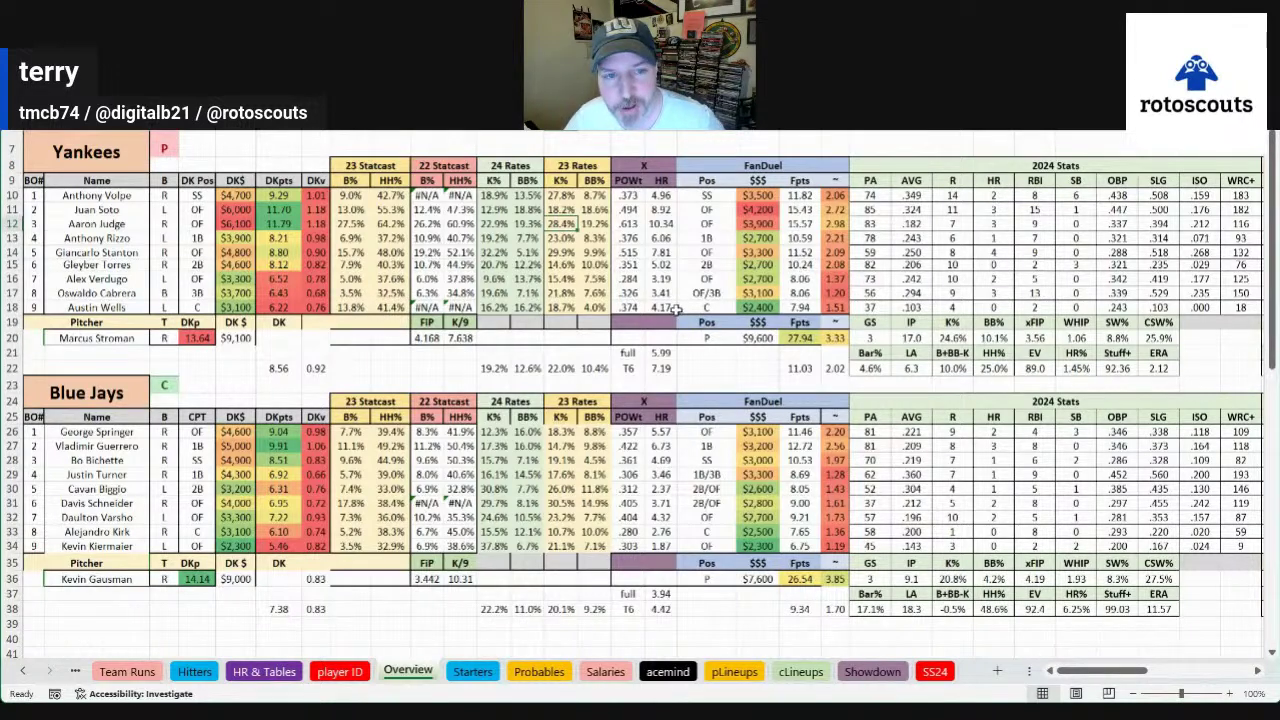
pyautogui.click(561, 196)
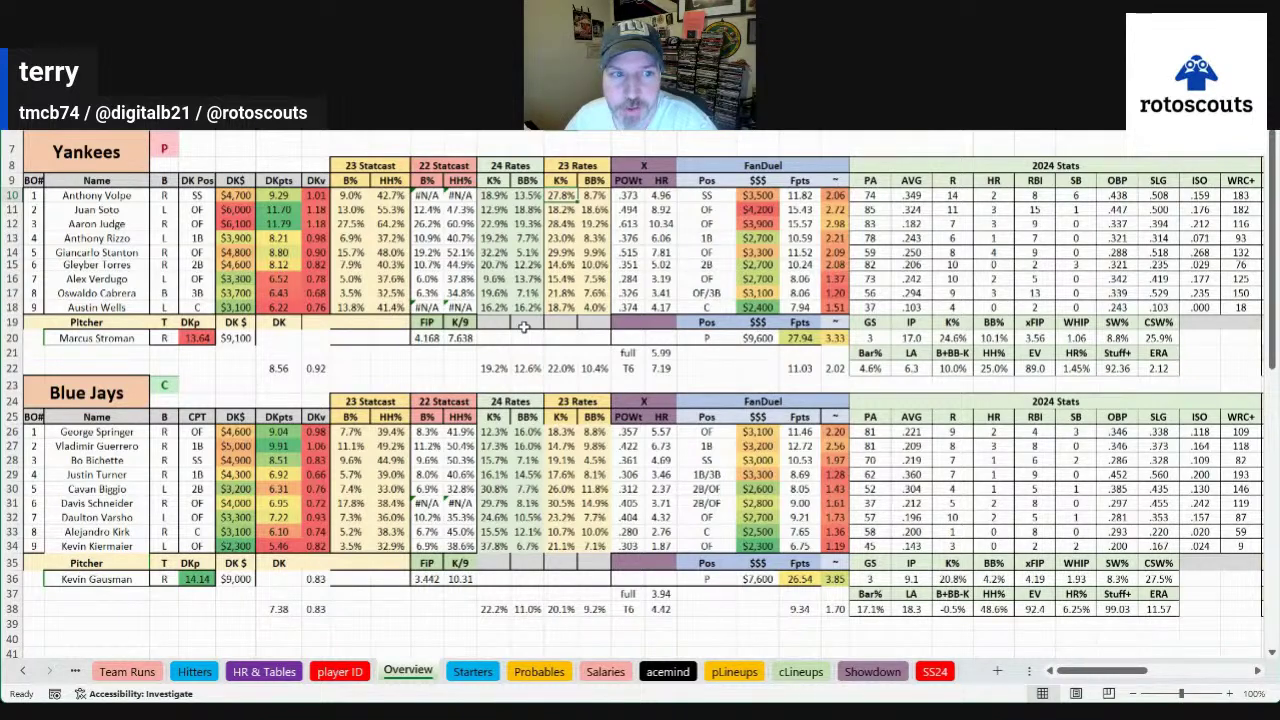
pyautogui.click(750, 223)
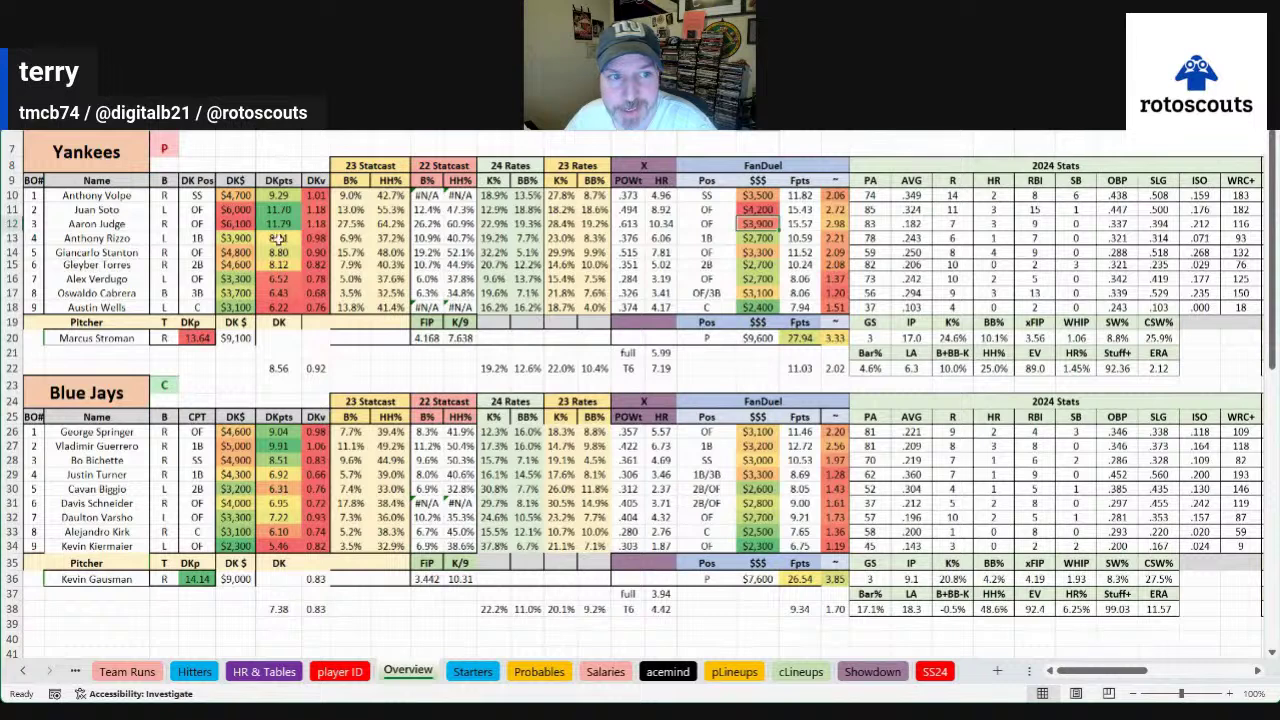
pyautogui.click(234, 212)
pyautogui.click(233, 221)
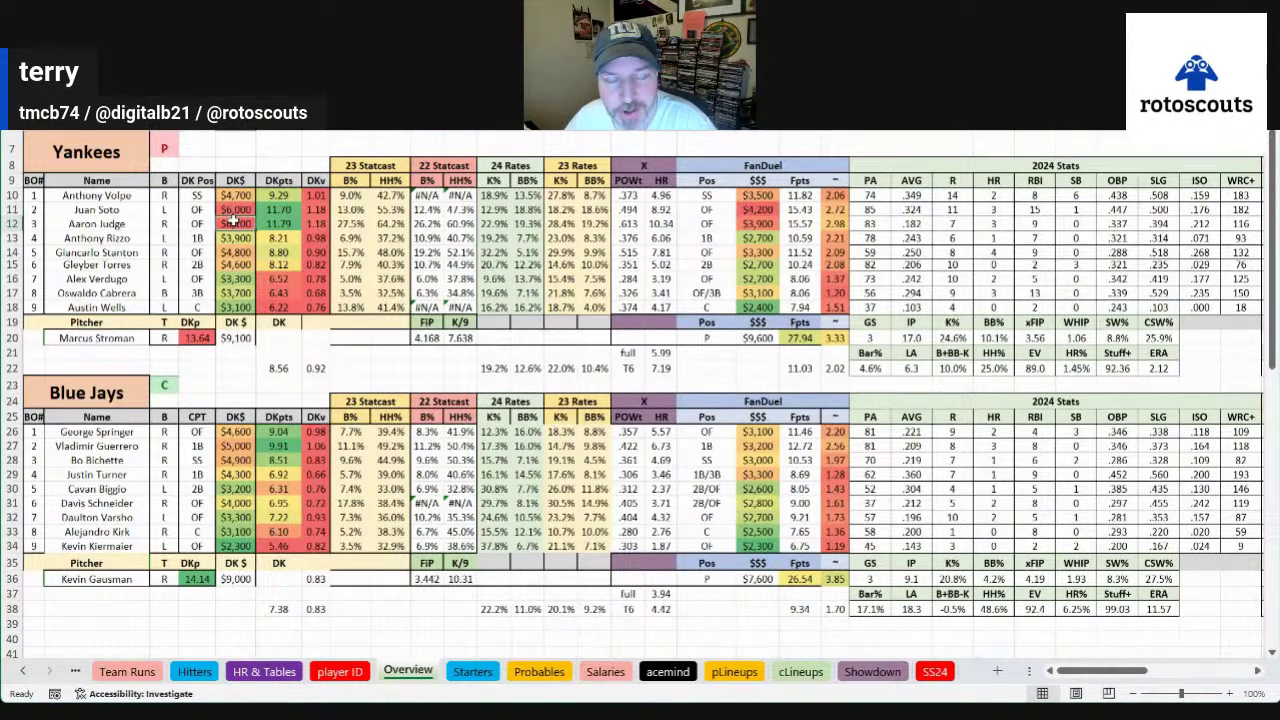
# Review the Yankees leadoff hitter, the Blue Jays hitters' HR values and the Yankees pitcher's 2024 barrel rate
pyautogui.click(96, 194)
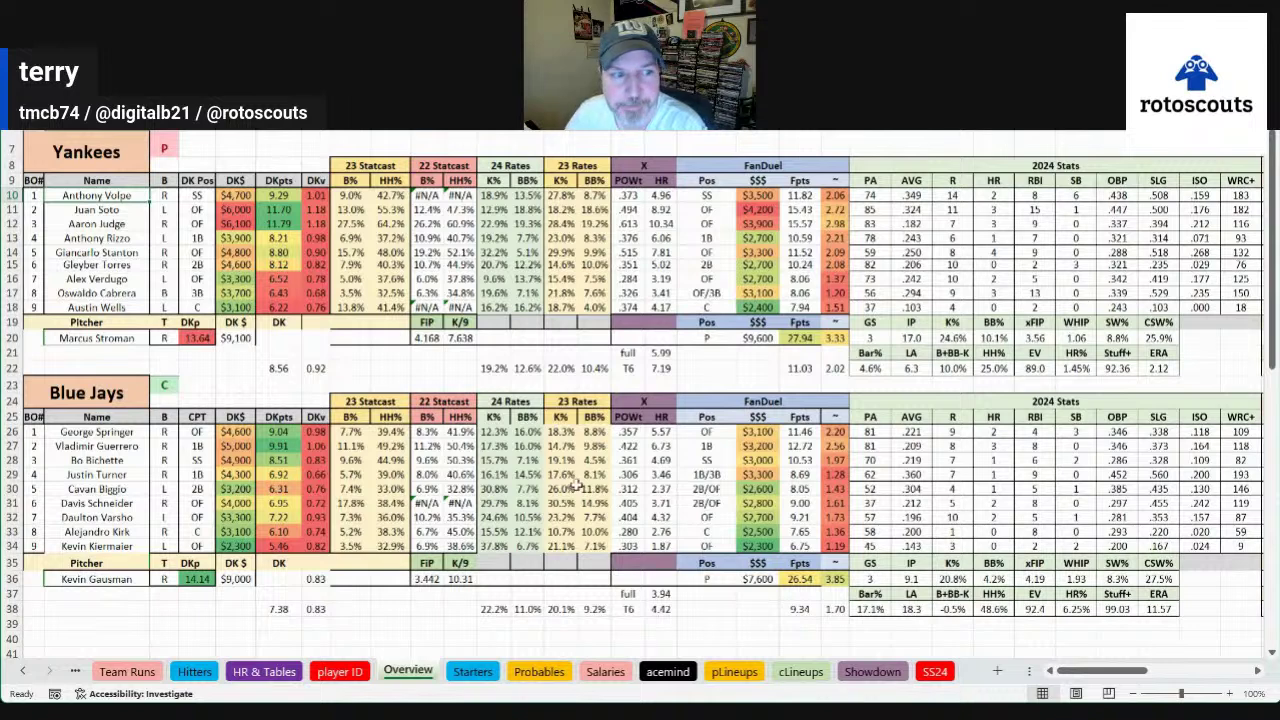
pyautogui.click(203, 430)
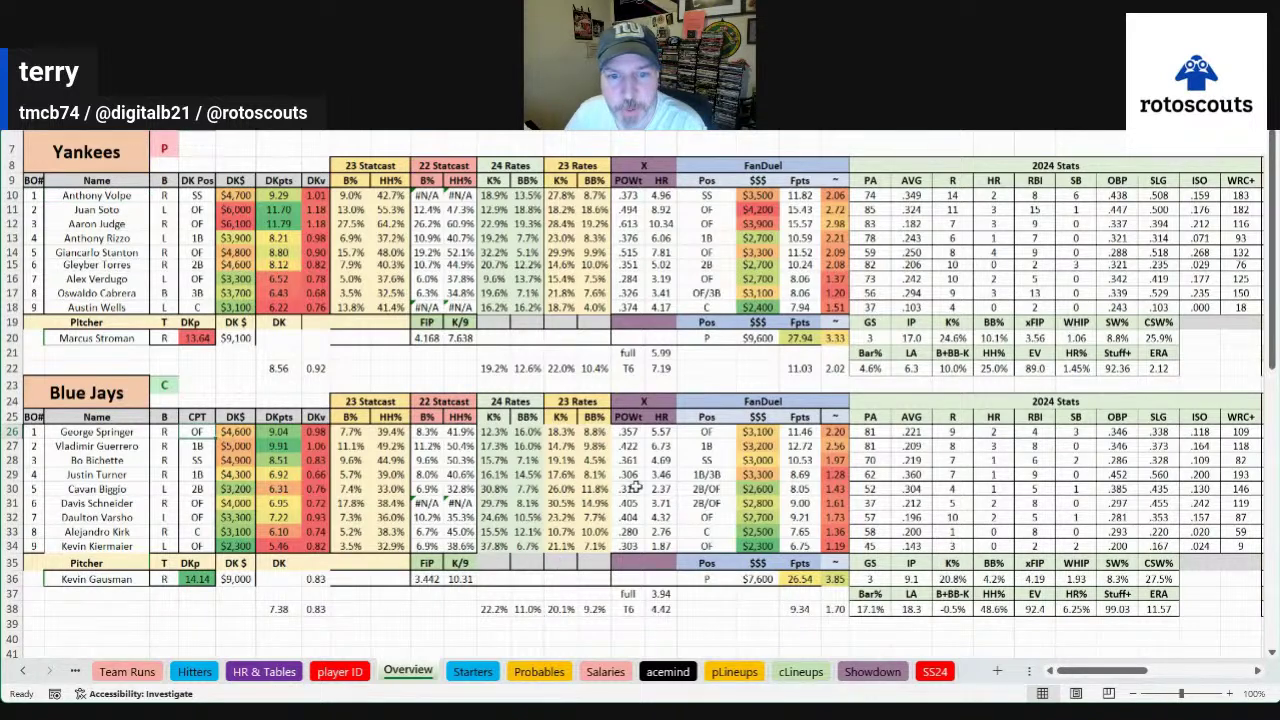
pyautogui.moveTo(660, 417); pyautogui.dragTo(672, 558)
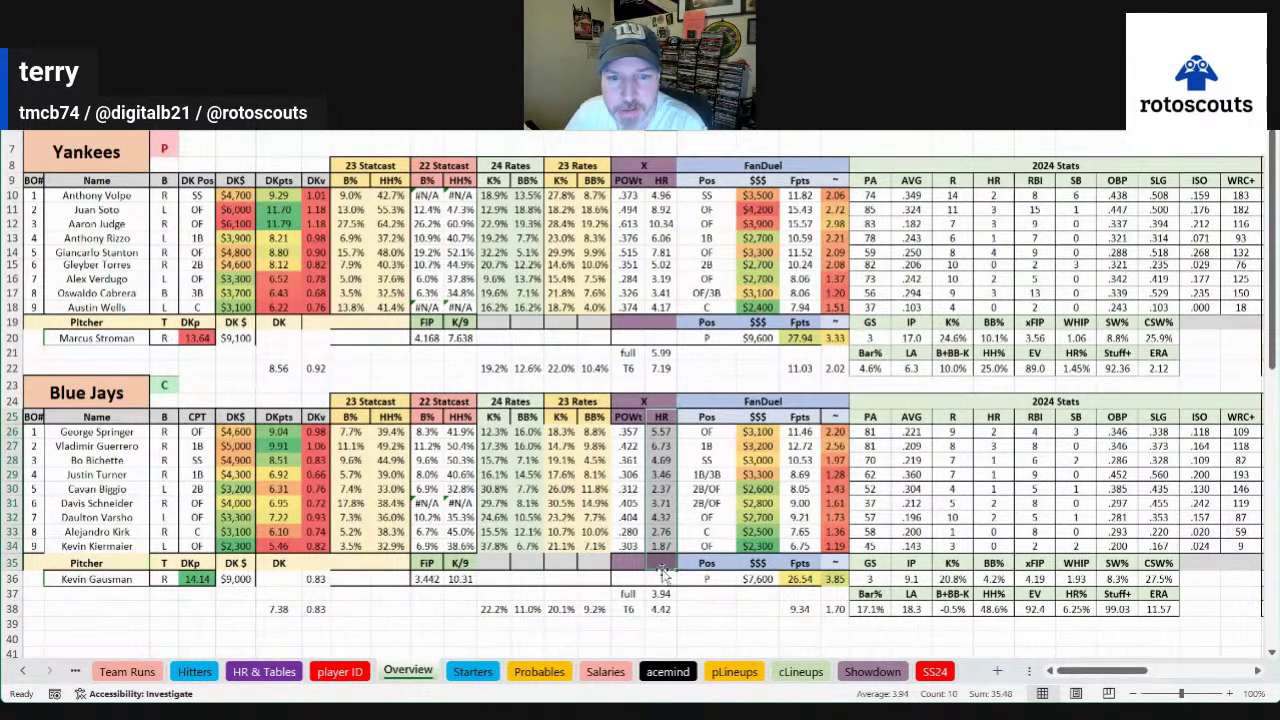
pyautogui.click(878, 368)
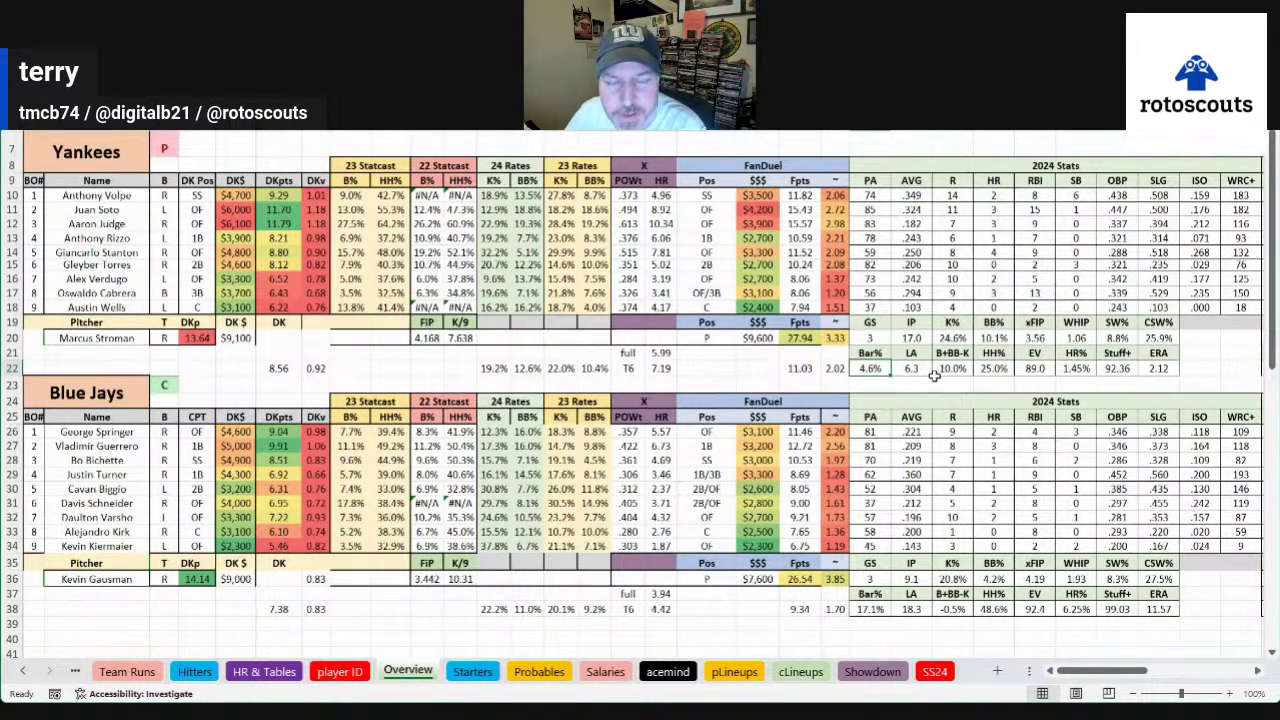
pyautogui.click(943, 307)
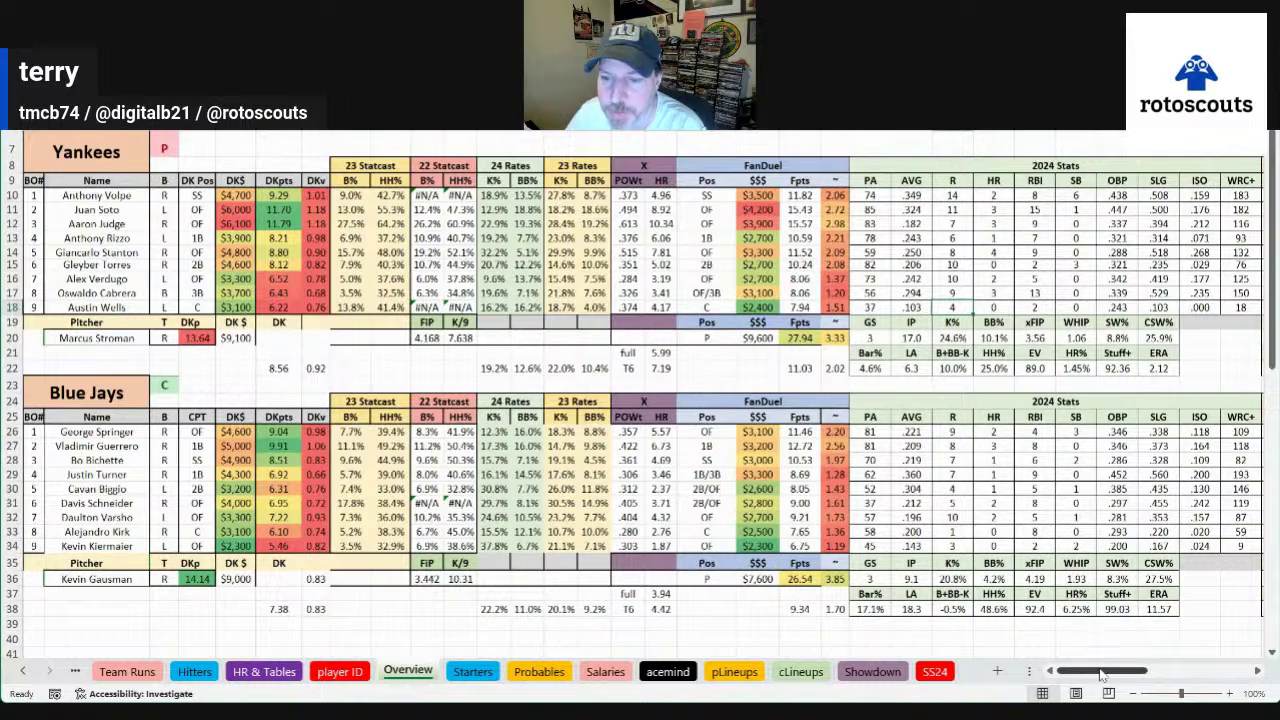
pyautogui.moveTo(1100, 675)
pyautogui.mouseDown()
pyautogui.moveTo(1147, 673)
pyautogui.moveTo(1102, 673)
pyautogui.mouseUp()
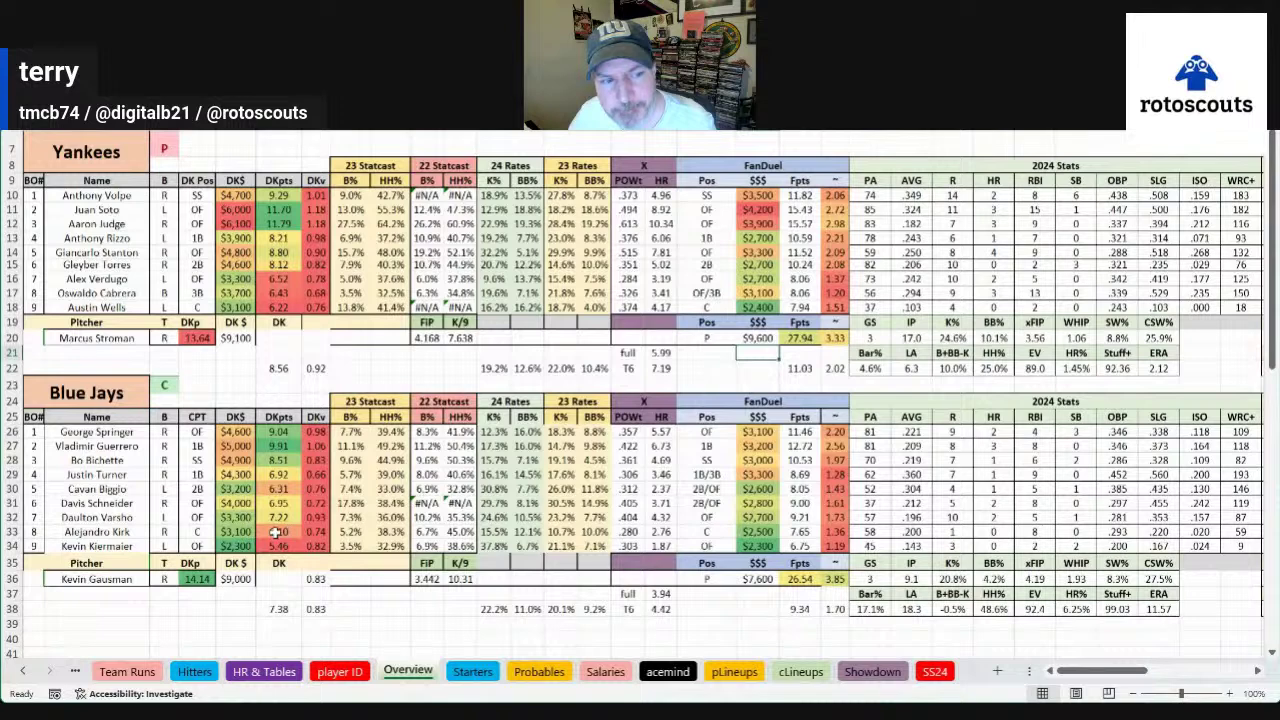
# Review the Blue Jays lineup from the second through fifth hitters, plus the sixth and eighth hitters
pyautogui.moveTo(80, 432); pyautogui.dragTo(88, 488)
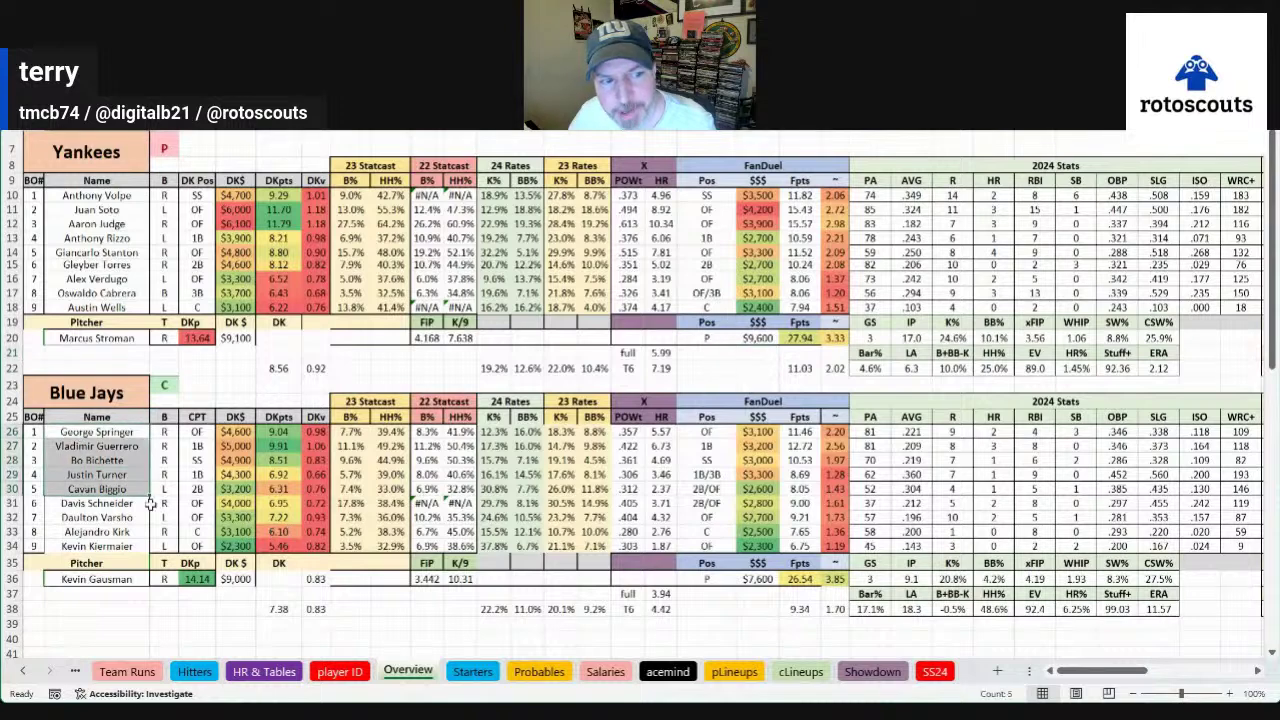
pyautogui.click(218, 537)
pyautogui.click(130, 504)
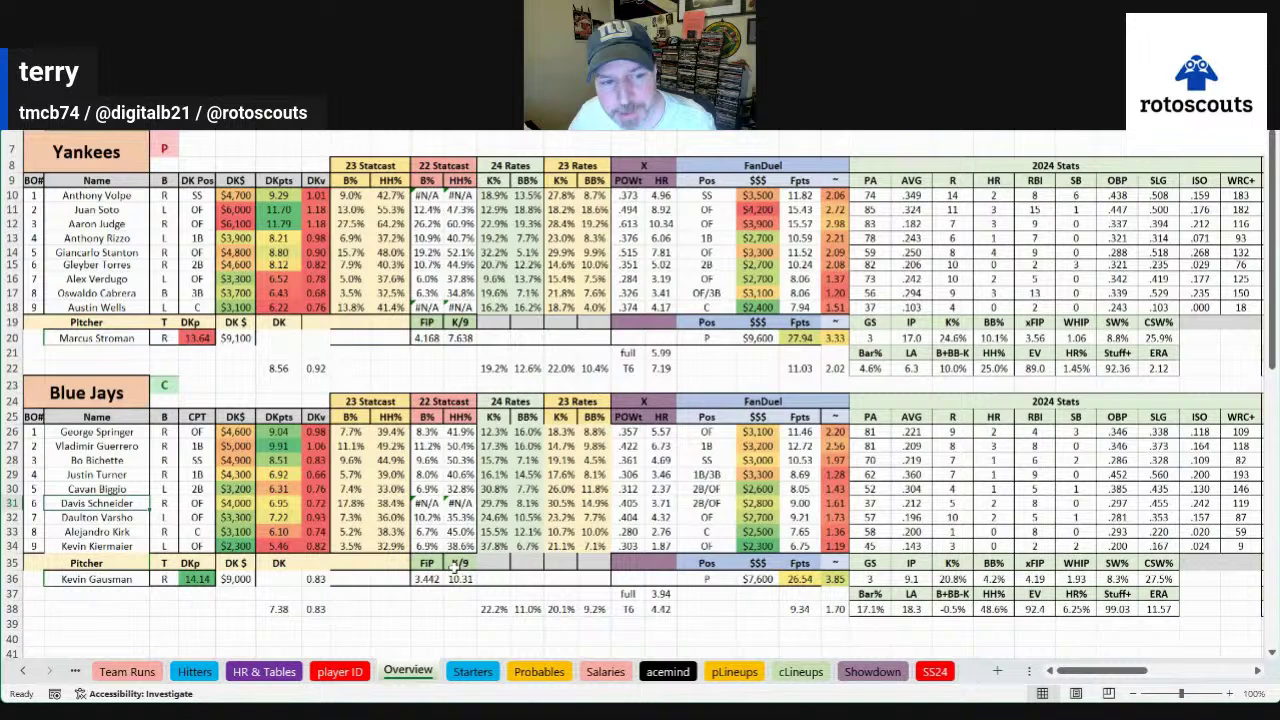
pyautogui.click(128, 535)
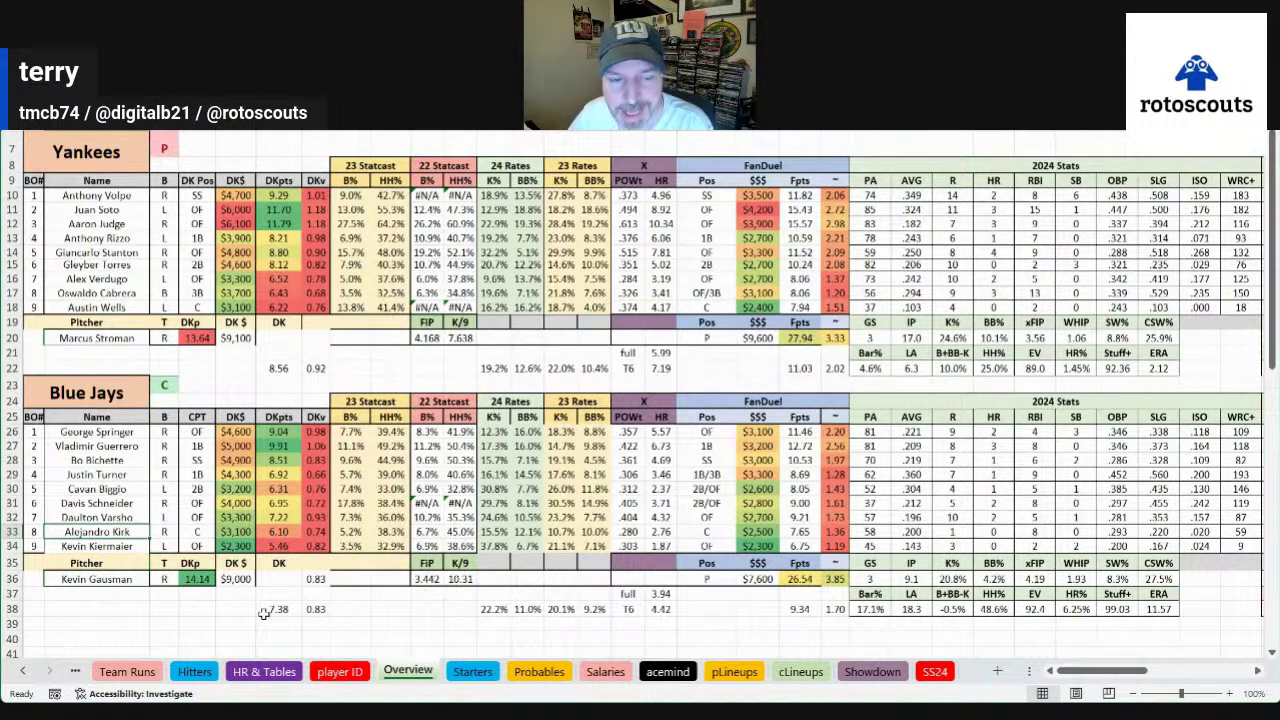
# Examine the Blue Jays hitters' 2023 and 2022 stats and the seventh and eighth hitters' 2024 batting stats
pyautogui.moveTo(1163, 676); pyautogui.dragTo(1216, 674)
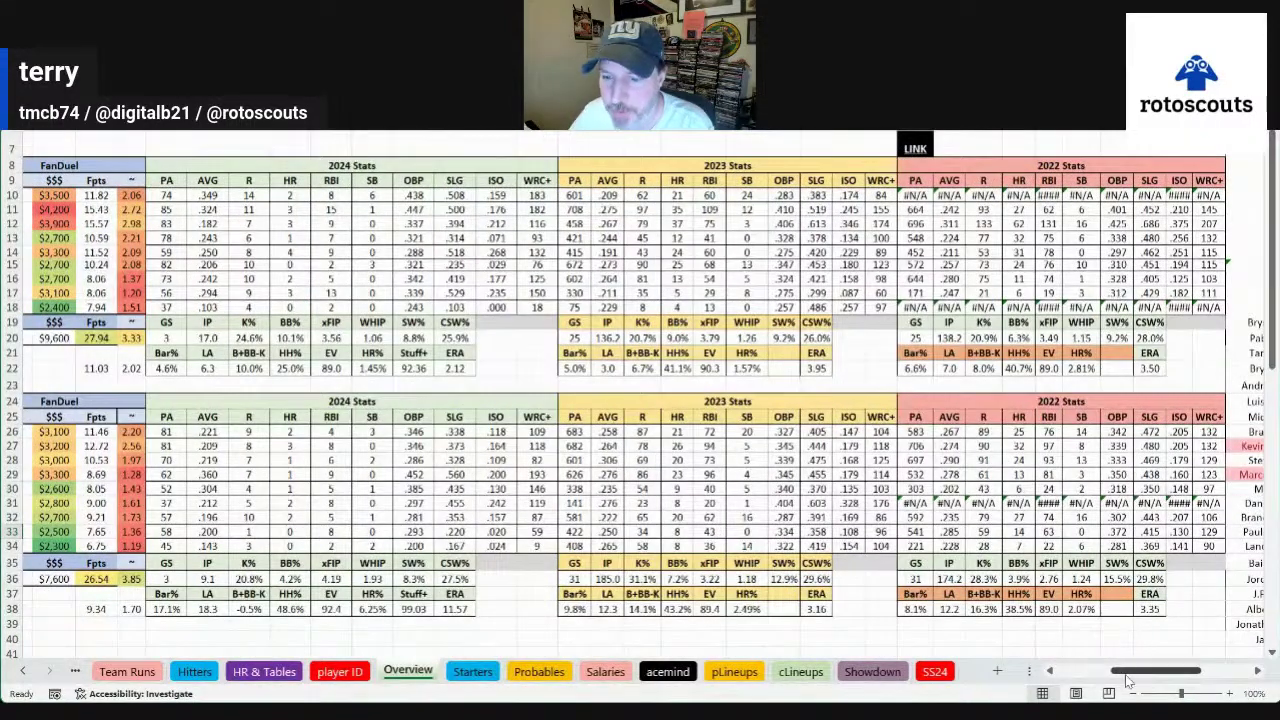
pyautogui.moveTo(1140, 675); pyautogui.dragTo(861, 651)
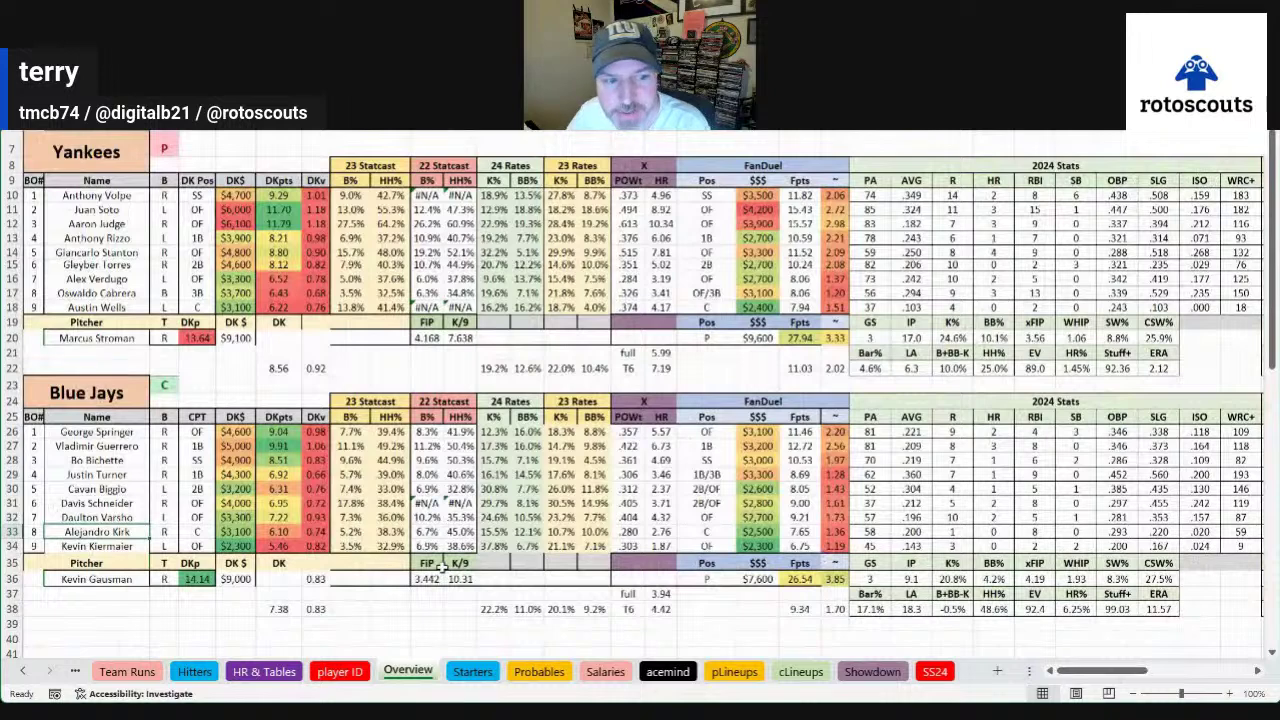
pyautogui.moveTo(895, 533); pyautogui.dragTo(1137, 518)
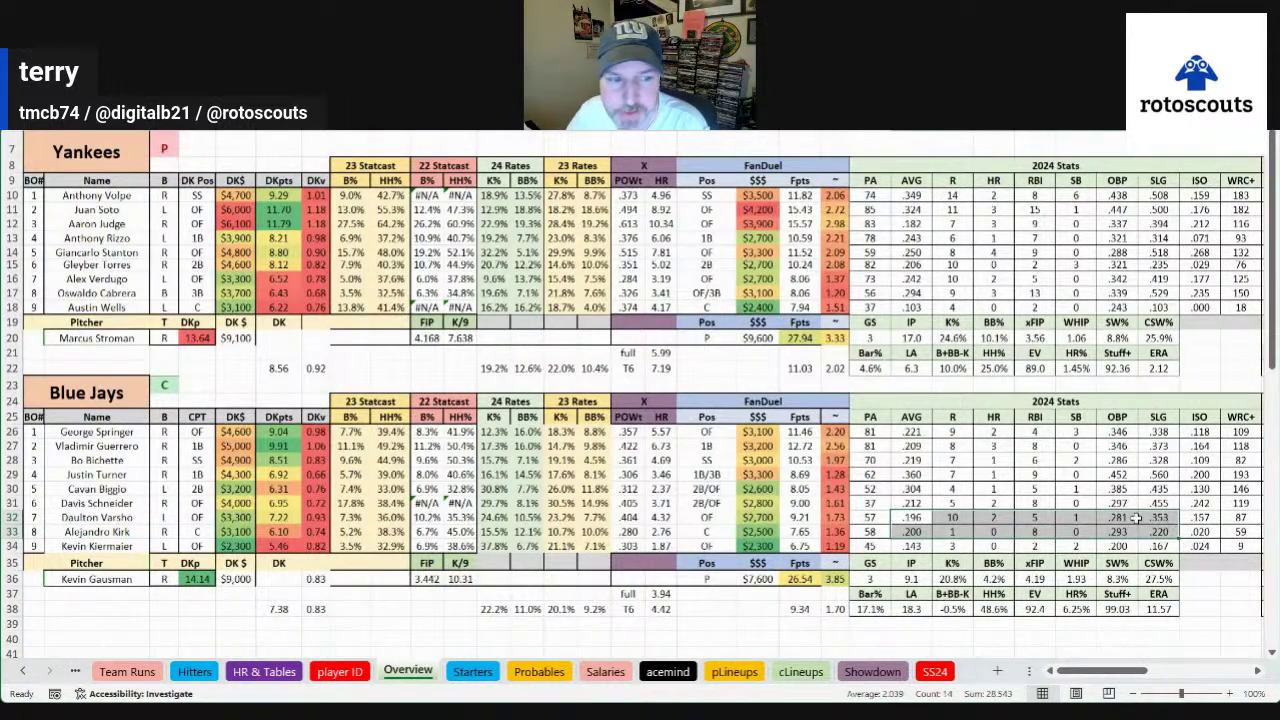
pyautogui.click(1137, 518)
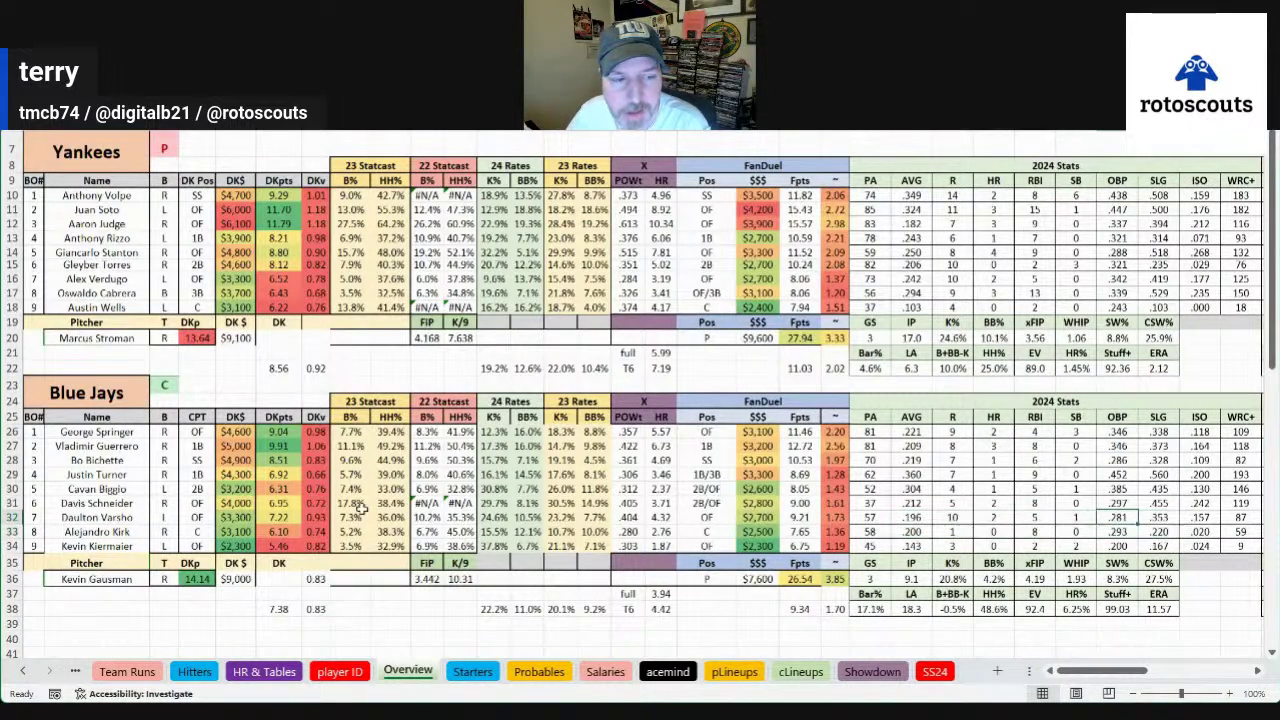
# Review the Blue Jays leadoff and fourth hitters' rows and the fifth hitter's 2024 batting stats from PA through WRC+
pyautogui.click(138, 432)
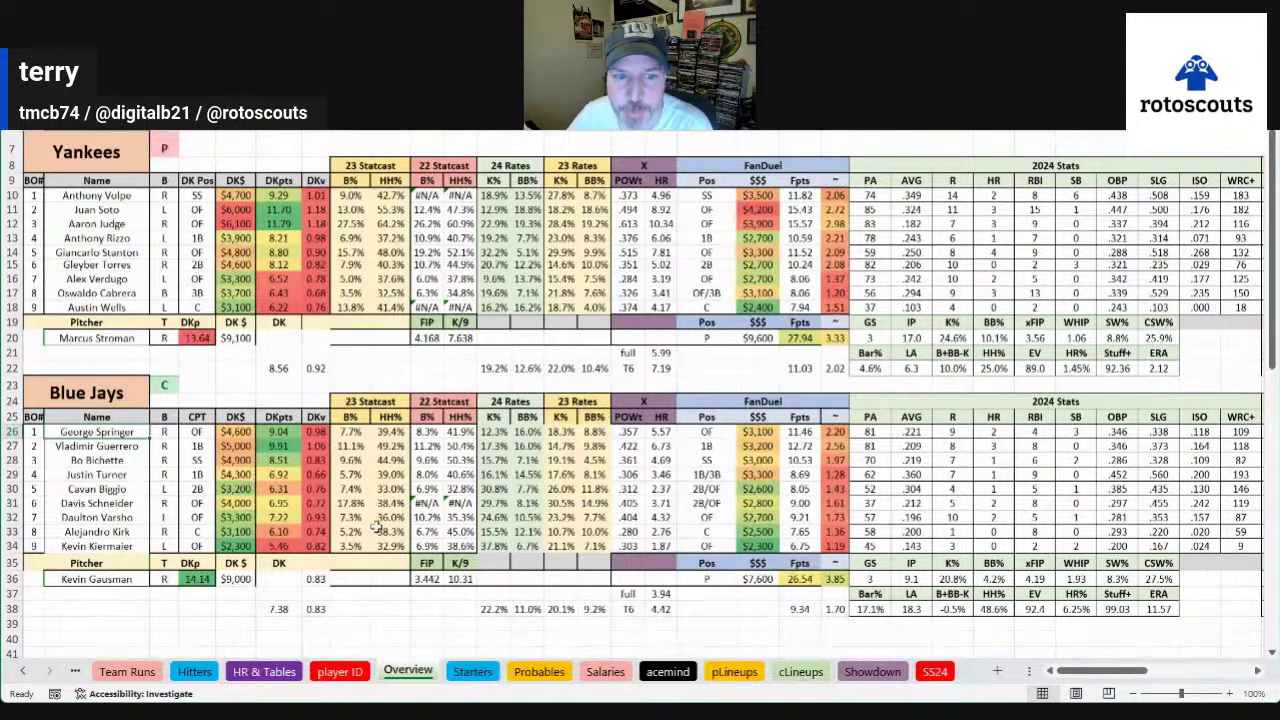
pyautogui.click(125, 472)
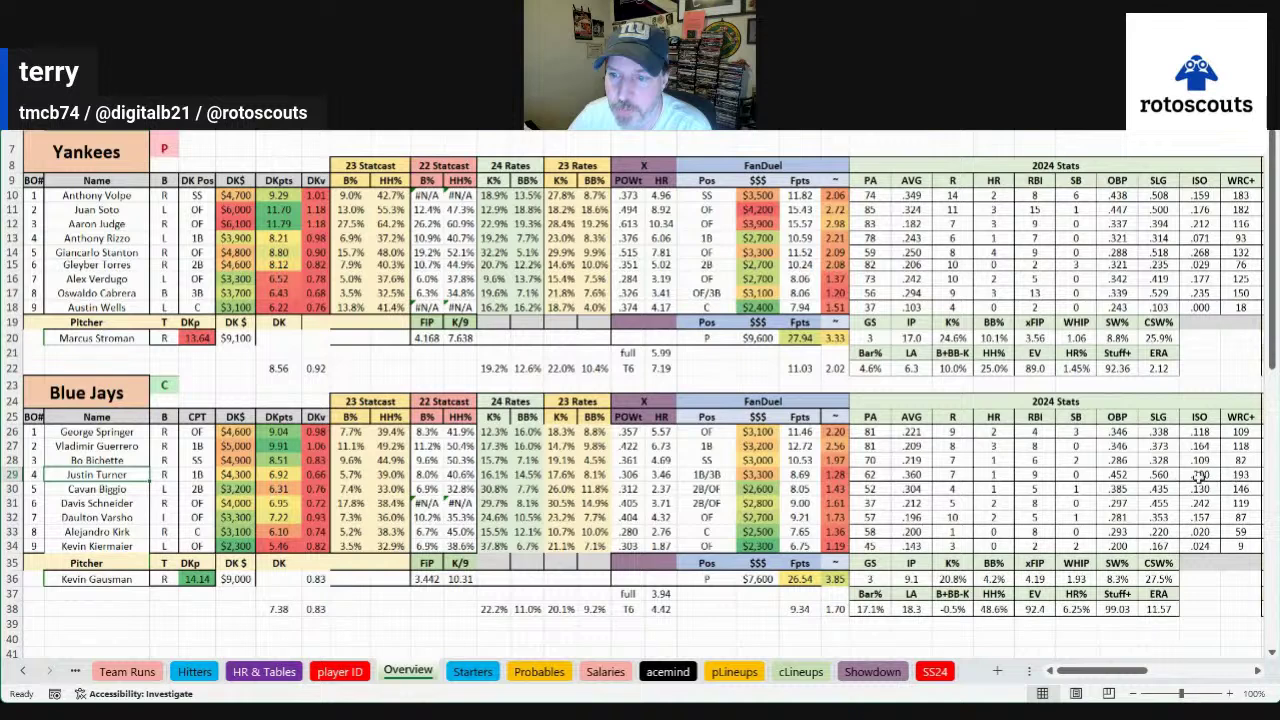
pyautogui.moveTo(911, 489); pyautogui.dragTo(1236, 487)
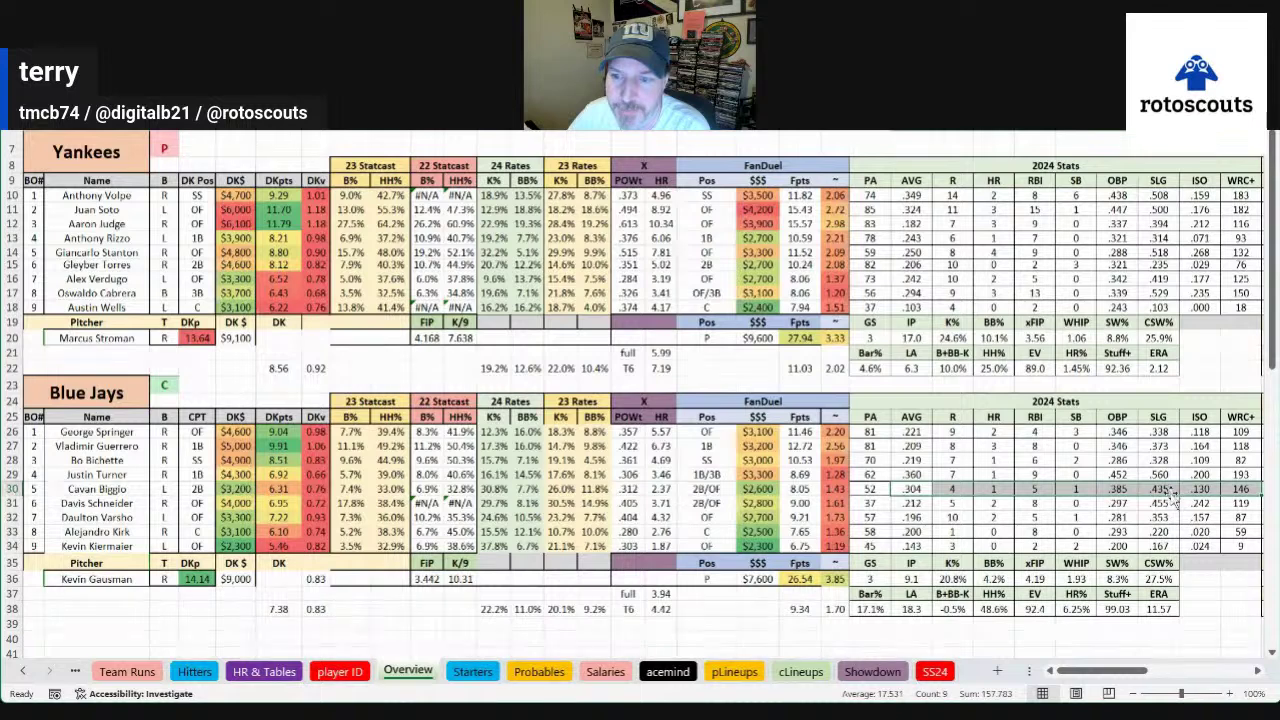
pyautogui.click(1236, 488)
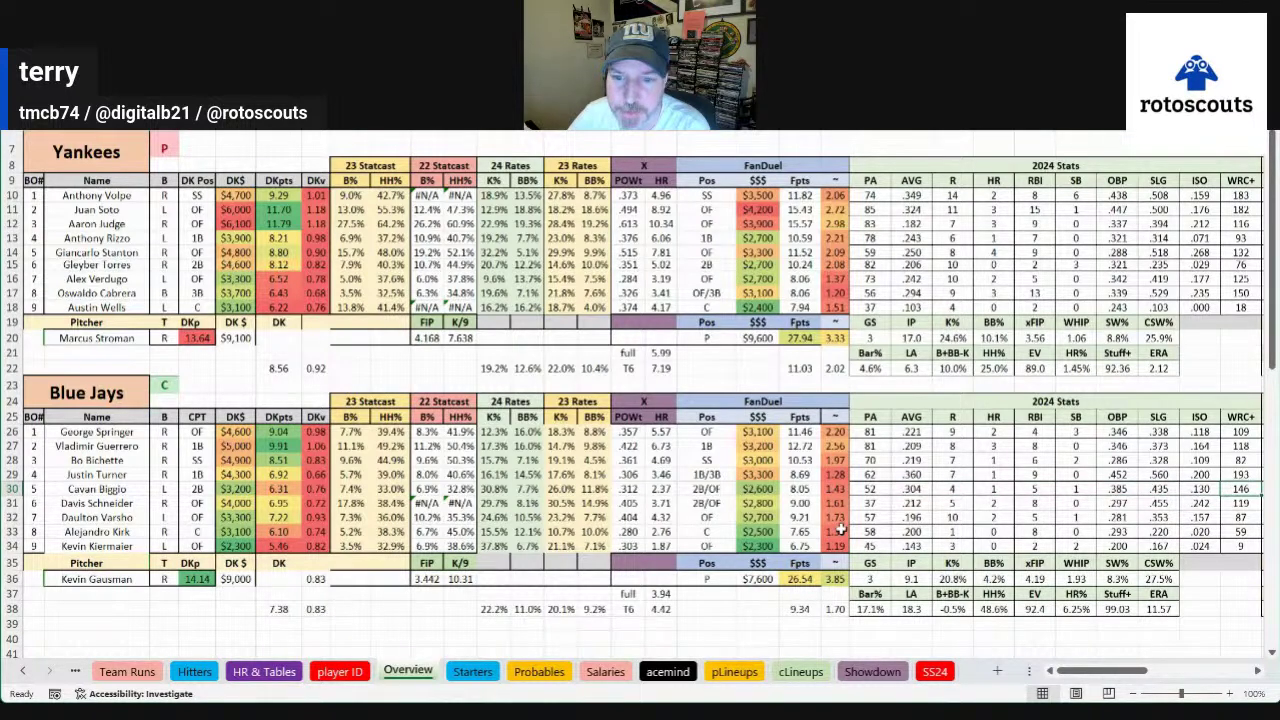
pyautogui.click(872, 488)
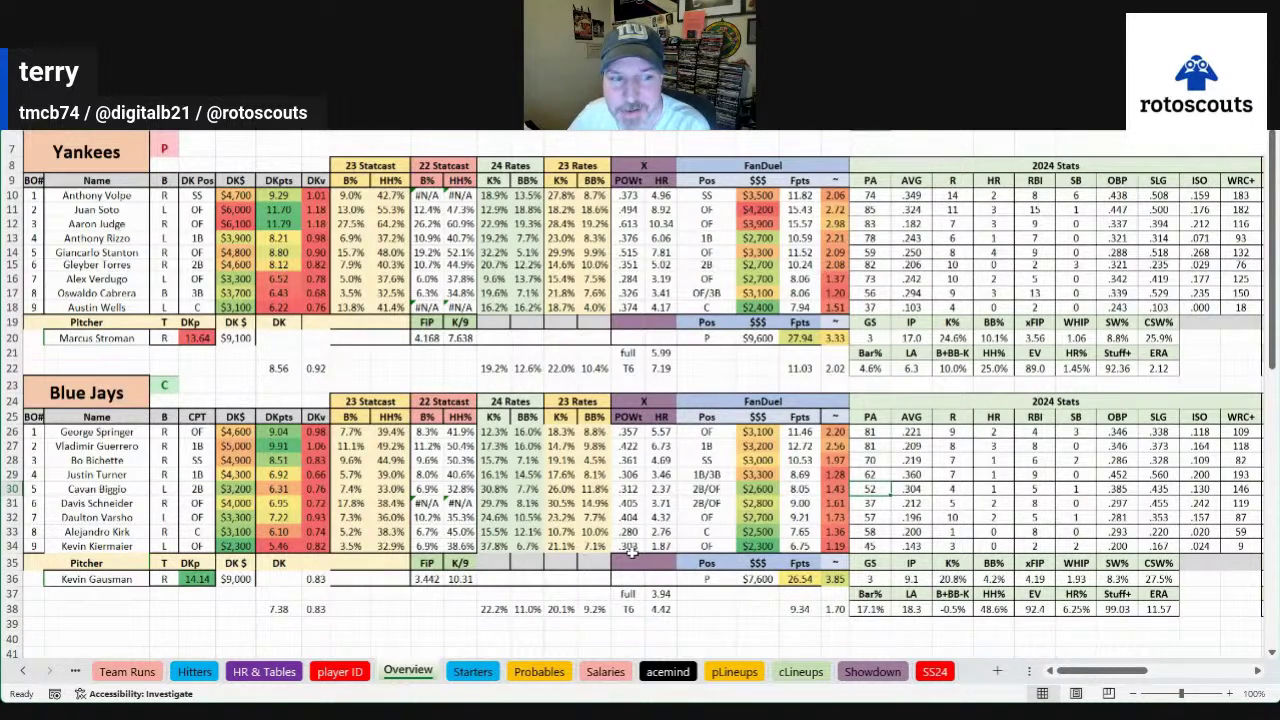
# Review the Blue Jays' first three hitters and the WRC+ values of the leadoff and second hitters
pyautogui.moveTo(121, 459); pyautogui.dragTo(120, 432)
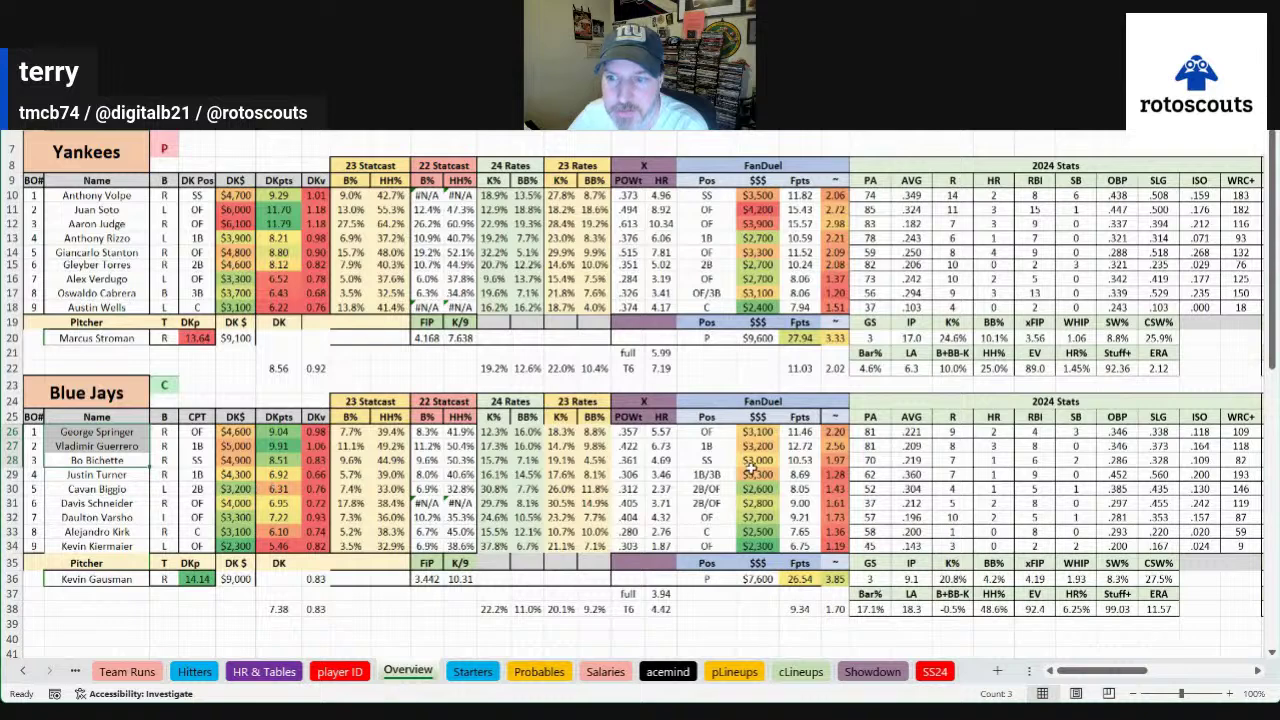
pyautogui.click(1238, 444)
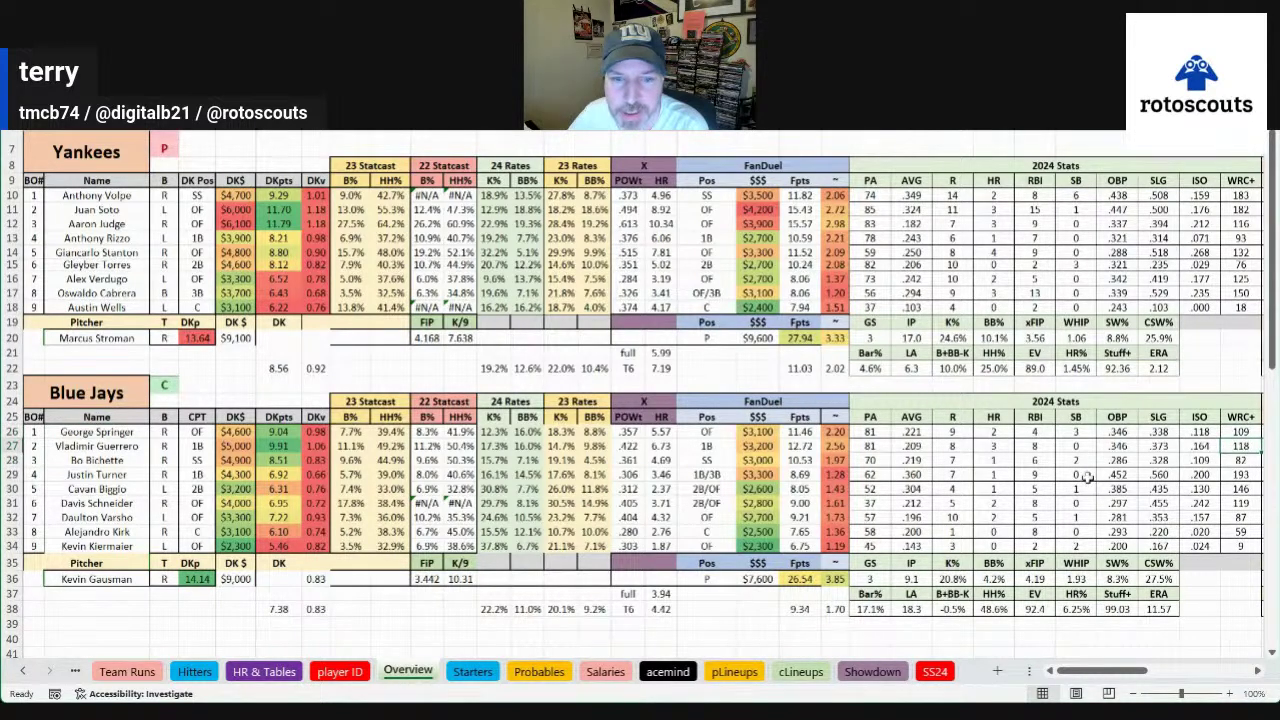
pyautogui.moveTo(1238, 431); pyautogui.dragTo(1238, 445)
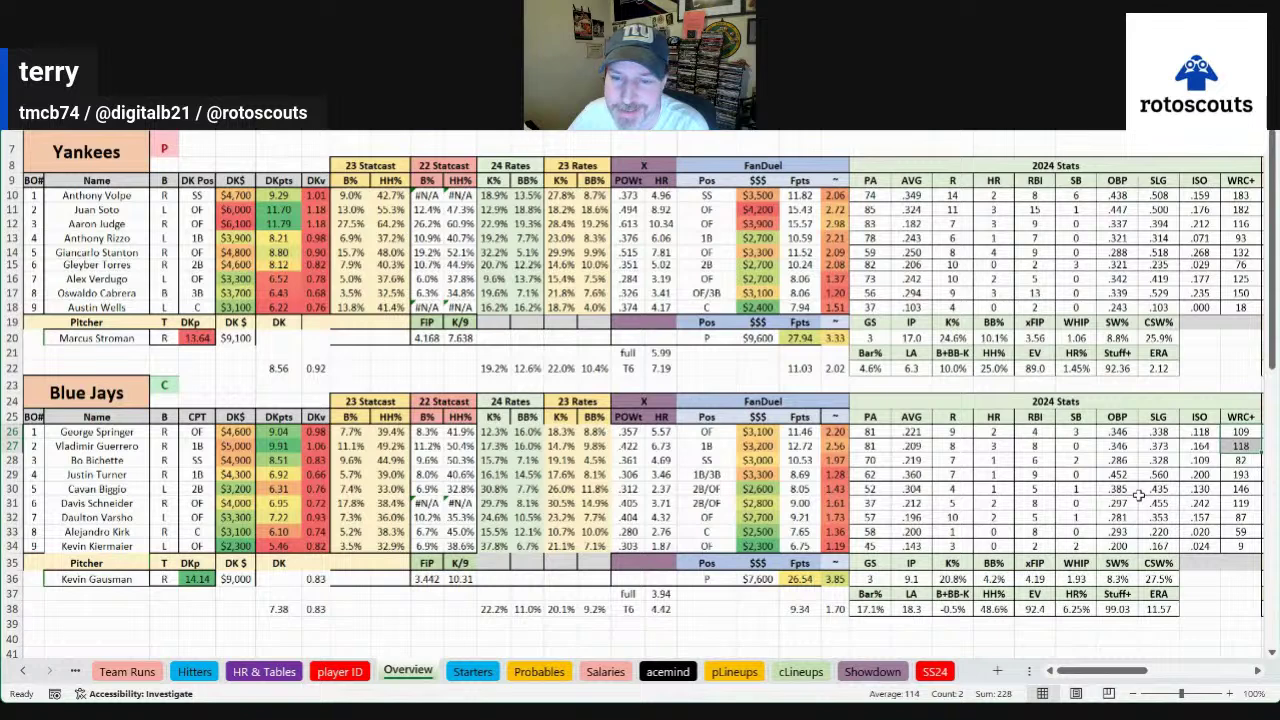
pyautogui.click(1240, 446)
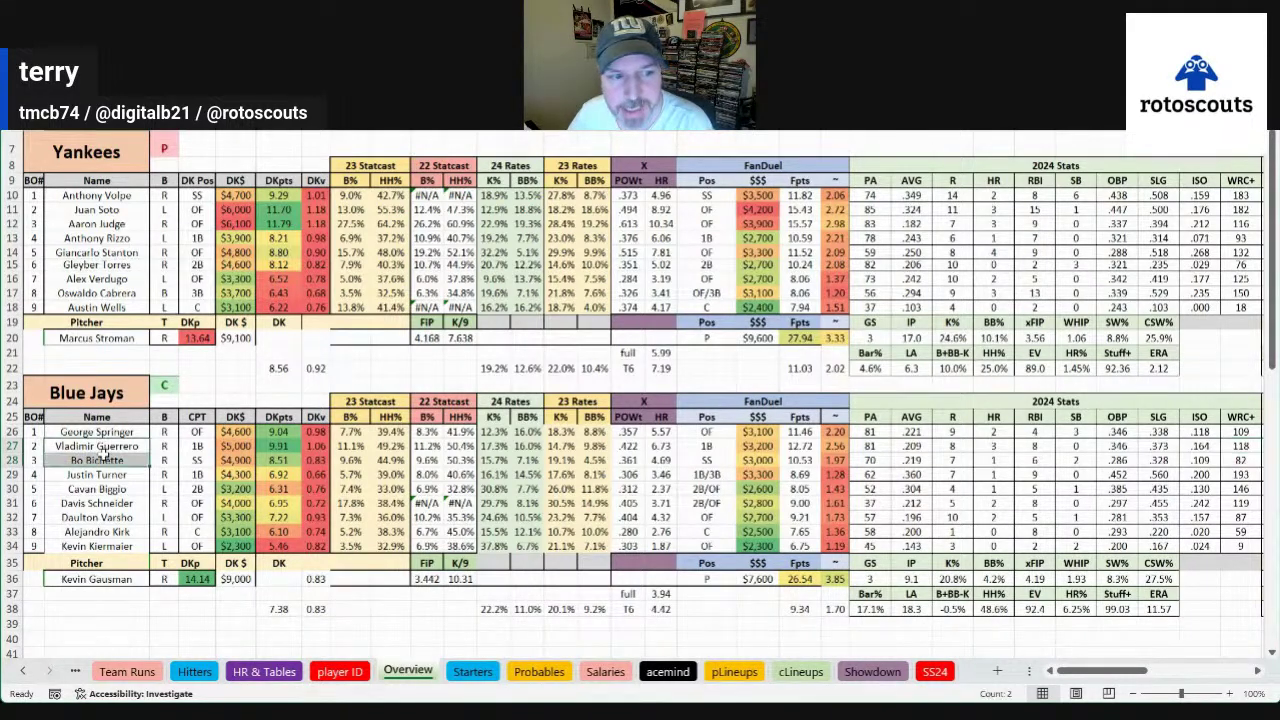
# Review the Blue Jays' second through fourth hitters, the fourth hitter's position, and the fifth and sixth hitters
pyautogui.moveTo(100, 446); pyautogui.dragTo(104, 475)
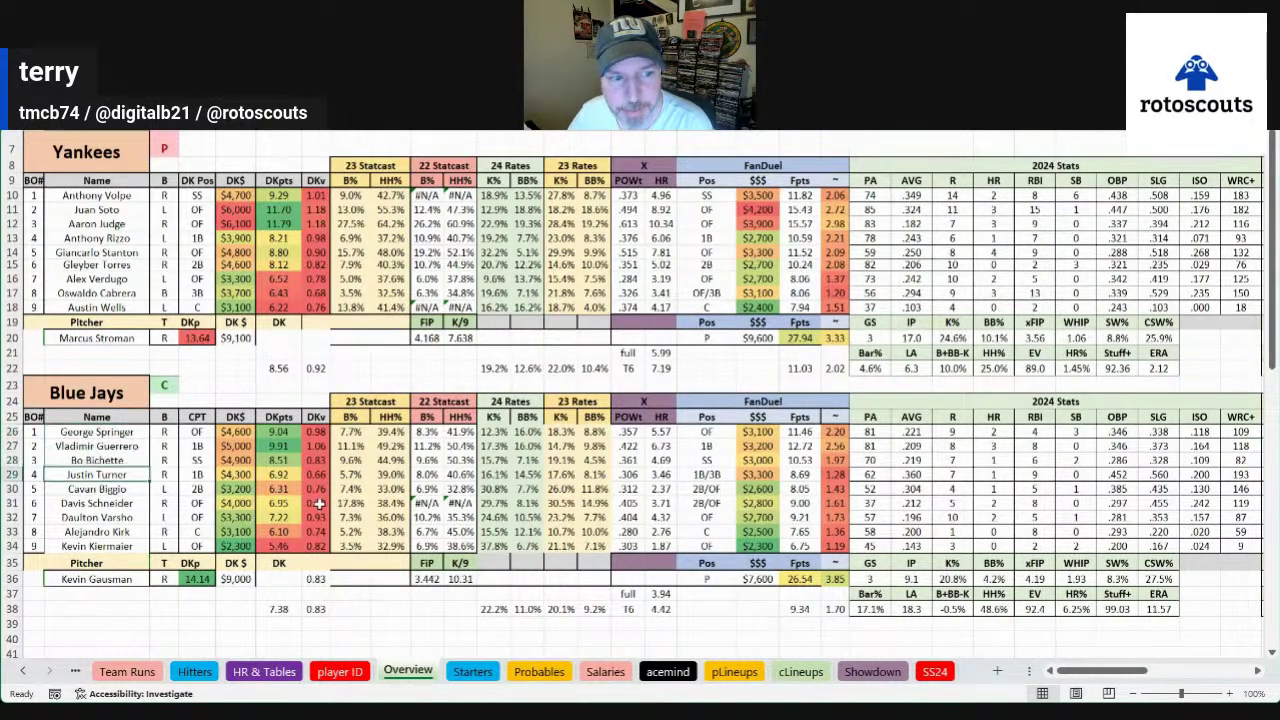
pyautogui.click(198, 475)
pyautogui.hotkey('shift', 'Up')
pyautogui.hotkey('shift', 'Up')
pyautogui.click(198, 477)
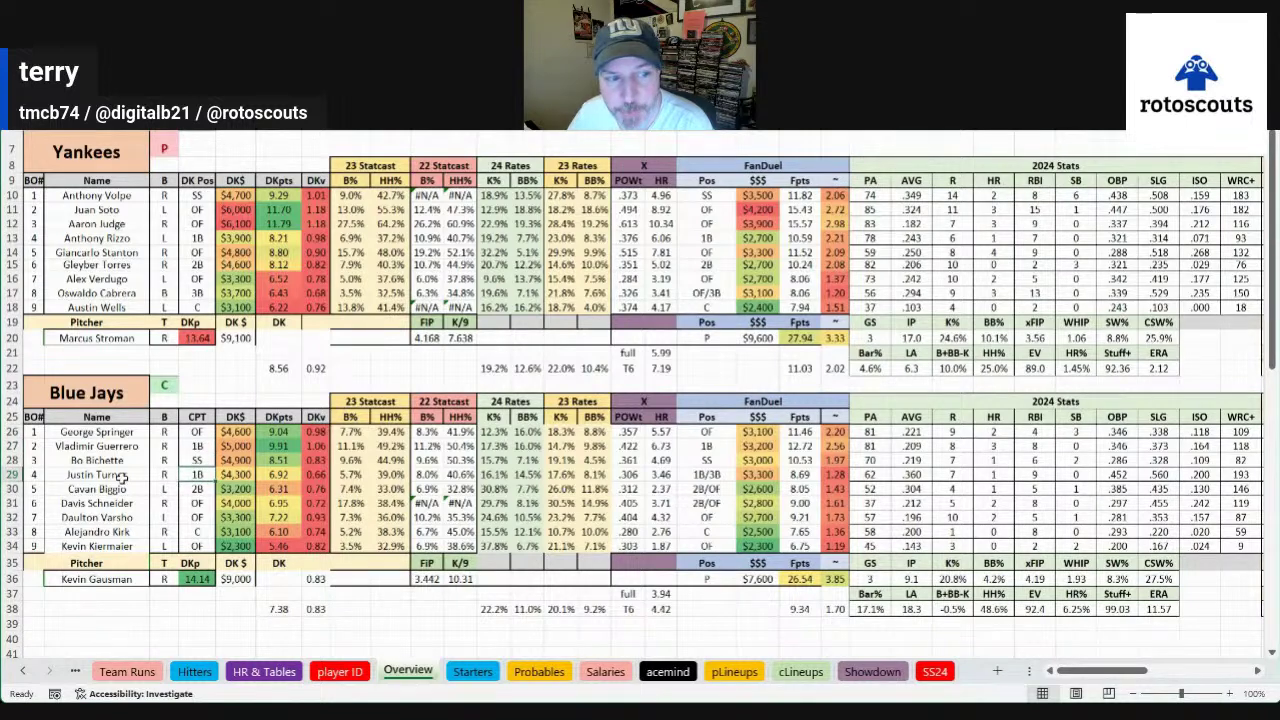
pyautogui.moveTo(111, 438); pyautogui.dragTo(112, 474)
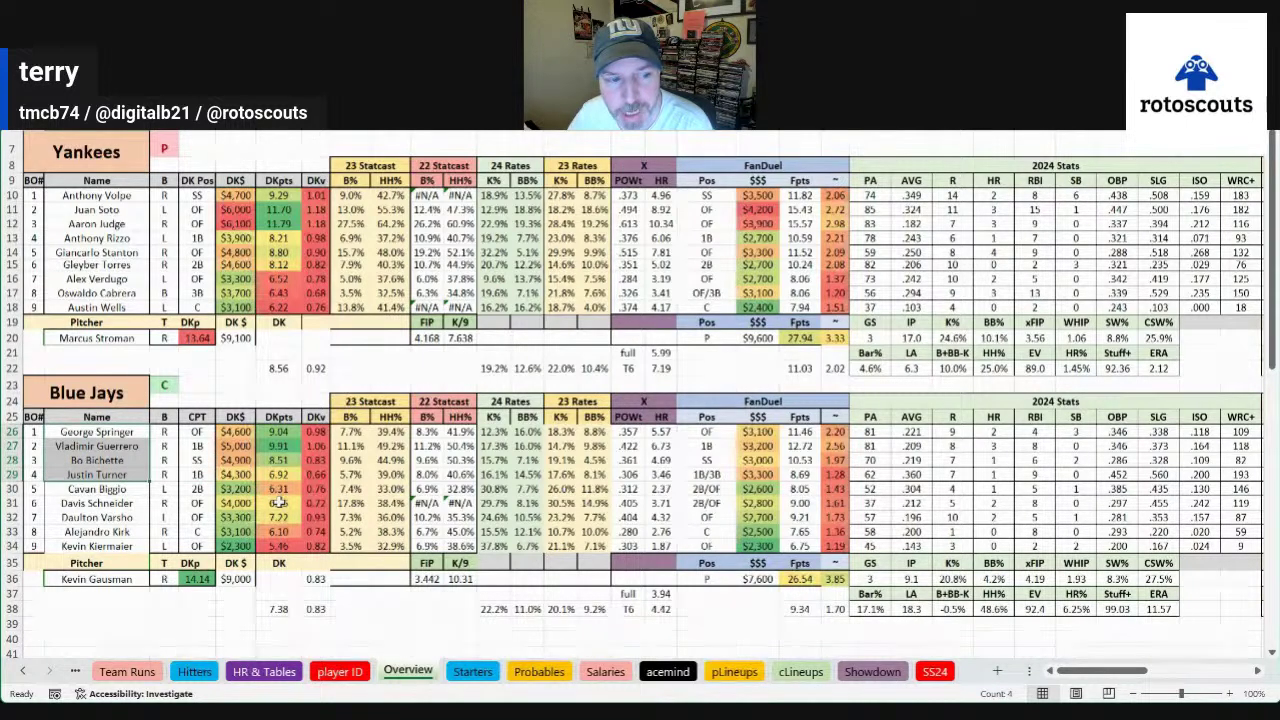
pyautogui.click(118, 489)
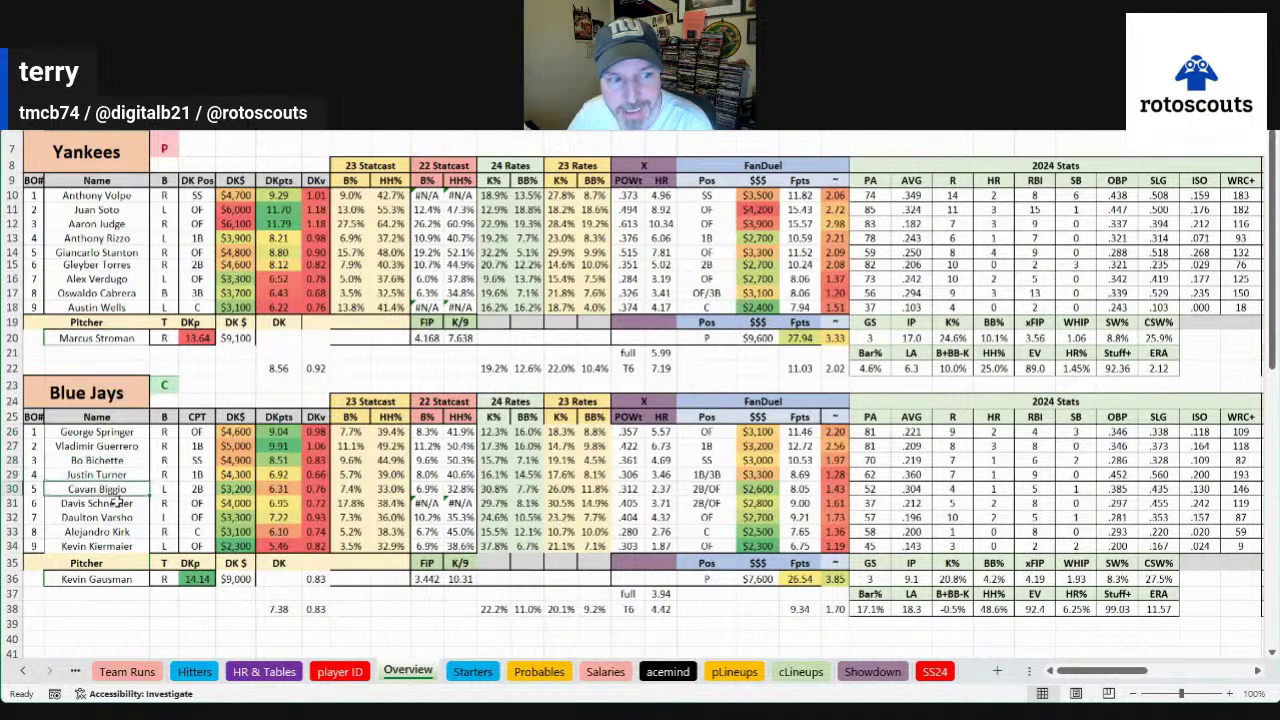
pyautogui.click(120, 503)
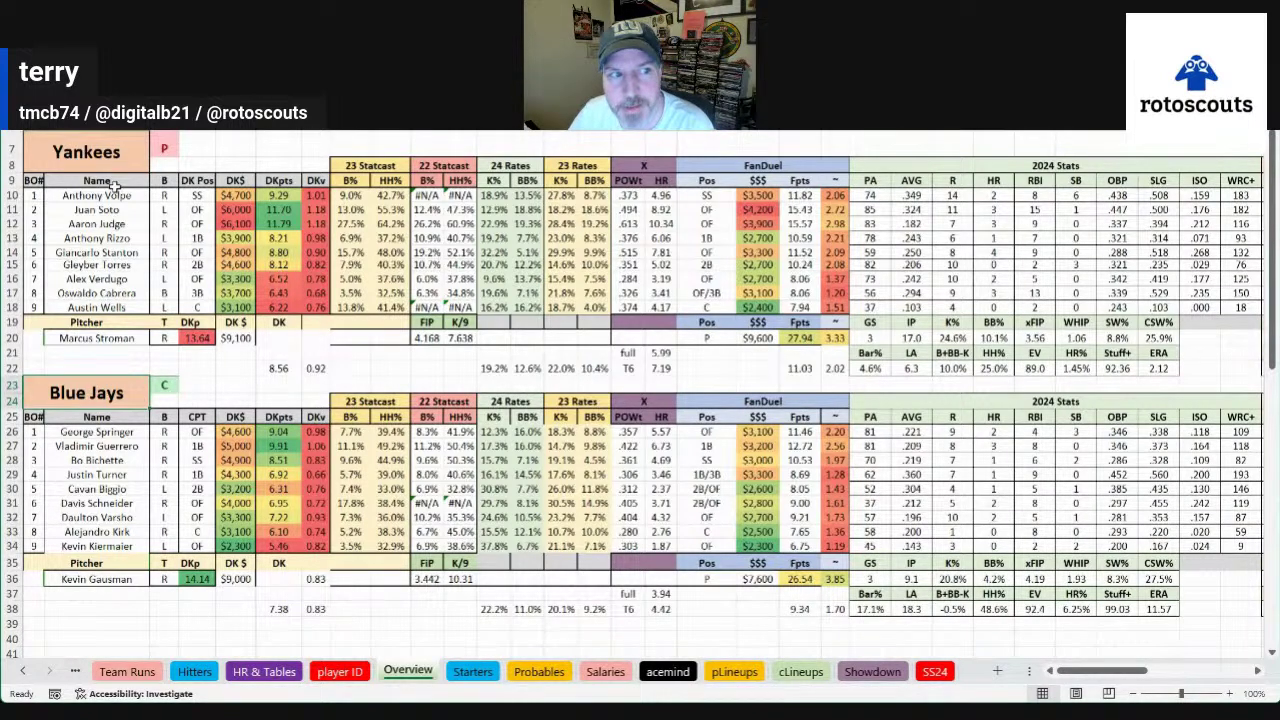
# Switch the overview from the Yankees matchup to the Nationals versus Dodgers matchup
pyautogui.click(146, 152)
pyautogui.click(160, 150)
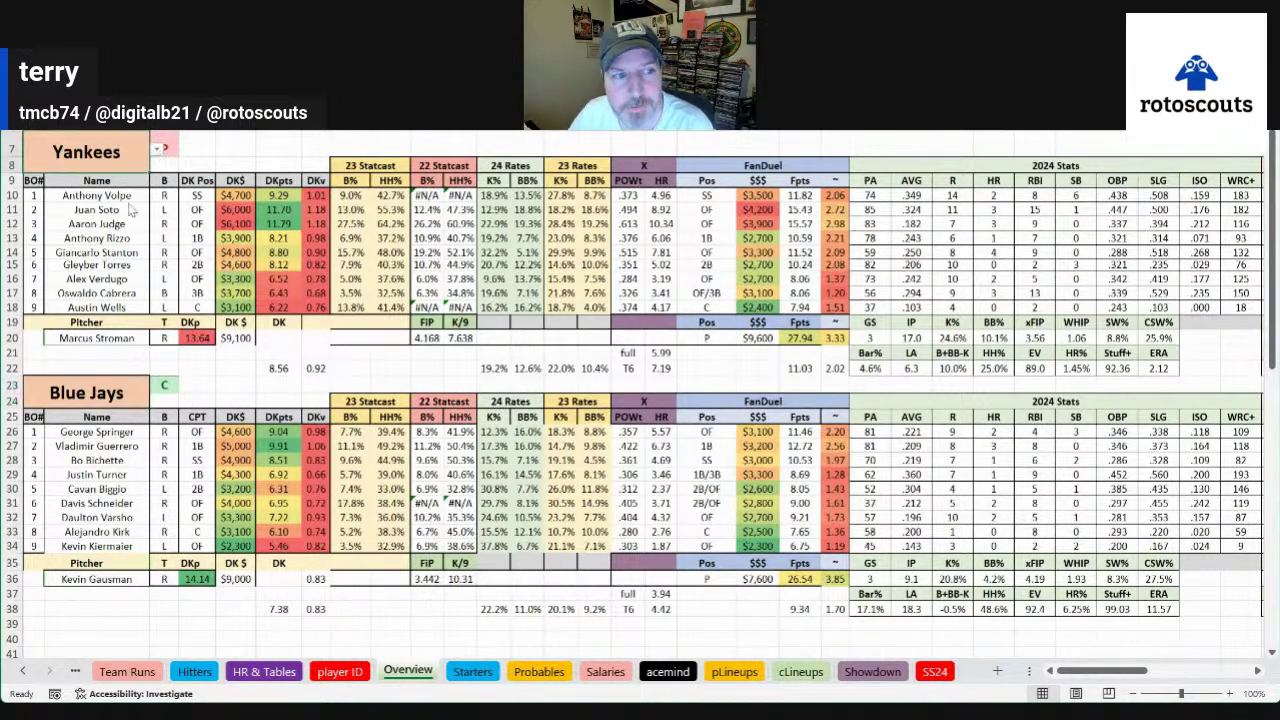
pyautogui.click(103, 283)
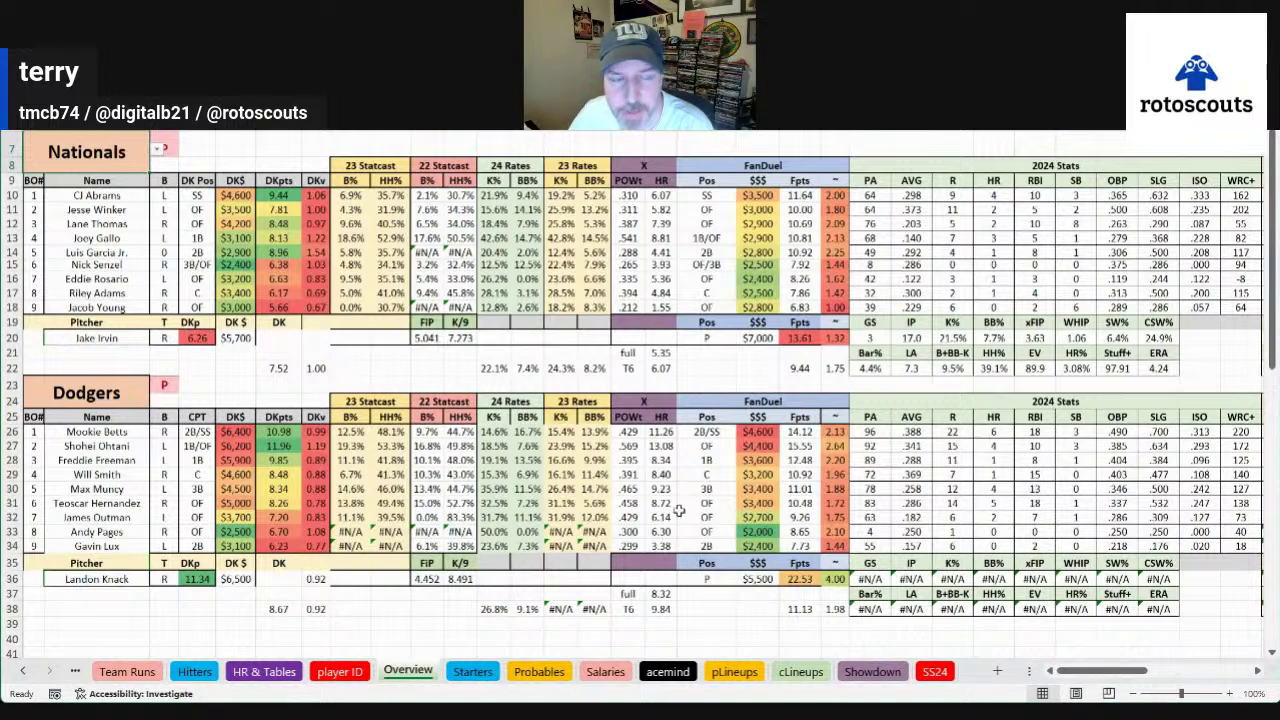
pyautogui.click(118, 393)
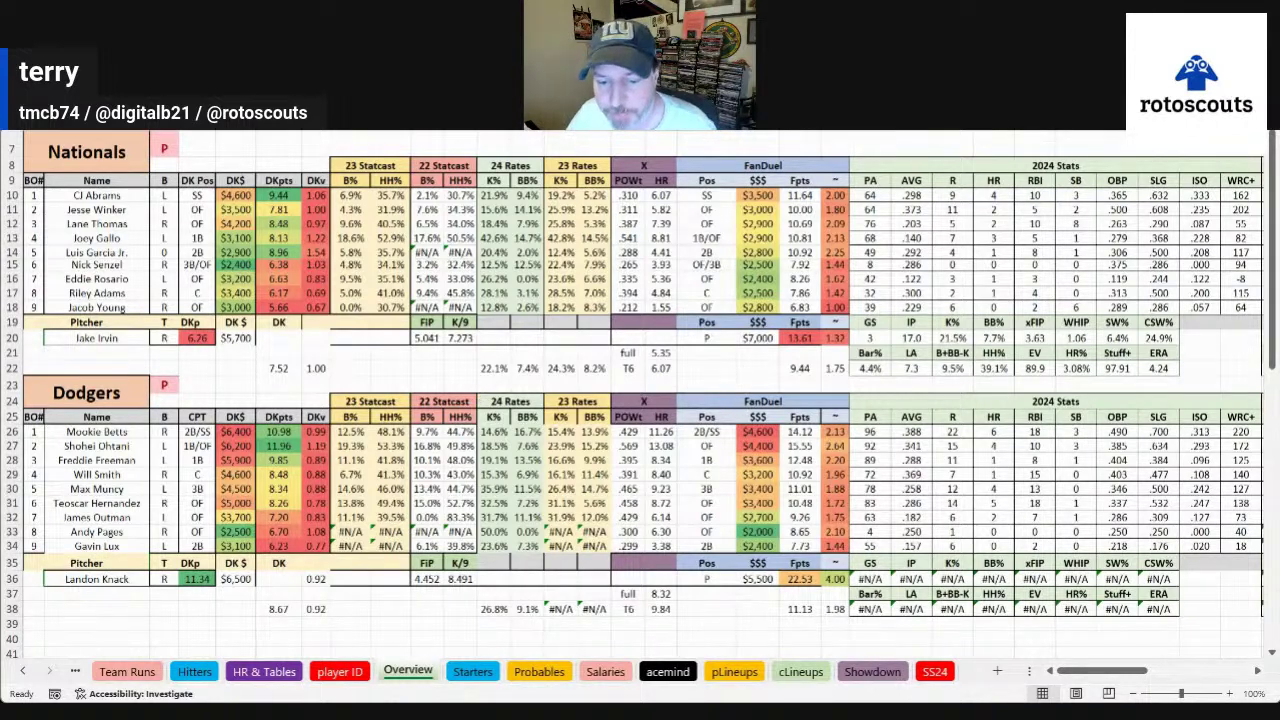
pyautogui.click(165, 366)
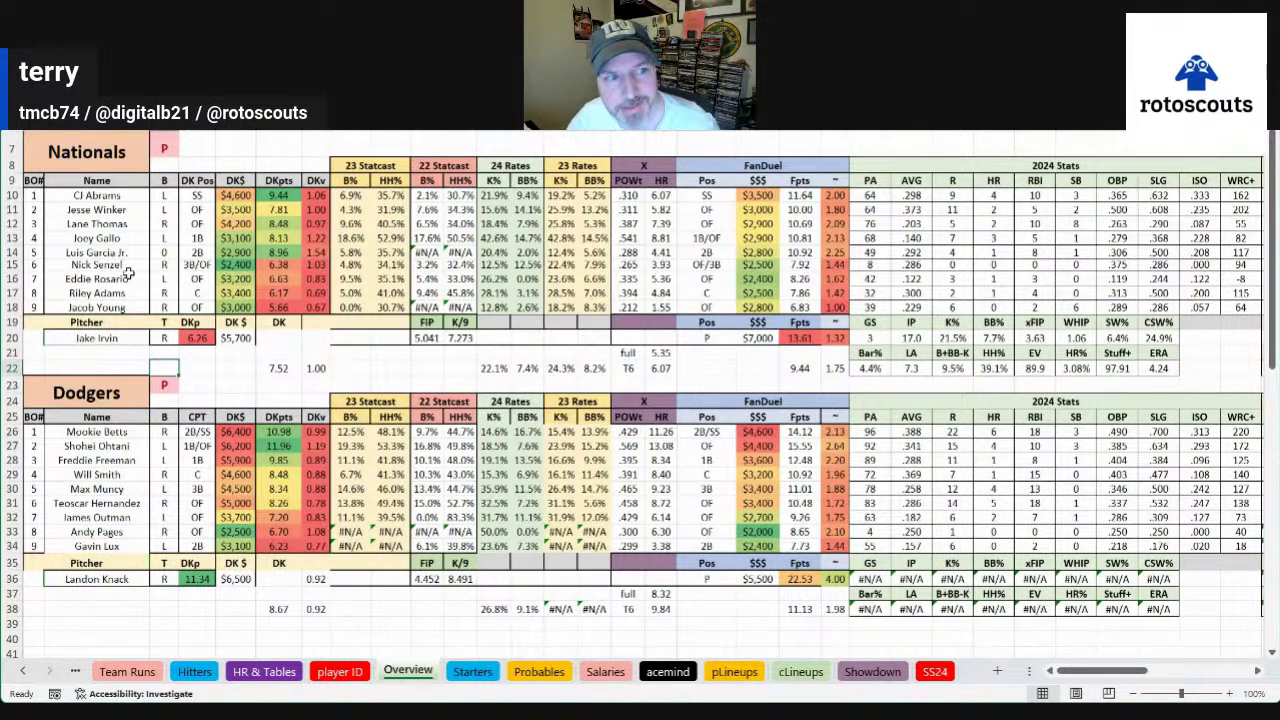
# Review the Nationals' top four hitters and their fifth hitter
pyautogui.moveTo(125, 267); pyautogui.dragTo(115, 240)
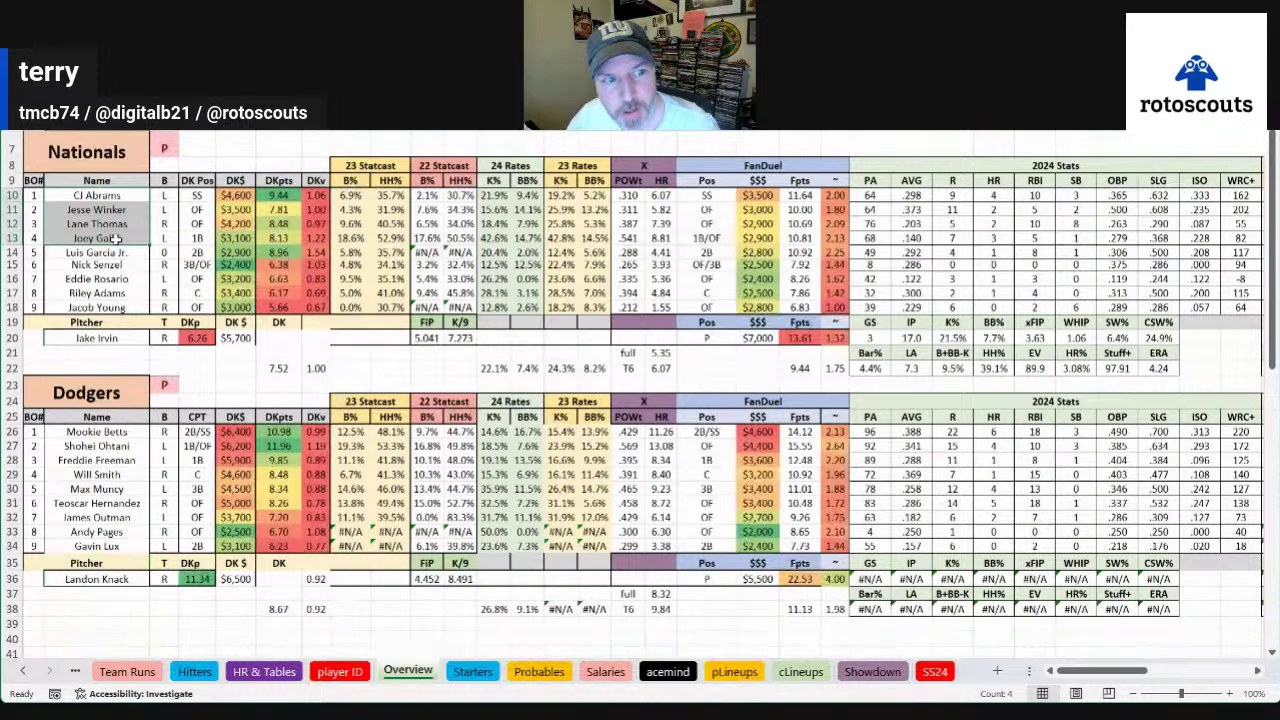
pyautogui.click(120, 253)
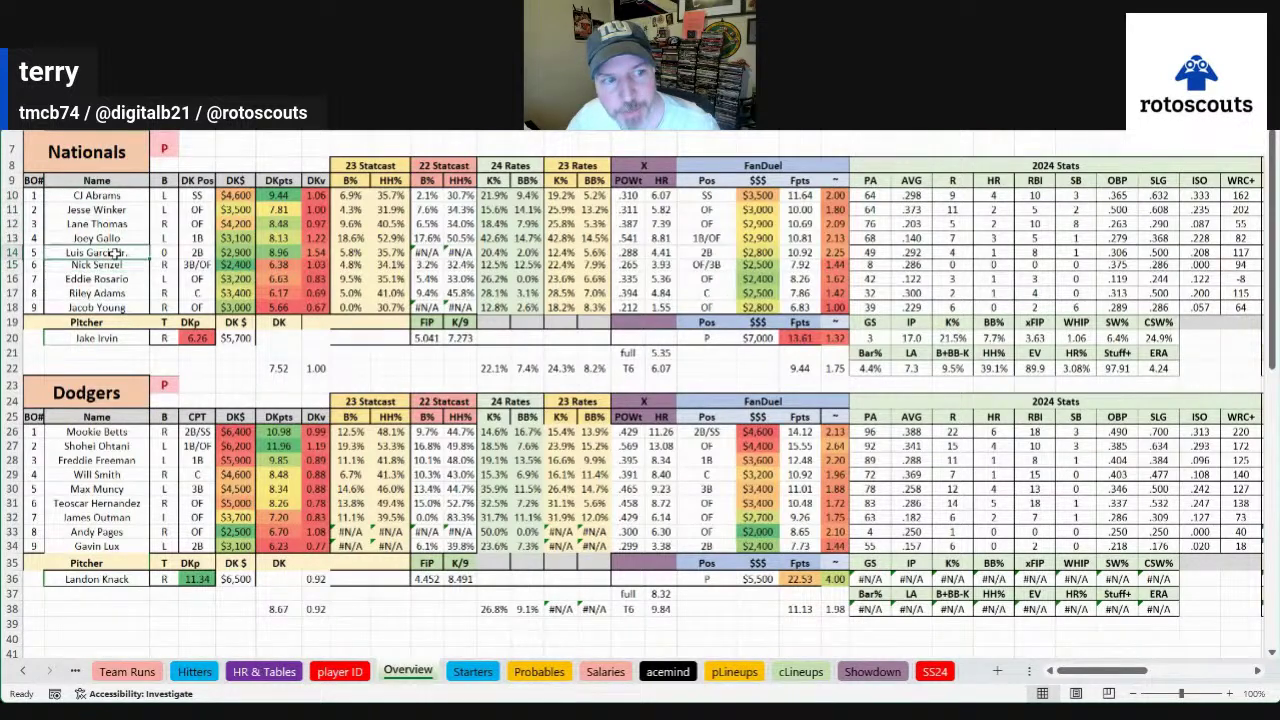
pyautogui.moveTo(115, 240); pyautogui.dragTo(113, 193)
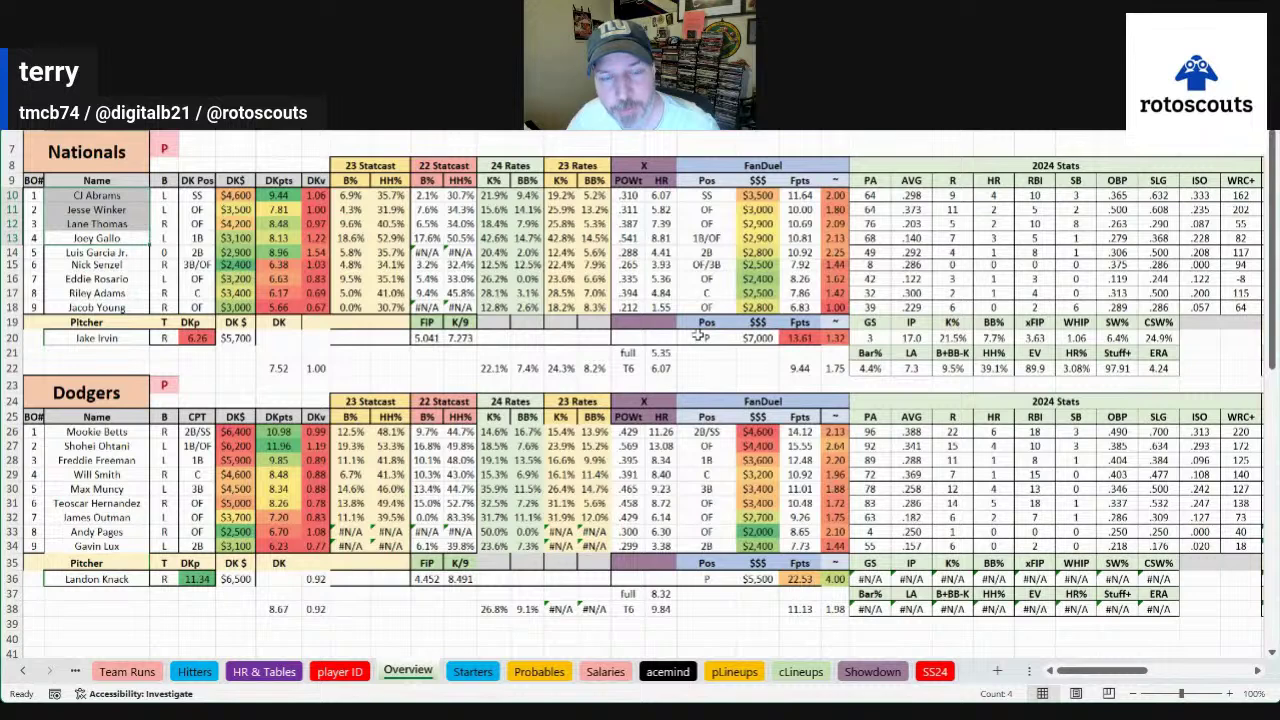
pyautogui.click(581, 413)
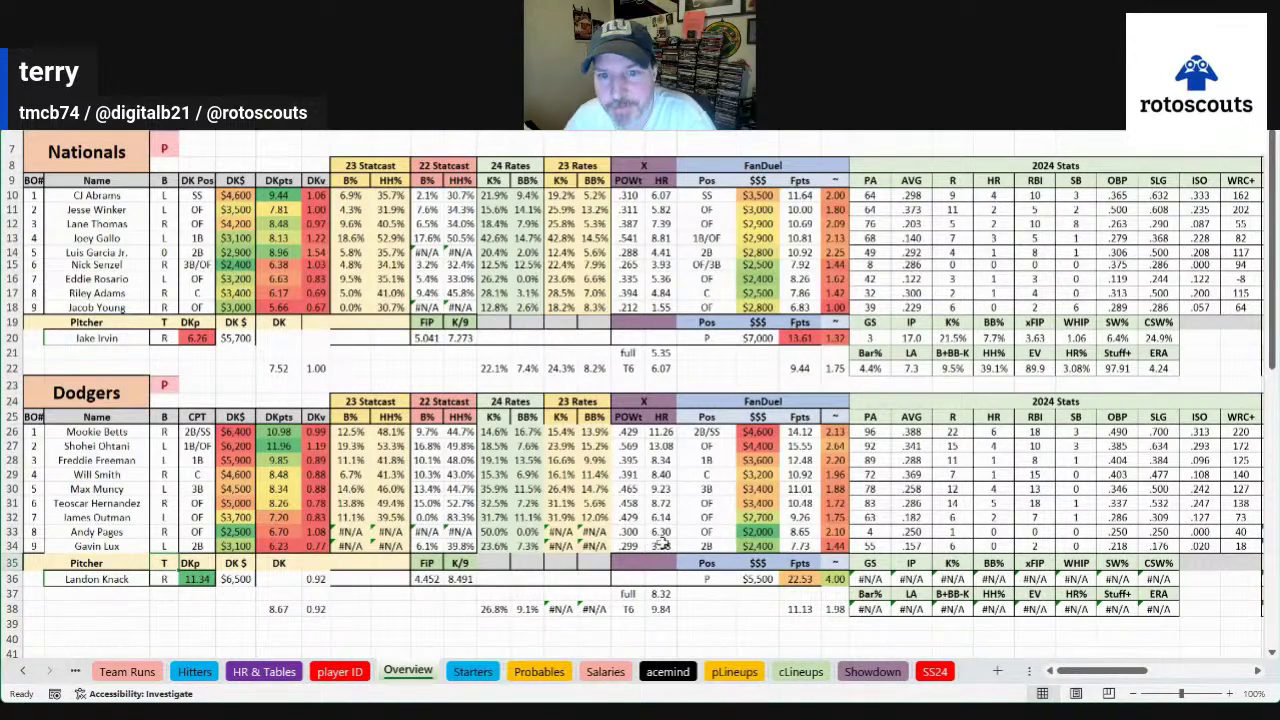
# Review the Dodgers hitters' HR values, their fourth through seventh hitters and the top three in the order
pyautogui.moveTo(662, 431); pyautogui.dragTo(662, 531)
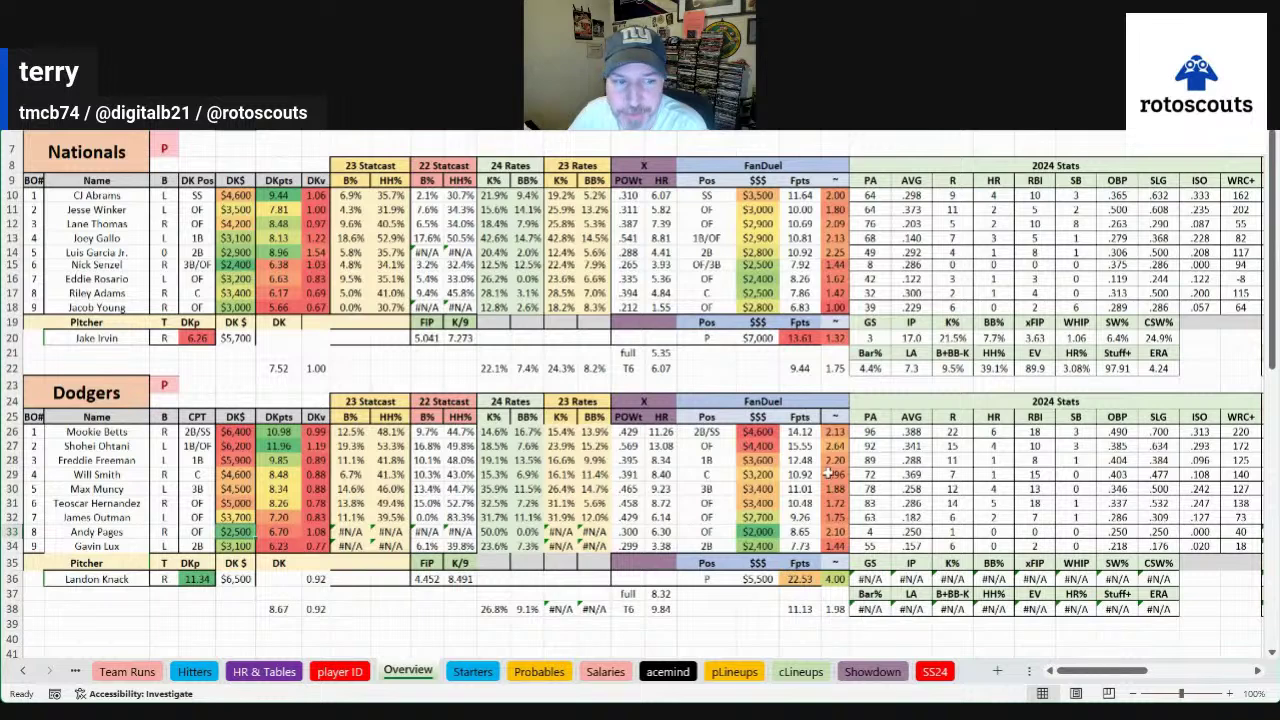
pyautogui.click(146, 488)
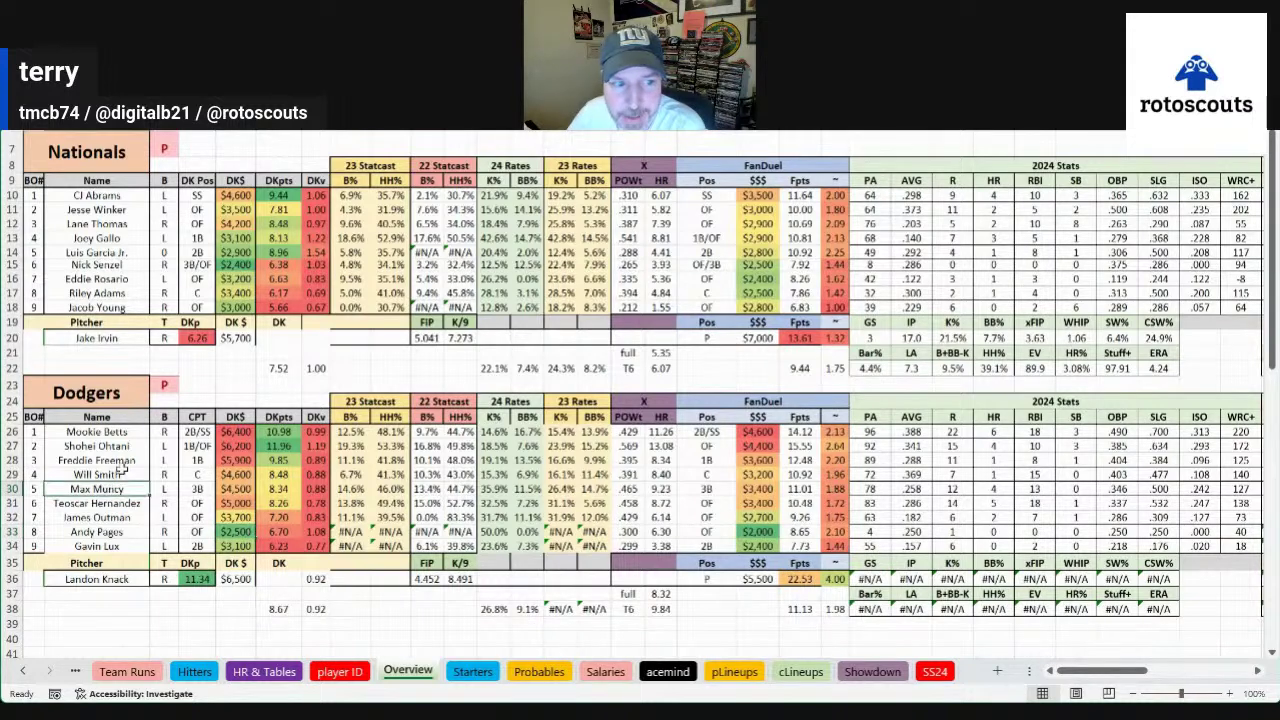
pyautogui.moveTo(146, 488); pyautogui.dragTo(140, 517)
pyautogui.click(133, 477)
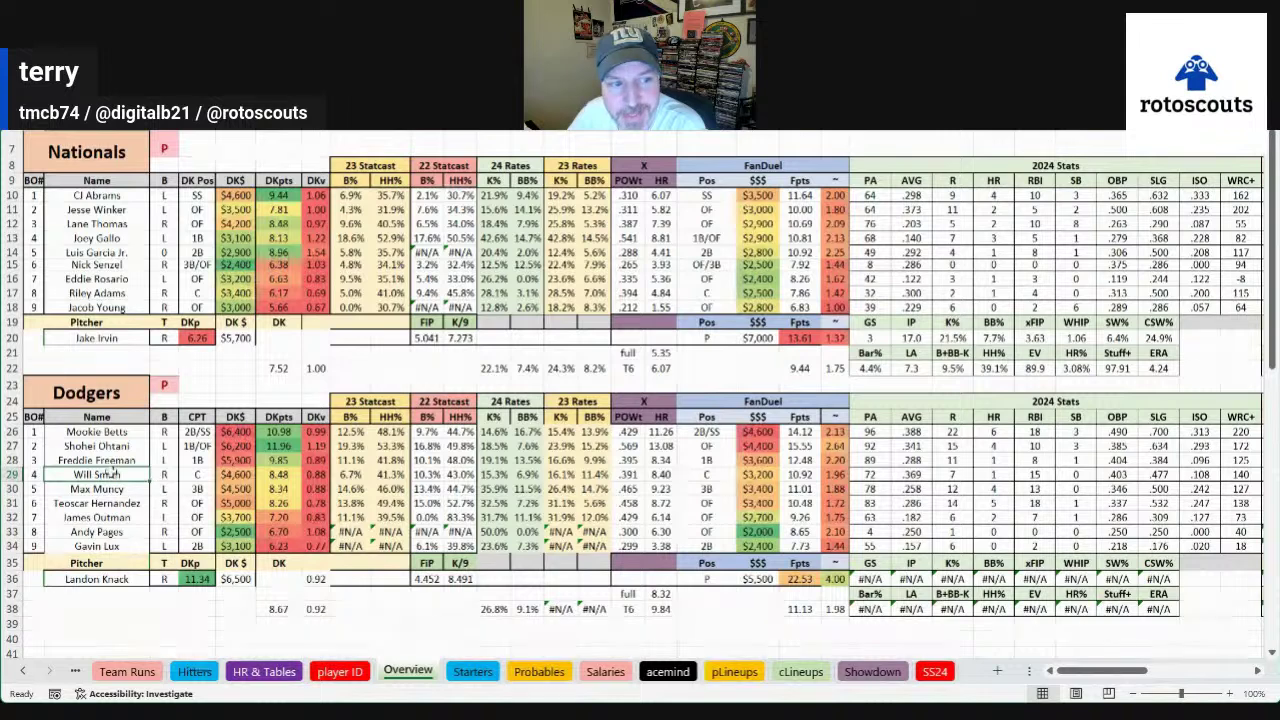
pyautogui.moveTo(111, 474)
pyautogui.mouseDown()
pyautogui.moveTo(115, 515)
pyautogui.moveTo(120, 496)
pyautogui.mouseUp()
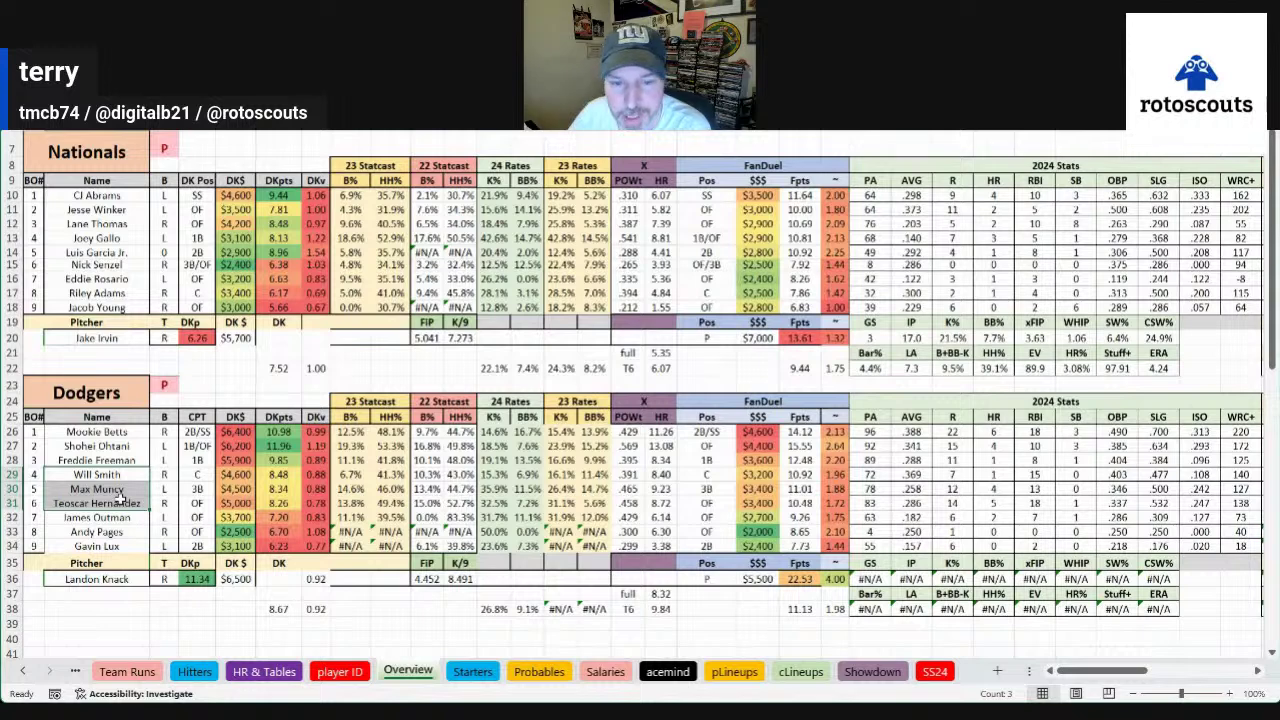
pyautogui.click(140, 505)
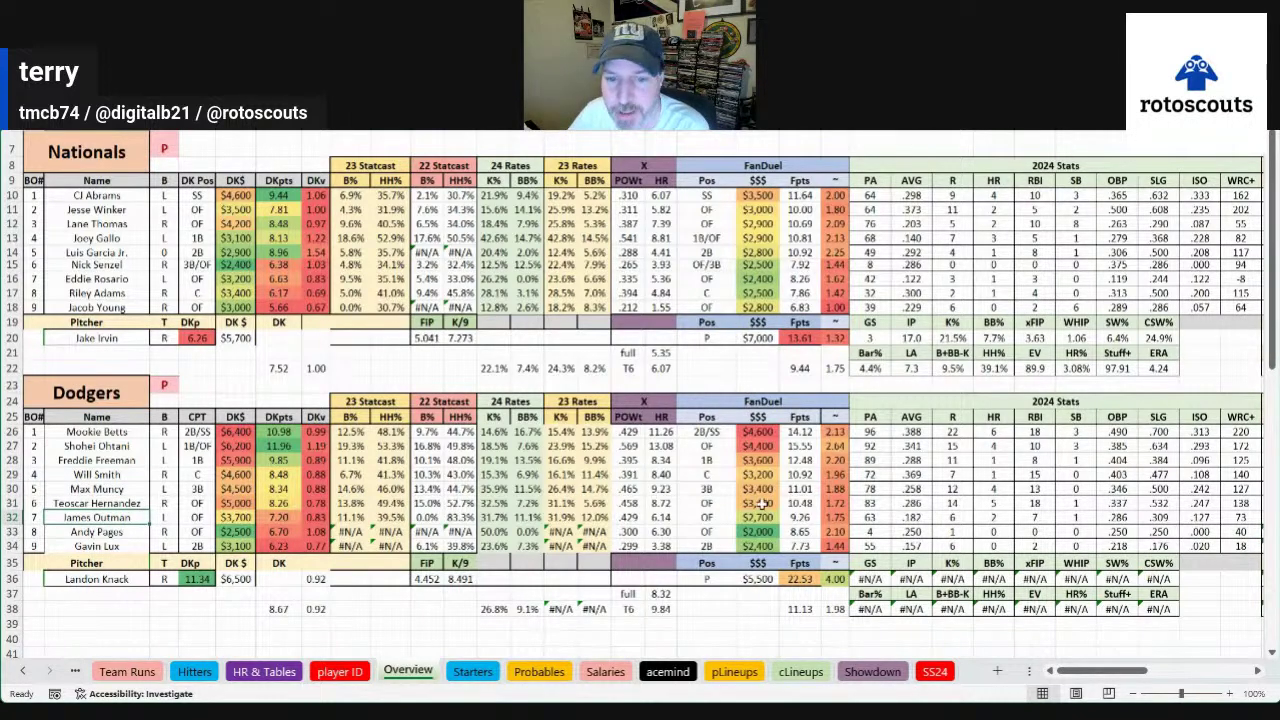
pyautogui.moveTo(97, 432); pyautogui.dragTo(100, 457)
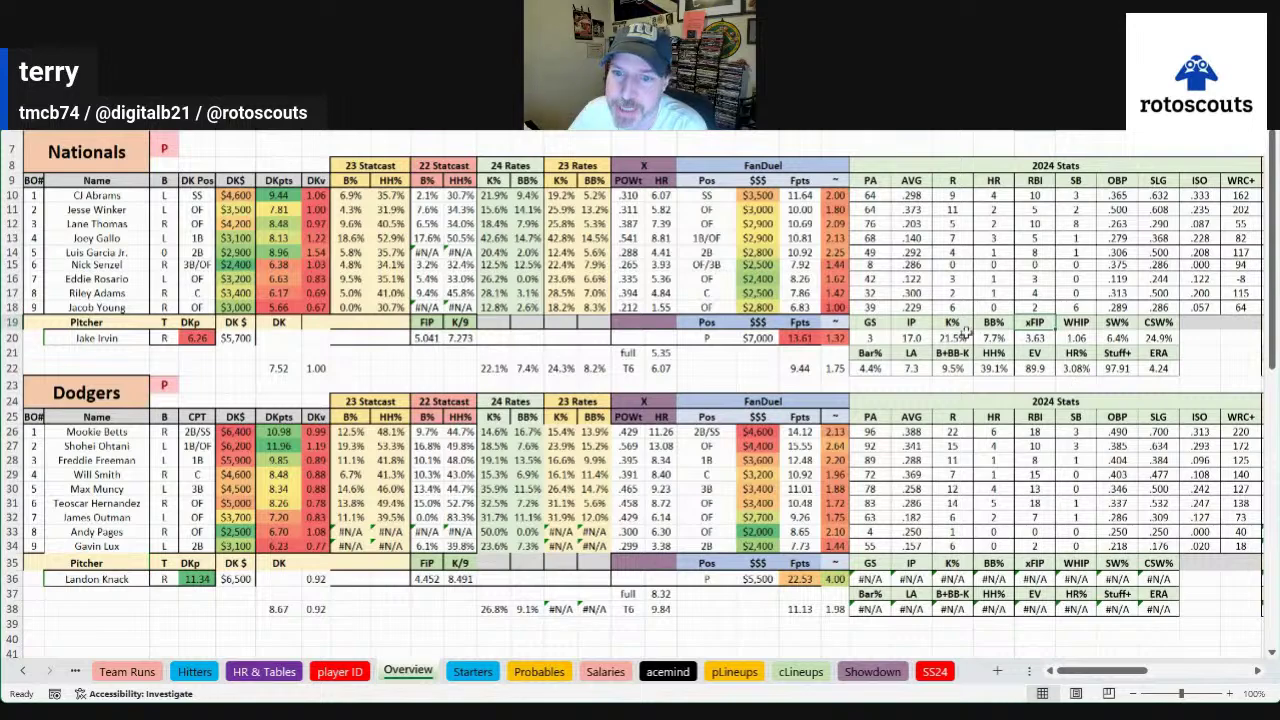
# Examine the Nationals pitcher's 2024 Bar% through HH% stats and his 2023 BB% and Bar% through EV stats
pyautogui.moveTo(870, 353); pyautogui.dragTo(993, 356)
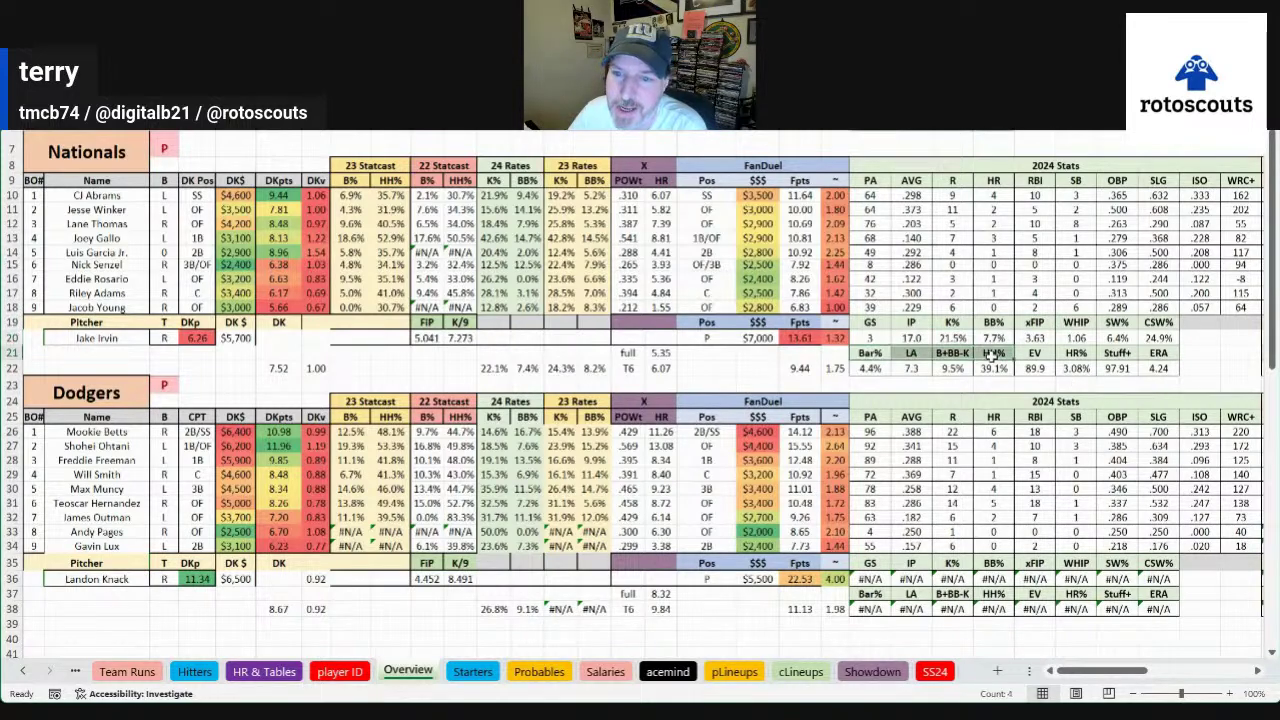
pyautogui.click(993, 369)
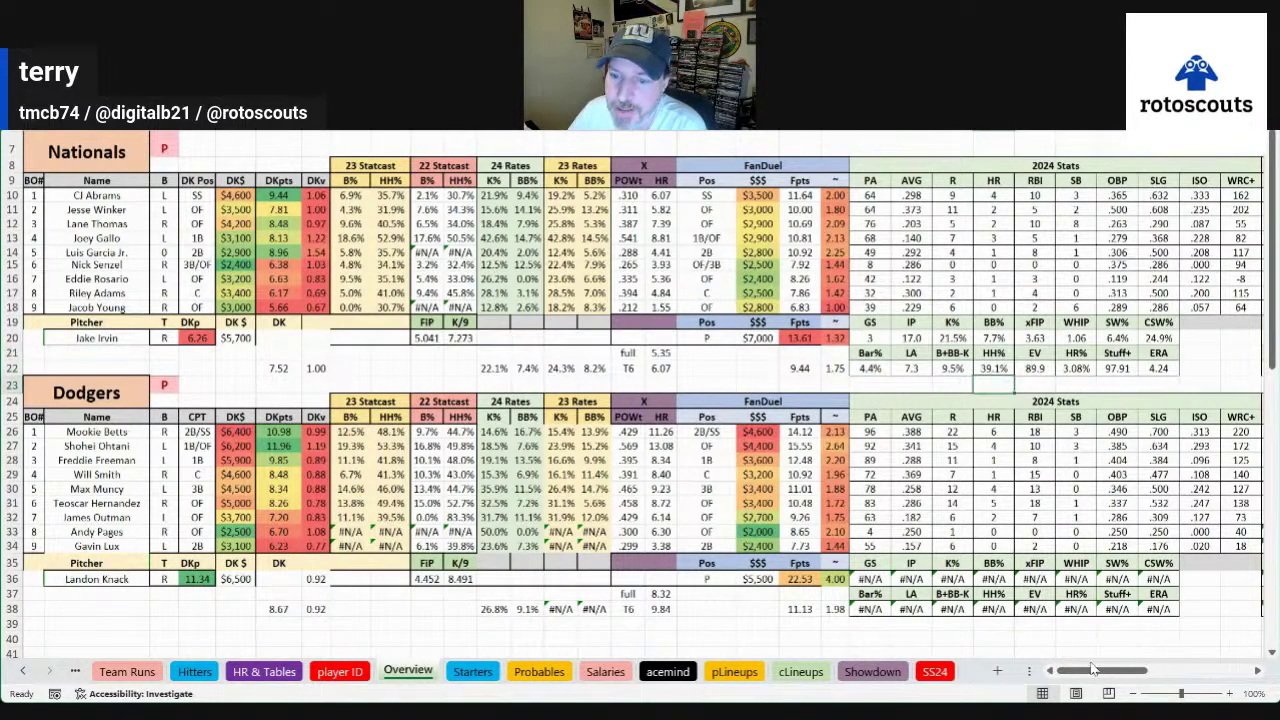
pyautogui.moveTo(1093, 668); pyautogui.dragTo(1130, 668)
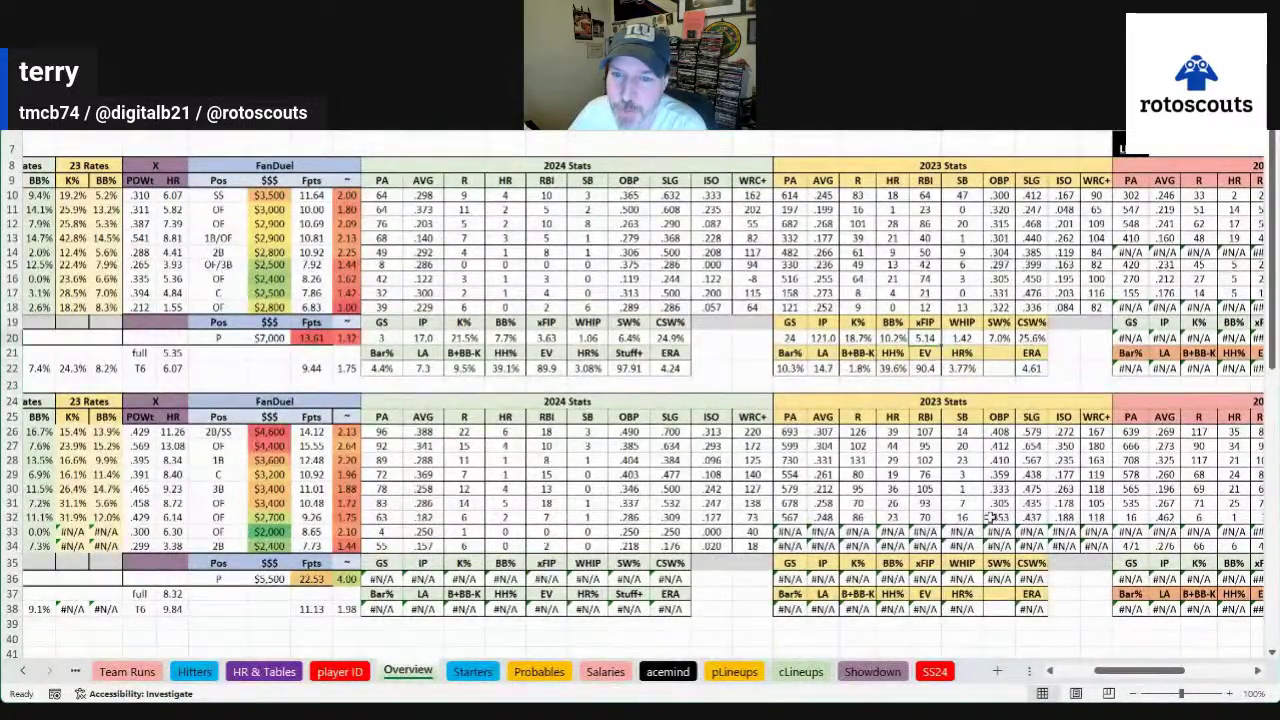
pyautogui.click(892, 338)
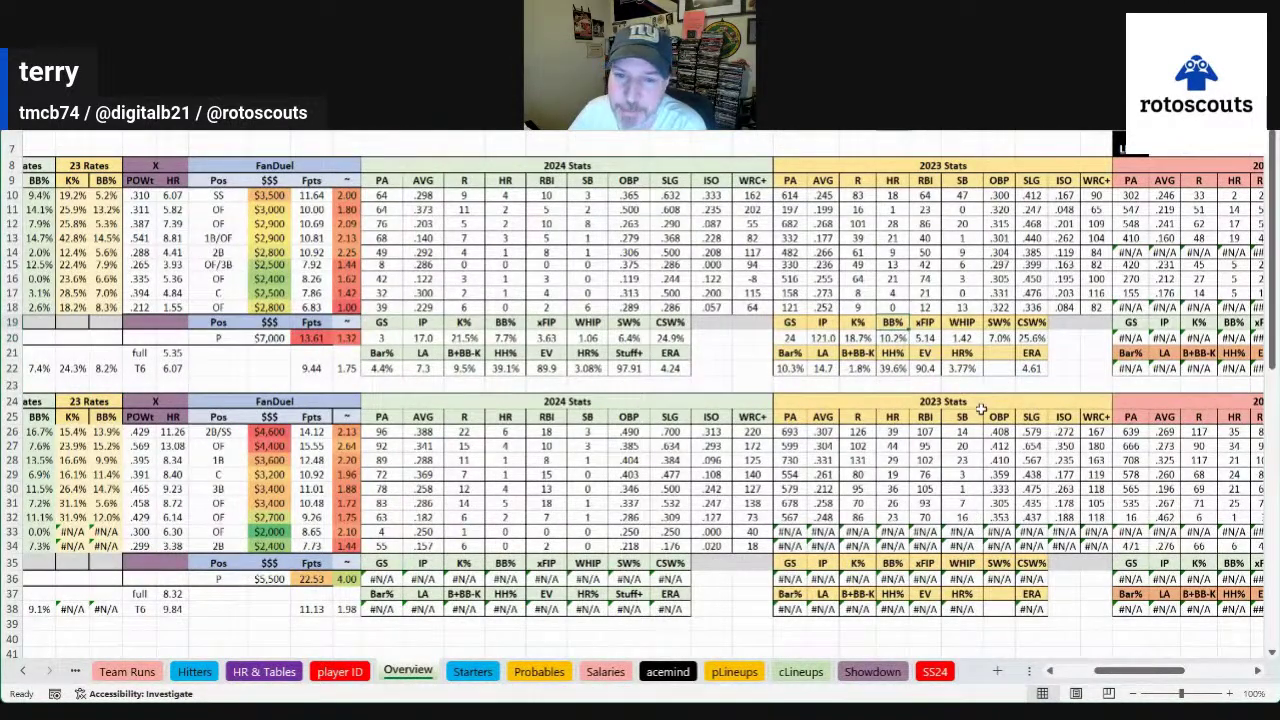
pyautogui.moveTo(800, 370); pyautogui.dragTo(930, 370)
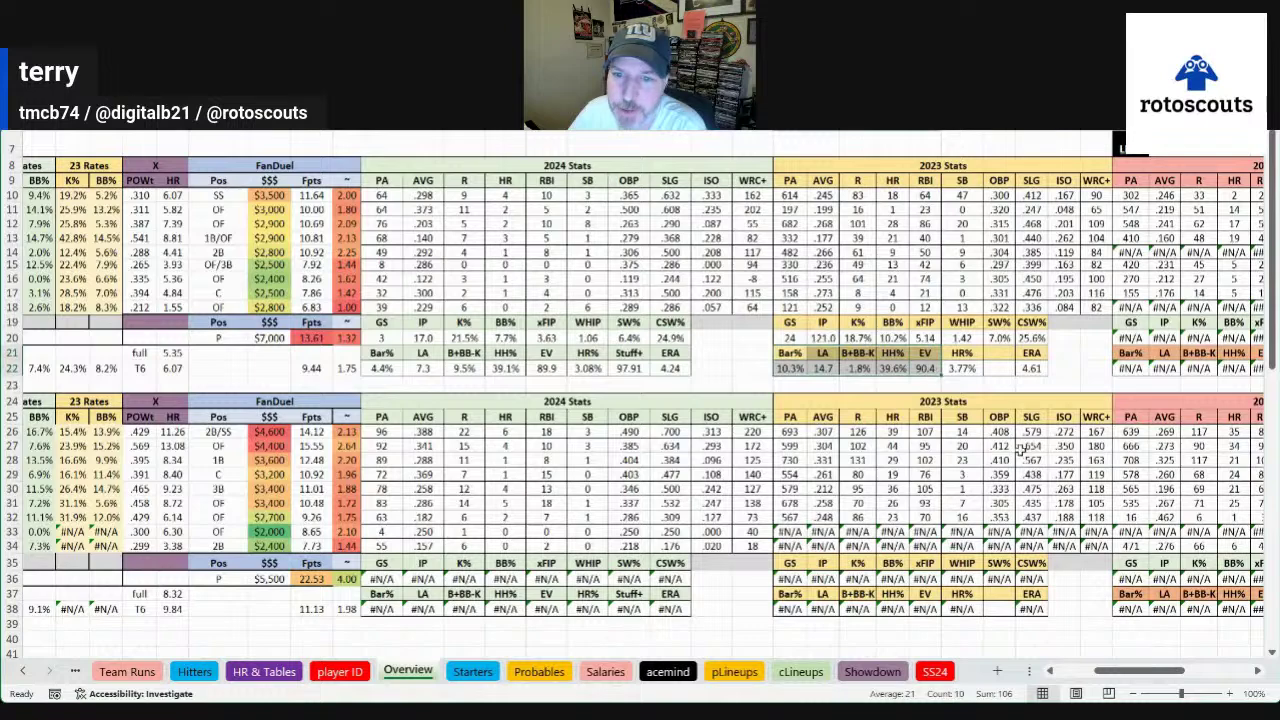
pyautogui.click(1015, 495)
pyautogui.moveTo(1152, 671); pyautogui.dragTo(1115, 671)
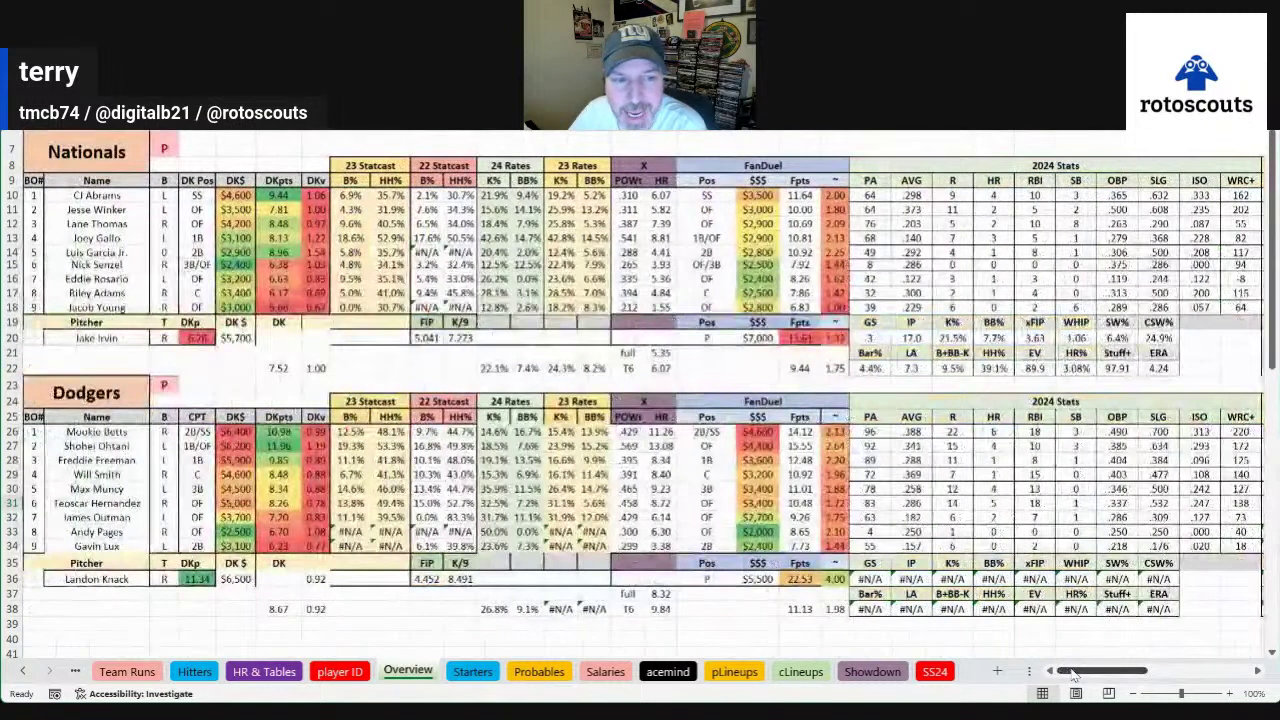
# Review the full Dodgers batting order and the ninth hitter's 2024 batting stats
pyautogui.moveTo(72, 428); pyautogui.dragTo(88, 540)
pyautogui.click(120, 546)
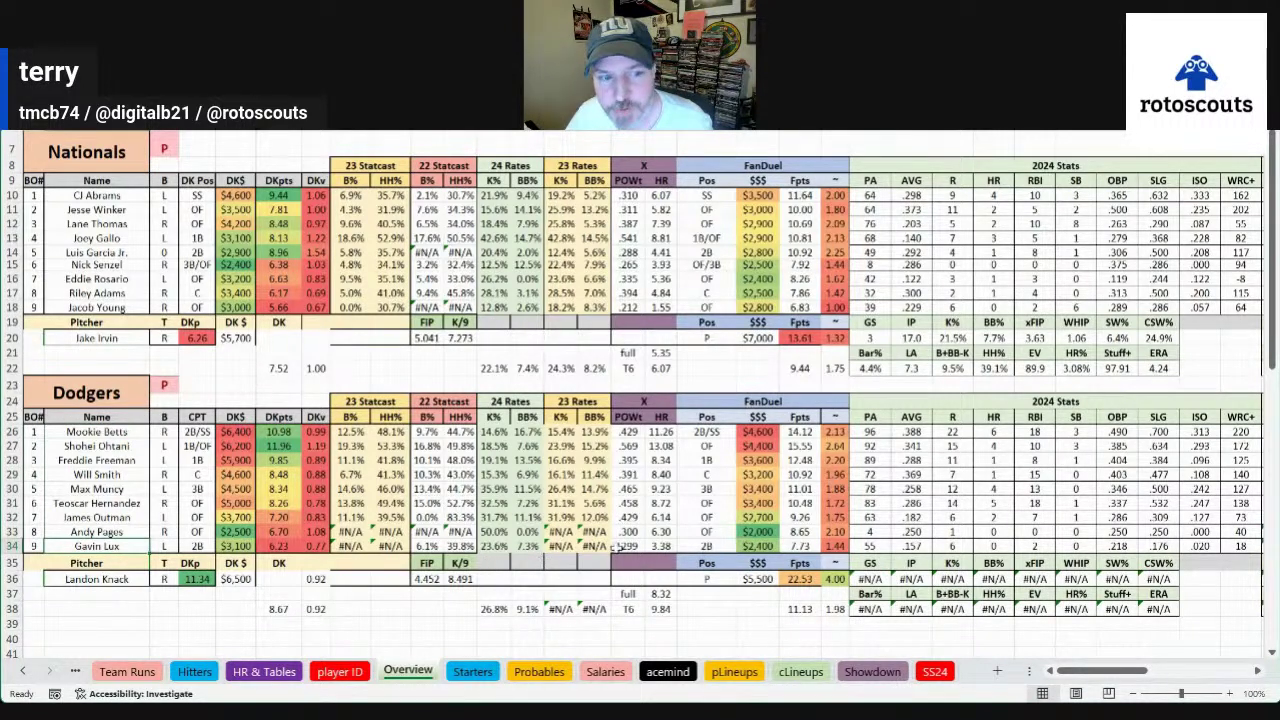
pyautogui.moveTo(905, 546); pyautogui.dragTo(1103, 546)
pyautogui.click(1107, 546)
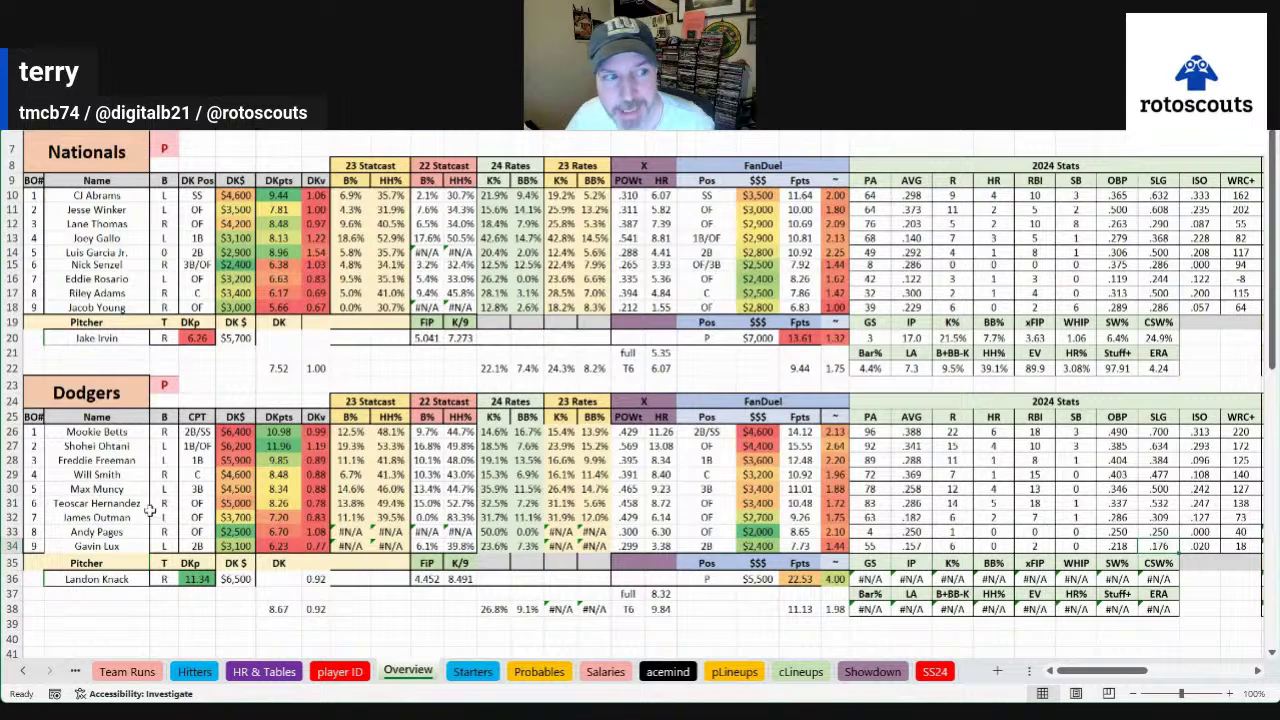
# Switch the overview from the Nationals matchup to the Cardinals versus Athletics matchup
pyautogui.click(122, 152)
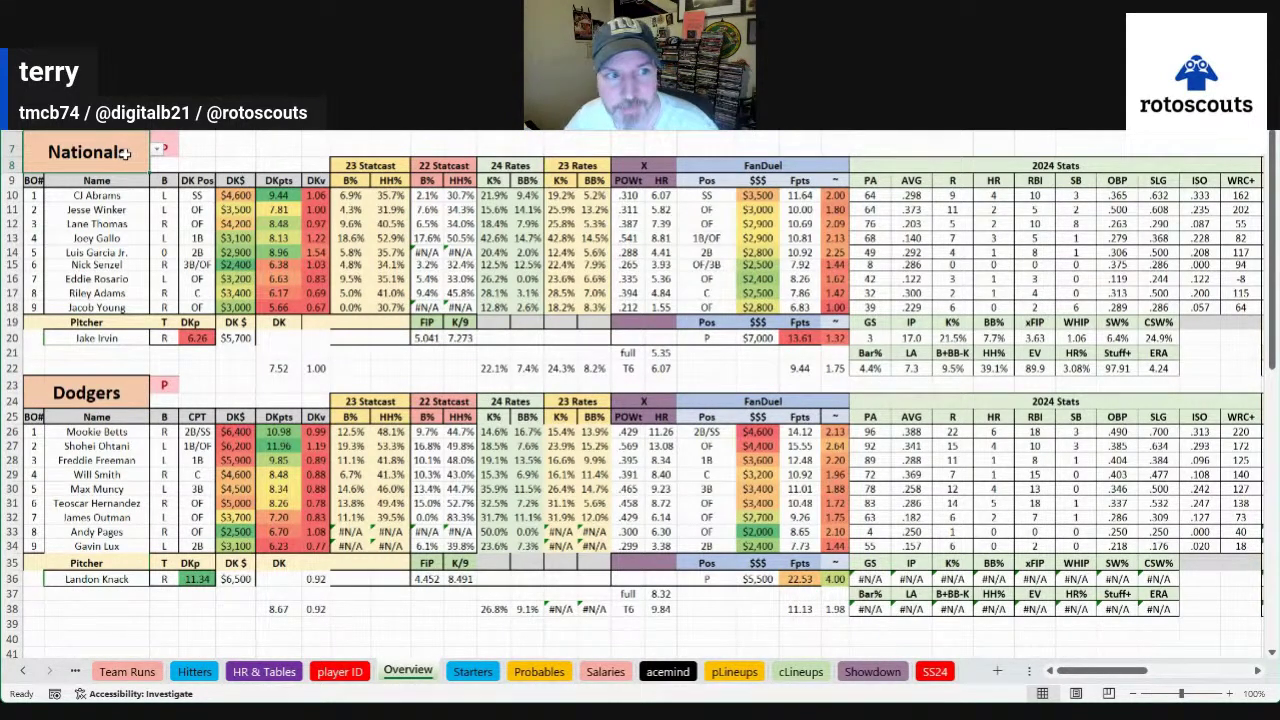
pyautogui.click(157, 148)
pyautogui.click(90, 295)
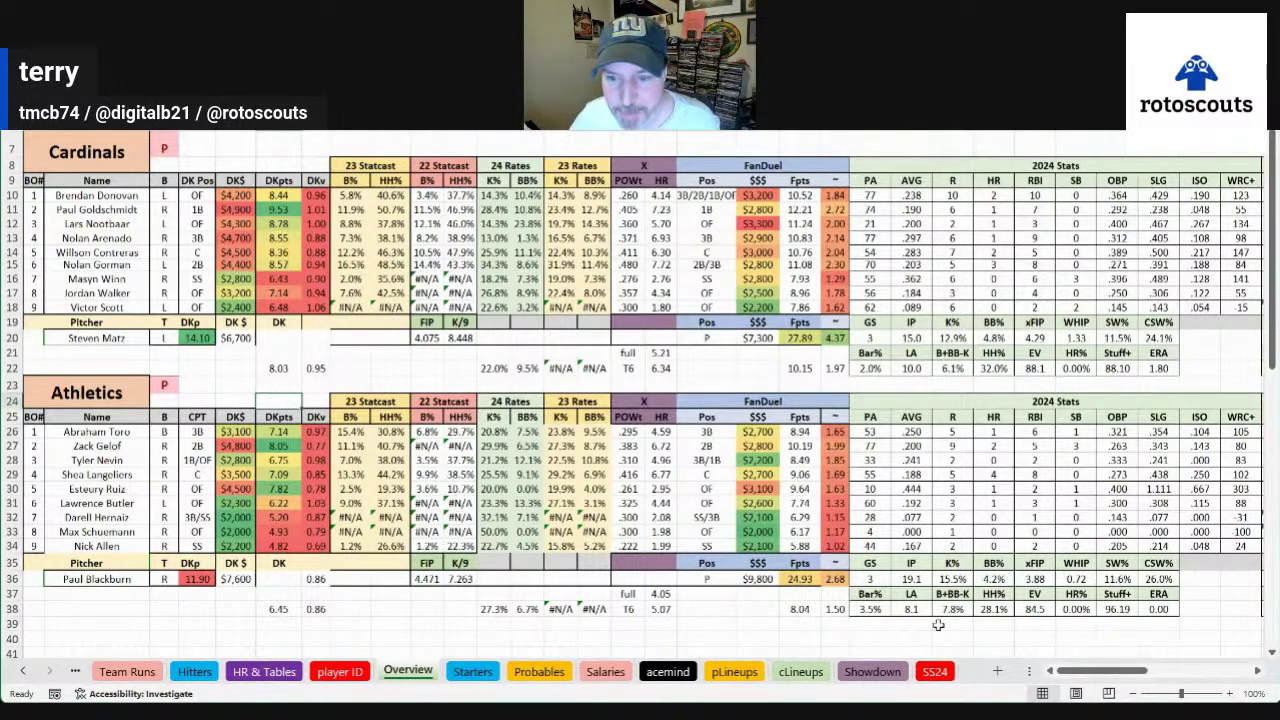
# Examine the Cardinals pitcher's 2023 HH%, EV and HR% stats
pyautogui.moveTo(1065, 672); pyautogui.dragTo(1118, 677)
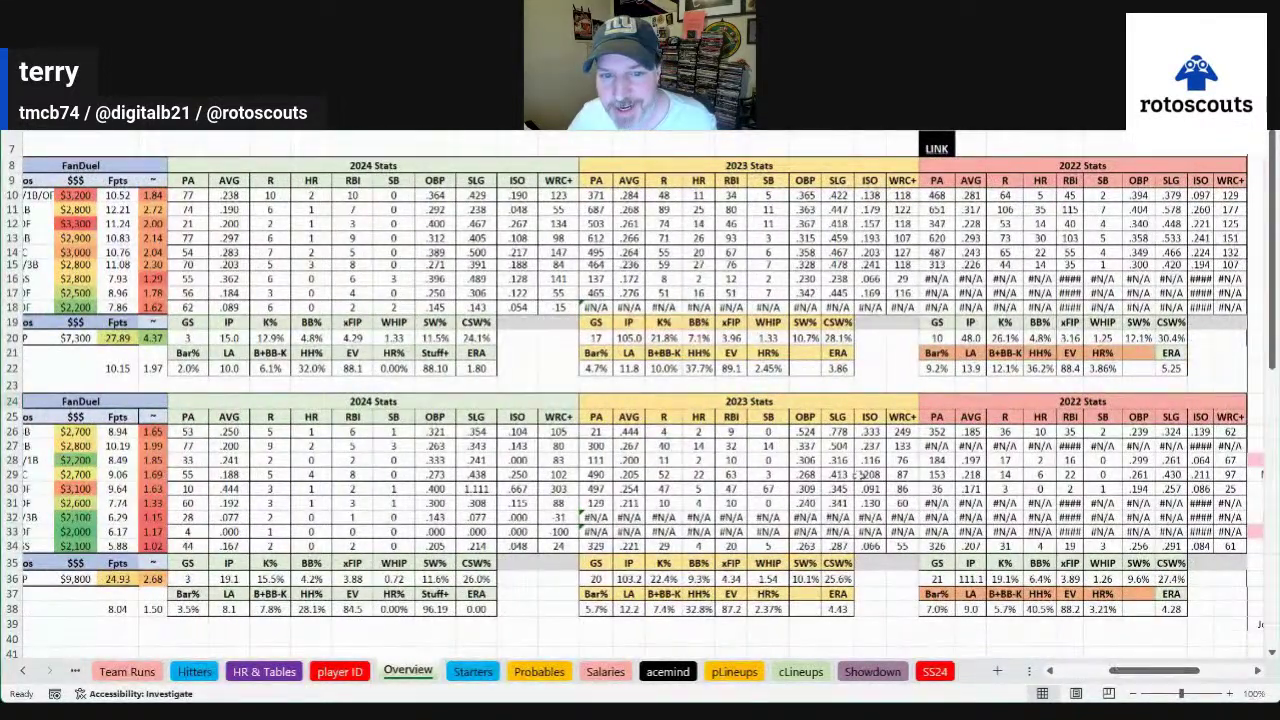
pyautogui.moveTo(731, 368); pyautogui.dragTo(698, 368)
pyautogui.click(768, 368)
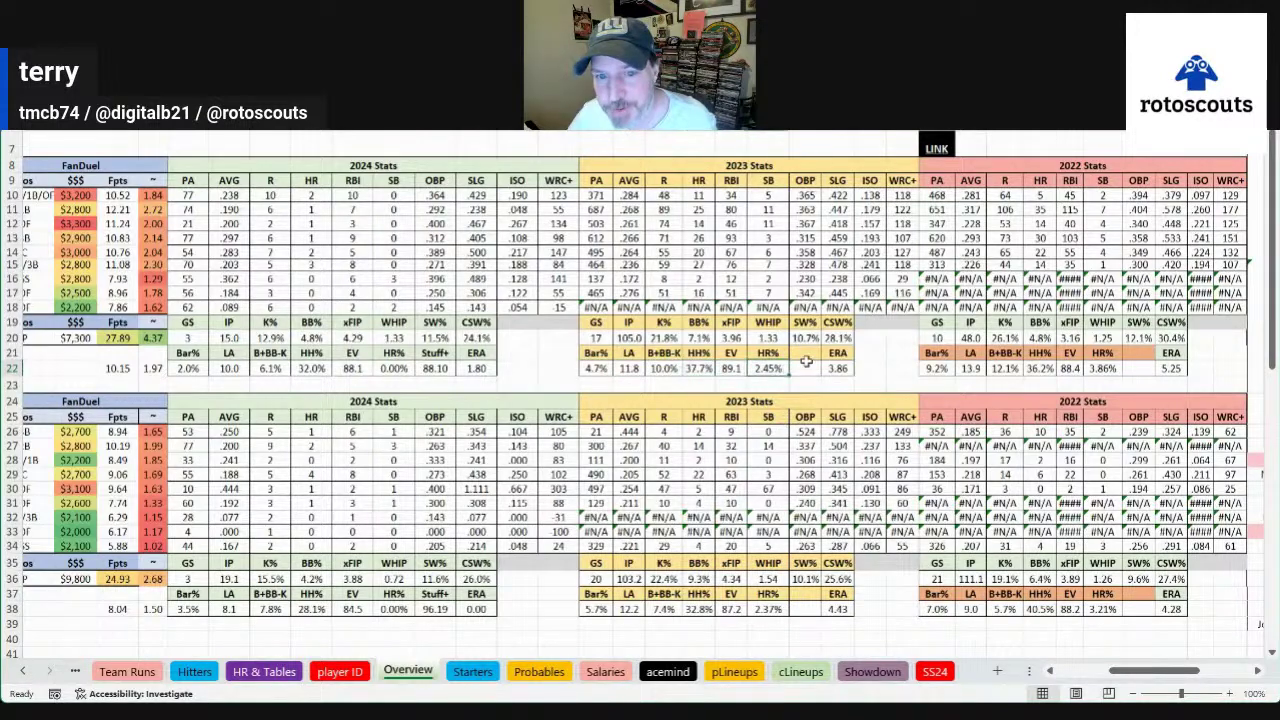
# Examine the Cardinals pitcher's 2023 xFIP, SW% and CSW% and his 2022 IP, SW% and CSW% stats
pyautogui.click(857, 368)
pyautogui.click(738, 338)
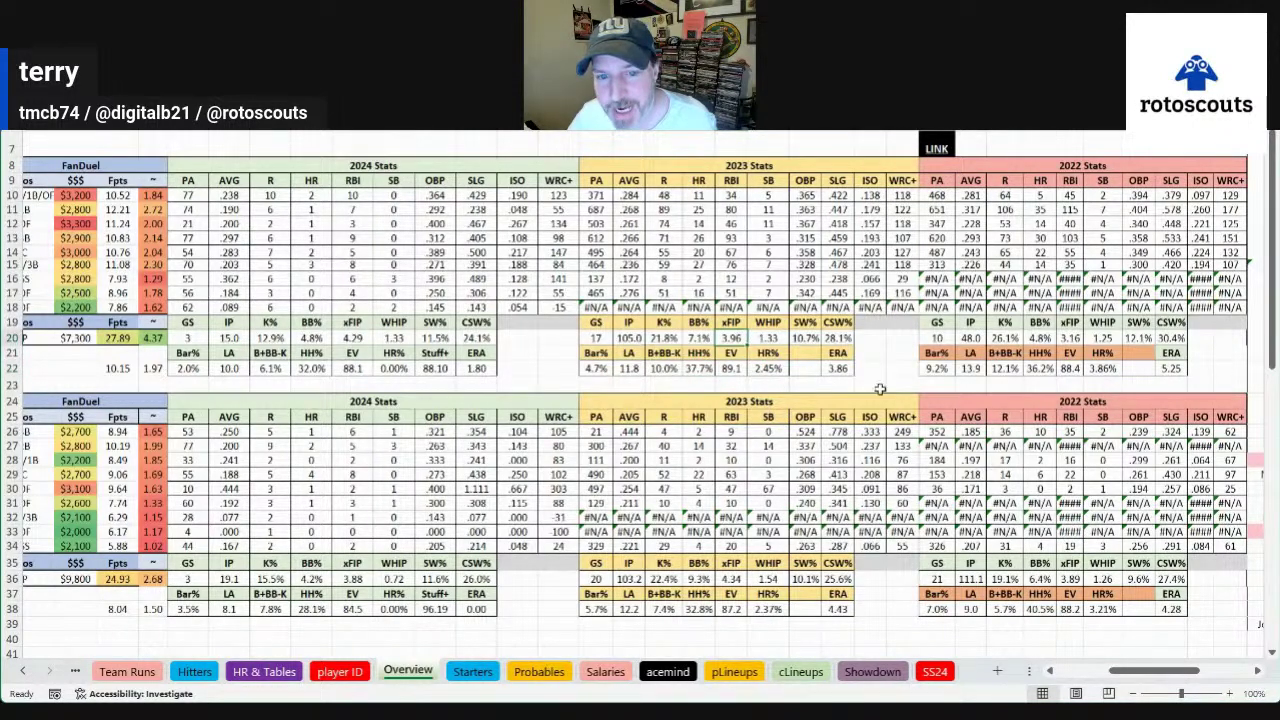
pyautogui.click(806, 338)
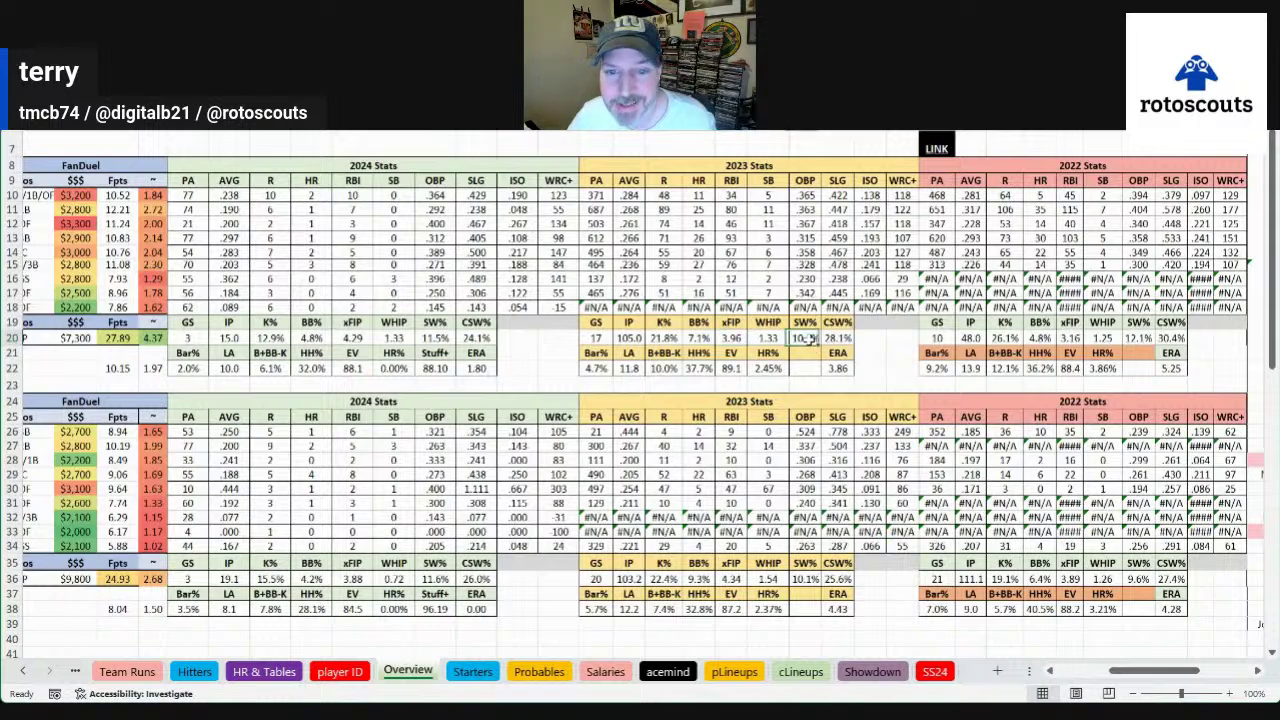
pyautogui.click(838, 322)
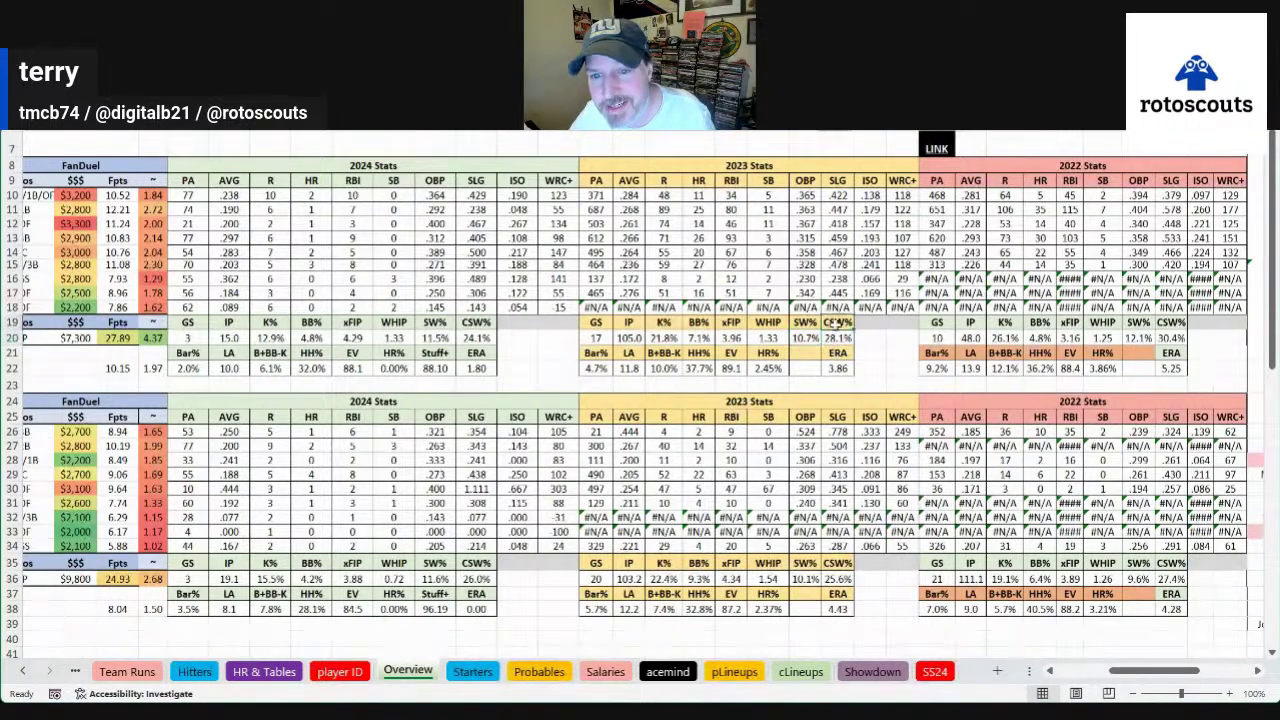
pyautogui.moveTo(1136, 323); pyautogui.dragTo(1162, 338)
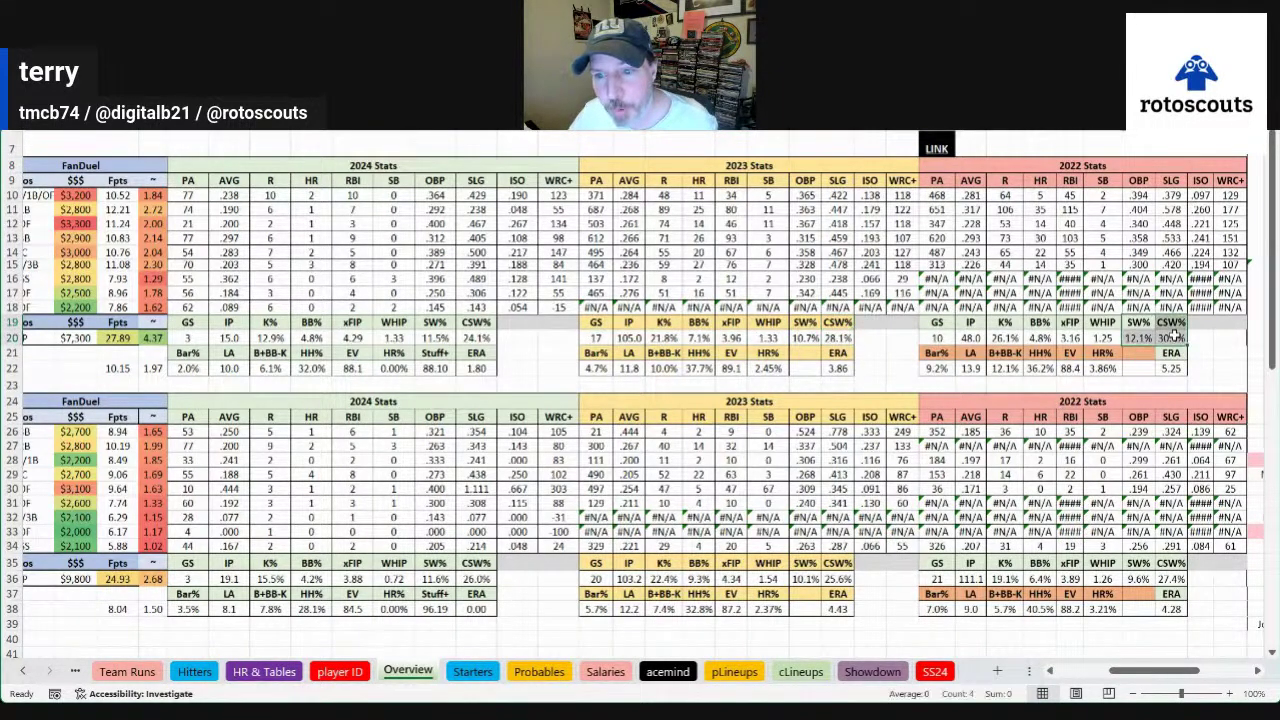
pyautogui.click(975, 339)
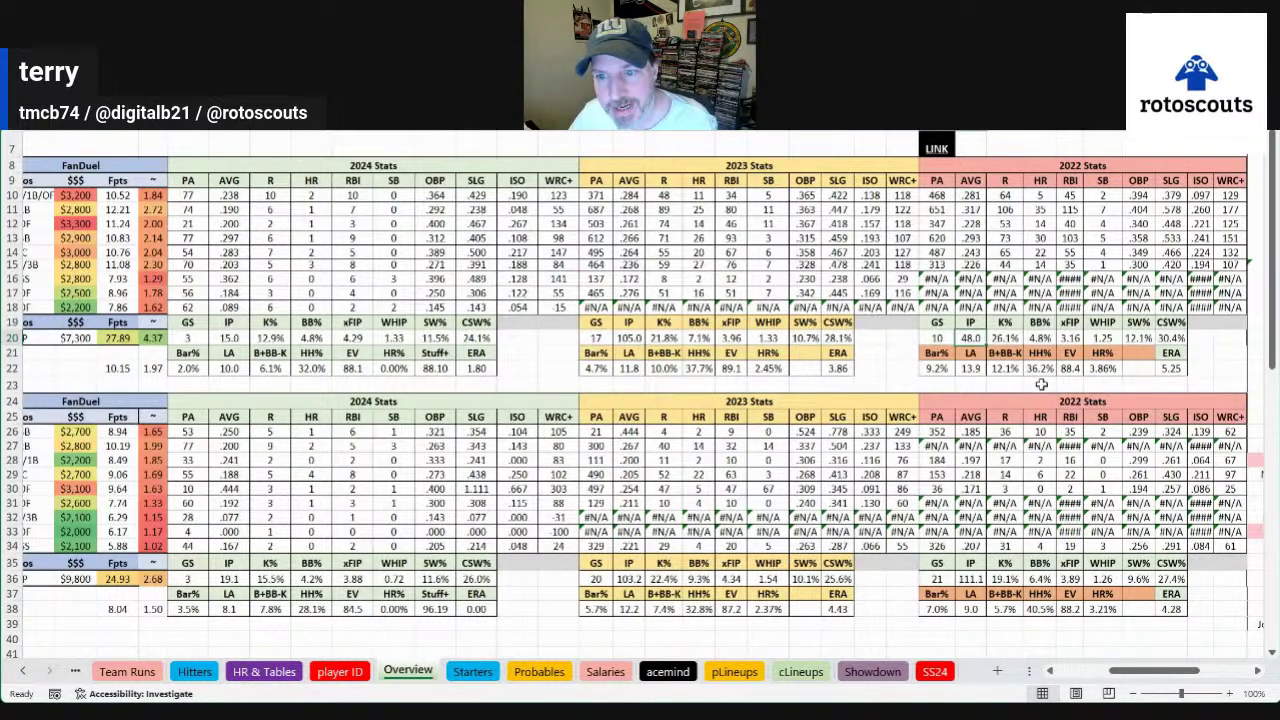
pyautogui.moveTo(1140, 338); pyautogui.dragTo(1172, 340)
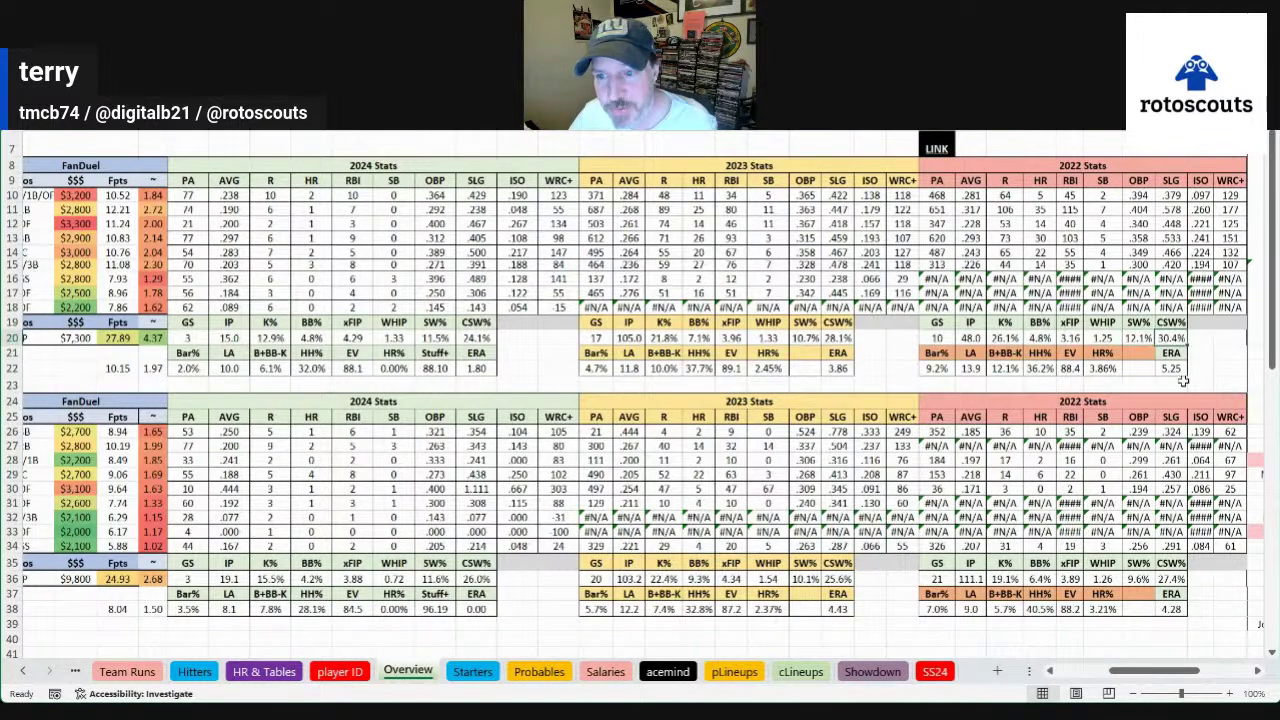
# Review the first, second, fourth and fifth hitters in the Athletics batting order
pyautogui.click(1069, 674)
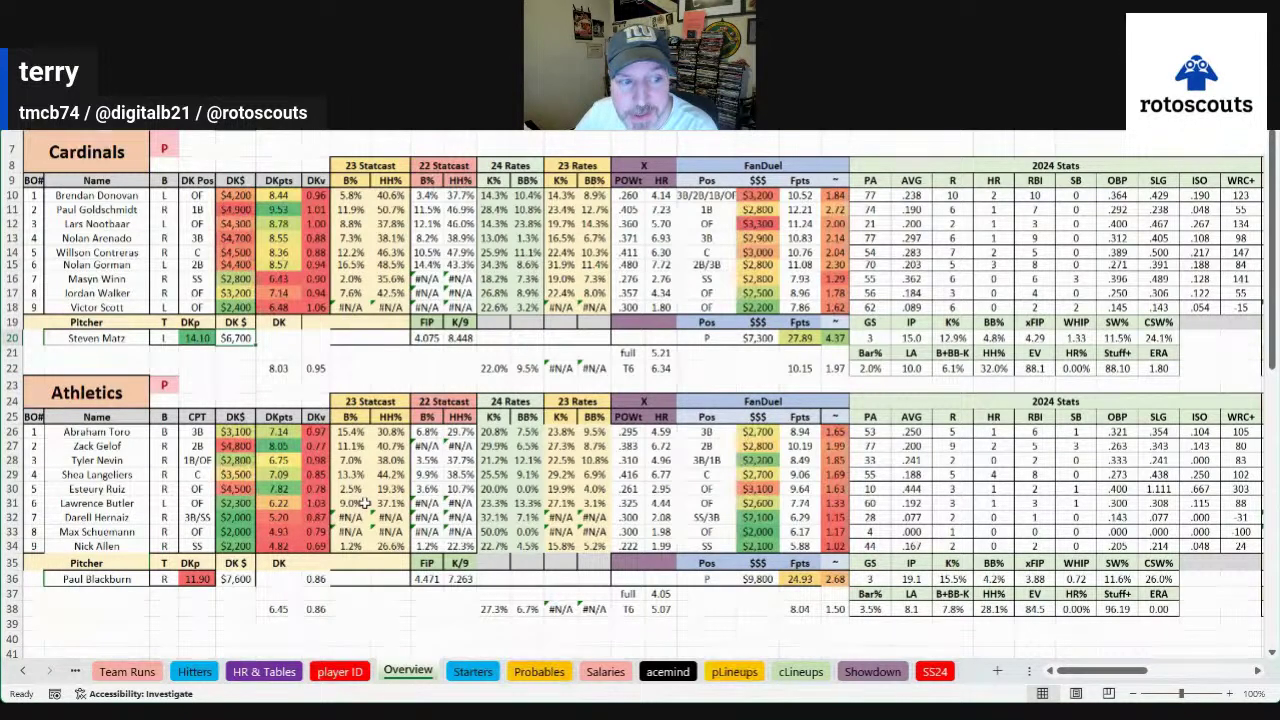
pyautogui.click(92, 490)
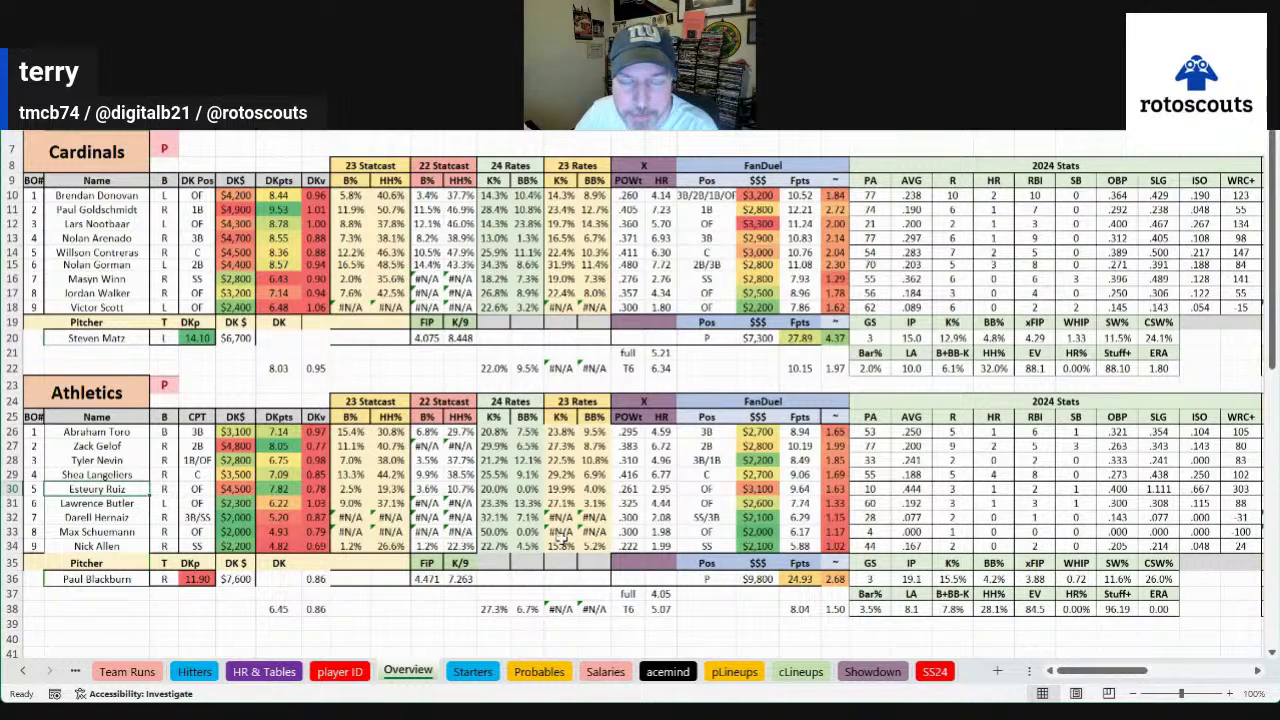
pyautogui.click(117, 446)
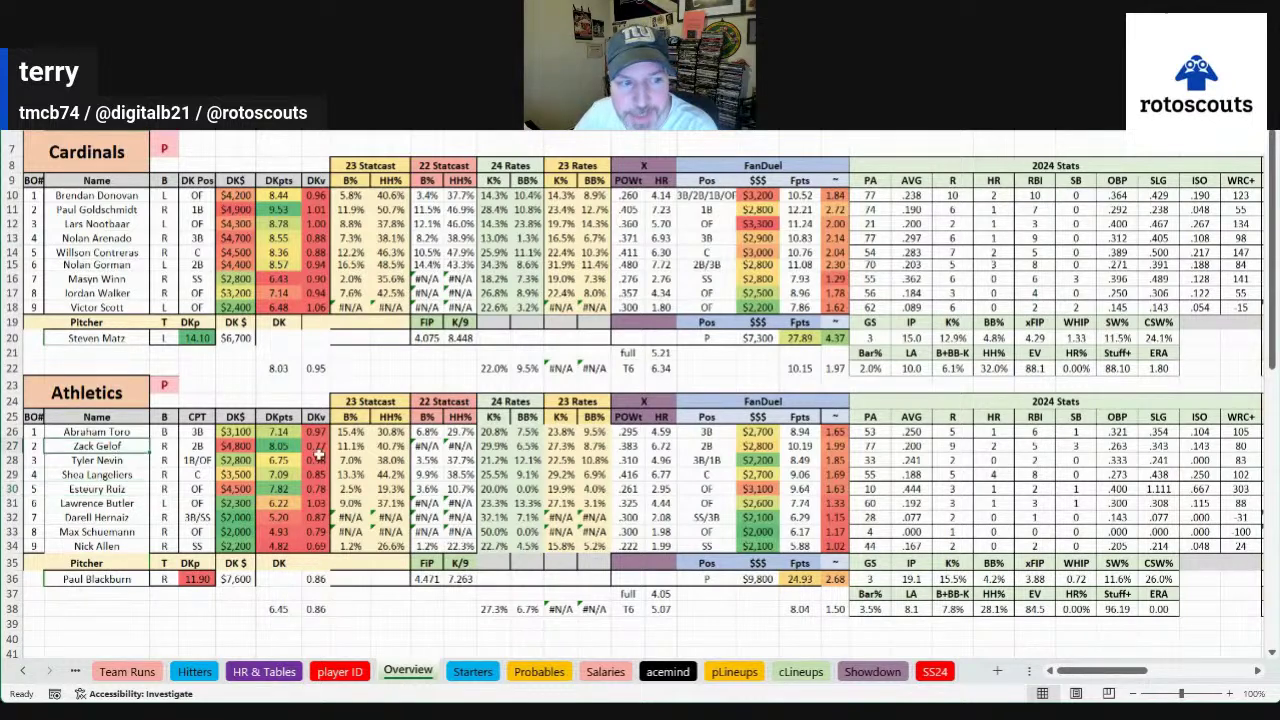
pyautogui.click(122, 475)
pyautogui.click(118, 489)
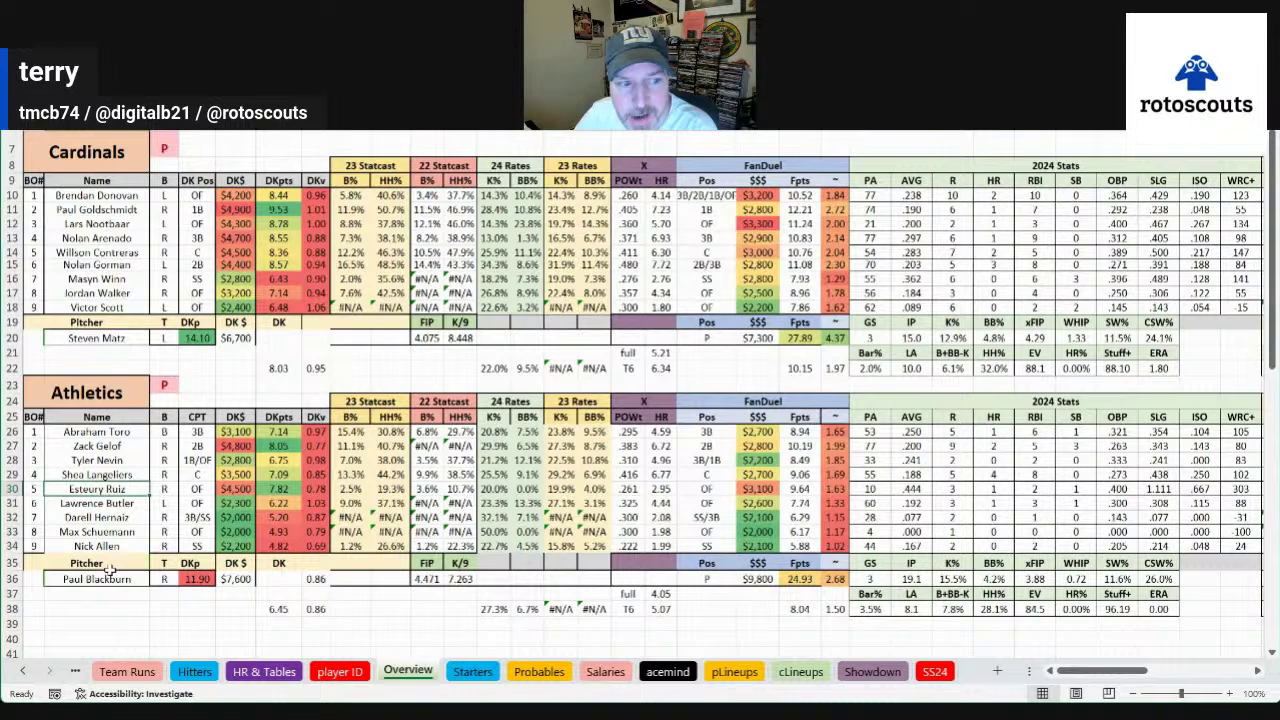
pyautogui.click(100, 434)
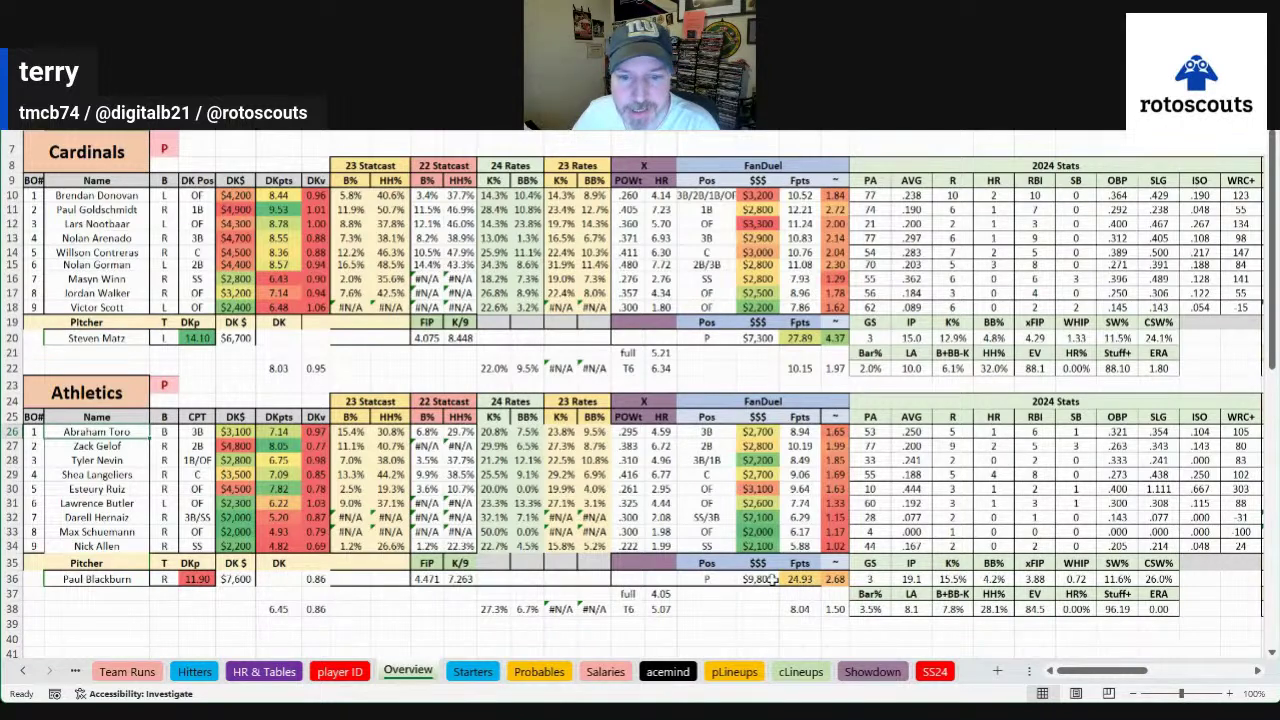
# Examine the Athletics pitcher's FanDuel salary and projected points, and his 2023 and 2022 Bar% through HR% stats and 2022 ERA
pyautogui.click(770, 579)
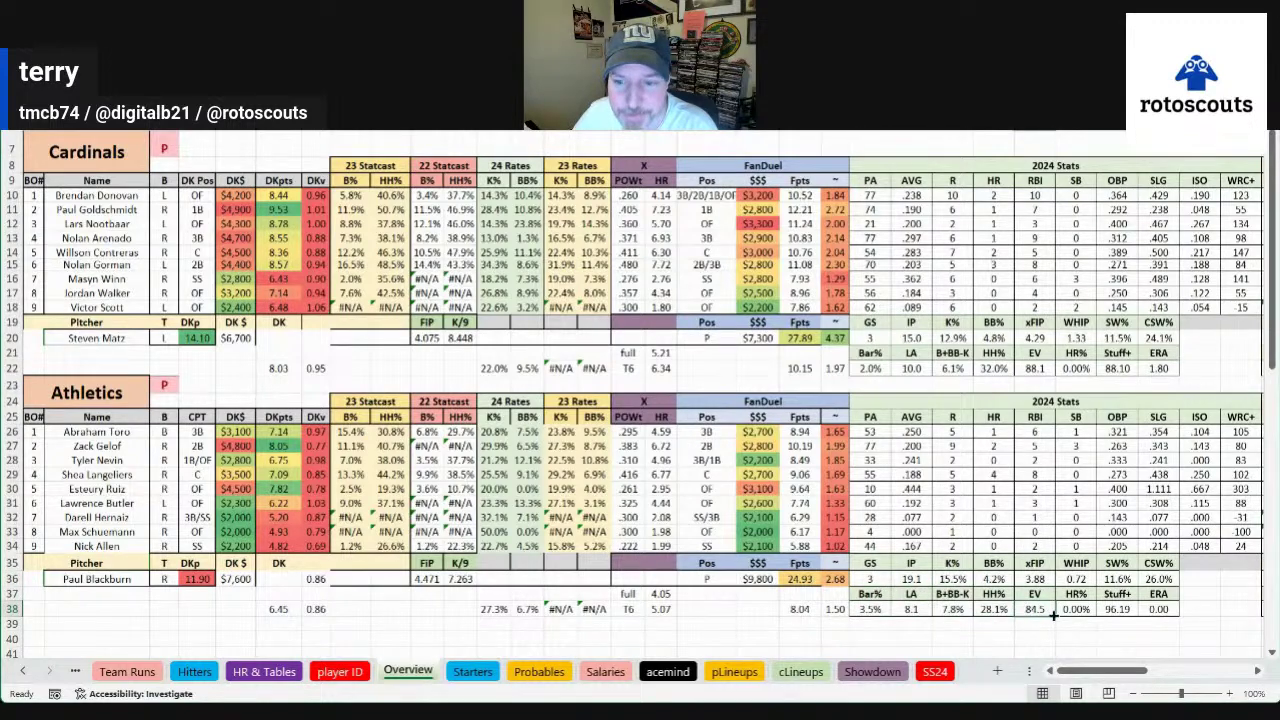
pyautogui.hscroll(3, 1098, 668)
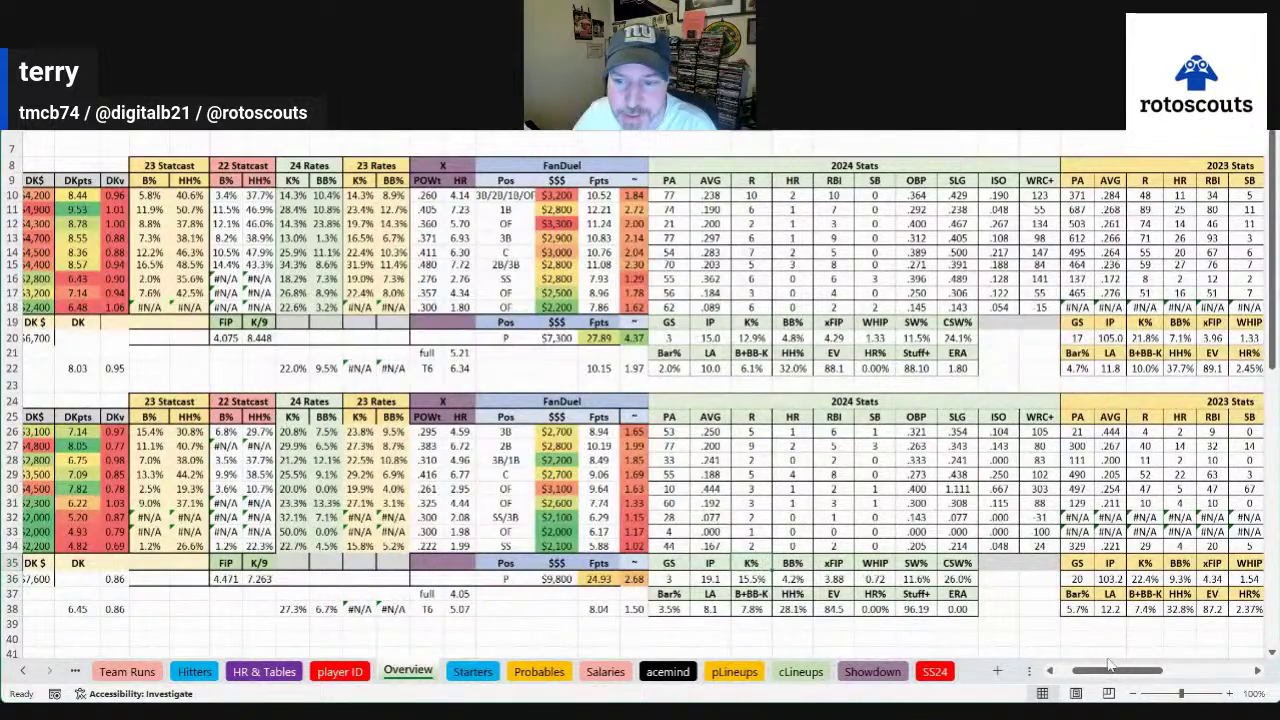
pyautogui.moveTo(1120, 675); pyautogui.dragTo(1160, 675)
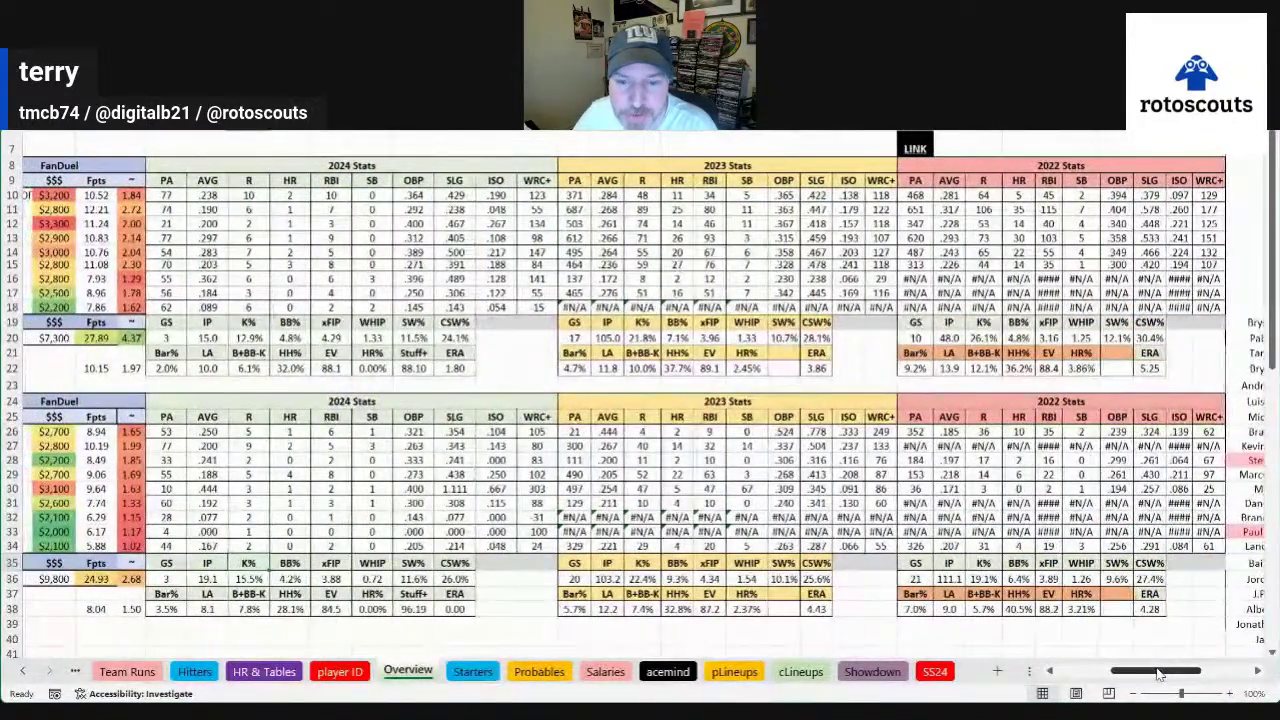
pyautogui.moveTo(1158, 675); pyautogui.dragTo(1155, 675)
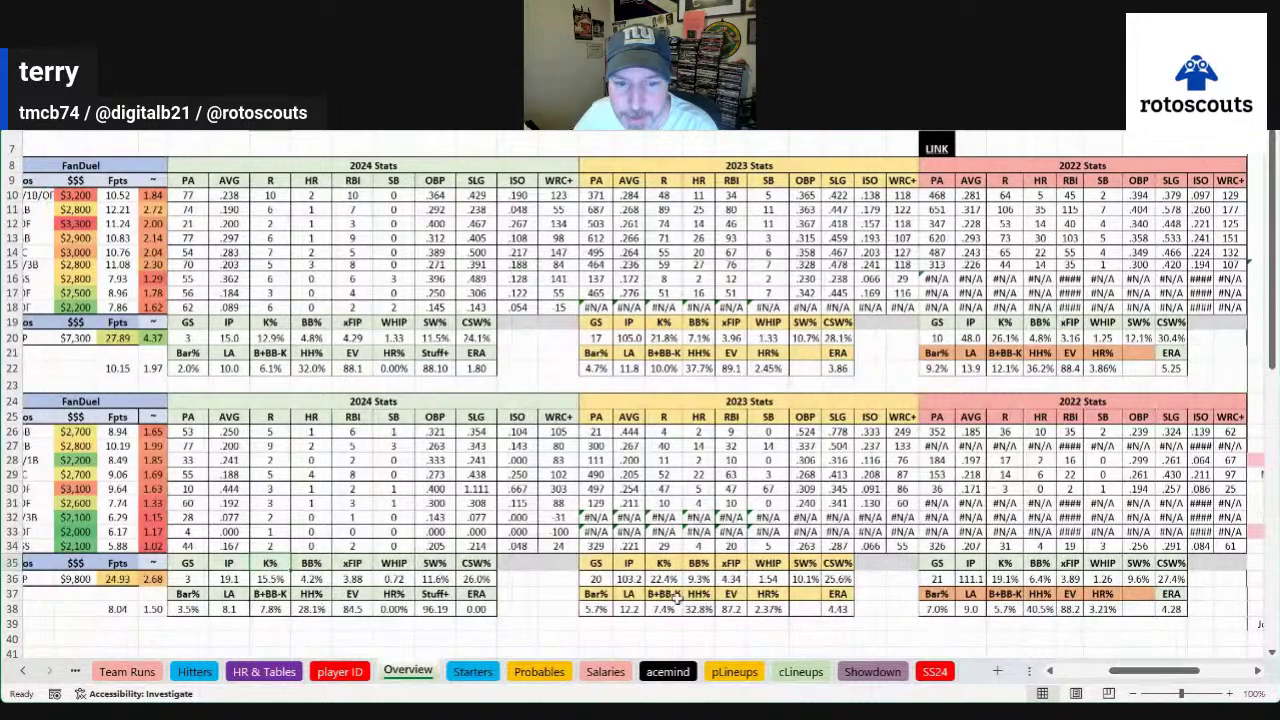
pyautogui.moveTo(595, 590); pyautogui.dragTo(812, 610)
pyautogui.moveTo(928, 593); pyautogui.dragTo(1097, 612)
pyautogui.click(1158, 610)
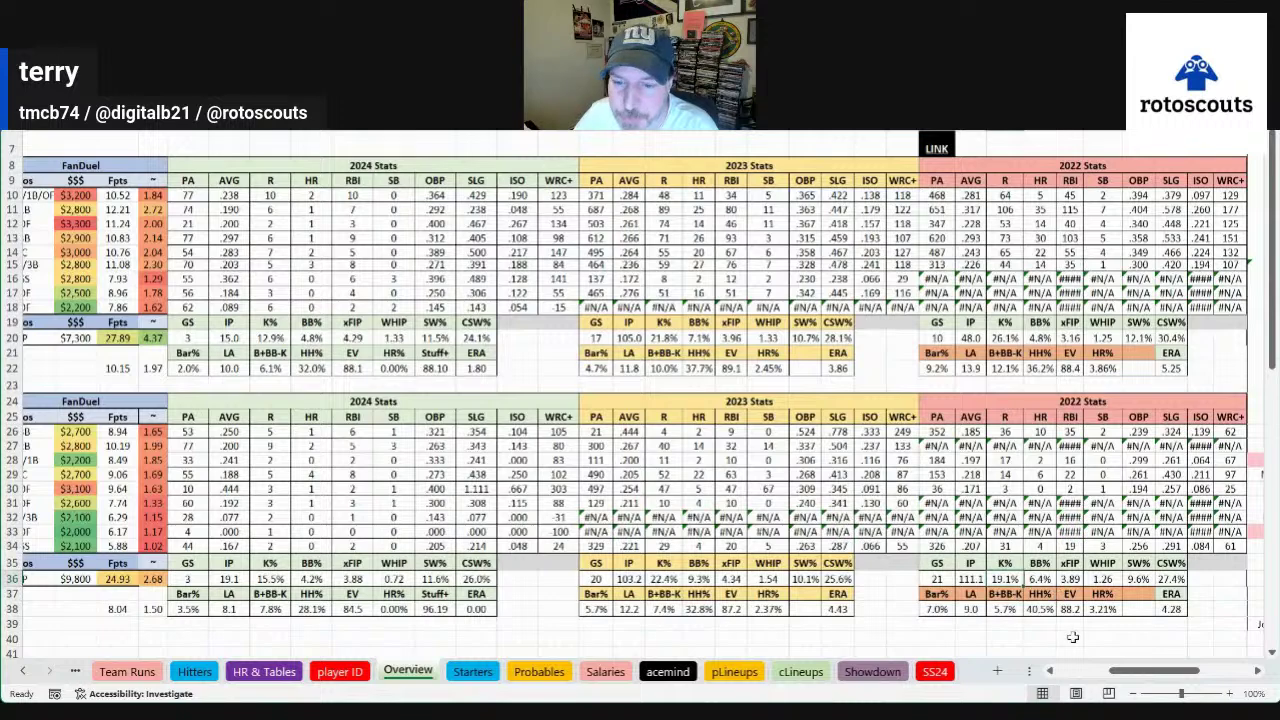
pyautogui.hscroll(-10, 1071, 635)
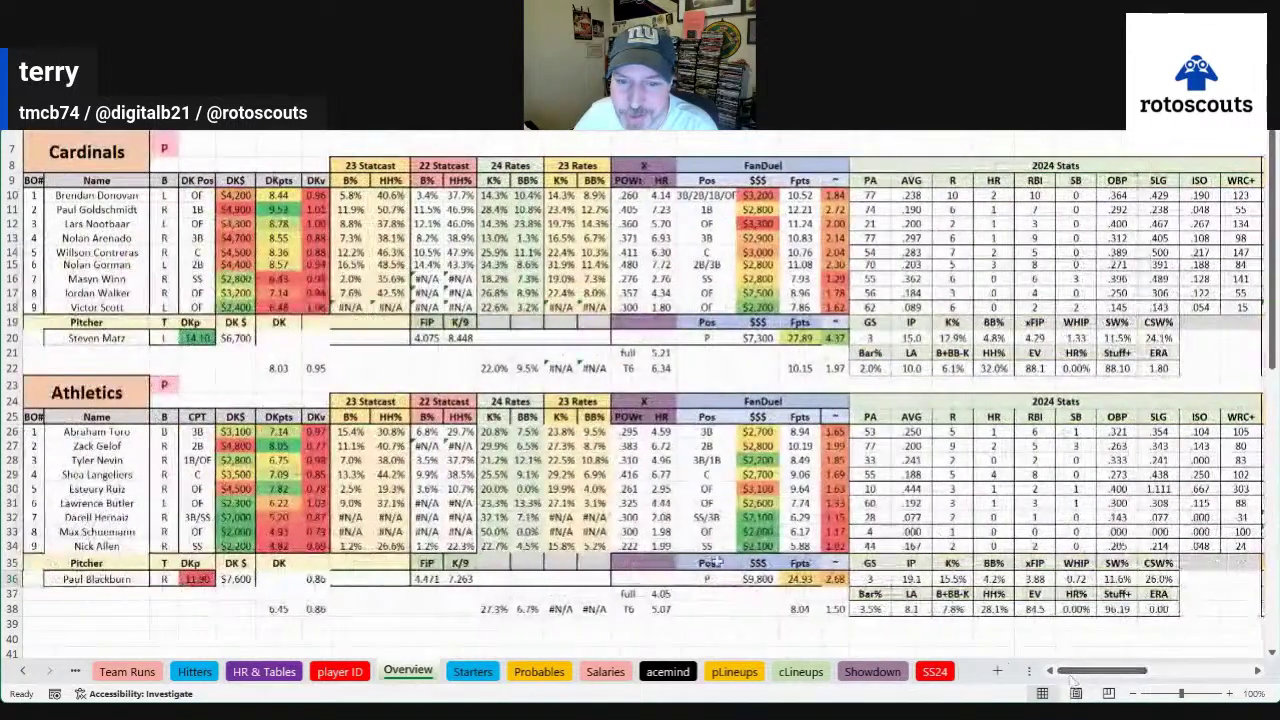
pyautogui.moveTo(705, 579); pyautogui.dragTo(808, 580)
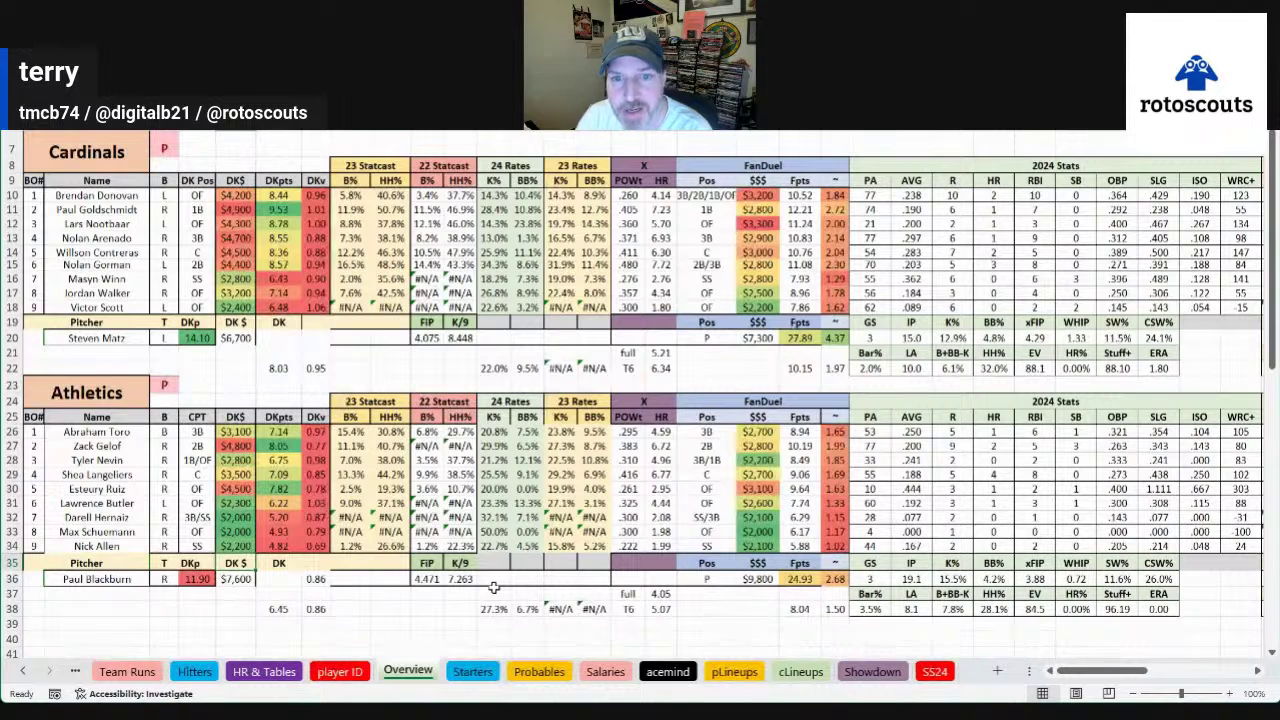
# Review the DraftKings salaries of the Cardinals hitters and check the Athletics pitcher's and lower-order hitters' salaries against them
pyautogui.moveTo(233, 194); pyautogui.dragTo(236, 277)
pyautogui.moveTo(237, 580); pyautogui.dragTo(240, 512)
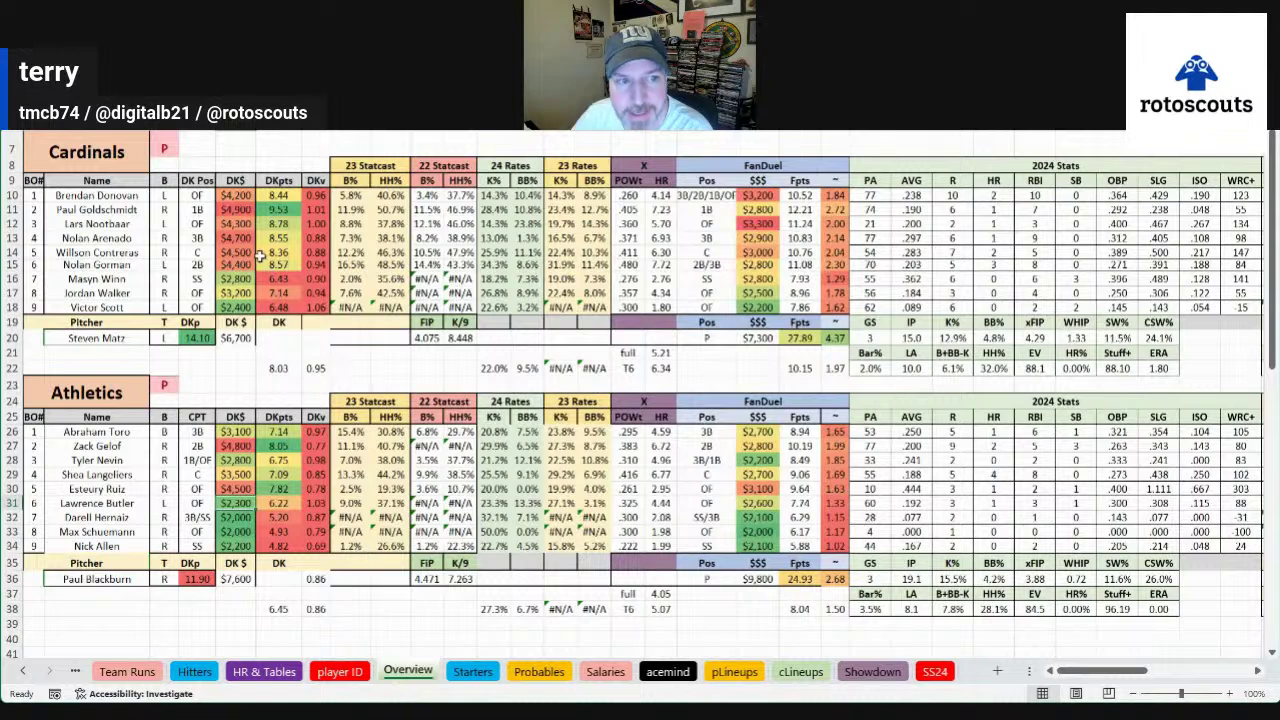
pyautogui.click(235, 210)
pyautogui.moveTo(238, 195); pyautogui.dragTo(232, 320)
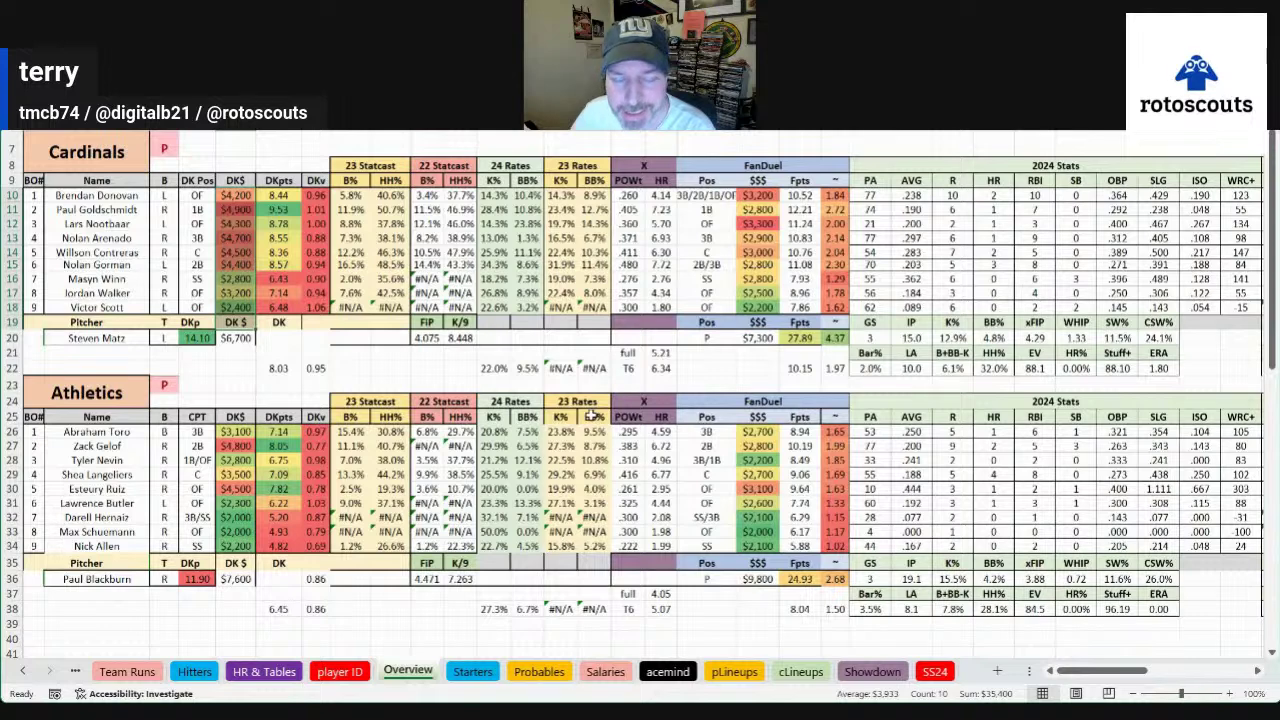
pyautogui.click(236, 252)
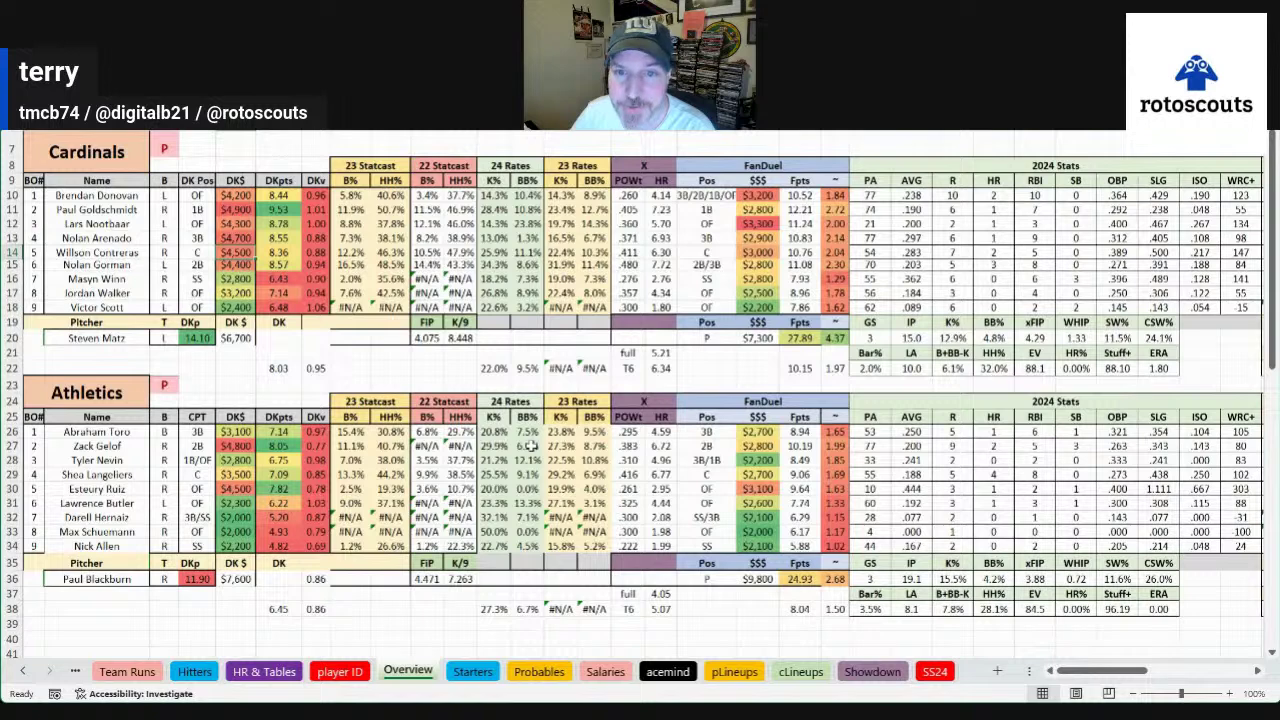
# Check the FanDuel salaries of the Cardinals' first, third, fourth and fifth hitters
pyautogui.click(760, 197)
pyautogui.click(758, 223)
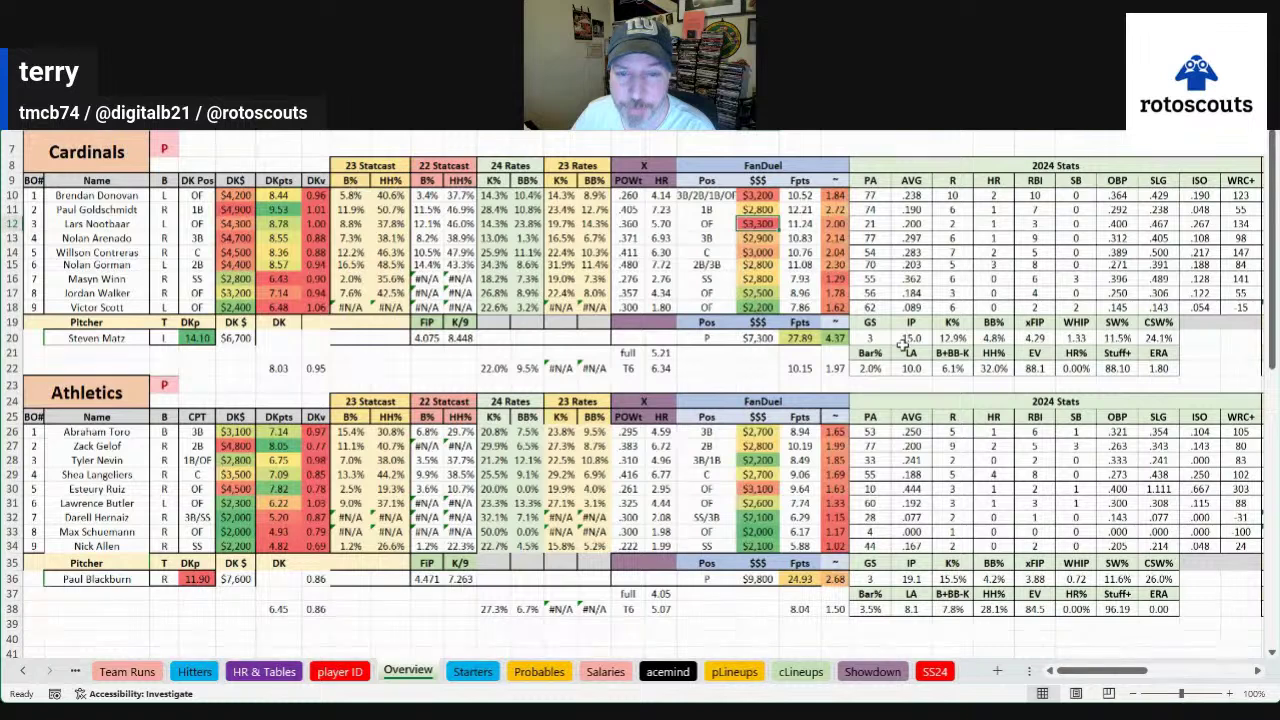
pyautogui.click(758, 241)
pyautogui.click(762, 254)
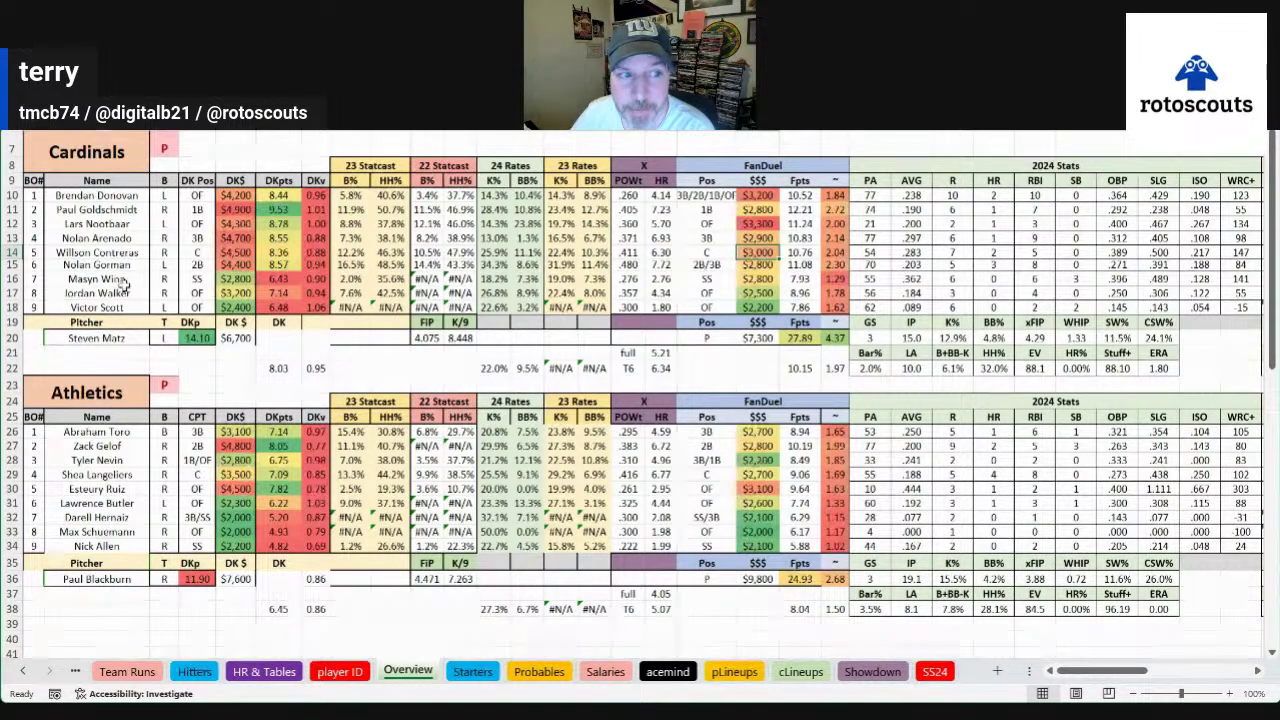
# Compare the 2024 AVG of the Cardinals' seventh and eighth hitters and check the ninth hitter's 2024 OBP
pyautogui.moveTo(110, 279); pyautogui.dragTo(128, 292)
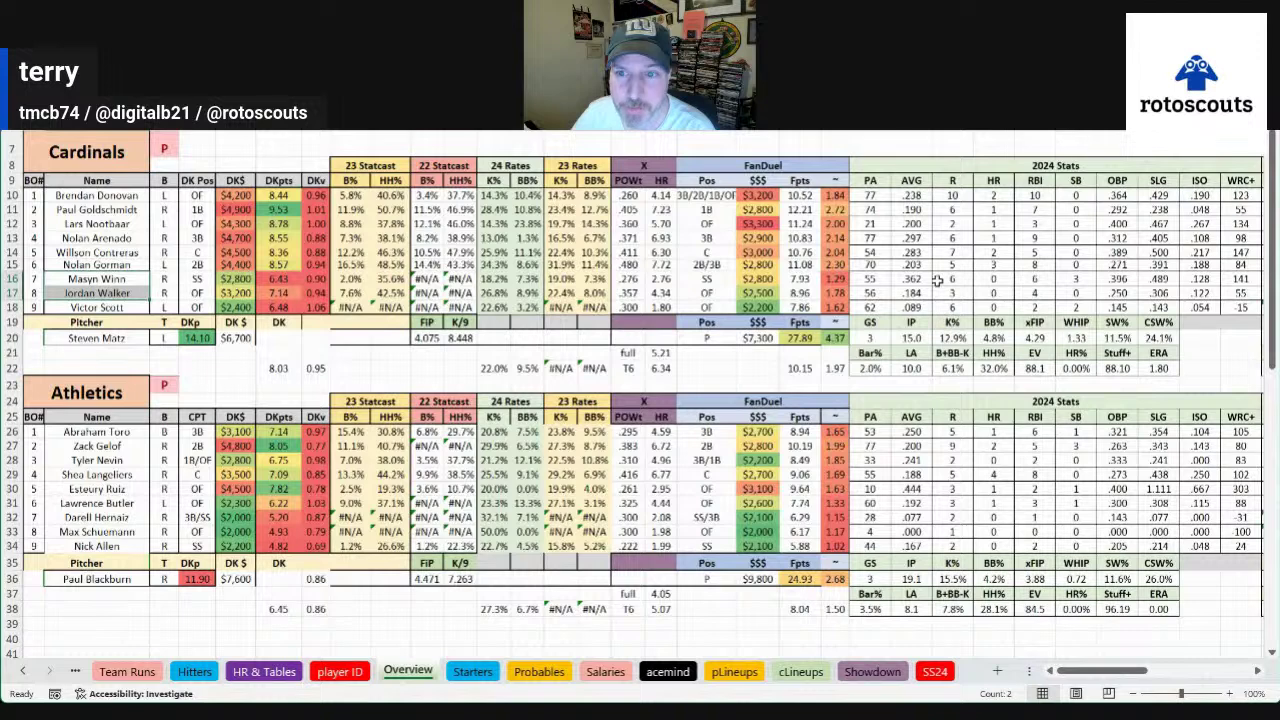
pyautogui.moveTo(911, 279); pyautogui.dragTo(911, 293)
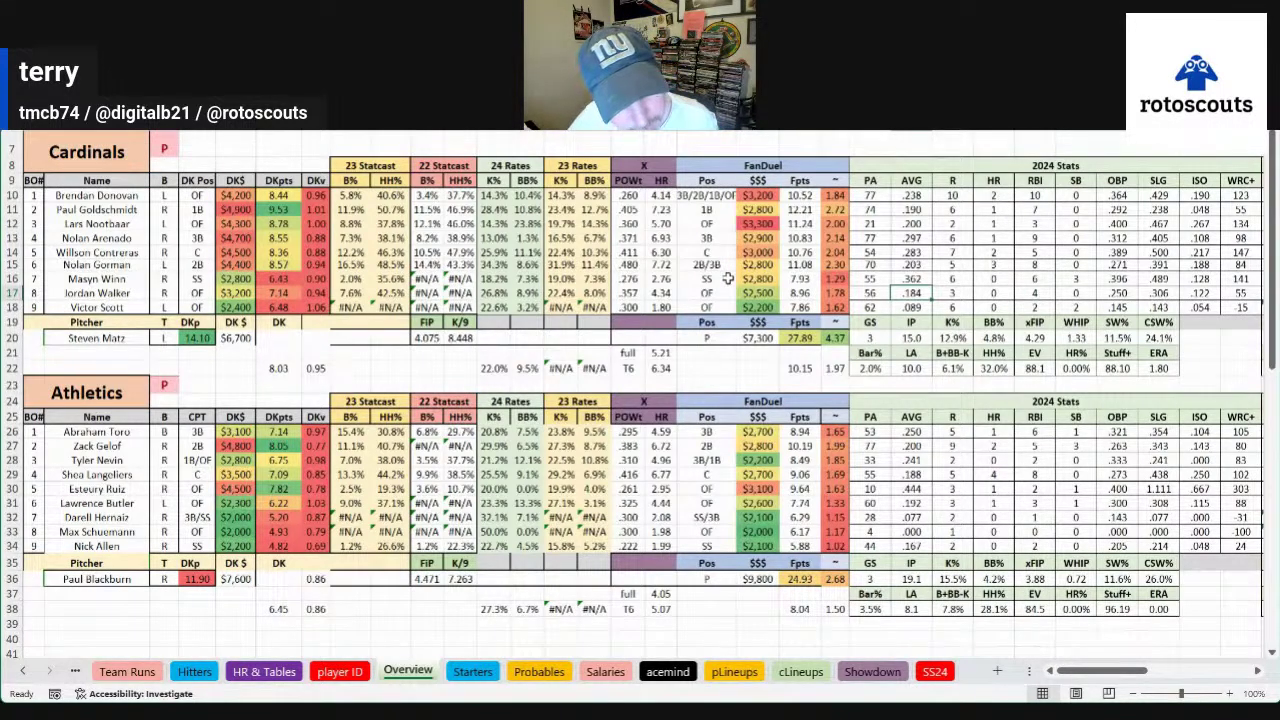
pyautogui.click(1118, 307)
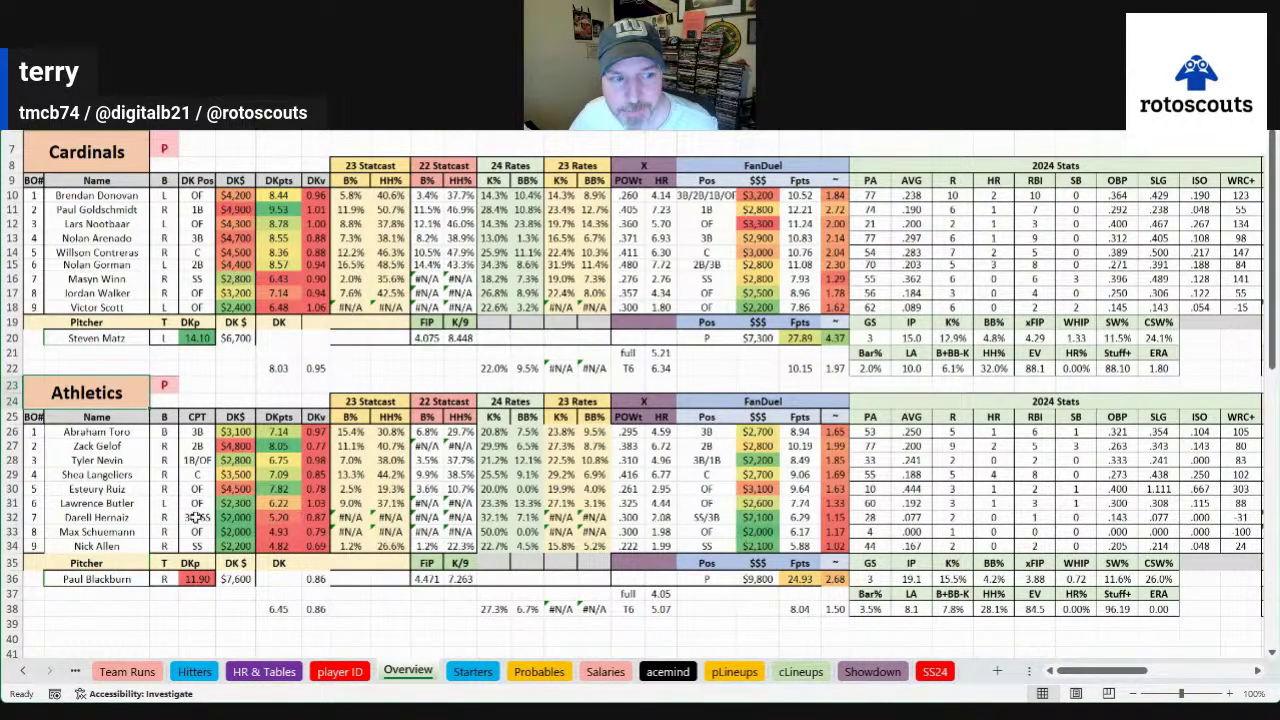
# Compare the Athletics' second and fourth hitters as possible picks, along with the fifth hitter
pyautogui.click(134, 476)
pyautogui.click(123, 448)
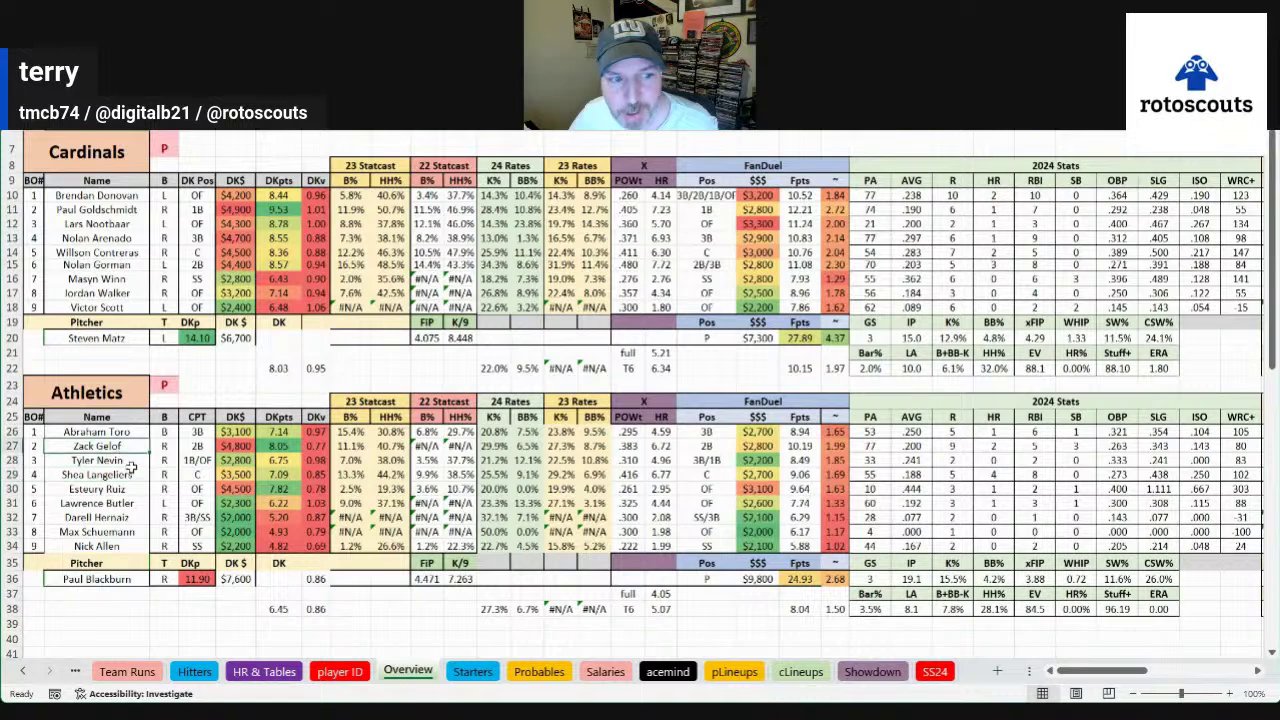
pyautogui.click(128, 474)
pyautogui.click(124, 448)
pyautogui.click(128, 474)
pyautogui.click(124, 448)
pyautogui.click(128, 474)
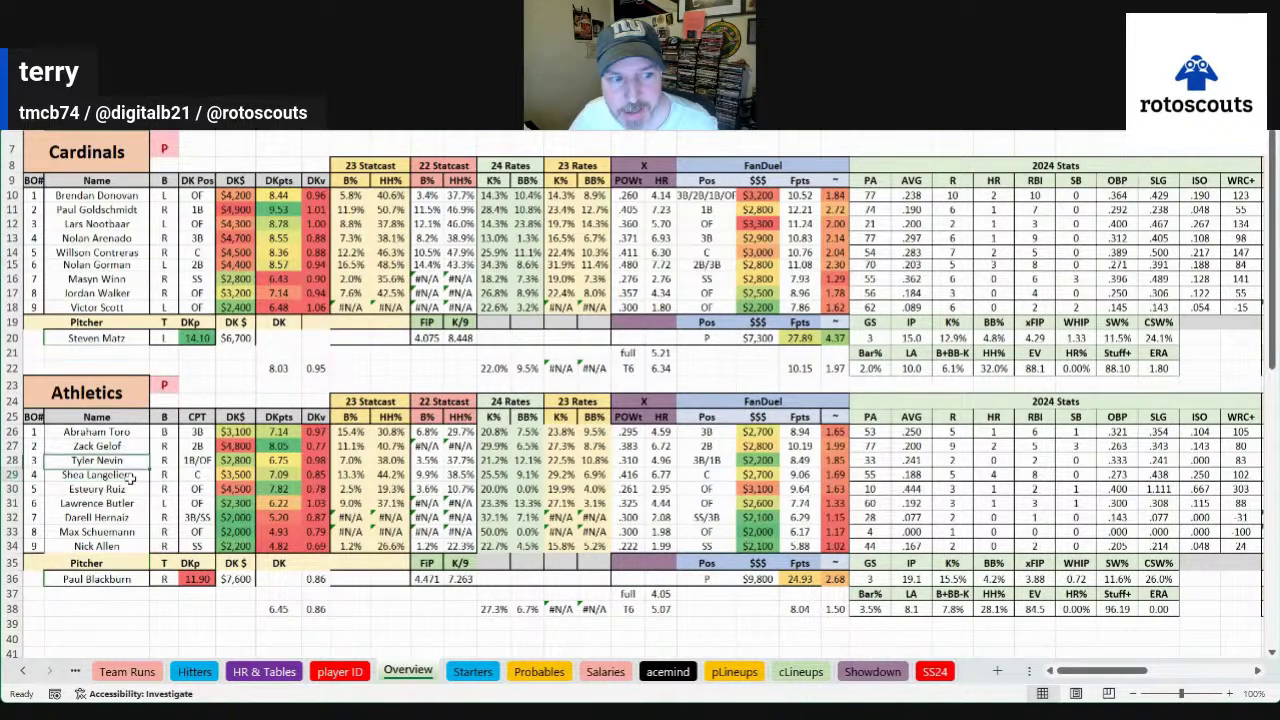
pyautogui.click(124, 448)
pyautogui.click(120, 487)
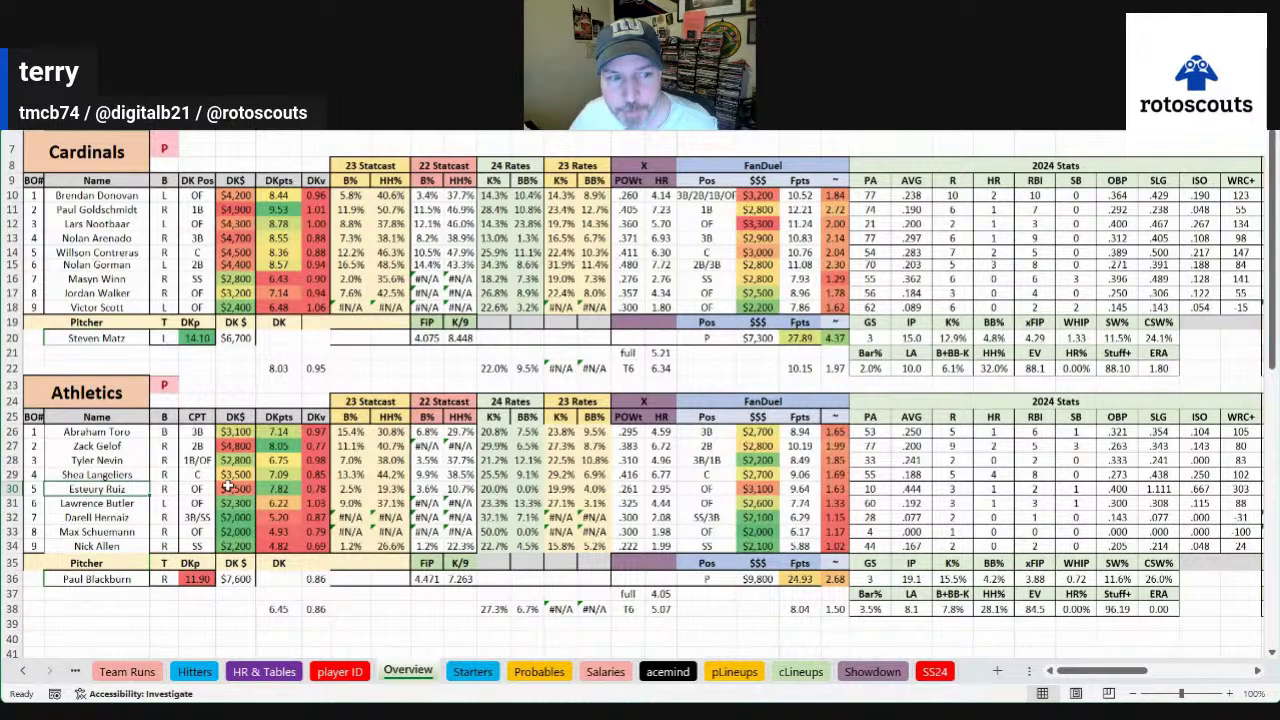
# Switch the overview from the Cardinals matchup to the Cubs versus Diamondbacks matchup
pyautogui.click(133, 144)
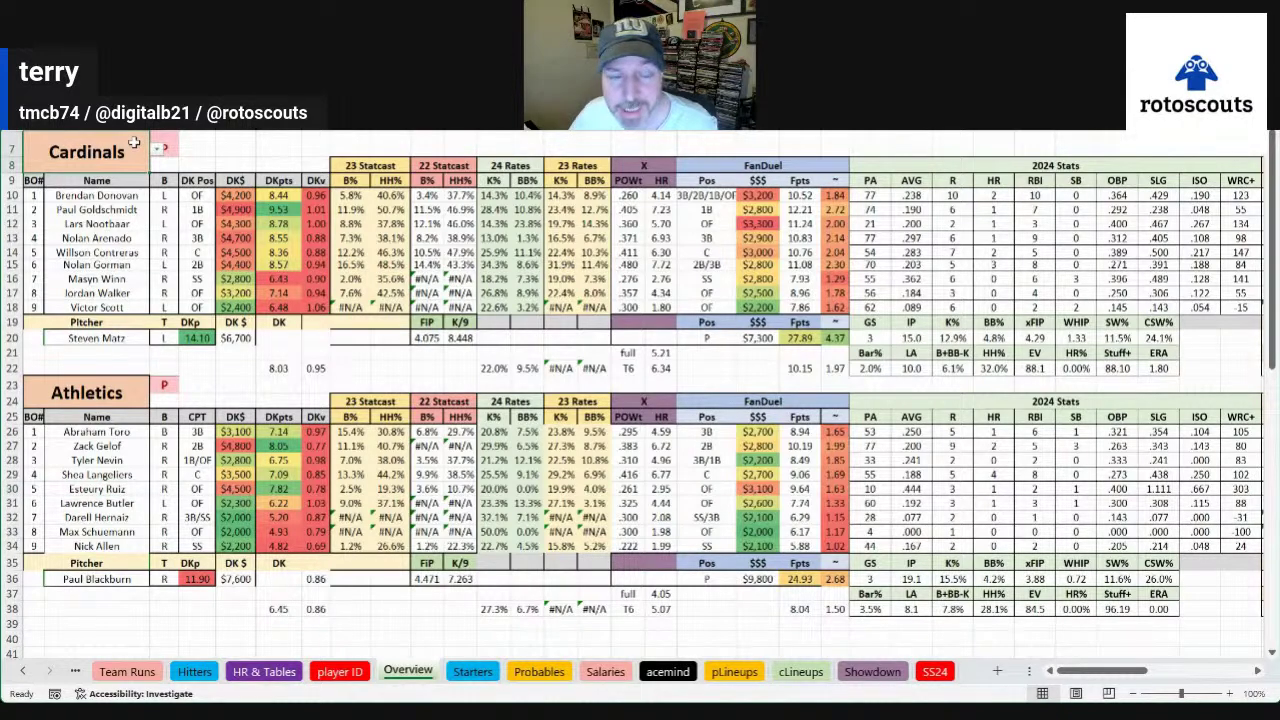
pyautogui.click(157, 149)
pyautogui.click(88, 305)
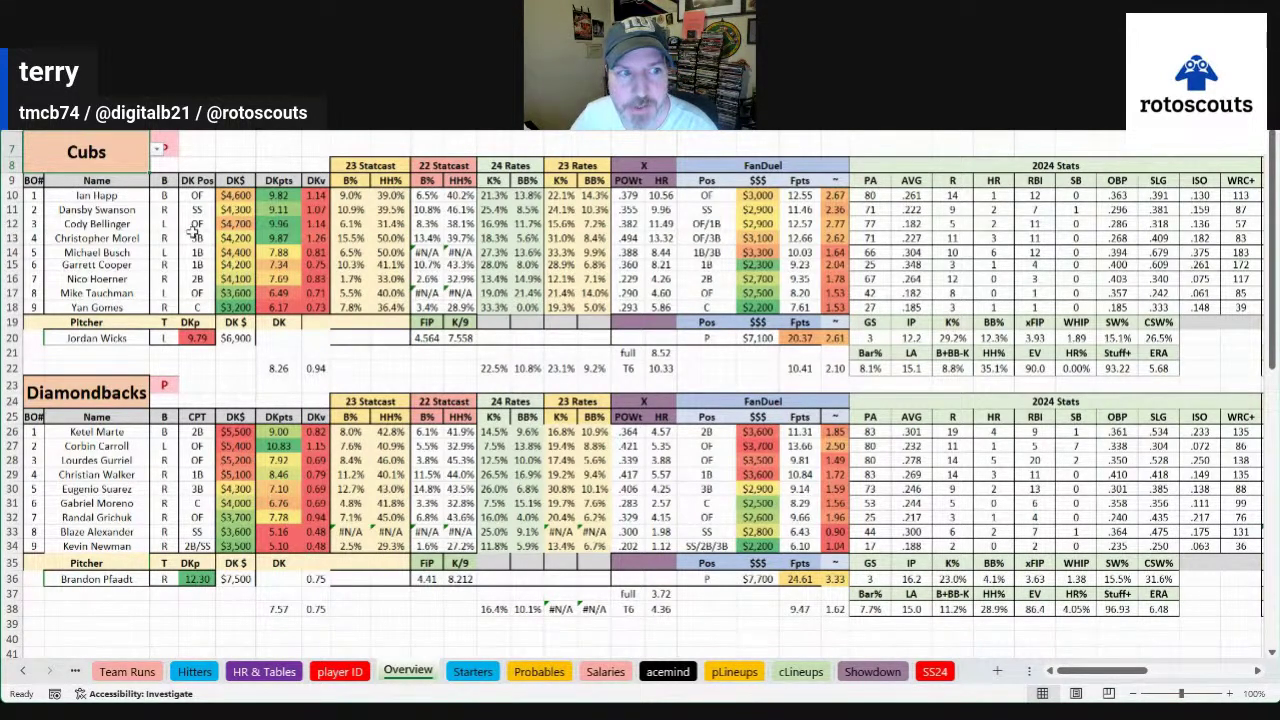
# Return the overview to the Cardinals versus Athletics matchup and review the Athletics' eighth and ninth hitters
pyautogui.click(162, 150)
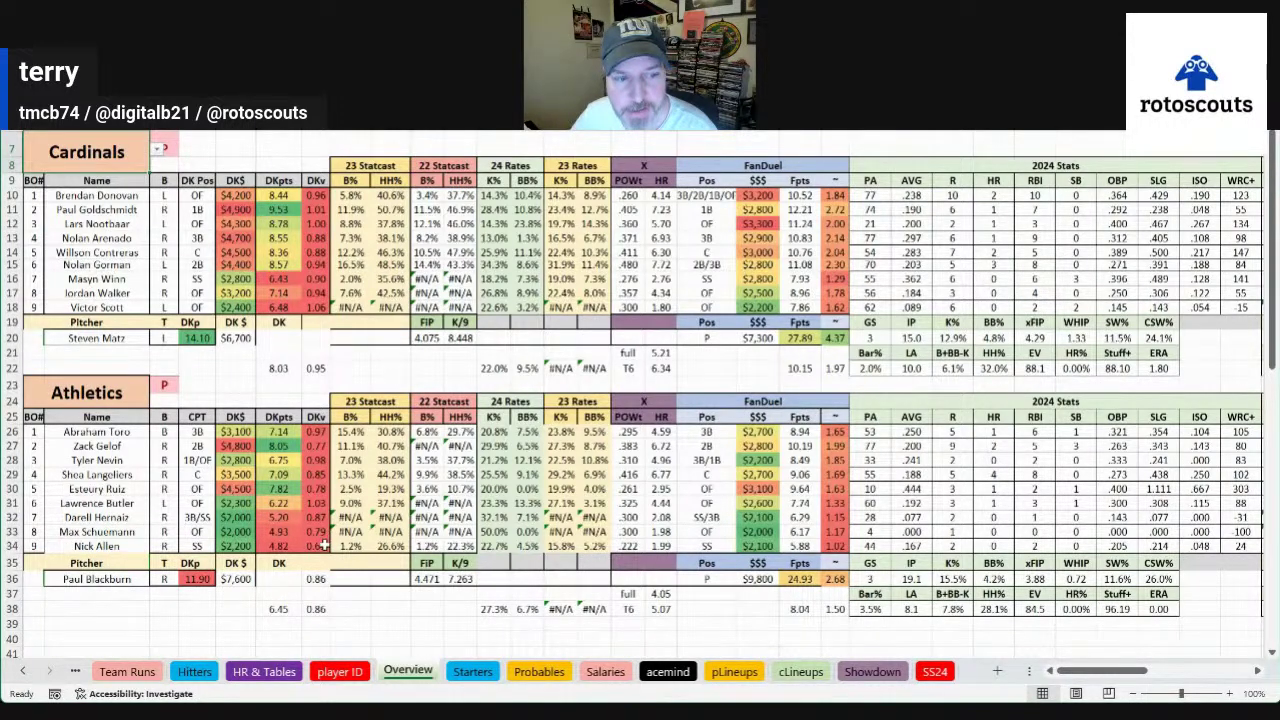
pyautogui.click(133, 546)
pyautogui.click(133, 532)
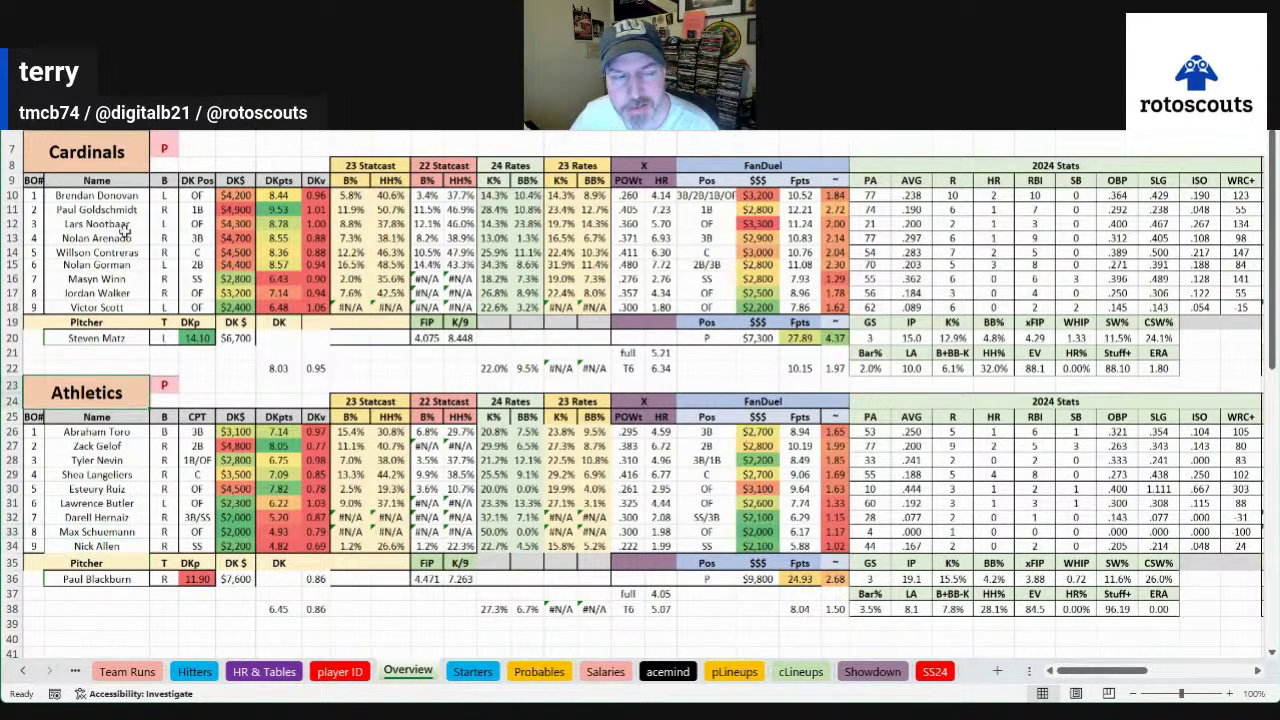
# Set the overview to the Cubs versus Diamondbacks matchup and check the Diamondbacks pitcher's 2024 xFIP
pyautogui.click(117, 132)
pyautogui.click(116, 143)
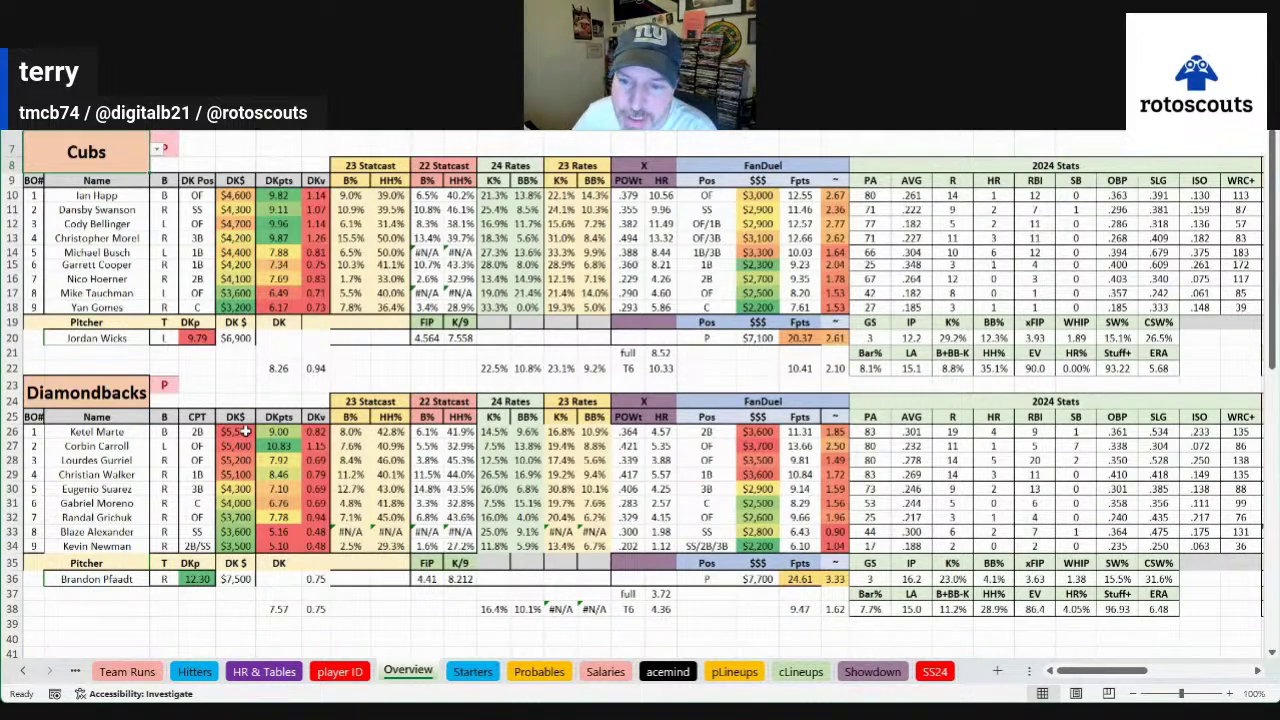
pyautogui.click(1045, 588)
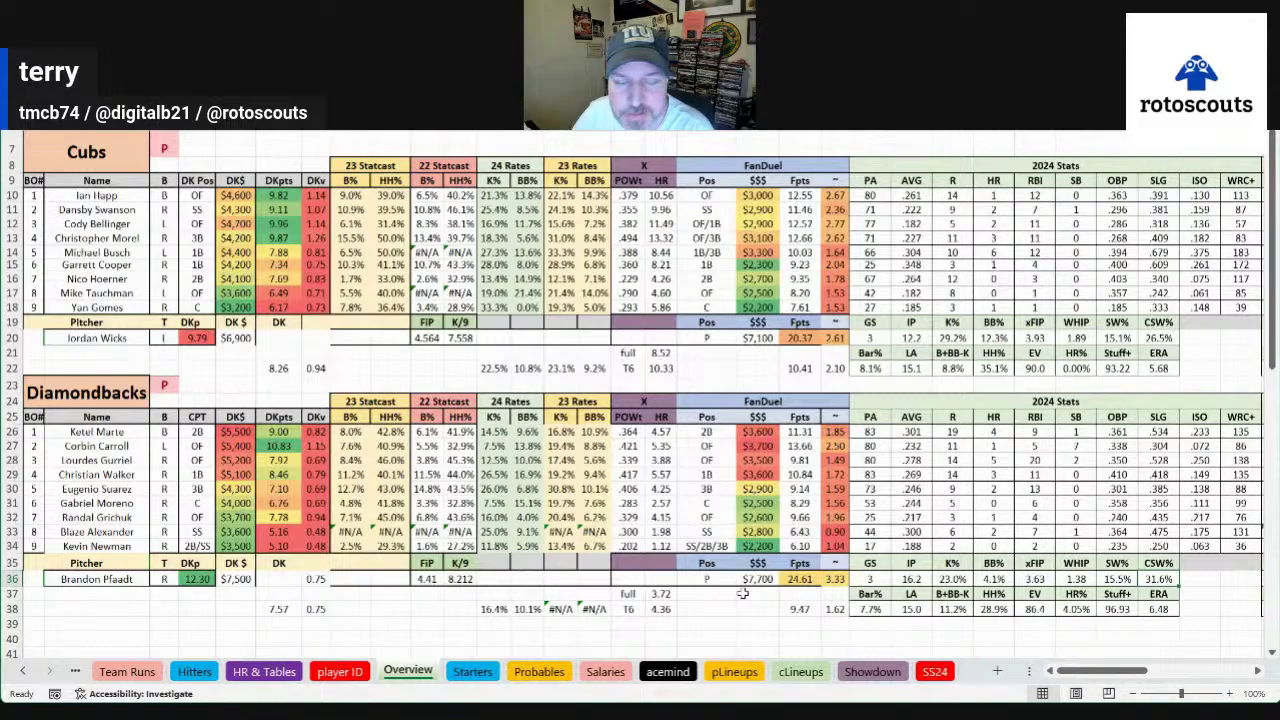
# Review the Diamondbacks pitcher's 2023 stats, along with his salaries and projected points on both sites
pyautogui.moveTo(1120, 671); pyautogui.dragTo(1171, 676)
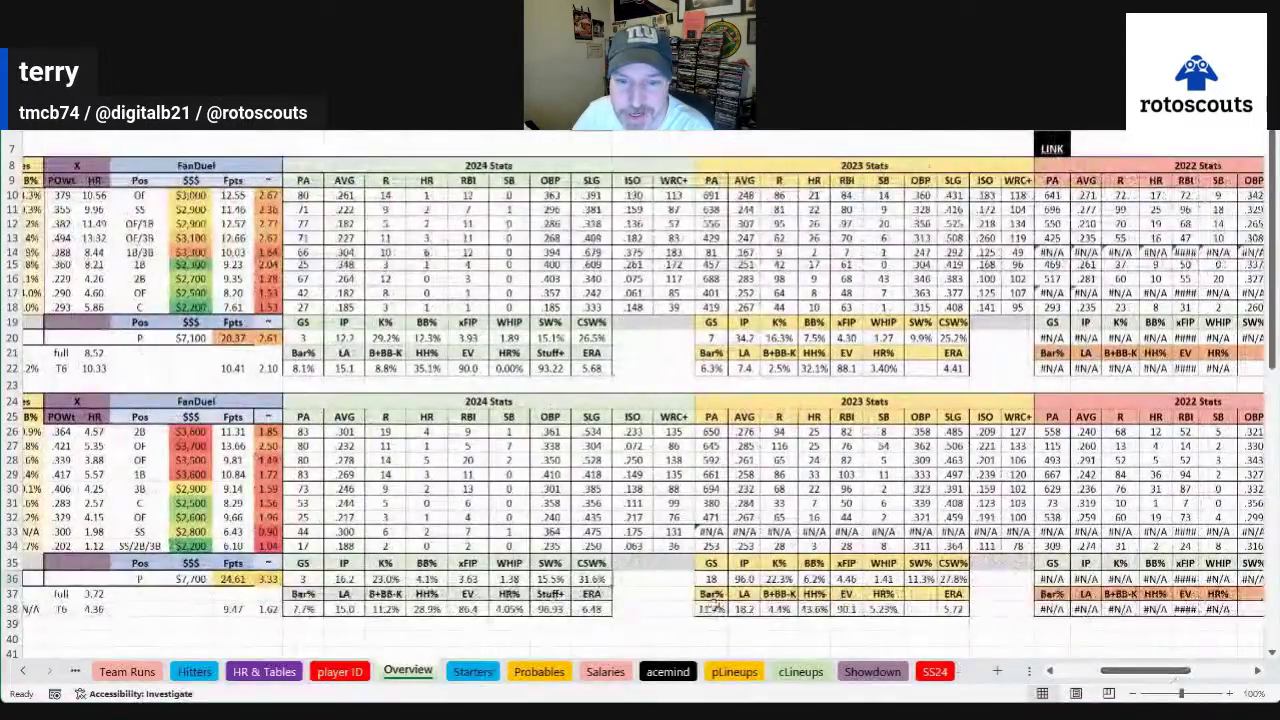
pyautogui.moveTo(712, 563); pyautogui.dragTo(972, 606)
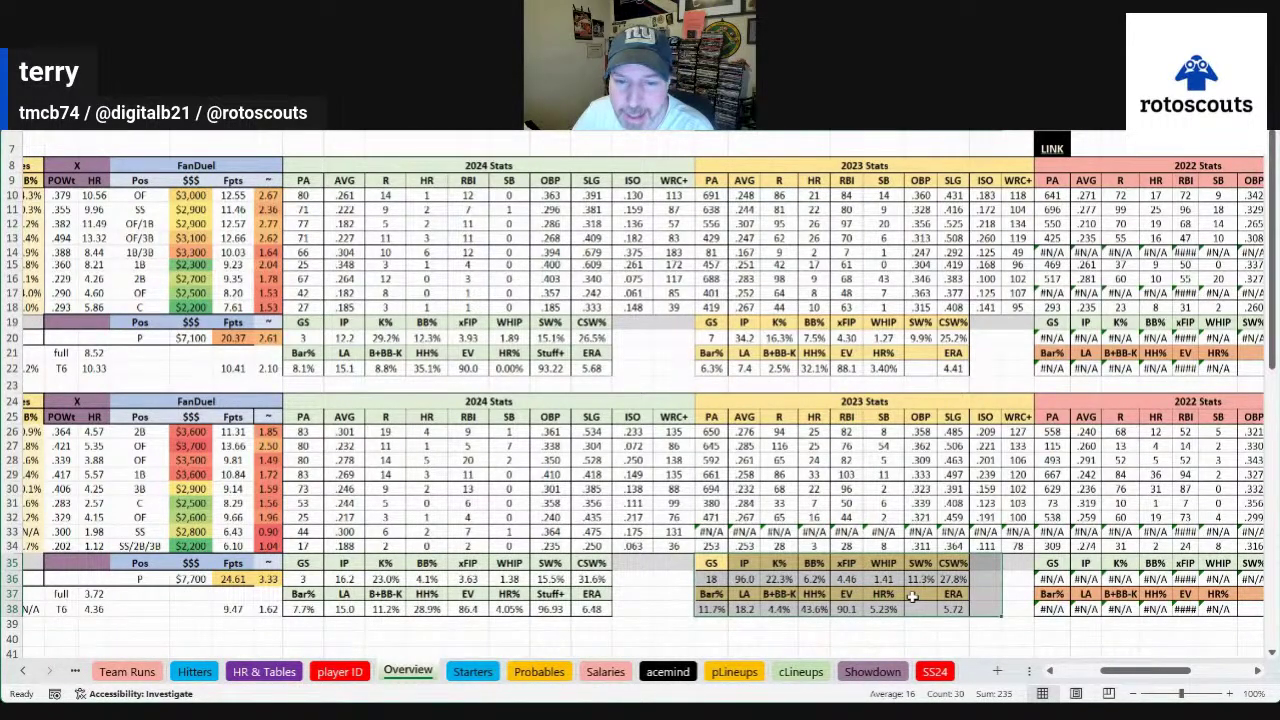
pyautogui.click(1062, 676)
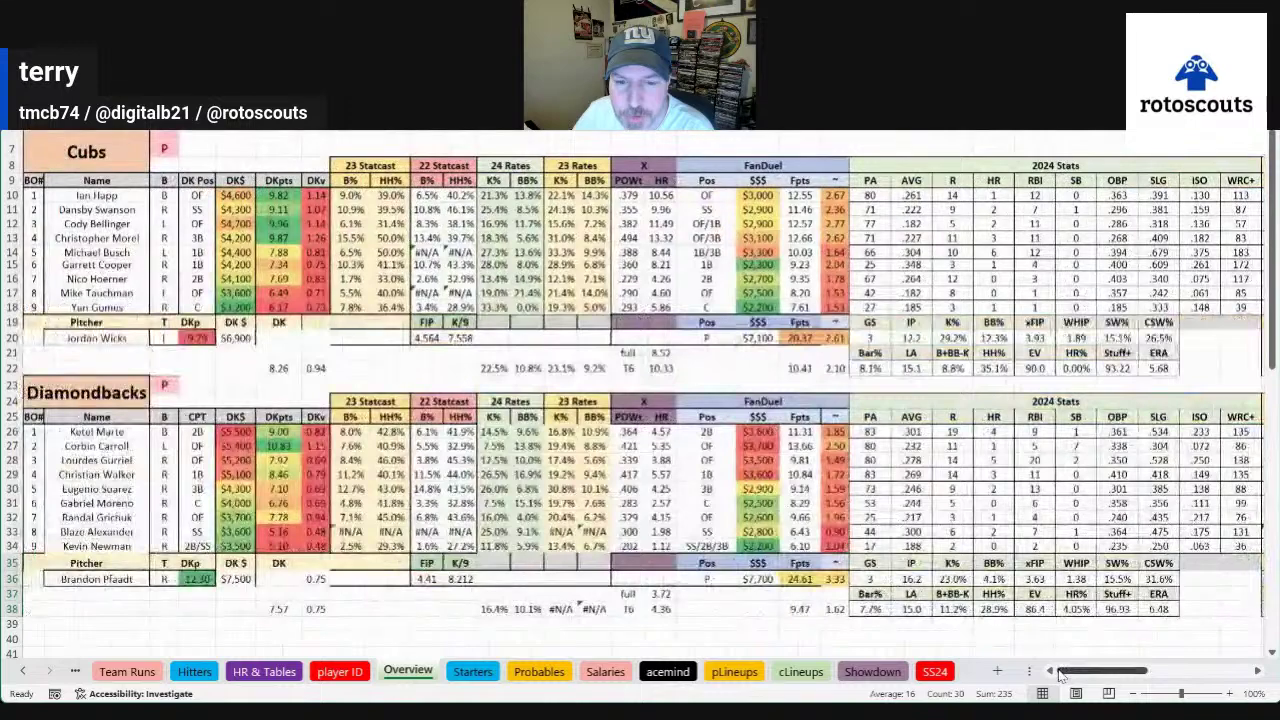
pyautogui.moveTo(238, 579); pyautogui.dragTo(810, 573)
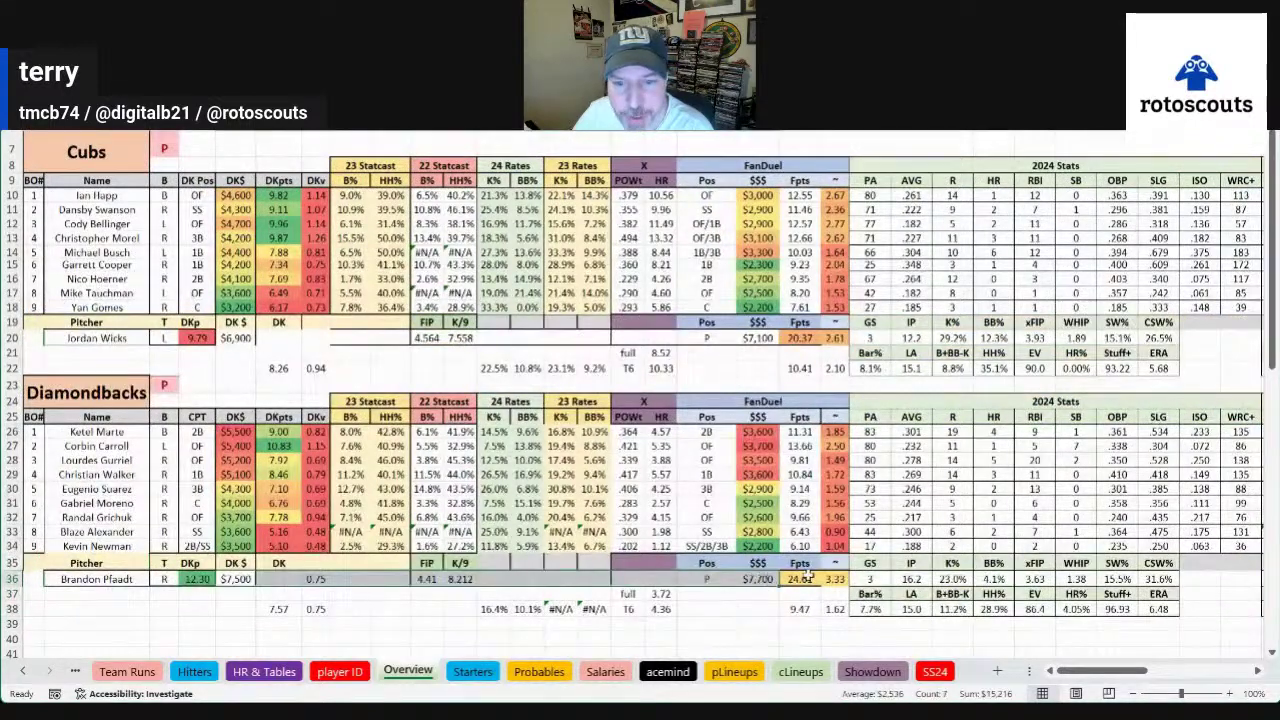
pyautogui.click(806, 577)
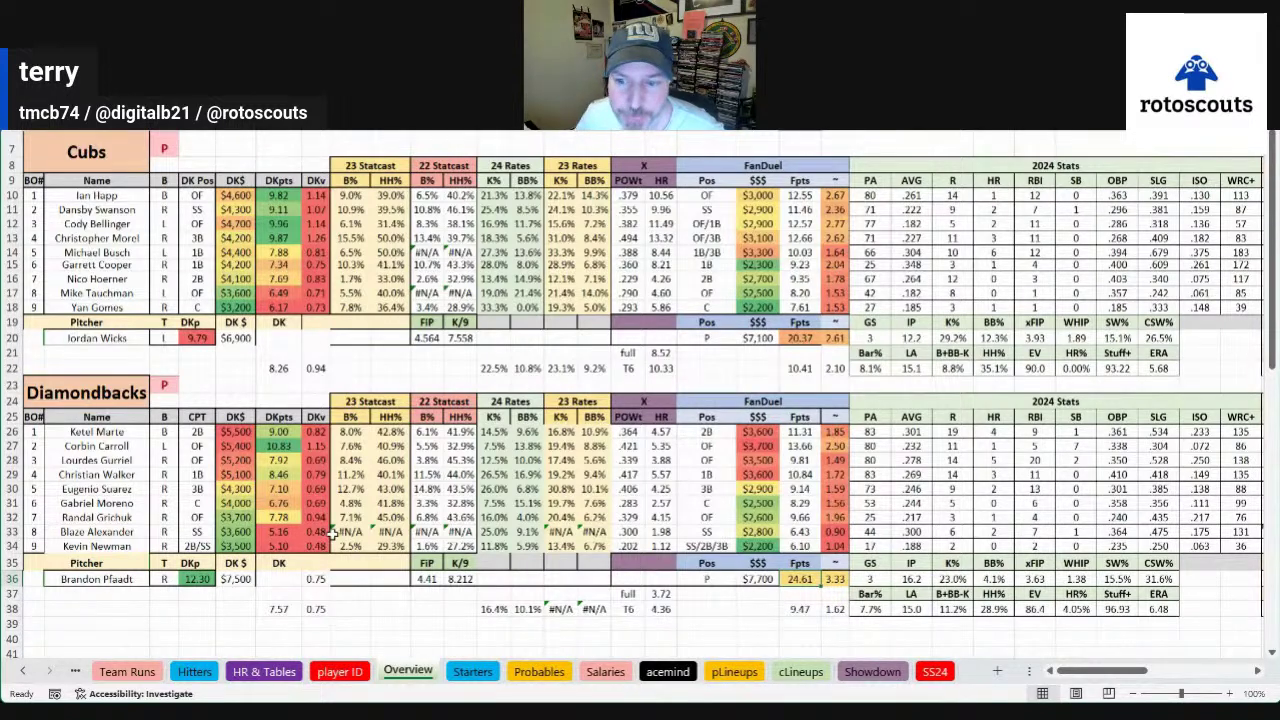
# Examine the Diamondbacks pitcher's 2024 stats, including SW%, ERA and HR%
pyautogui.moveTo(914, 563); pyautogui.dragTo(1150, 603)
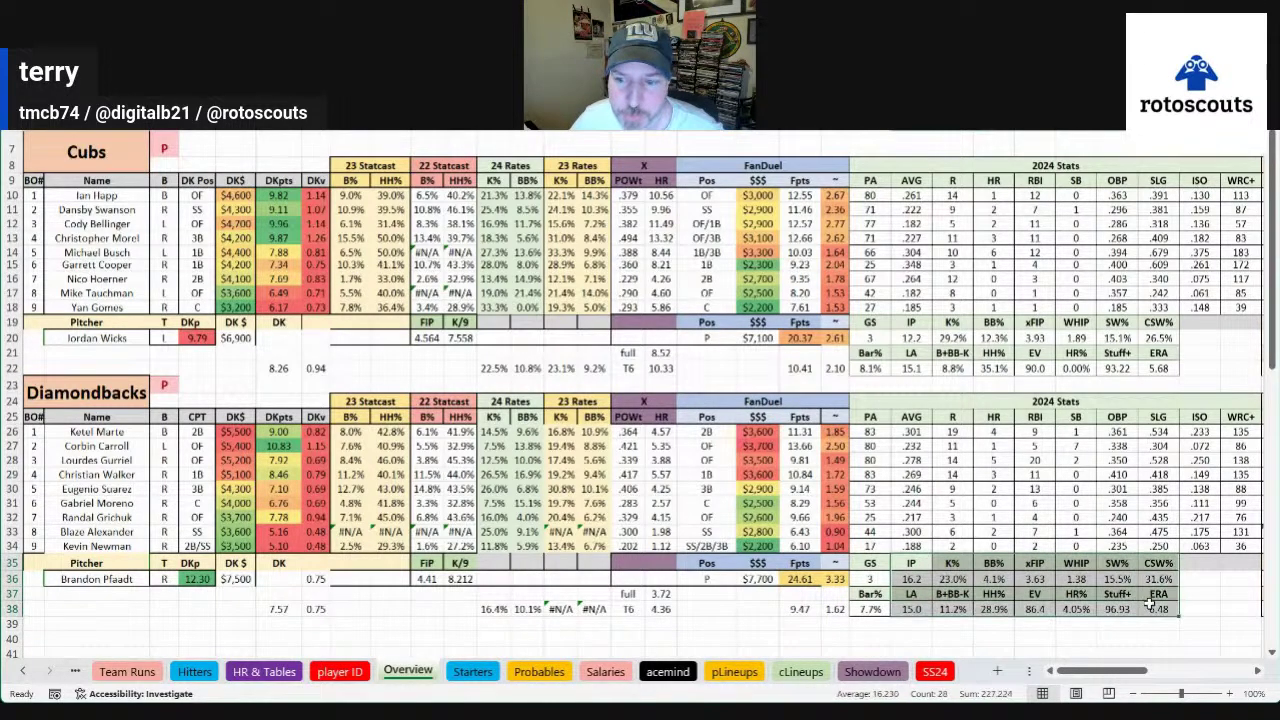
pyautogui.click(1119, 572)
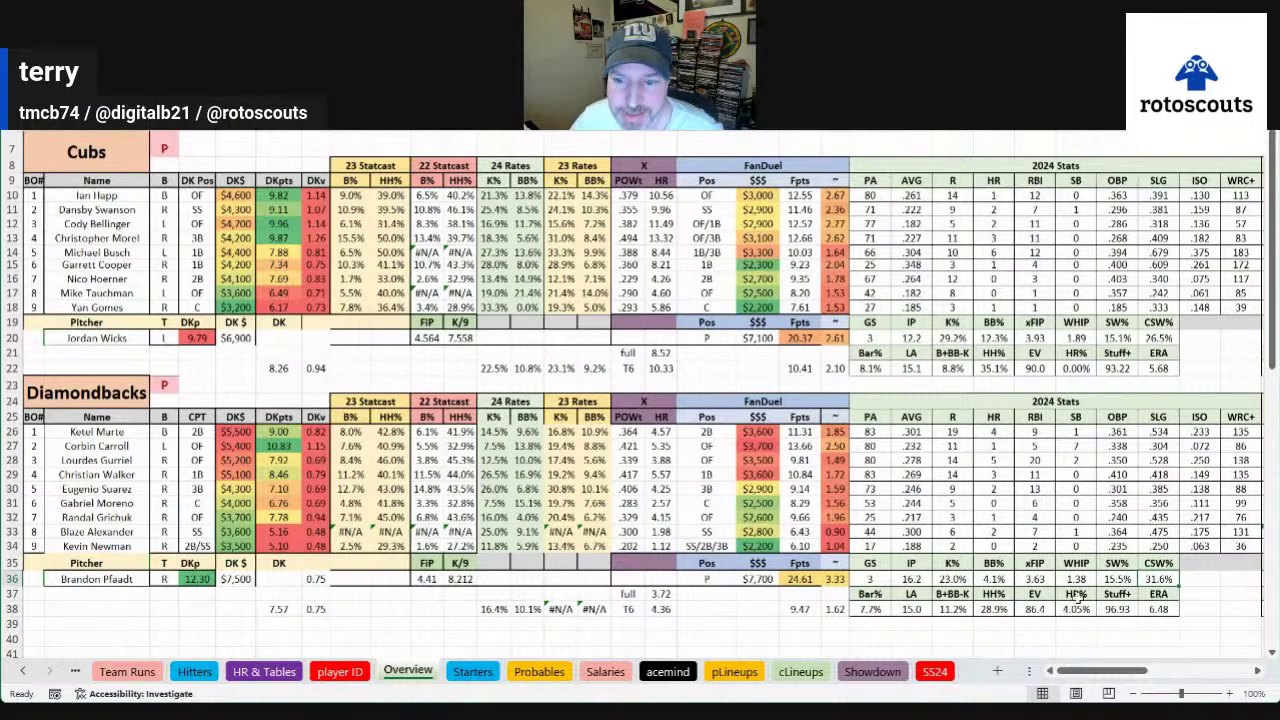
pyautogui.moveTo(1108, 671)
pyautogui.mouseDown()
pyautogui.moveTo(1140, 678)
pyautogui.moveTo(1128, 678)
pyautogui.mouseUp()
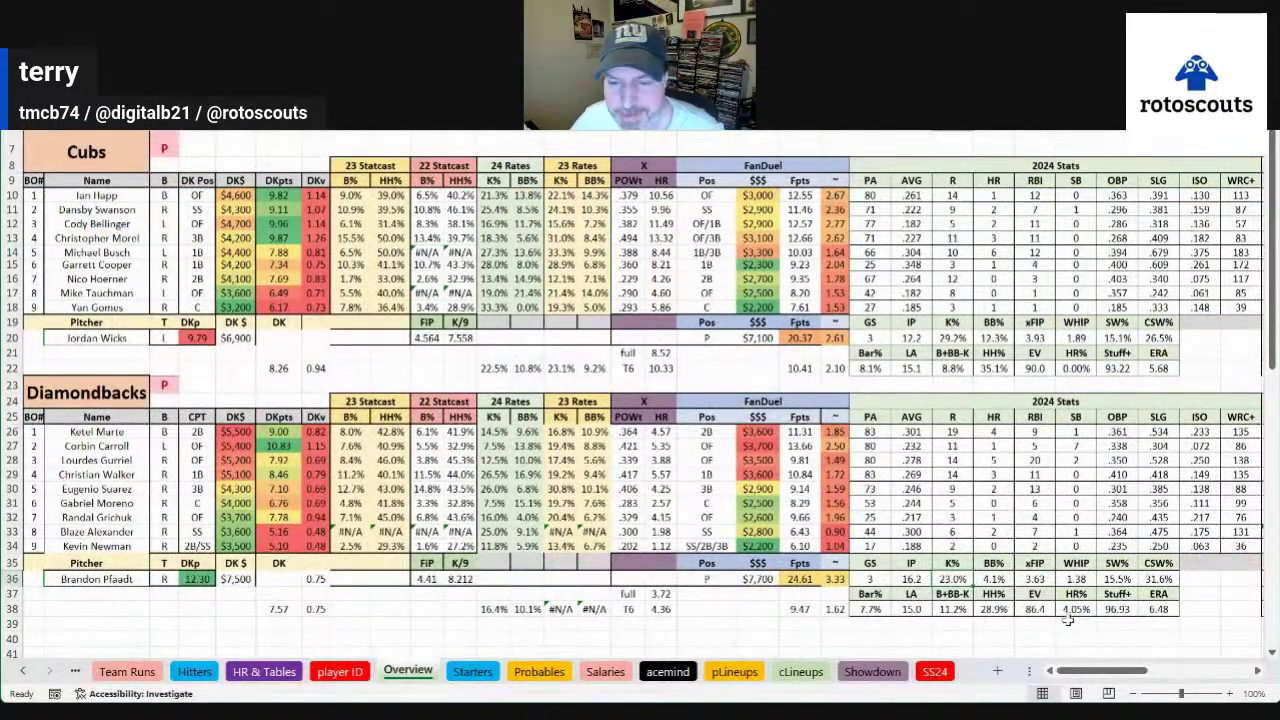
pyautogui.click(1162, 609)
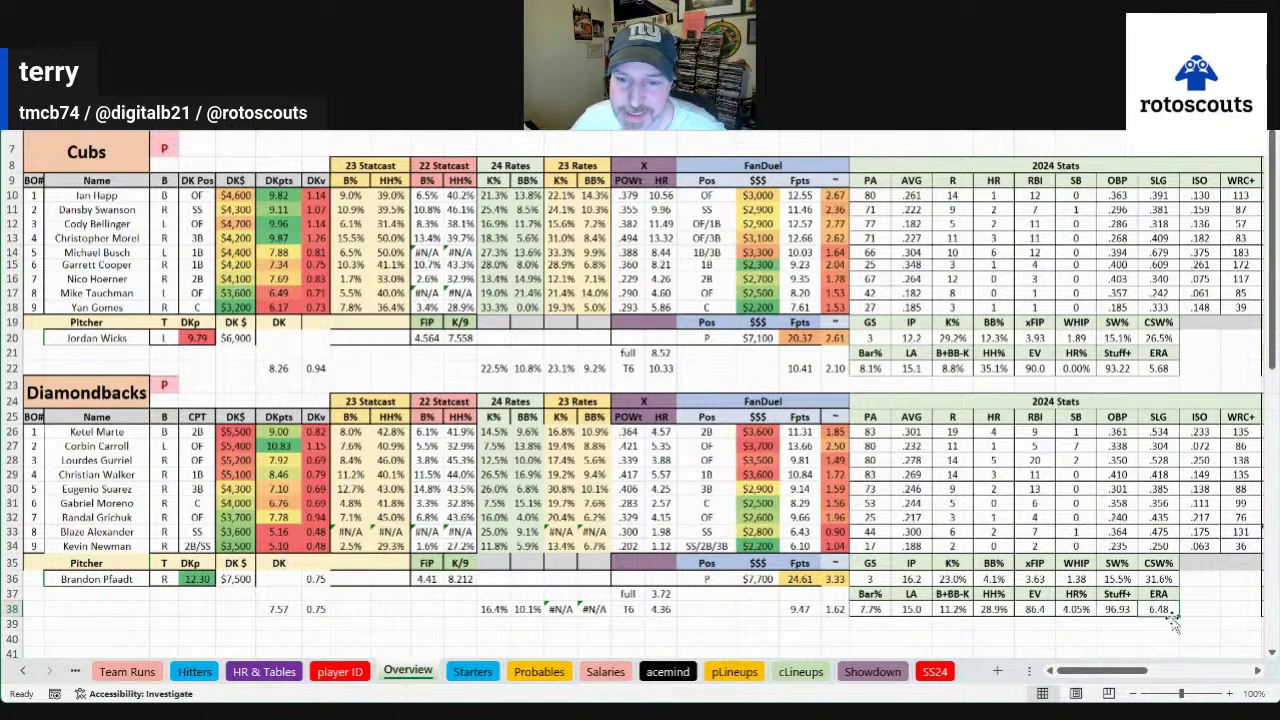
pyautogui.click(1088, 611)
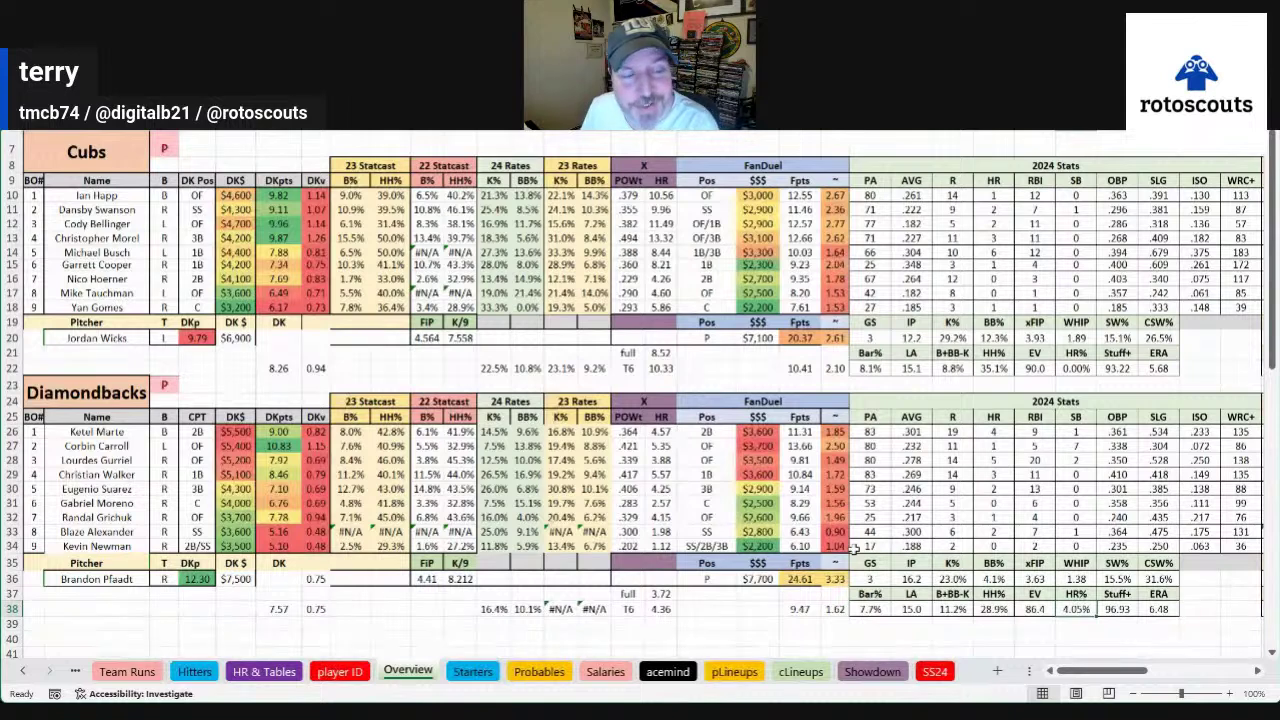
# Check the Cubs pitcher's 2024 K%, xFIP and SW%
pyautogui.click(941, 341)
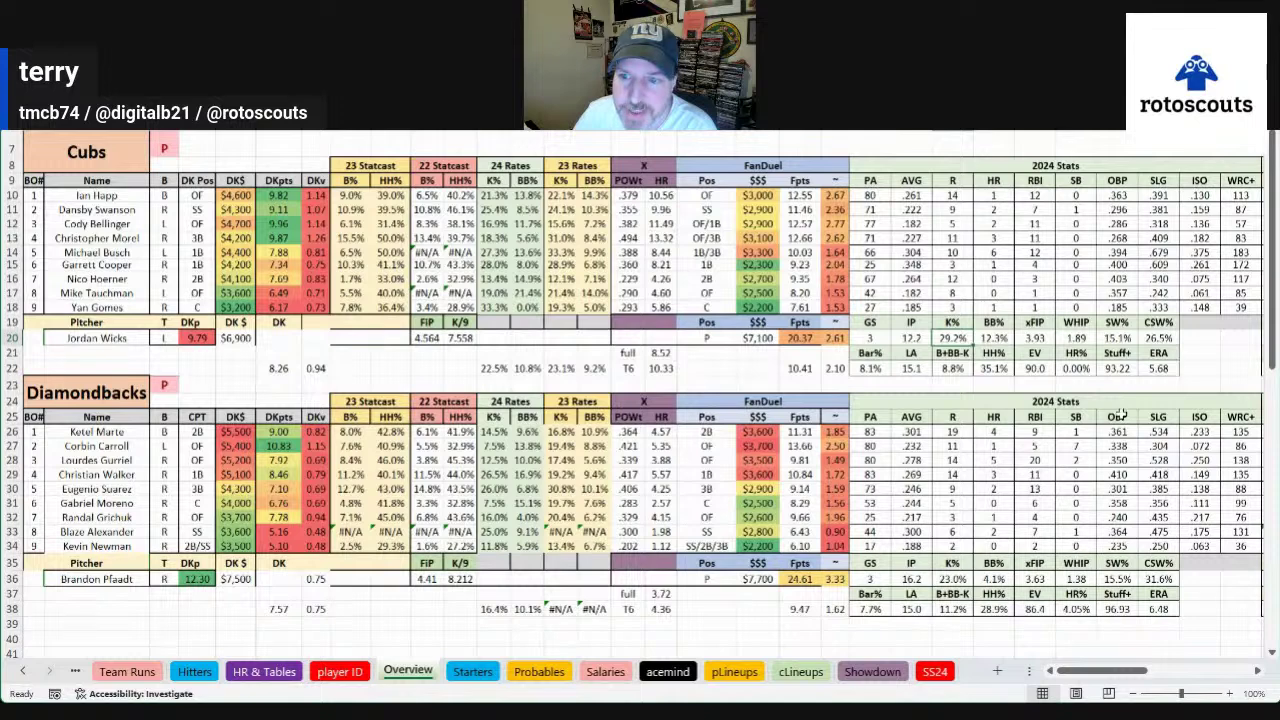
pyautogui.click(1045, 341)
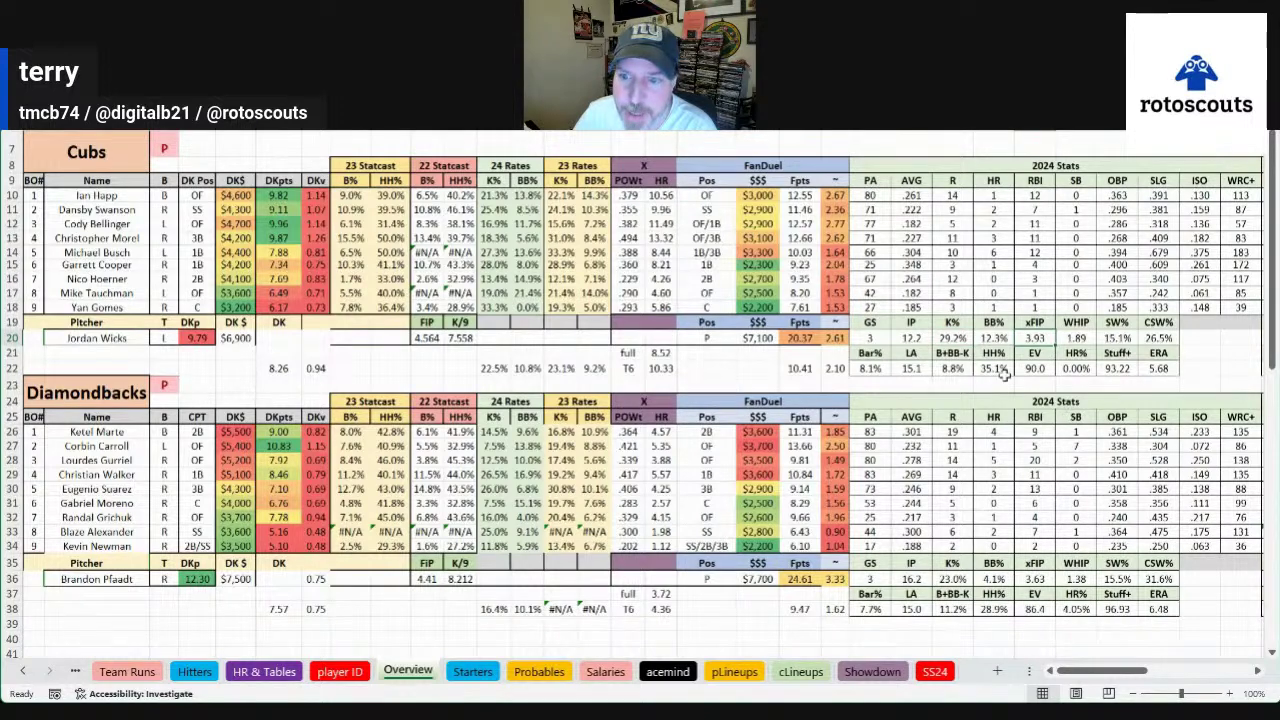
pyautogui.click(1117, 339)
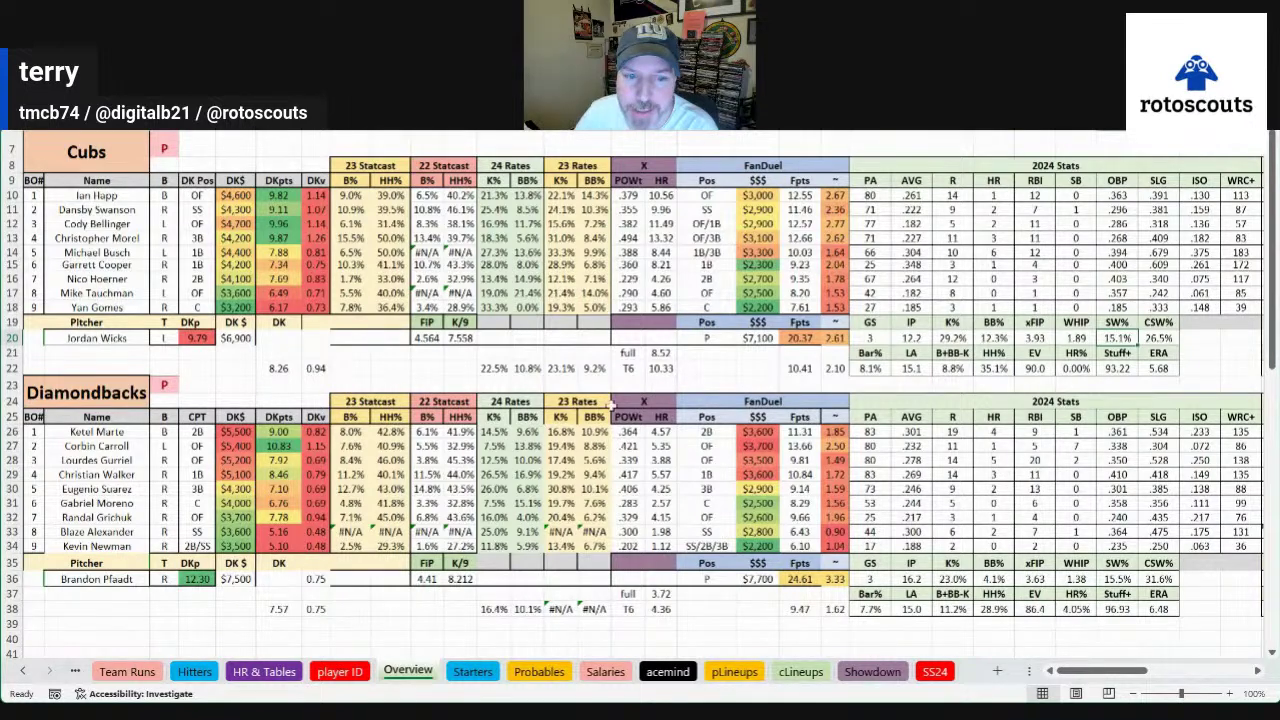
# Compare the 2024 strikeout rates of the Diamondbacks' fourth and fifth hitters and check the seventh hitter's 2023 Statcast numbers
pyautogui.click(500, 476)
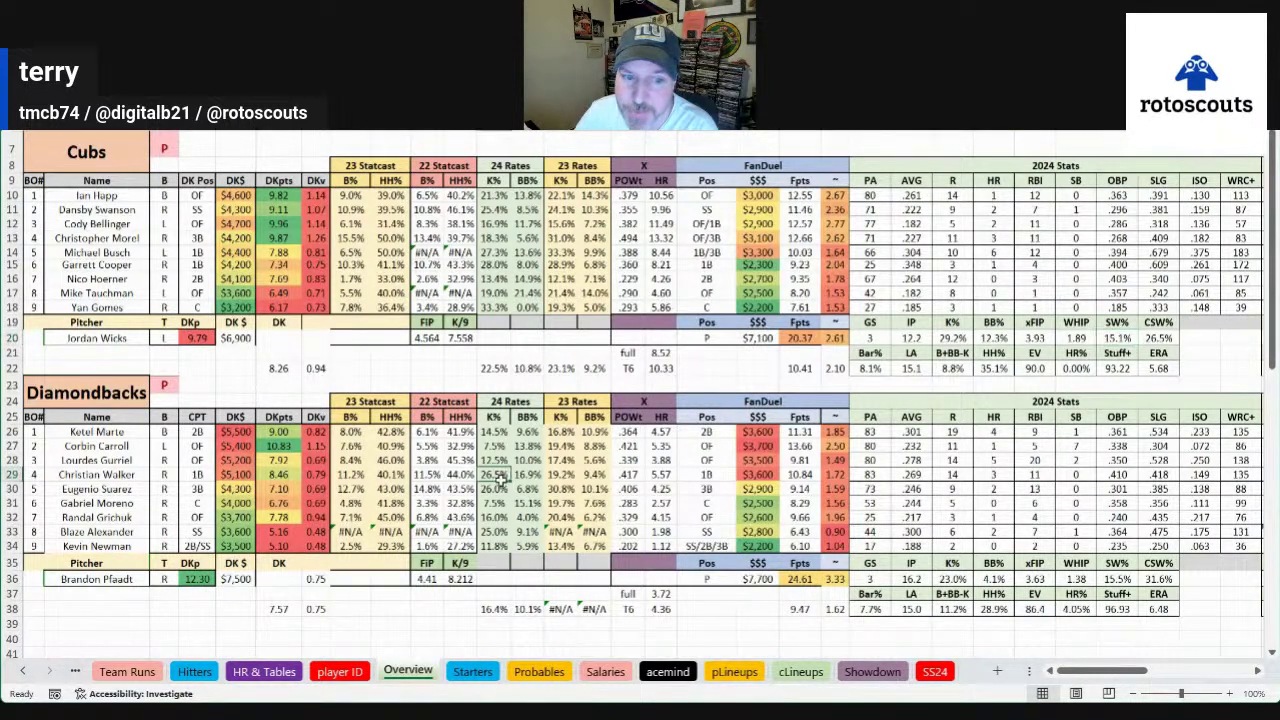
pyautogui.moveTo(500, 478); pyautogui.dragTo(505, 491)
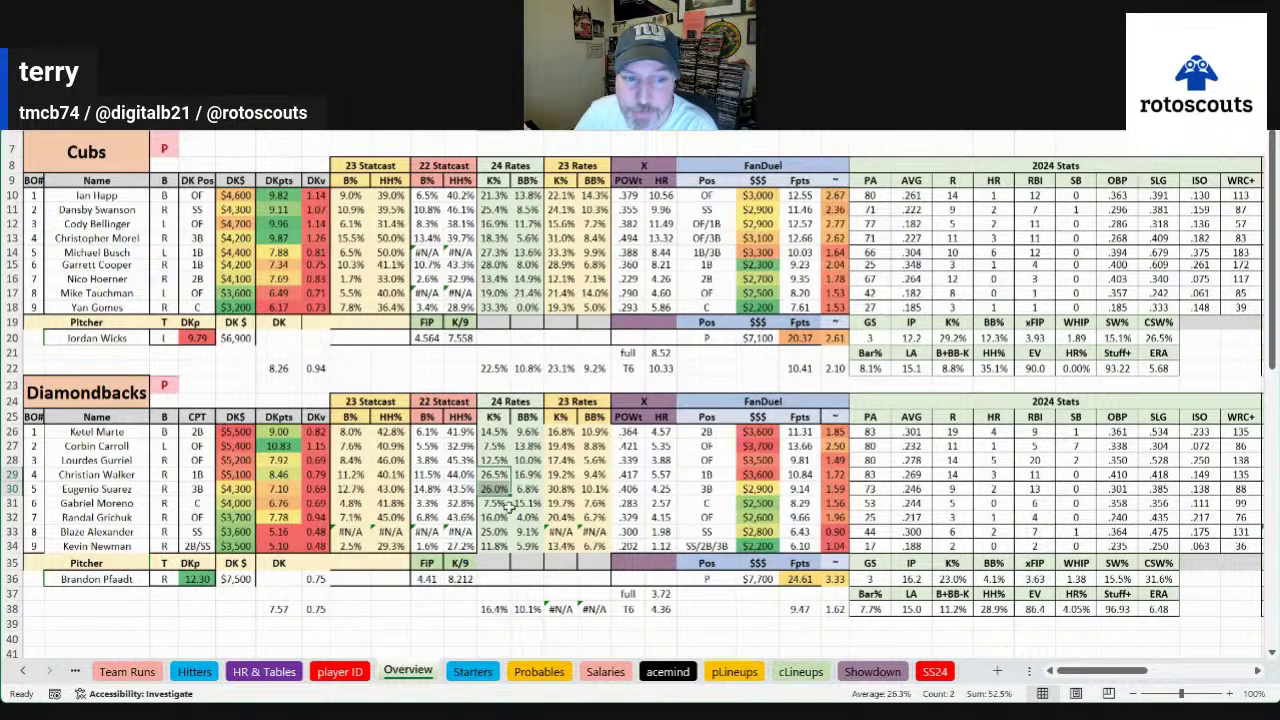
pyautogui.click(370, 518)
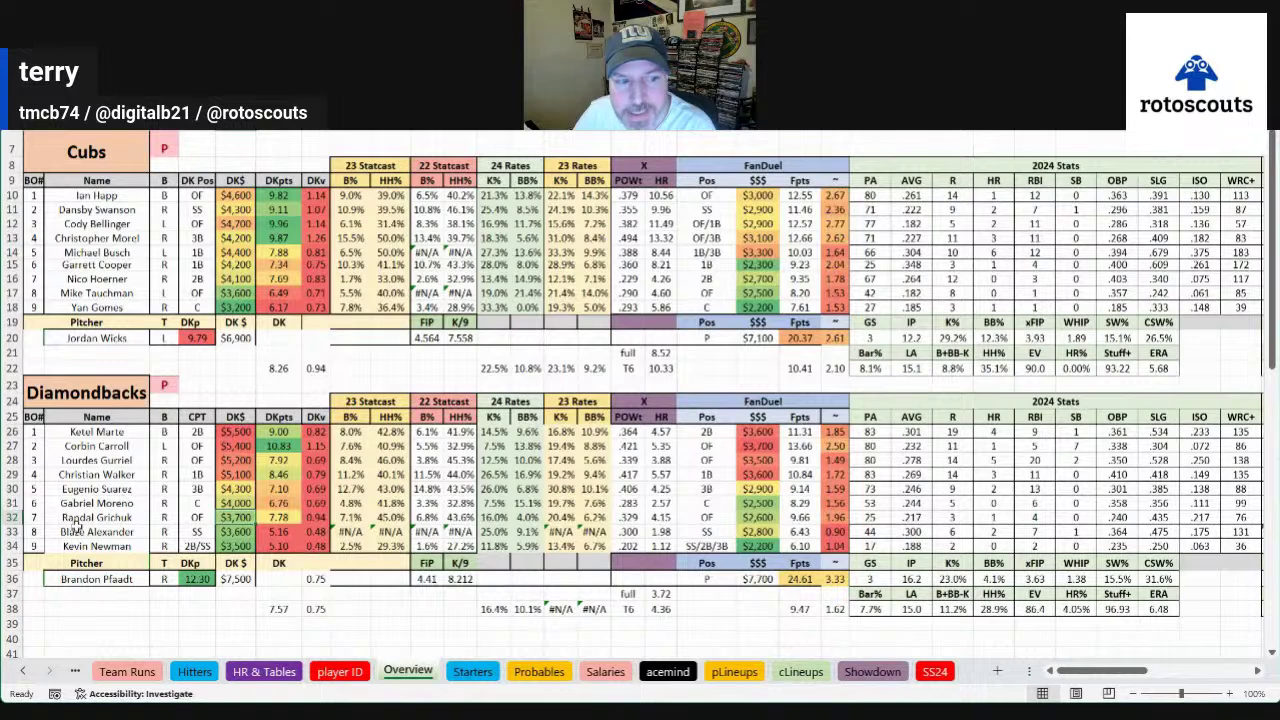
pyautogui.click(112, 577)
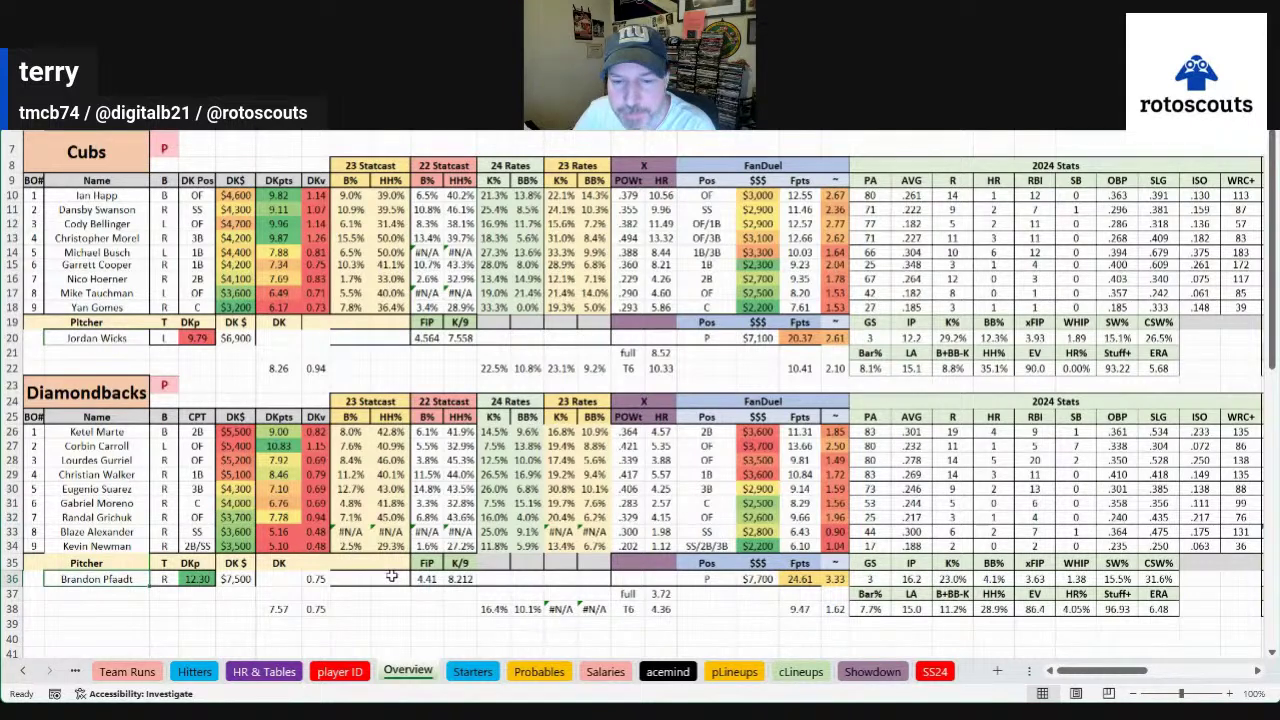
# Go over the Cubs lineup and compare the hitters' home run projections
pyautogui.moveTo(96, 209)
pyautogui.mouseDown()
pyautogui.moveTo(100, 250)
pyautogui.moveTo(106, 212)
pyautogui.mouseUp()
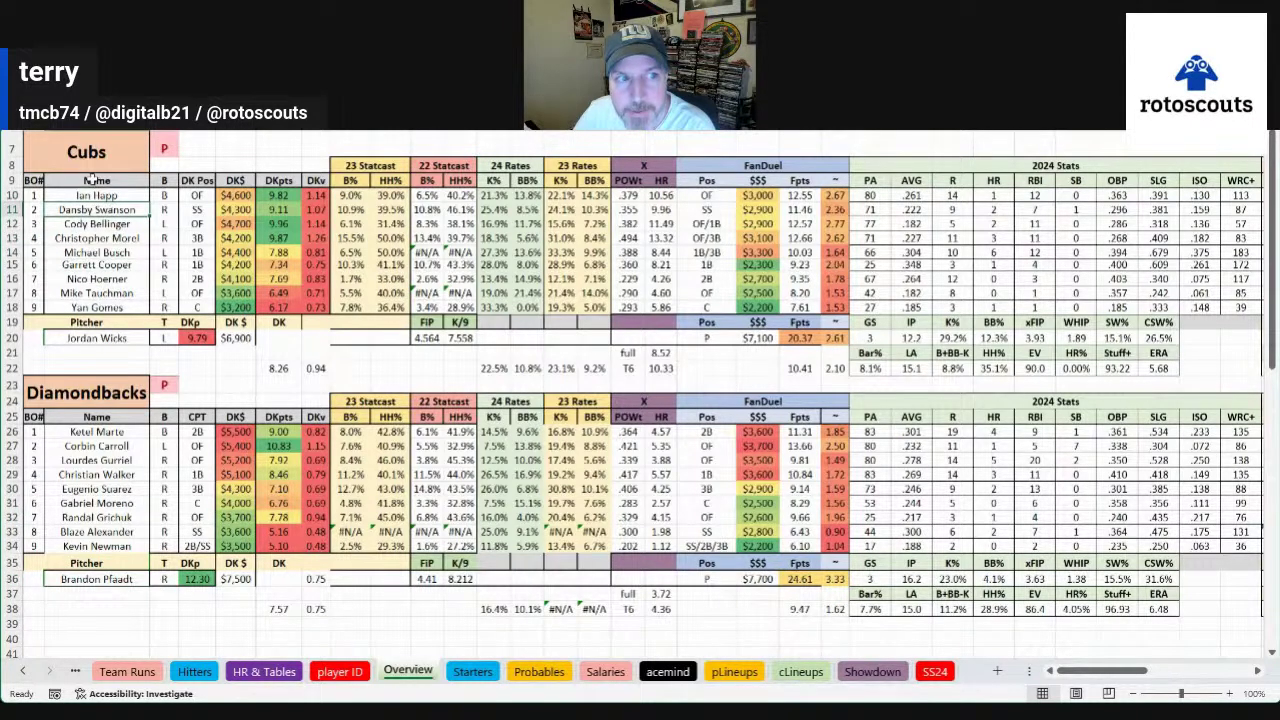
pyautogui.click(90, 168)
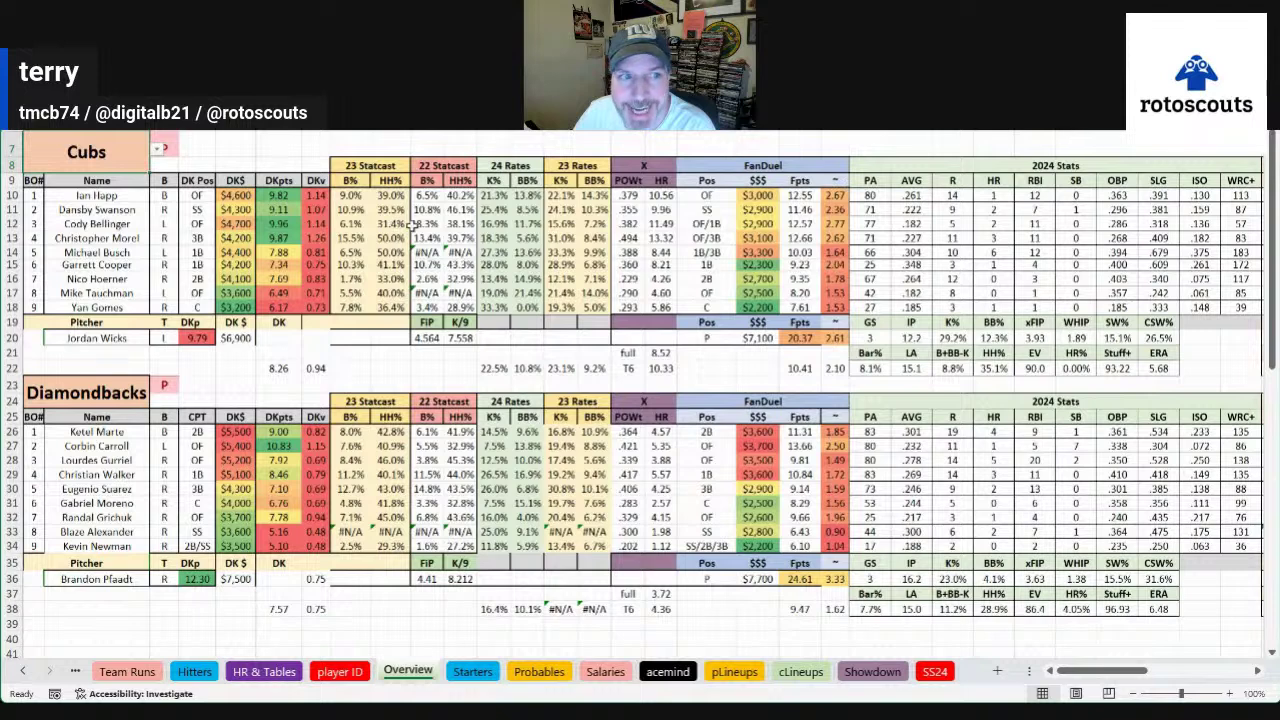
pyautogui.click(662, 196)
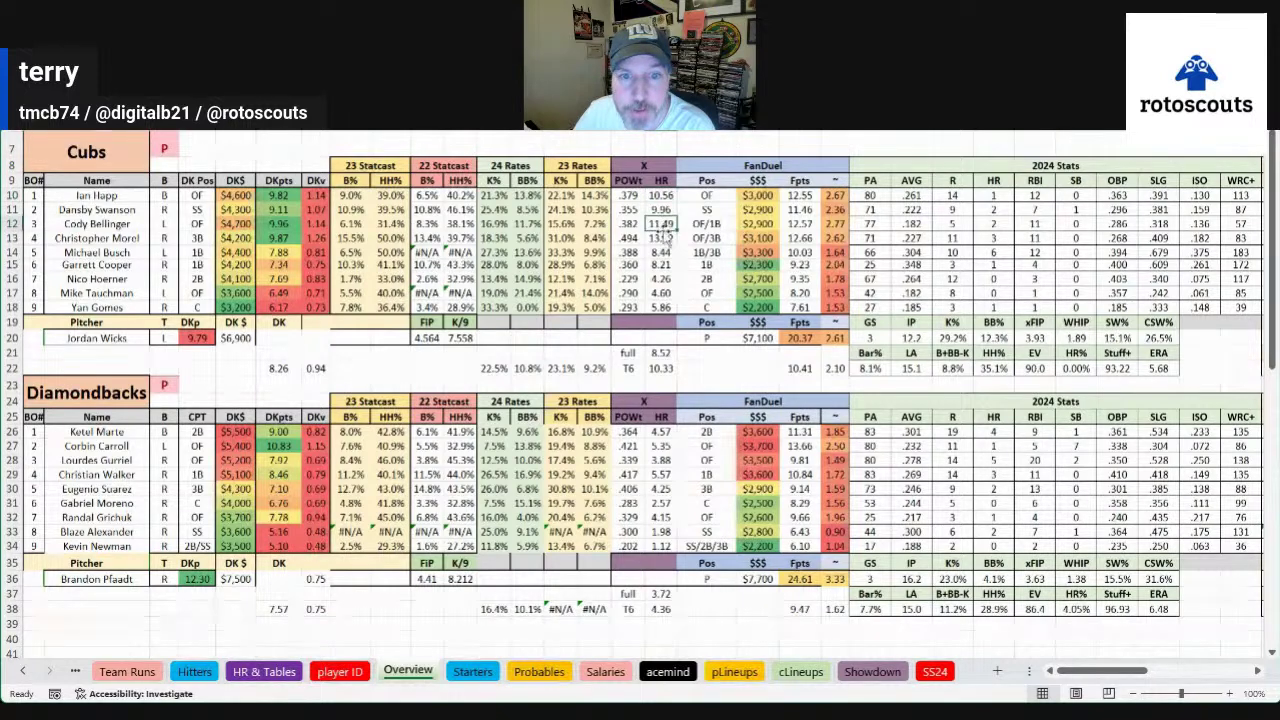
pyautogui.click(661, 265)
pyautogui.click(660, 196)
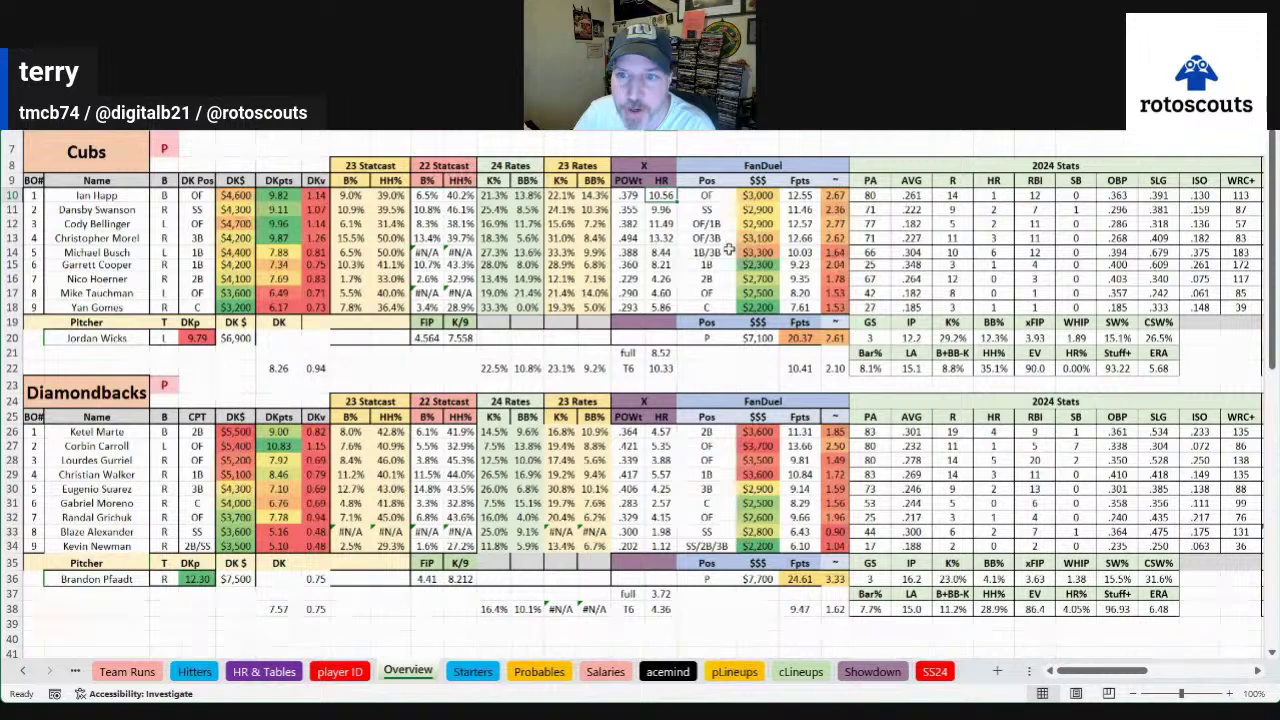
# Check the Cubs fifth hitter's 2024 home runs, the sixth hitter's DraftKings salary and the whole lineup's stolen bases
pyautogui.click(995, 251)
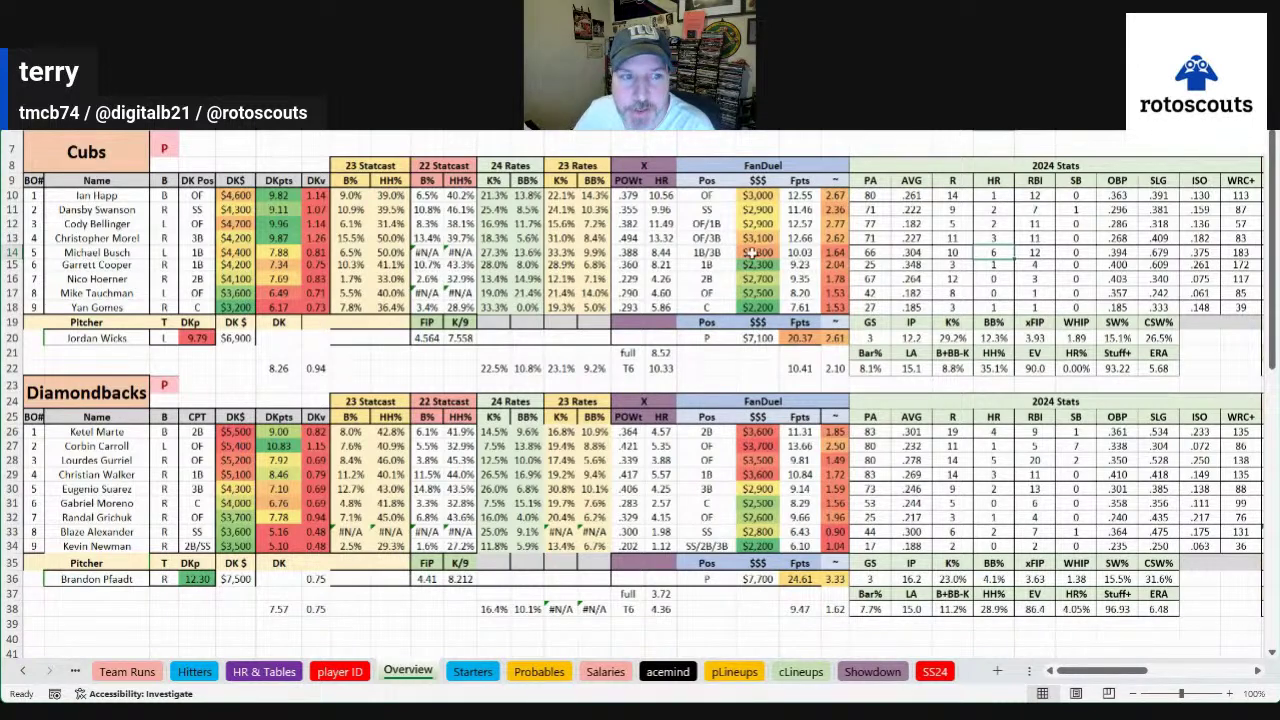
pyautogui.click(230, 264)
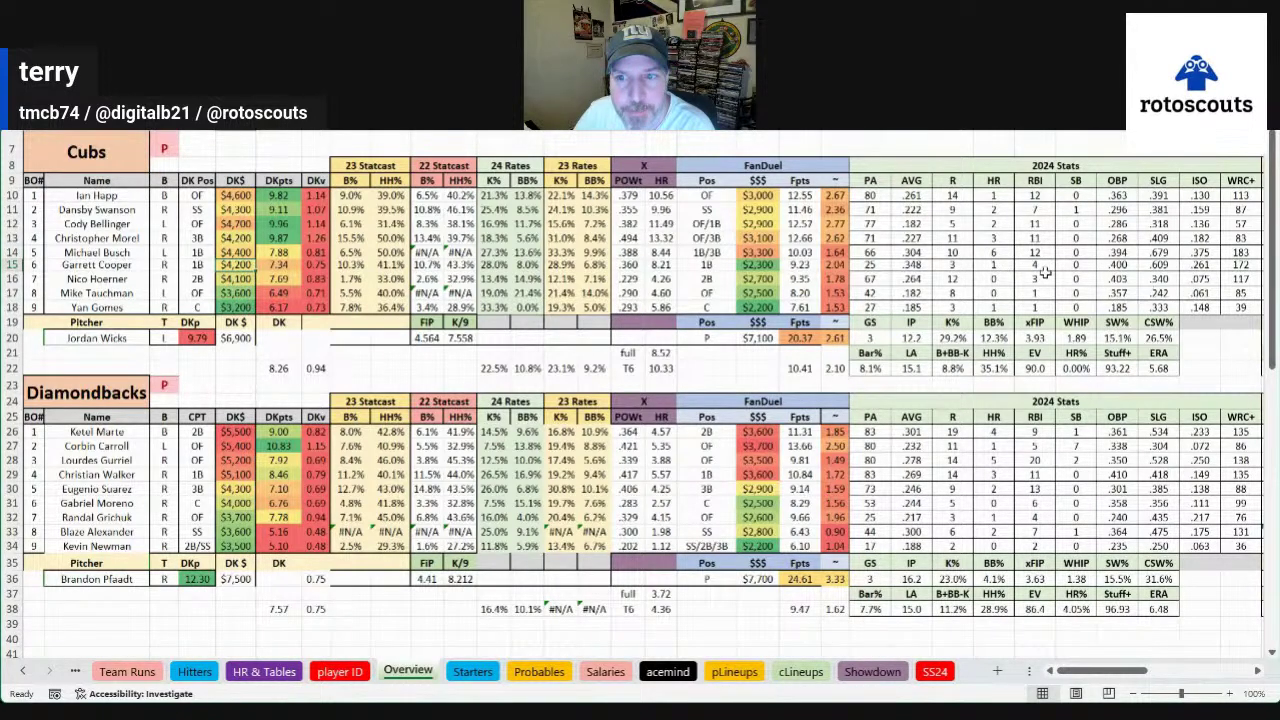
pyautogui.moveTo(1067, 196); pyautogui.dragTo(1075, 305)
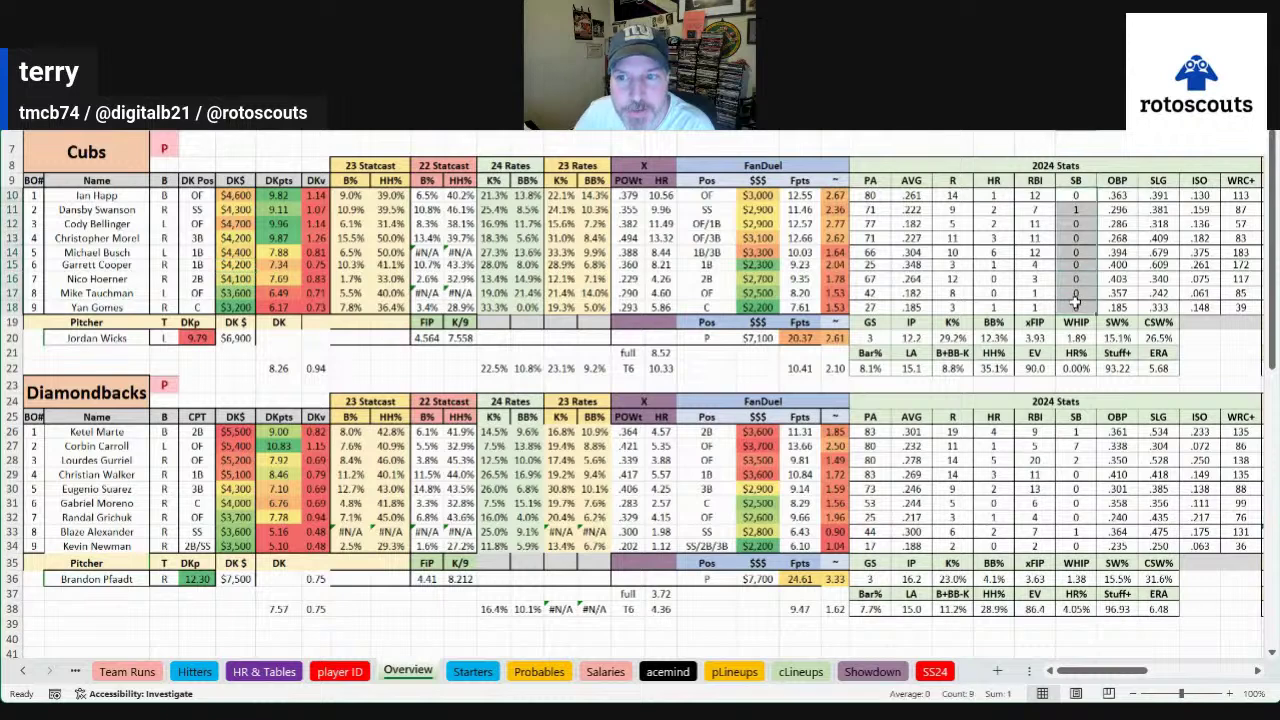
# Highlight the Cubs' first five hitters as a possible group of picks
pyautogui.click(714, 293)
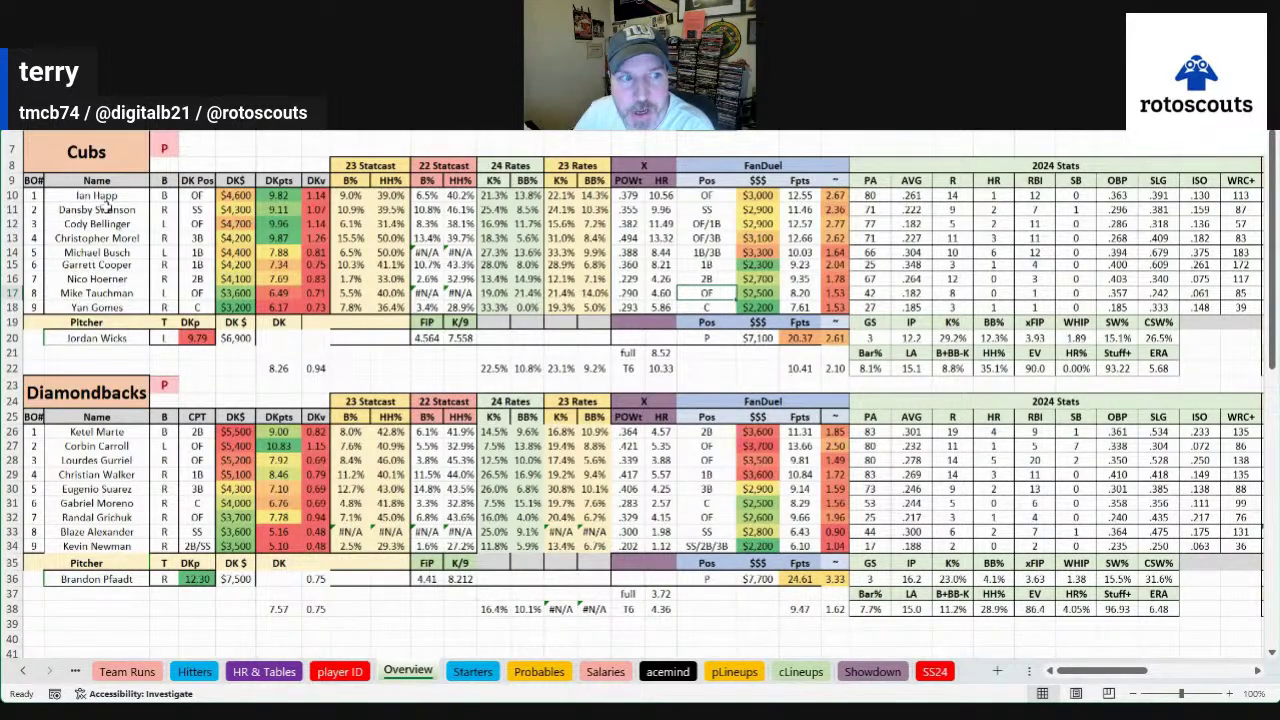
pyautogui.moveTo(100, 195); pyautogui.dragTo(100, 252)
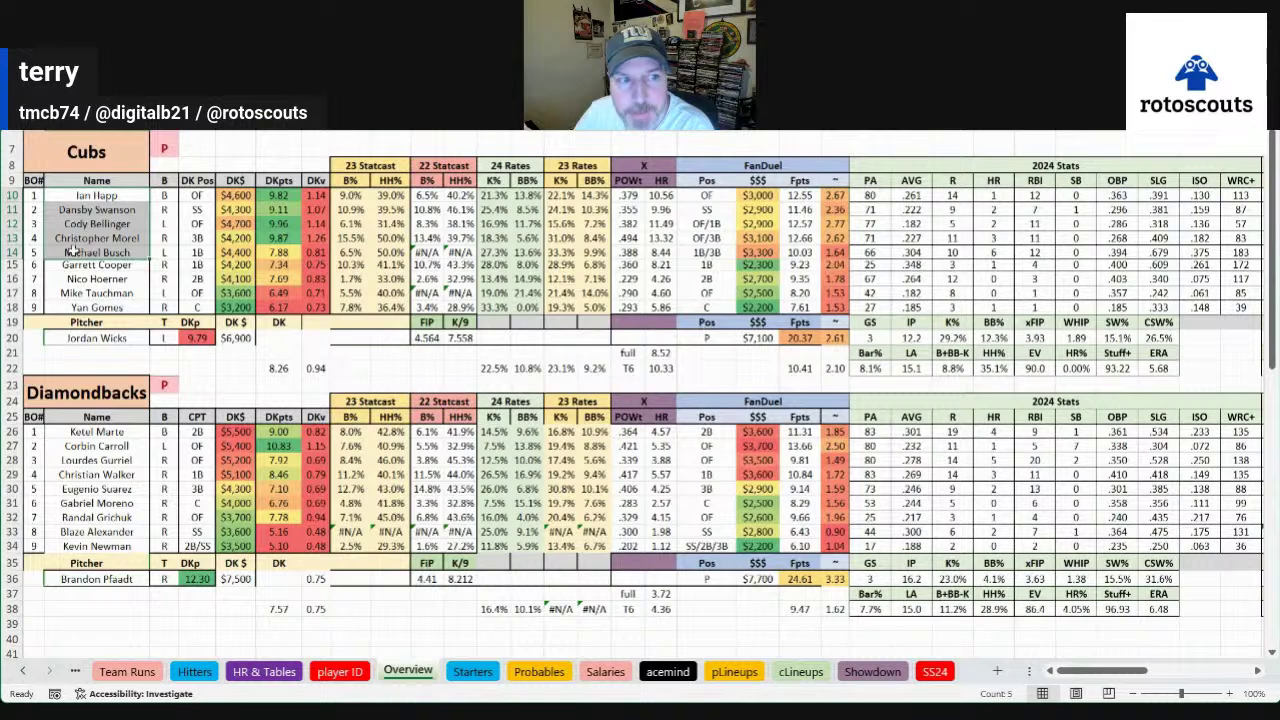
pyautogui.click(490, 355)
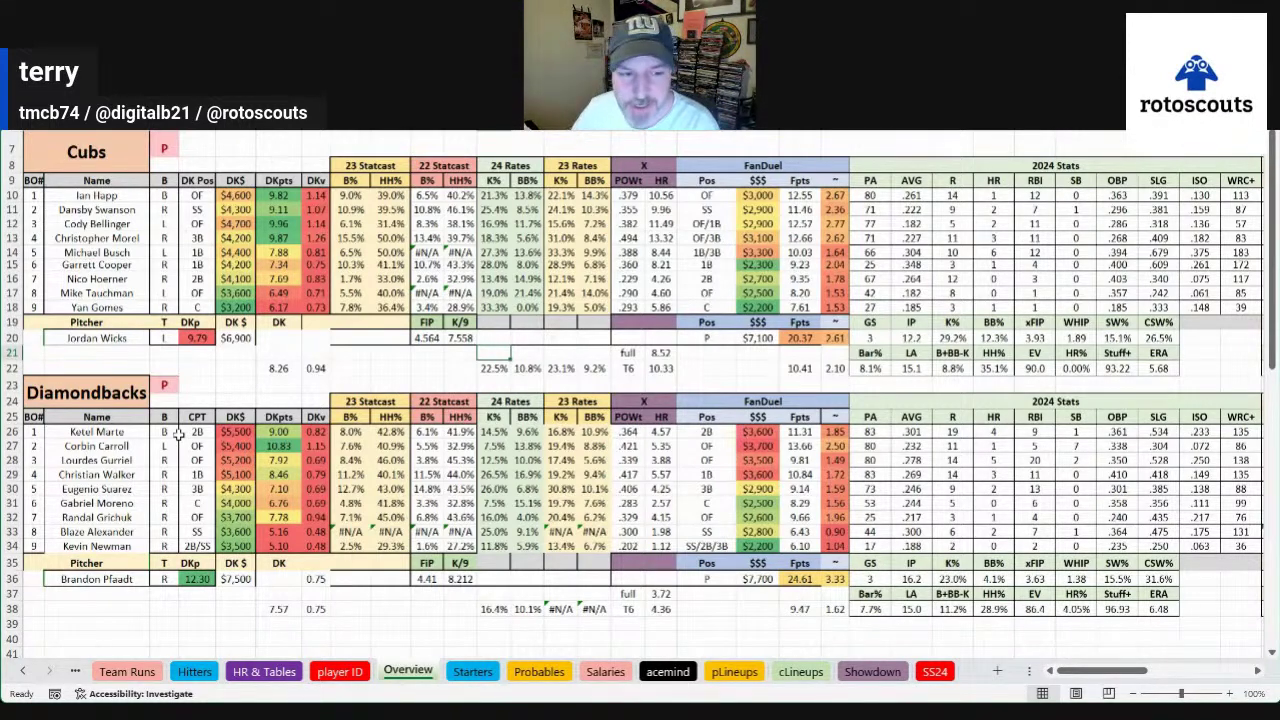
# Review the Diamondbacks' leadoff and eighth hitters, along with their pitcher's full 2024 stat block
pyautogui.click(118, 432)
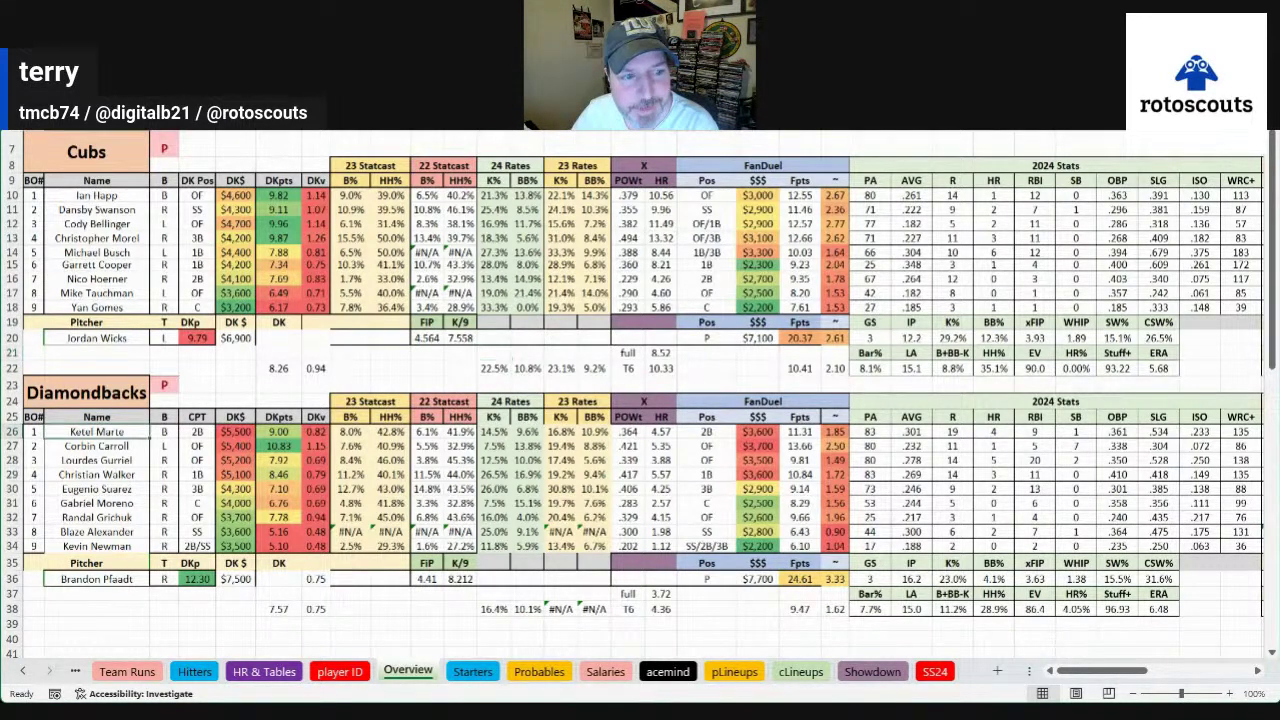
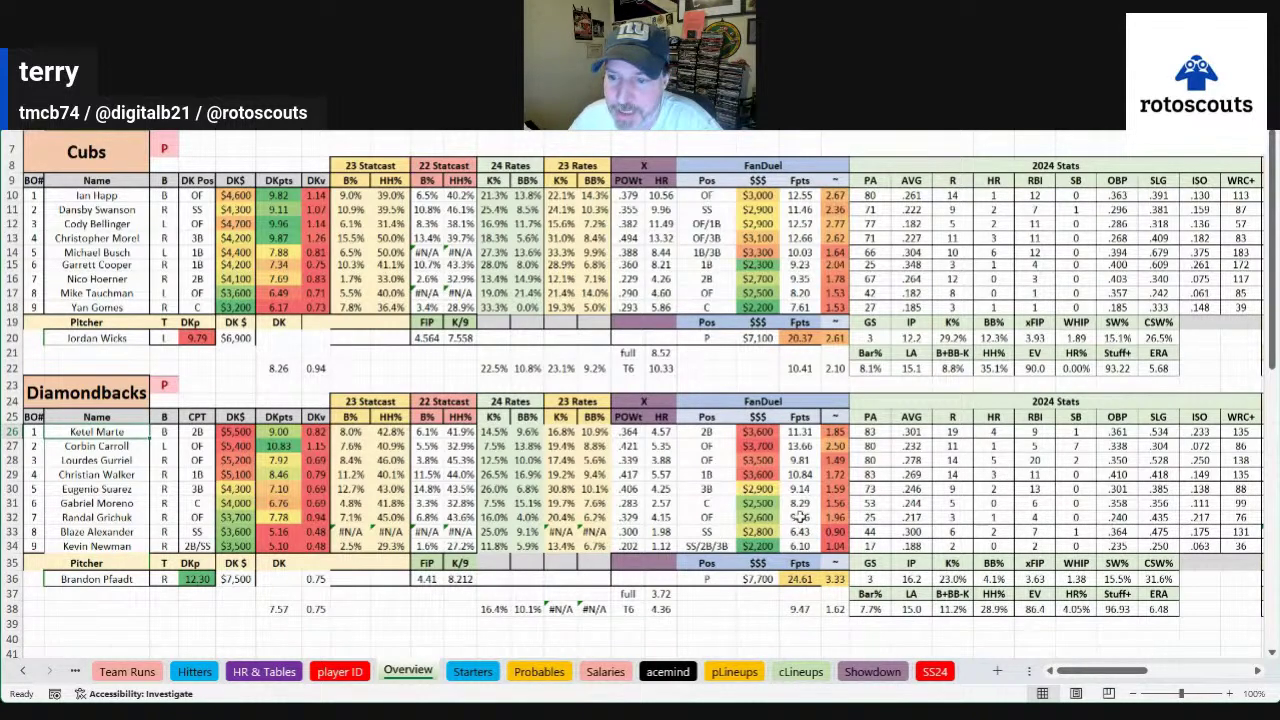
pyautogui.click(858, 535)
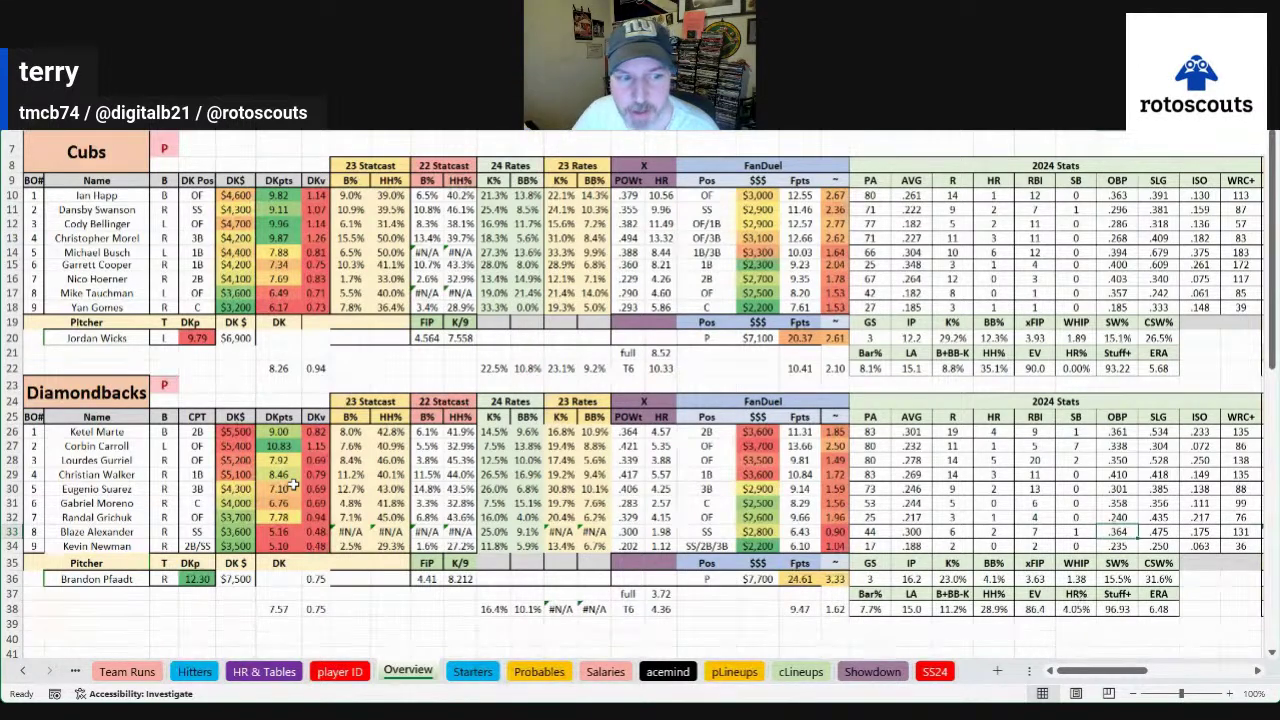
pyautogui.moveTo(880, 563); pyautogui.dragTo(1176, 610)
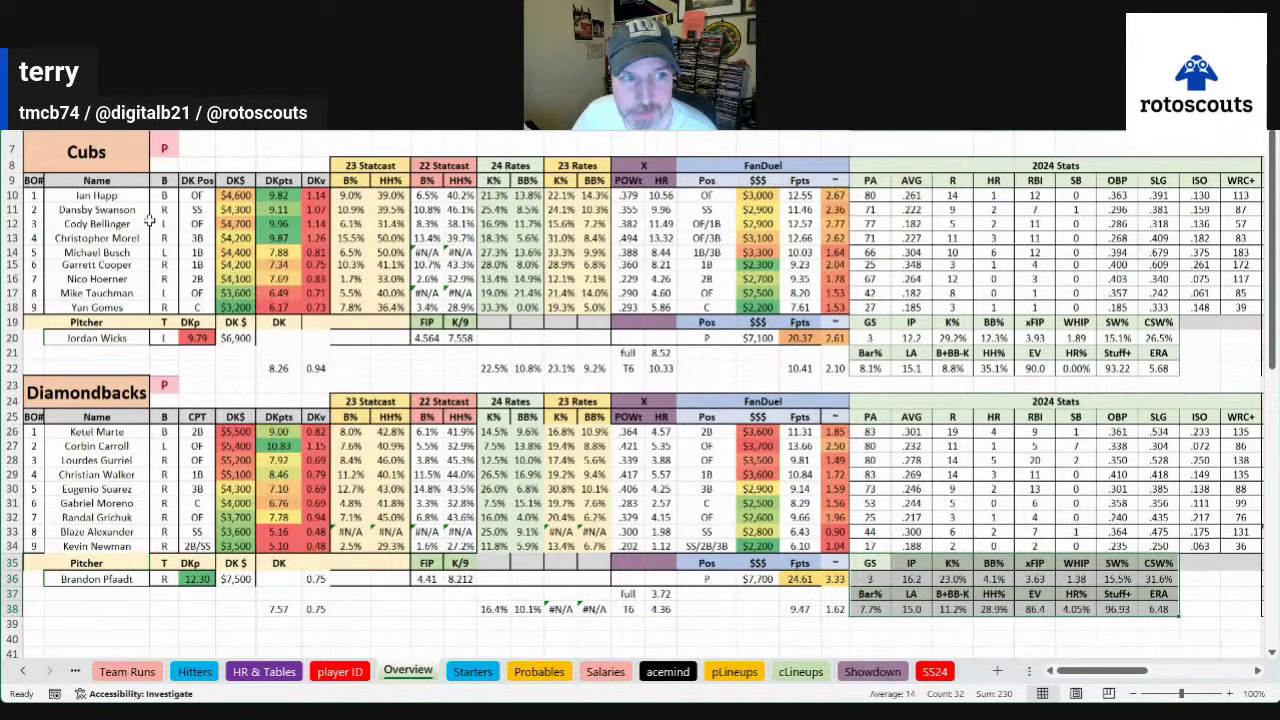
# Switch the overview to the Reds versus Mariners matchup and review the Mariners pitcher's 2024 ERA and 2023 K% and BB%
pyautogui.click(118, 155)
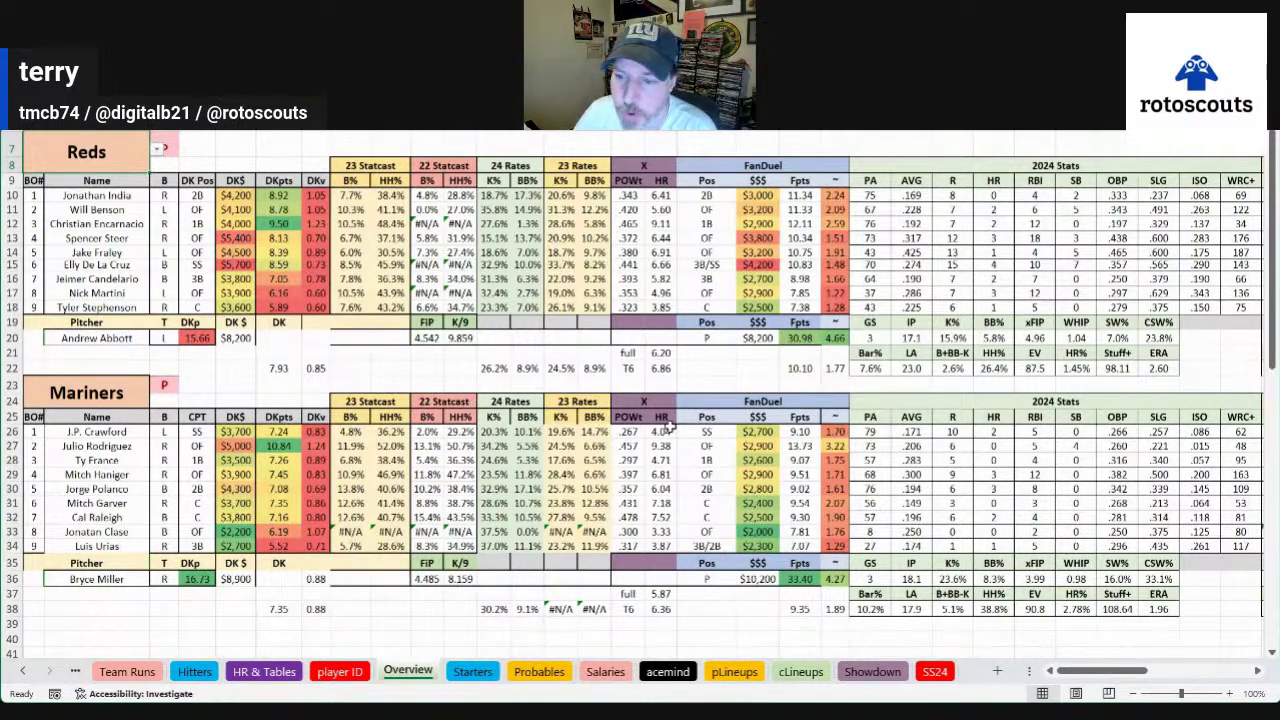
pyautogui.click(1157, 609)
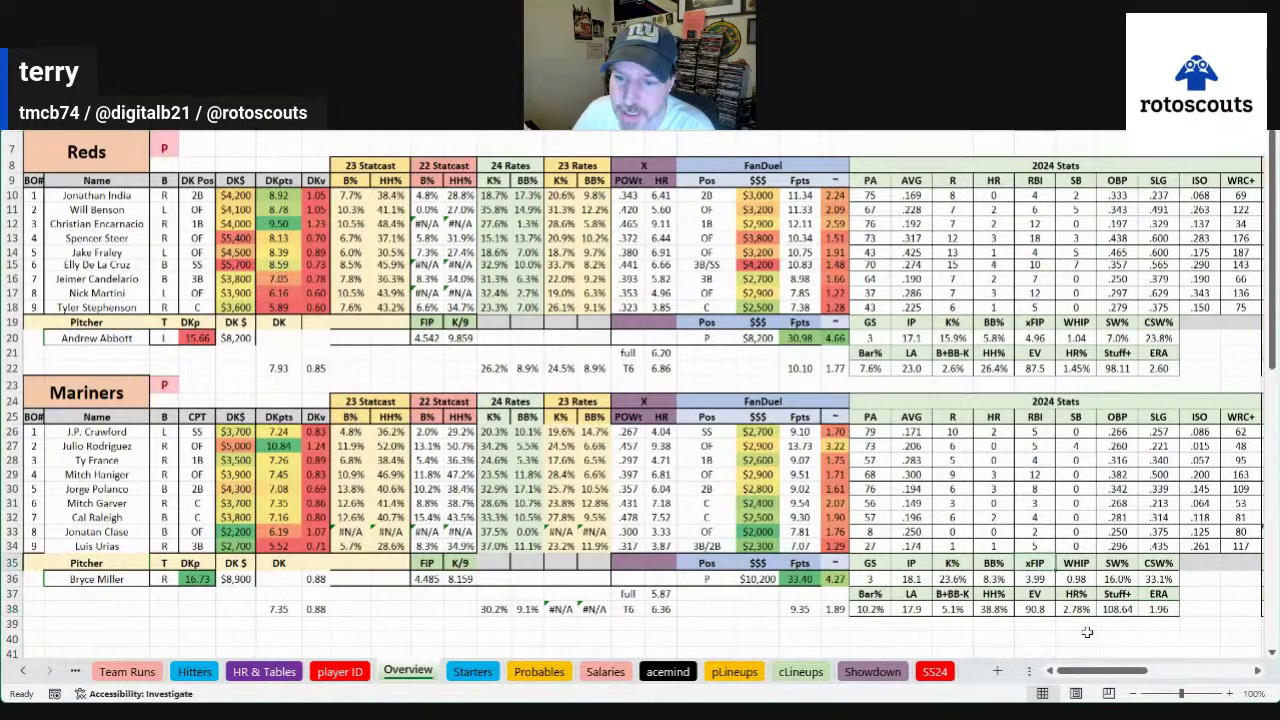
pyautogui.moveTo(1131, 679); pyautogui.dragTo(1165, 679)
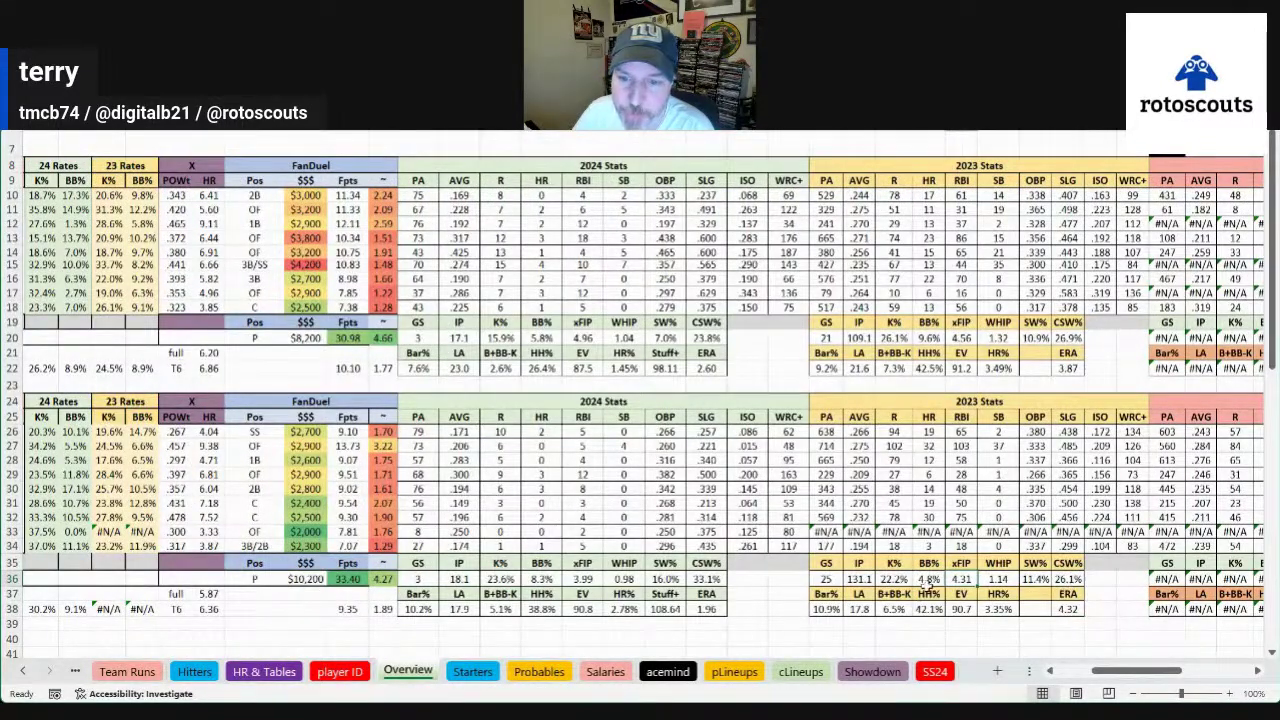
pyautogui.moveTo(885, 564)
pyautogui.mouseDown()
pyautogui.moveTo(962, 579)
pyautogui.moveTo(906, 578)
pyautogui.moveTo(943, 584)
pyautogui.mouseUp()
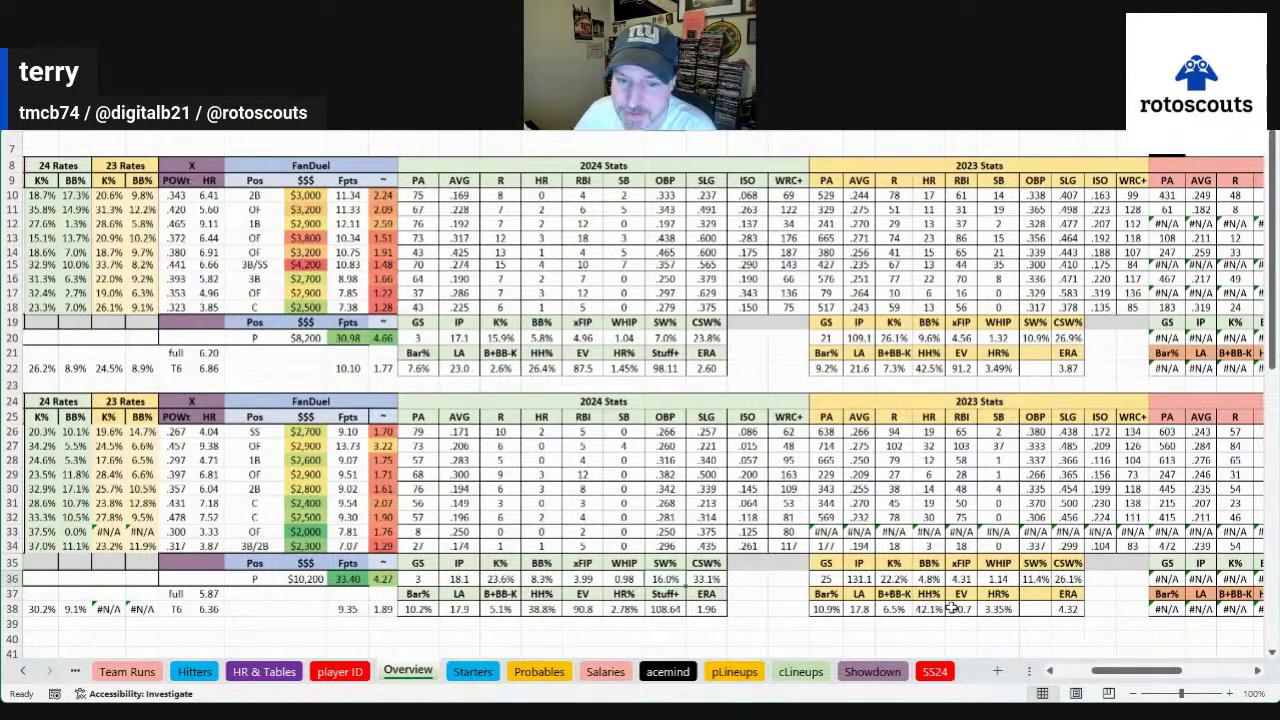
# Check the Mariners pitcher's FanDuel salary and the Reds pitcher's 2024 K%
pyautogui.hscroll(-5, 1015, 632)
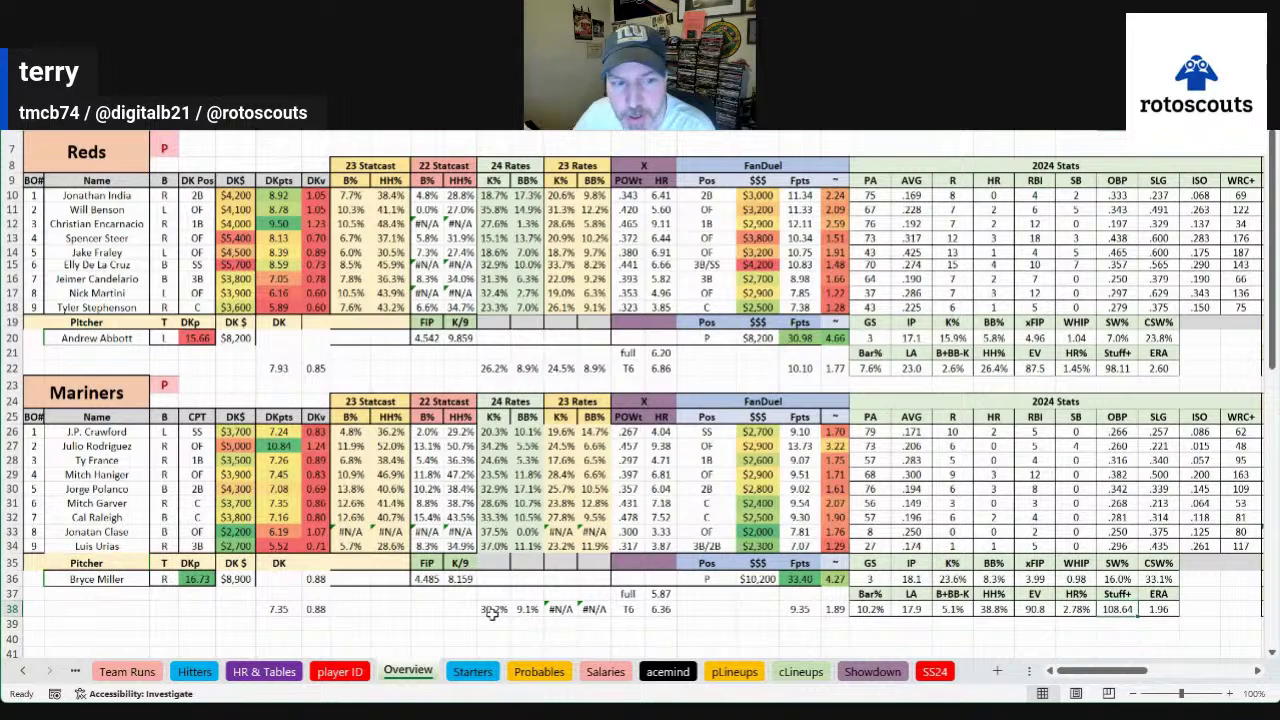
pyautogui.click(766, 579)
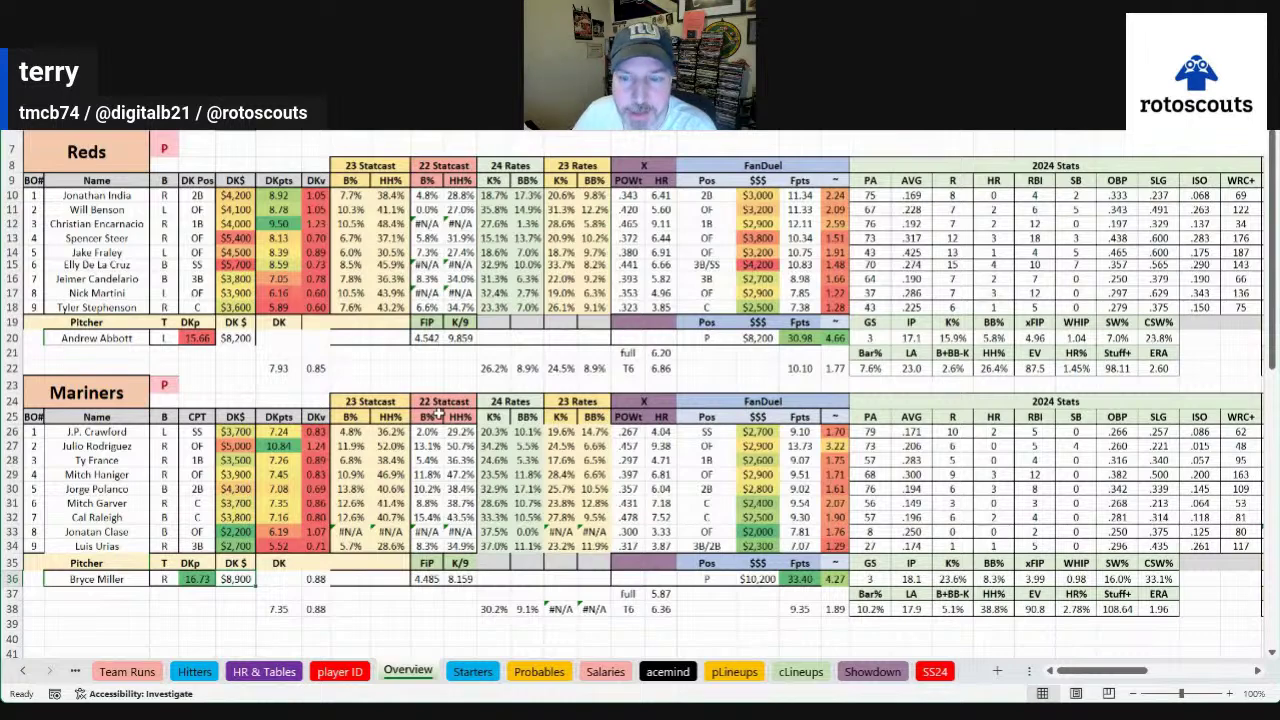
pyautogui.click(950, 340)
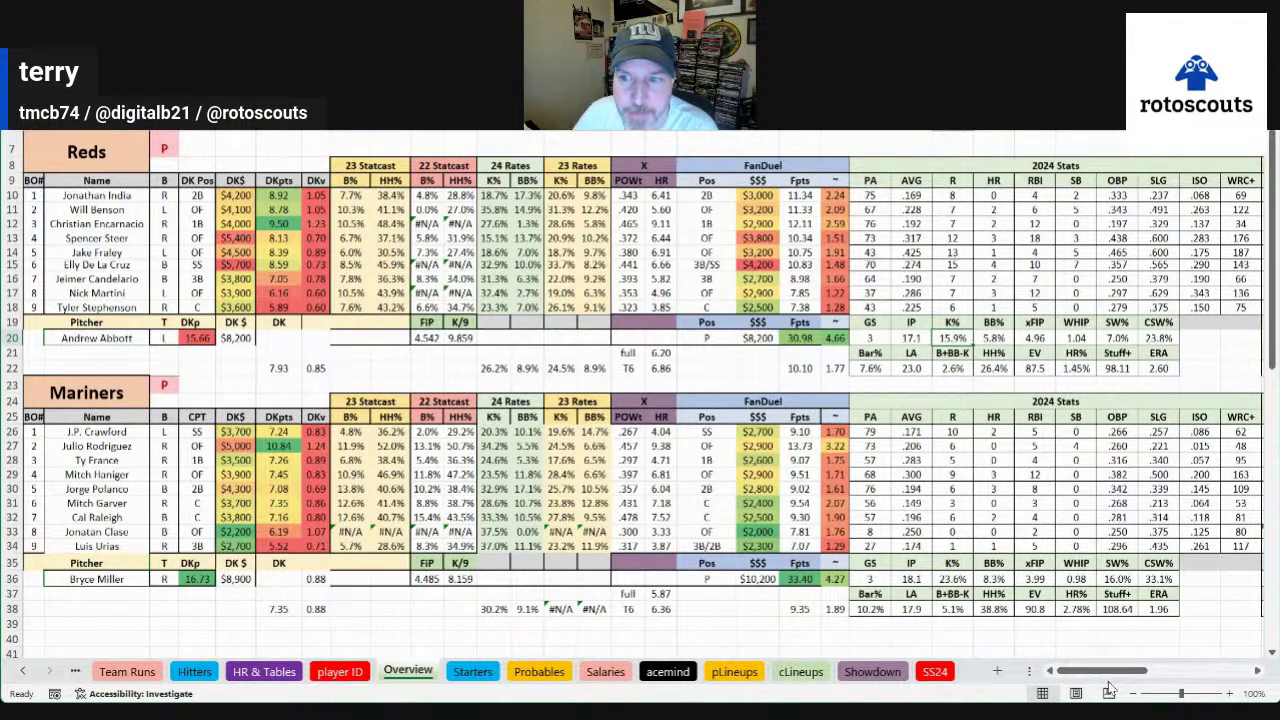
# Review the Reds pitcher's 2023 WHIP and his 2023 batted-ball stats from Bar% through HR%
pyautogui.moveTo(1100, 676); pyautogui.dragTo(1144, 668)
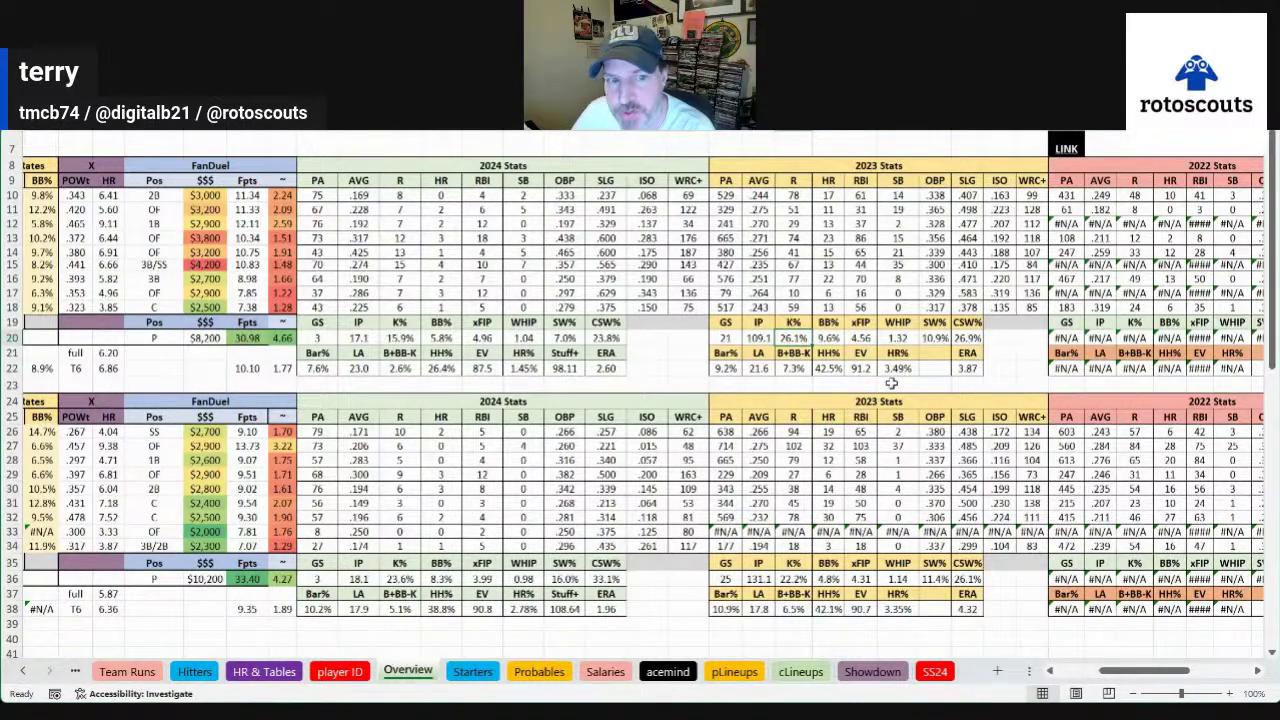
pyautogui.moveTo(898, 368); pyautogui.dragTo(720, 369)
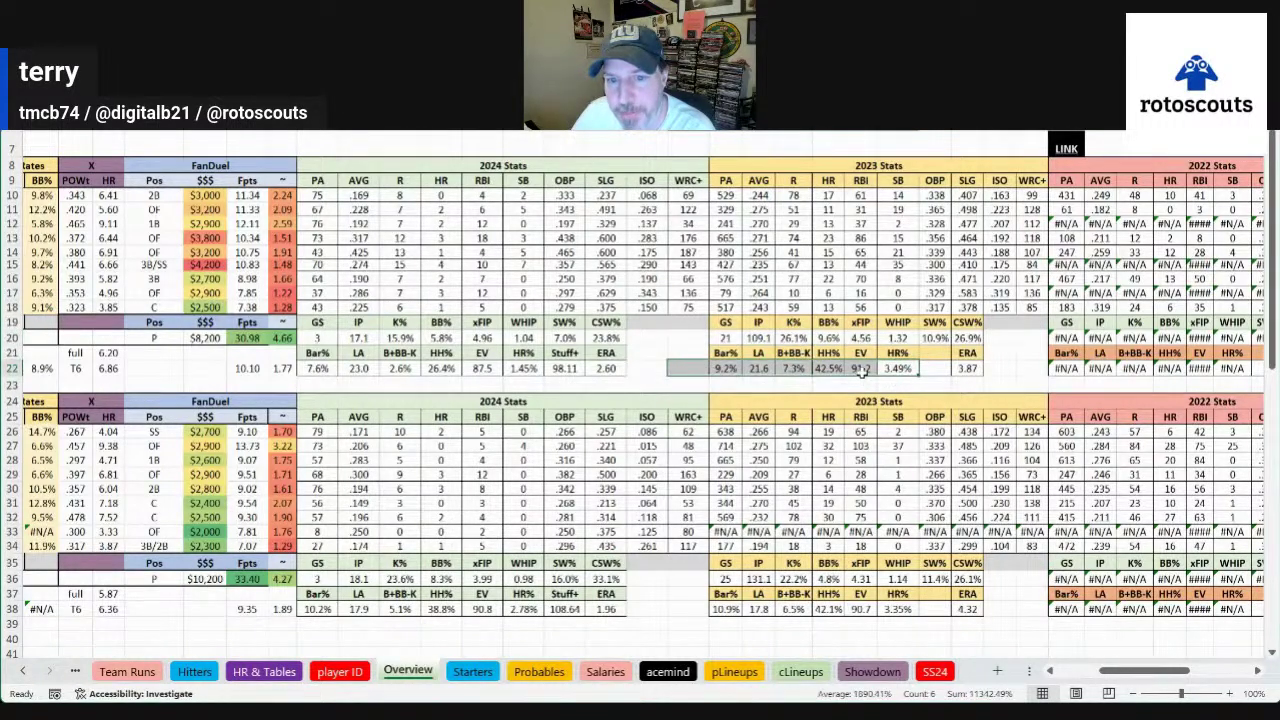
pyautogui.click(877, 399)
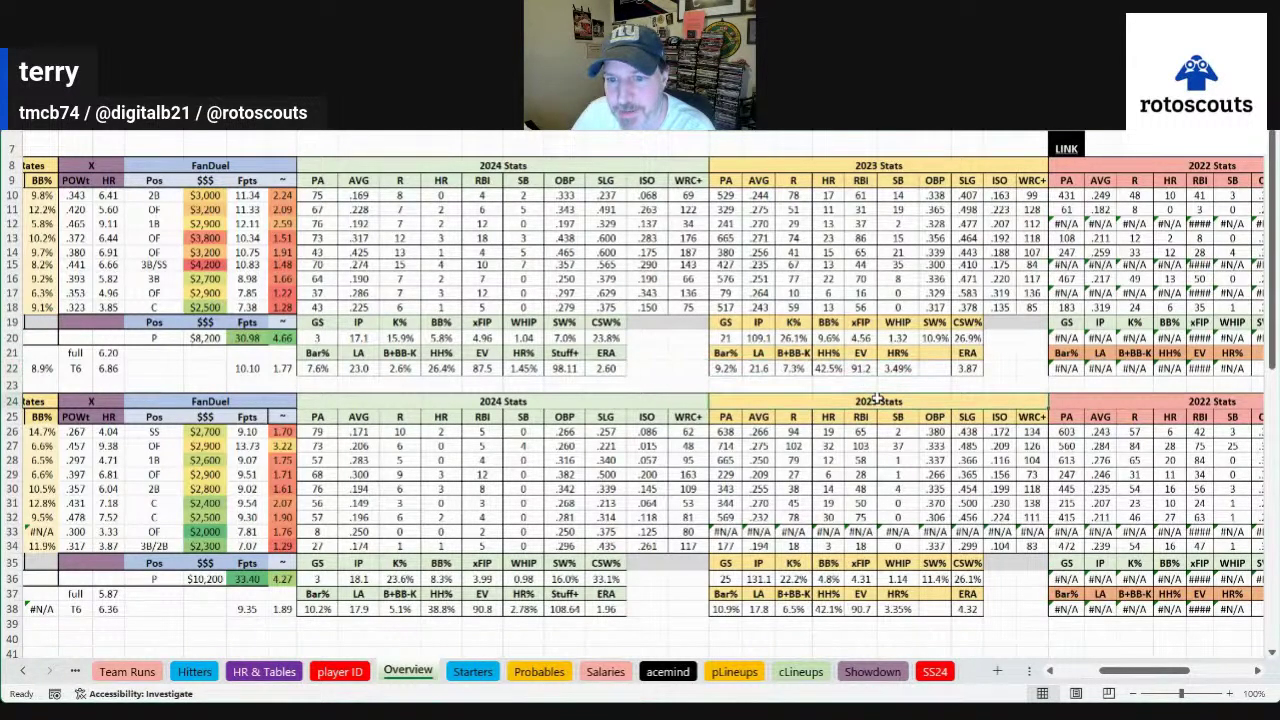
pyautogui.click(897, 338)
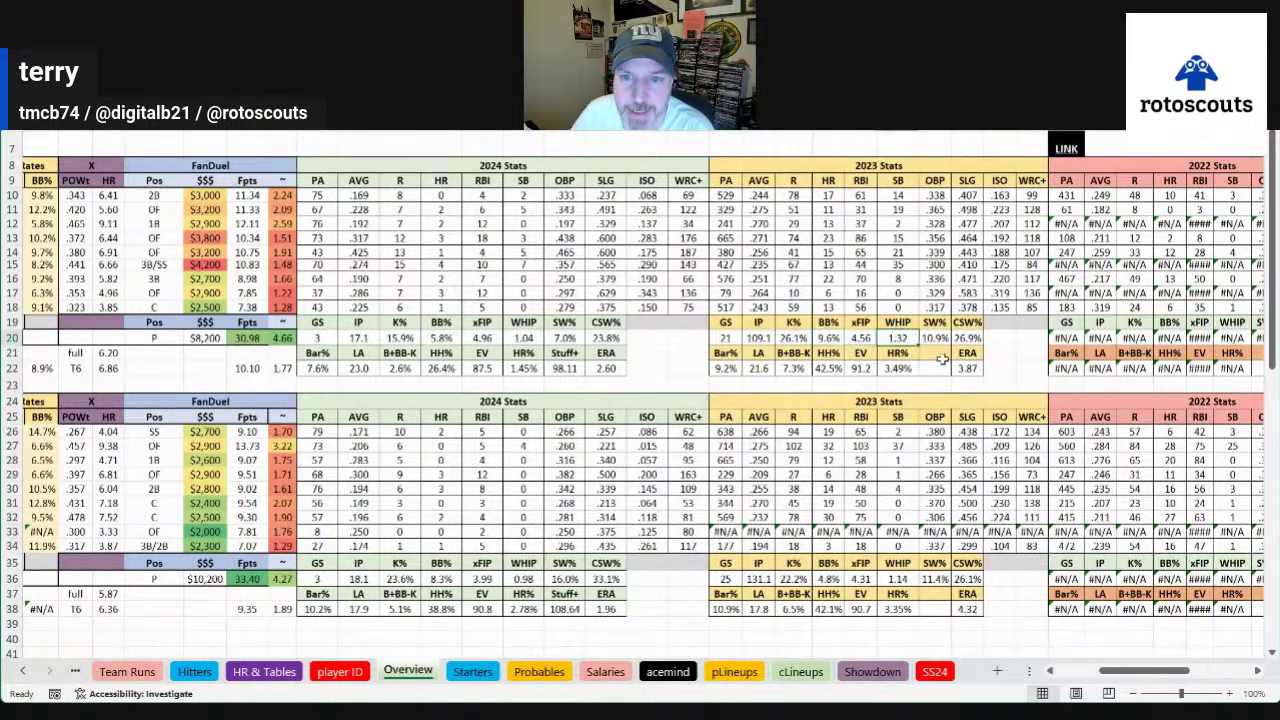
pyautogui.moveTo(728, 354); pyautogui.dragTo(917, 370)
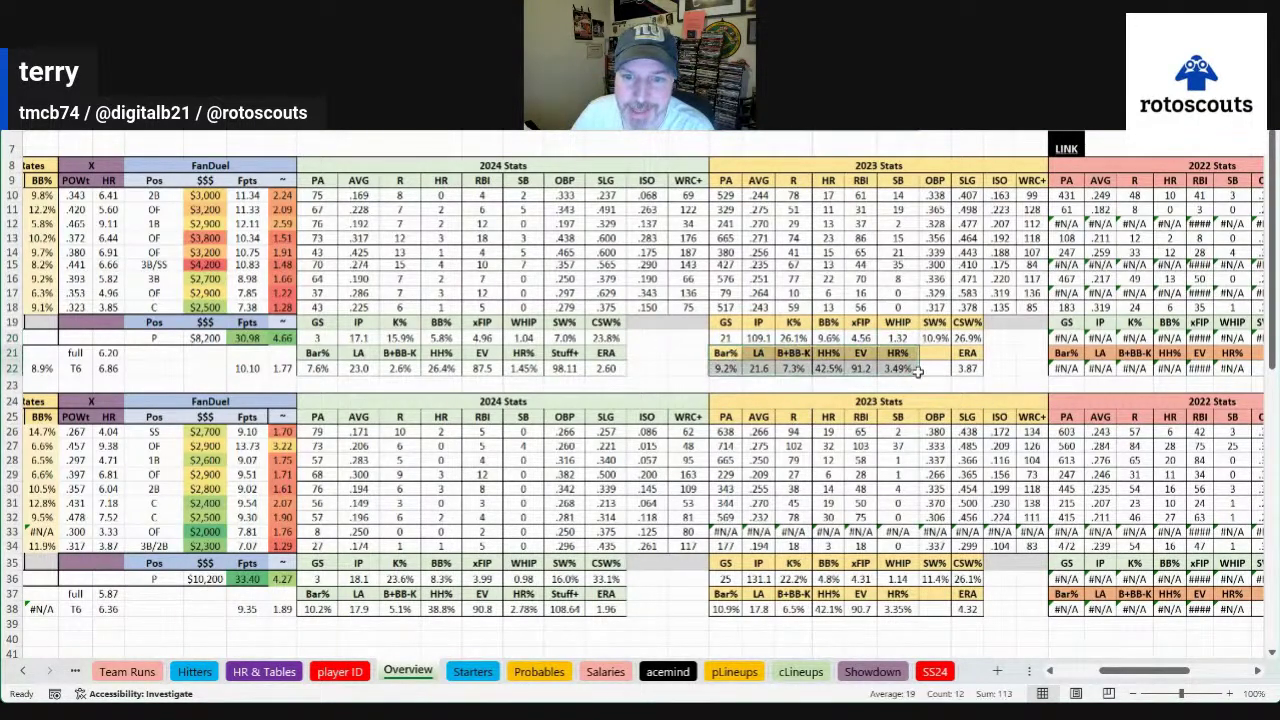
pyautogui.click(838, 414)
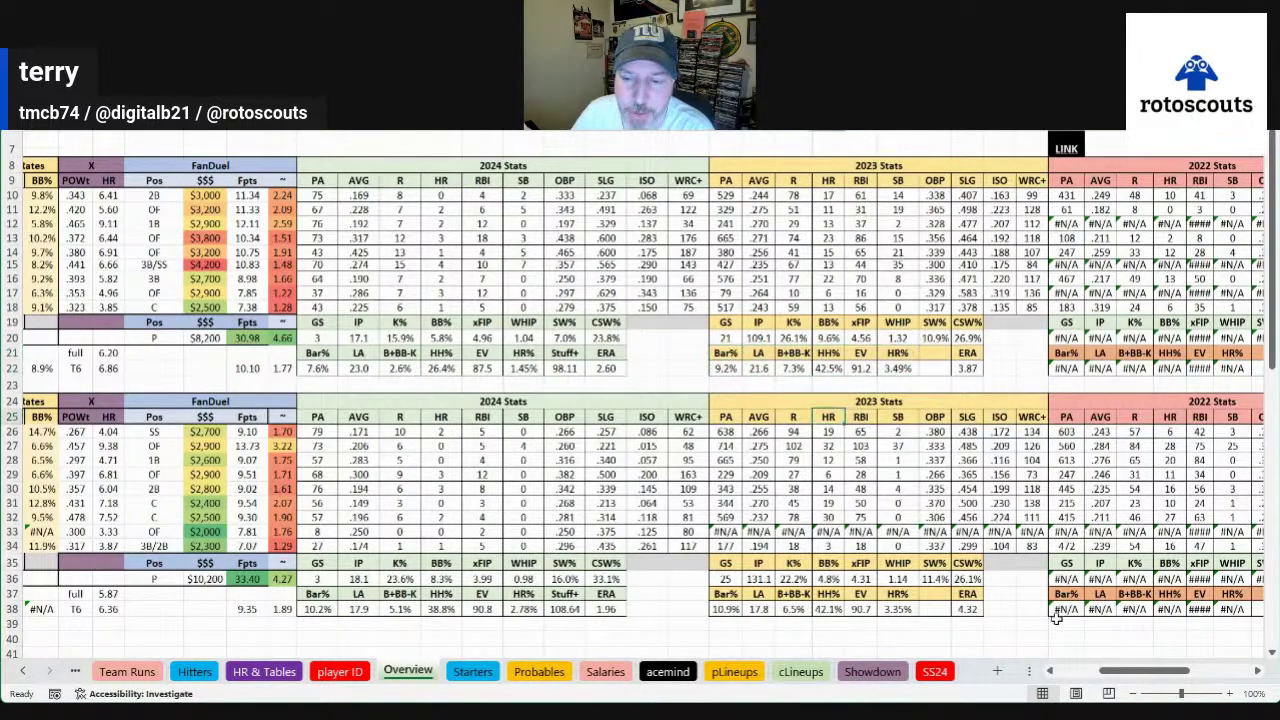
# Check the Mariners lineup's average 2024 K% and highlight all nine hitters' 2023 K%
pyautogui.click(1069, 674)
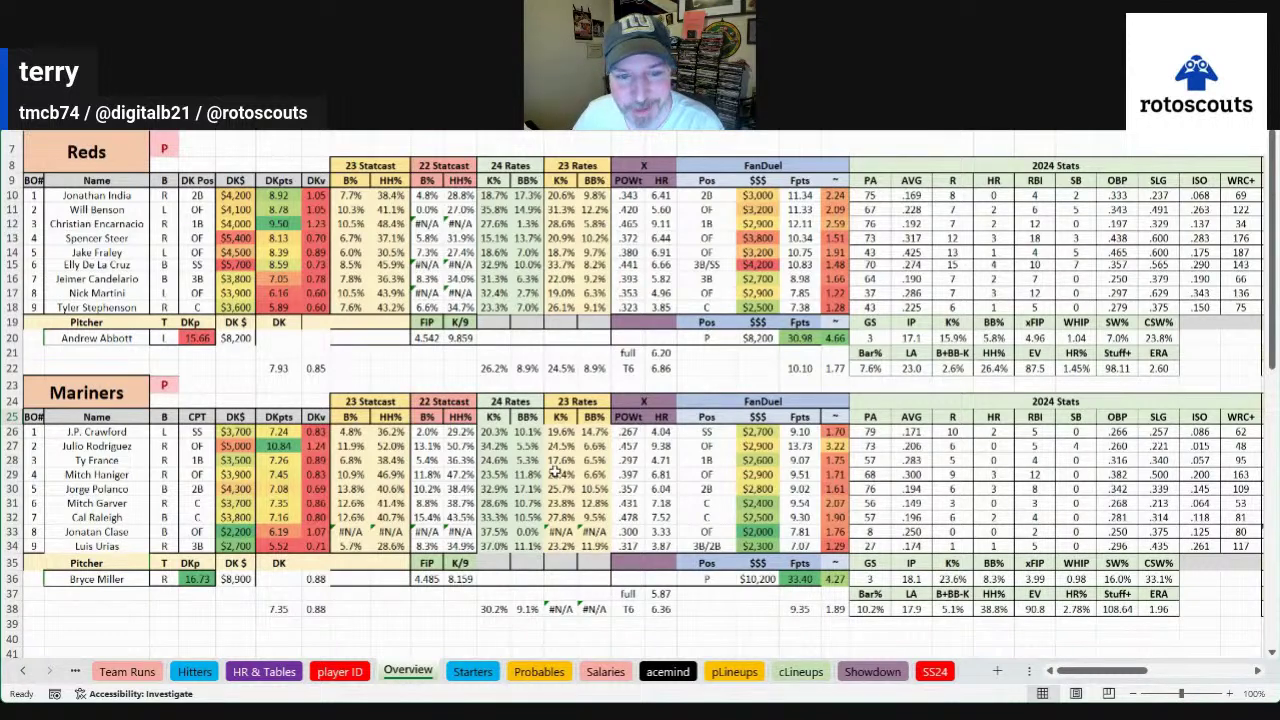
pyautogui.click(500, 610)
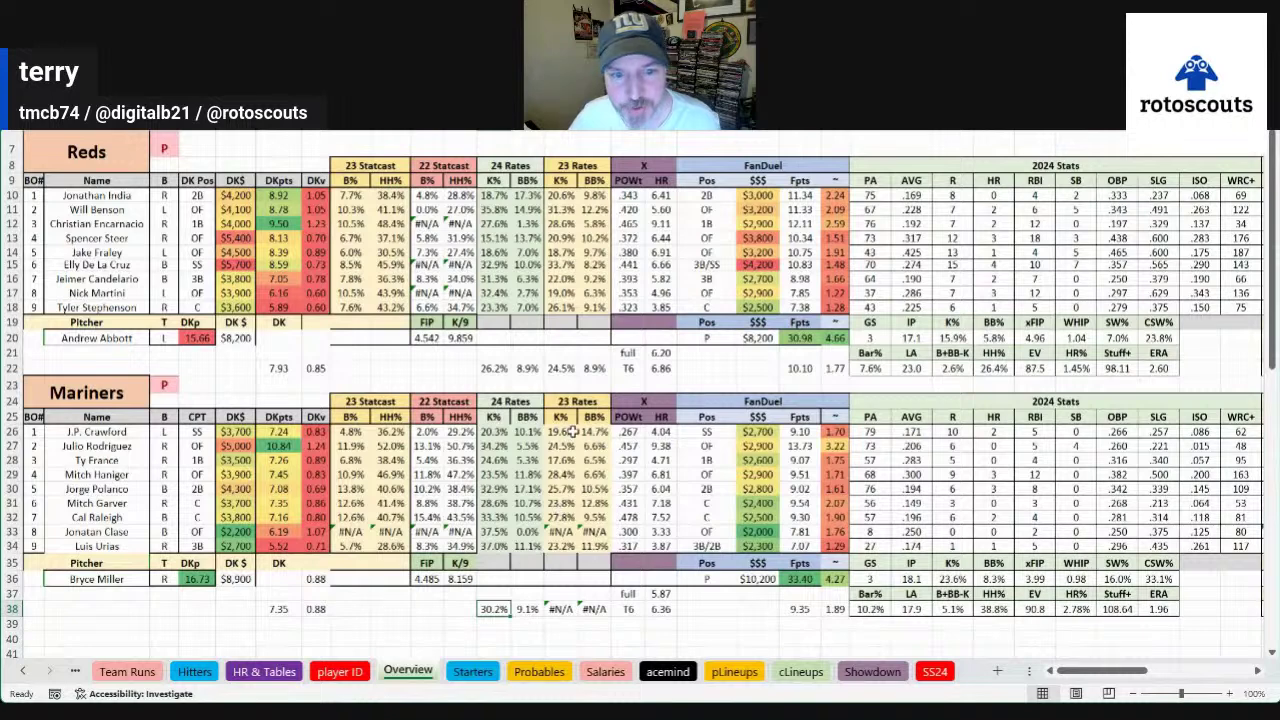
pyautogui.moveTo(563, 431); pyautogui.dragTo(566, 546)
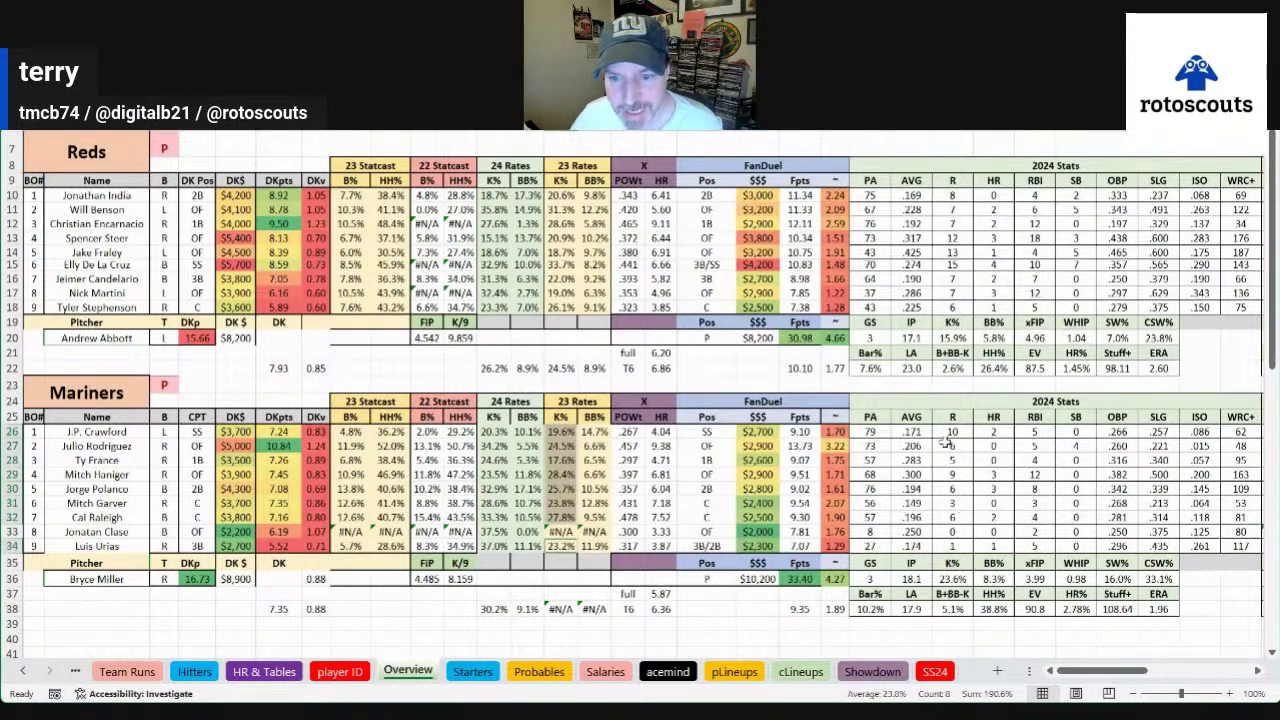
# Average the nine Mariners hitters' 2024 AVG, OBP, ISO and WRC+ by highlighting each column in turn
pyautogui.moveTo(917, 436); pyautogui.dragTo(918, 537)
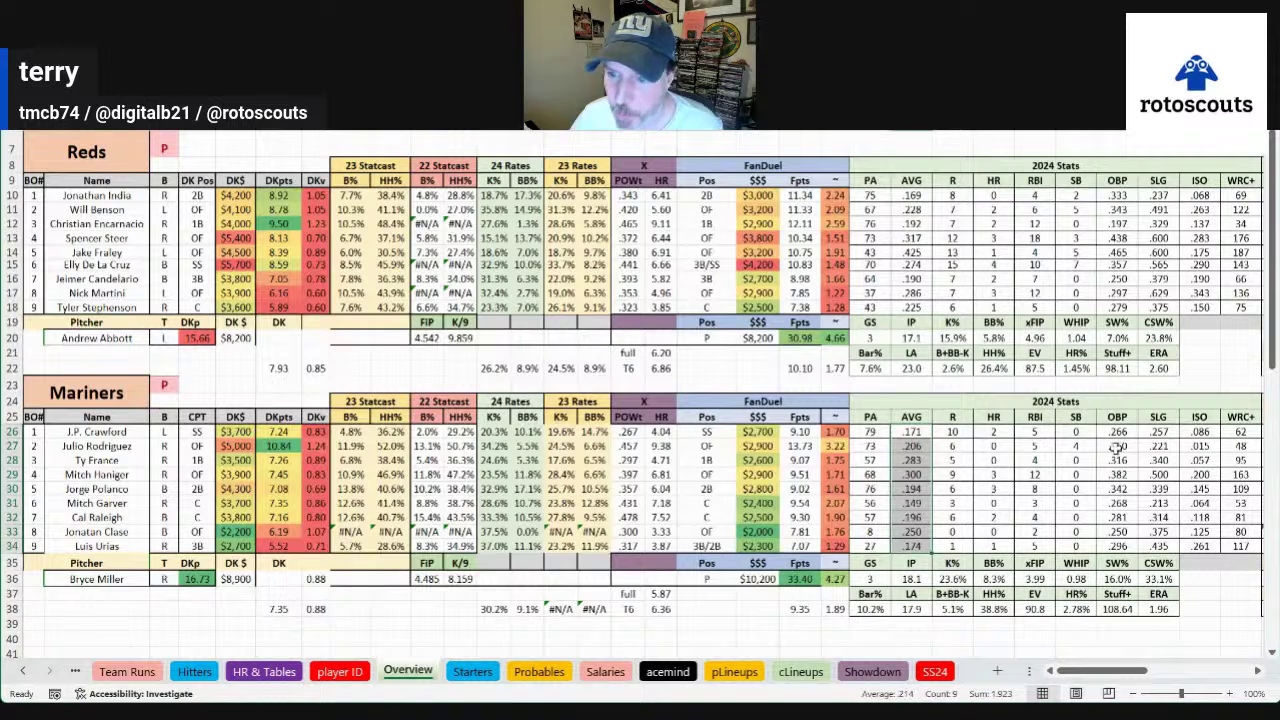
pyautogui.moveTo(1117, 432); pyautogui.dragTo(1122, 537)
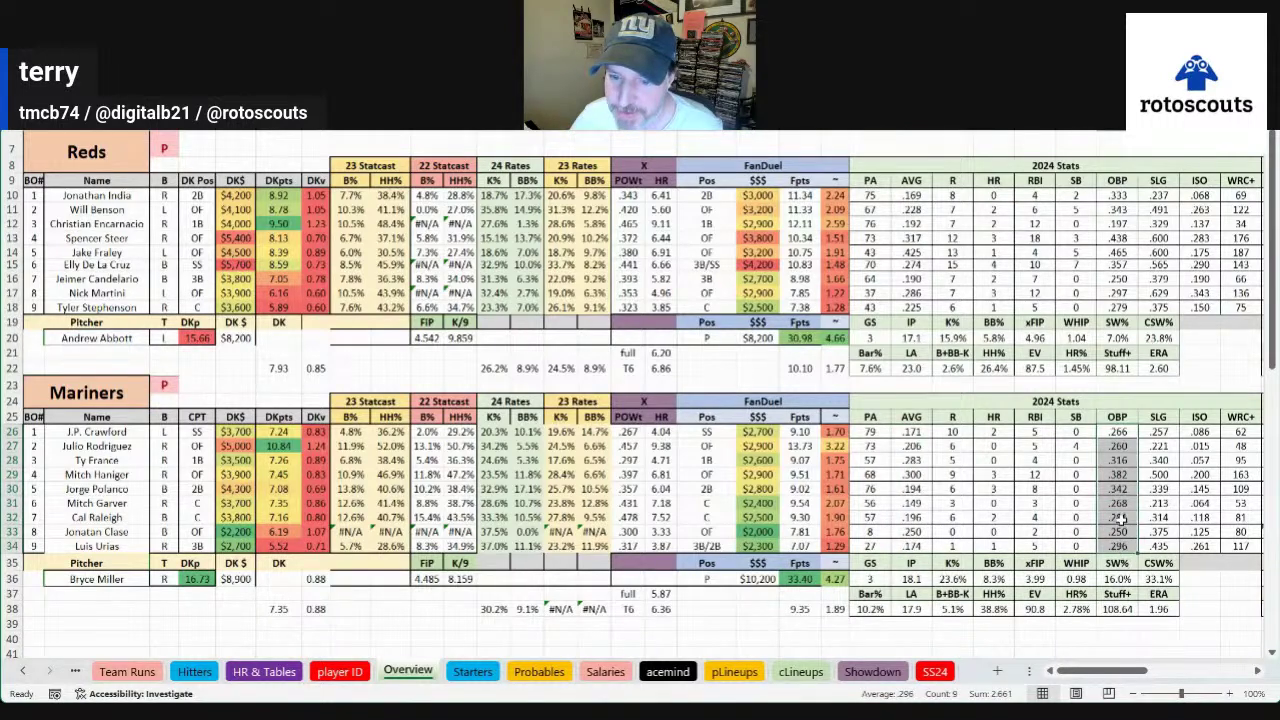
pyautogui.moveTo(1210, 446); pyautogui.dragTo(1202, 517)
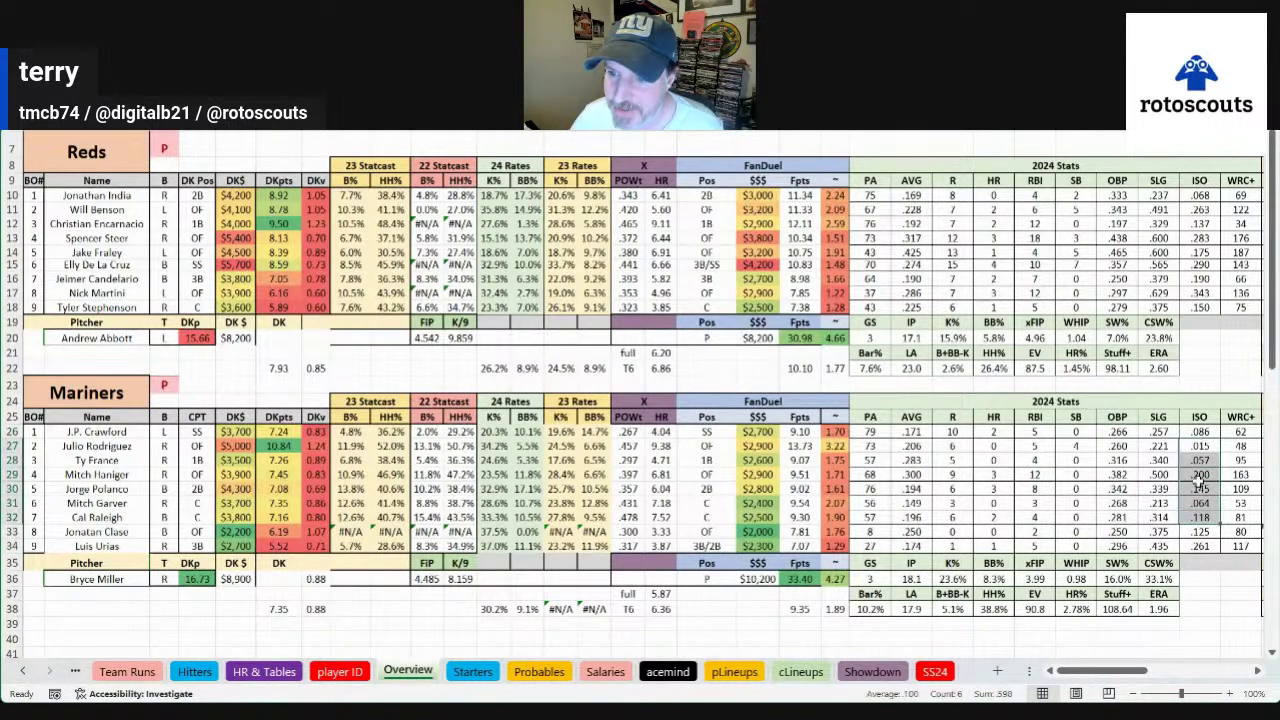
pyautogui.moveTo(1203, 430); pyautogui.dragTo(1203, 546)
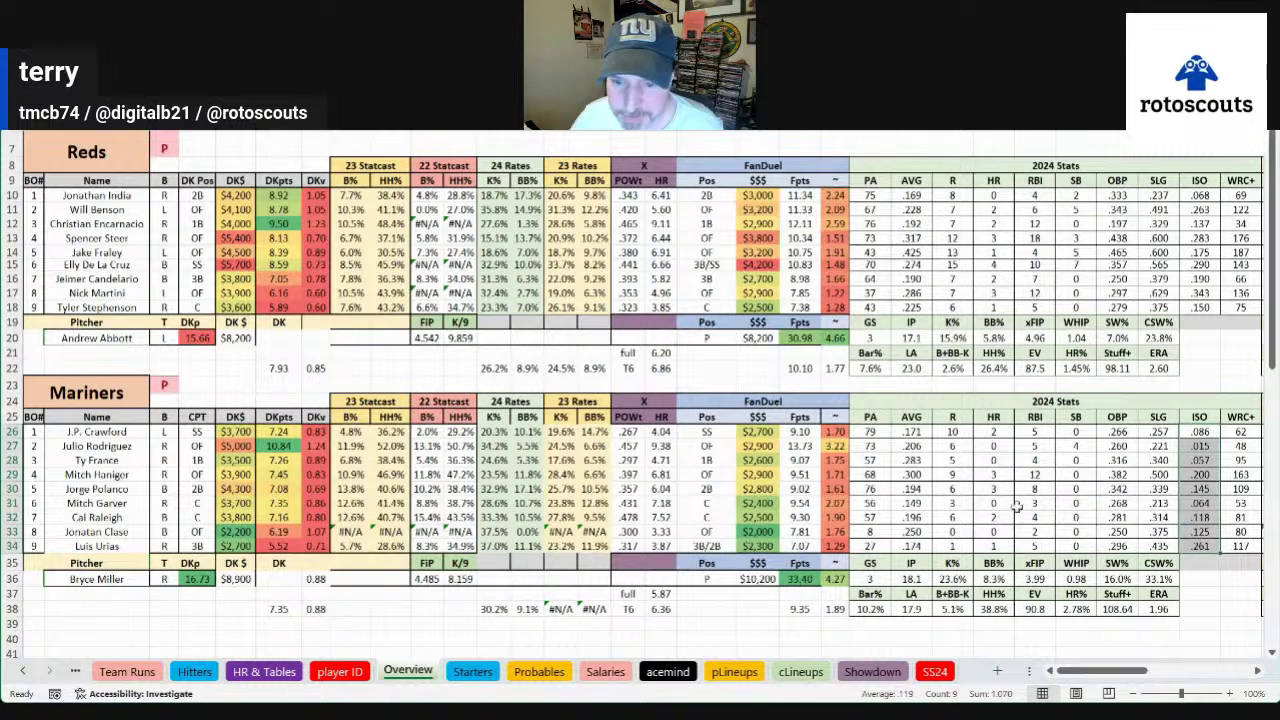
pyautogui.moveTo(1240, 431); pyautogui.dragTo(1240, 546)
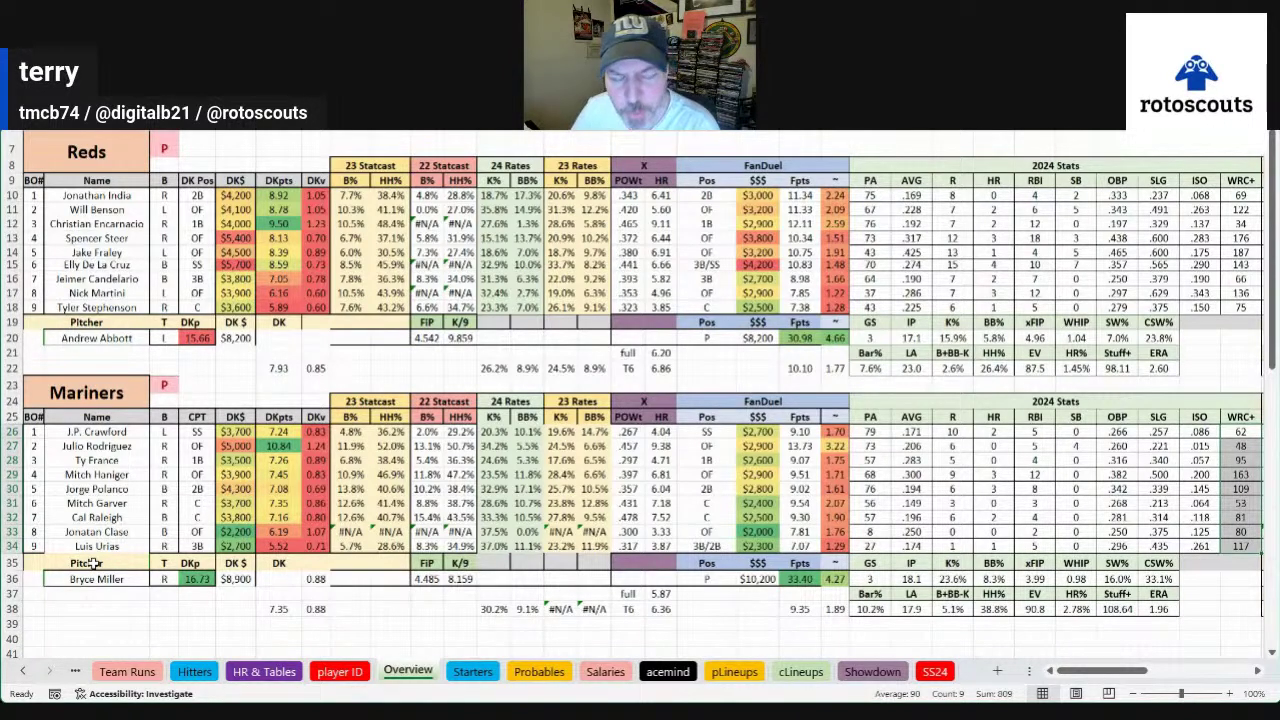
# Check the Mariners fifth hitter's 2024 home runs, the leadoff hitter's OBP and the third hitter's batting average
pyautogui.click(980, 488)
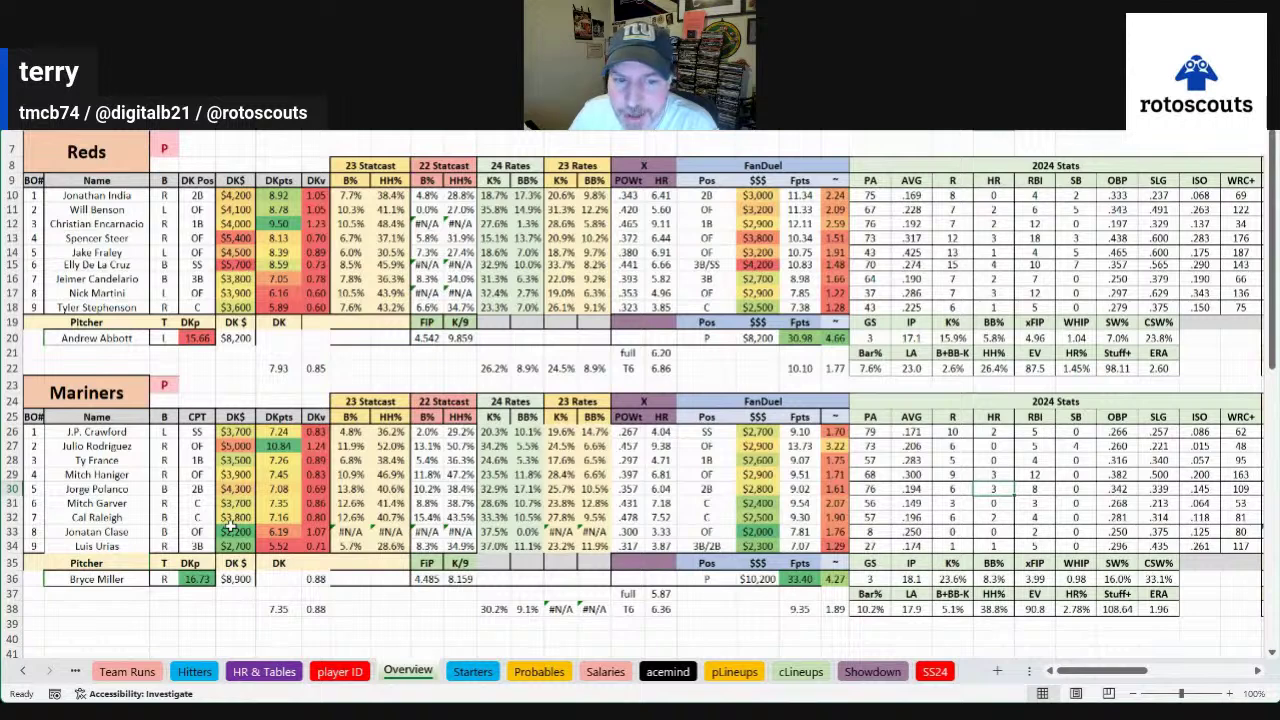
pyautogui.click(130, 432)
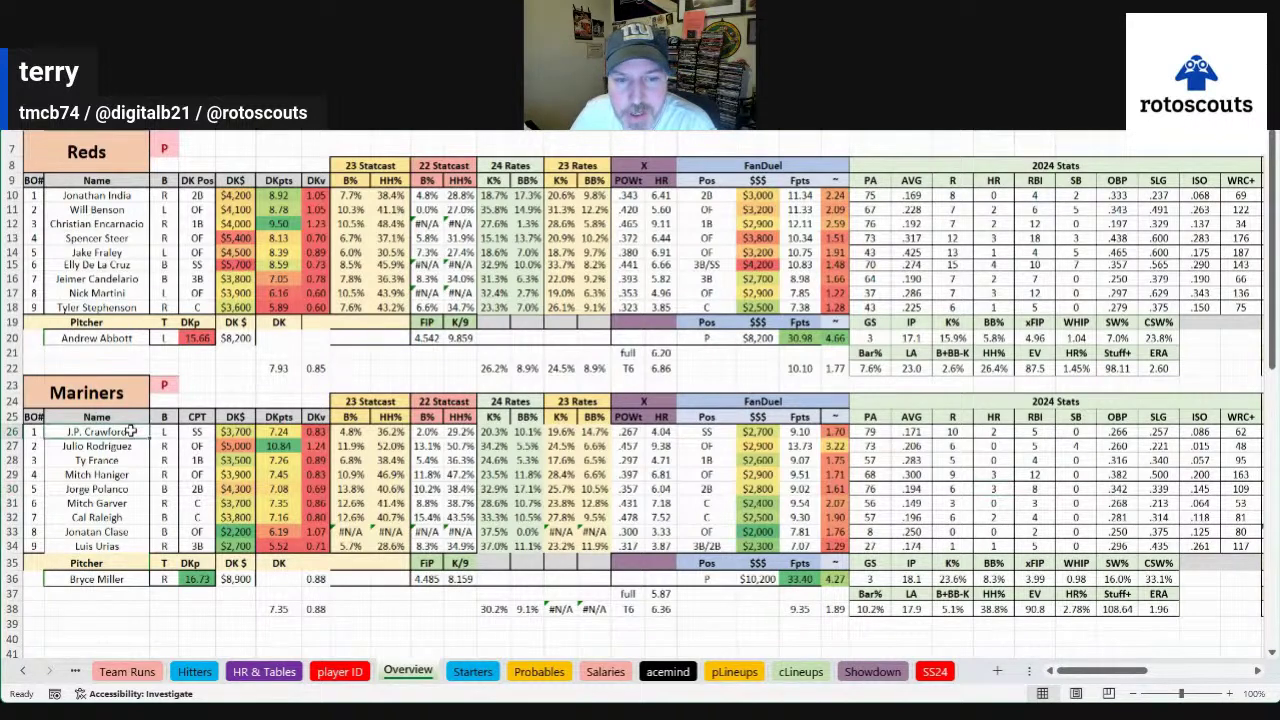
pyautogui.click(1117, 432)
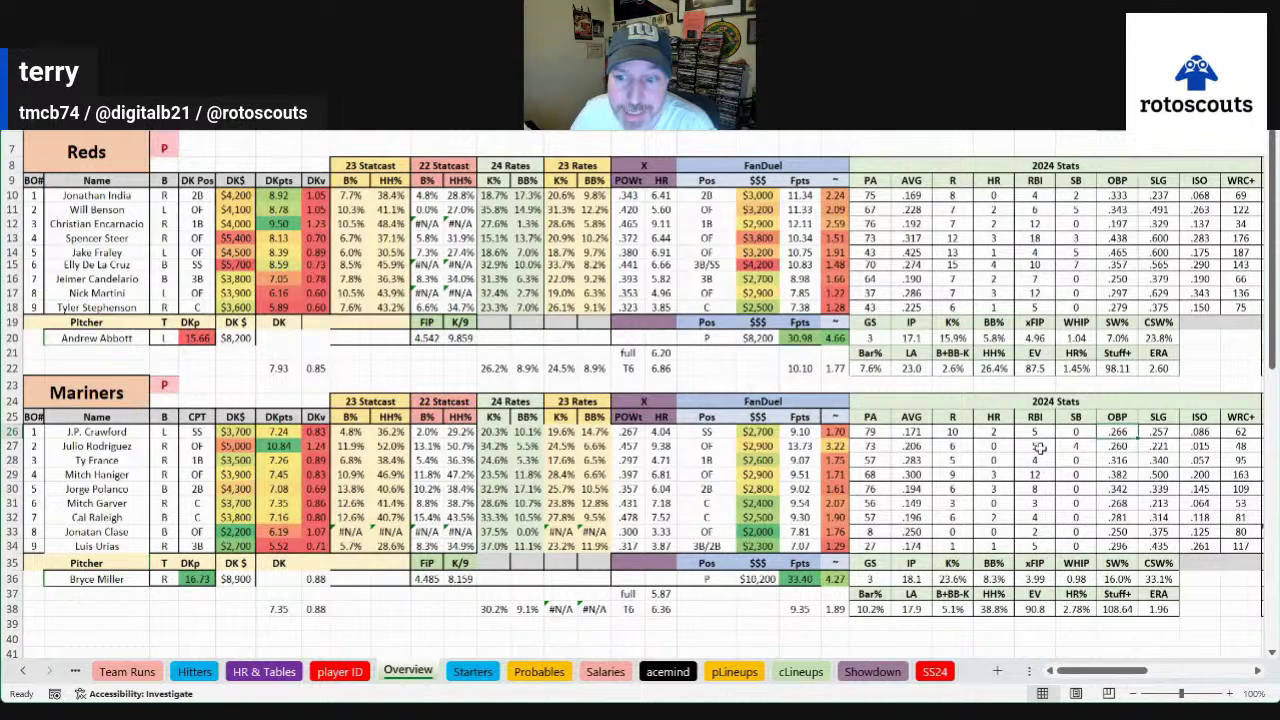
pyautogui.click(908, 461)
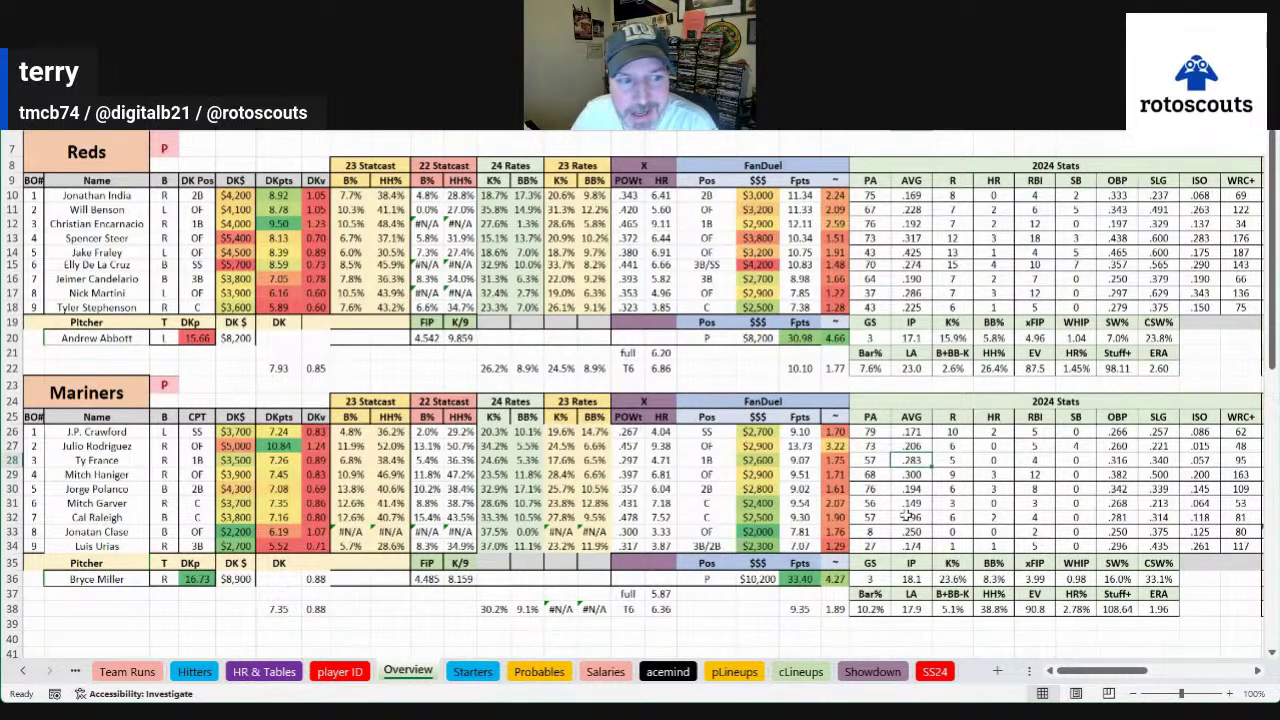
# Highlight the Mariners' fourth through seventh hitters and check the two catchers' DraftKings and FanDuel positions
pyautogui.moveTo(130, 470); pyautogui.dragTo(131, 510)
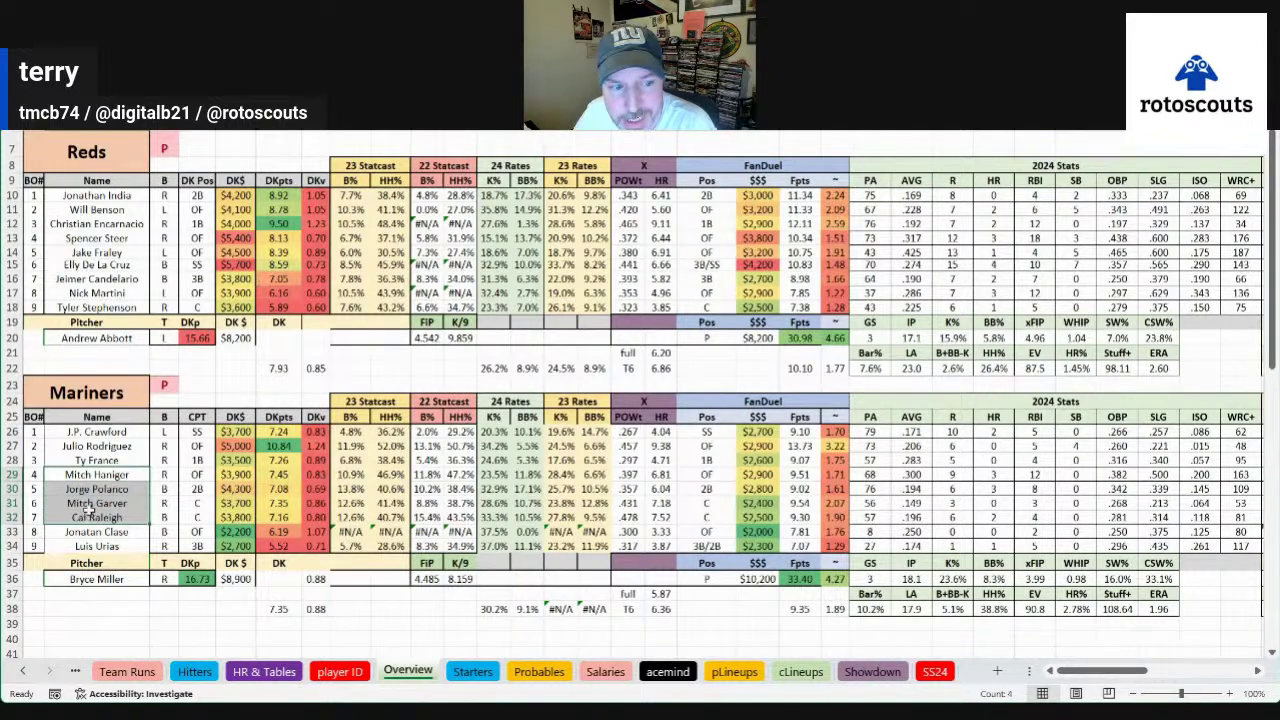
pyautogui.moveTo(205, 518)
pyautogui.mouseDown()
pyautogui.moveTo(205, 490)
pyautogui.moveTo(215, 510)
pyautogui.mouseUp()
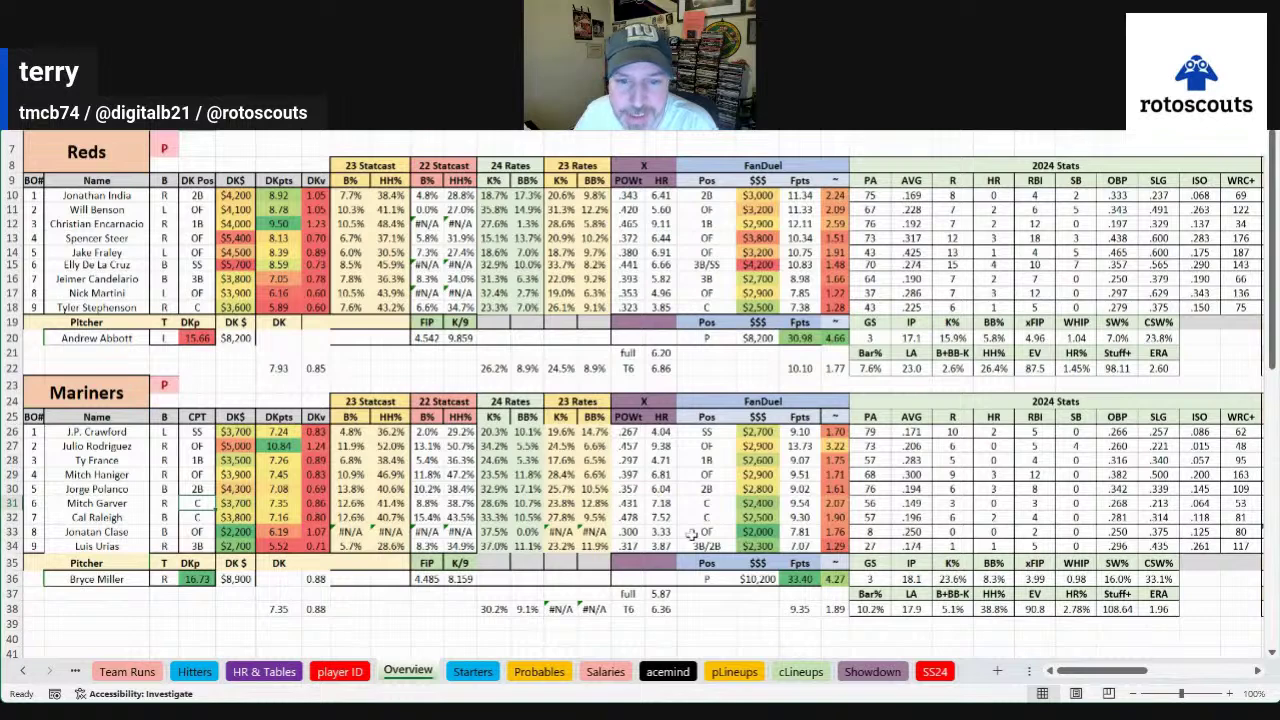
pyautogui.moveTo(660, 518); pyautogui.dragTo(728, 525)
pyautogui.click(728, 520)
pyautogui.press('Up')
pyautogui.press('Up')
pyautogui.press('Up')
pyautogui.press('Up')
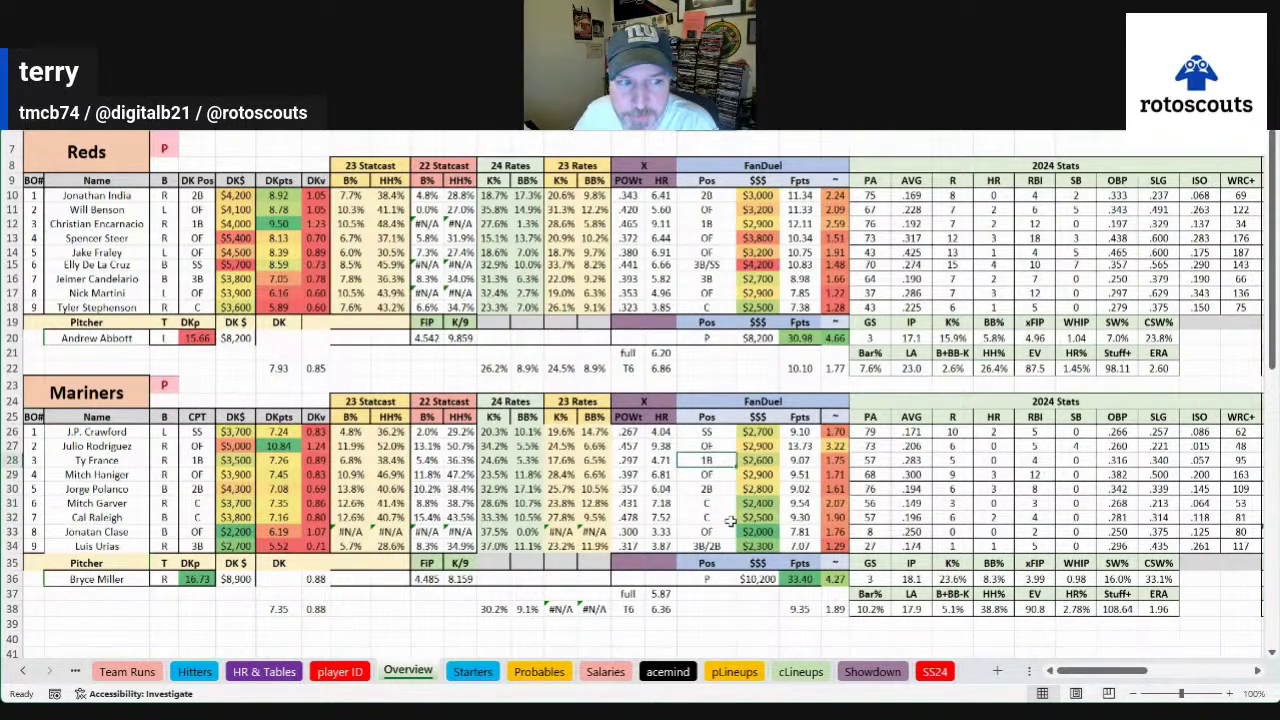
# Compare the two Mariners catchers' FanDuel salaries and 2024 batting stats
pyautogui.click(720, 518)
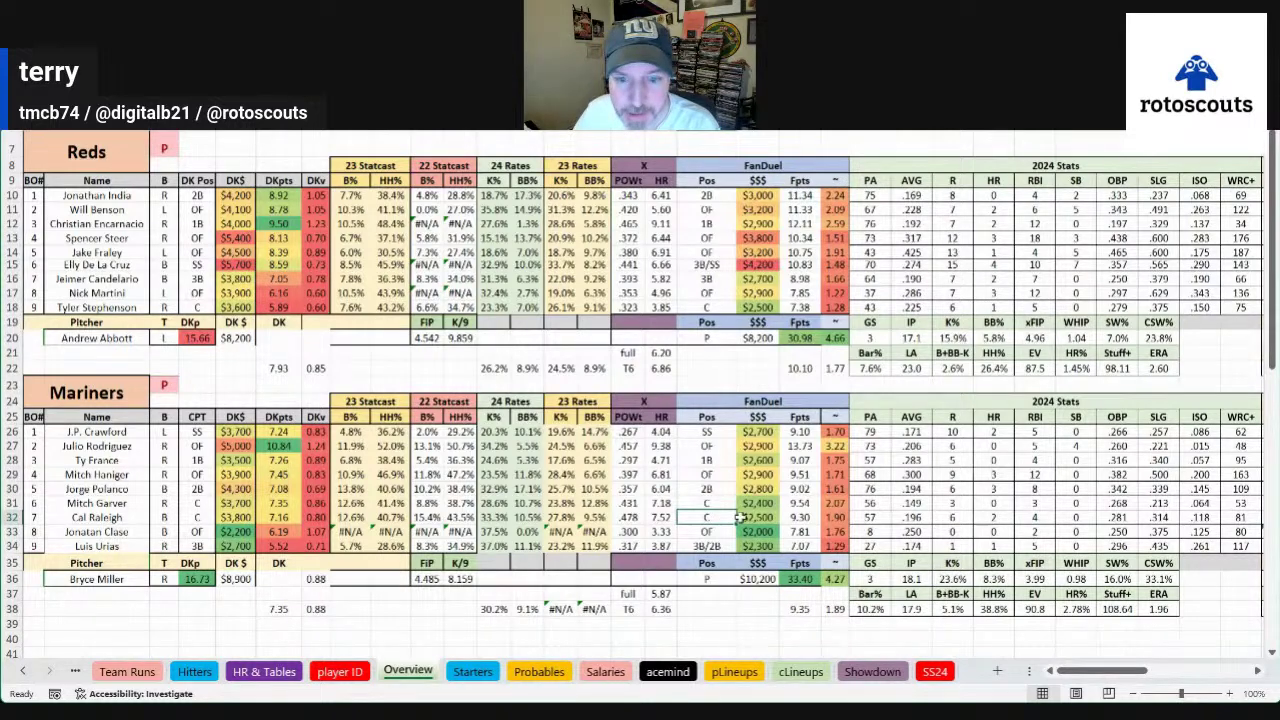
pyautogui.moveTo(753, 504); pyautogui.dragTo(770, 516)
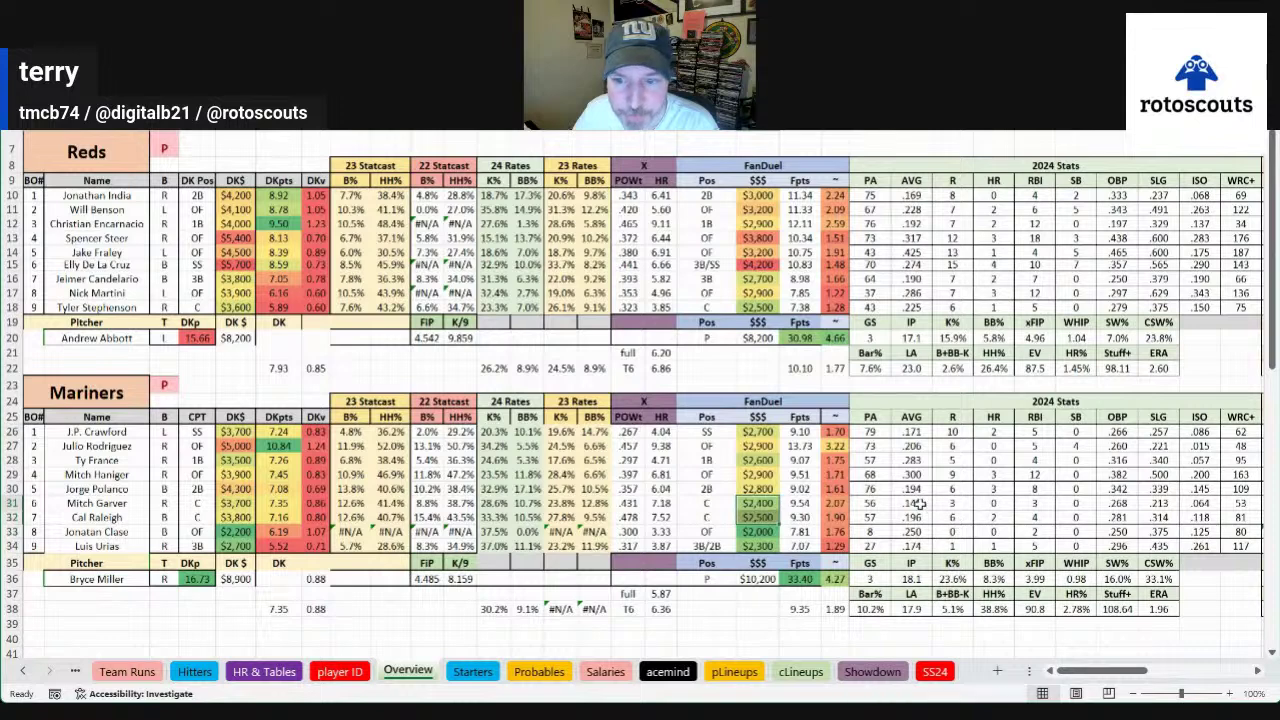
pyautogui.moveTo(927, 505); pyautogui.dragTo(1200, 518)
# Check the Mariners eighth hitter's FanDuel salary and 2024 batting average
pyautogui.click(966, 531)
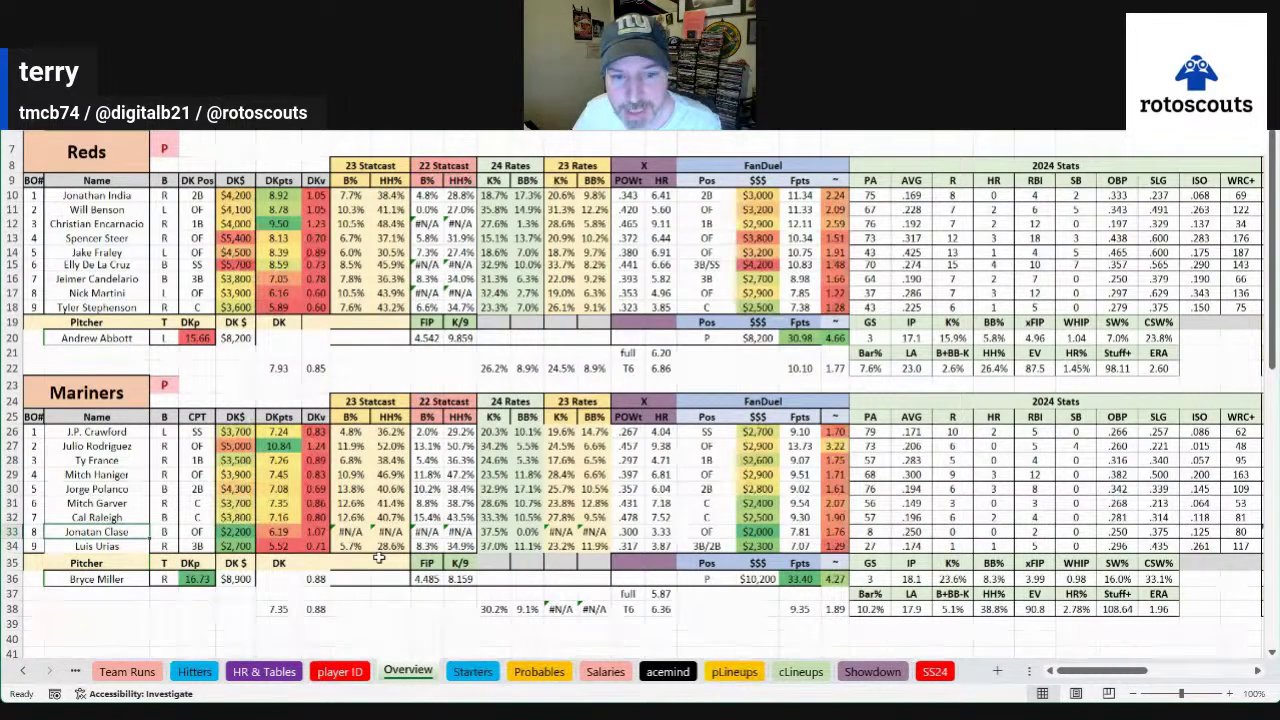
pyautogui.click(758, 532)
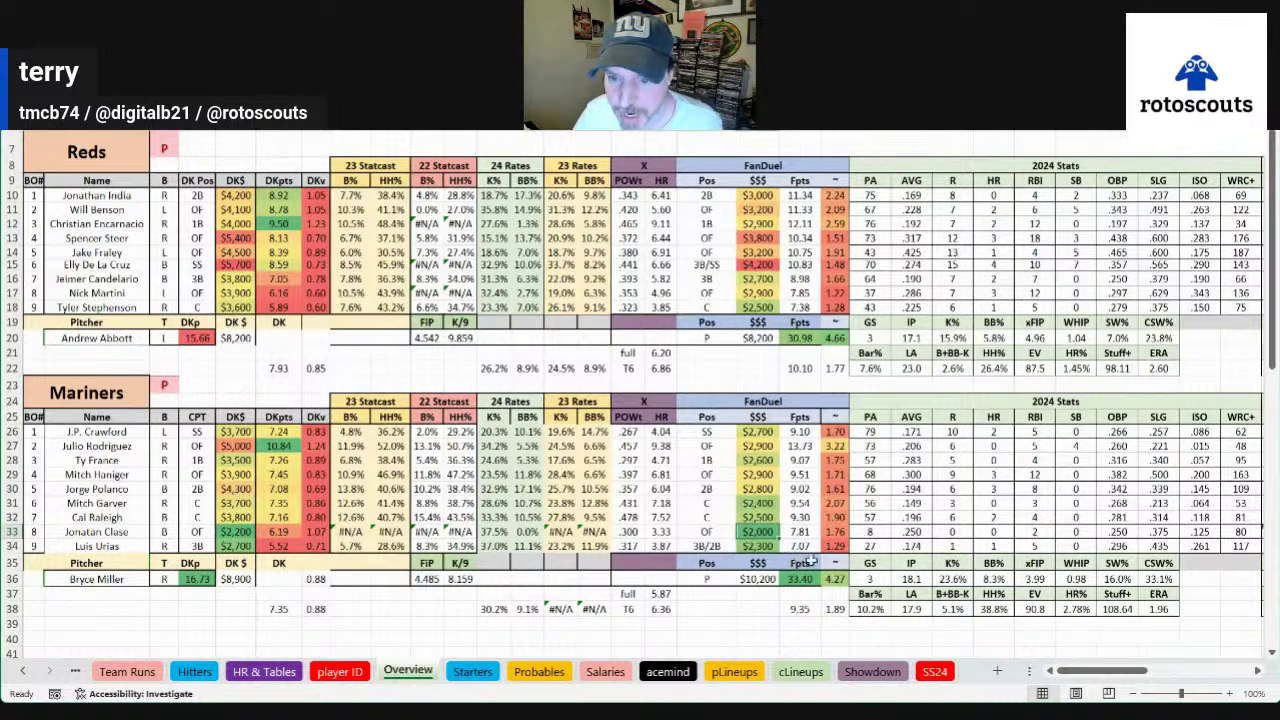
pyautogui.click(908, 533)
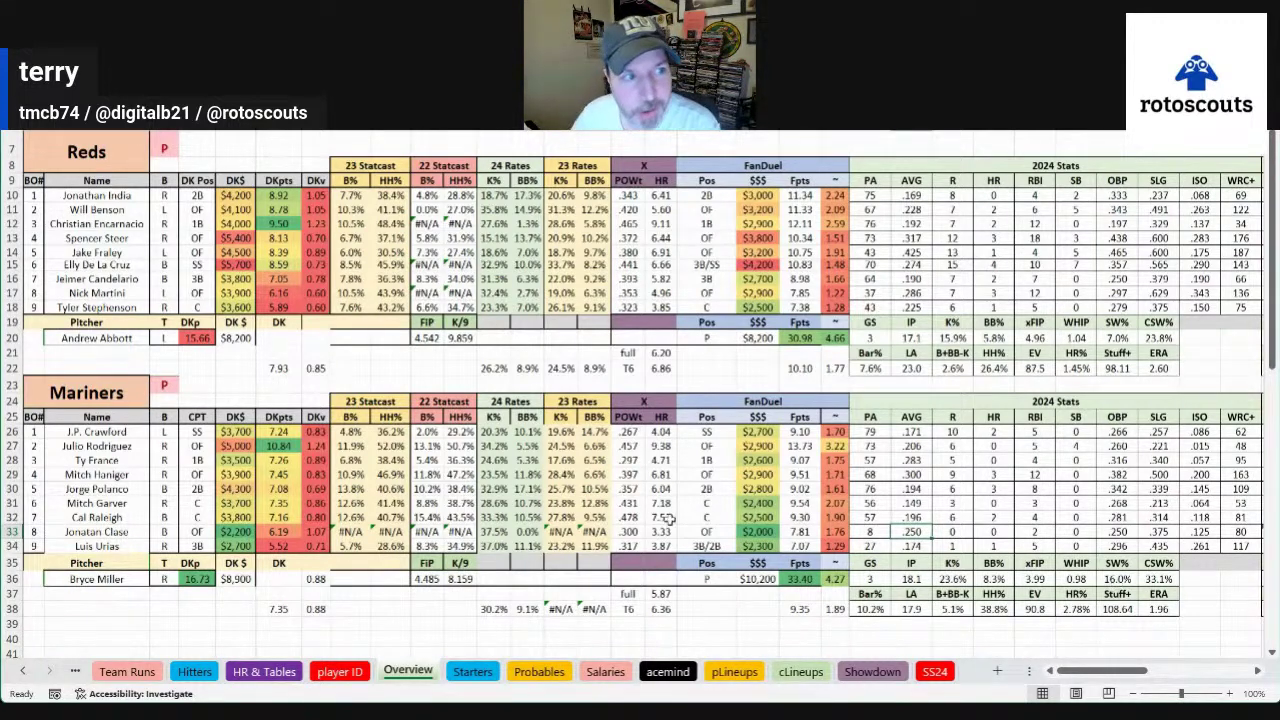
# Re-sort the pitcher table beside the 2022 stats by DraftKings projected points, highest first
pyautogui.click(350, 594)
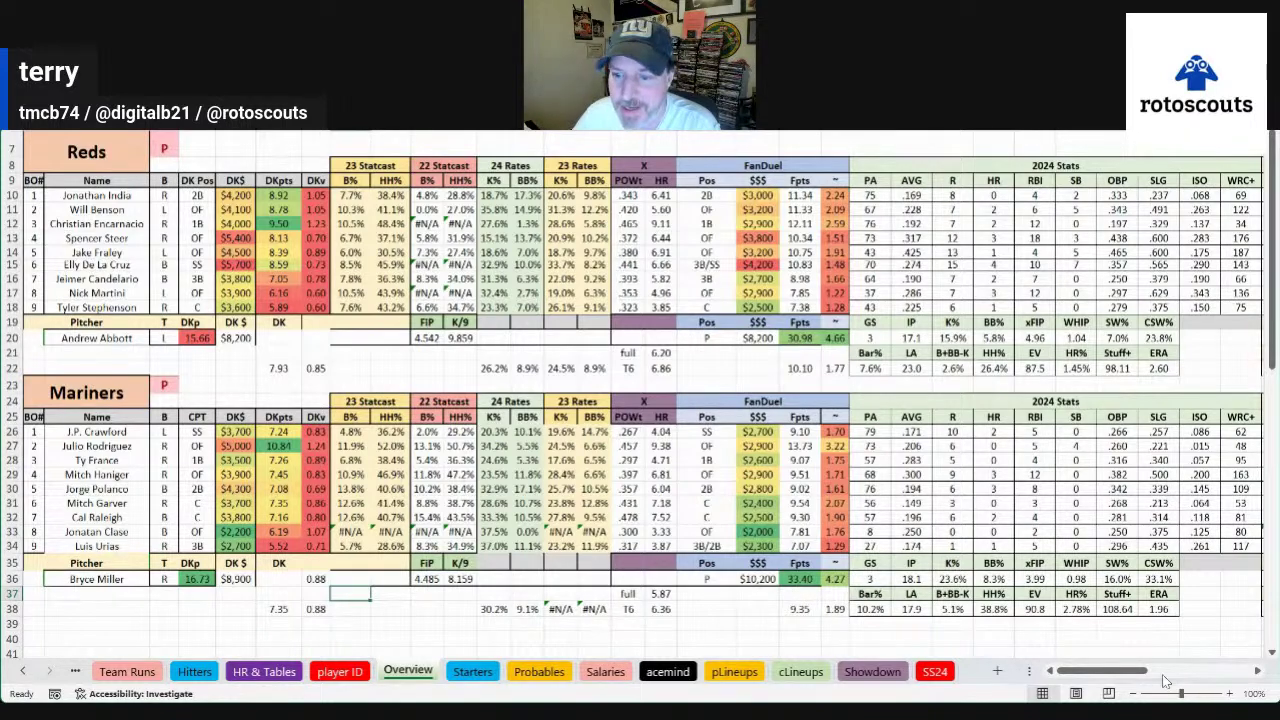
pyautogui.moveTo(1160, 677); pyautogui.dragTo(1222, 678)
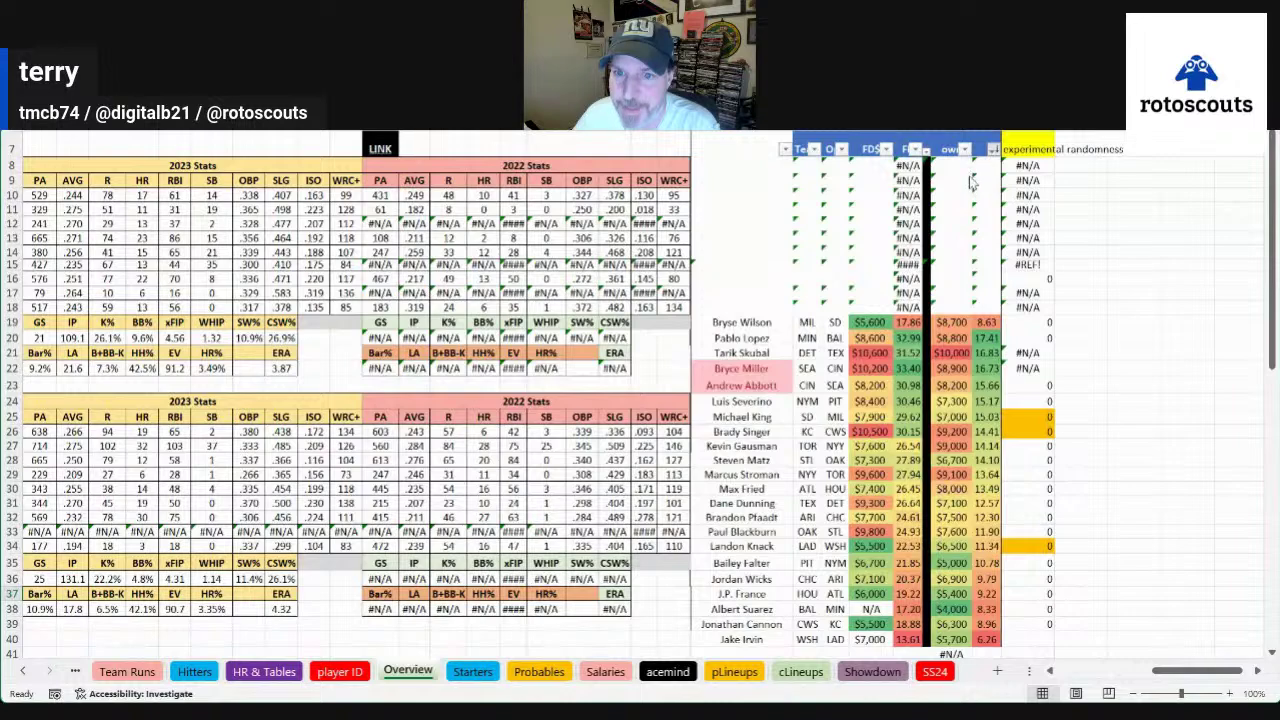
pyautogui.hscroll(3, 877, 503)
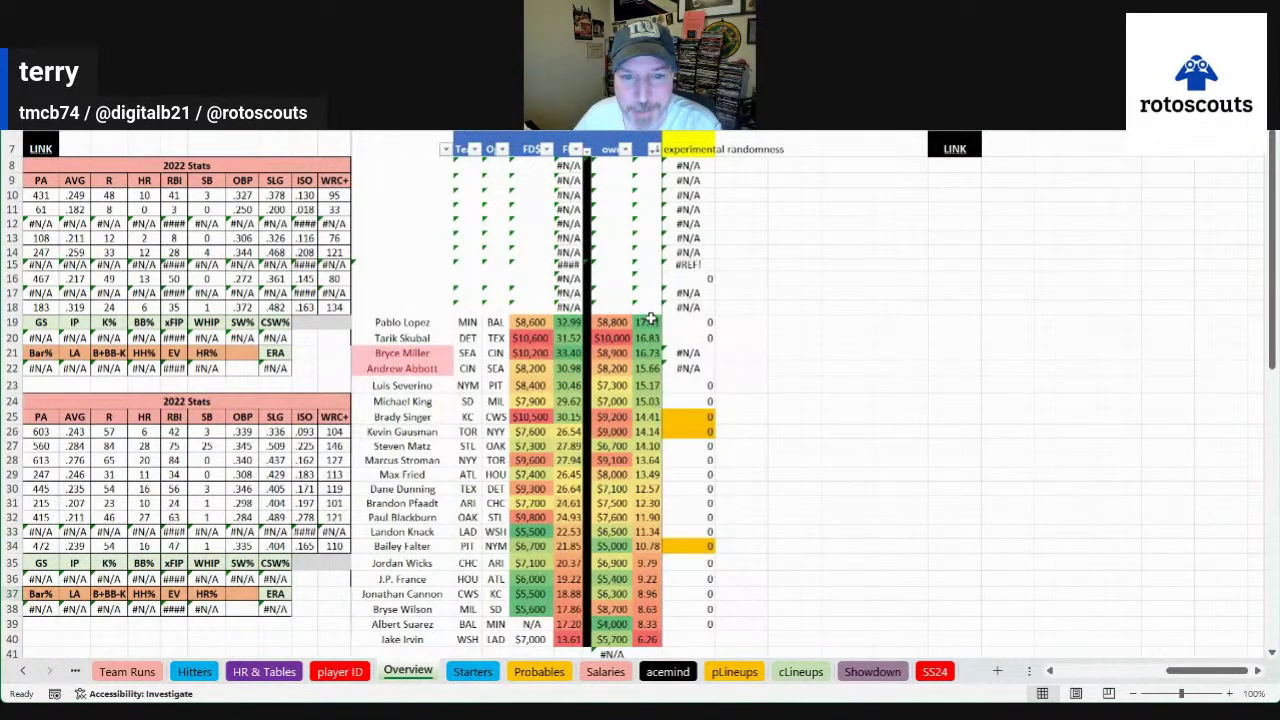
# Review the pitchers' DraftKings projections, the Pirates pitcher's entry and the Diamondbacks pitcher's full row, including his FanDuel salary
pyautogui.moveTo(646, 321); pyautogui.dragTo(643, 597)
pyautogui.click(395, 550)
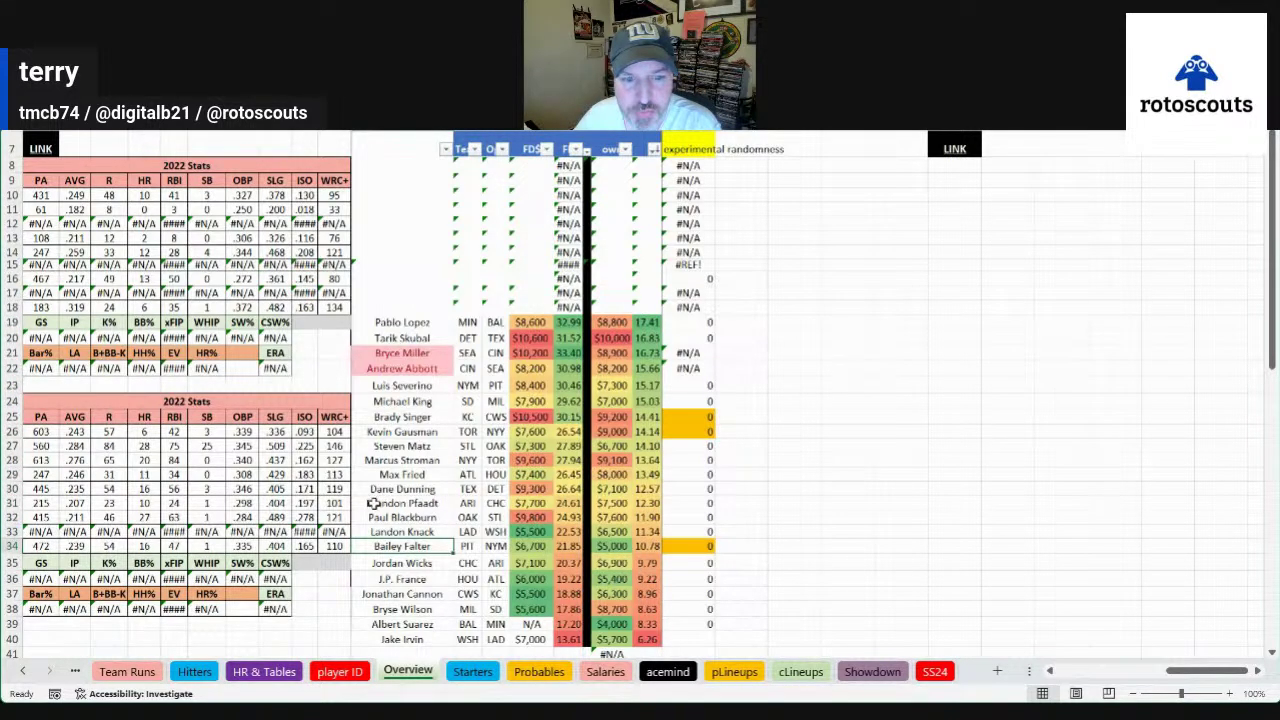
pyautogui.moveTo(372, 503); pyautogui.dragTo(673, 501)
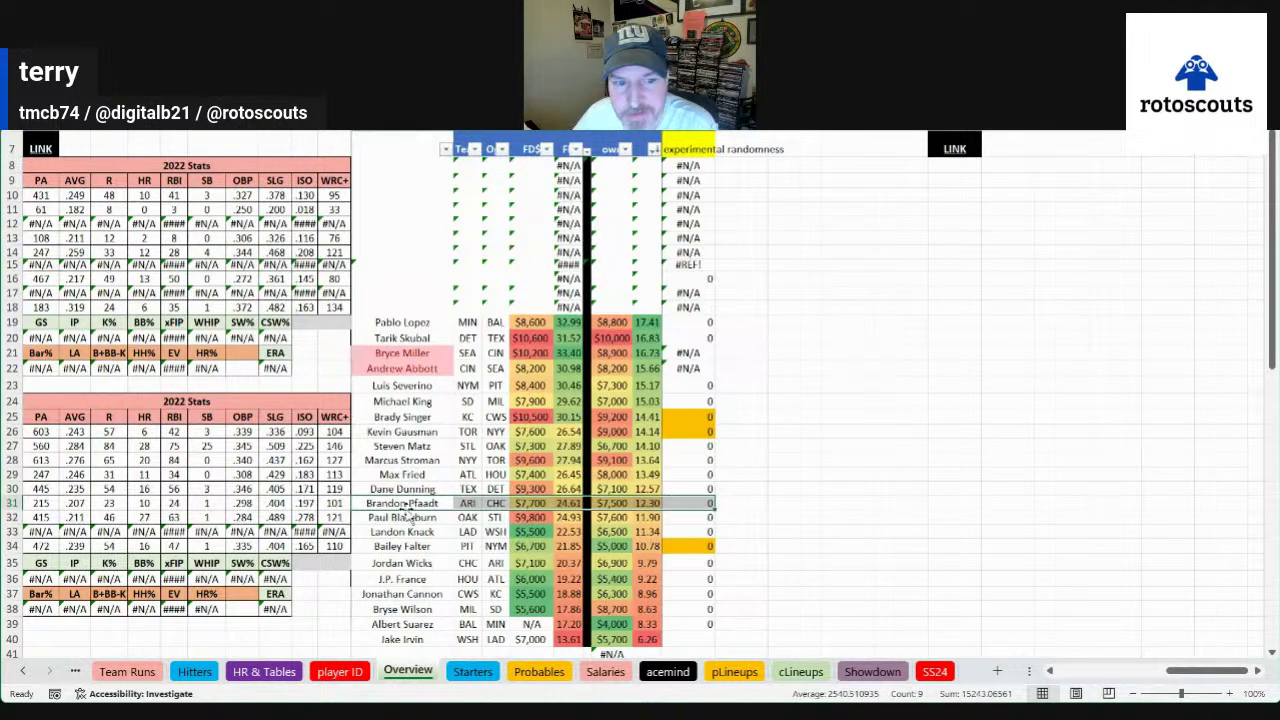
pyautogui.click(533, 503)
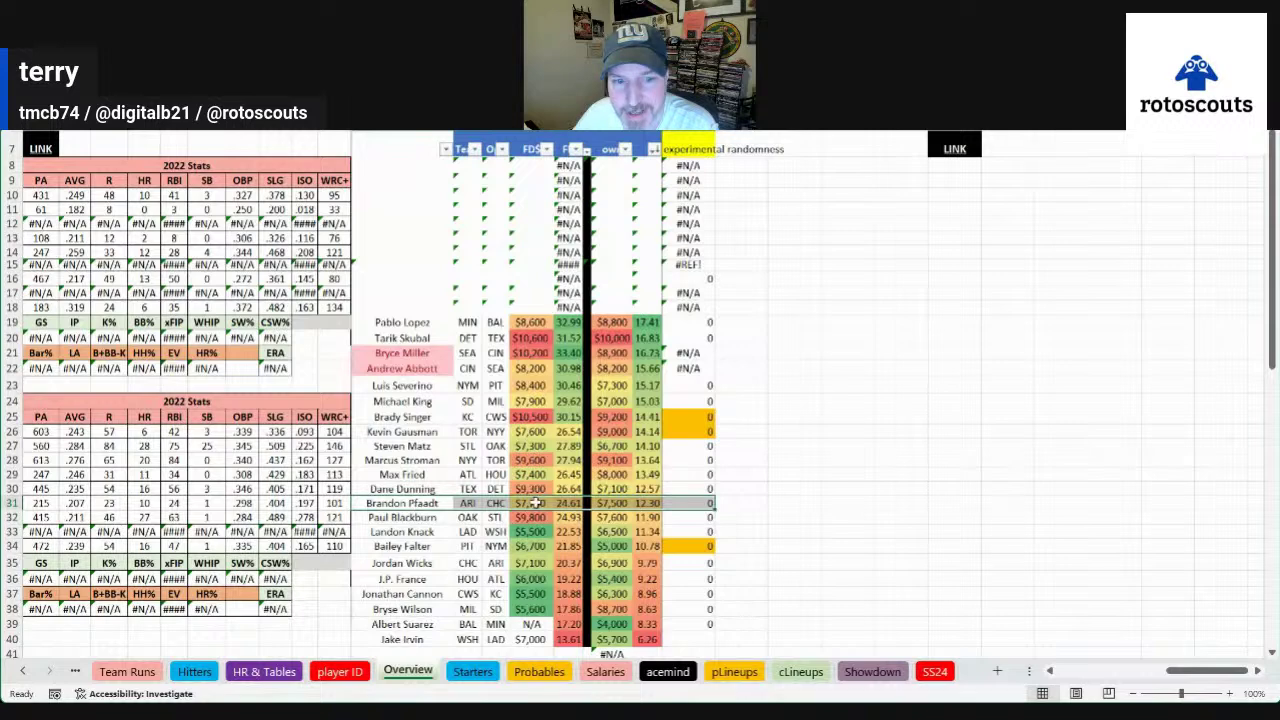
# Compare the Cardinals and Padres pitchers' projection rows with the DraftKings salaries of the six lowest-projected pitchers
pyautogui.moveTo(405, 446); pyautogui.dragTo(668, 449)
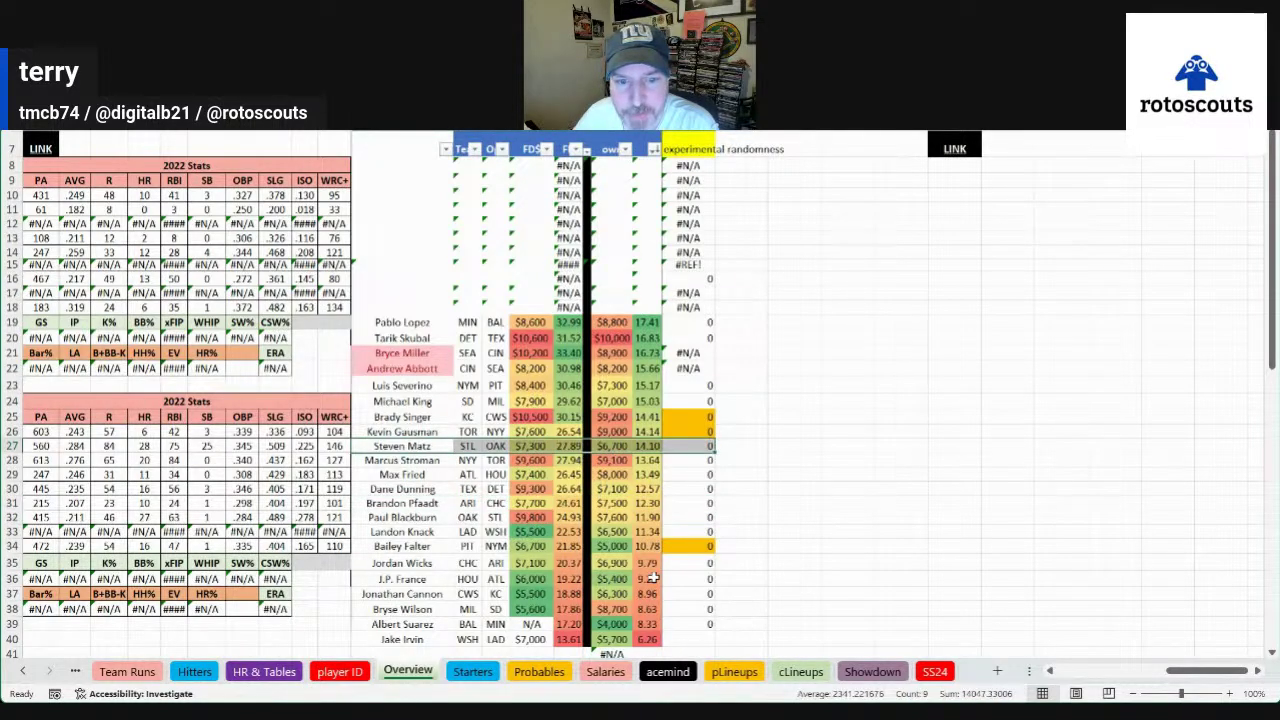
pyautogui.moveTo(415, 548); pyautogui.dragTo(618, 638)
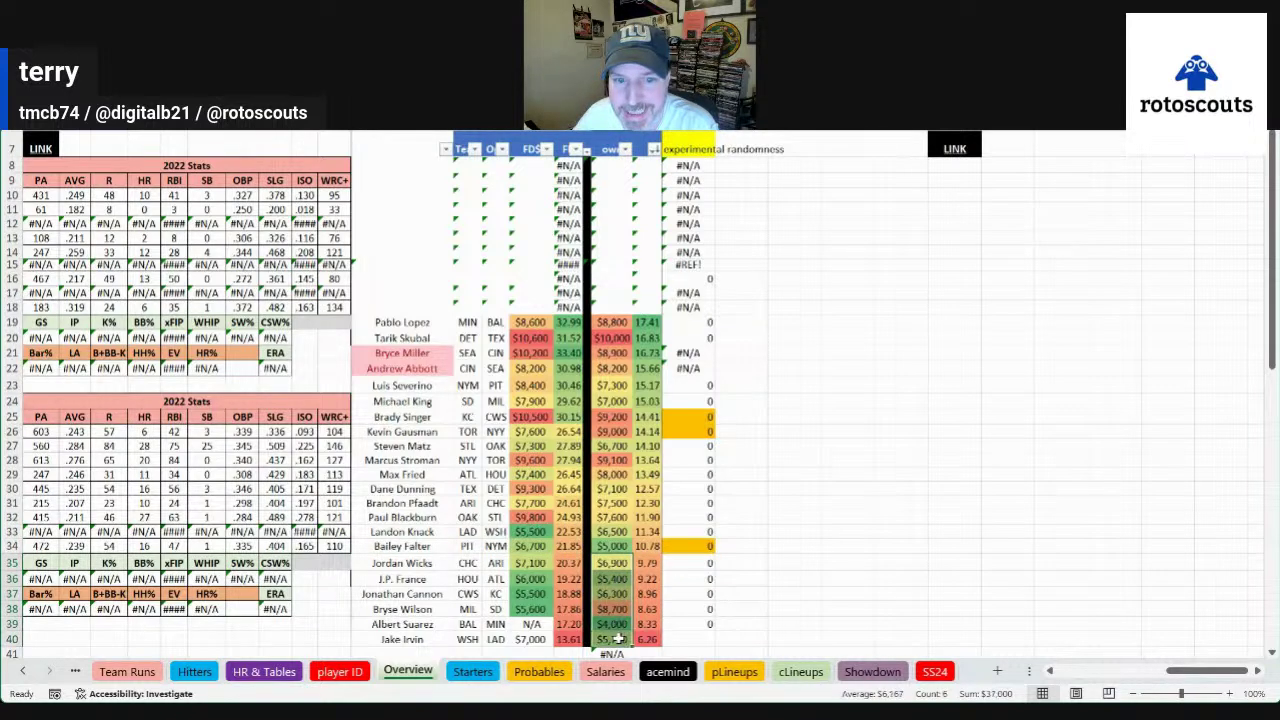
pyautogui.moveTo(415, 447); pyautogui.dragTo(662, 446)
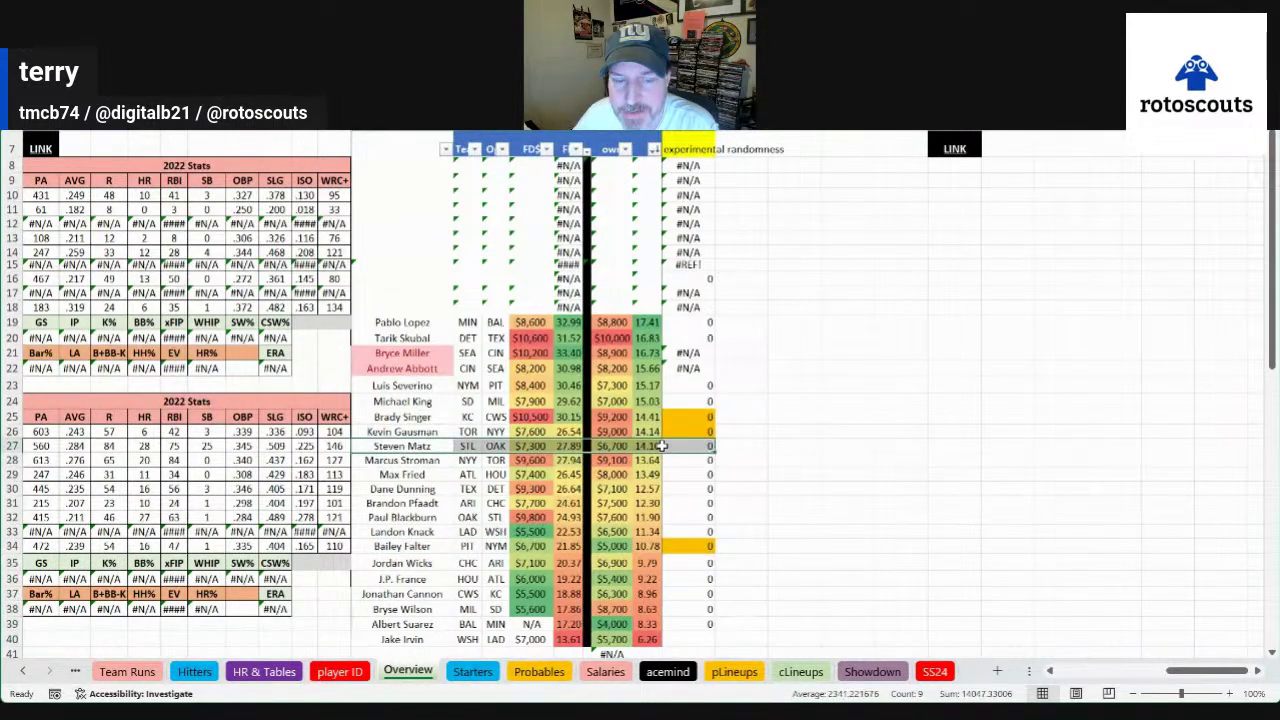
pyautogui.moveTo(400, 401); pyautogui.dragTo(672, 400)
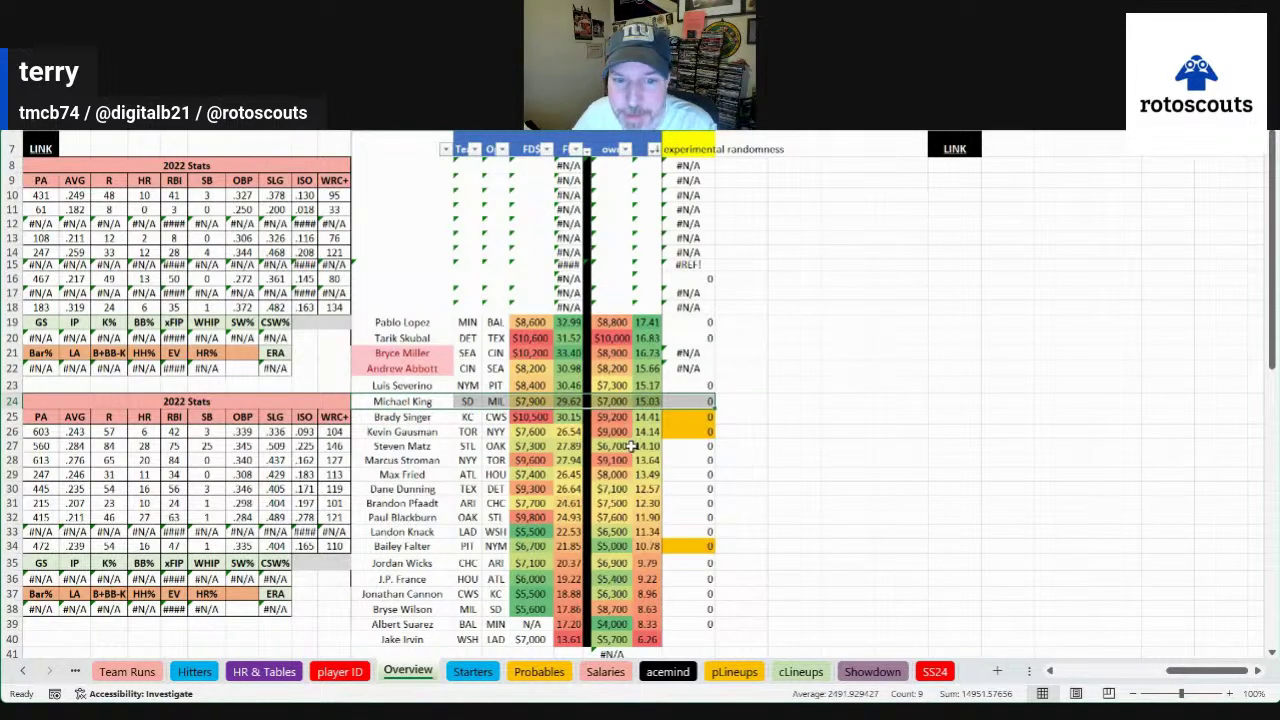
# Check the Athletics pitcher's DraftKings and FanDuel salaries in the pitcher table
pyautogui.click(423, 489)
pyautogui.press('Down')
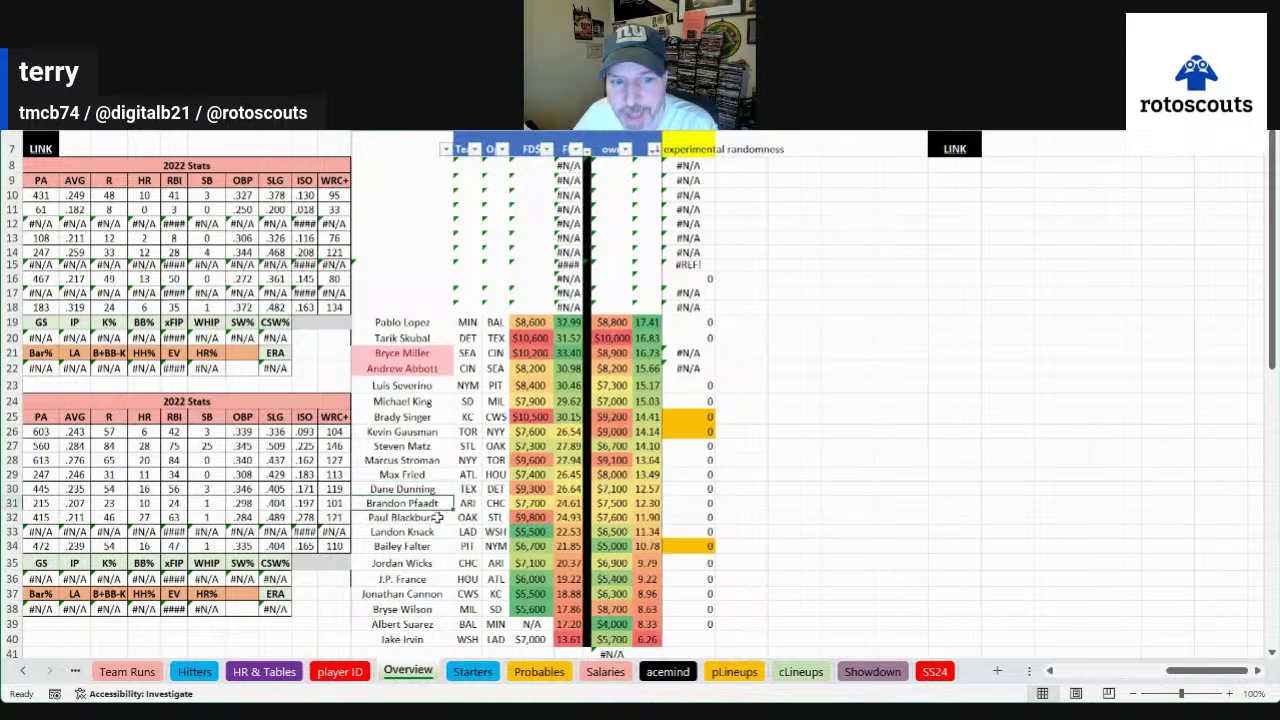
pyautogui.press('Down')
pyautogui.click(614, 516)
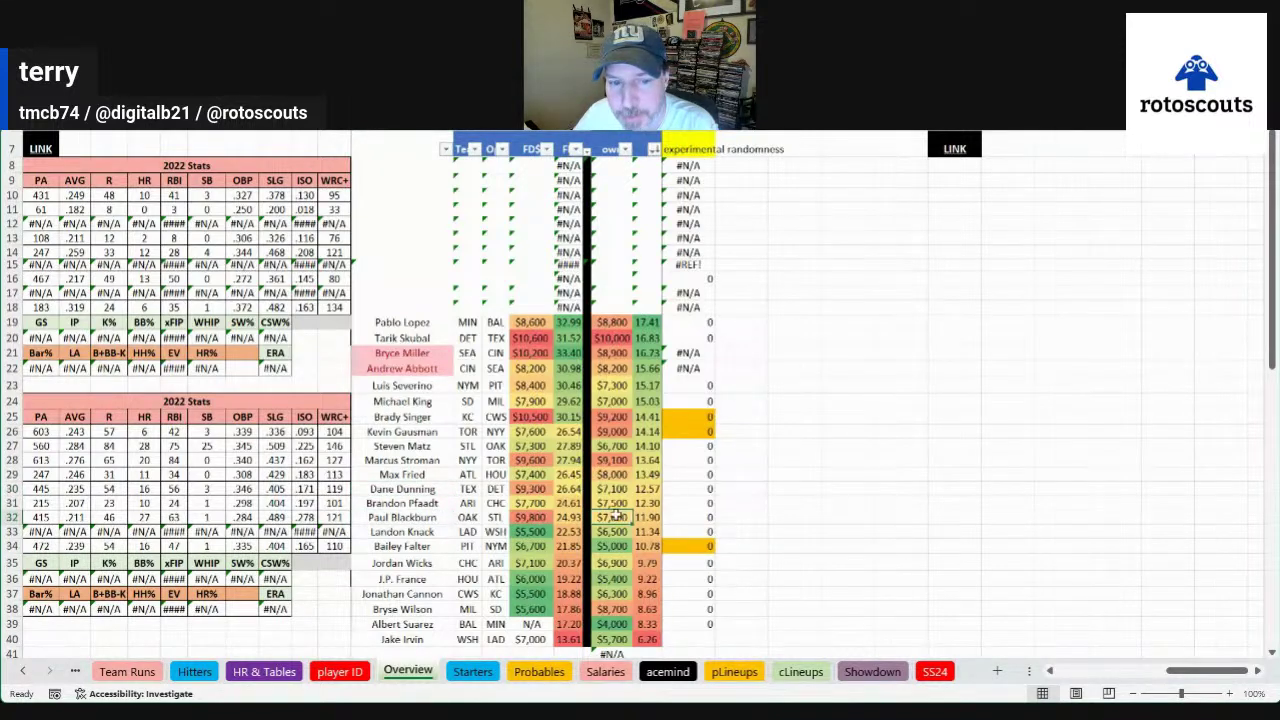
pyautogui.press('Left')
pyautogui.press('Left')
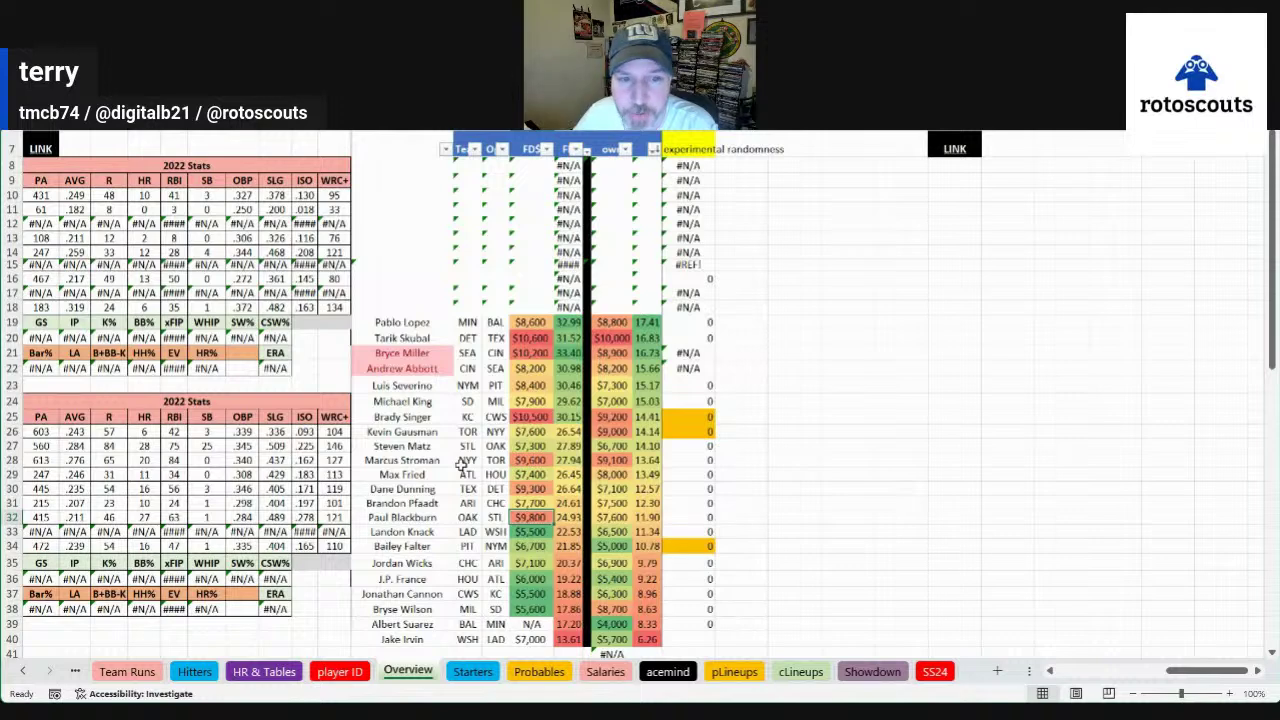
# Review the top DraftKings-projected pitchers' rows from the Twins starter down to the Padres starter
pyautogui.click(402, 322)
pyautogui.hotkey('ctrl', 'shift', 'Right')
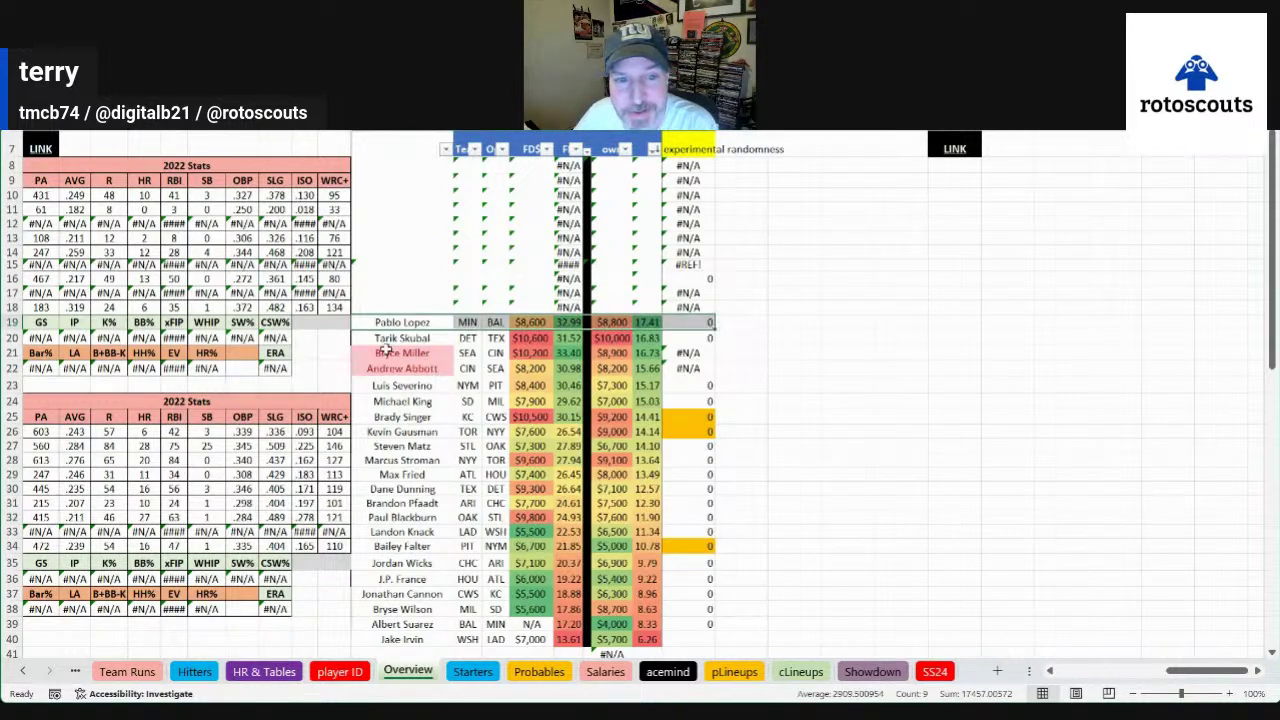
pyautogui.moveTo(357, 332); pyautogui.dragTo(422, 372)
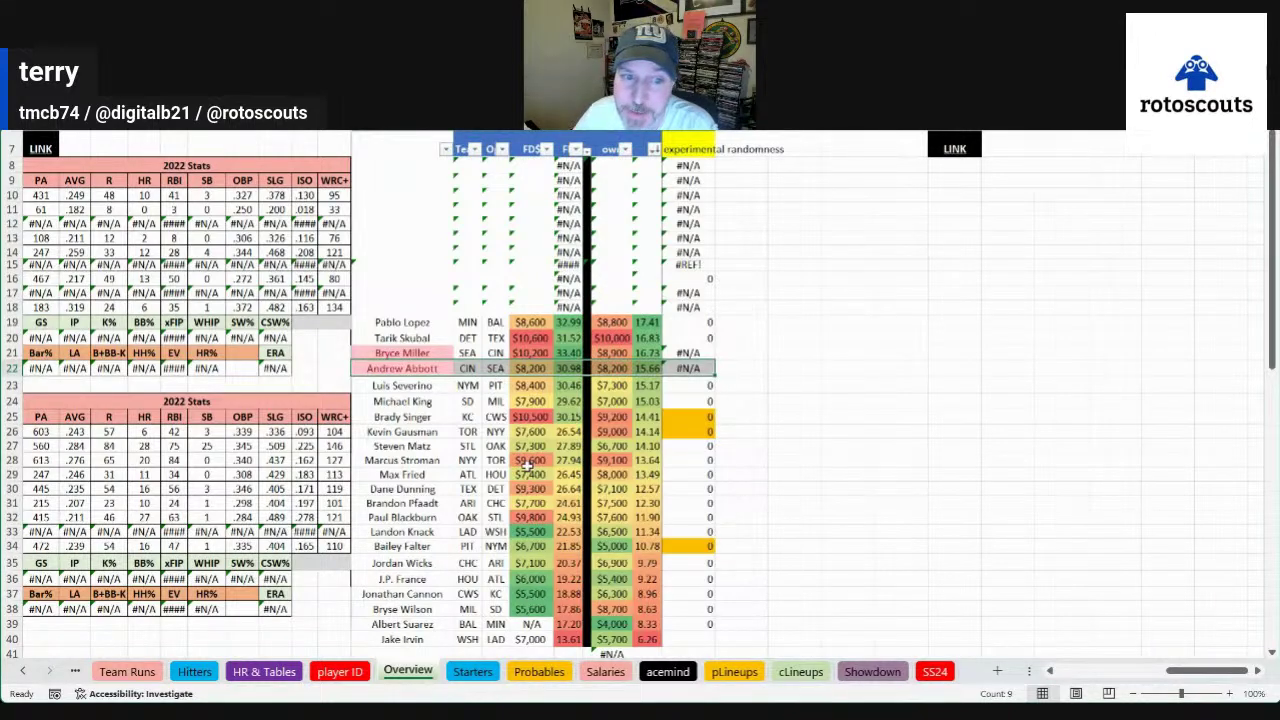
pyautogui.moveTo(428, 388); pyautogui.dragTo(768, 386)
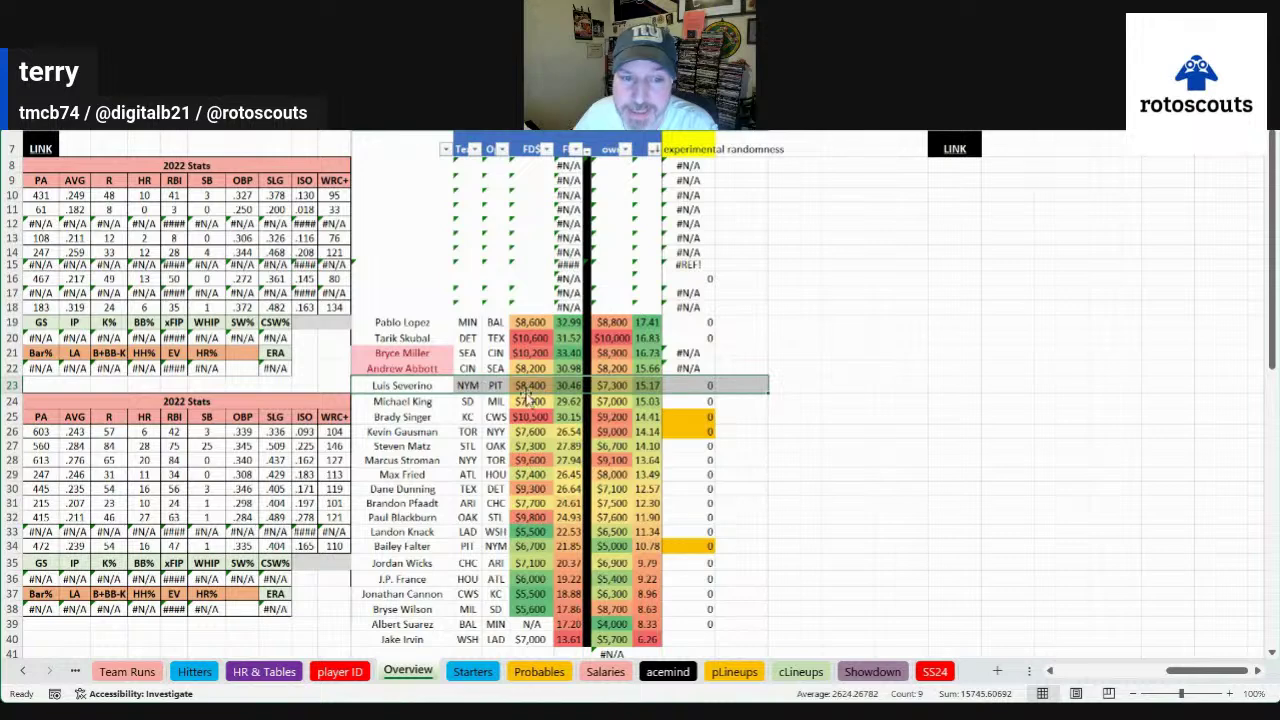
pyautogui.click(427, 402)
pyautogui.moveTo(427, 401); pyautogui.dragTo(713, 401)
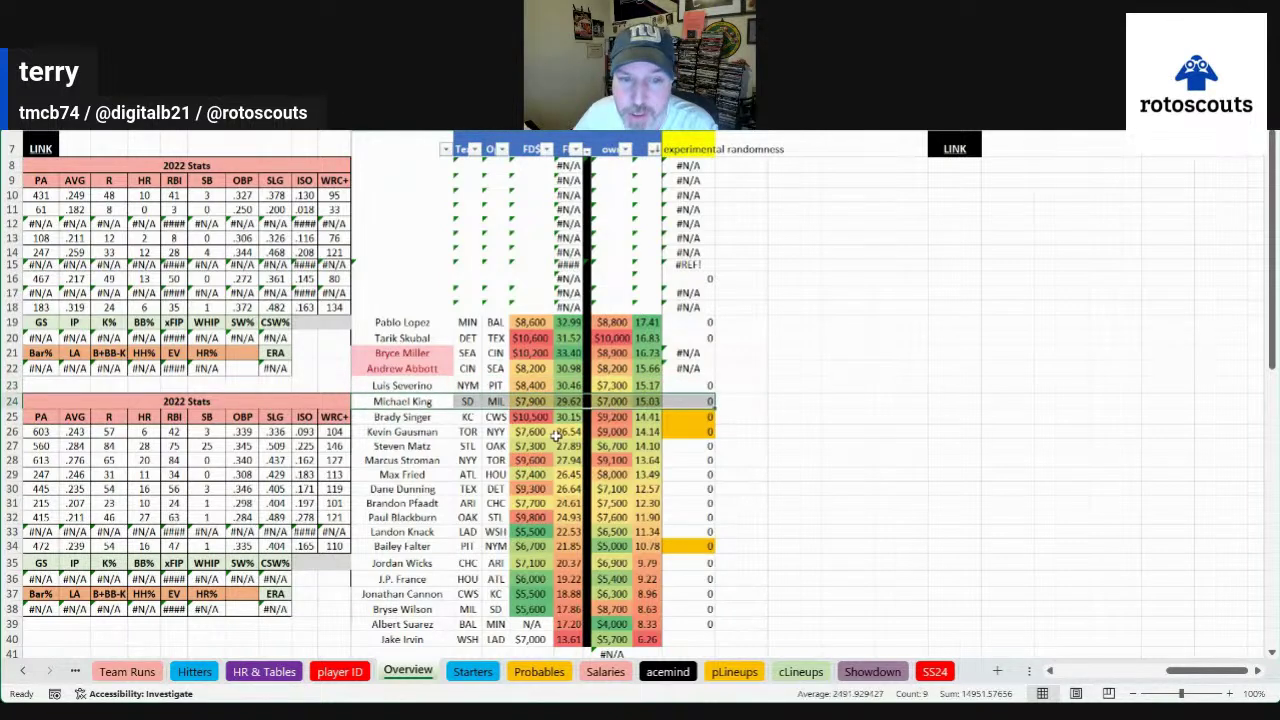
# Review the Royals pitcher's row and compare the Blue Jays pitcher's FanDuel and DraftKings salaries
pyautogui.moveTo(467, 416); pyautogui.dragTo(645, 414)
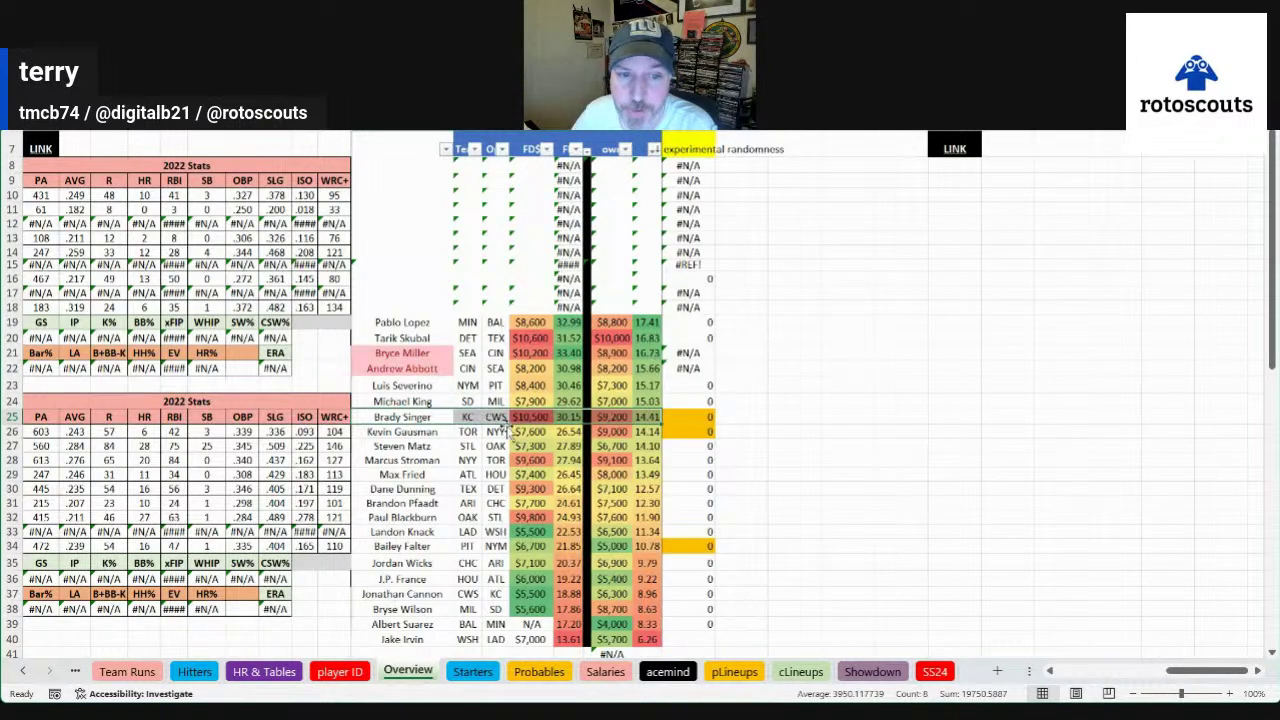
pyautogui.moveTo(535, 418); pyautogui.dragTo(540, 428)
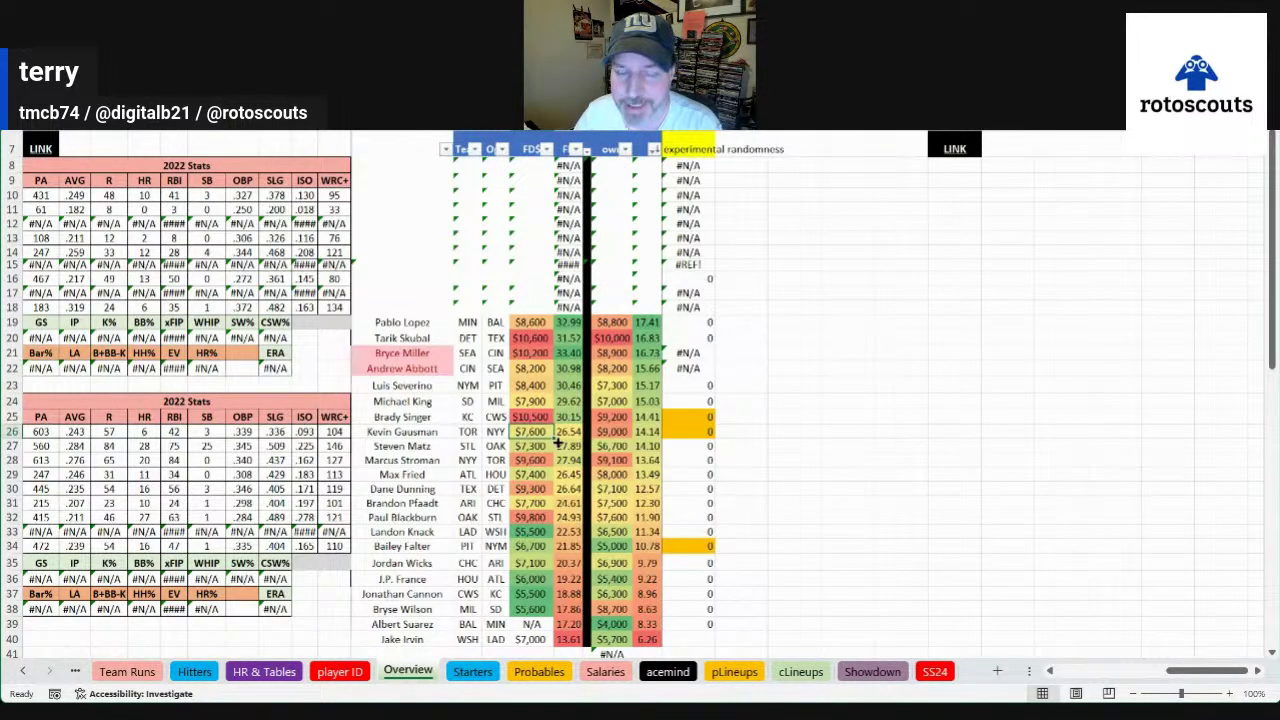
pyautogui.click(615, 431)
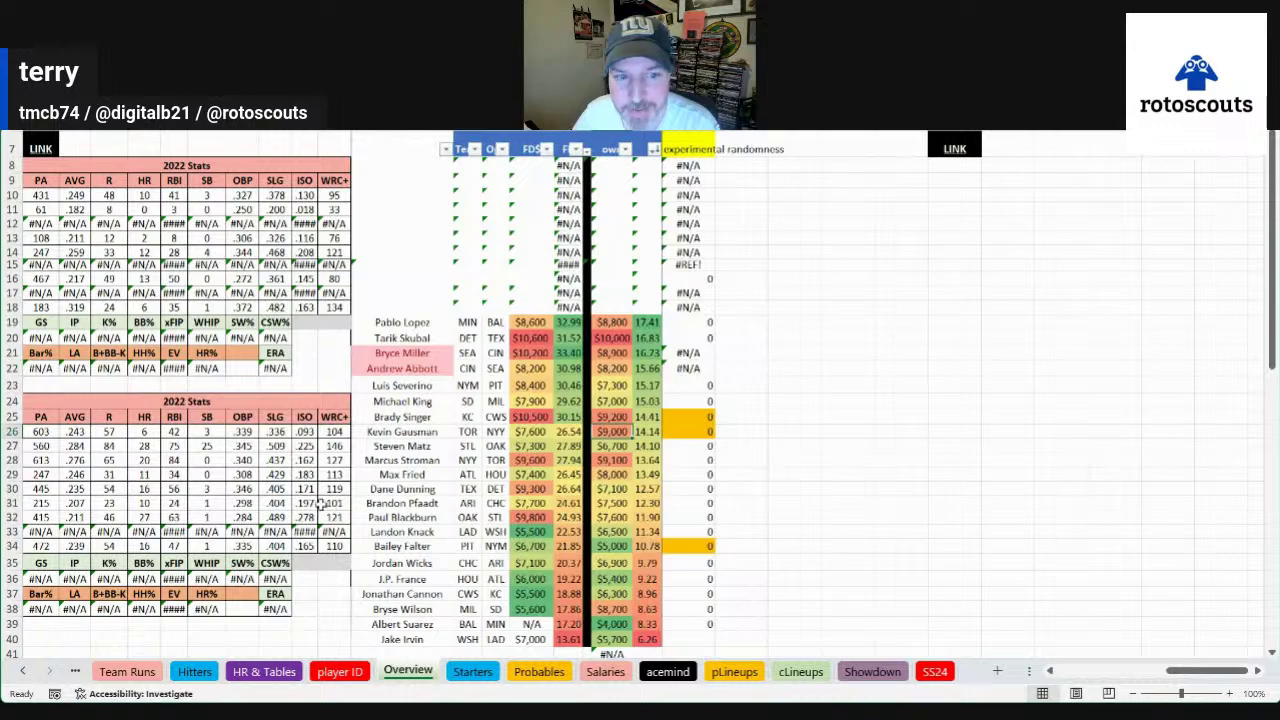
# Open the HR & Tables sheet and examine the hitters with the highest home run chances
pyautogui.click(1103, 671)
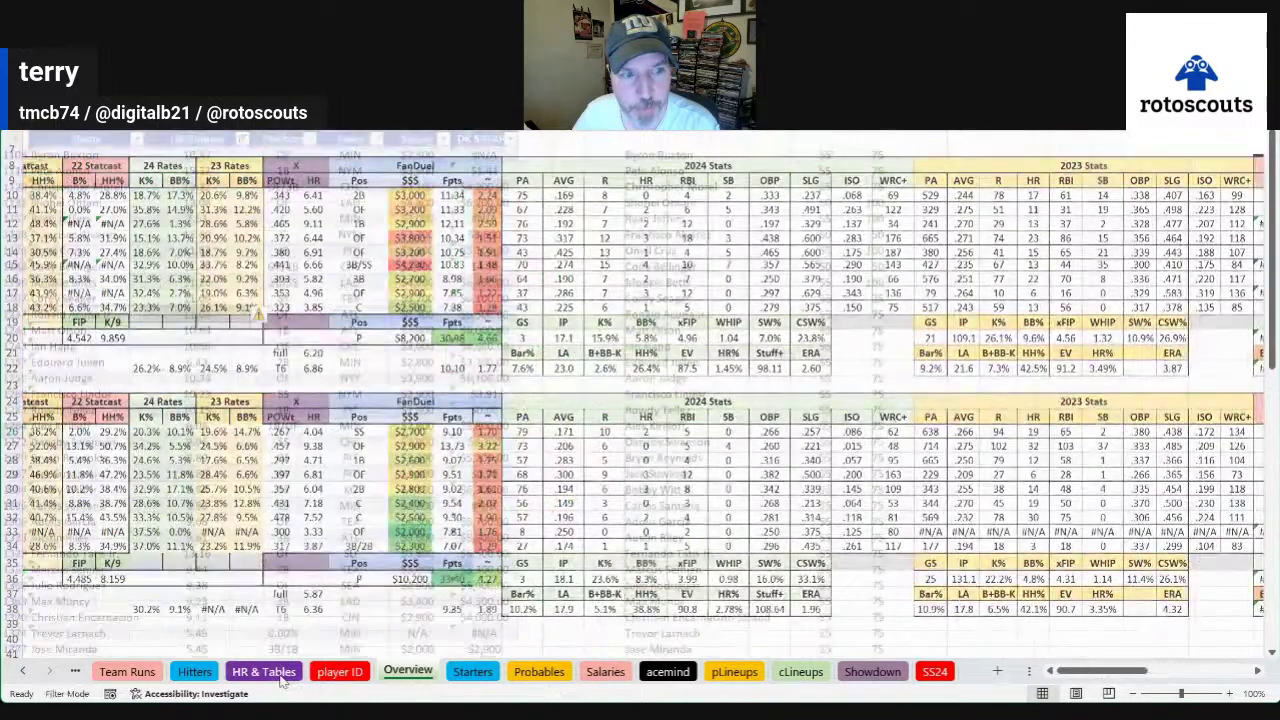
pyautogui.click(264, 671)
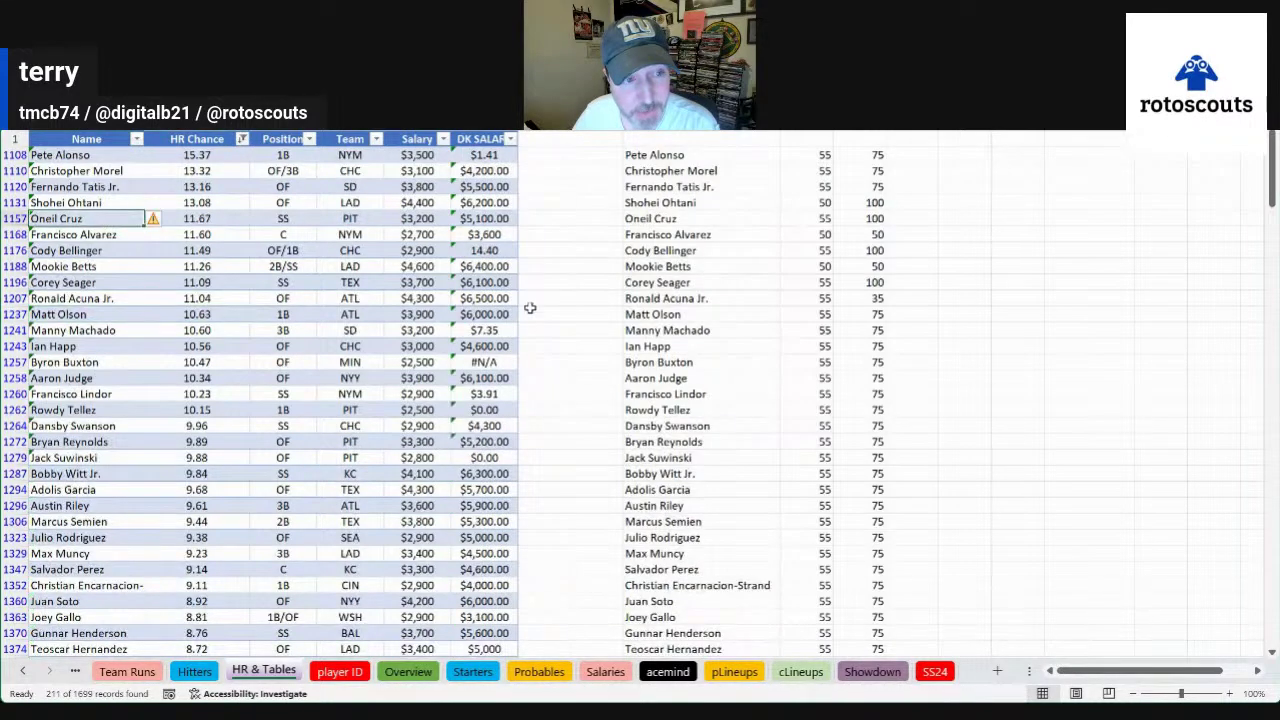
pyautogui.click(560, 316)
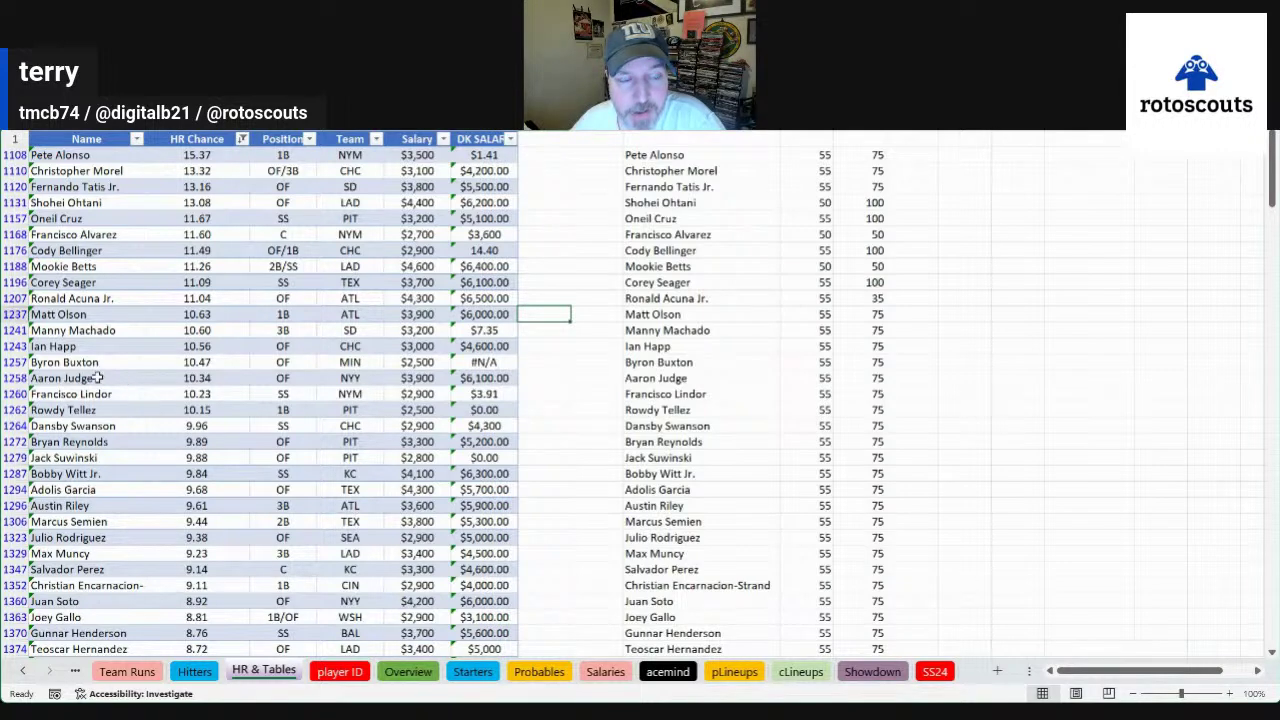
# Check the home run chances of the Twins outfielder and the Twins catcher in the ranked hitter table
pyautogui.moveTo(100, 366); pyautogui.dragTo(272, 364)
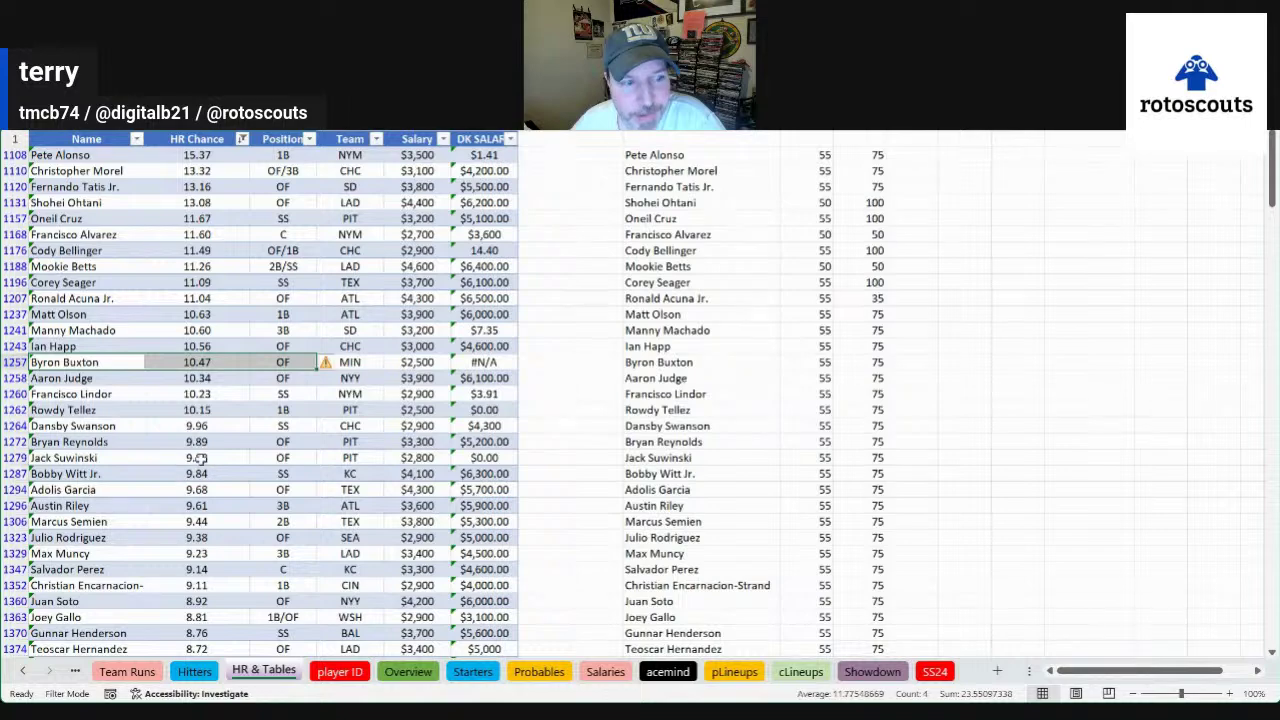
pyautogui.scroll(-1, 198, 460)
pyautogui.scroll(-6, 200, 458)
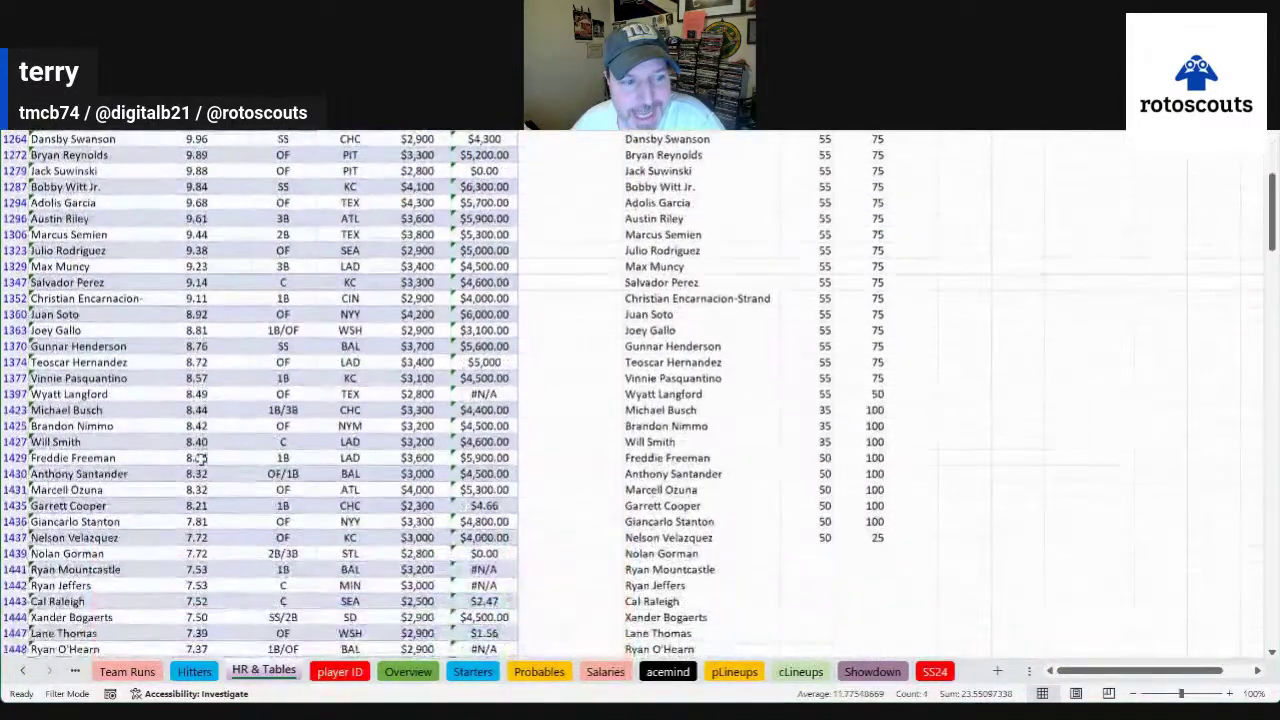
pyautogui.moveTo(80, 585); pyautogui.dragTo(345, 585)
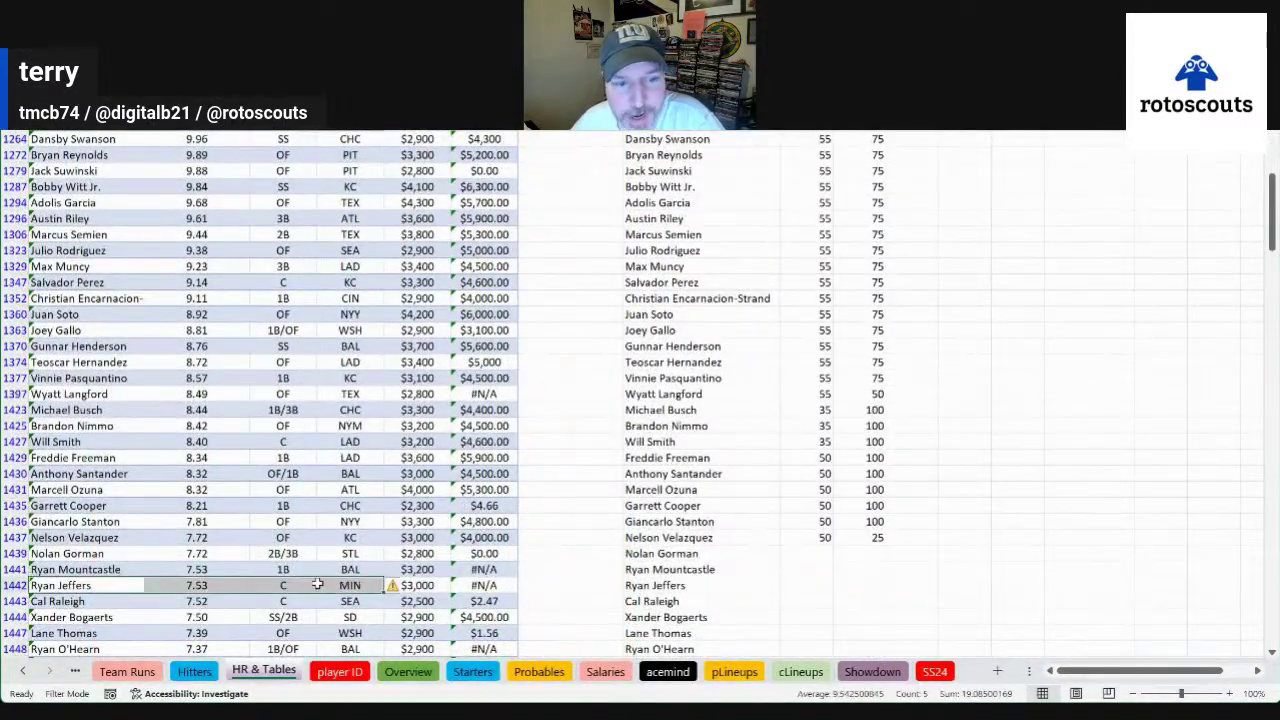
pyautogui.click(345, 585)
pyautogui.scroll(6, 345, 585)
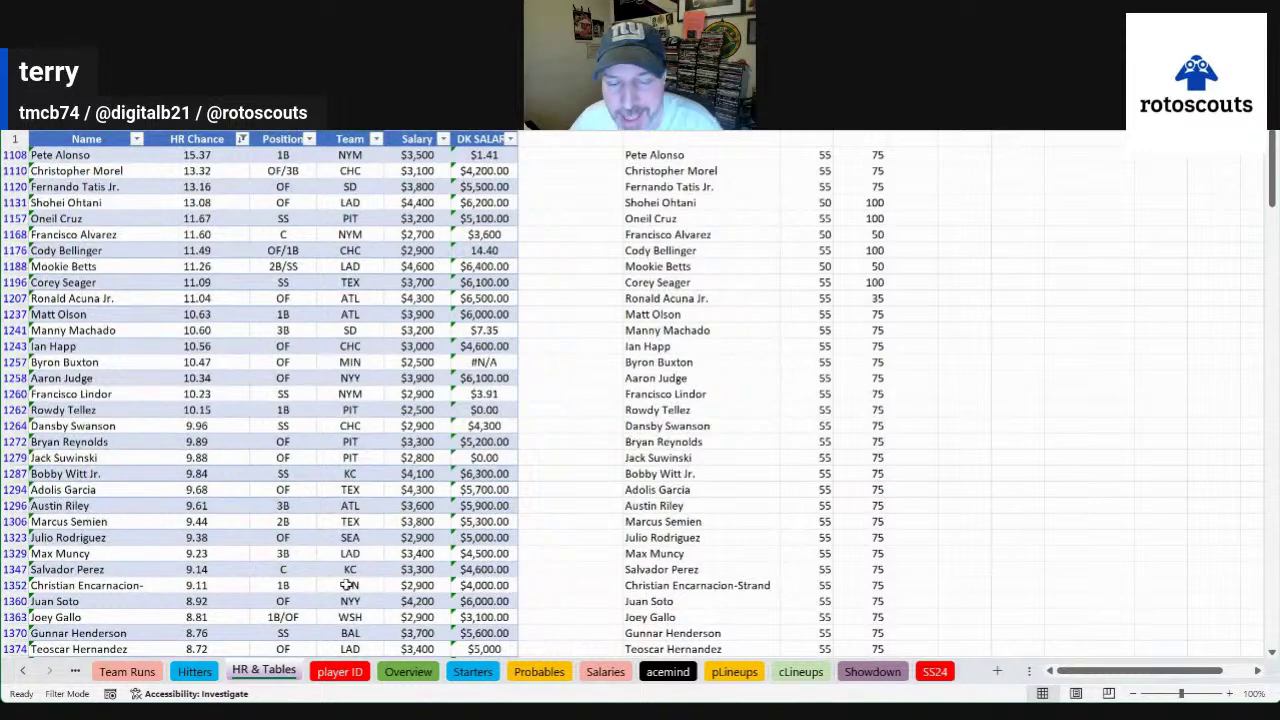